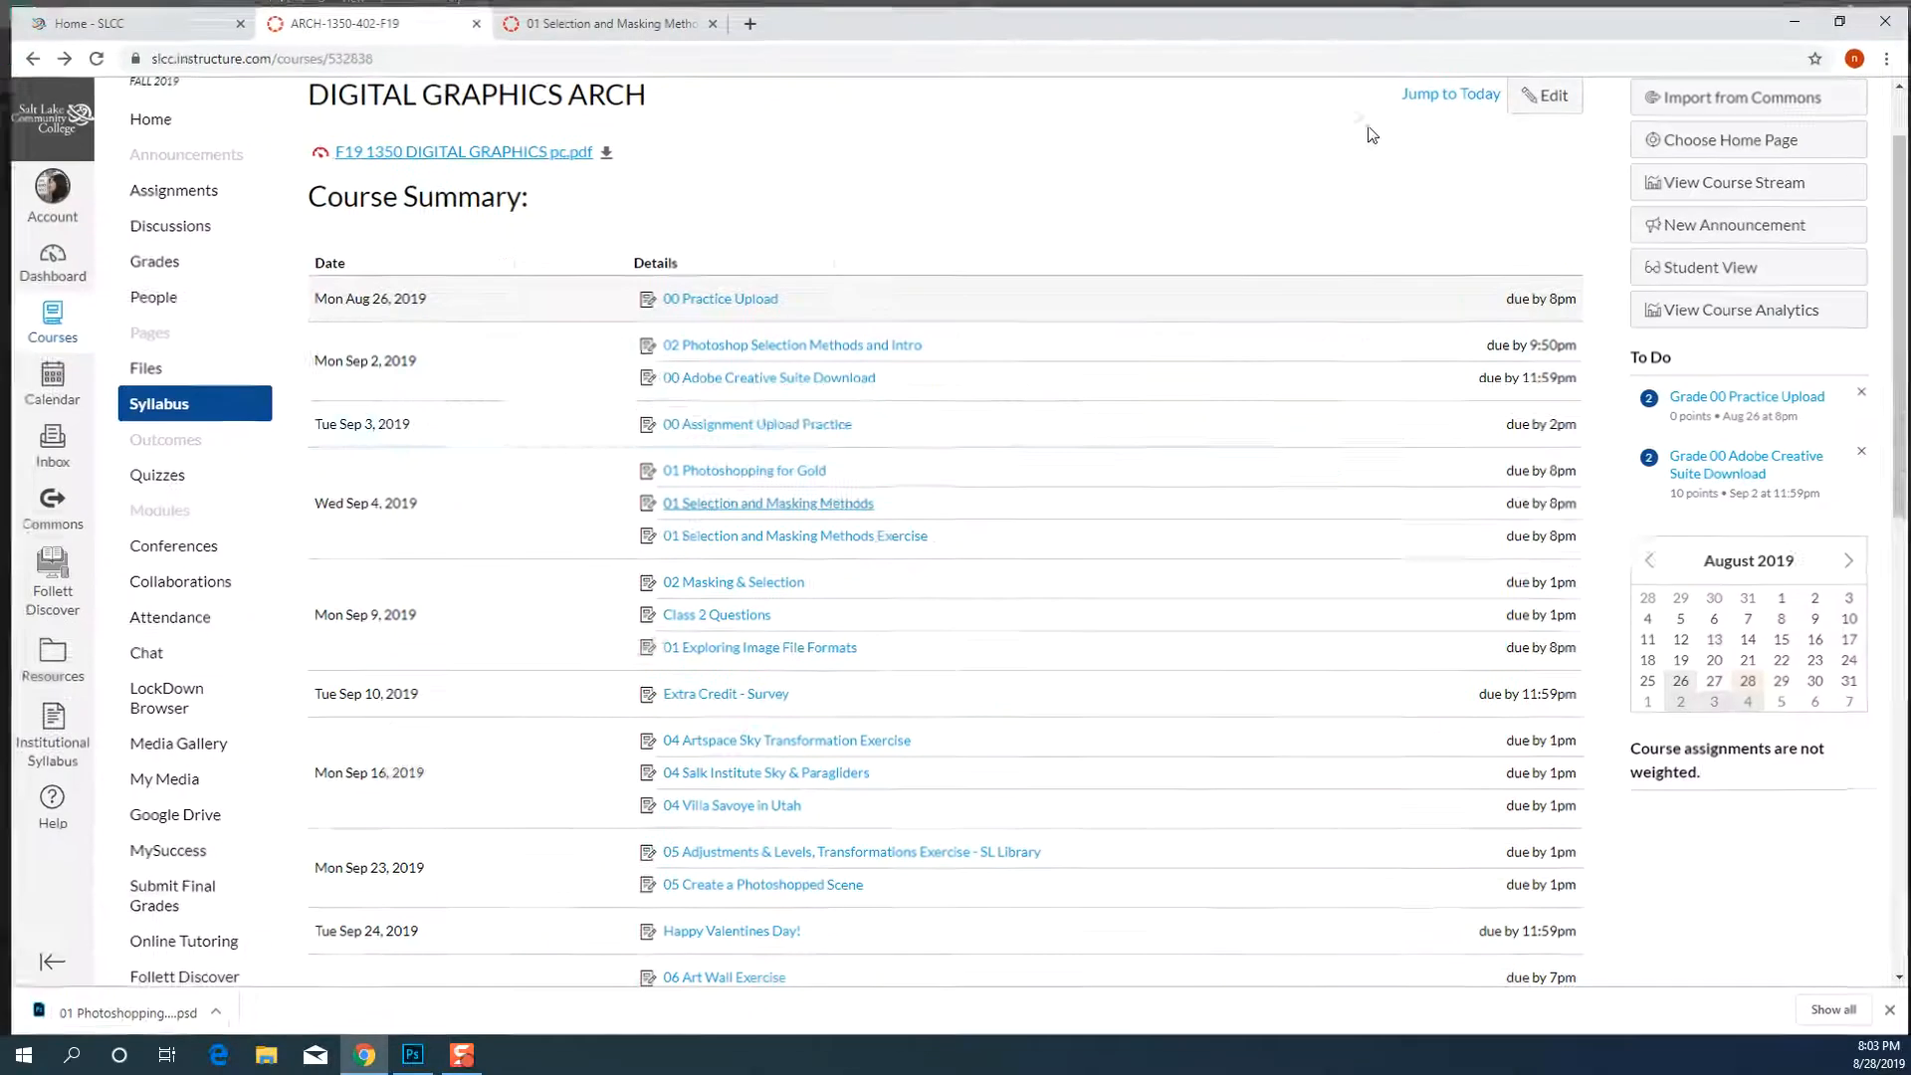
# Switch the ARCH-1350 course syllabus to Student View and close the extra 01 Selection and Masking Methods tab
pyautogui.scroll(1, 1724, 348)
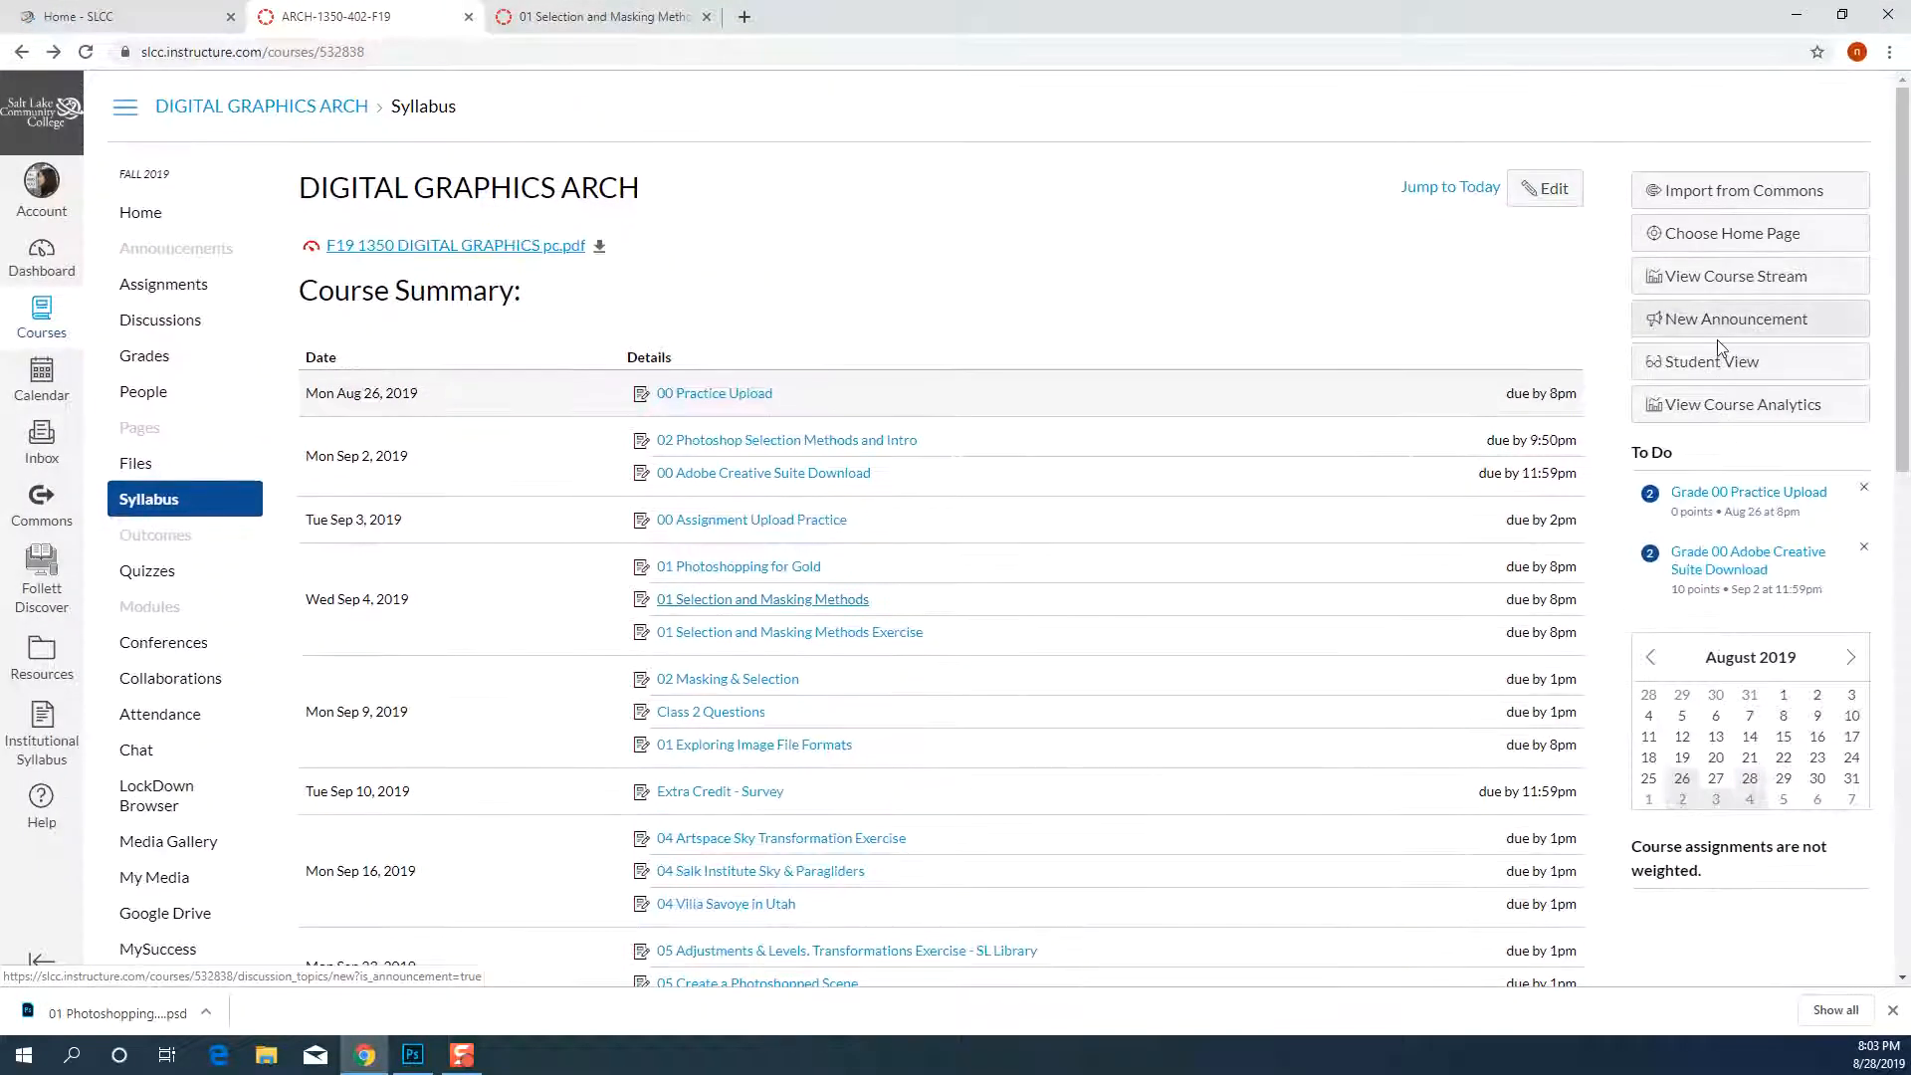
pyautogui.click(1711, 361)
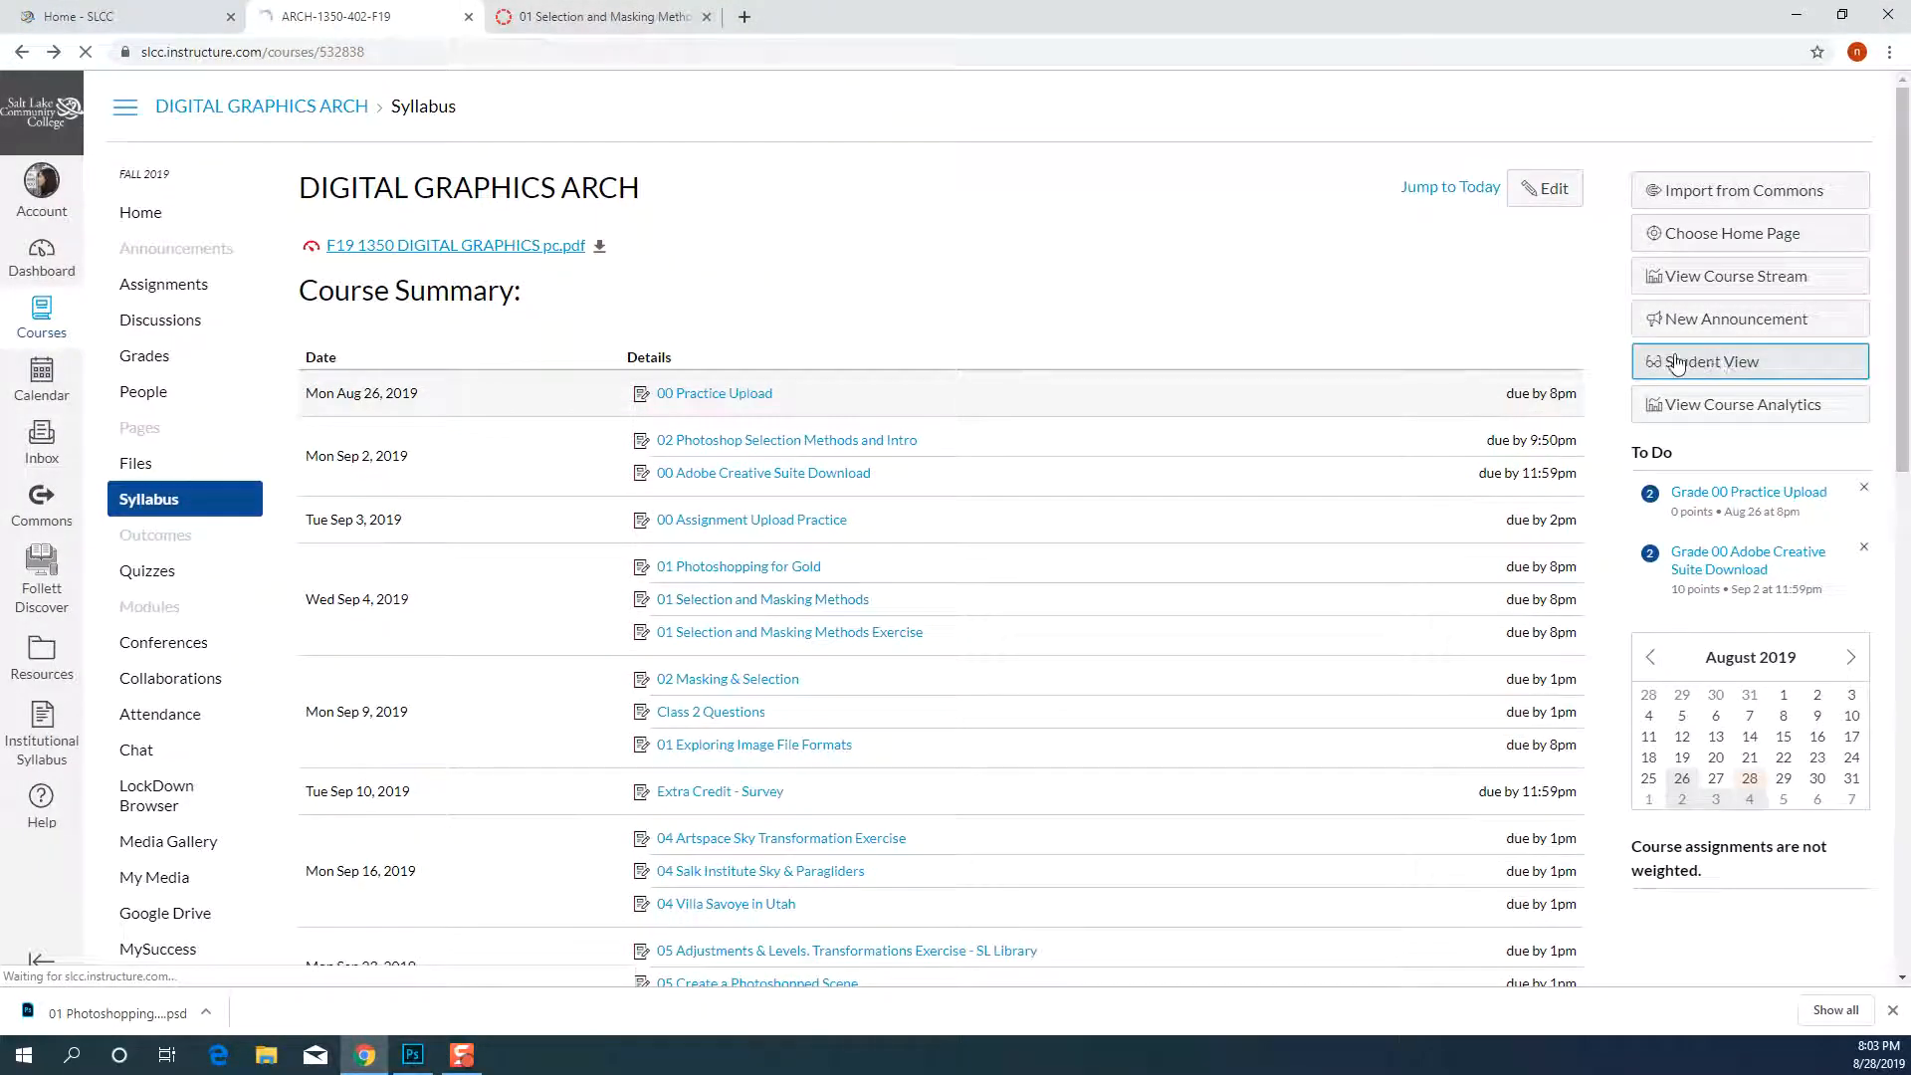
pyautogui.scroll(-1, 895, 498)
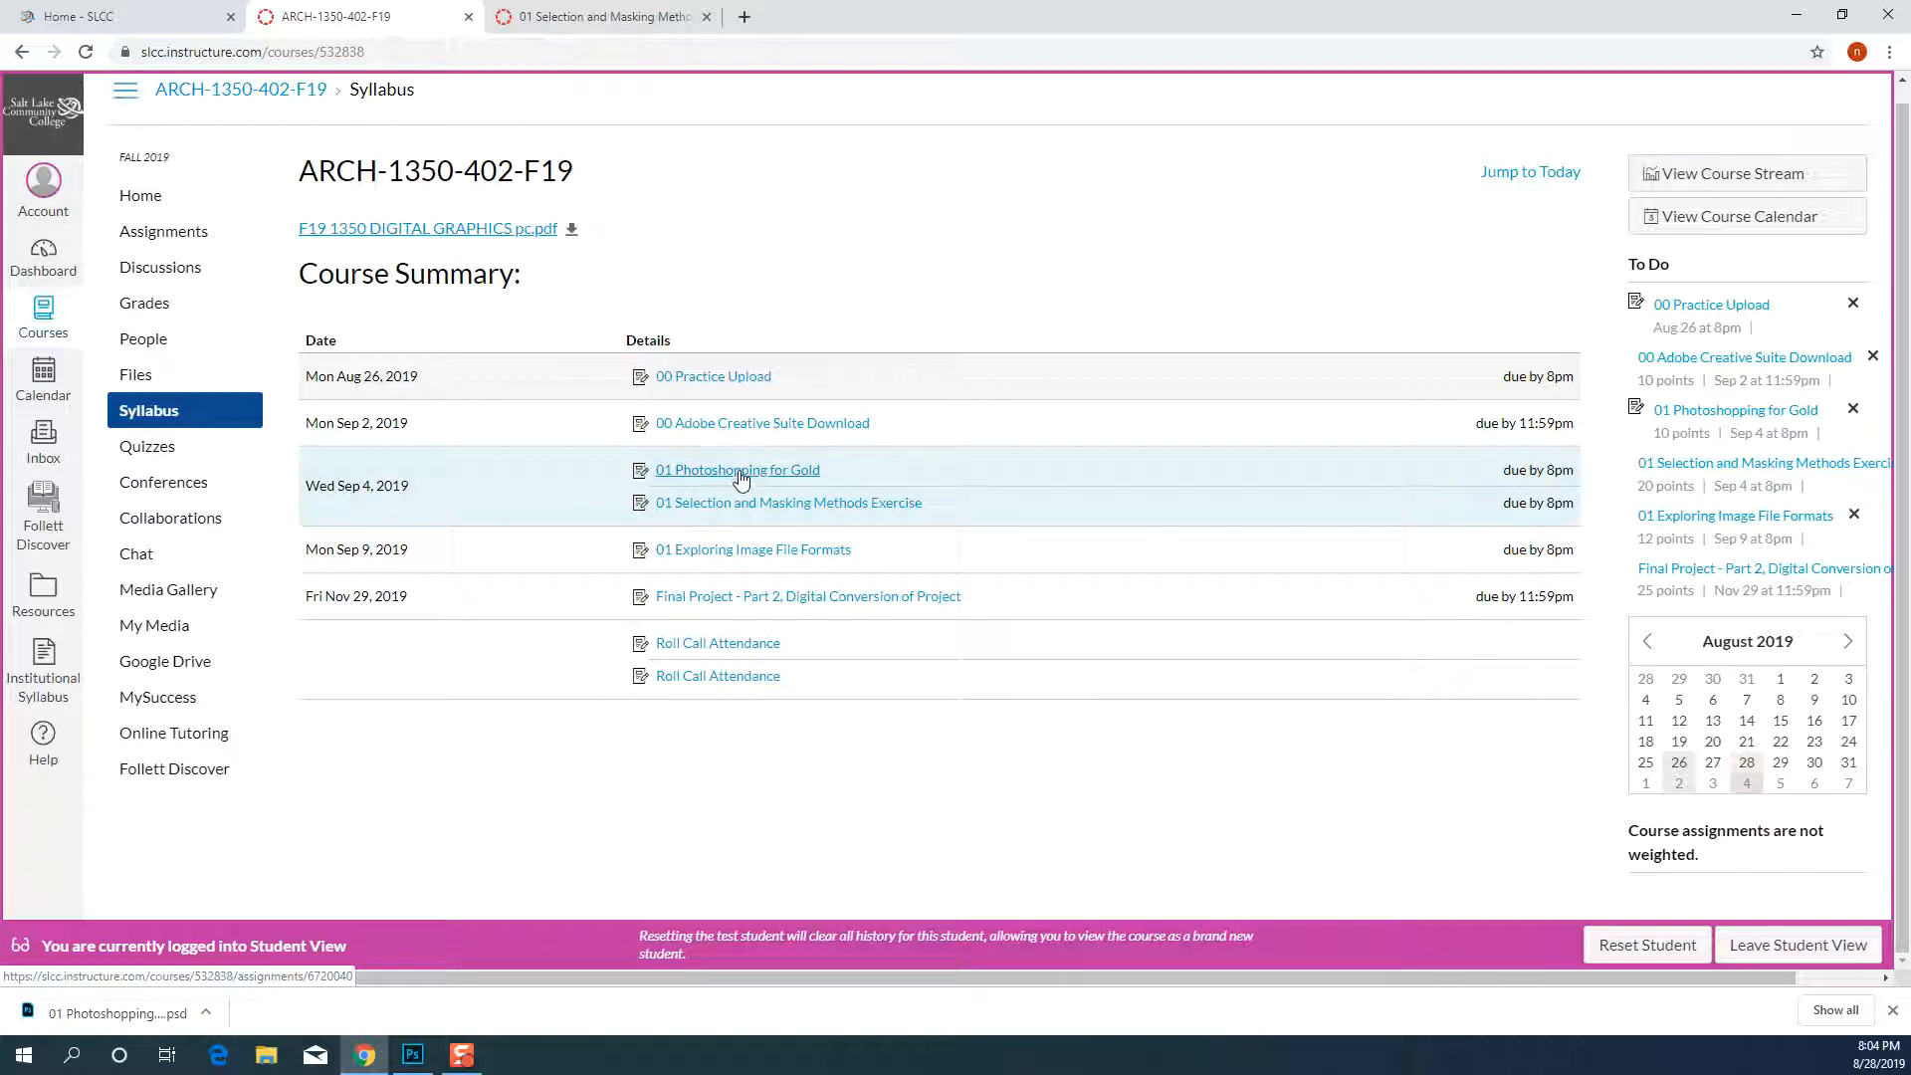
pyautogui.click(558, 26)
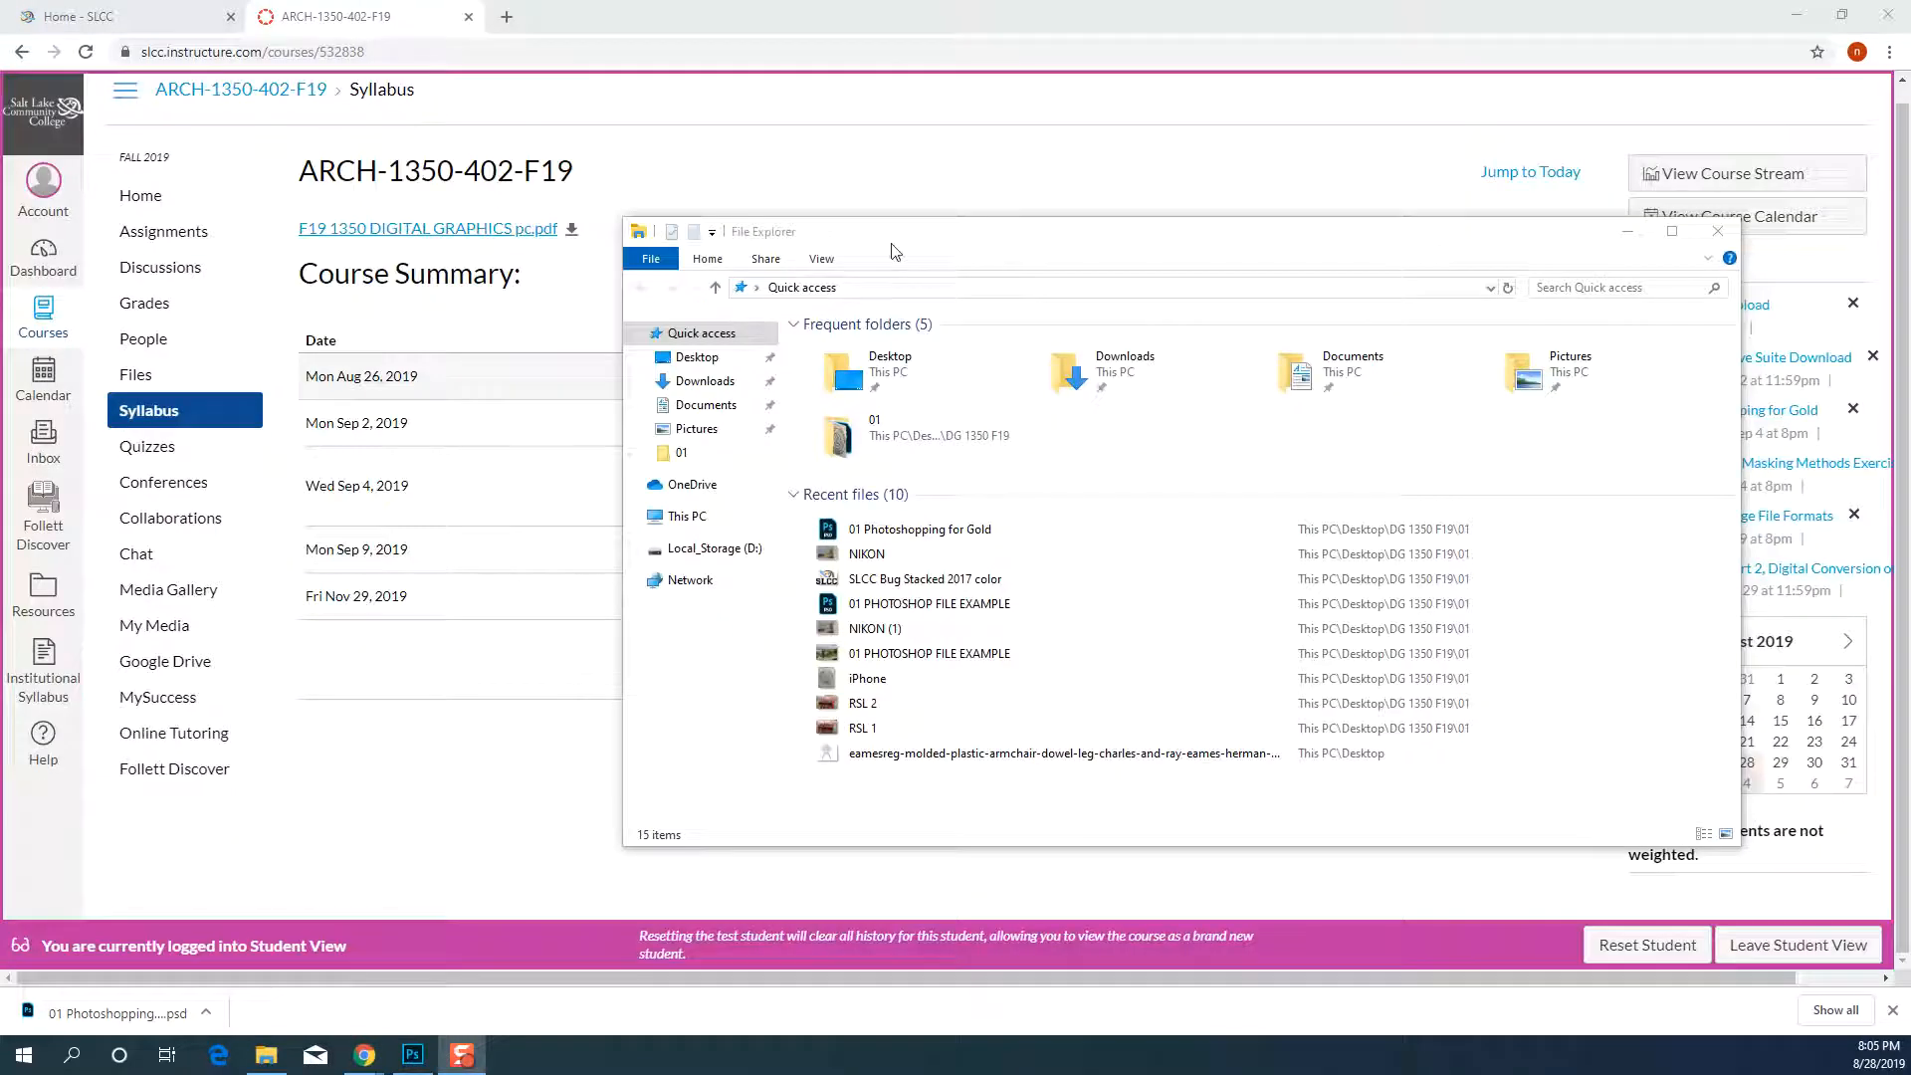
# Reposition the File Explorer window over the course page and open This PC
pyautogui.moveTo(892, 242); pyautogui.dragTo(747, 140)
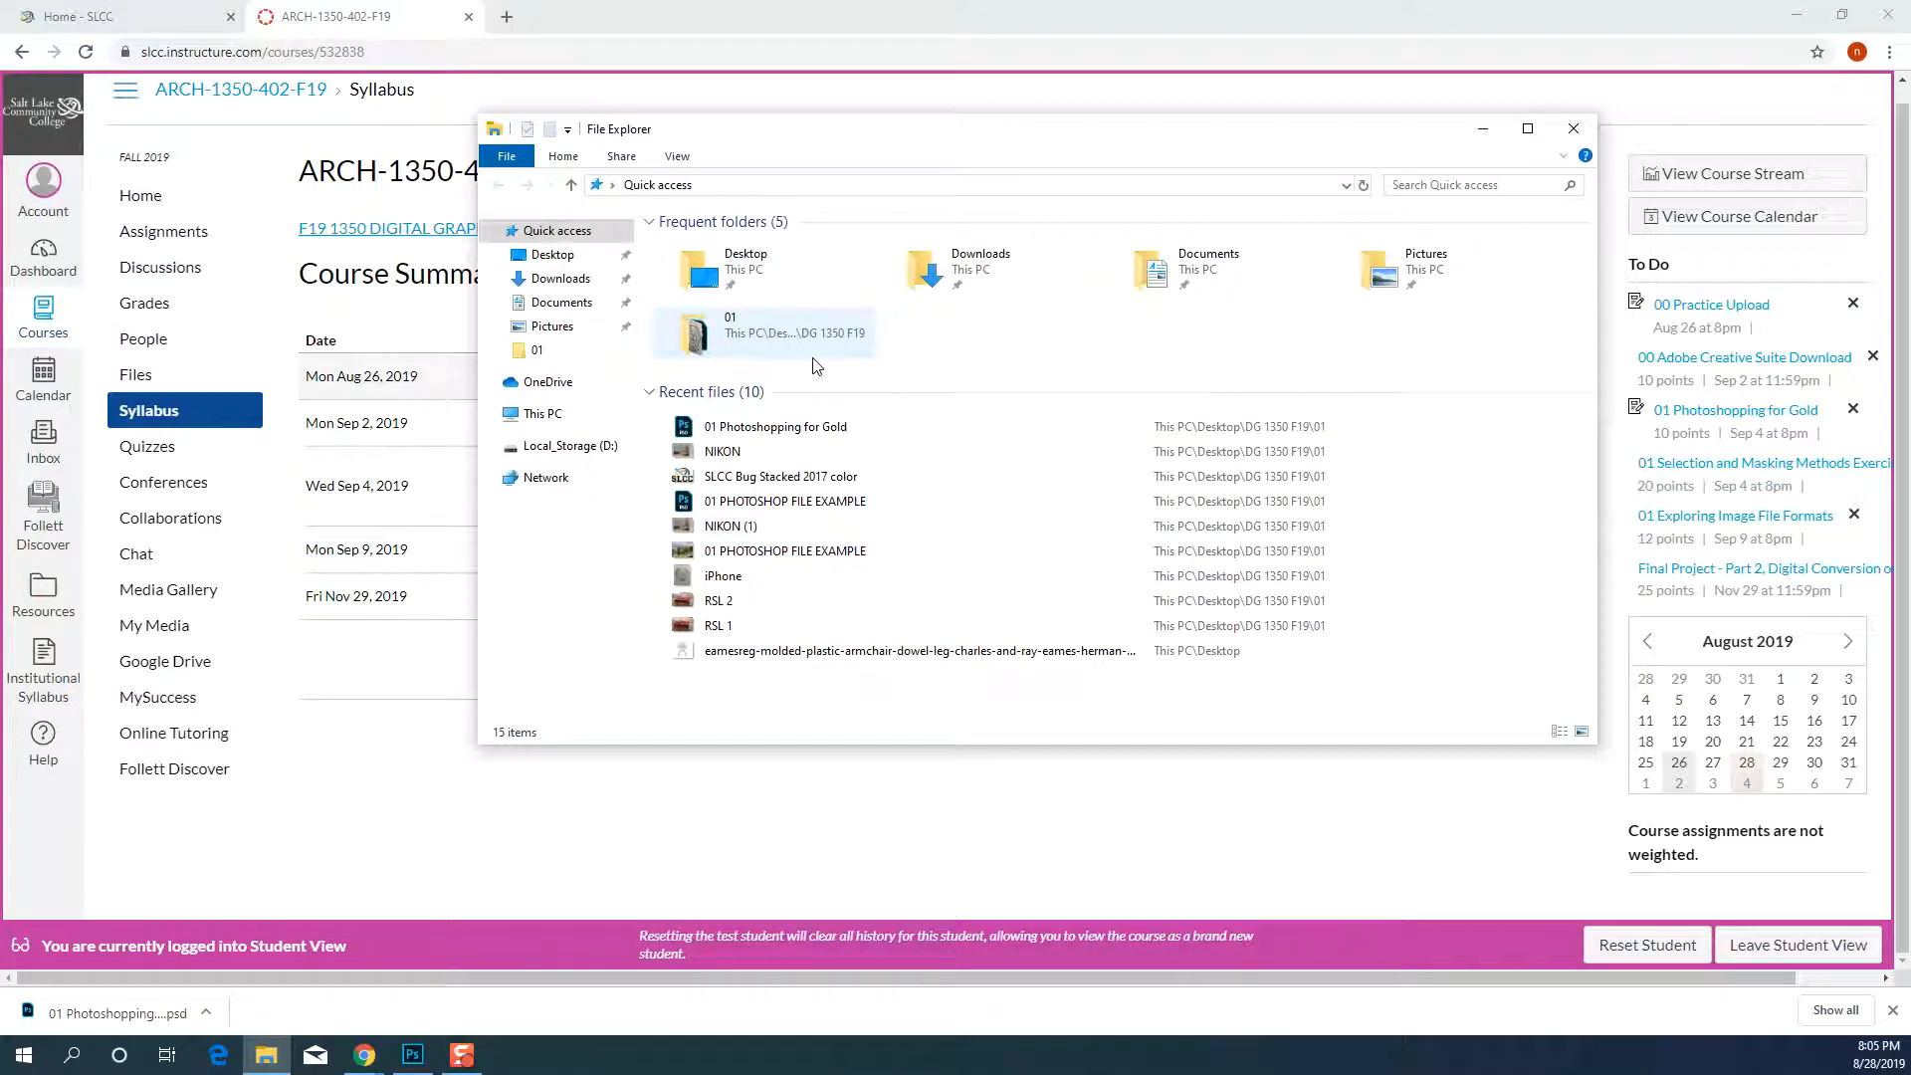
pyautogui.moveTo(270, 1063)
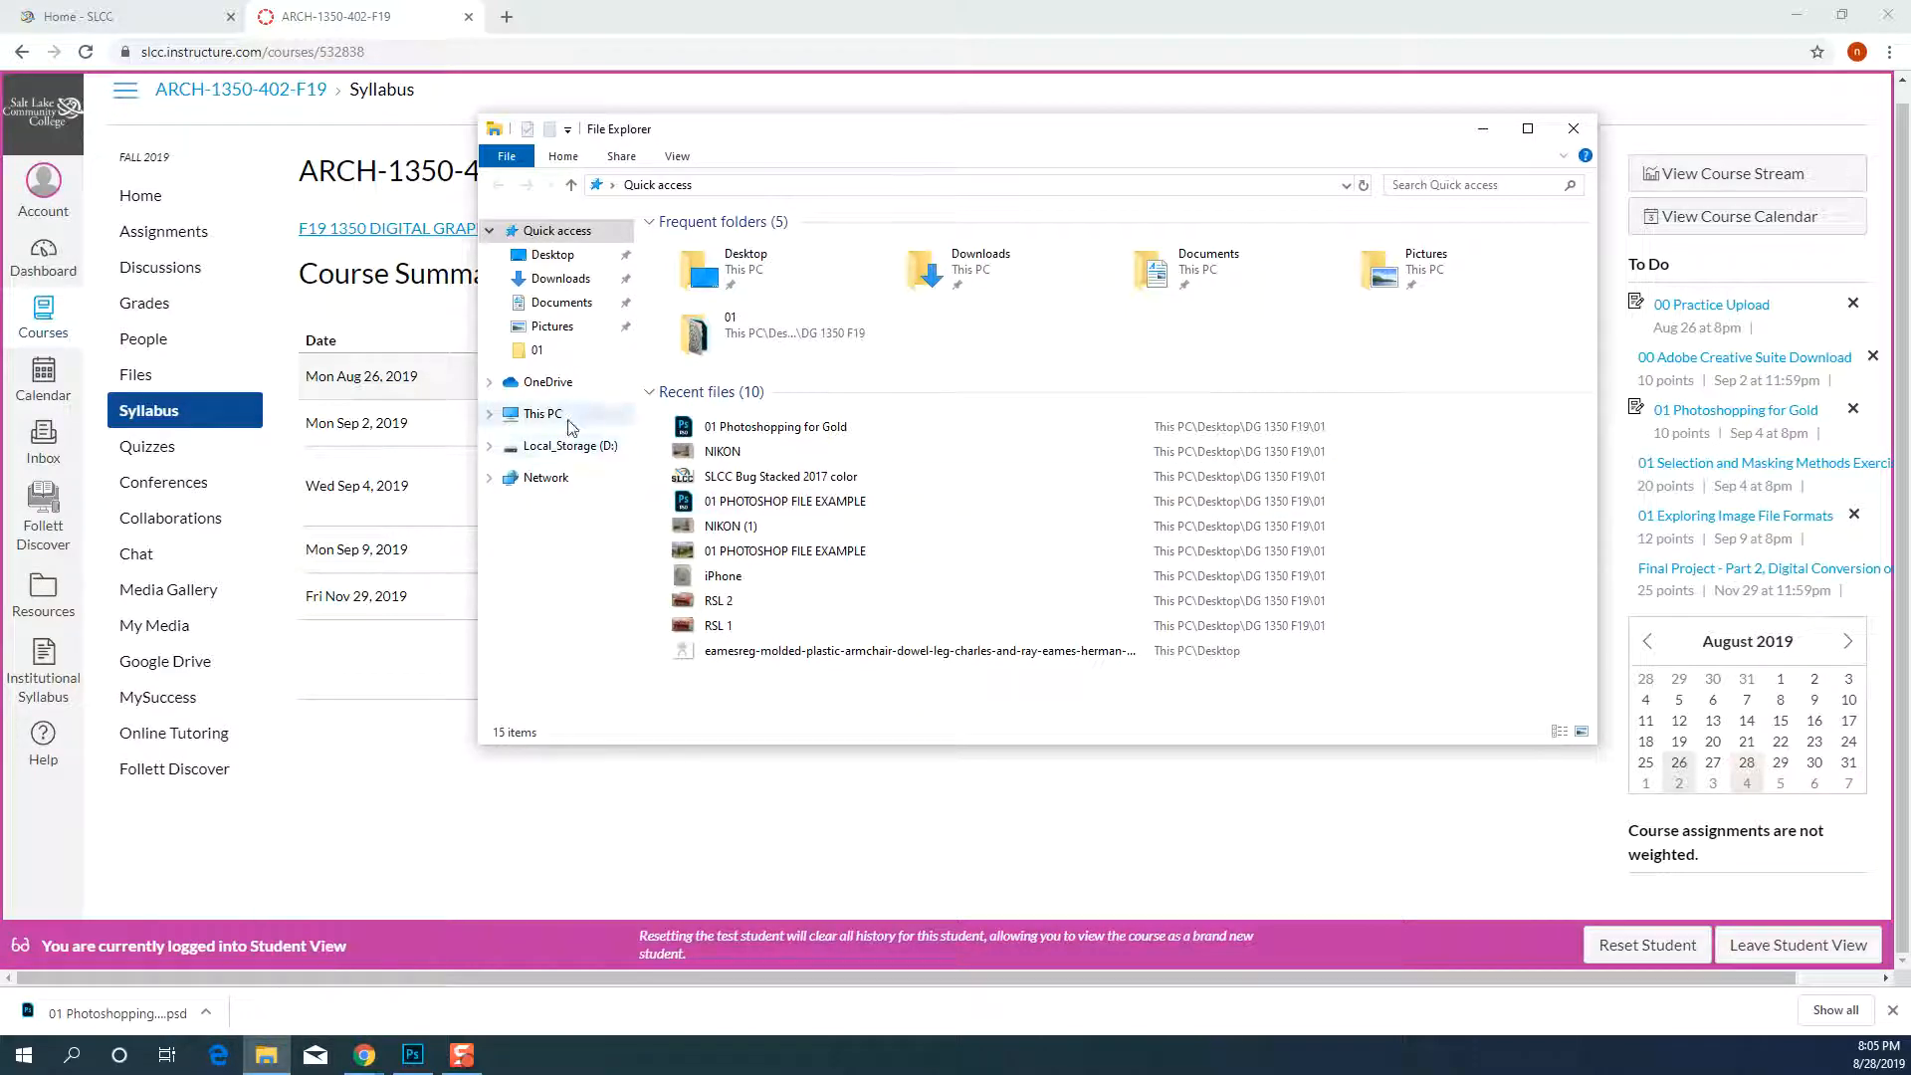
pyautogui.click(543, 414)
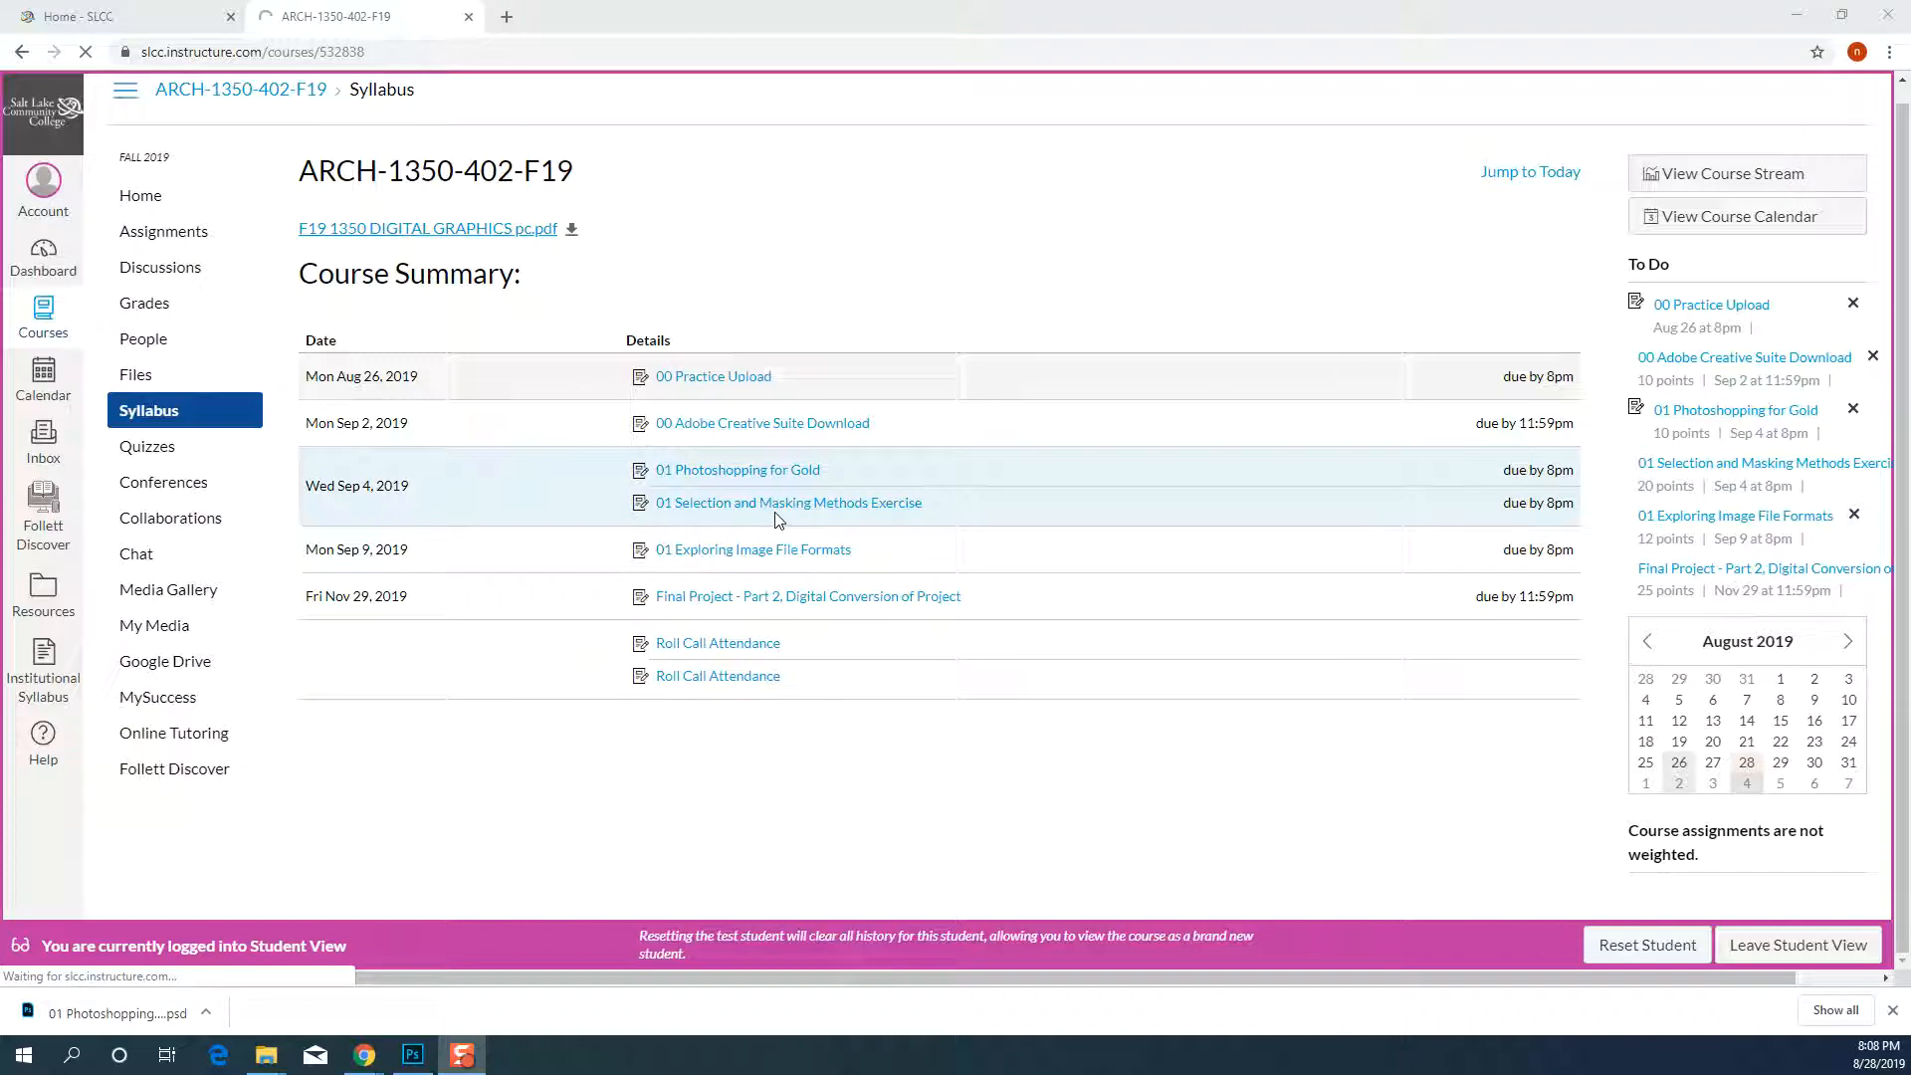
# Open the 01 Selection and Masking Methods Exercise assignment and save its CHUCKS.psd file in the 1.2 folder
pyautogui.click(775, 510)
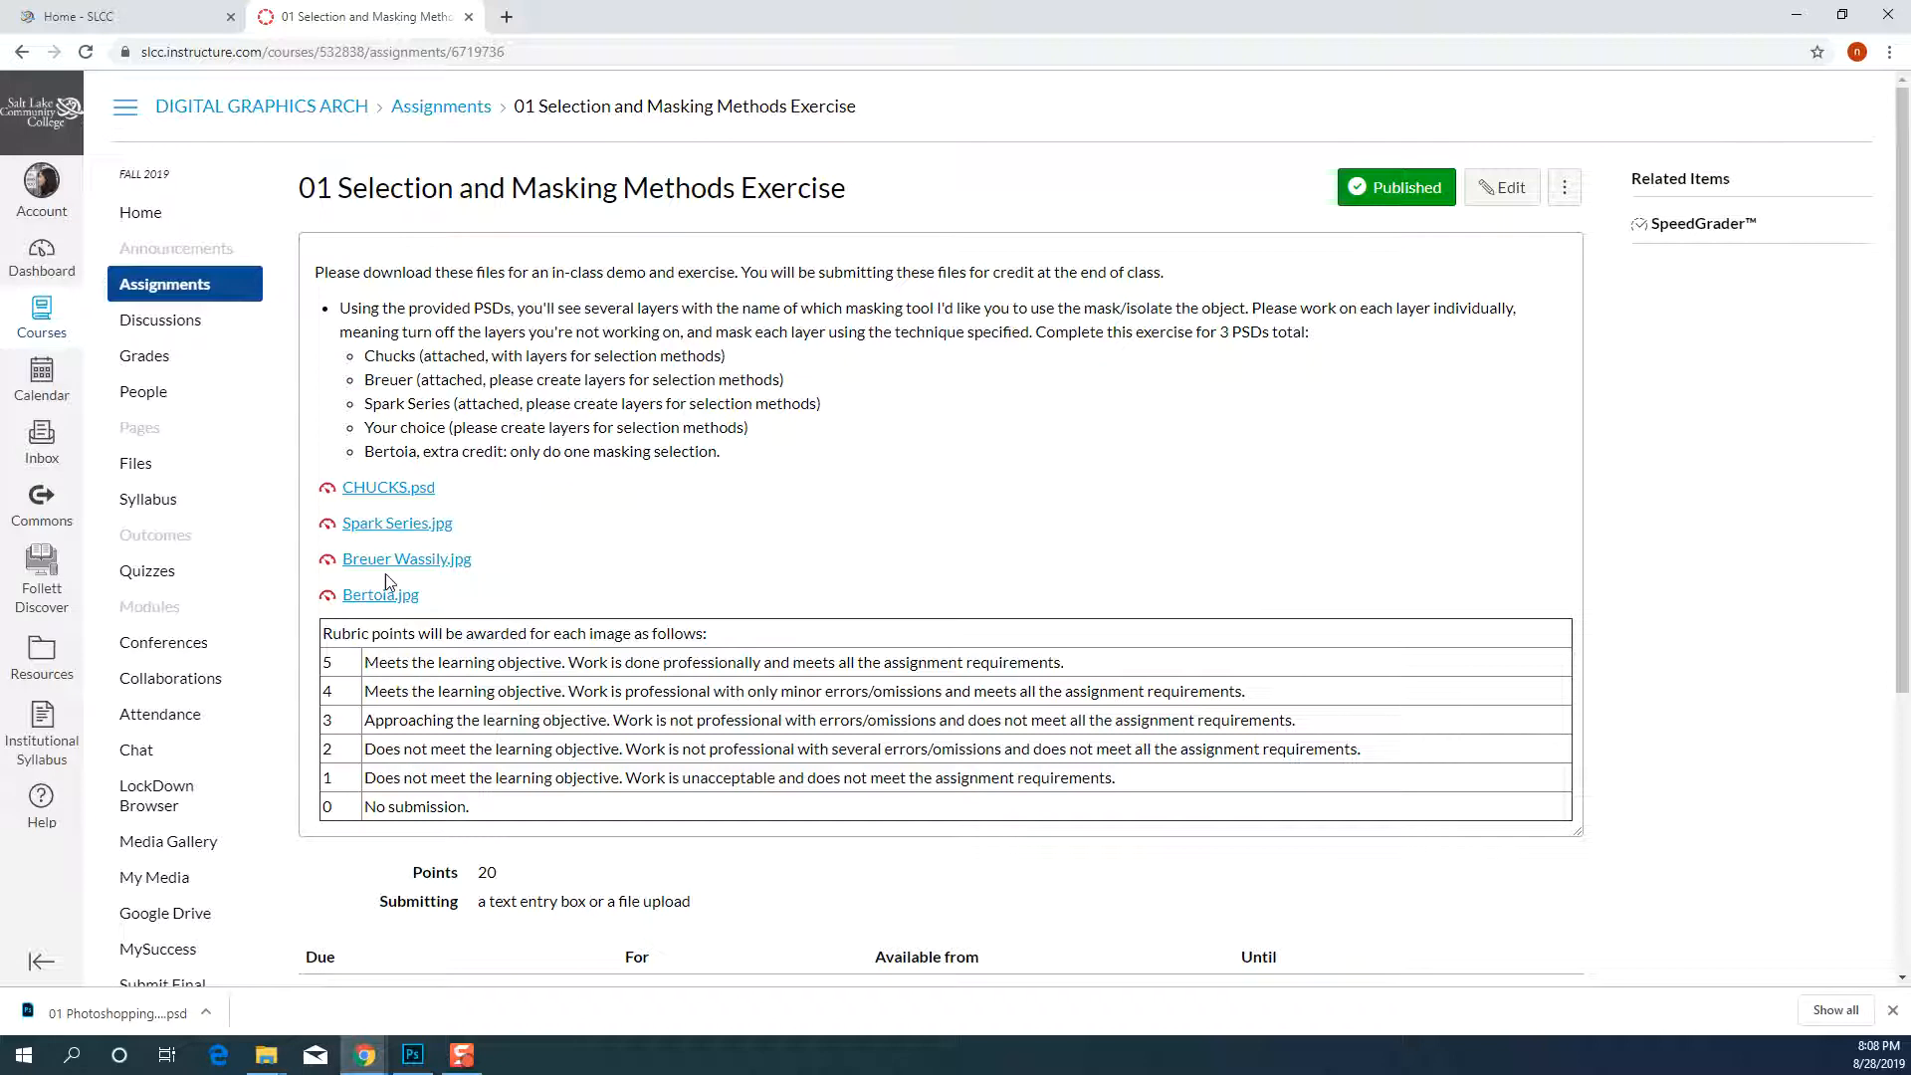
pyautogui.rightClick(377, 497)
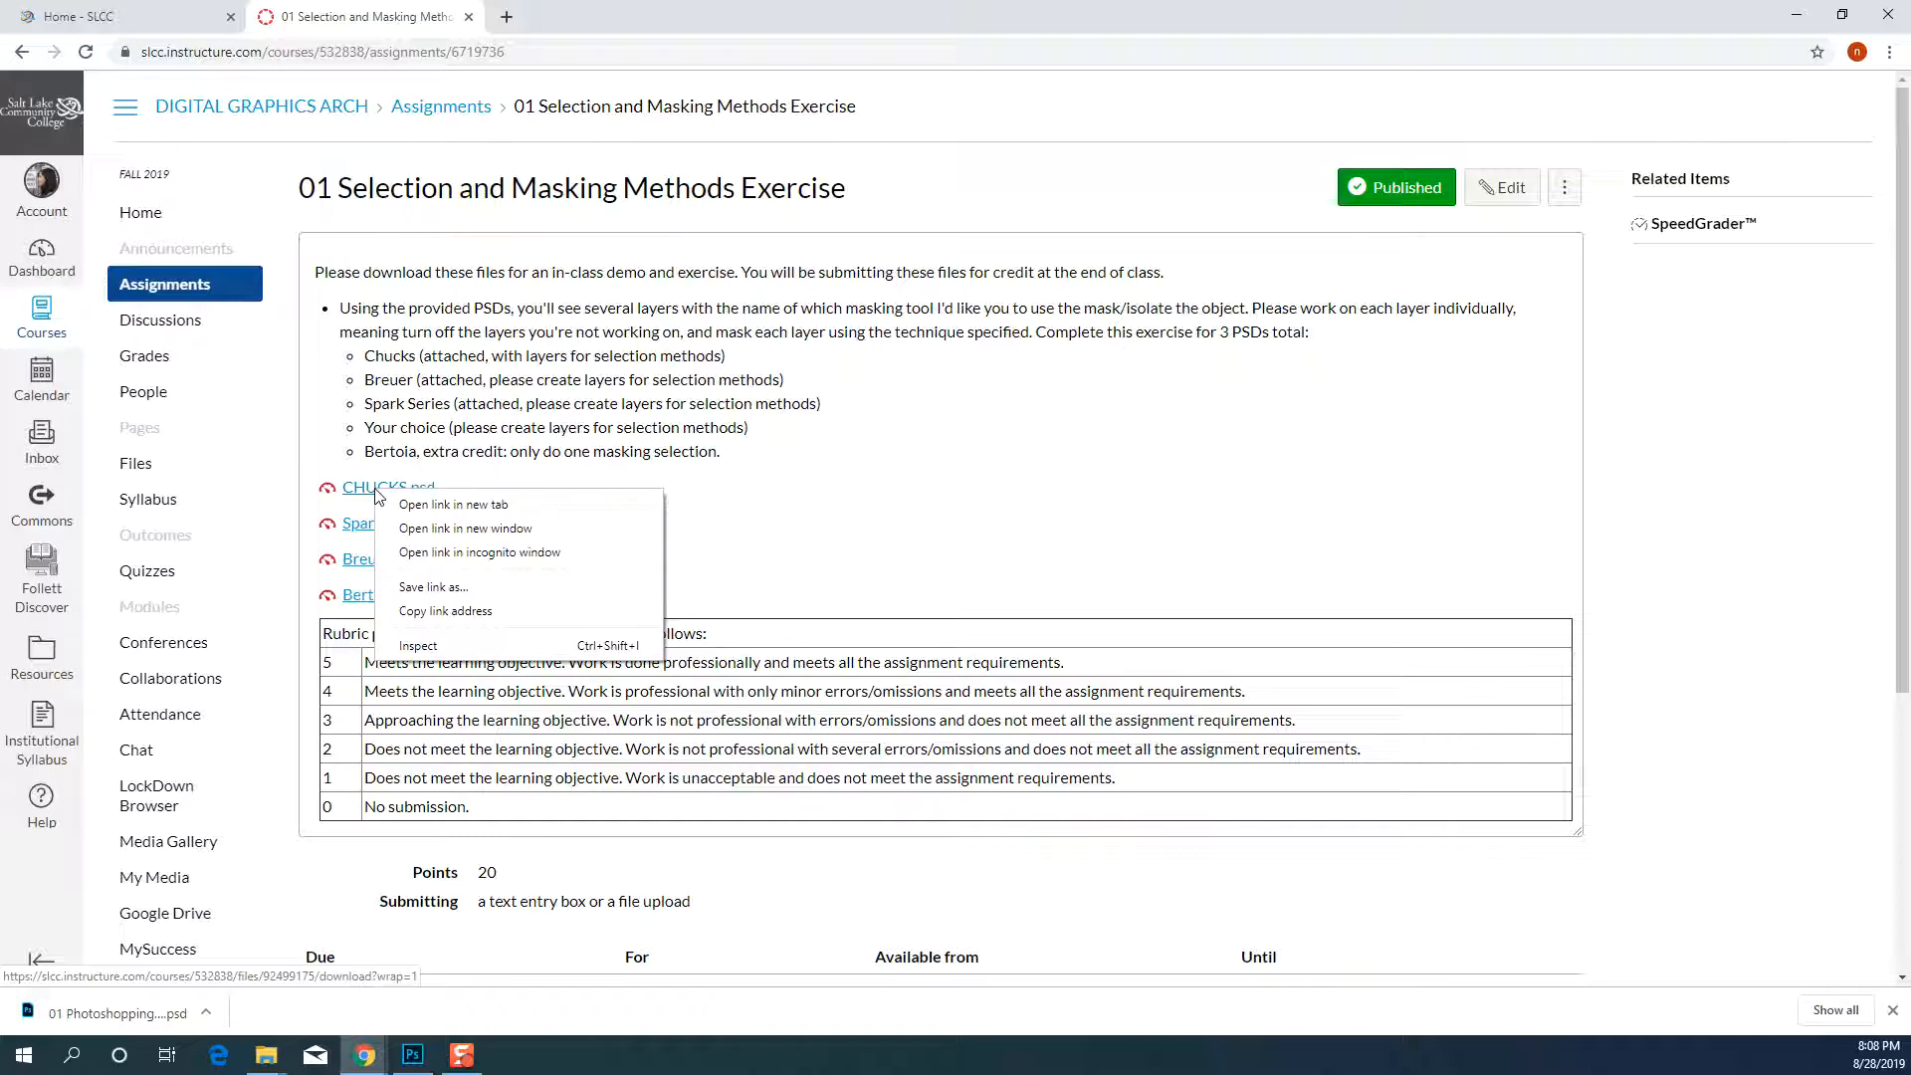
pyautogui.click(460, 588)
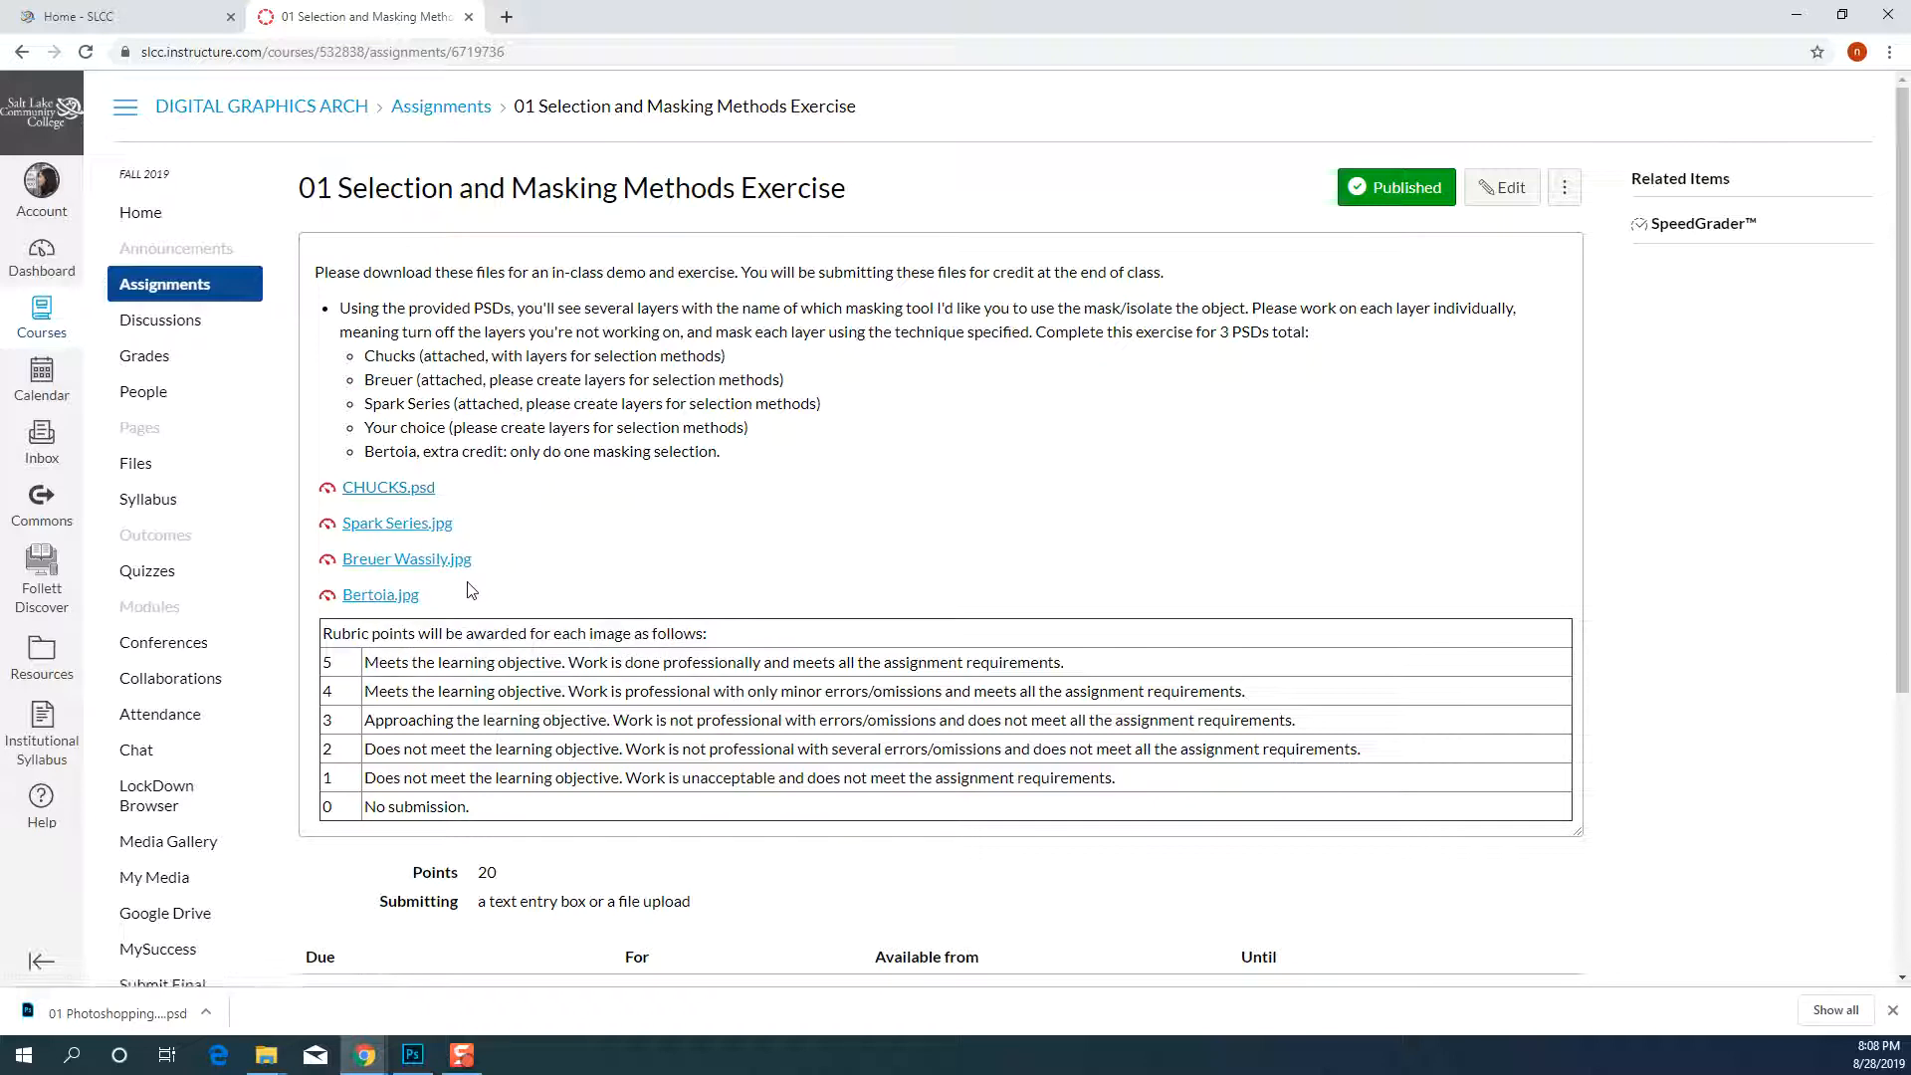
pyautogui.doubleClick(236, 127)
pyautogui.press('Return')
# Save the assignment's Spark Series, Breuer Wassily and Bertoia JPEG images in the same 1.2 folder
pyautogui.rightClick(418, 522)
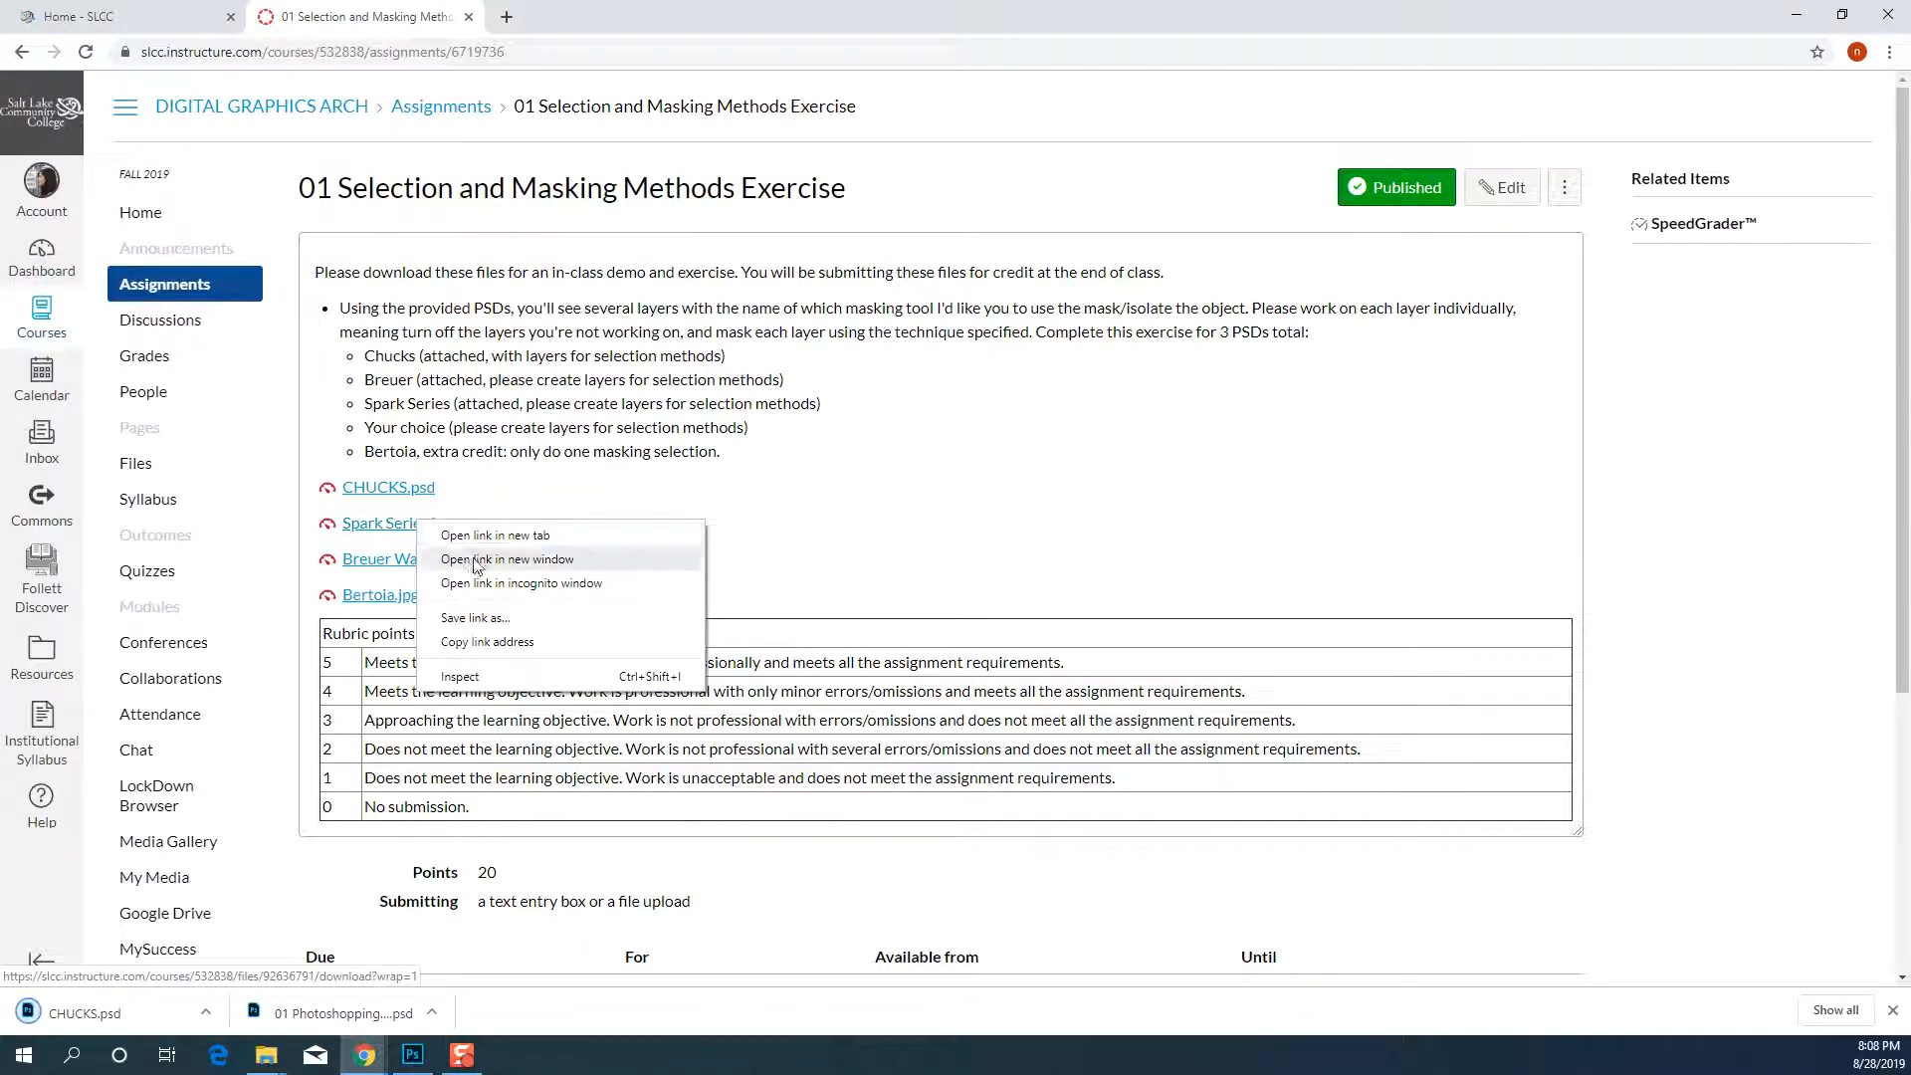
pyautogui.click(476, 617)
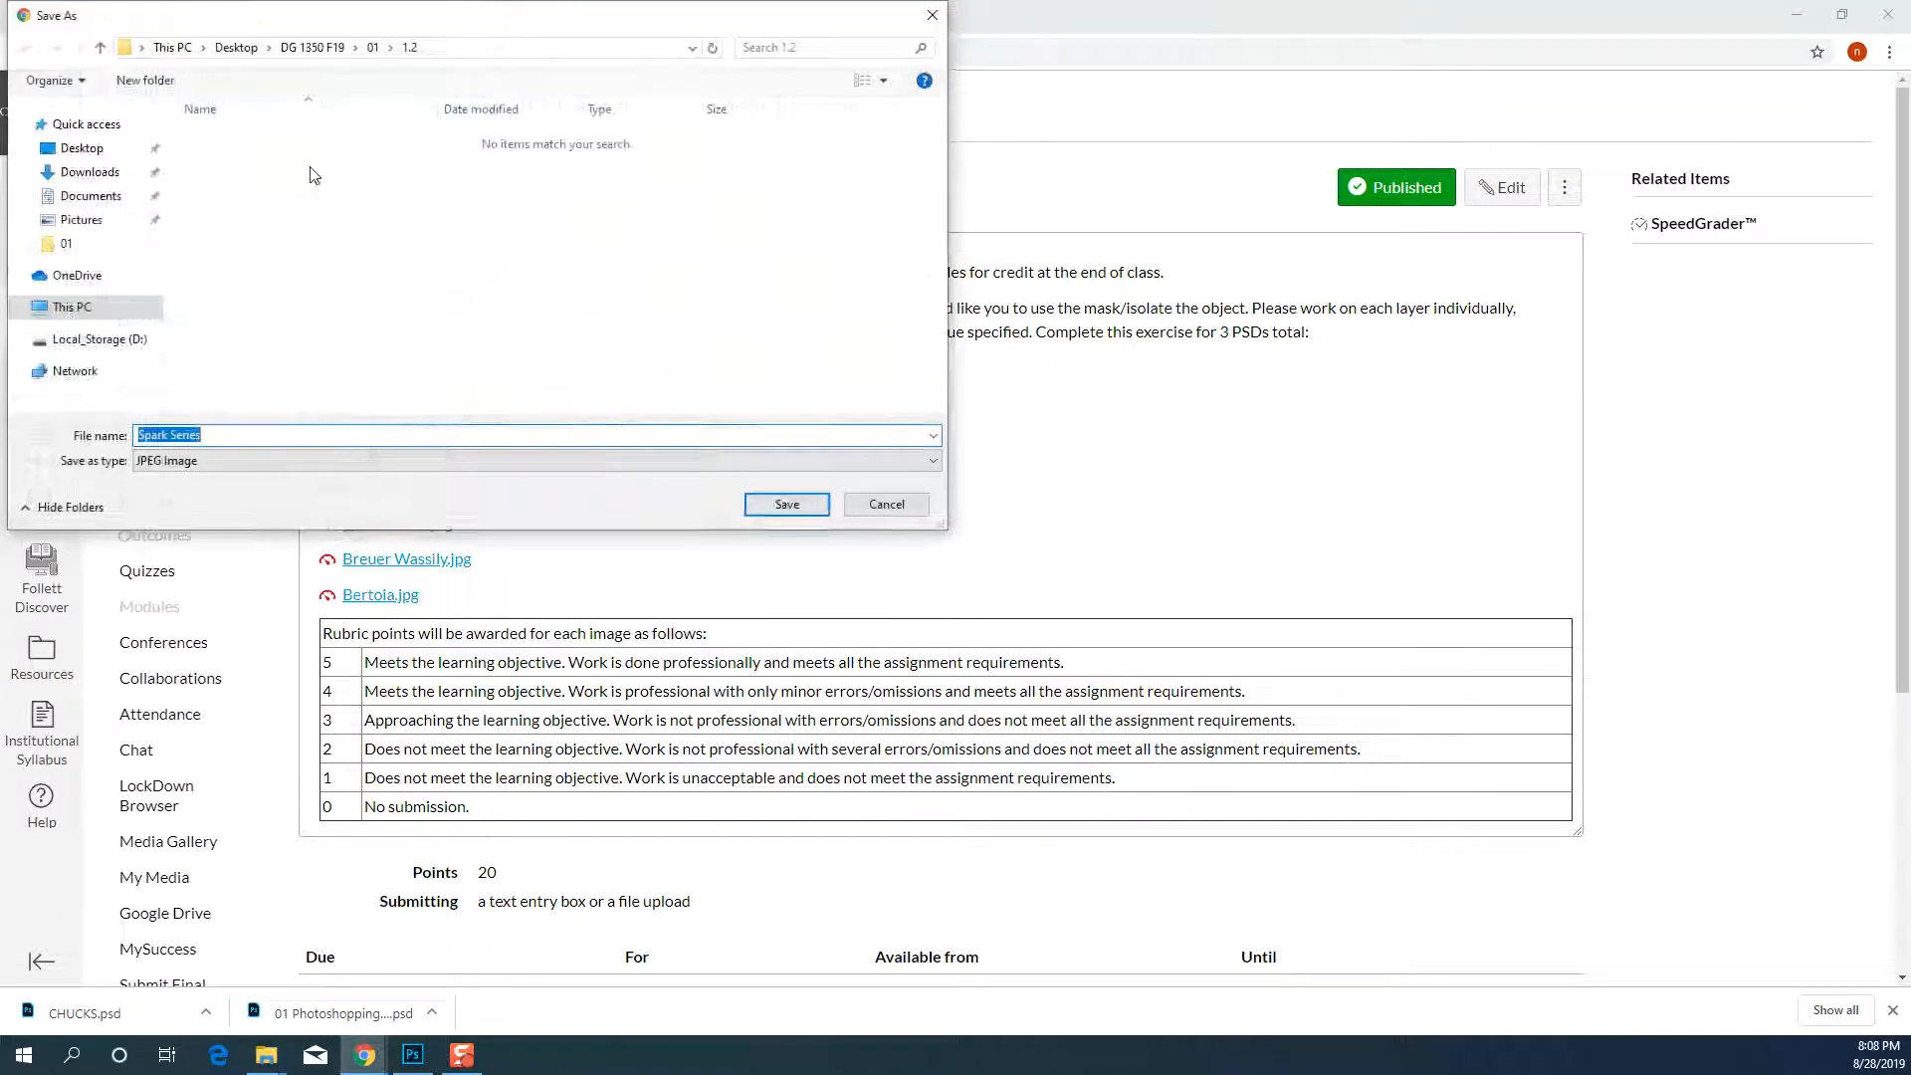
pyautogui.click(764, 502)
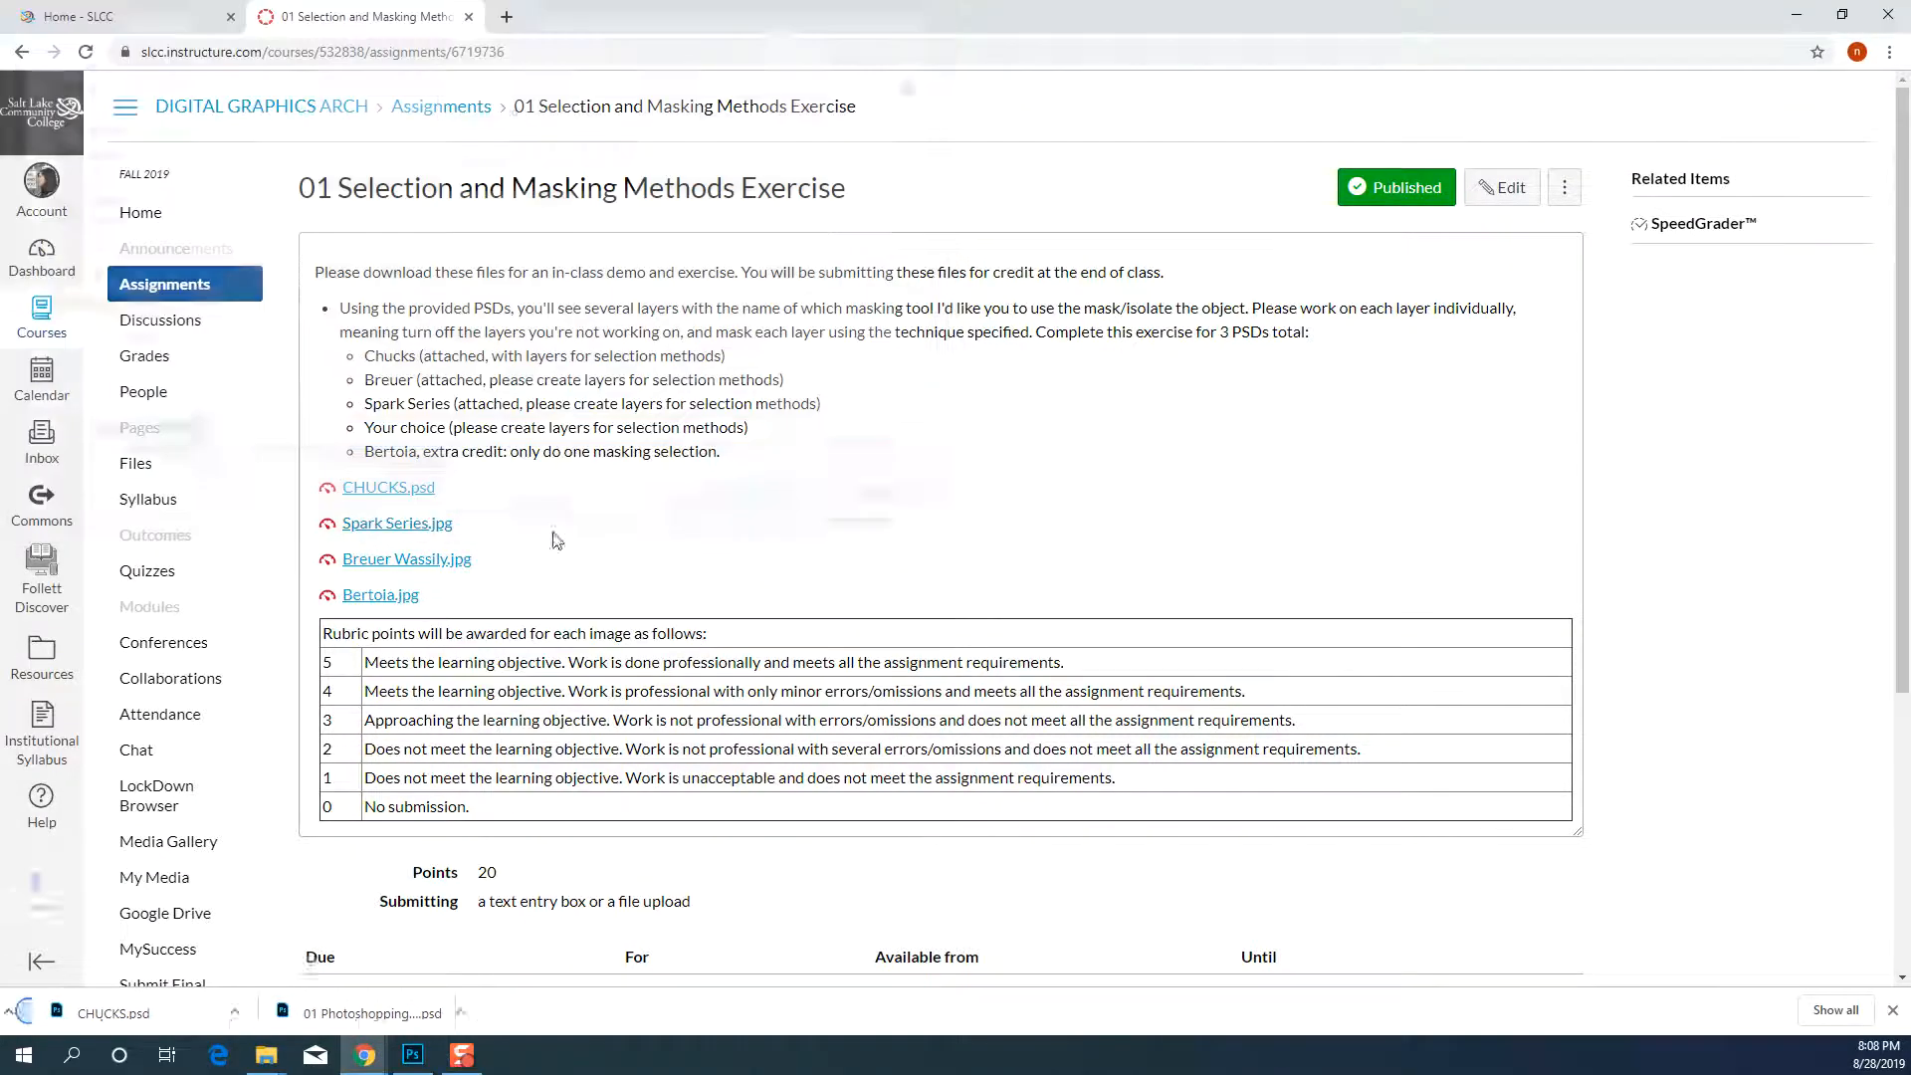
pyautogui.rightClick(420, 559)
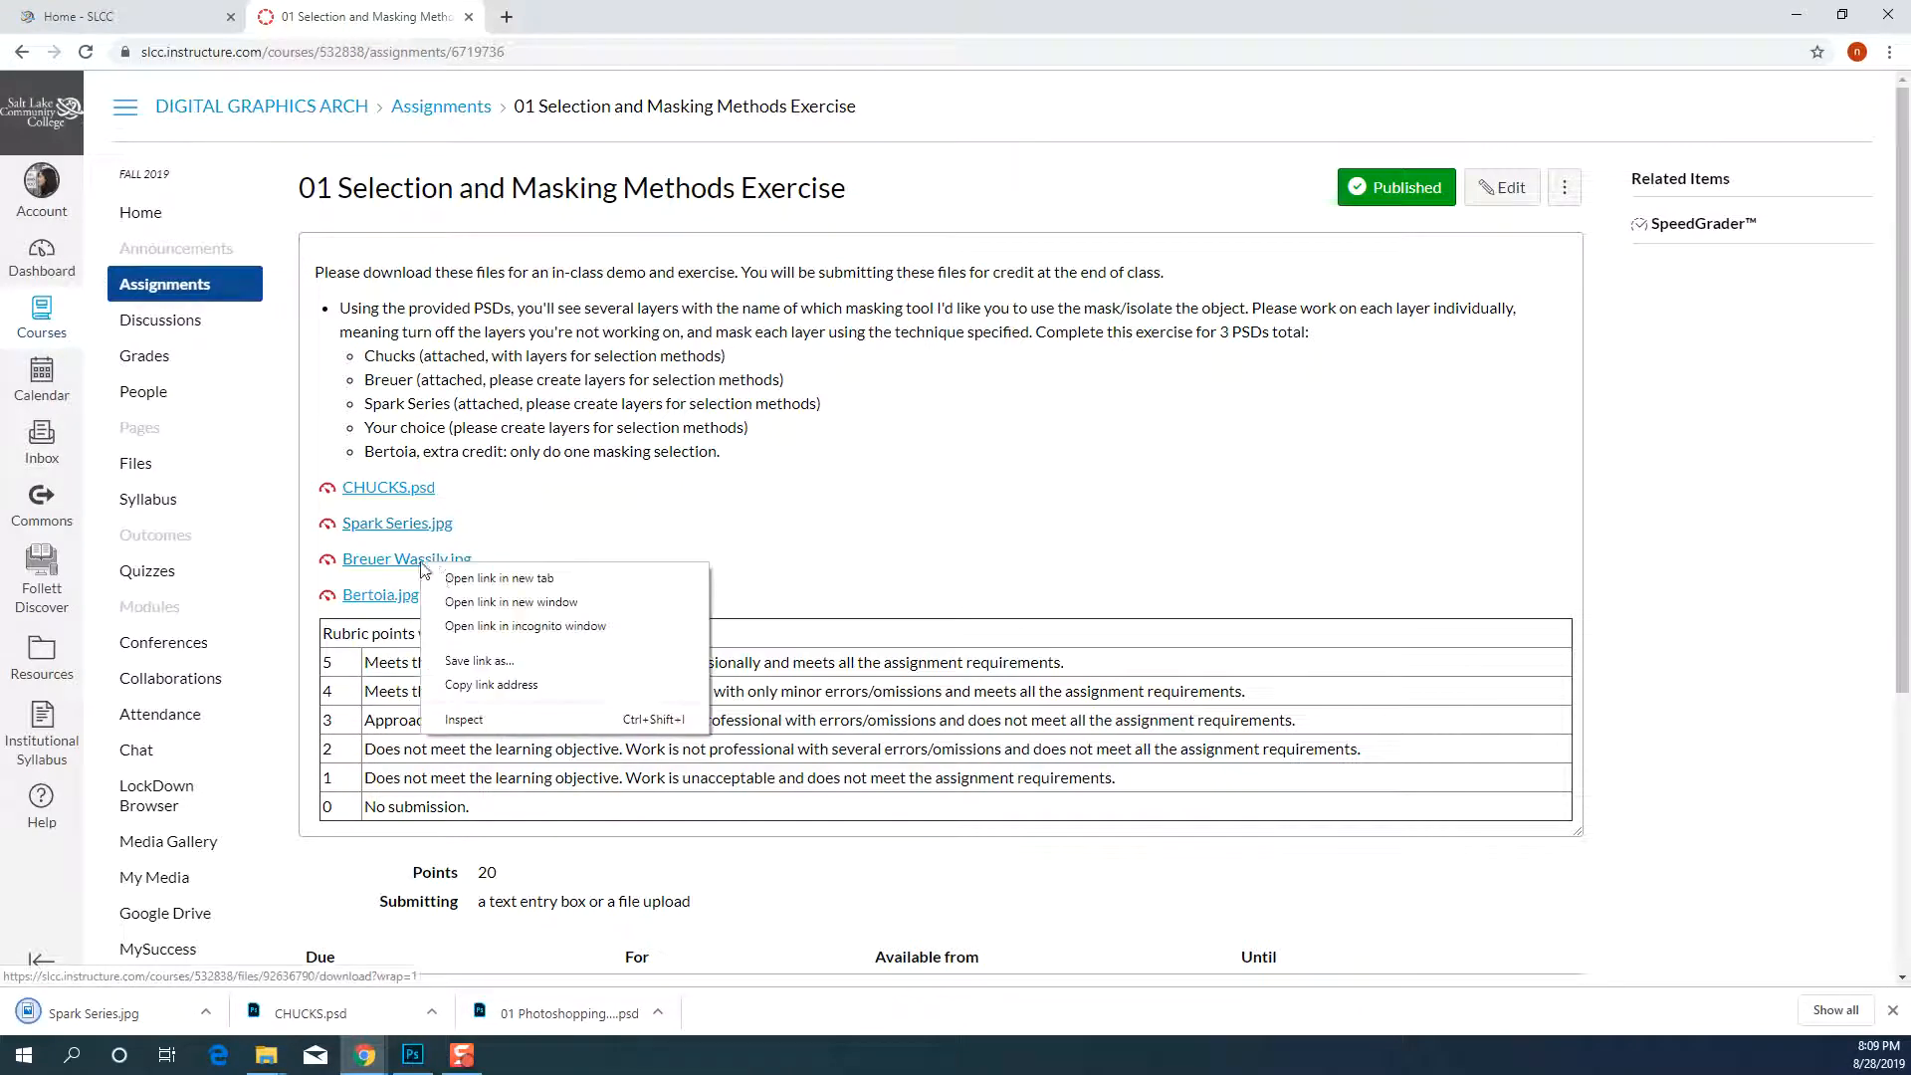
pyautogui.click(505, 659)
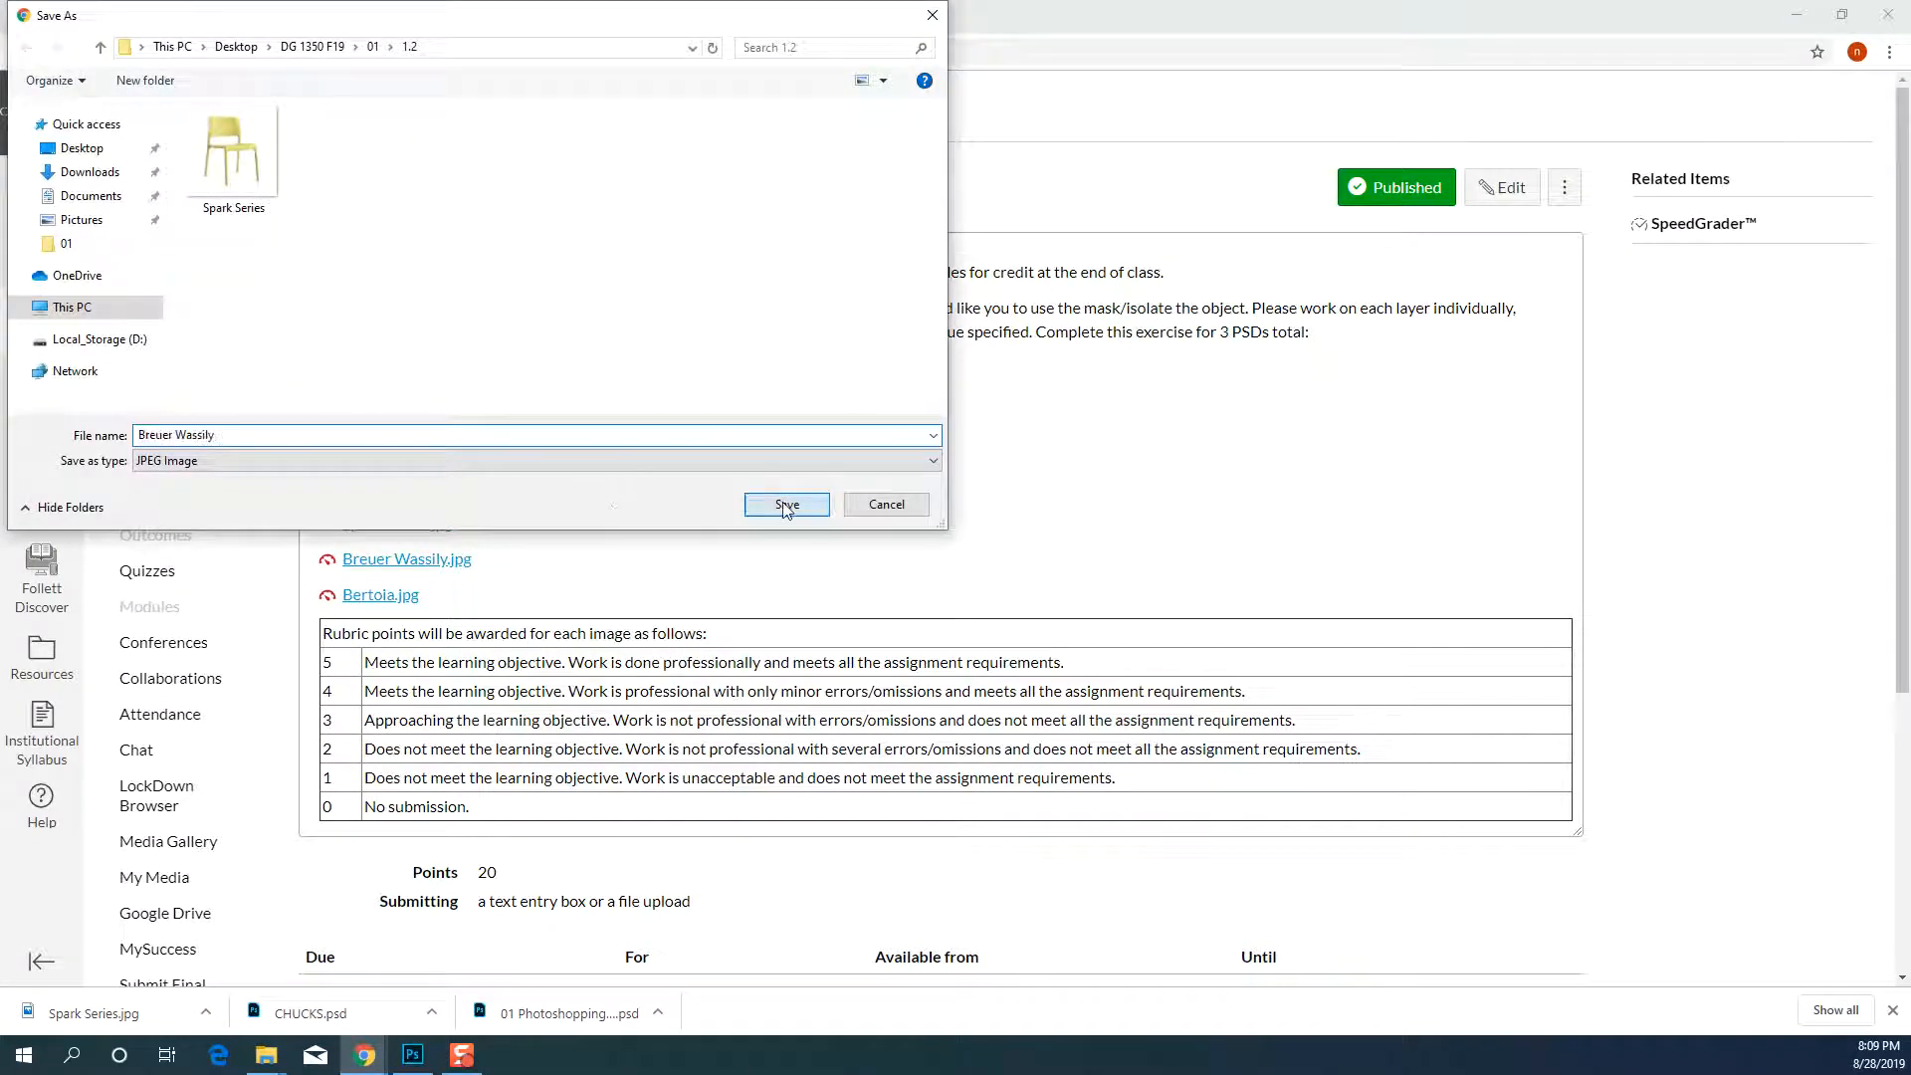
pyautogui.click(786, 505)
pyautogui.rightClick(386, 595)
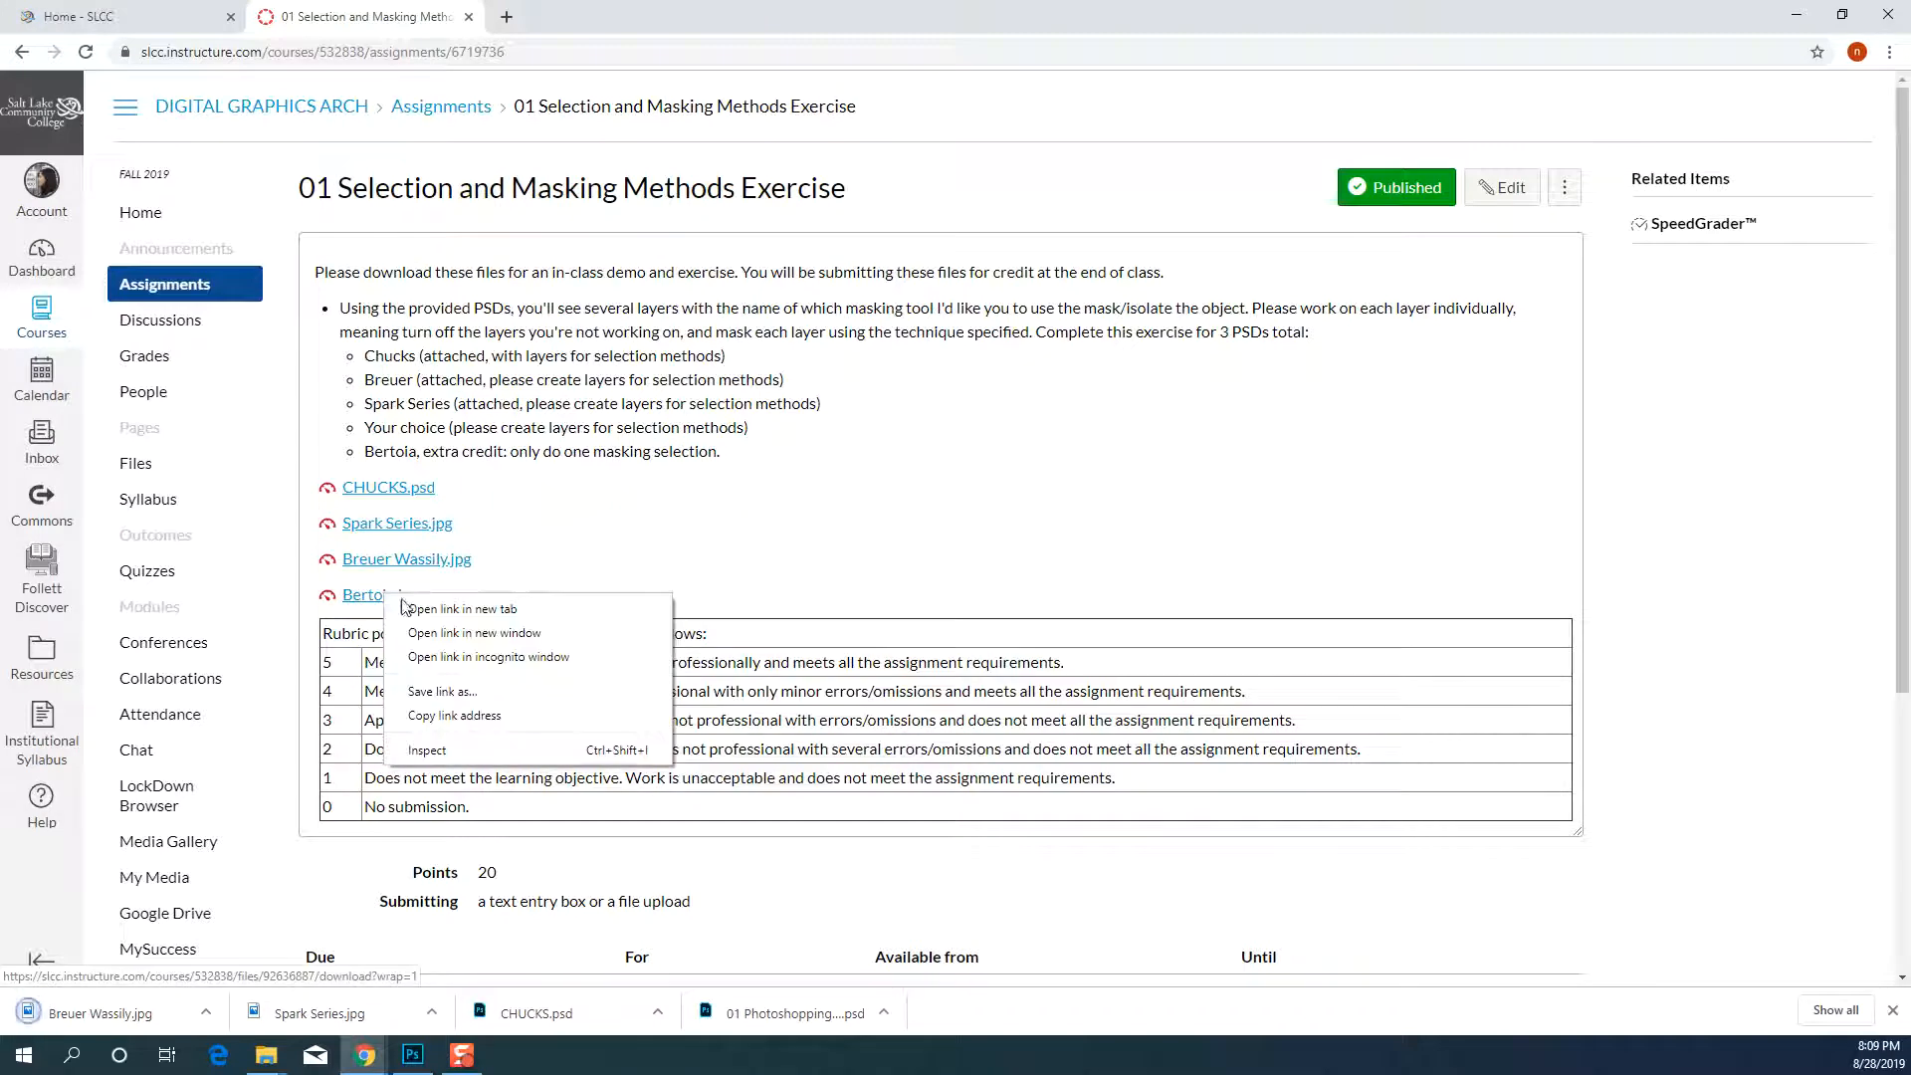
pyautogui.click(442, 690)
pyautogui.click(781, 503)
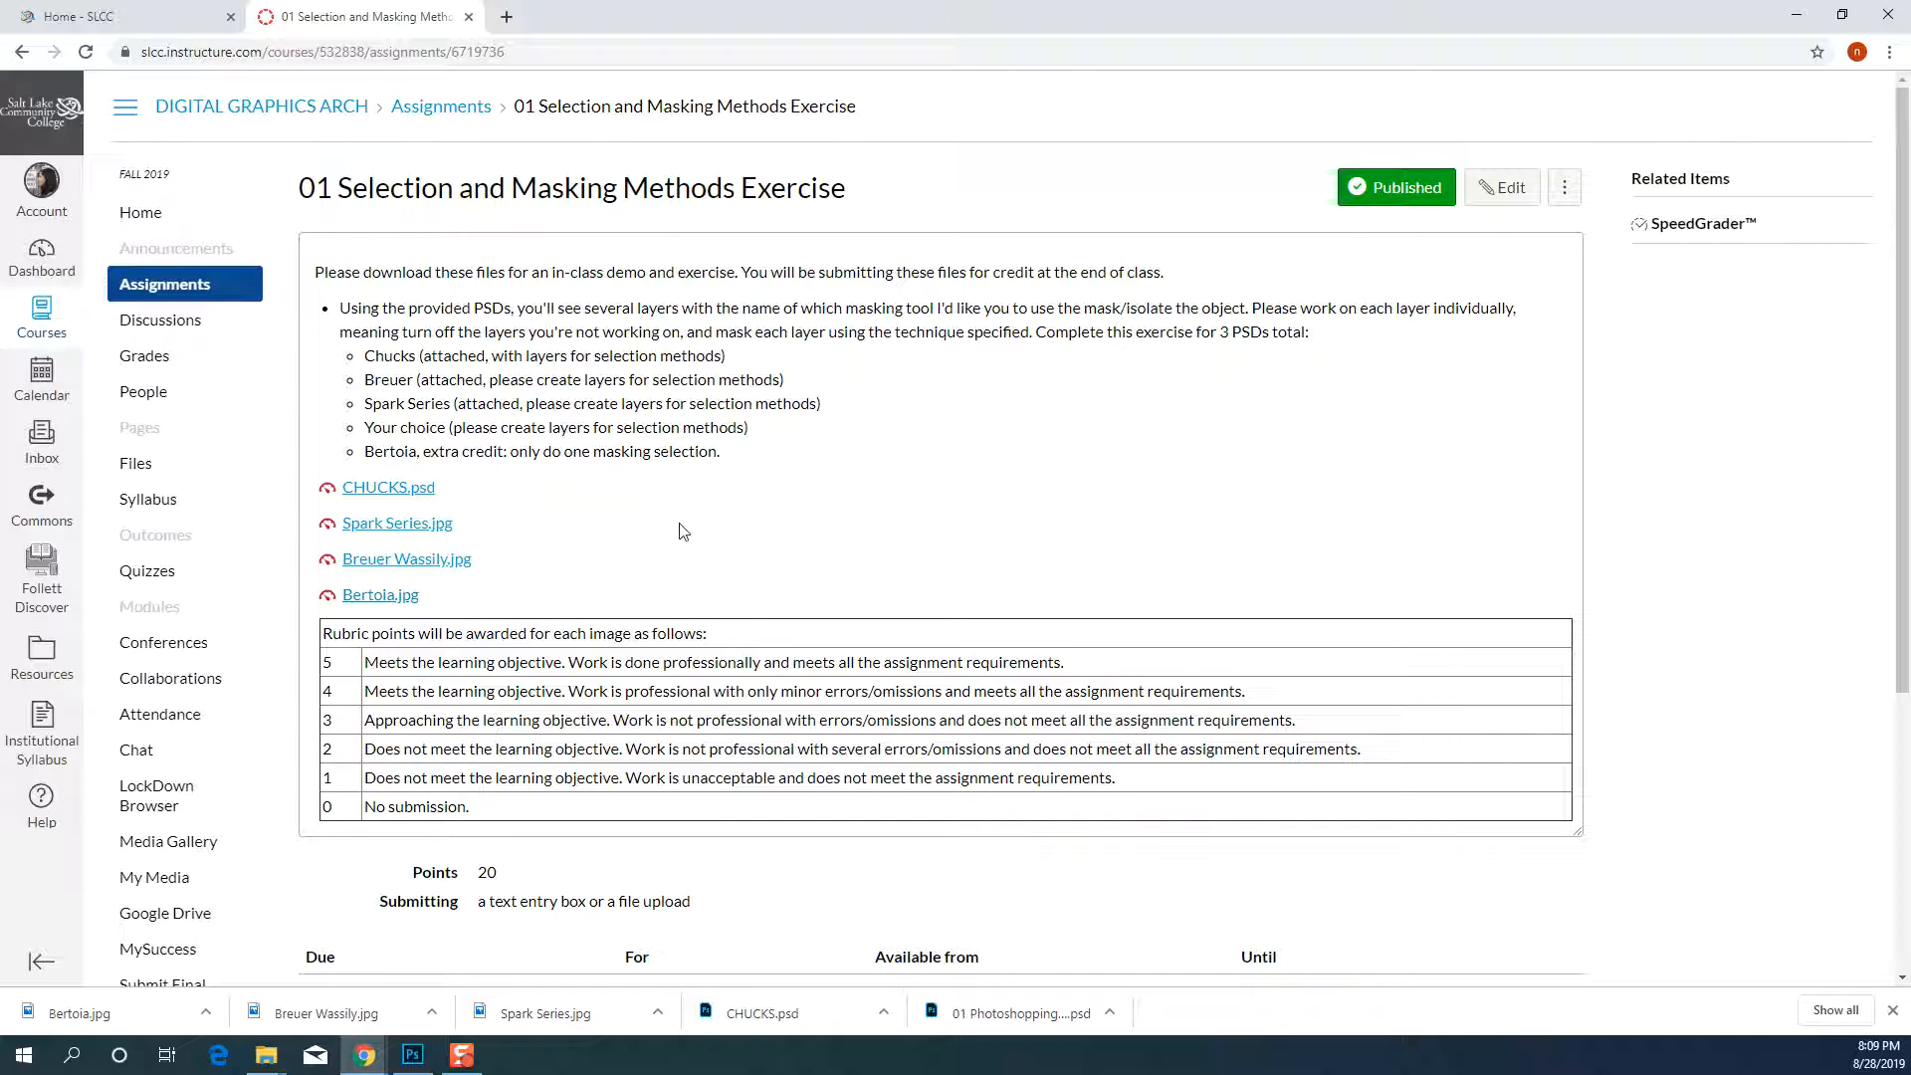
# Switch to Photoshop and open the 01 Photoshopping for Gold PSD from the 01 folder
pyautogui.scroll(-1, 682, 528)
pyautogui.scroll(1, 683, 529)
pyautogui.click(414, 1047)
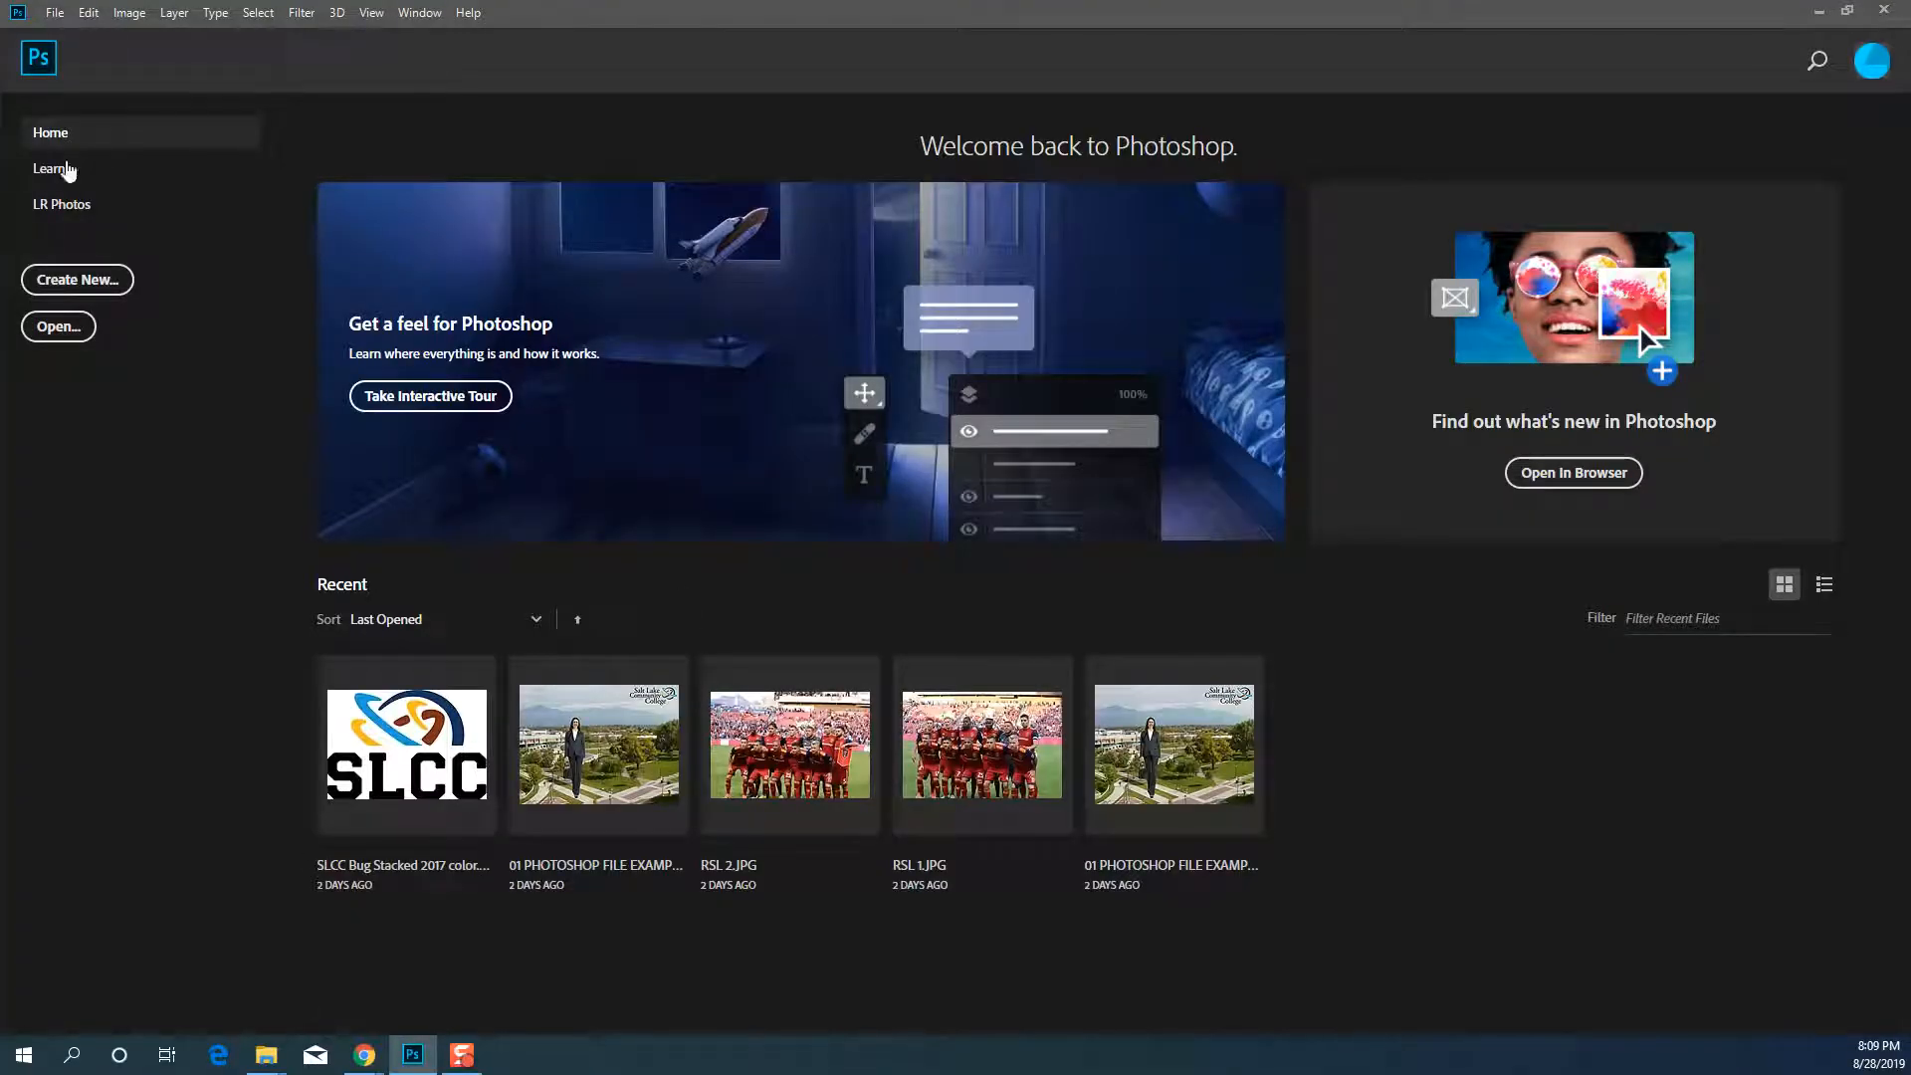
pyautogui.click(58, 326)
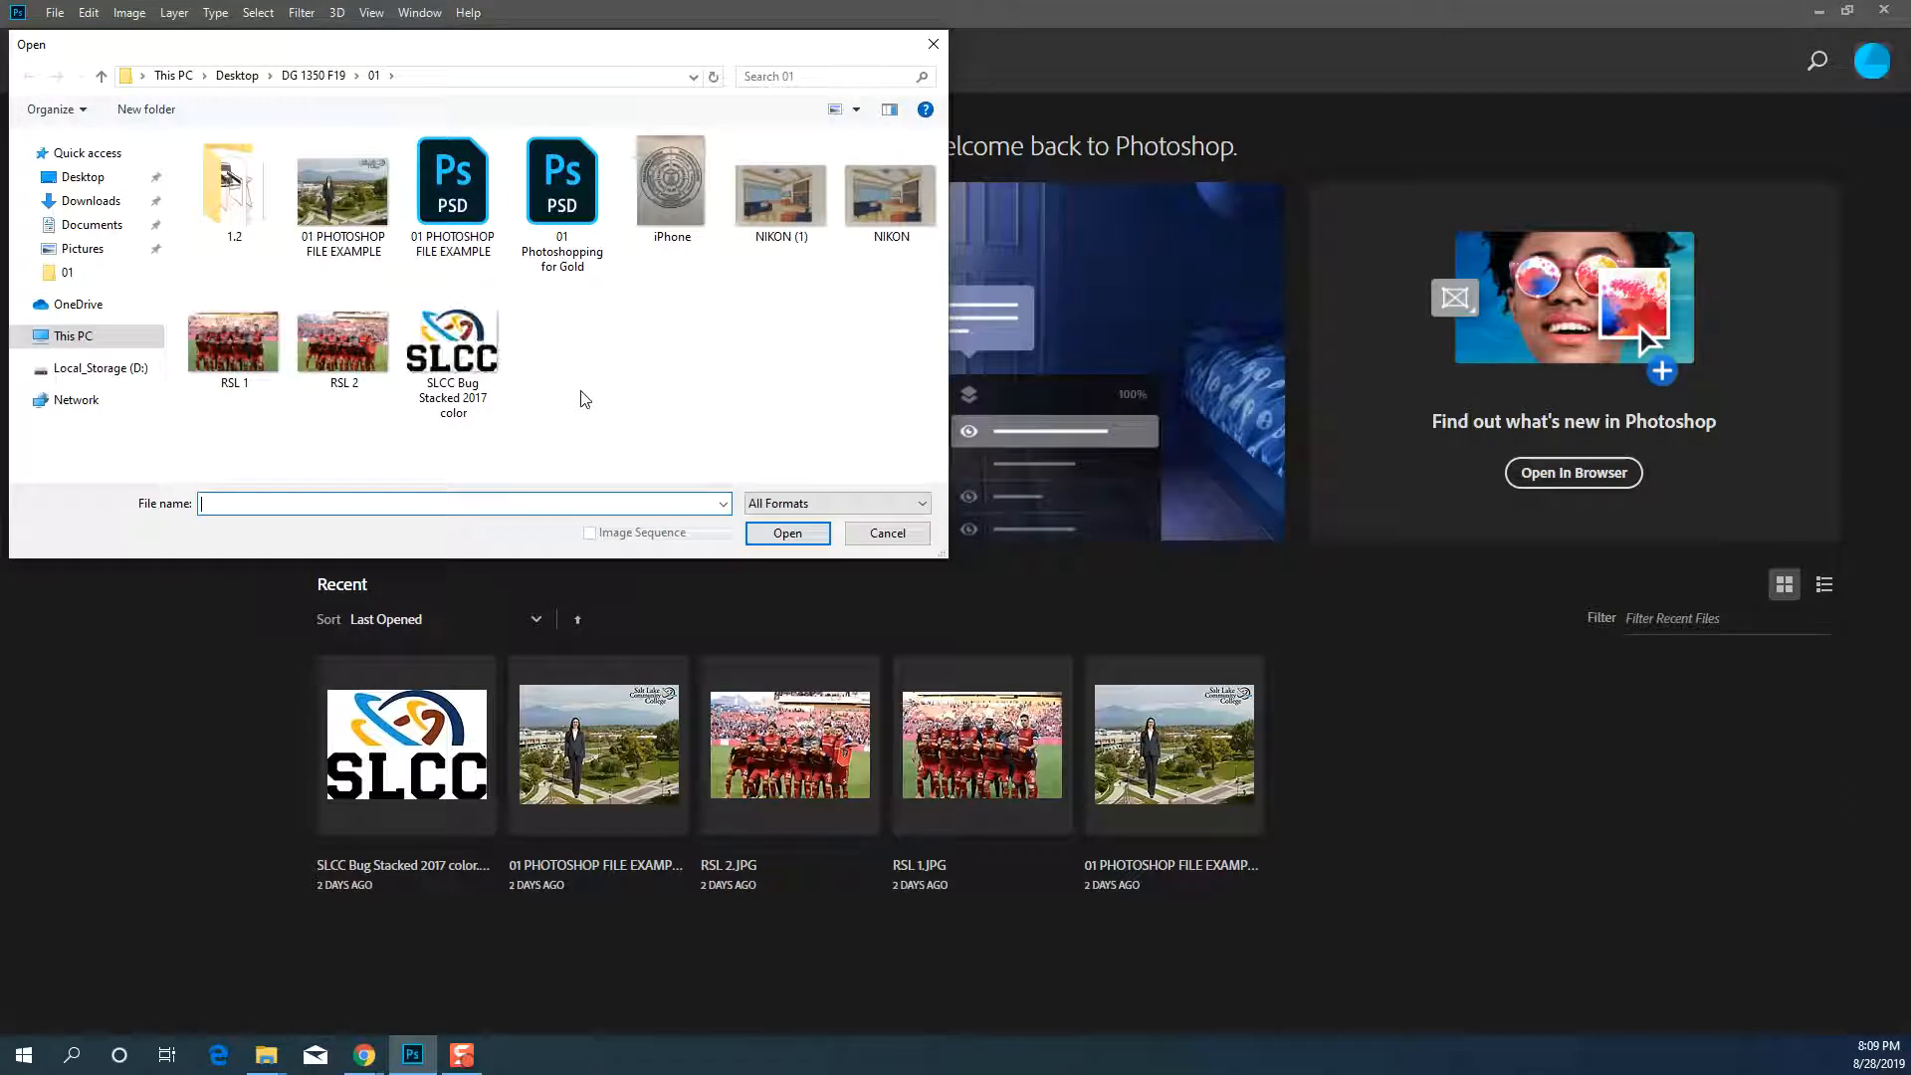
pyautogui.click(562, 194)
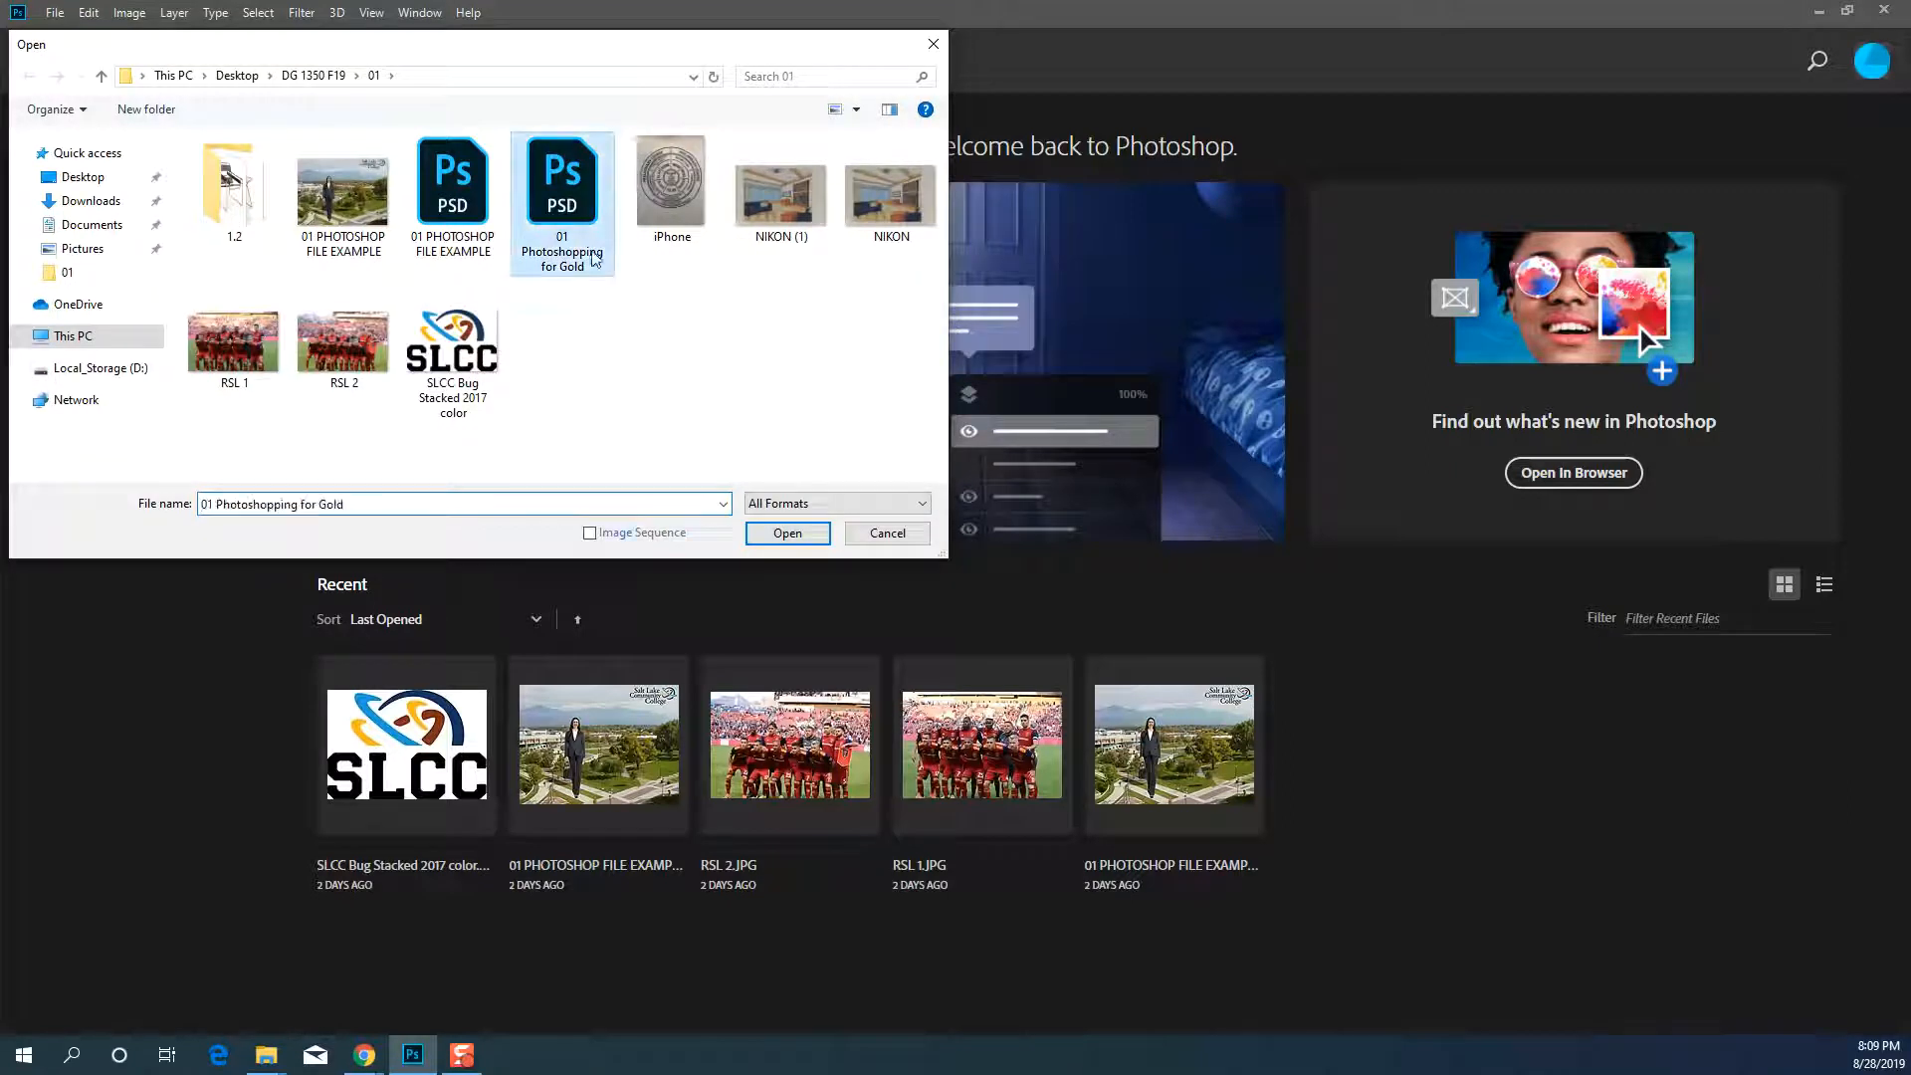
pyautogui.click(758, 532)
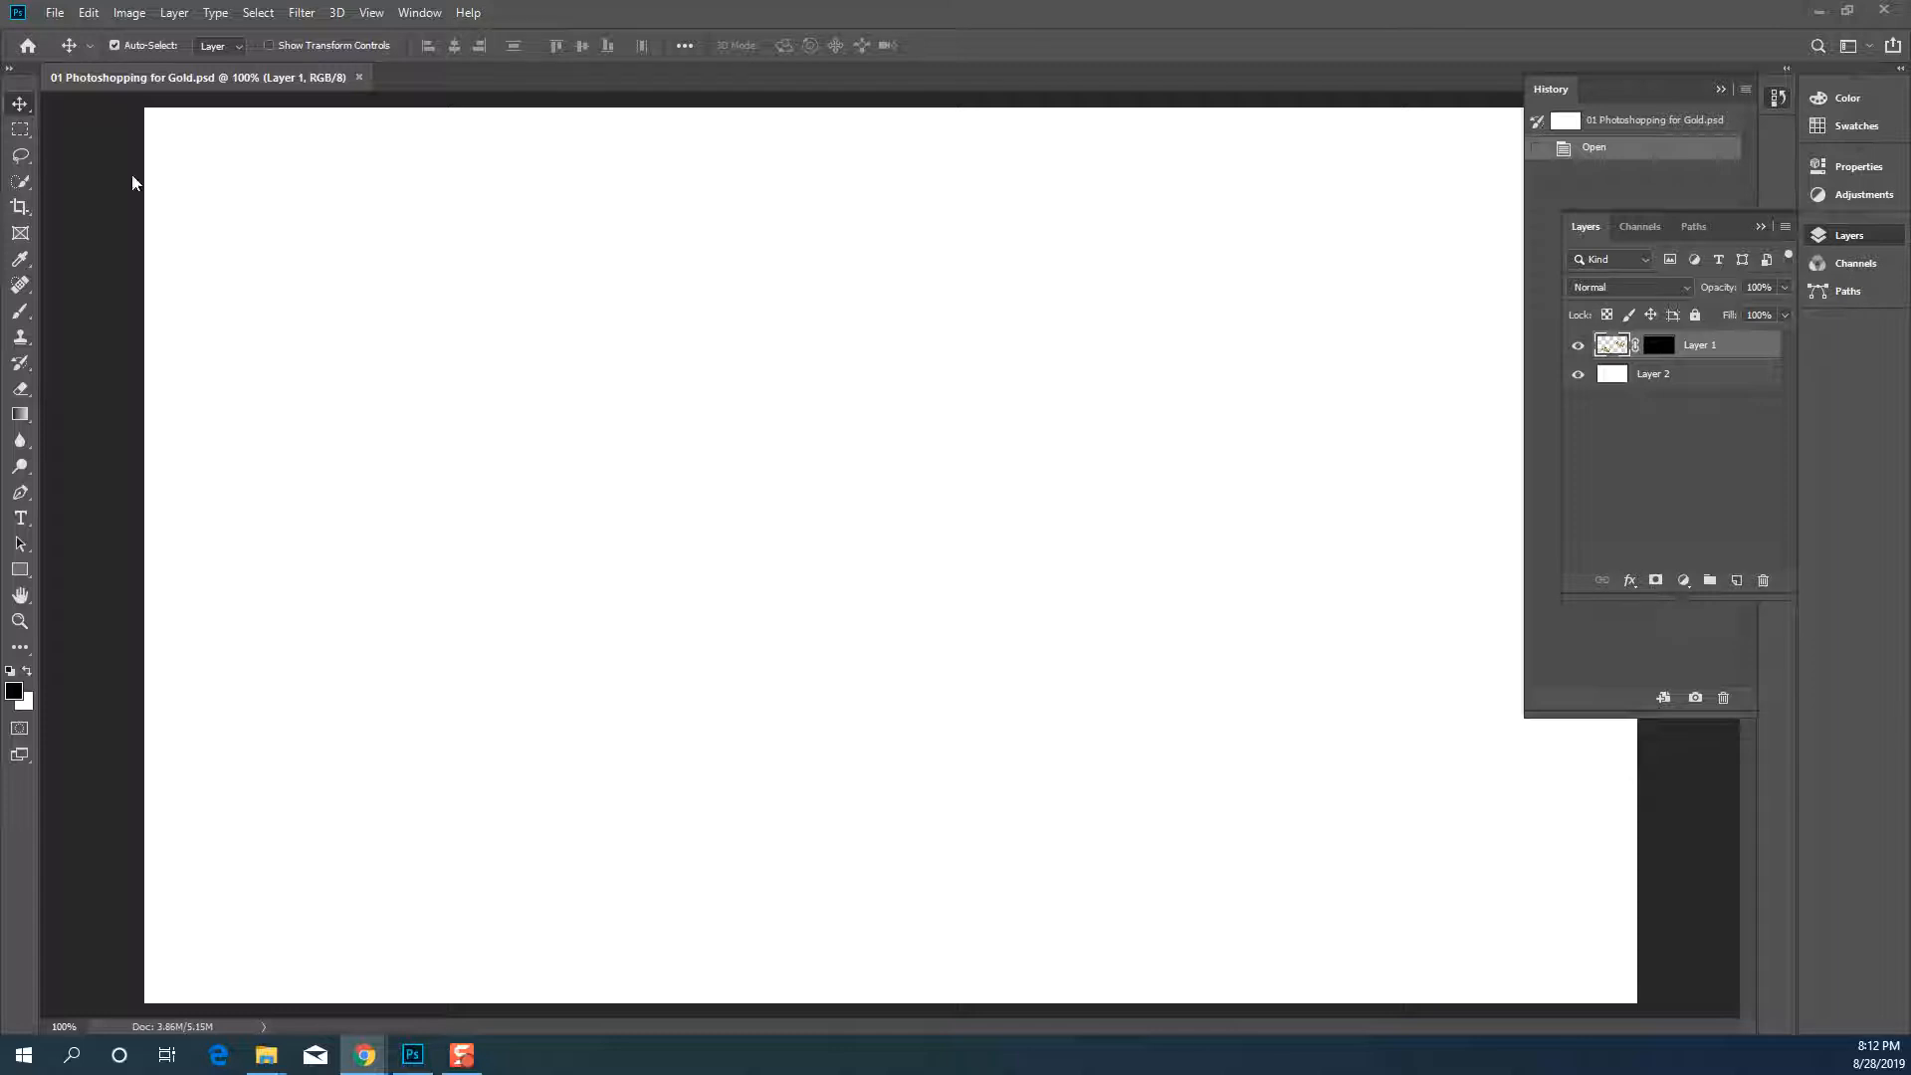
# Open the recently used file 01 PHOTOSHOP FILE EXAMPLE.psd
pyautogui.click(55, 13)
pyautogui.moveTo(229, 131)
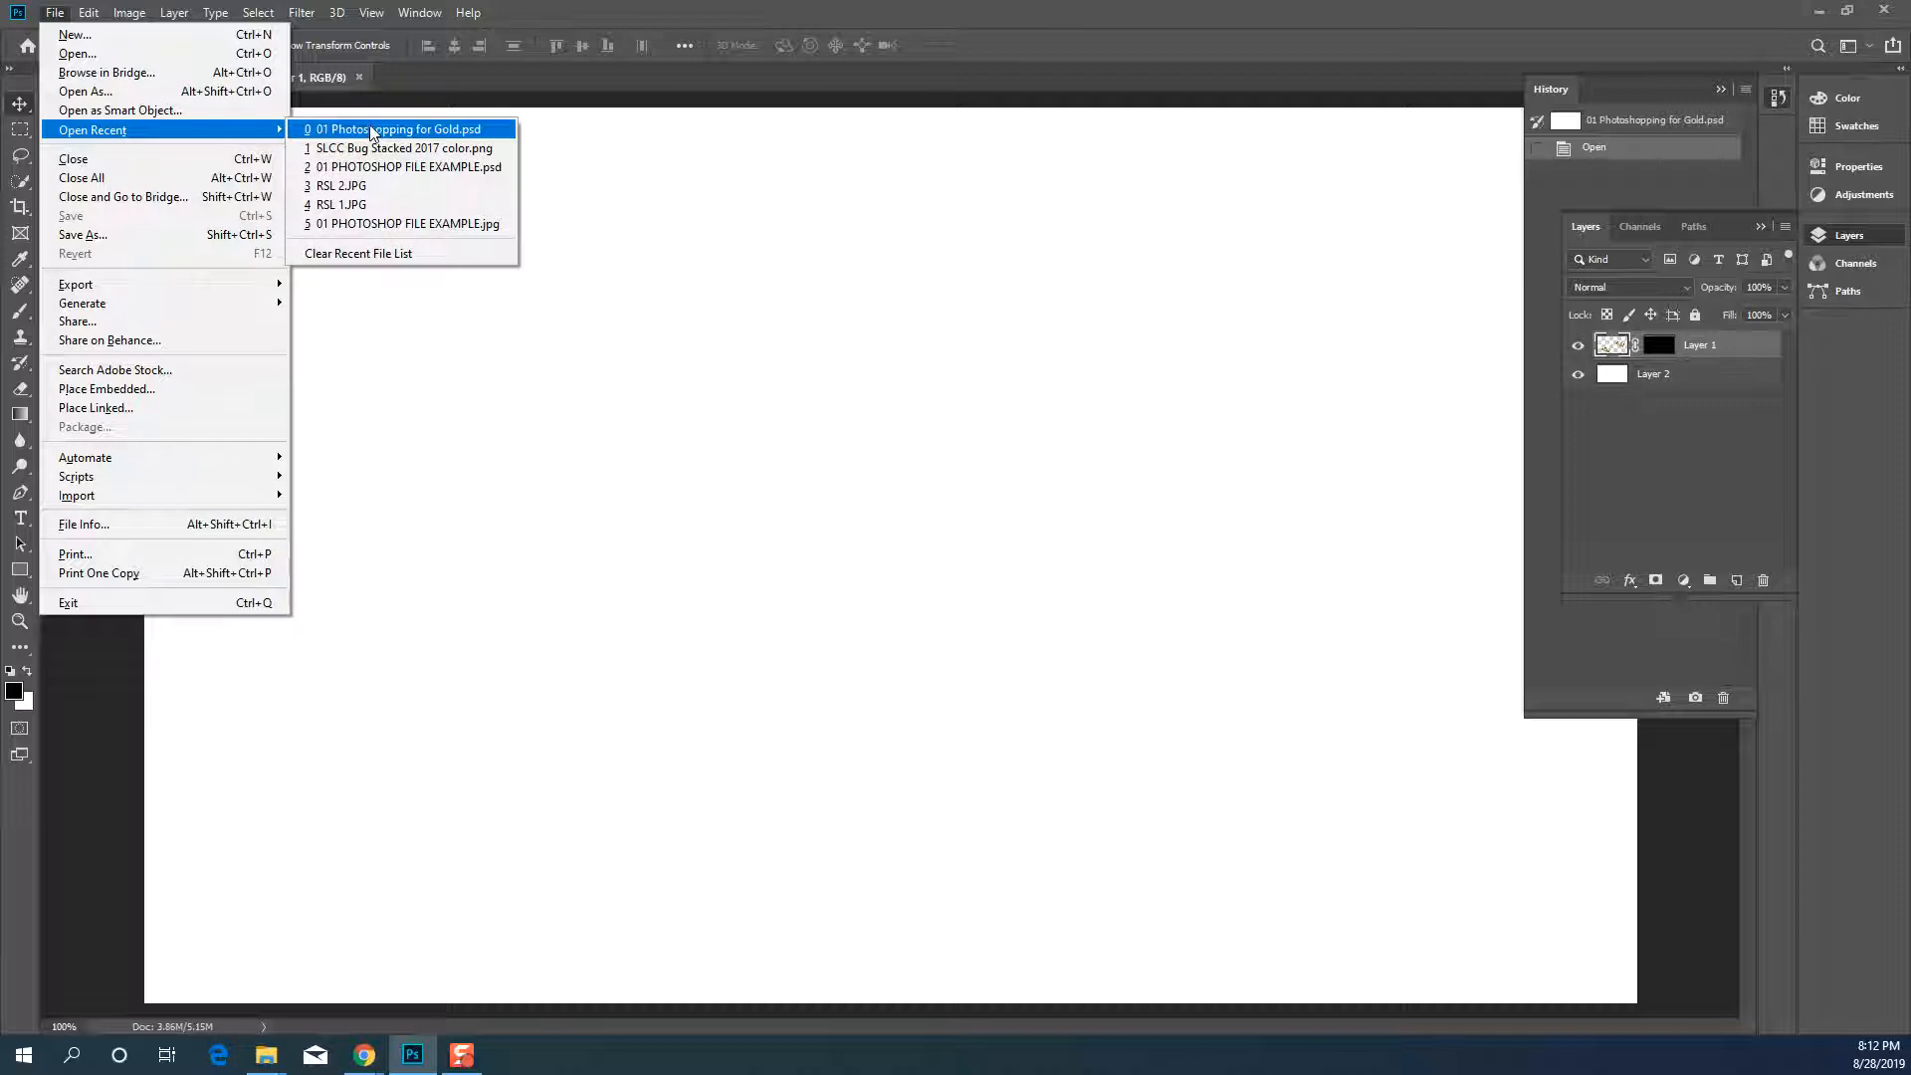
pyautogui.click(401, 175)
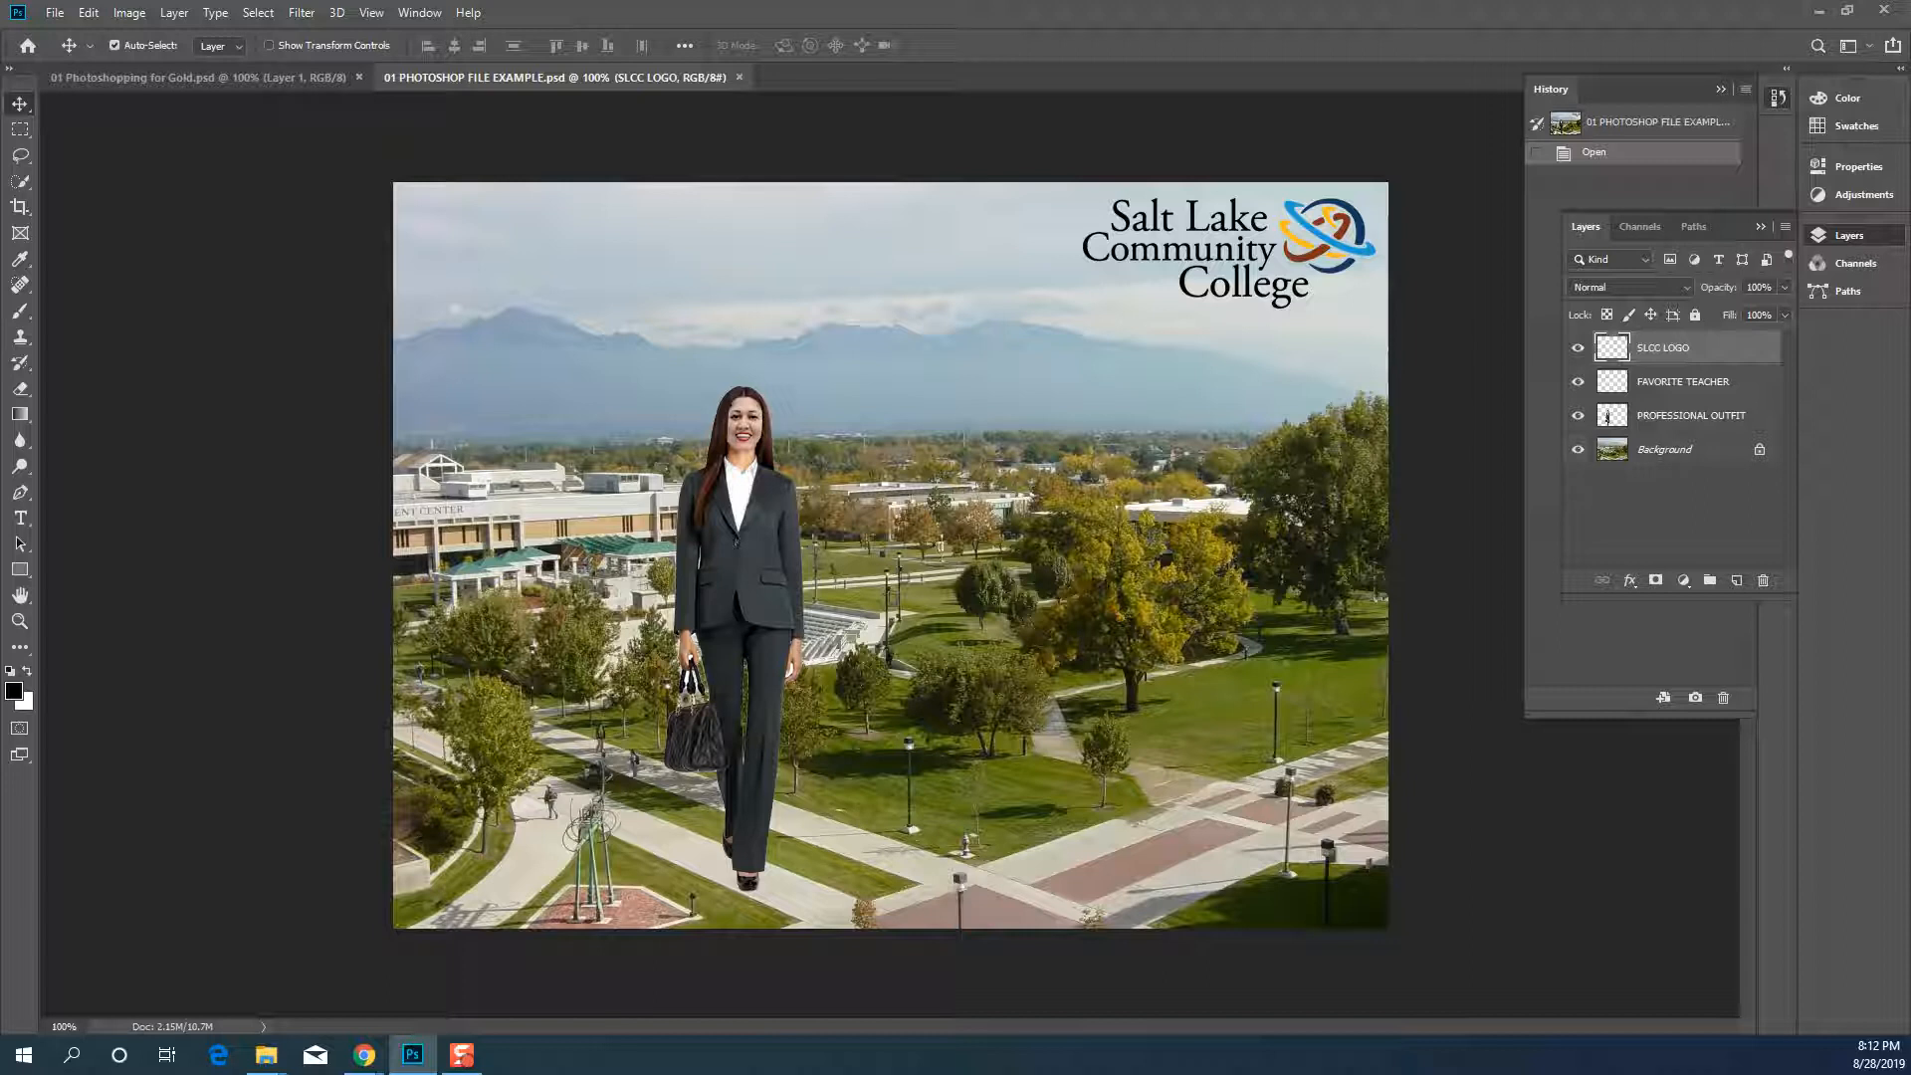
pyautogui.click(54, 13)
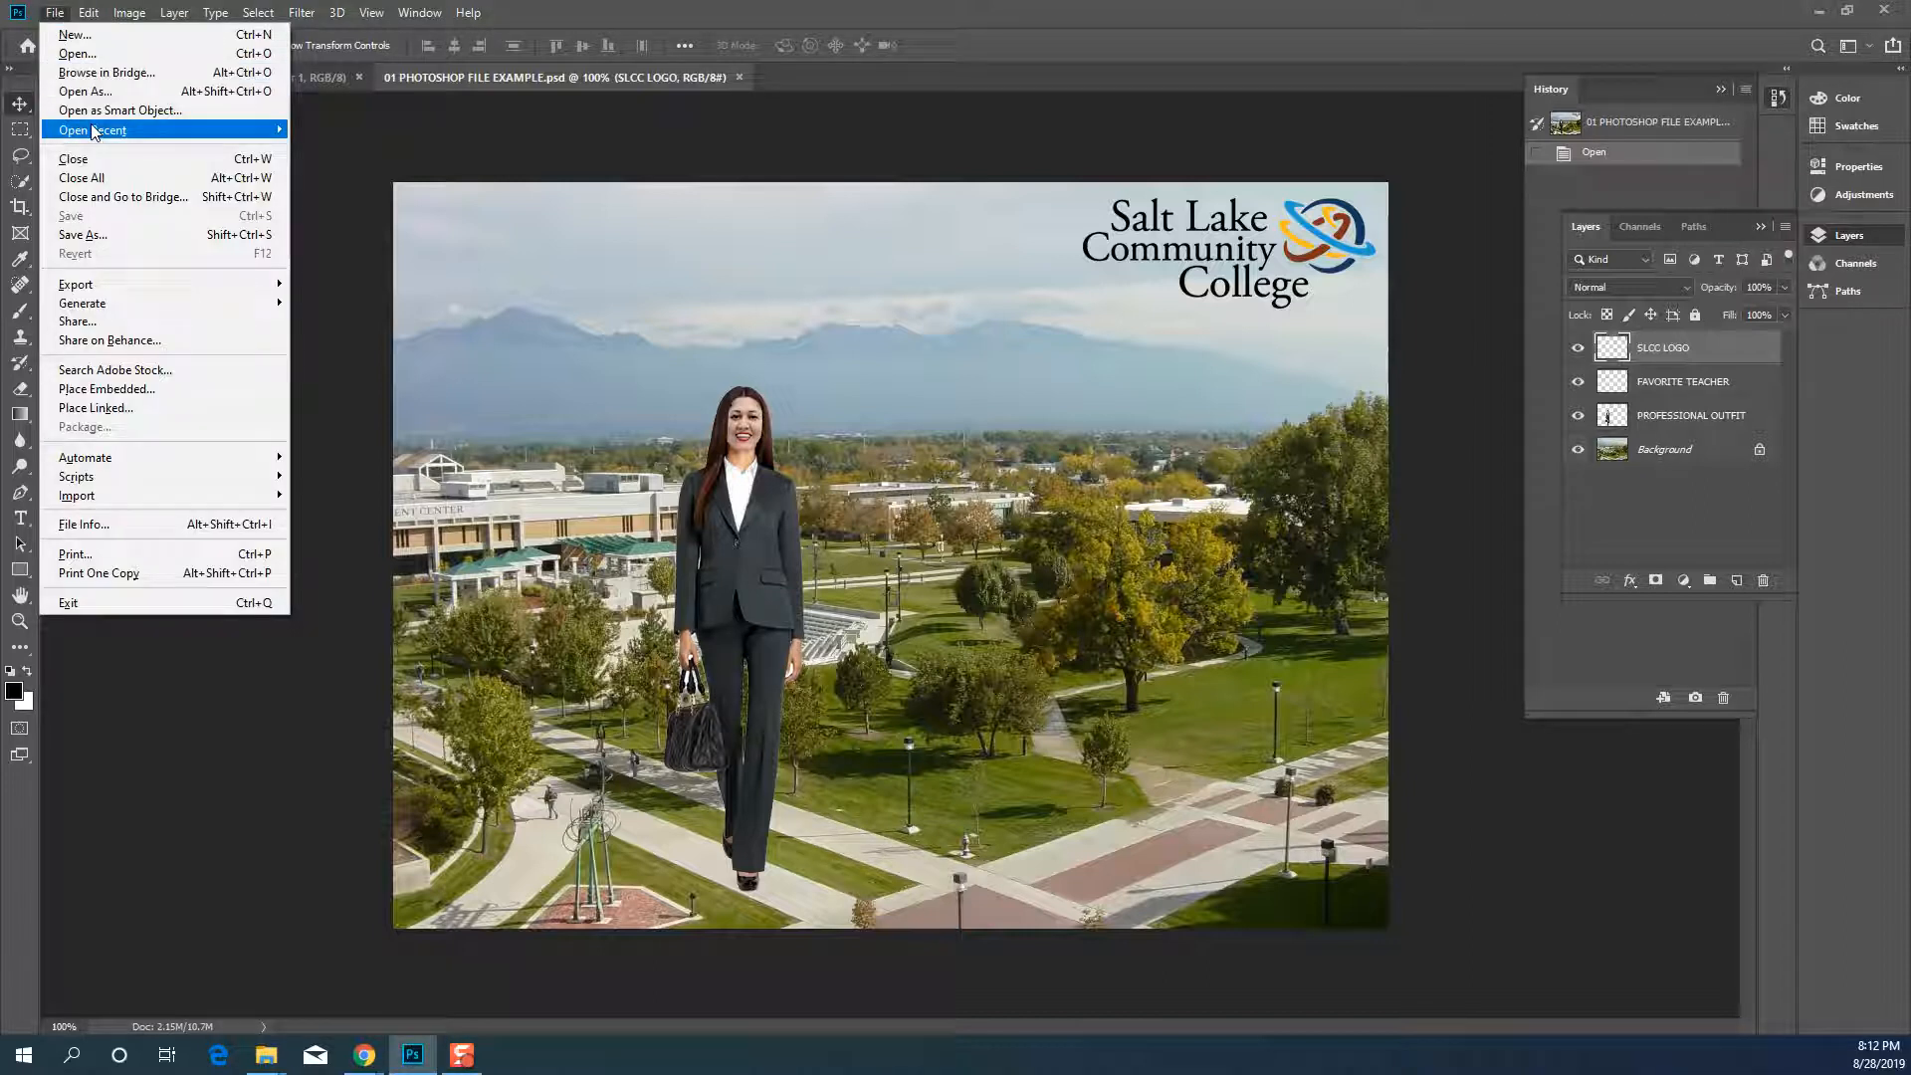
pyautogui.moveTo(149, 130)
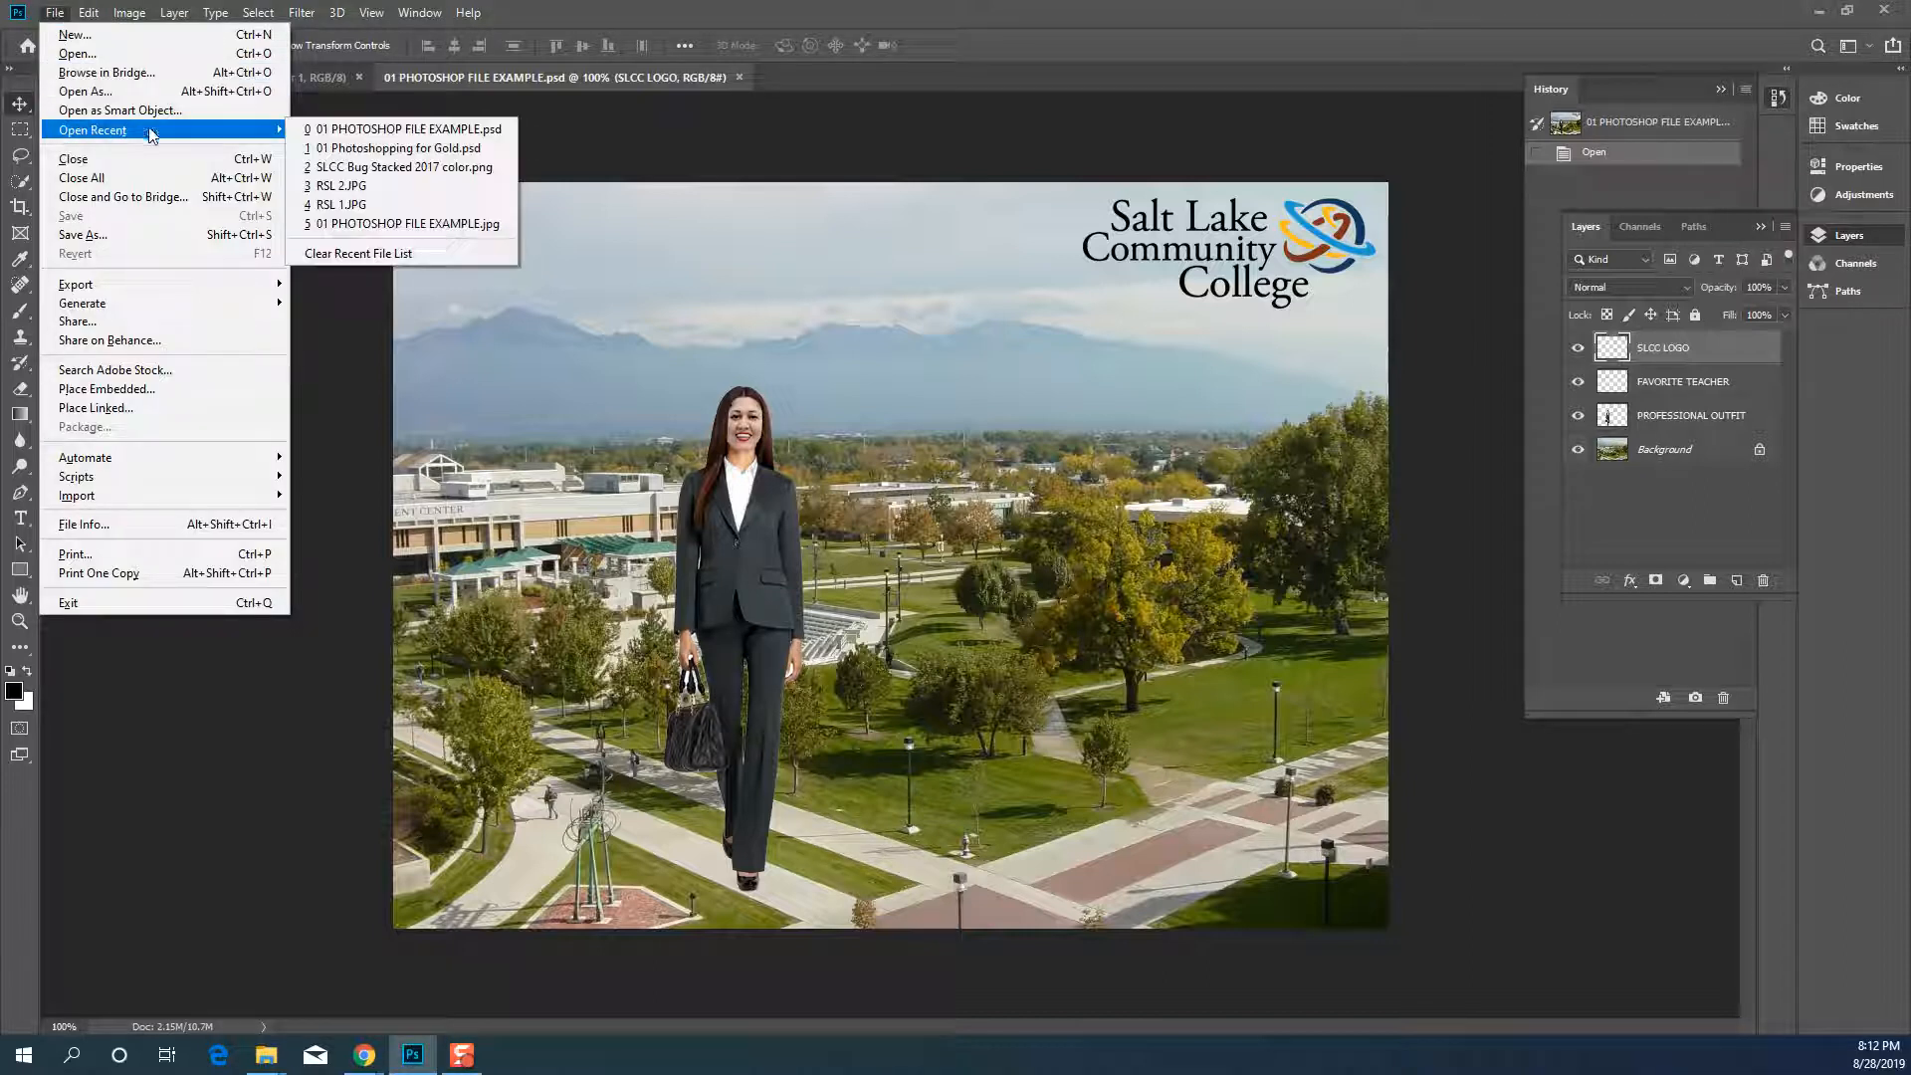
pyautogui.click(376, 134)
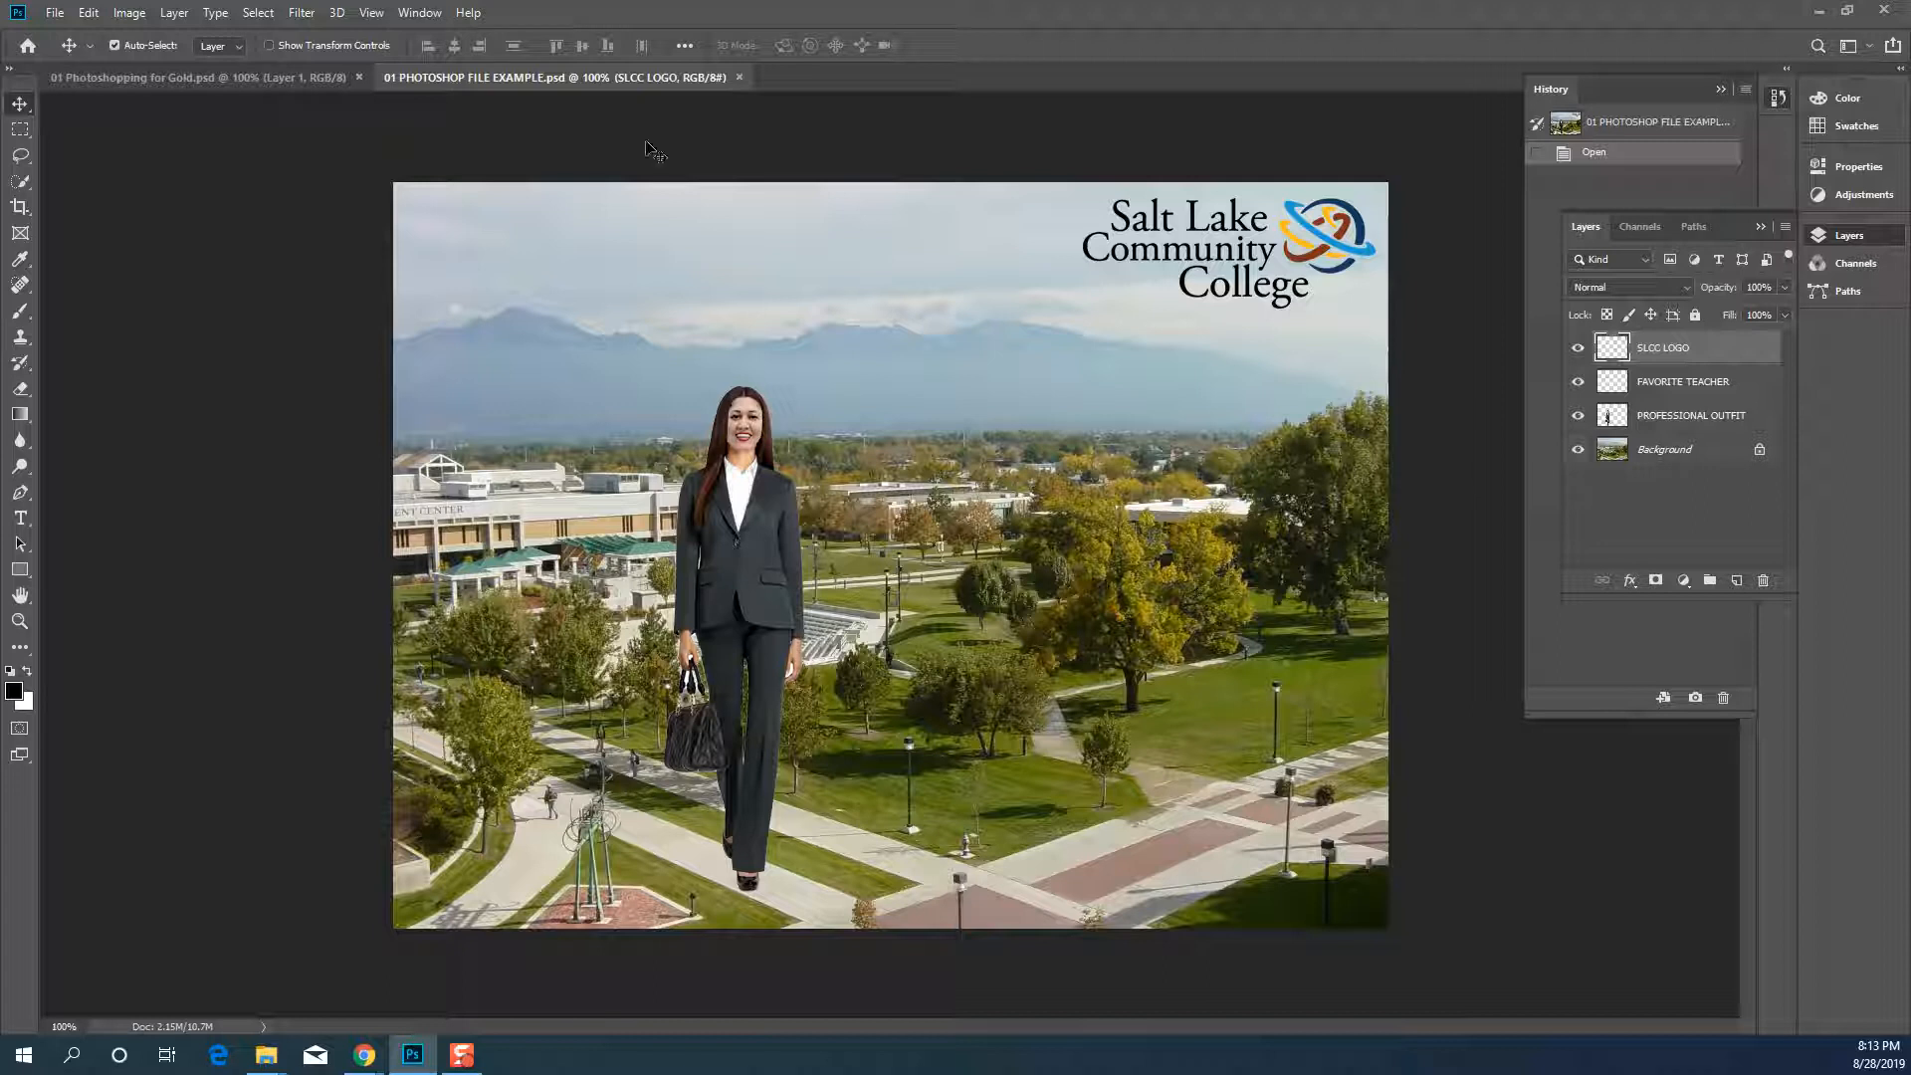
# Switch to the Essentials (Default) workspace and reset it to its original layout
pyautogui.click(1857, 101)
pyautogui.click(1855, 103)
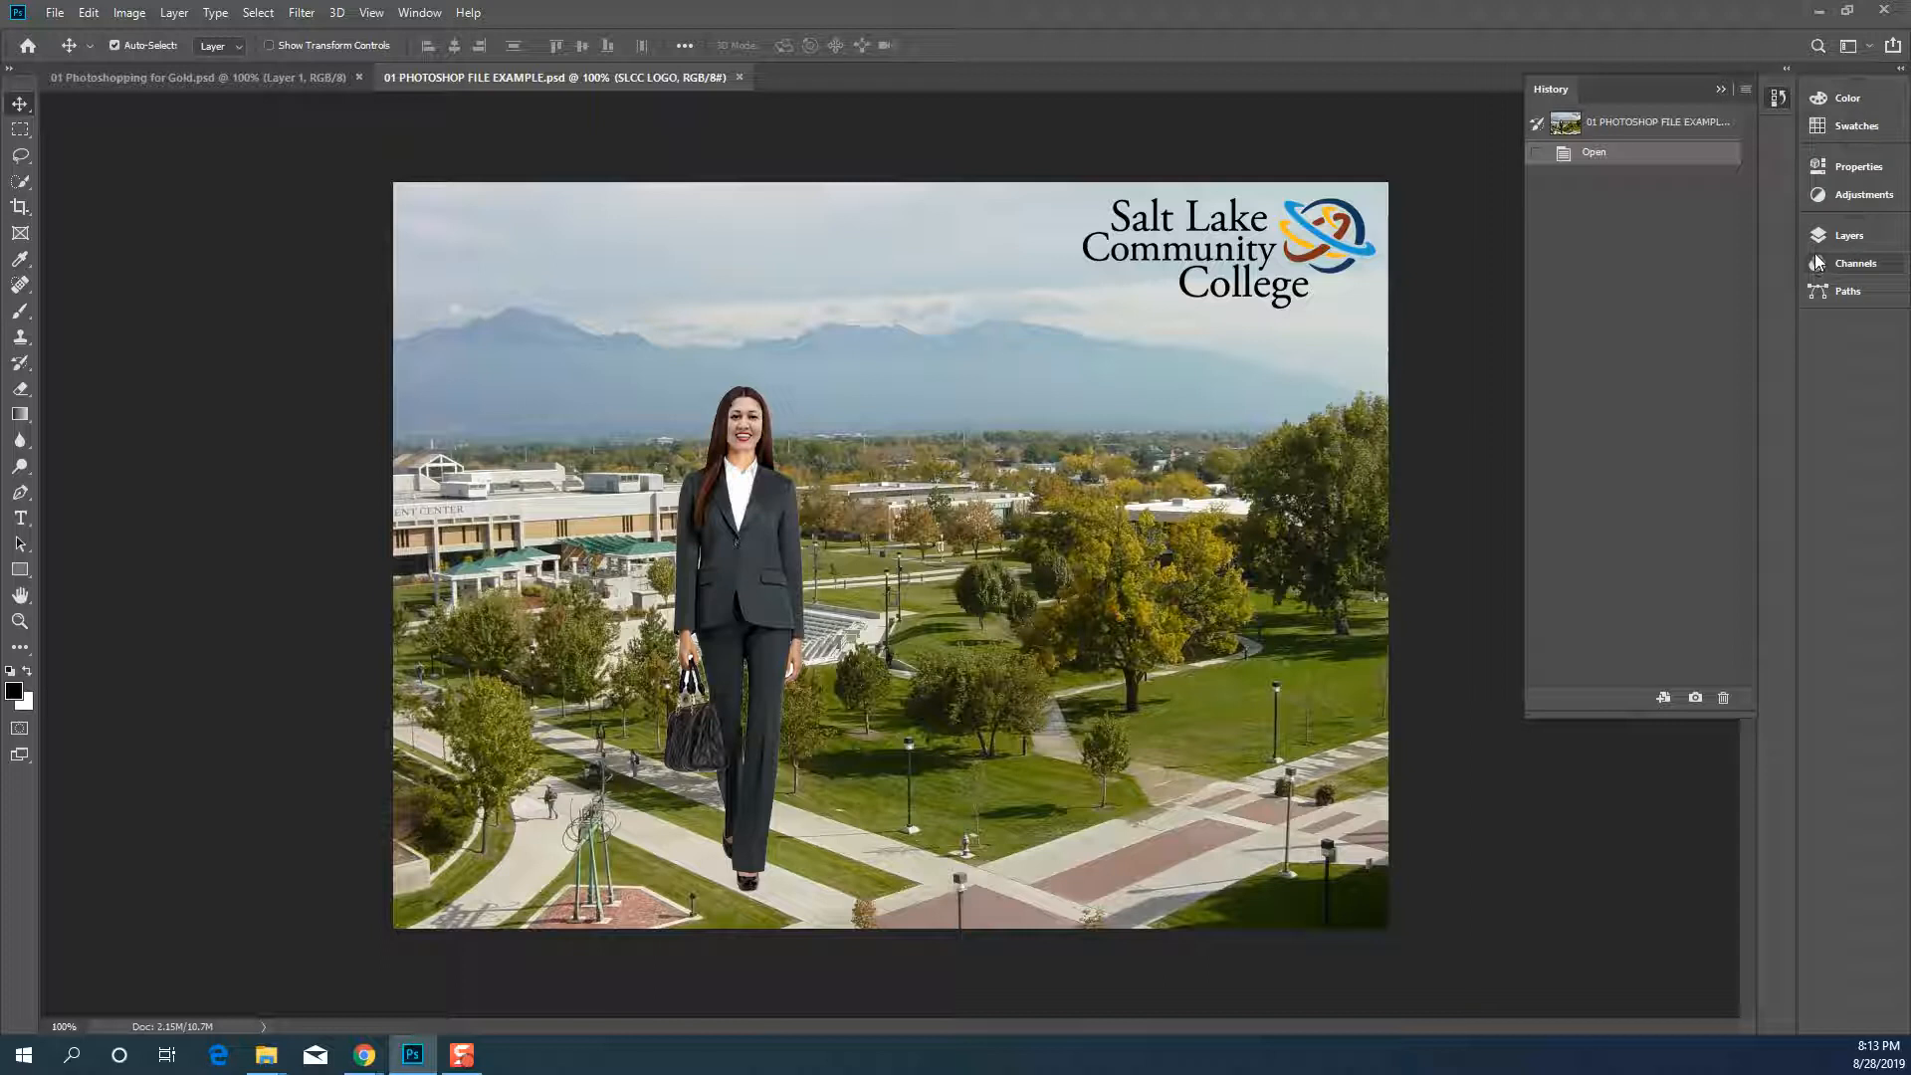
pyautogui.click(419, 12)
pyautogui.moveTo(517, 54)
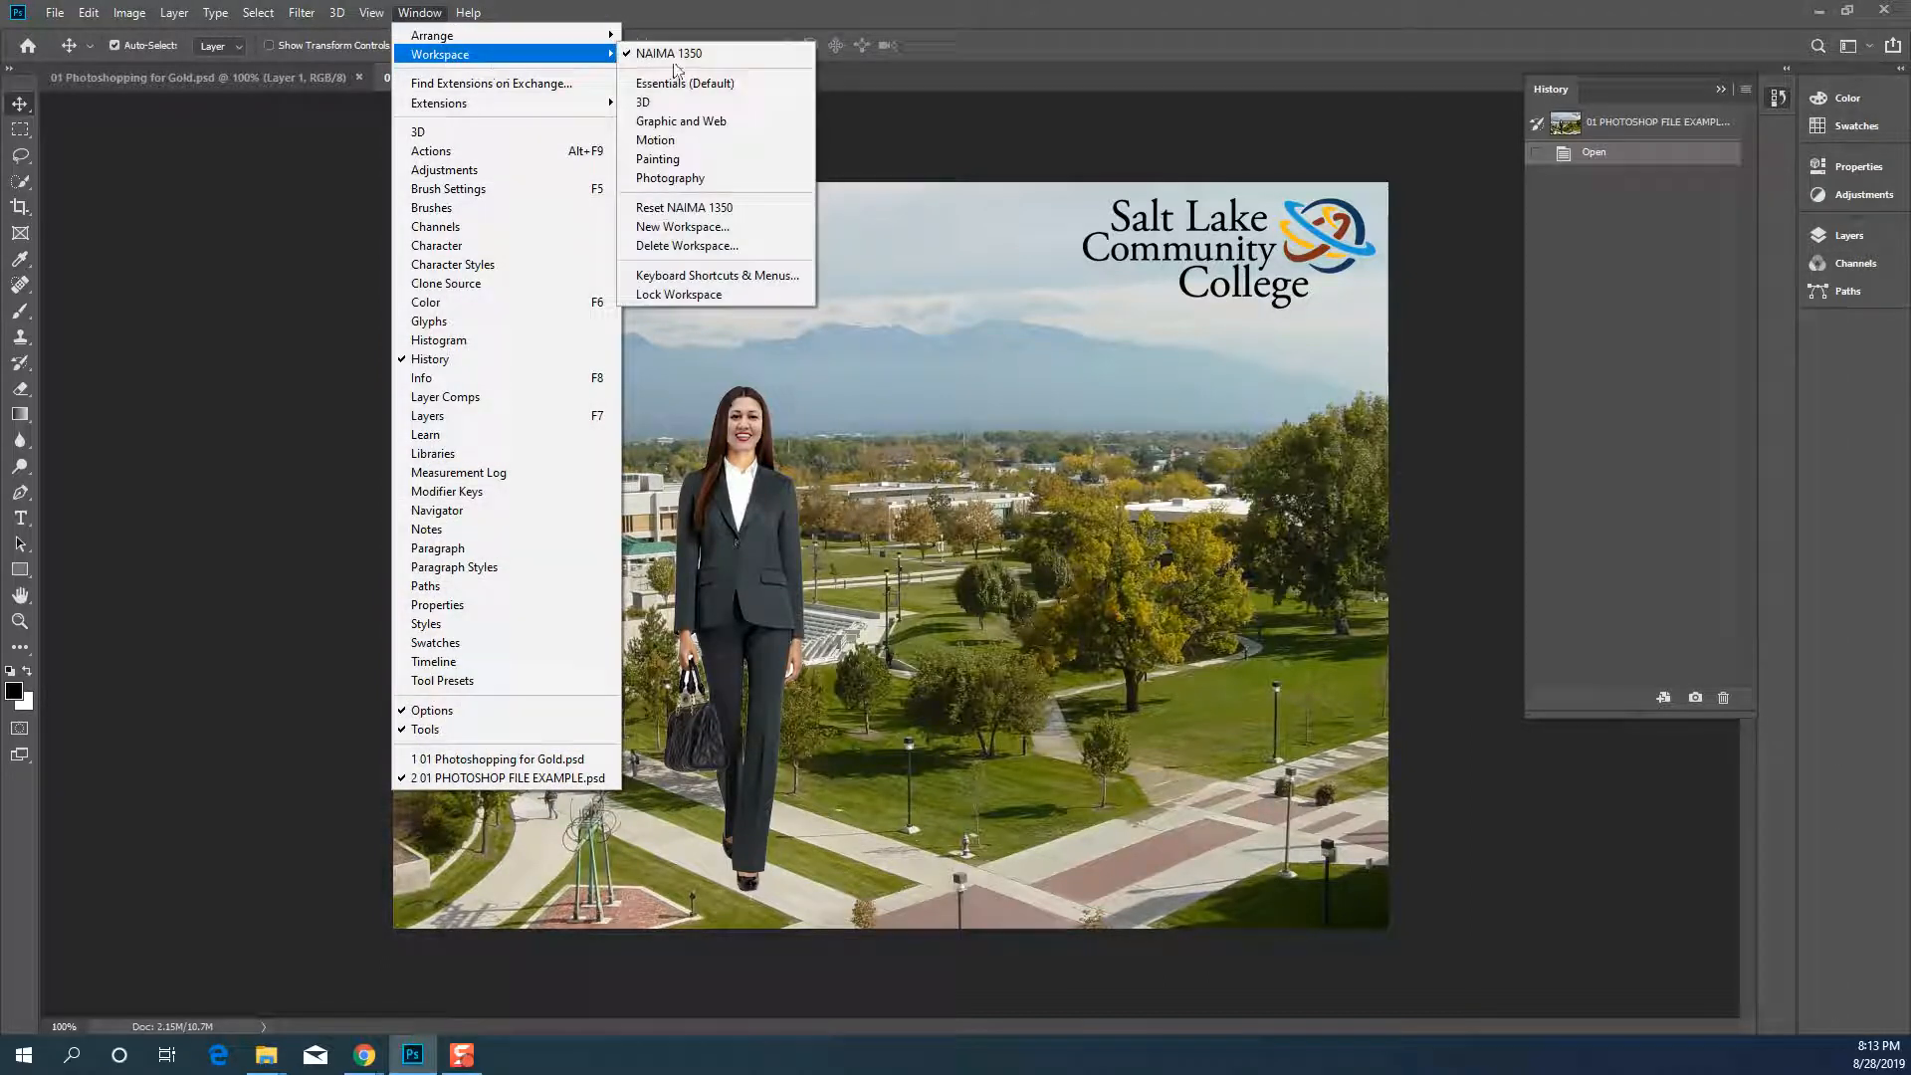
pyautogui.click(731, 103)
pyautogui.click(438, 18)
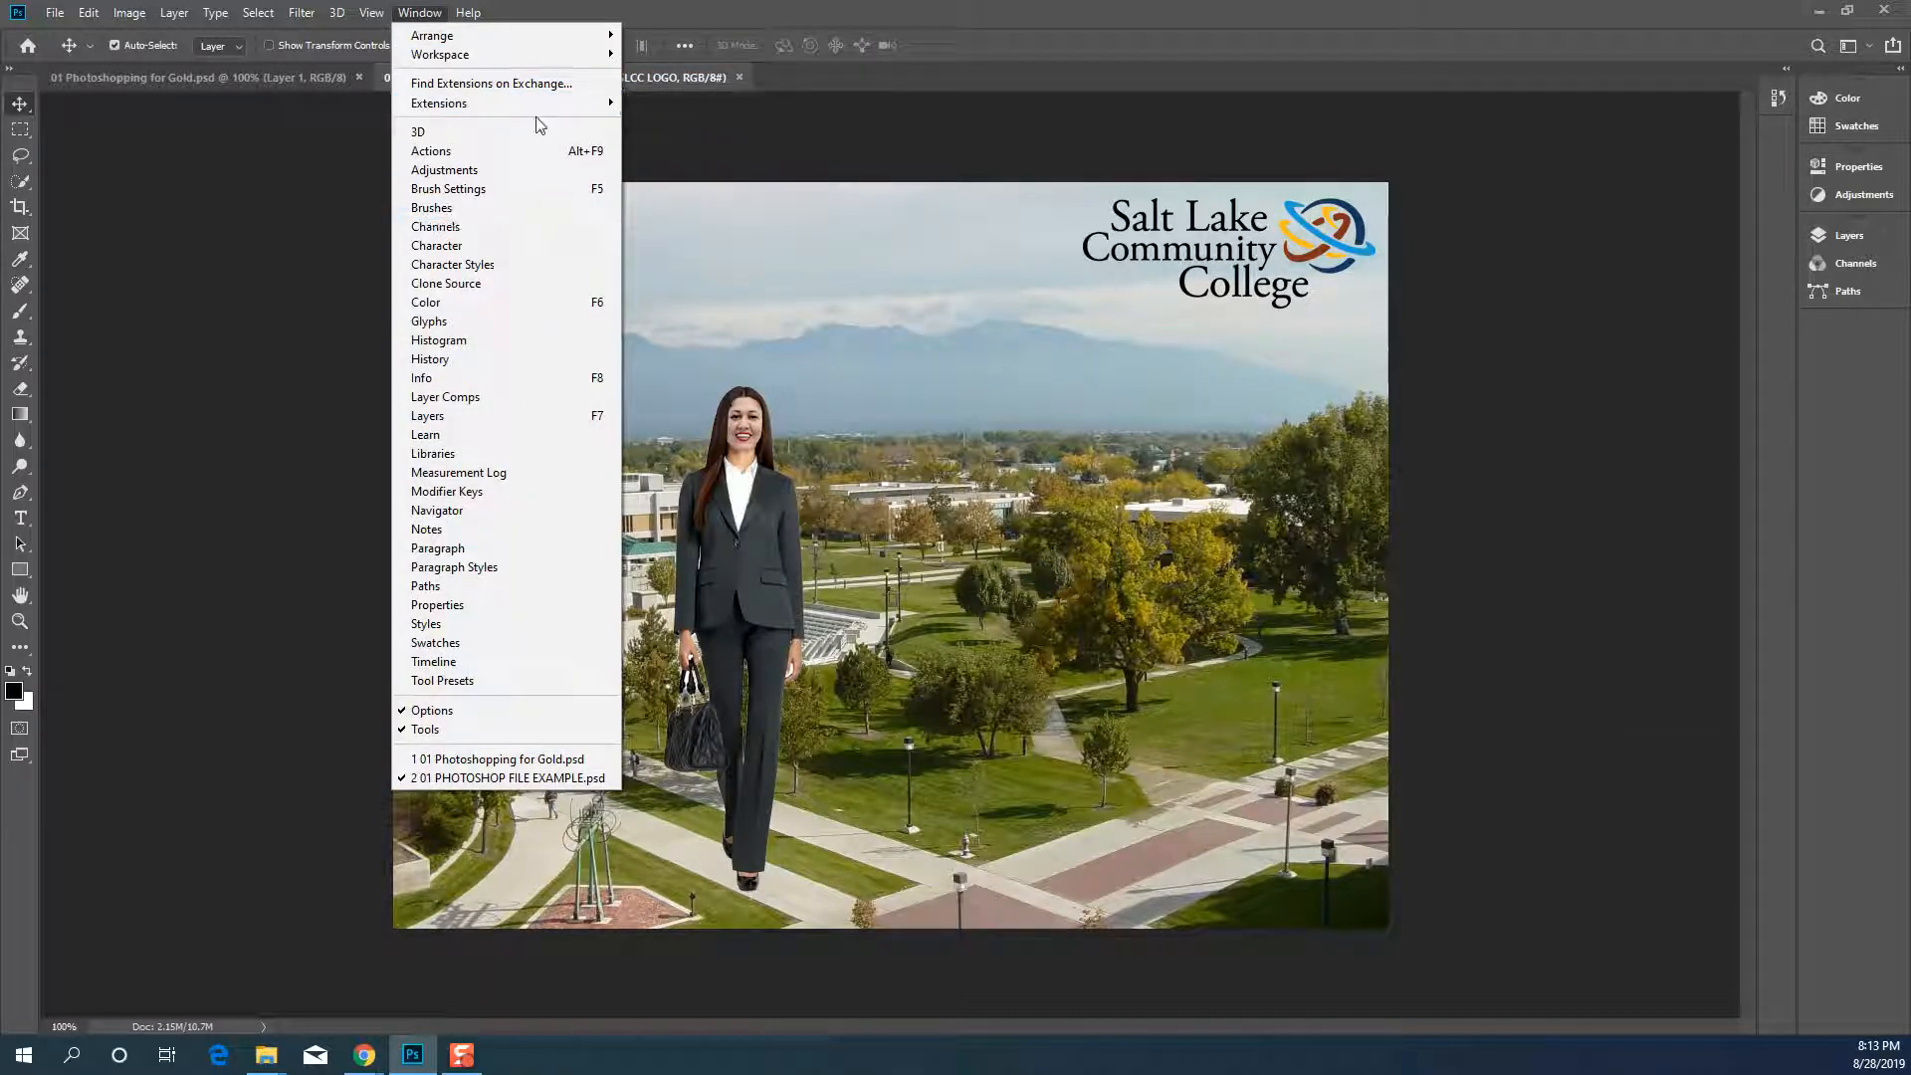
pyautogui.moveTo(560, 57)
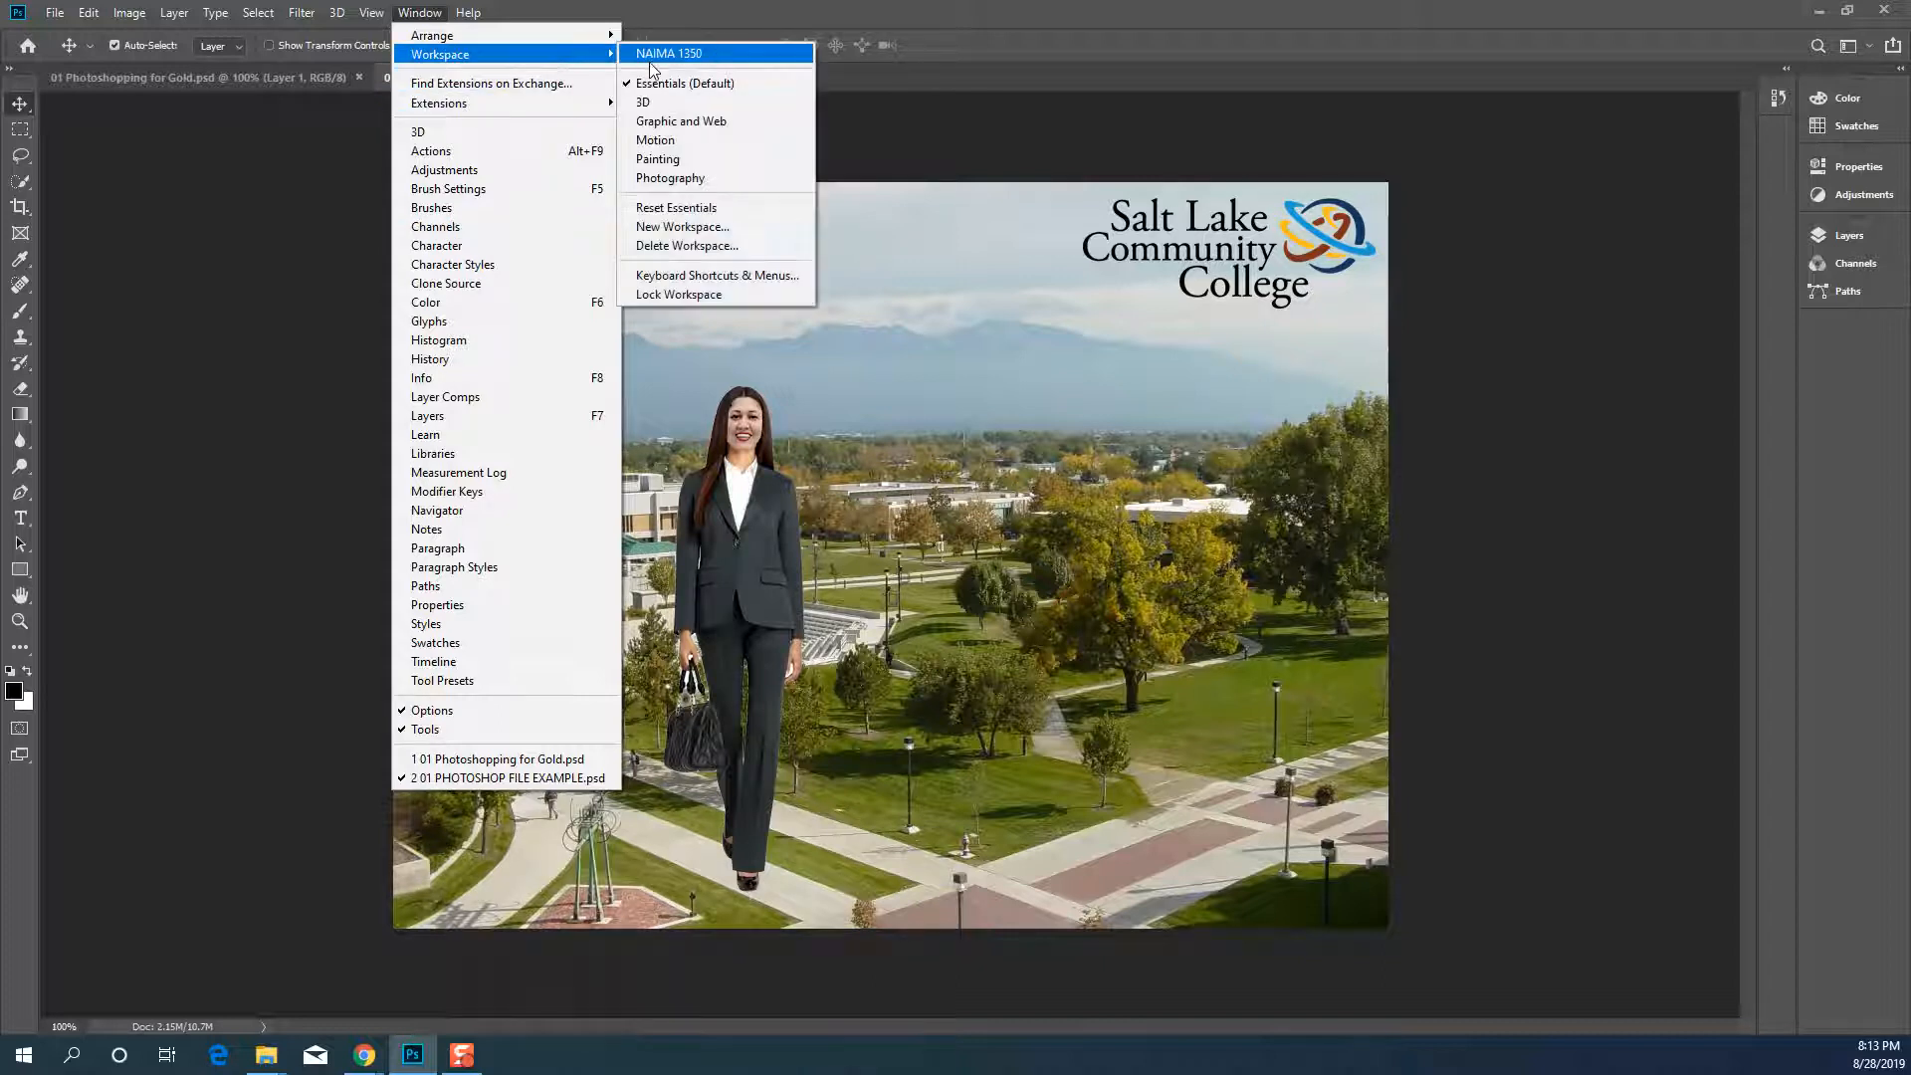
pyautogui.click(697, 207)
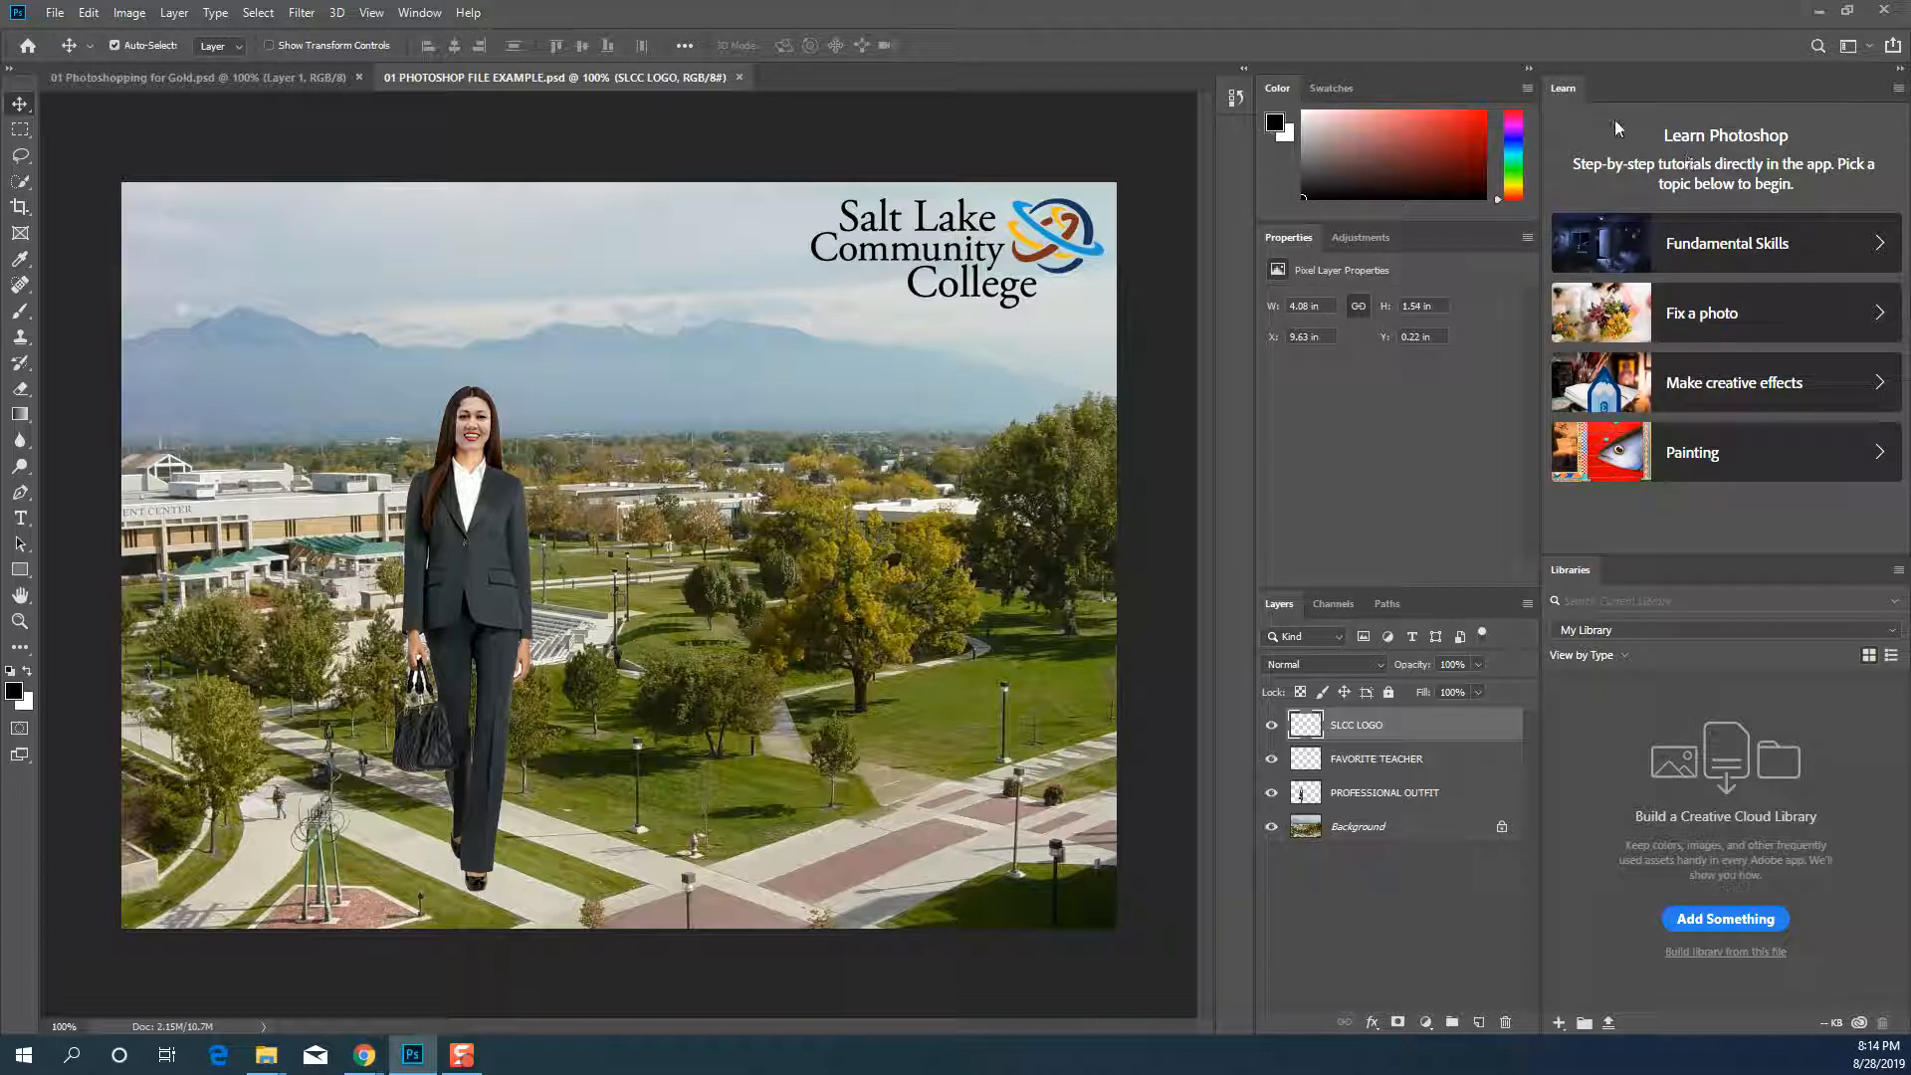
# Detach the Learn and Libraries panels from the dock and close both of them
pyautogui.moveTo(1567, 88); pyautogui.dragTo(741, 197)
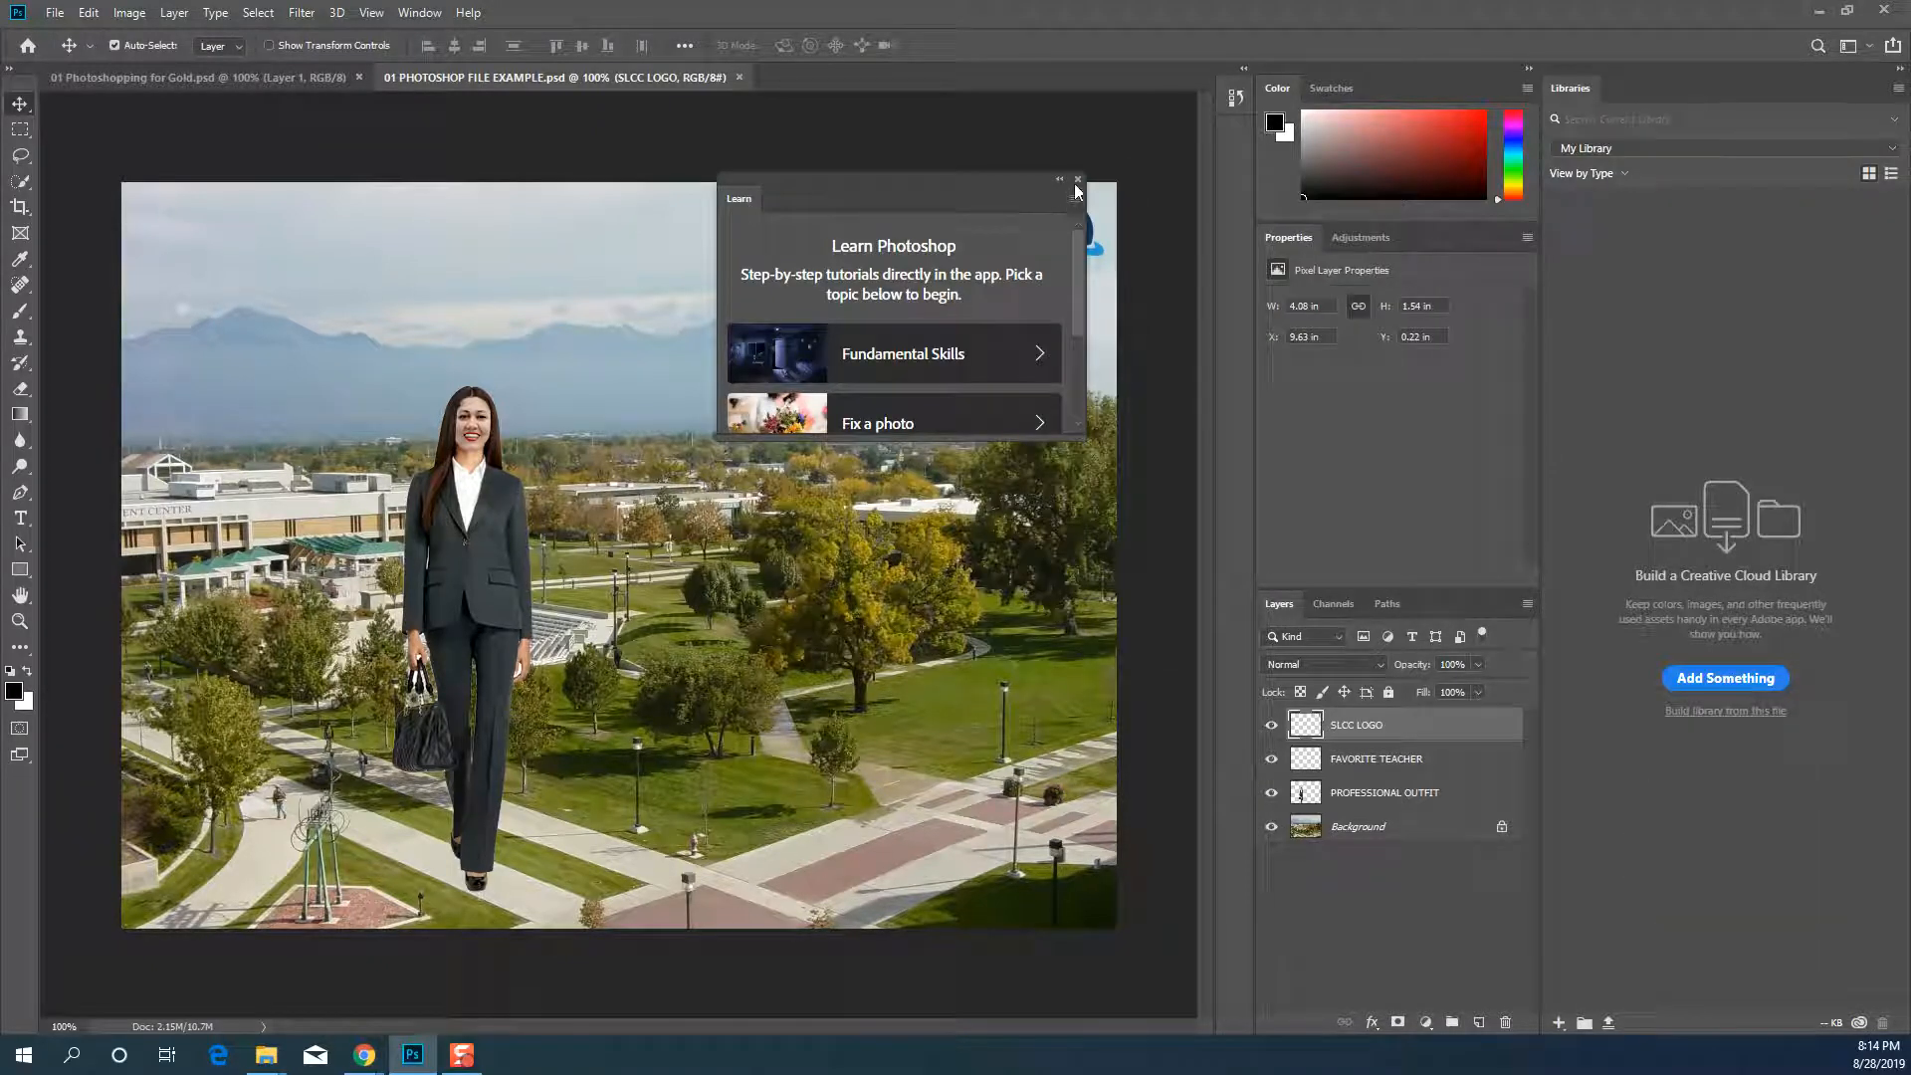
pyautogui.click(1077, 179)
pyautogui.moveTo(1570, 87); pyautogui.dragTo(439, 204)
pyautogui.click(768, 178)
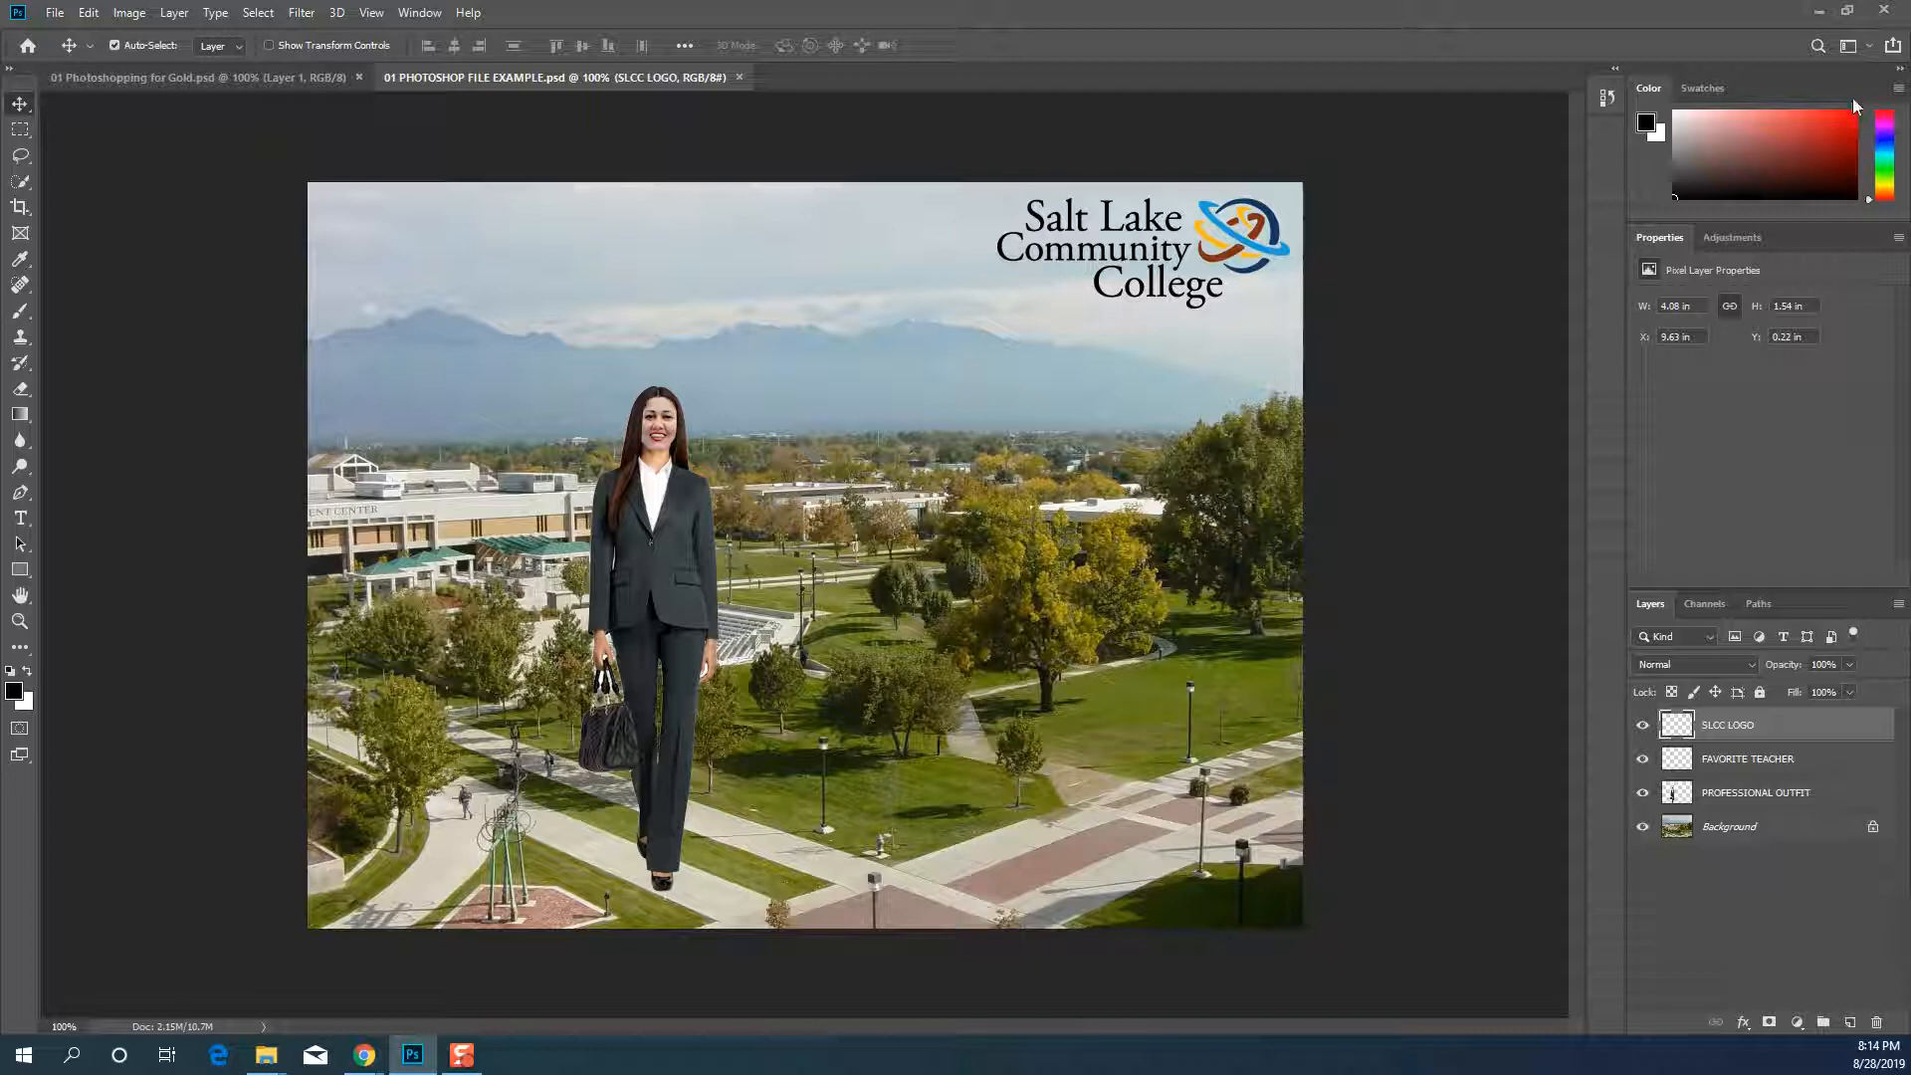
# Collapse the docked Color, Properties and Layers panel groups to icons
pyautogui.click(1901, 70)
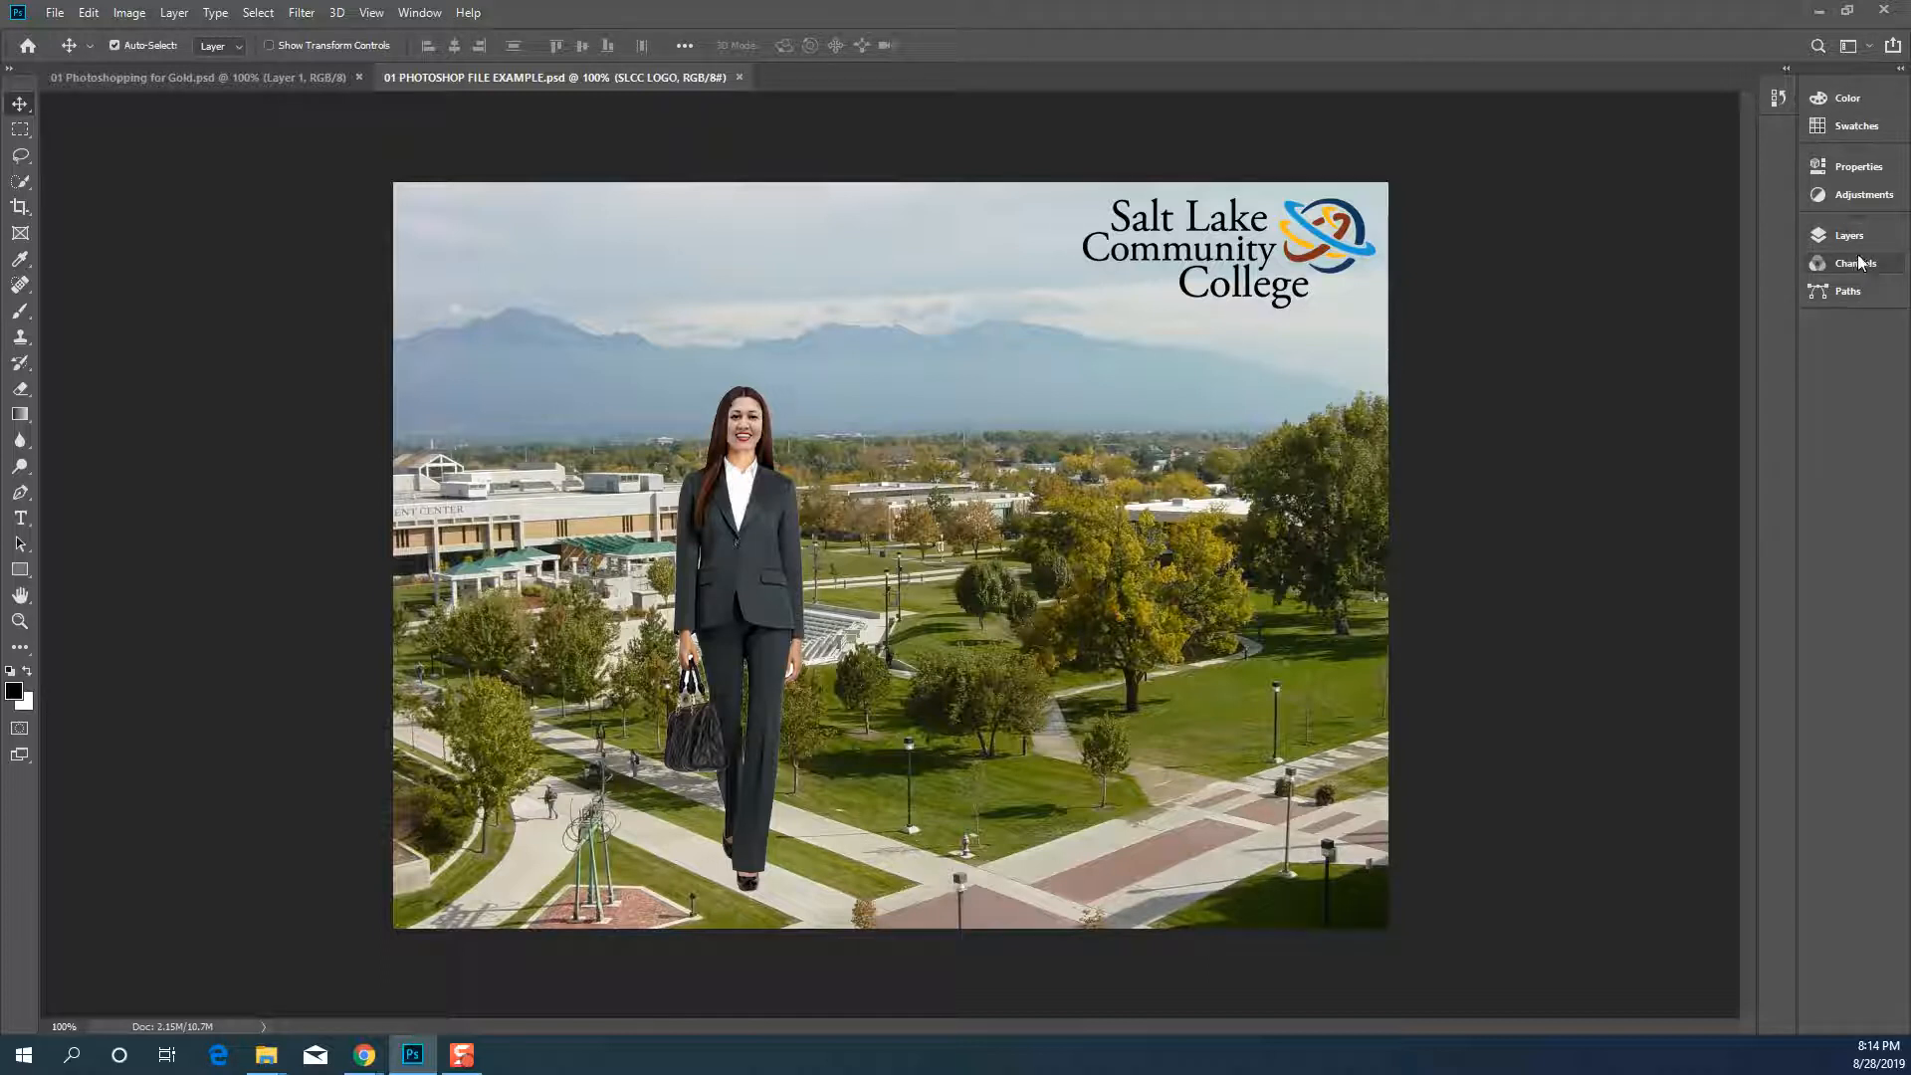
pyautogui.click(1898, 71)
pyautogui.click(1898, 71)
pyautogui.click(422, 16)
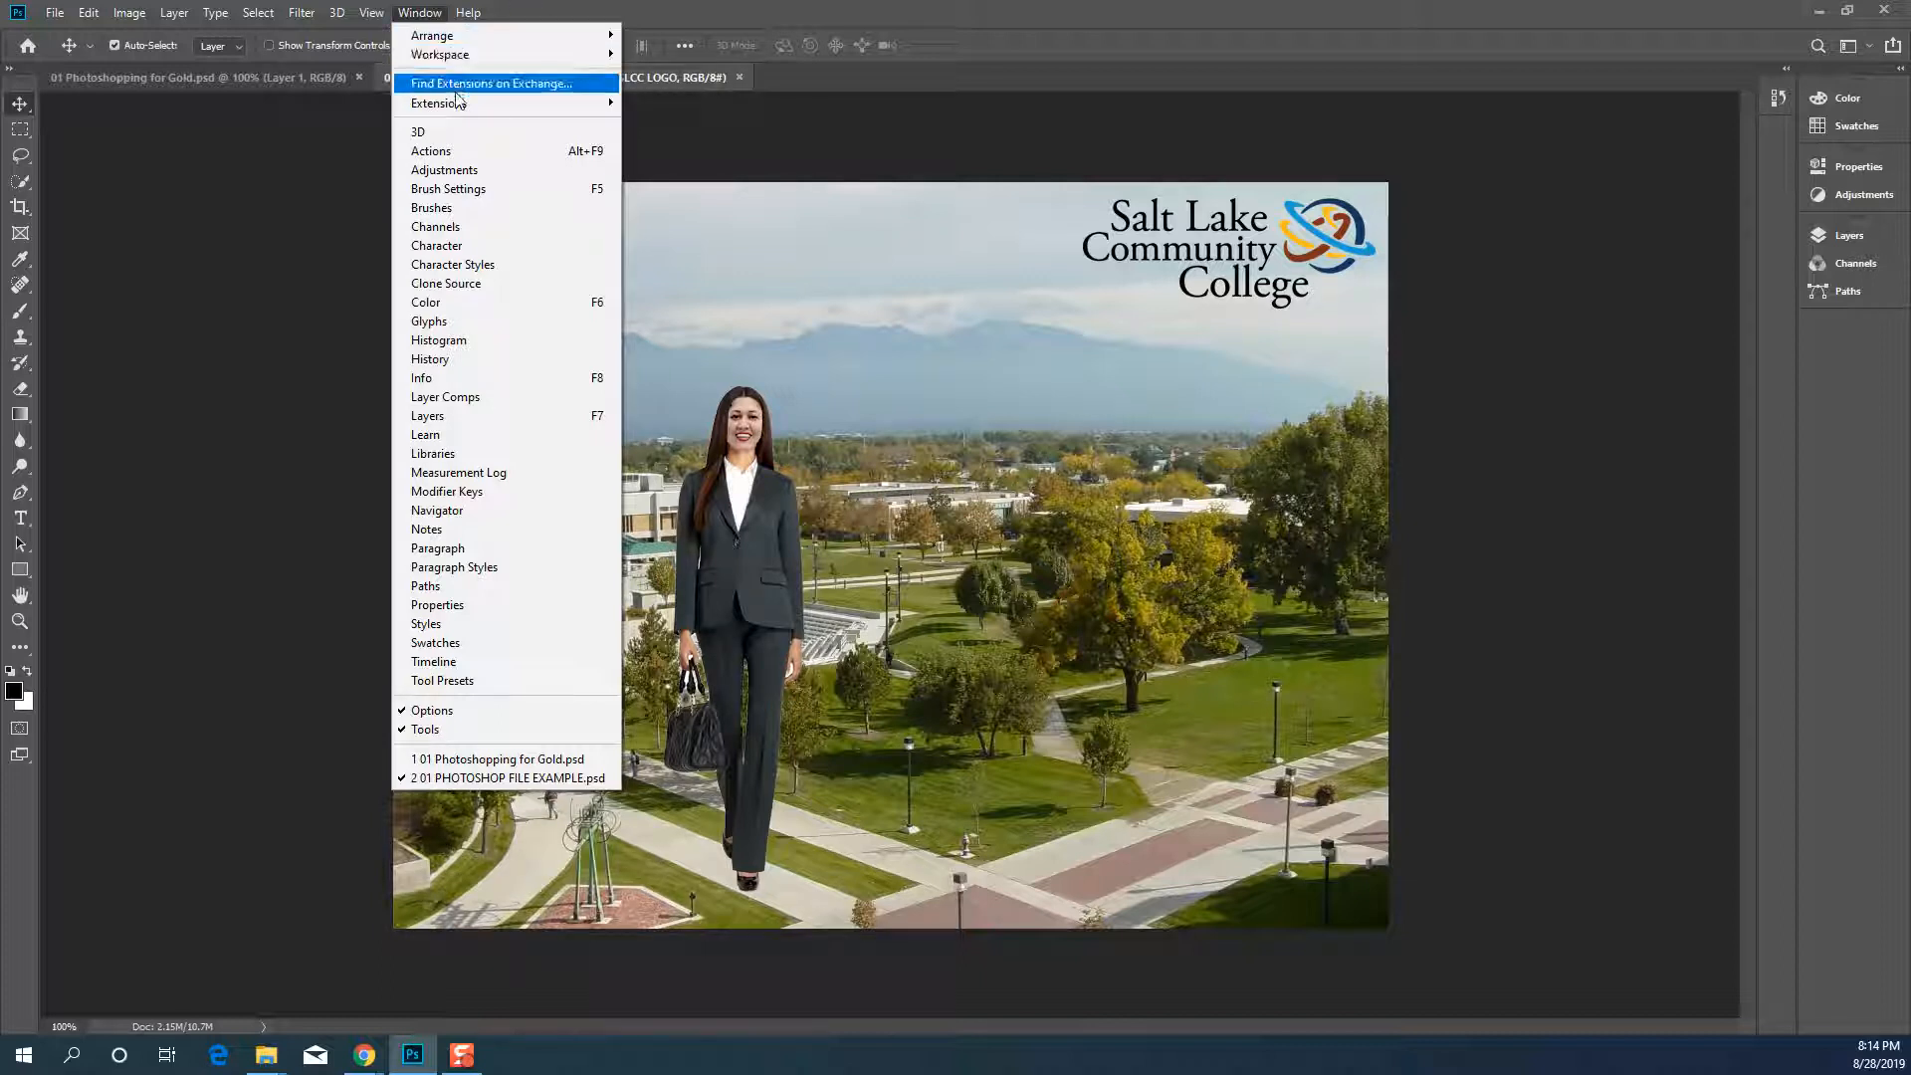
pyautogui.moveTo(463, 66)
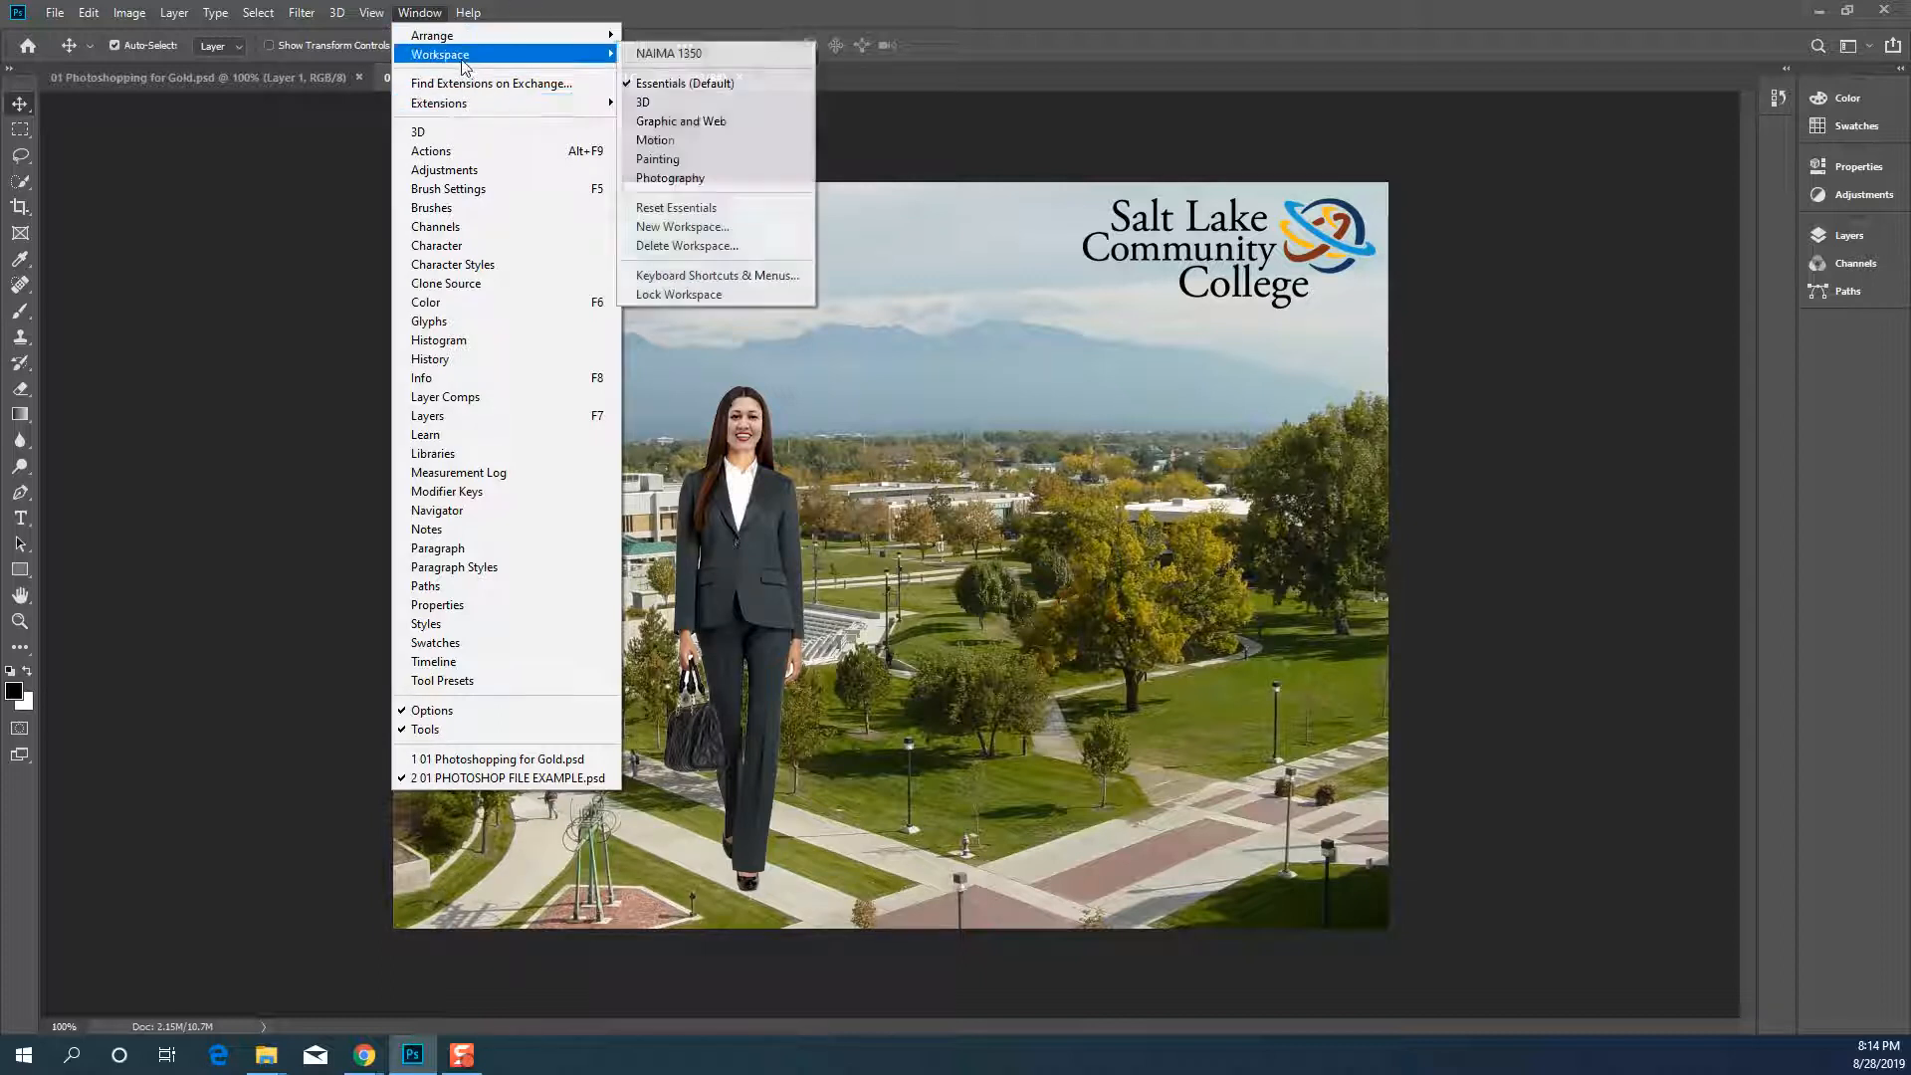
pyautogui.click(707, 230)
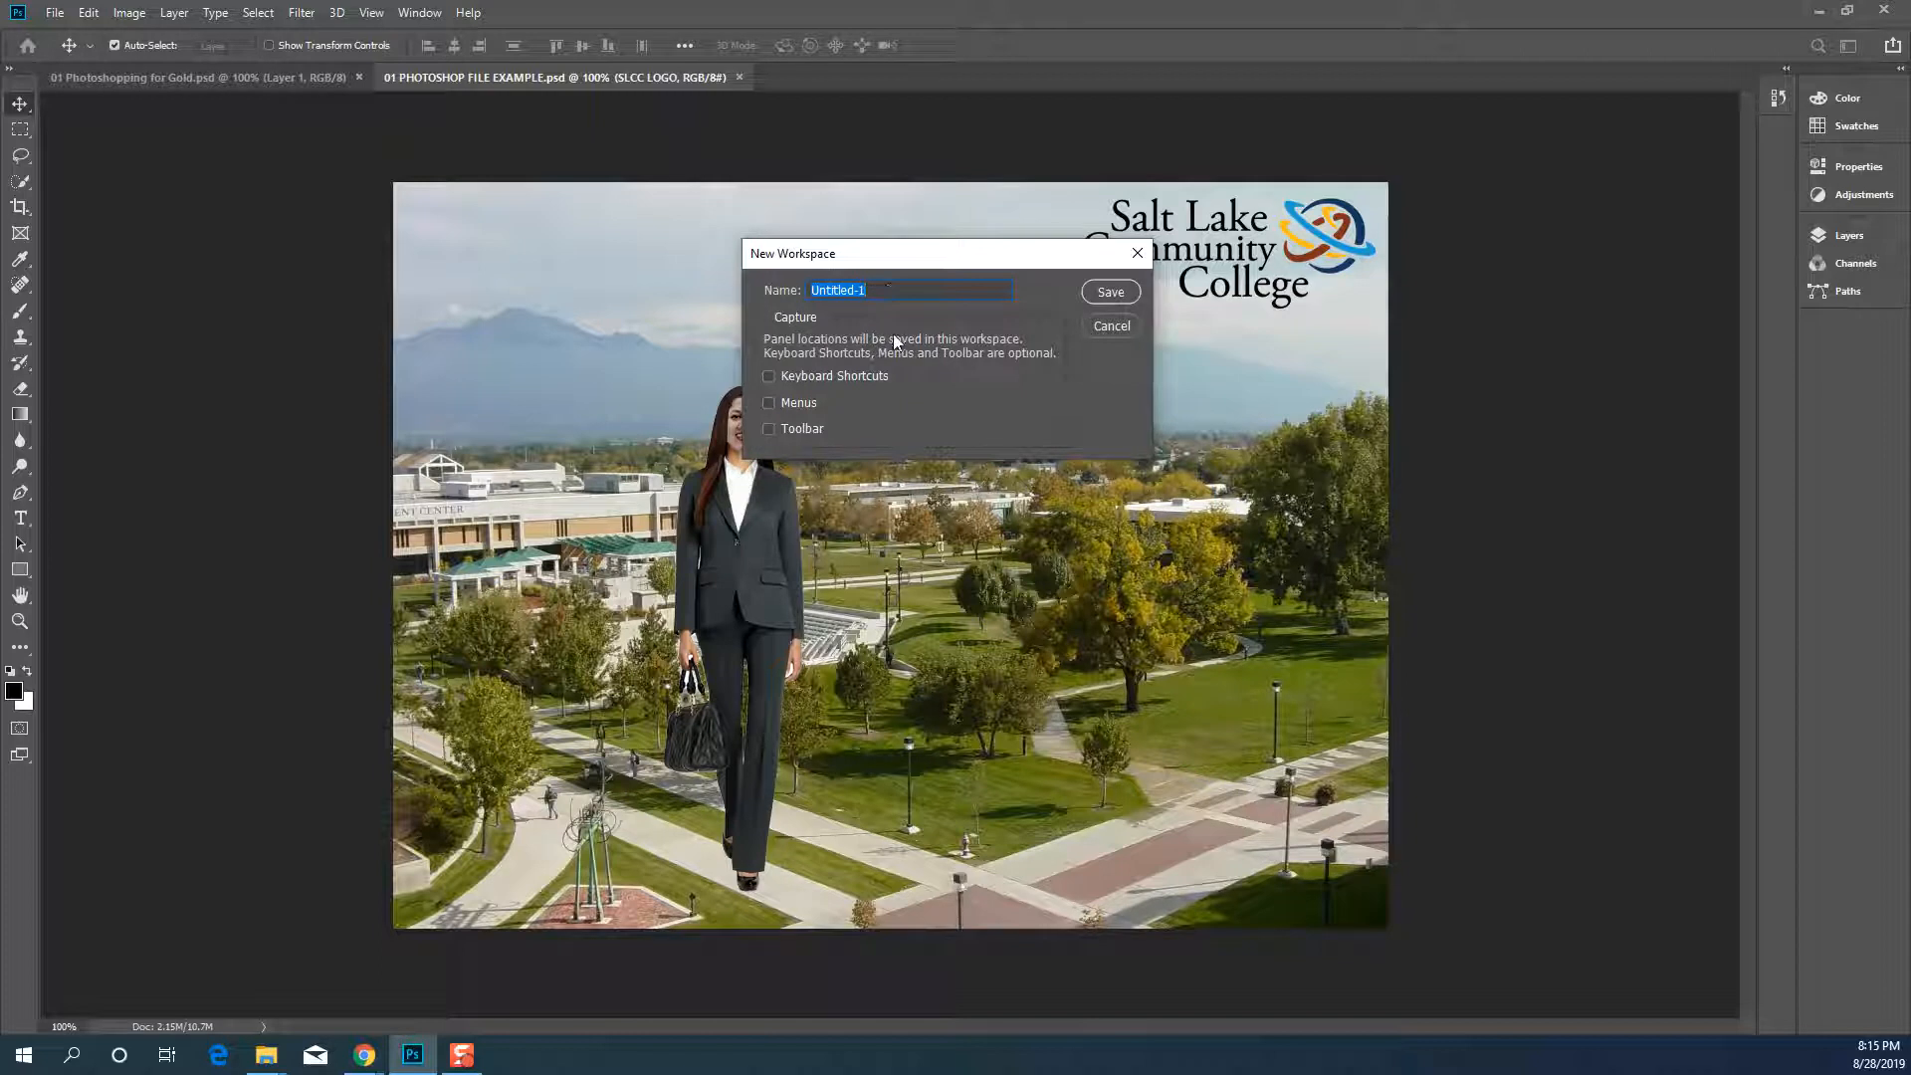
pyautogui.click(1119, 325)
# Reset the Essentials workspace to its default layout and switch to the saved custom 1350 workspace
pyautogui.click(425, 14)
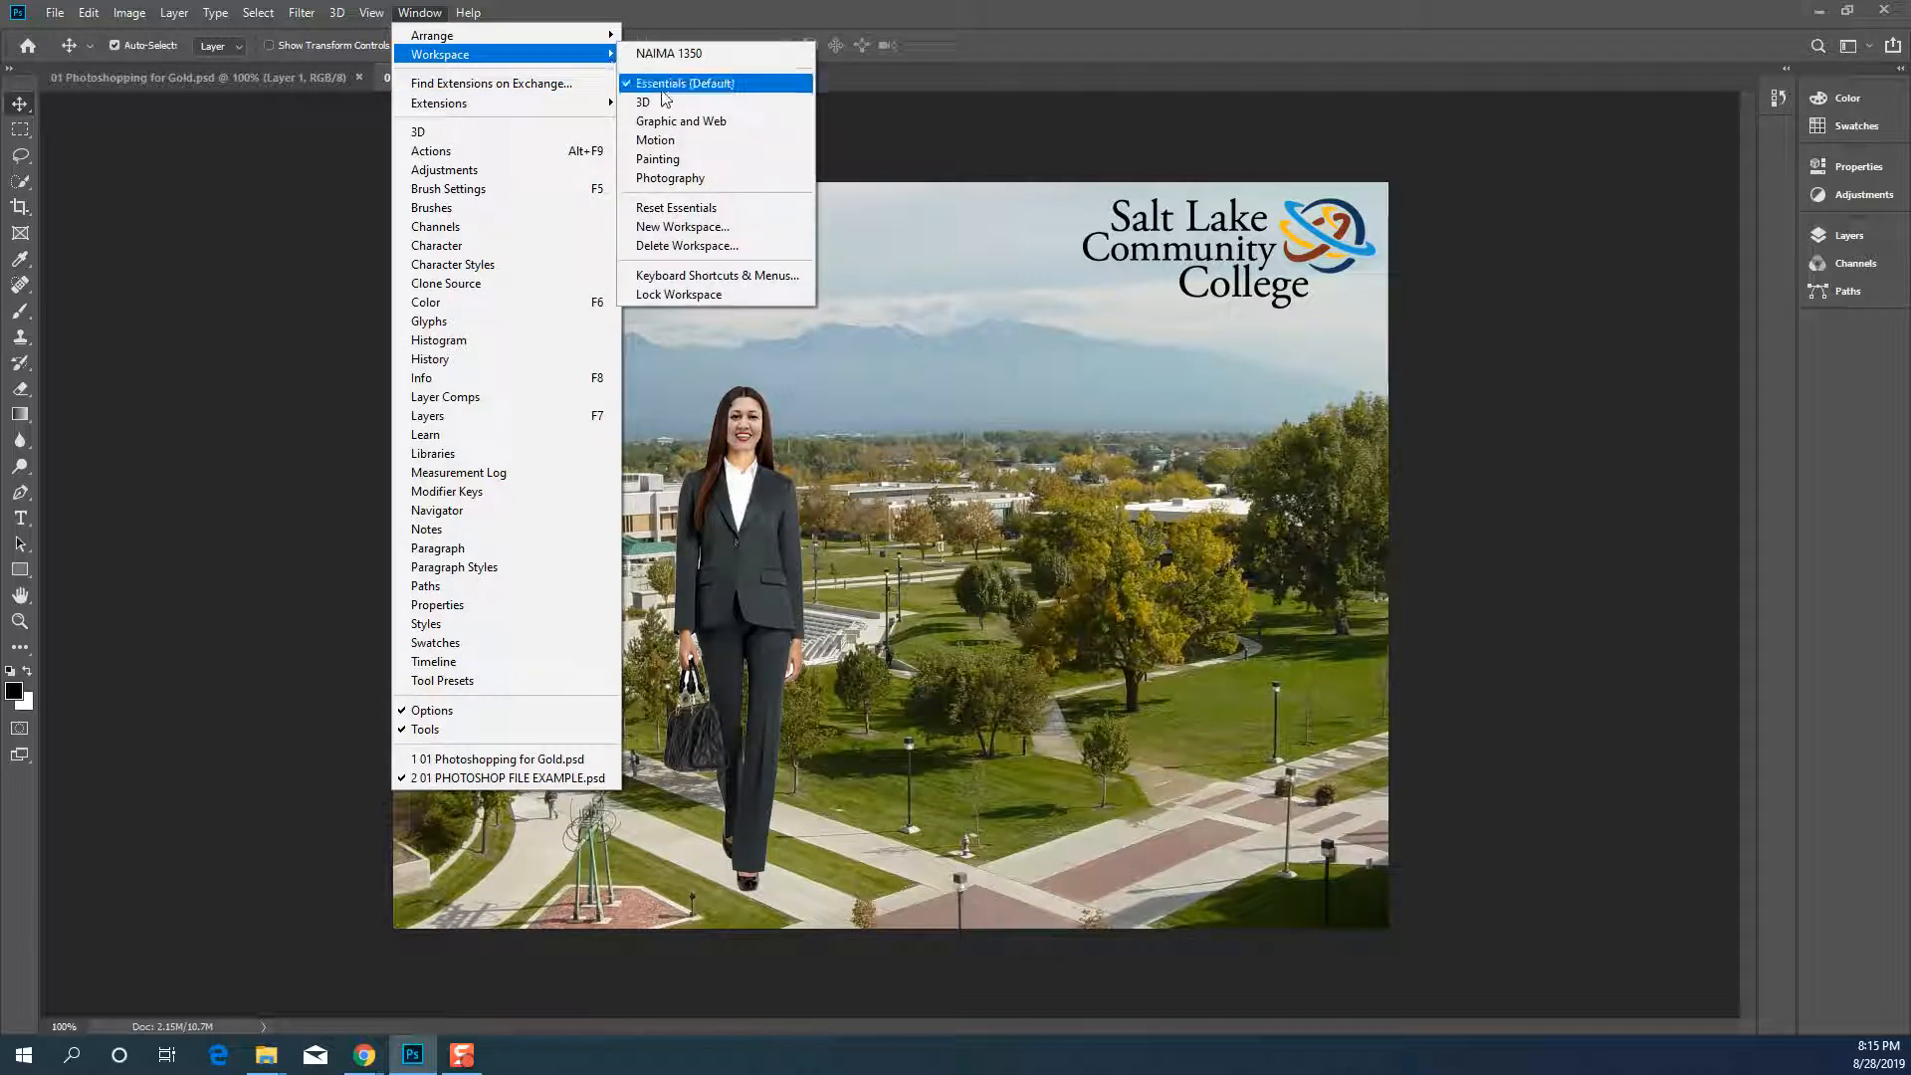
pyautogui.click(682, 207)
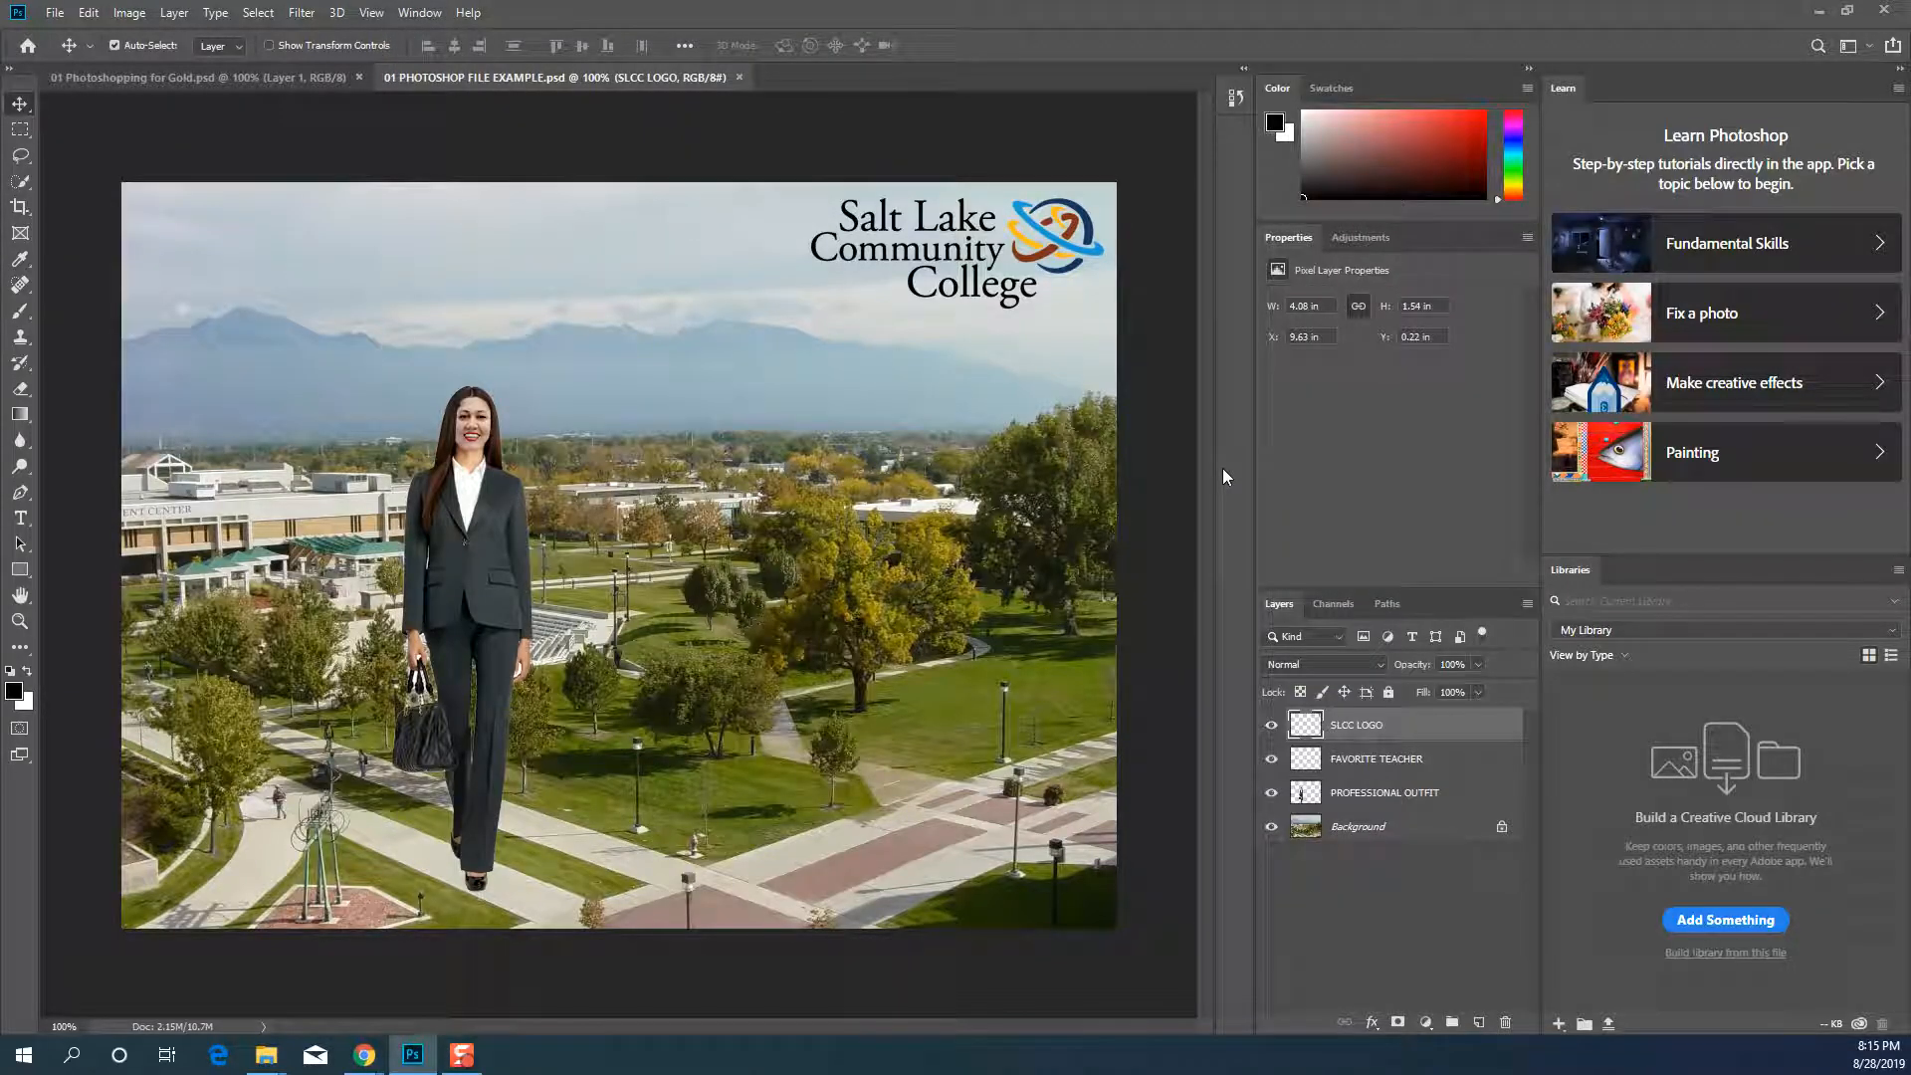
pyautogui.click(423, 13)
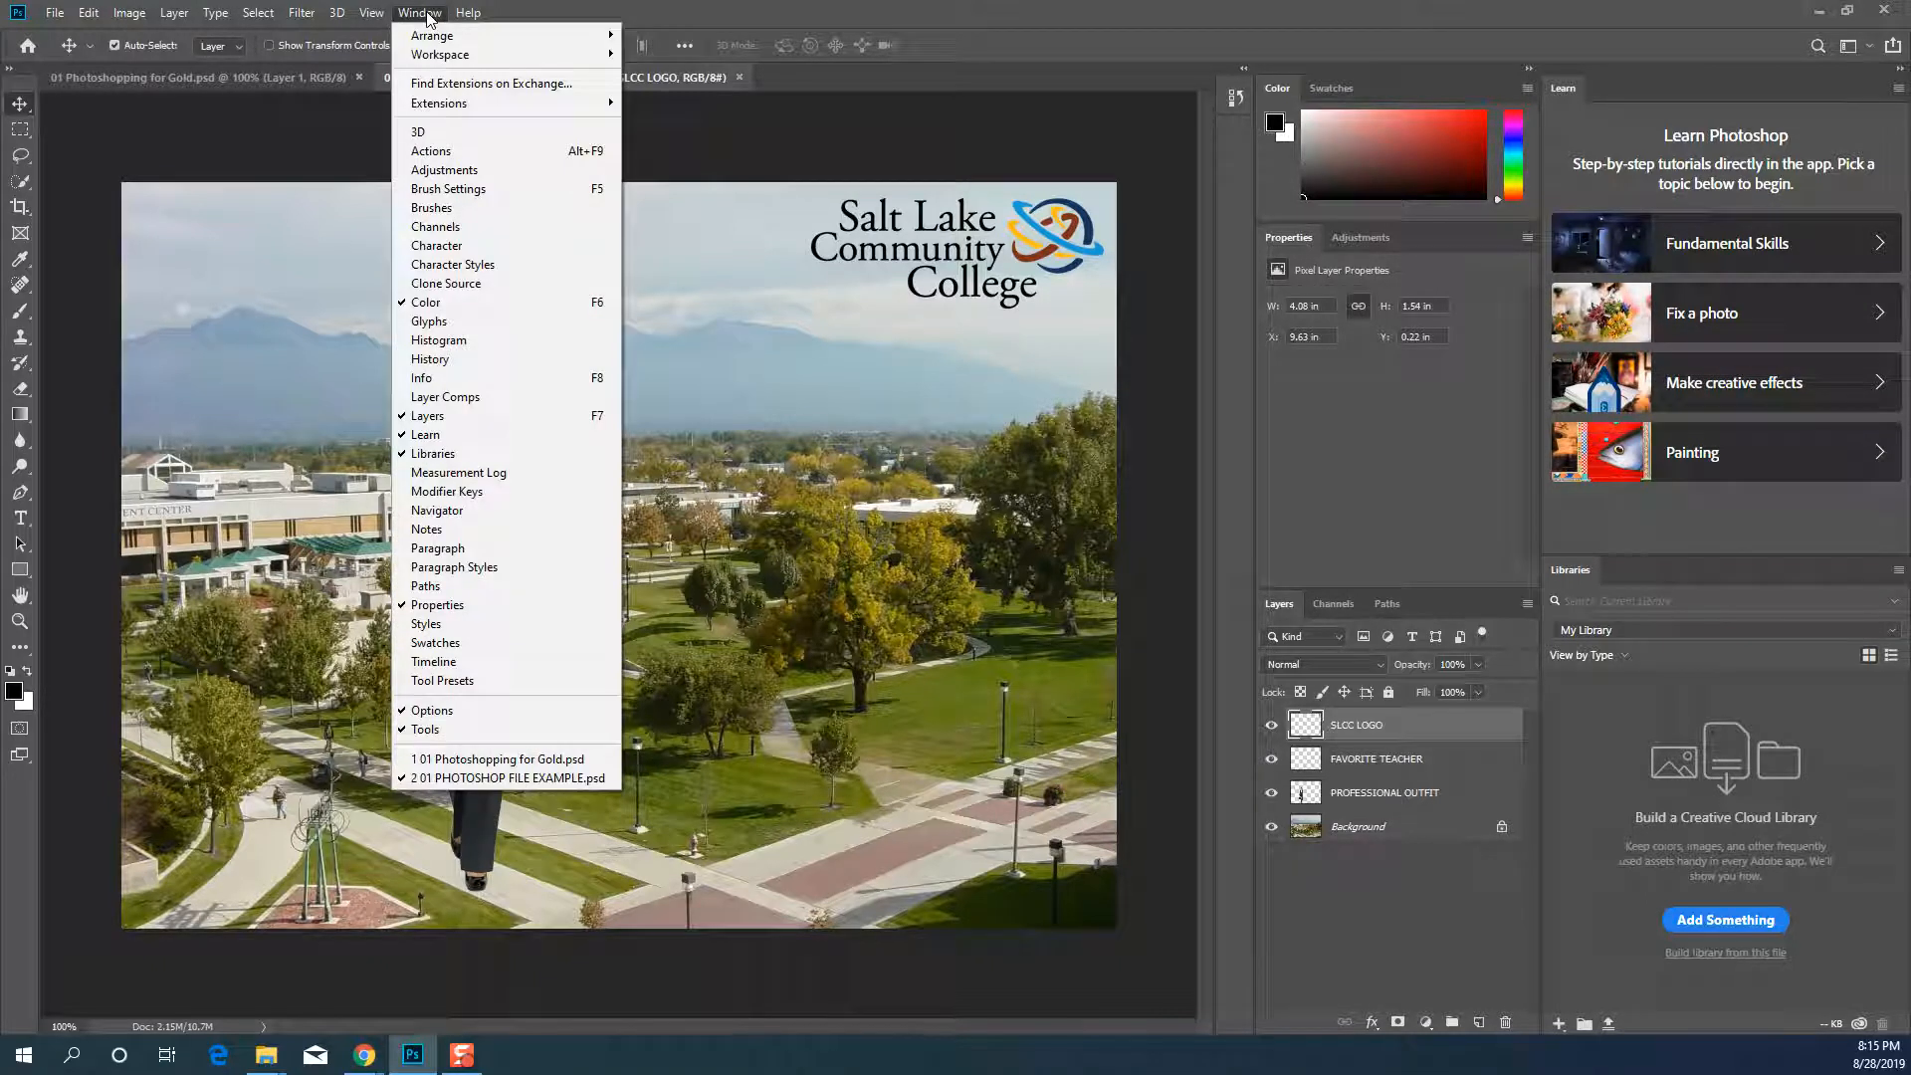
pyautogui.moveTo(438, 54)
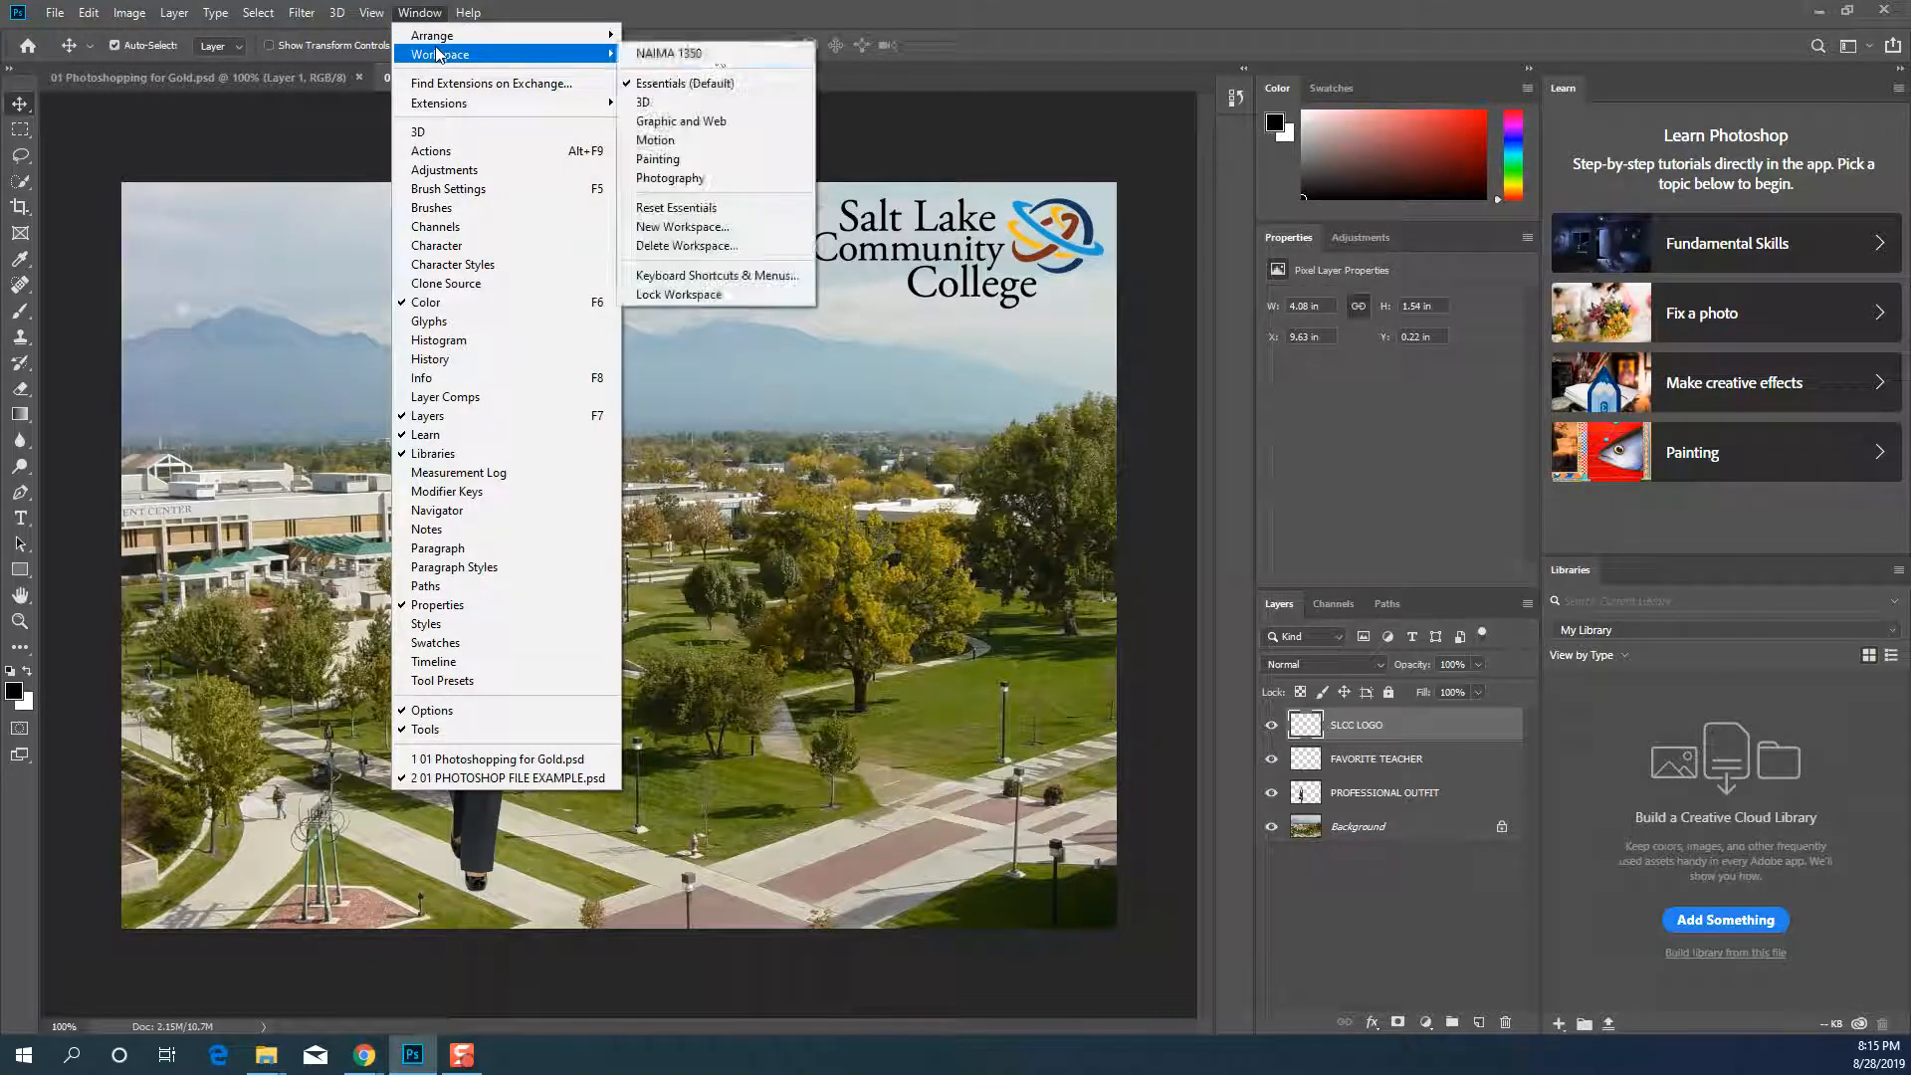
pyautogui.click(718, 56)
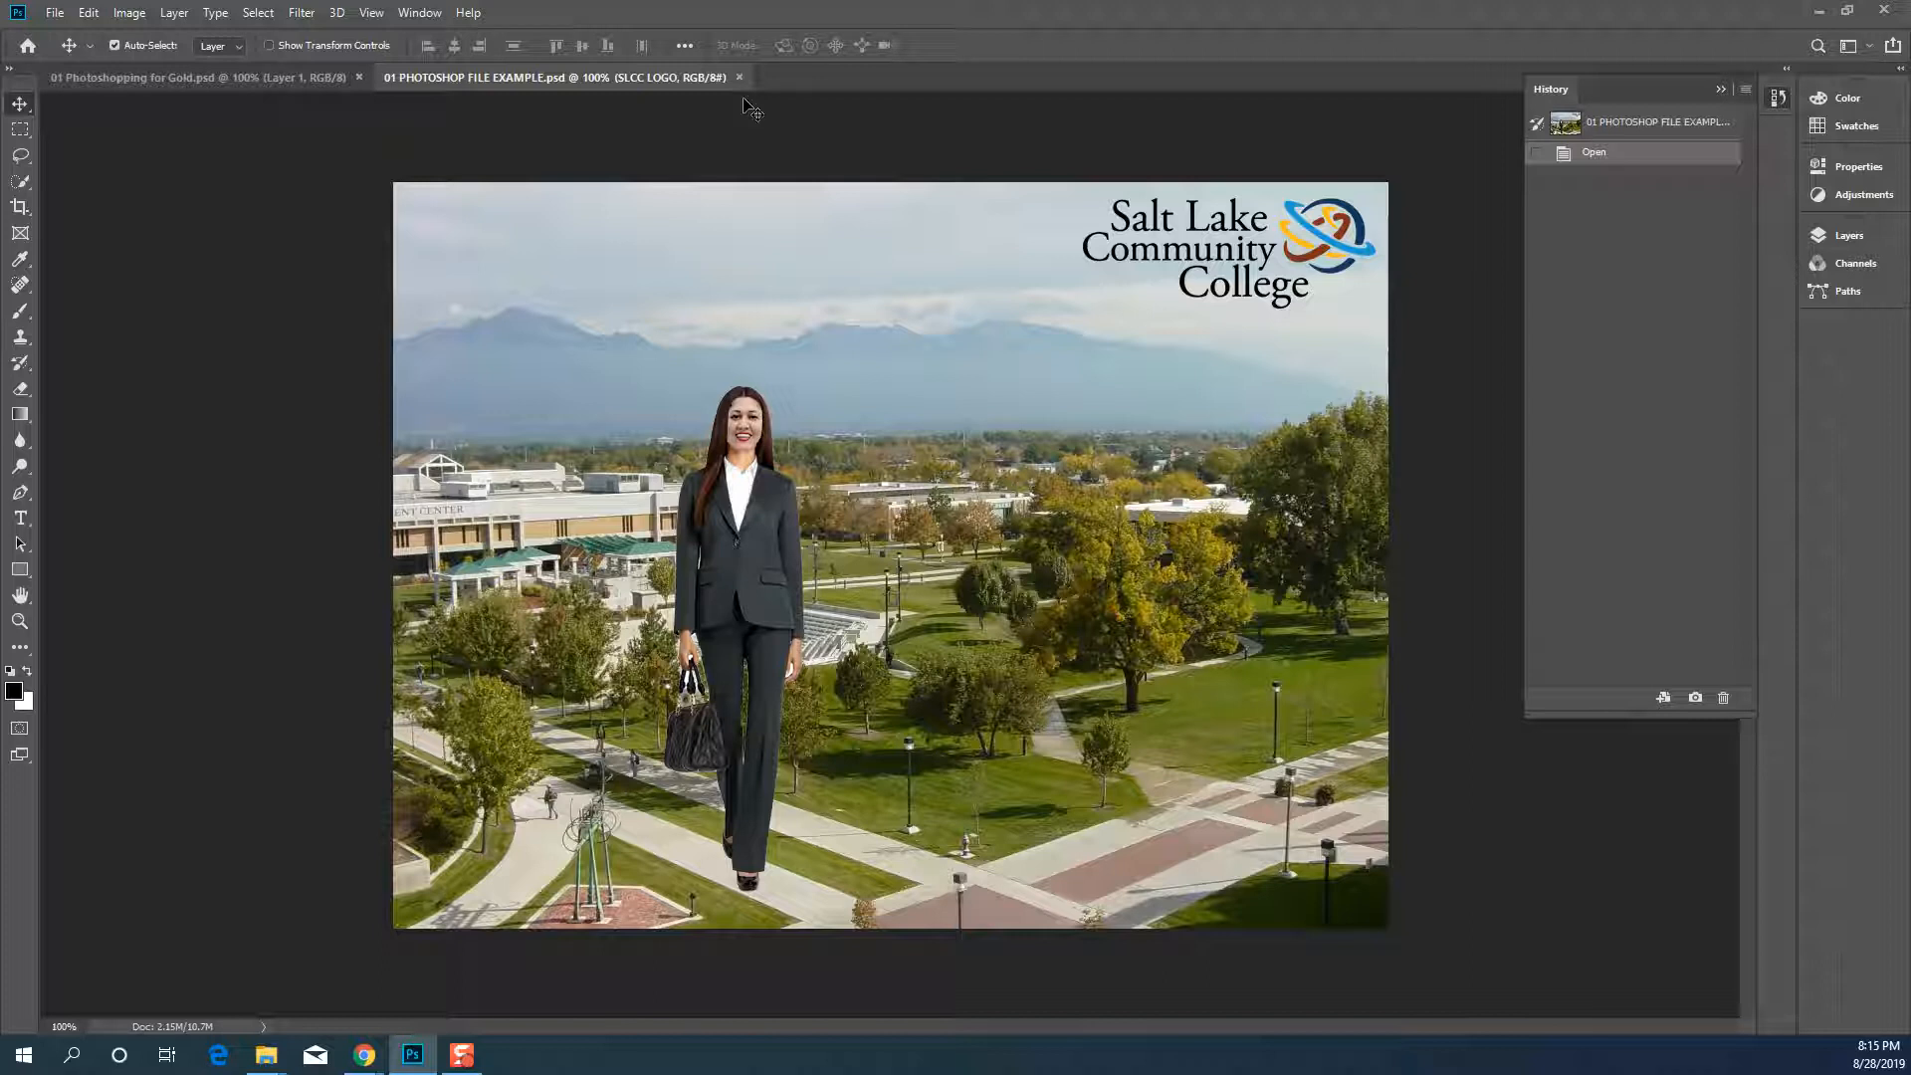
pyautogui.click(419, 11)
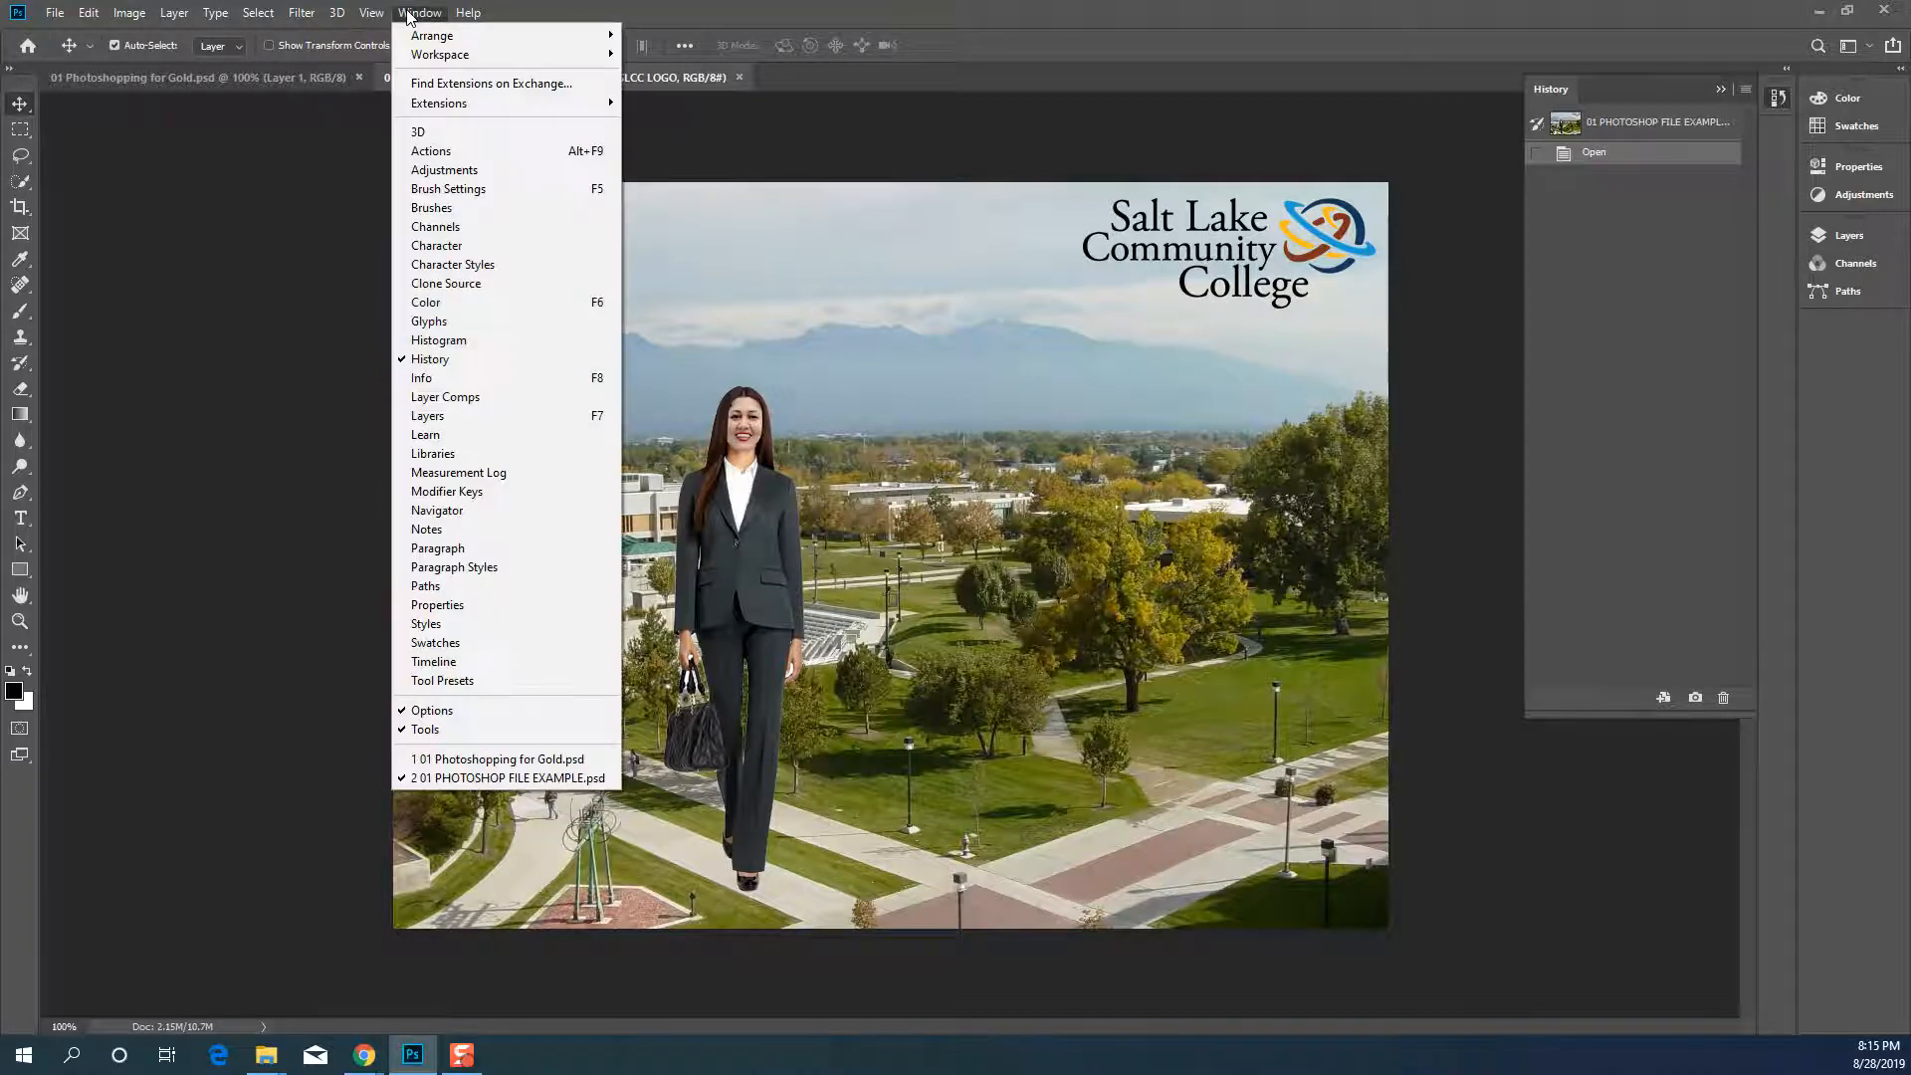
pyautogui.moveTo(481, 56)
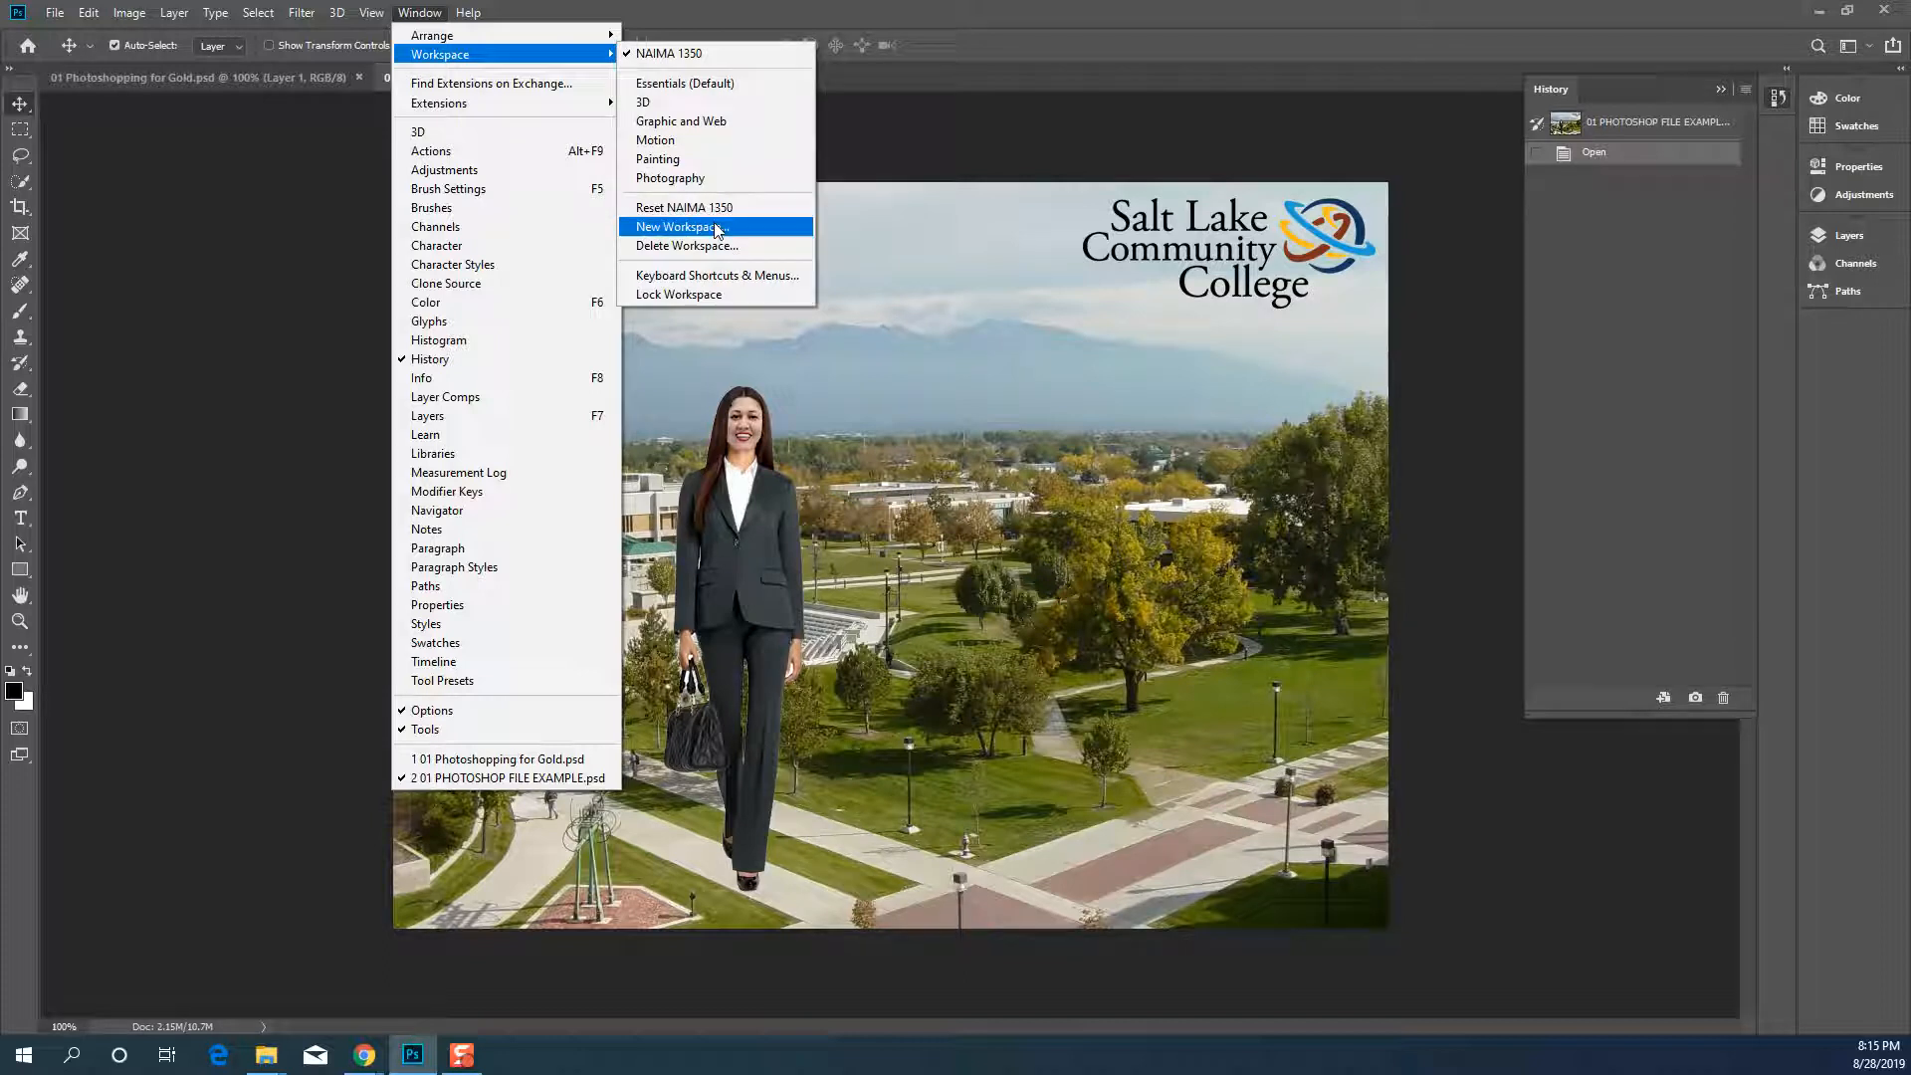
pyautogui.click(1005, 172)
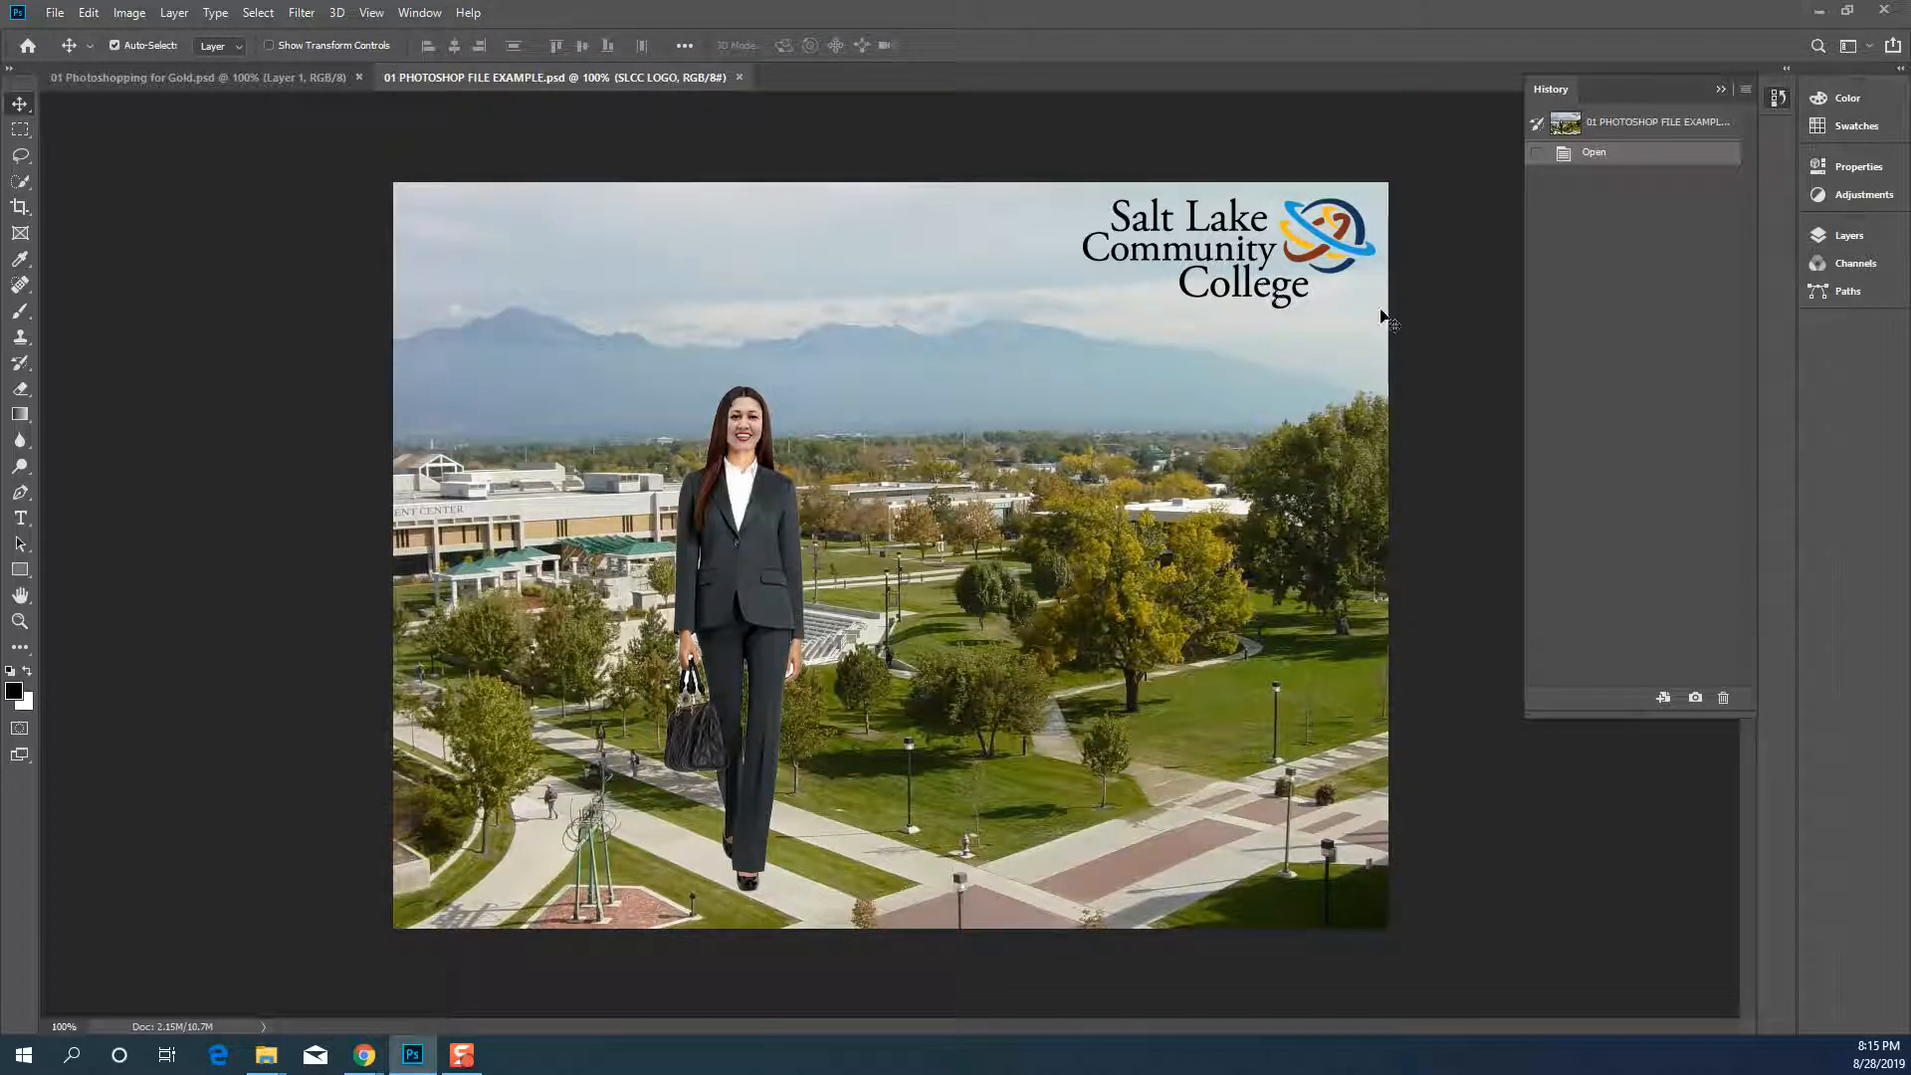
# Open the collapsed Layers panel and extend its height to nearly the bottom edge of the image
pyautogui.click(1851, 236)
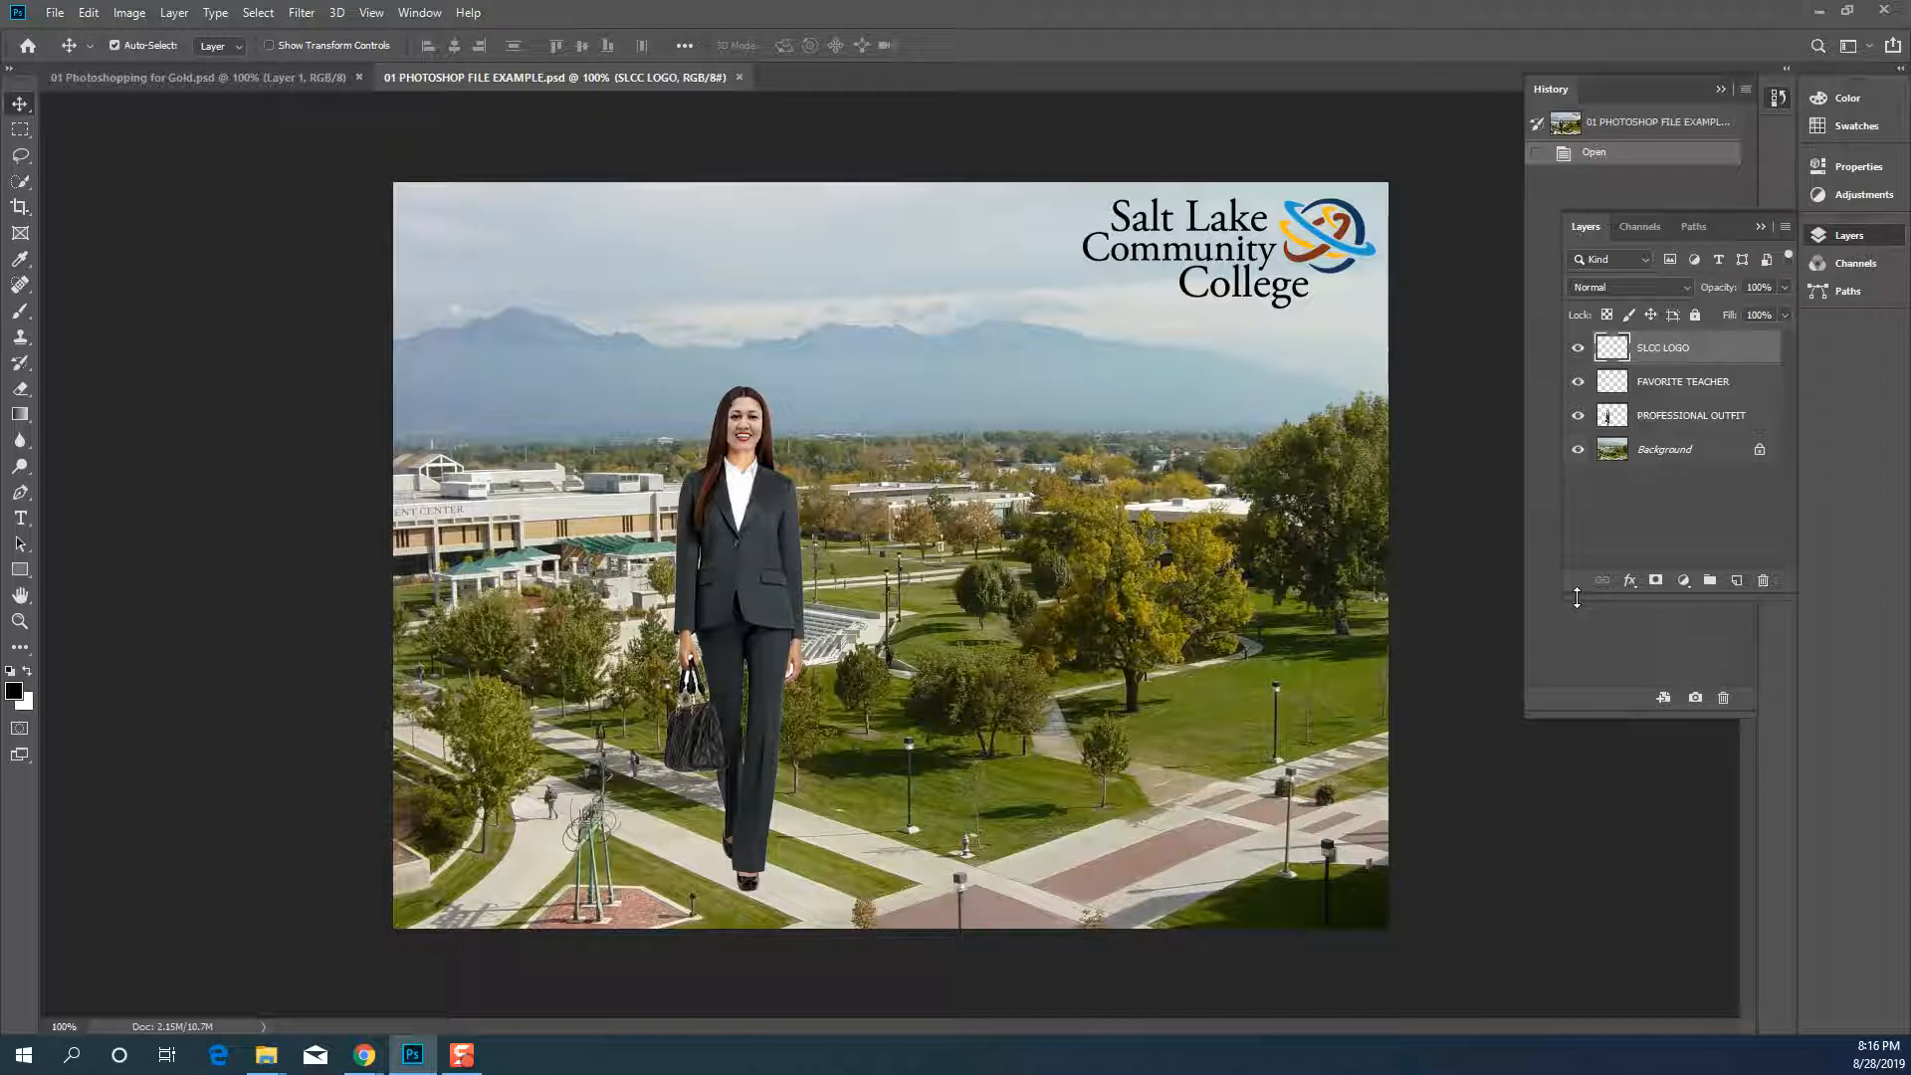
pyautogui.moveTo(1576, 597); pyautogui.dragTo(1565, 946)
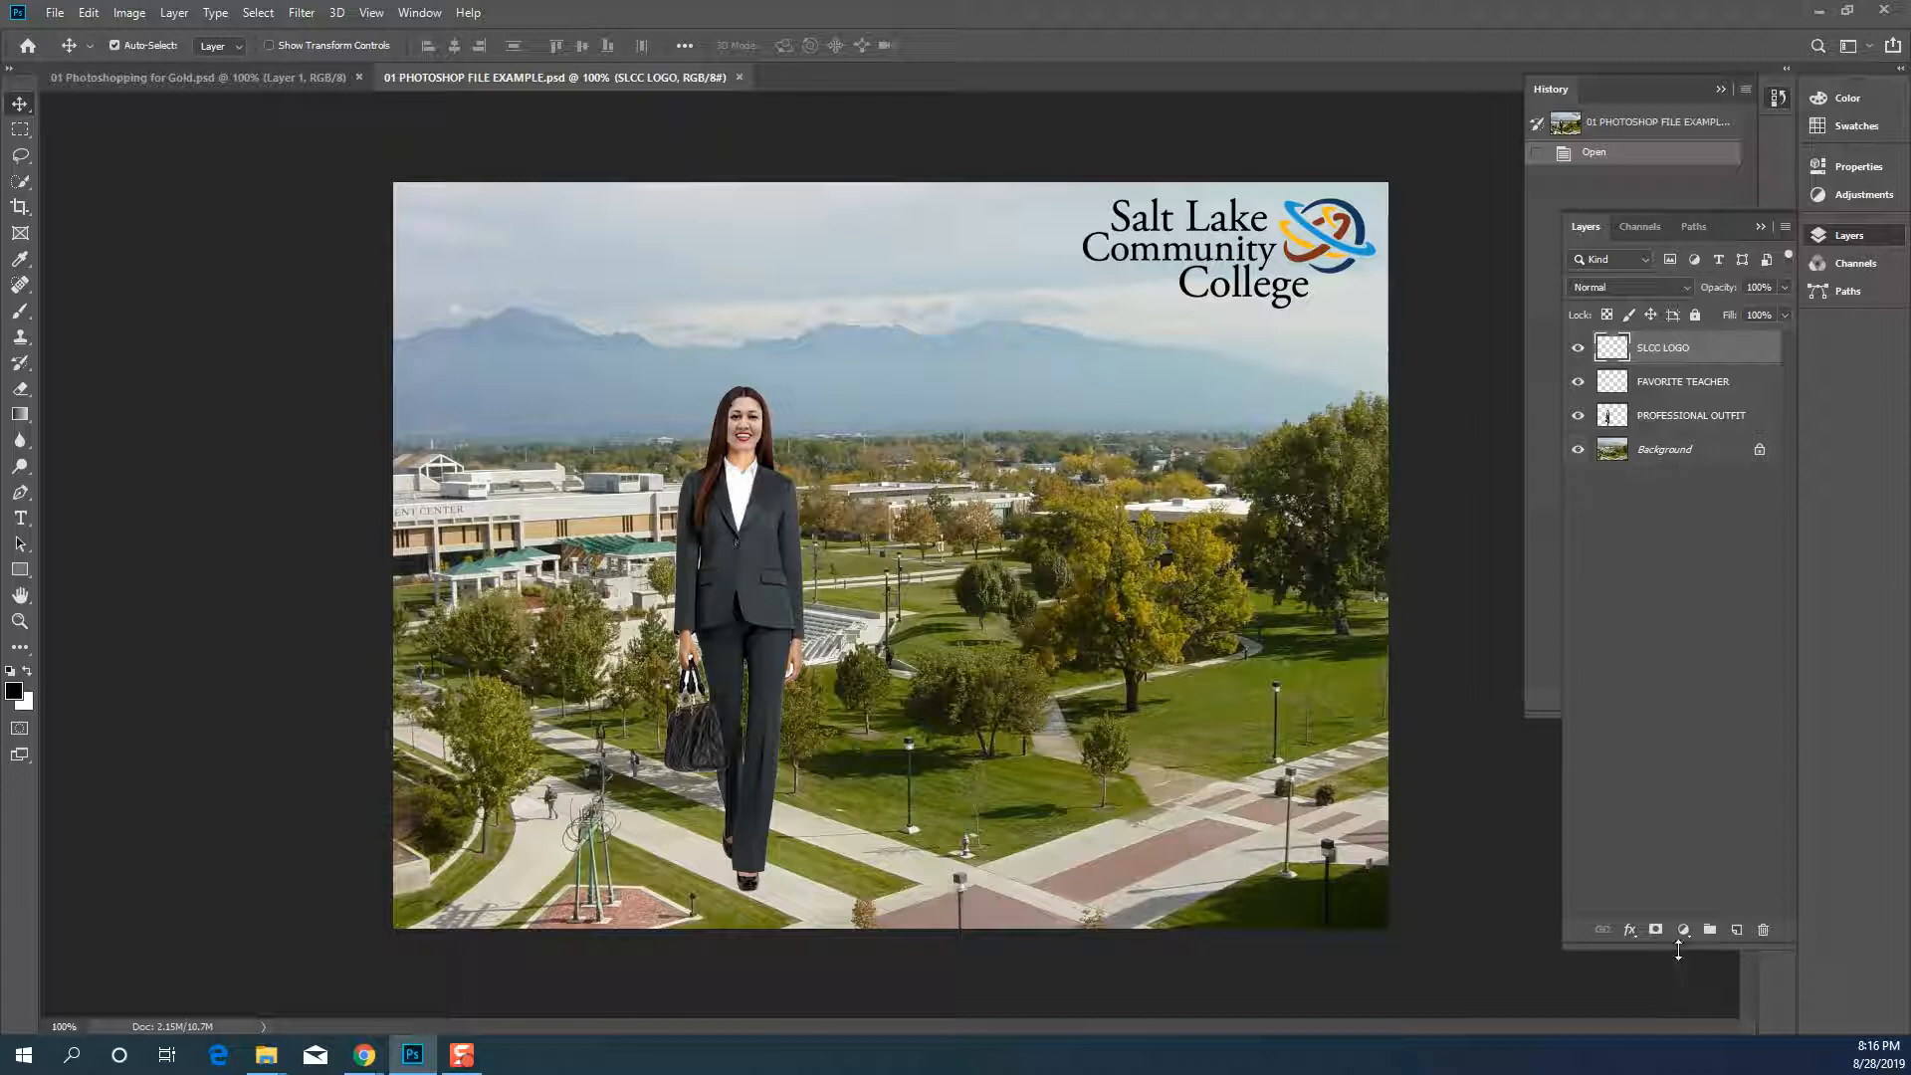
pyautogui.moveTo(1678, 950); pyautogui.dragTo(1678, 930)
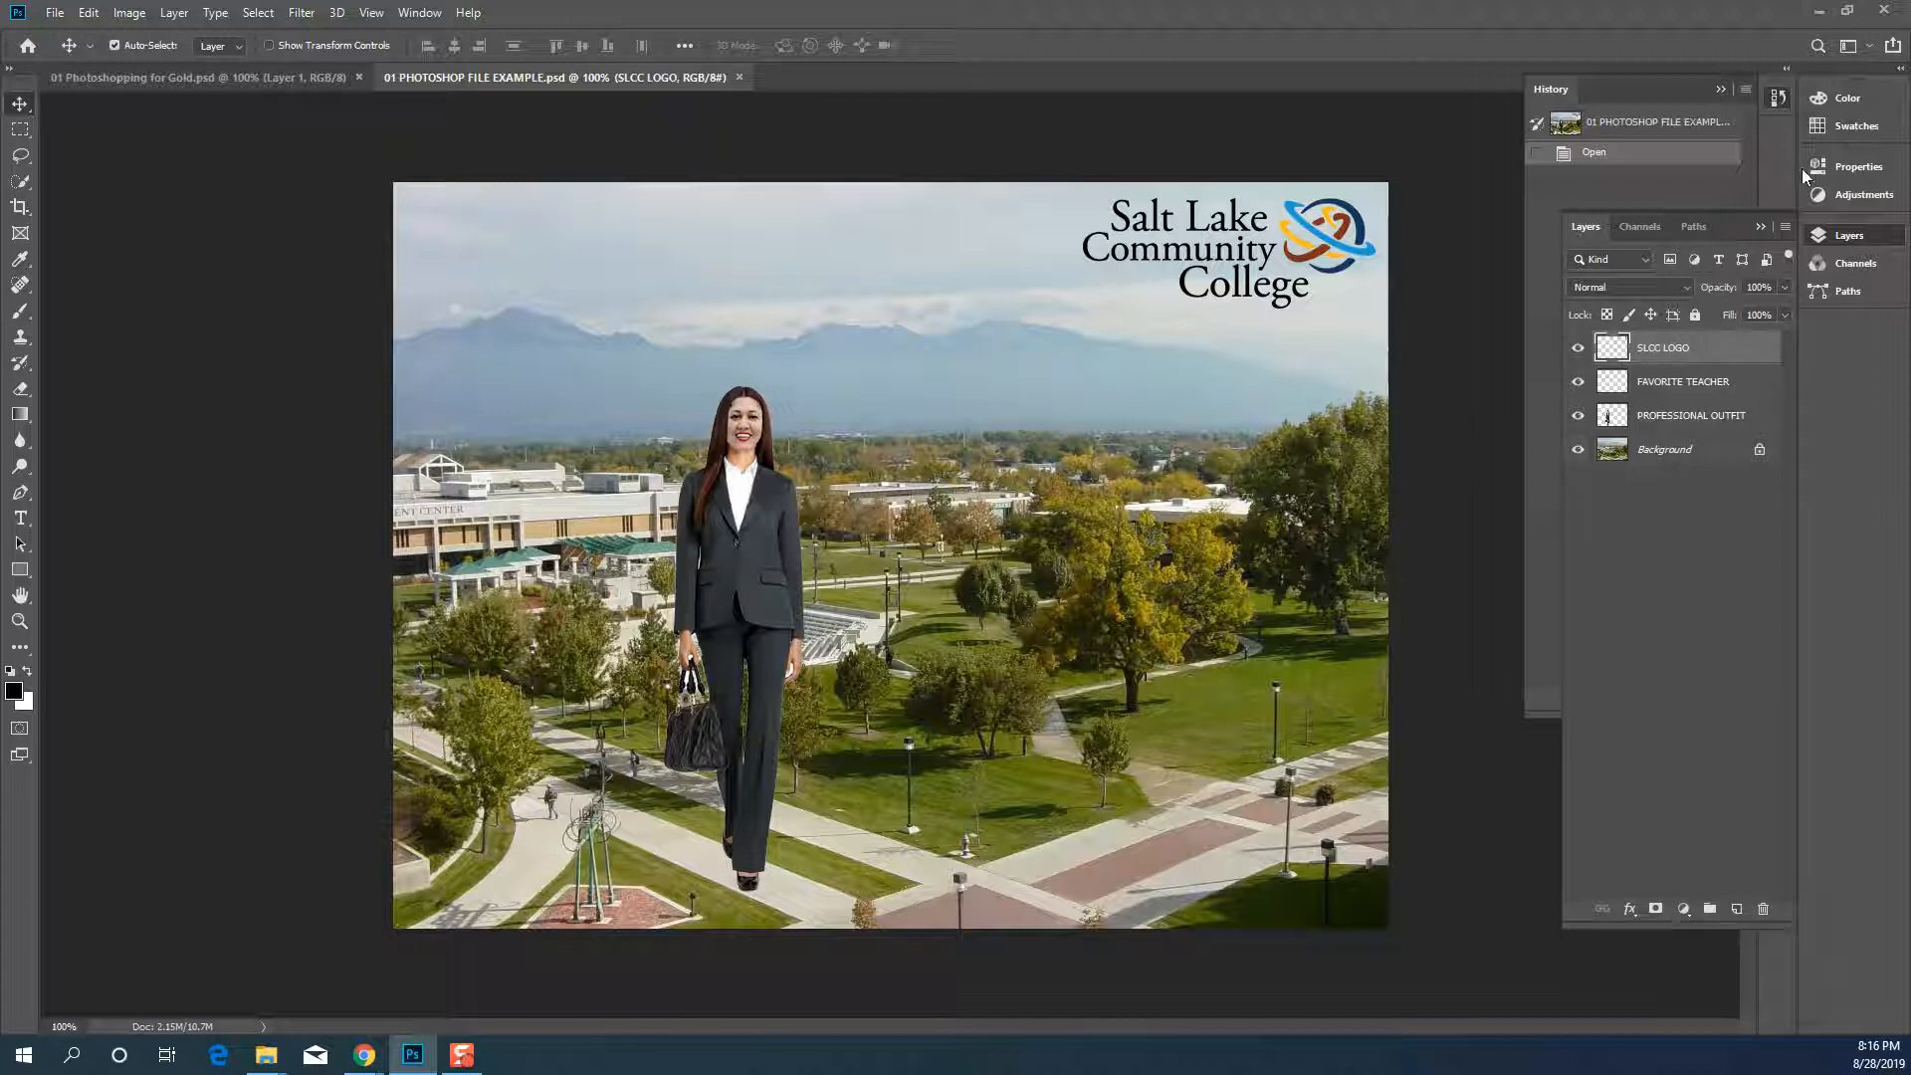
# Expand all docked panel groups, collapse them back to icons and reopen the Layers panel
pyautogui.click(1900, 68)
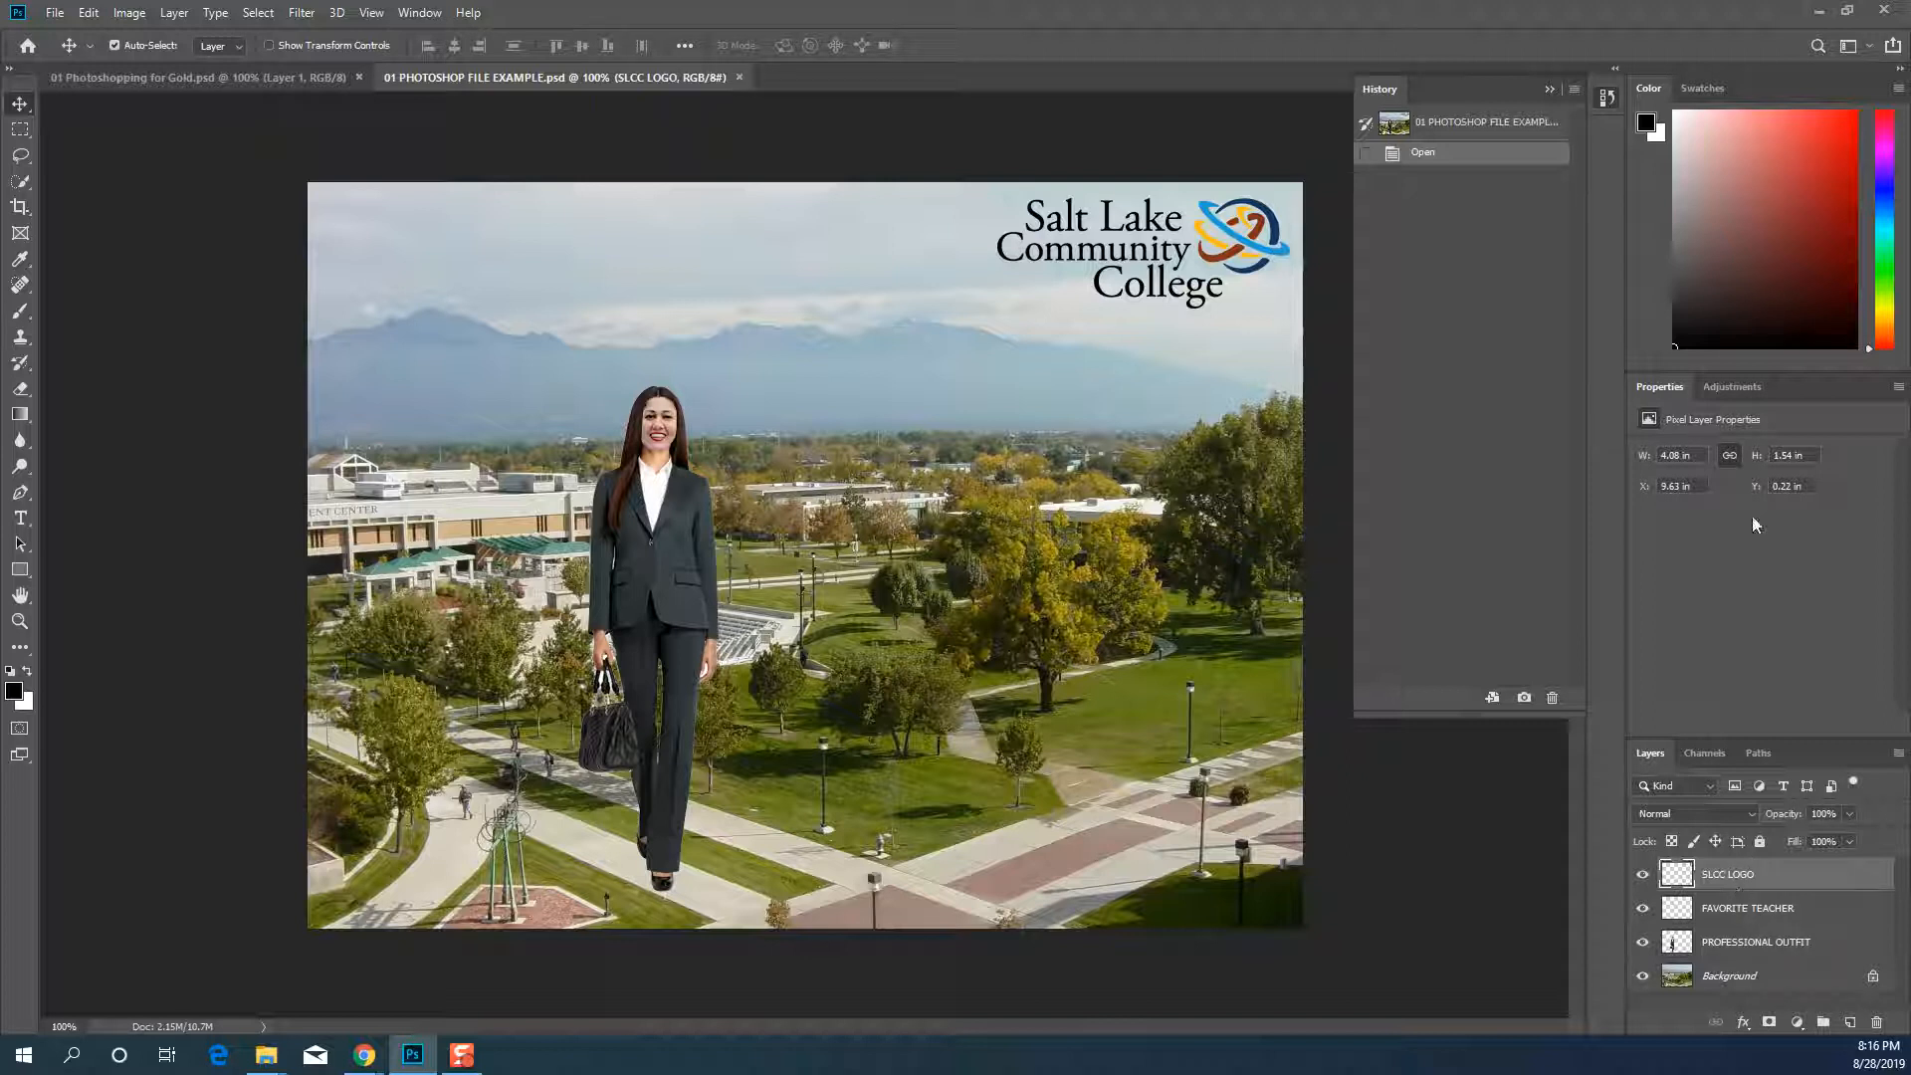
pyautogui.click(1900, 69)
pyautogui.click(1847, 236)
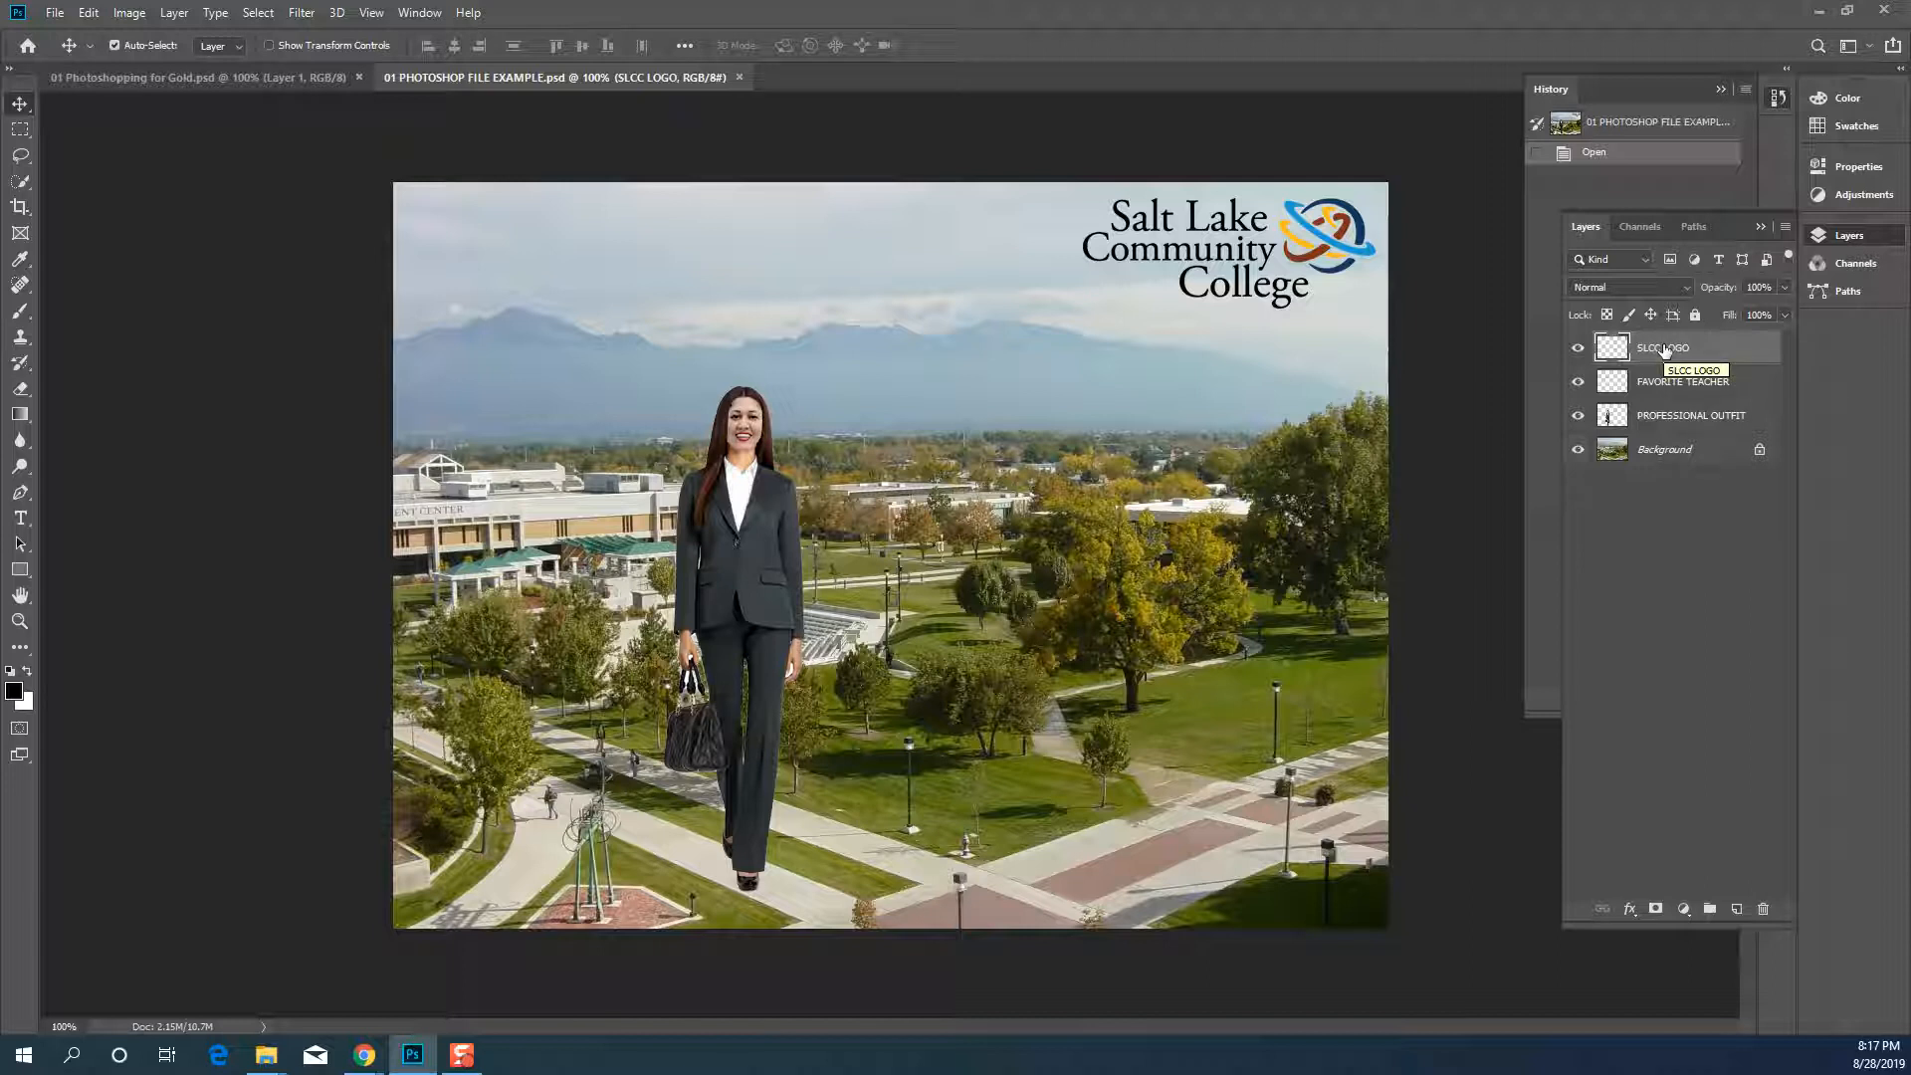
# Select the SLCC LOGO layer and move the logo from the sky onto the woman's jacket
pyautogui.click(1663, 384)
pyautogui.click(1662, 417)
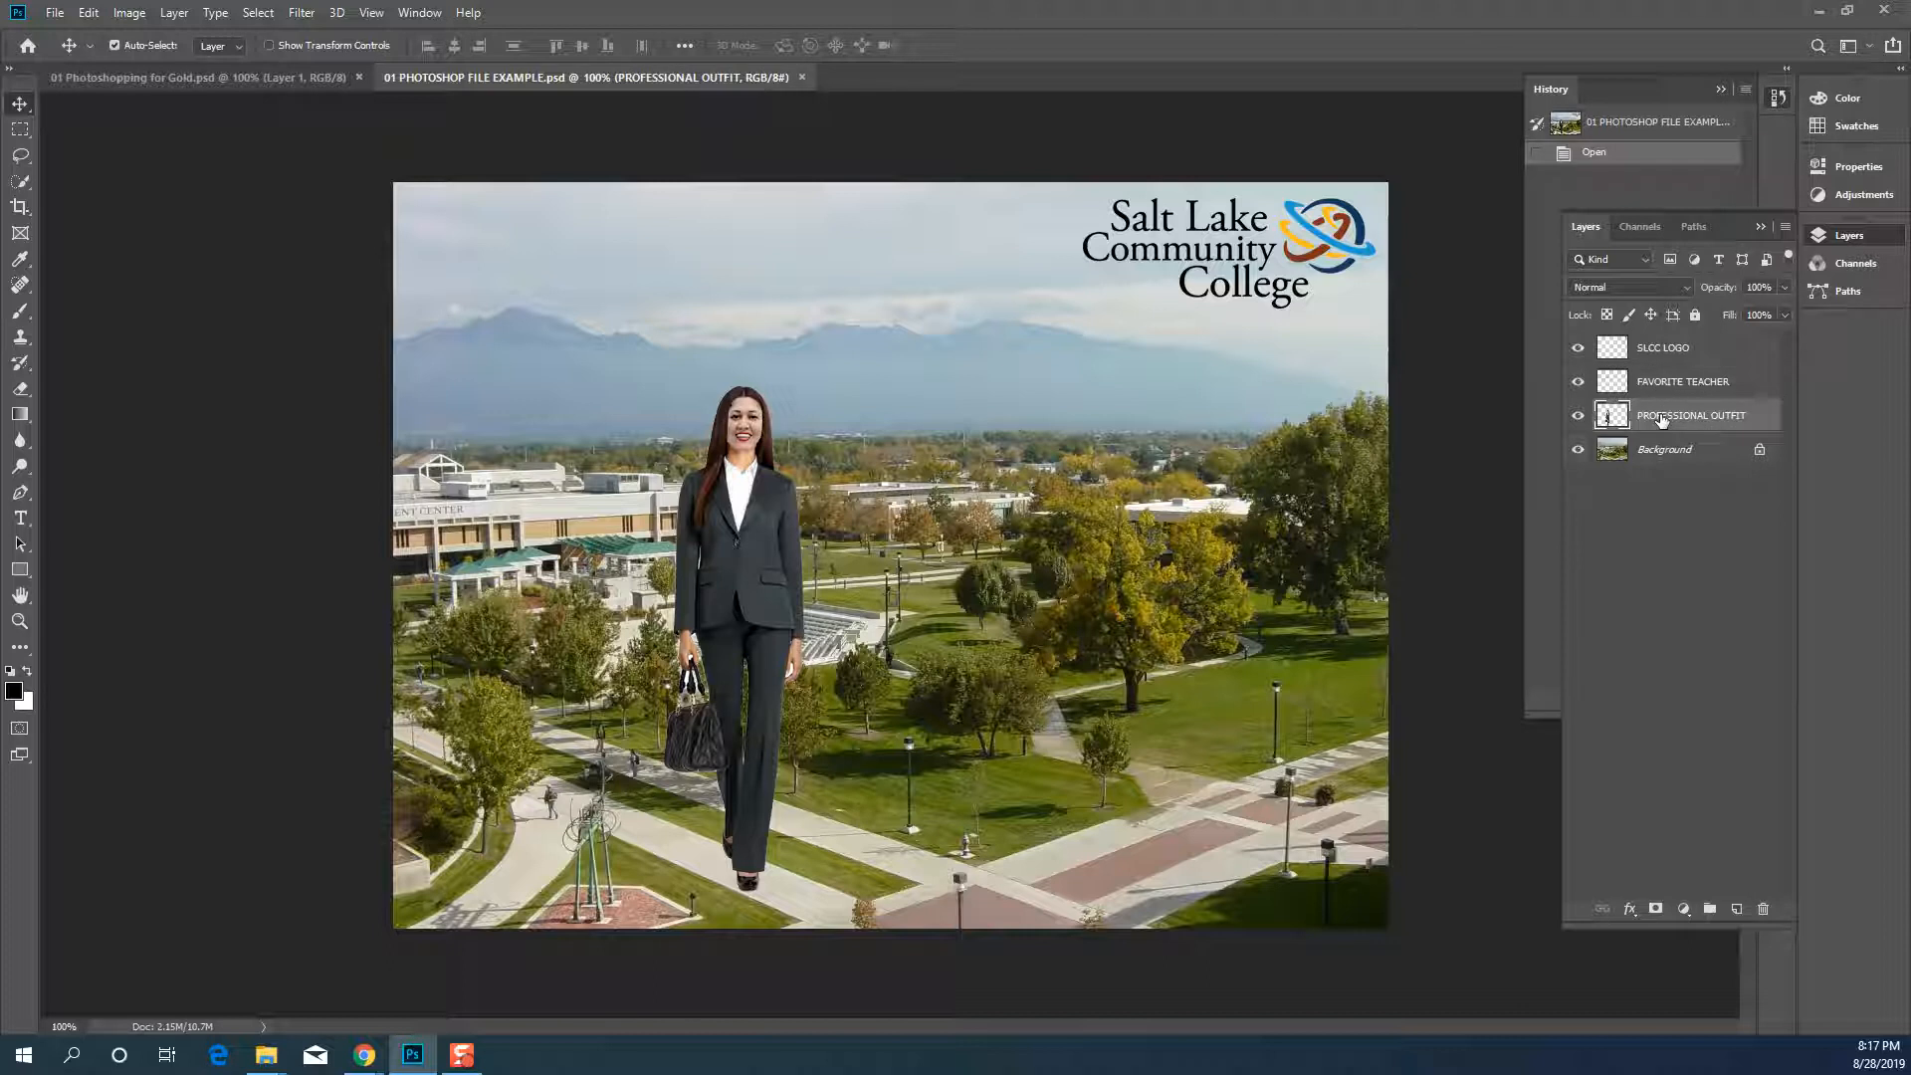
pyautogui.click(1713, 360)
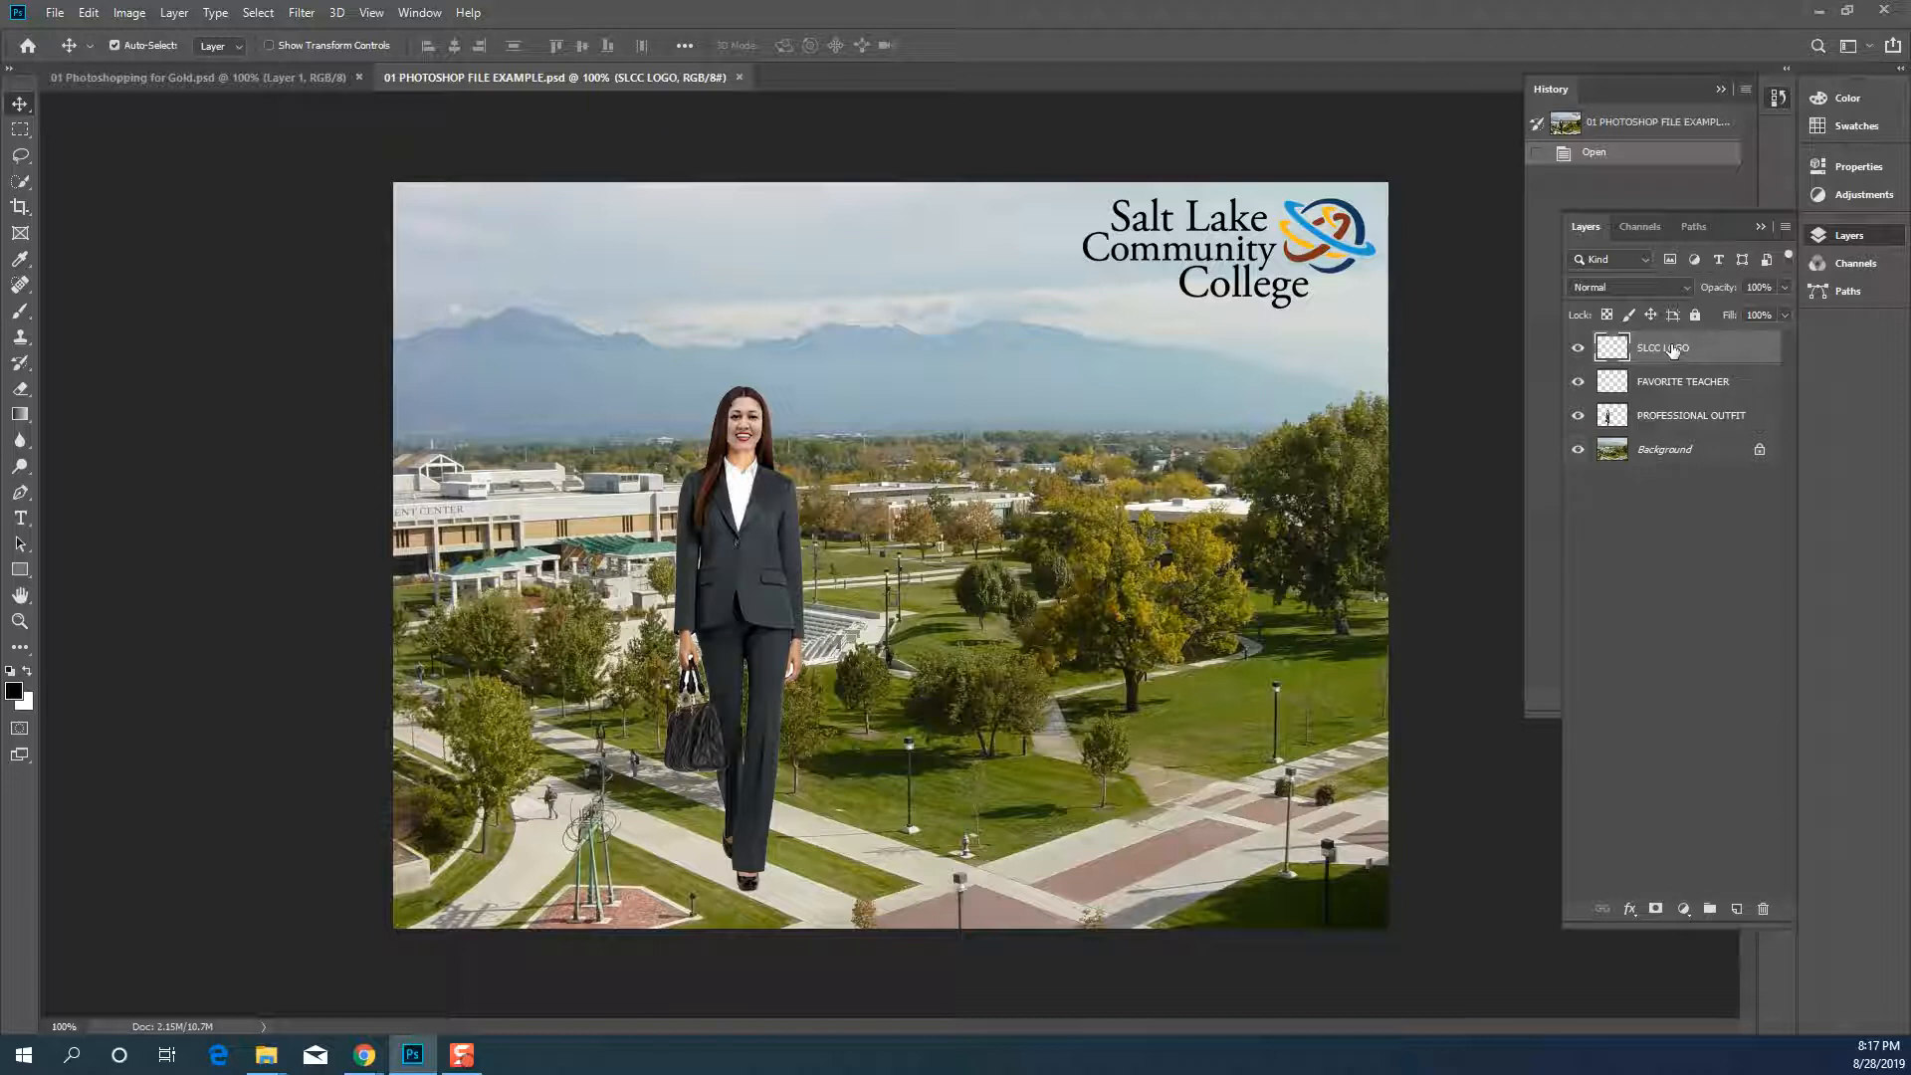
pyautogui.moveTo(1319, 244); pyautogui.dragTo(1292, 303)
pyautogui.moveTo(1352, 261); pyautogui.dragTo(873, 559)
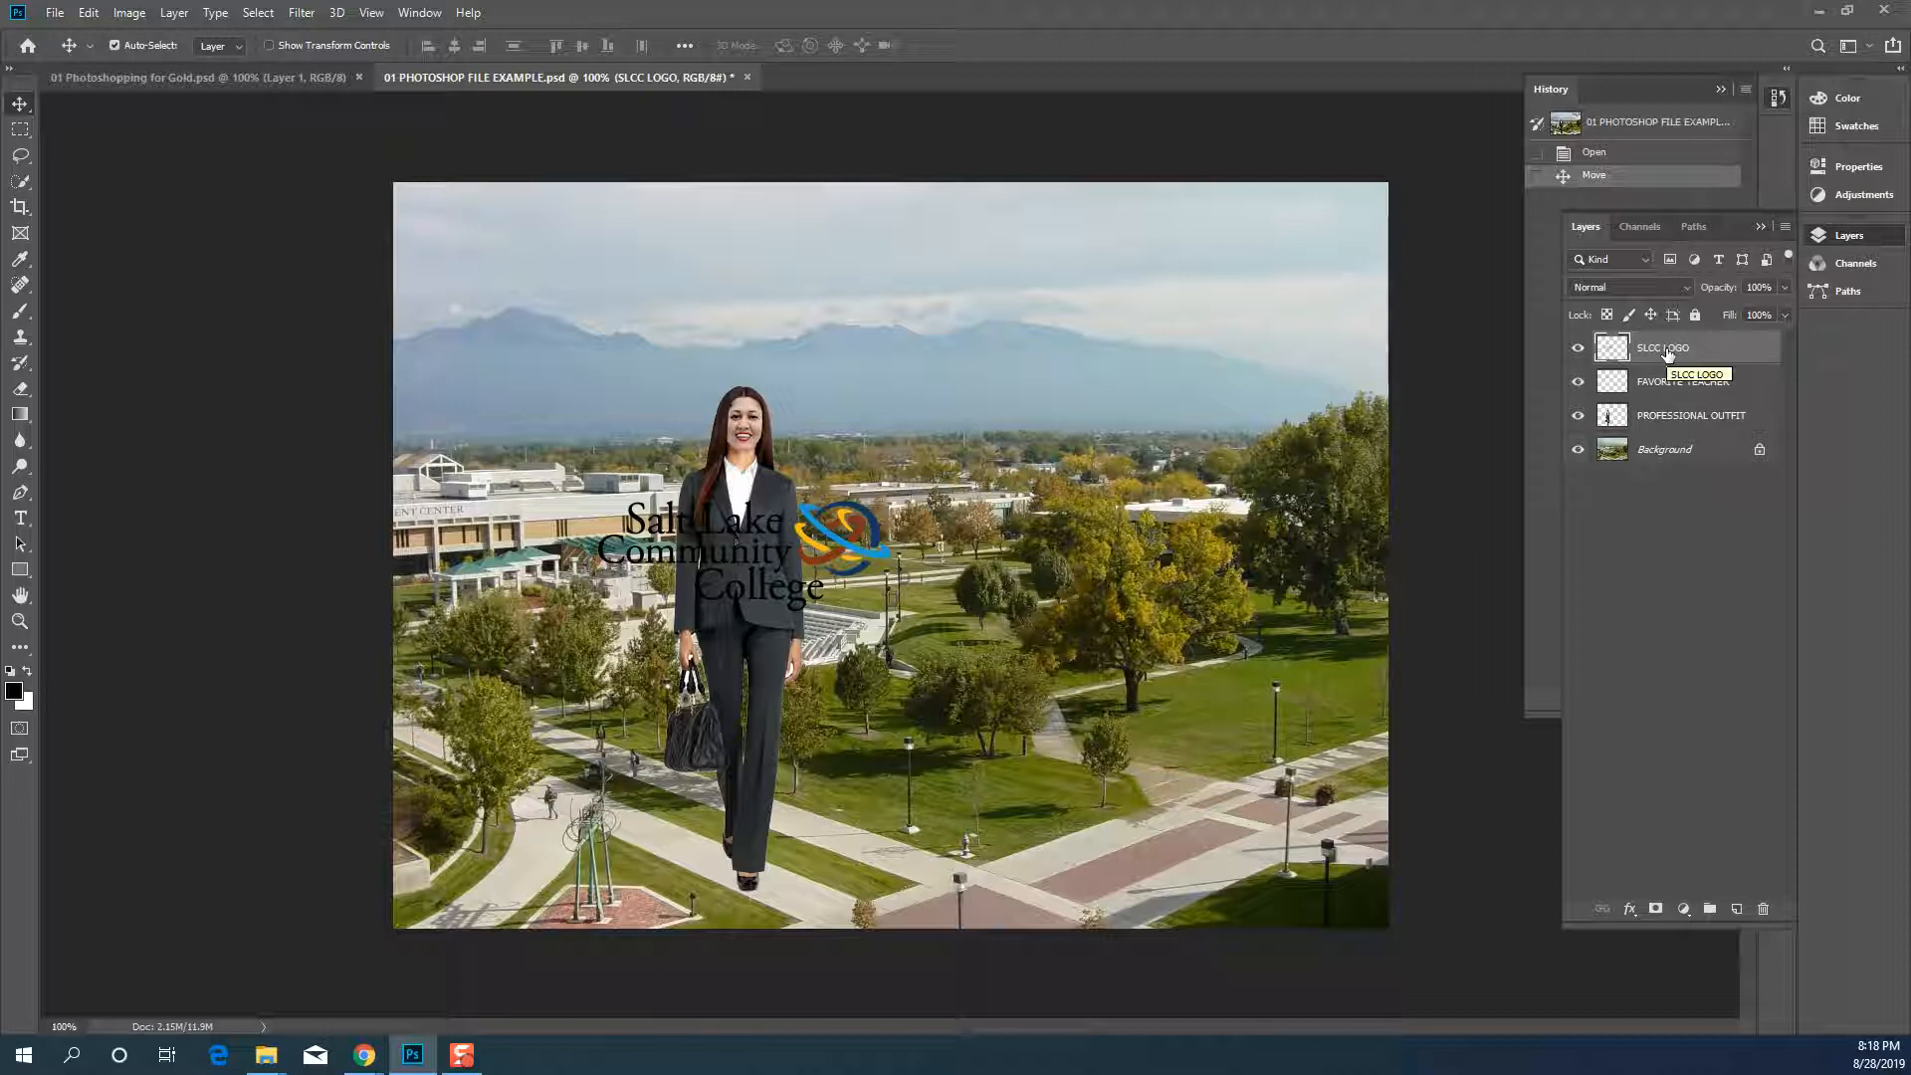
# Move the logo up over the woman's face and reorder its layer to sit between PROFESSIONAL OUTFIT and Background
pyautogui.moveTo(1667, 354); pyautogui.dragTo(1664, 402)
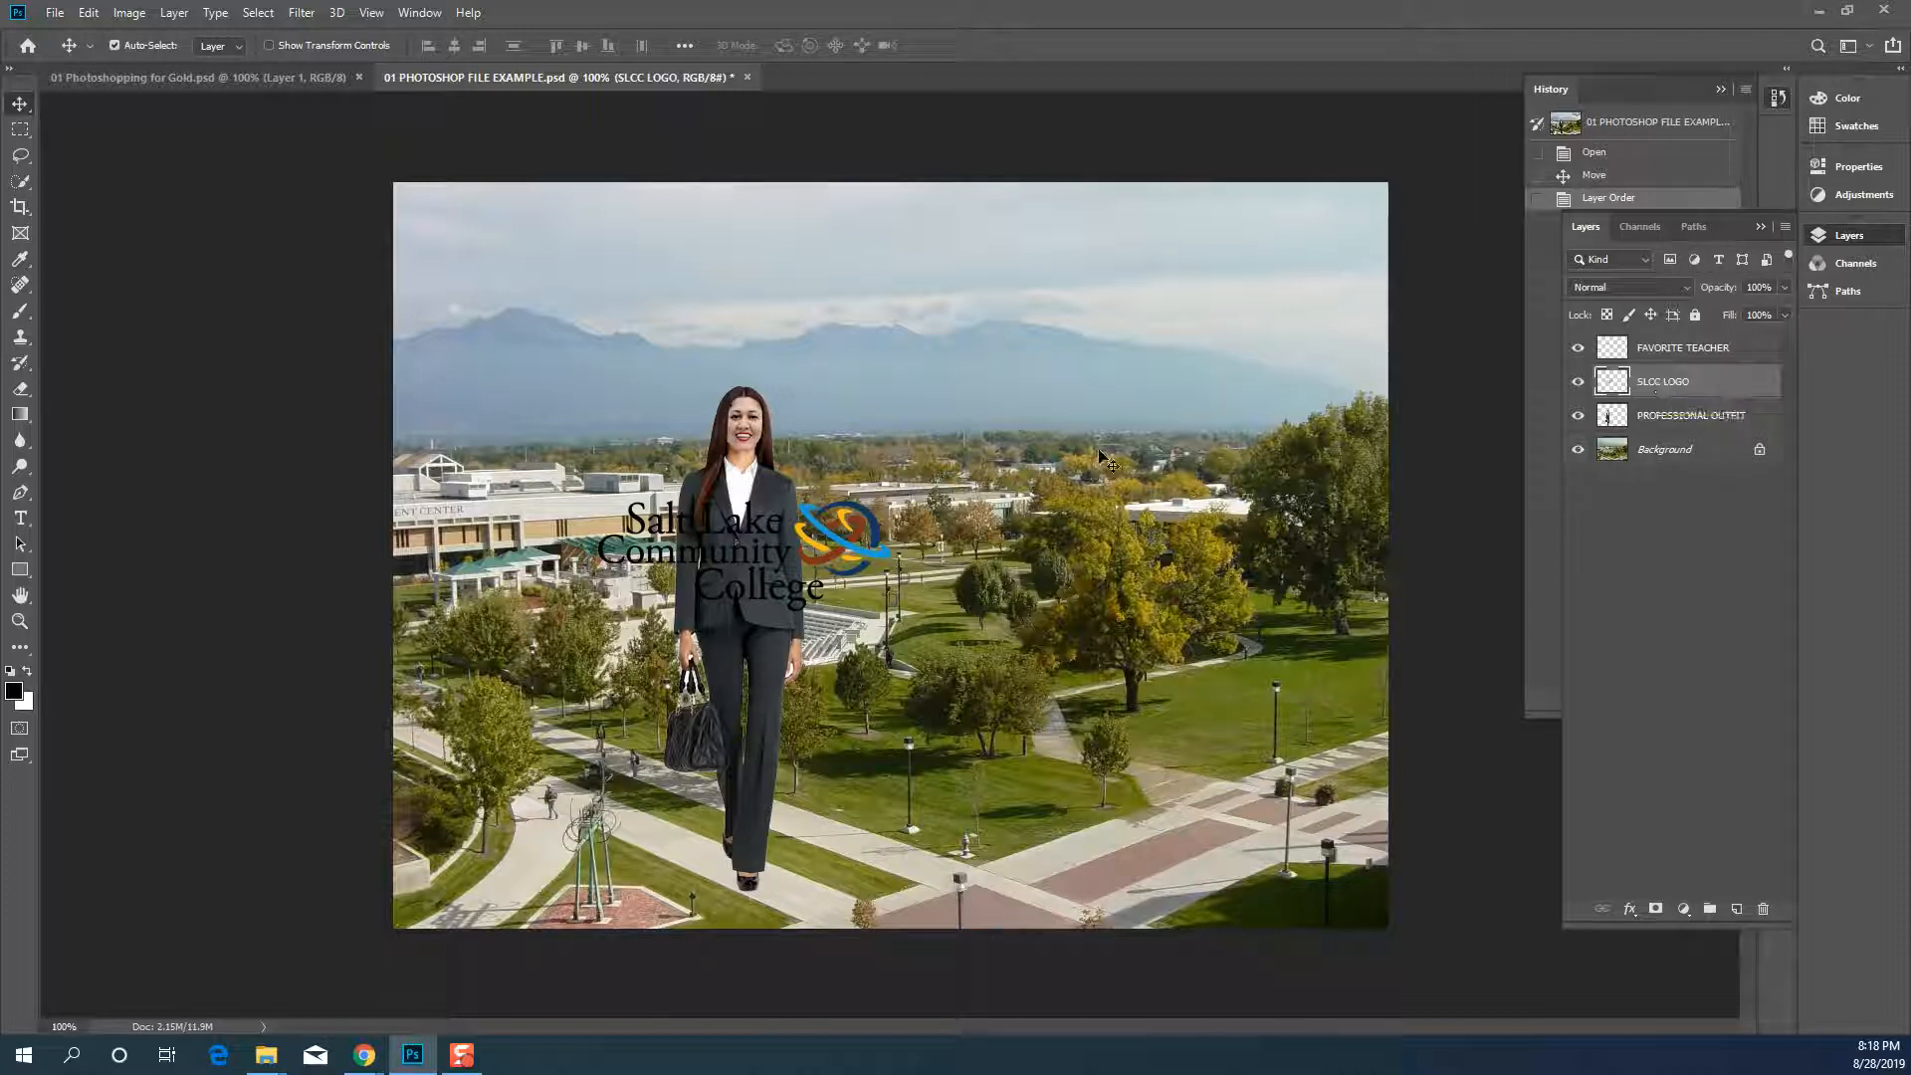
pyautogui.moveTo(856, 552); pyautogui.dragTo(858, 446)
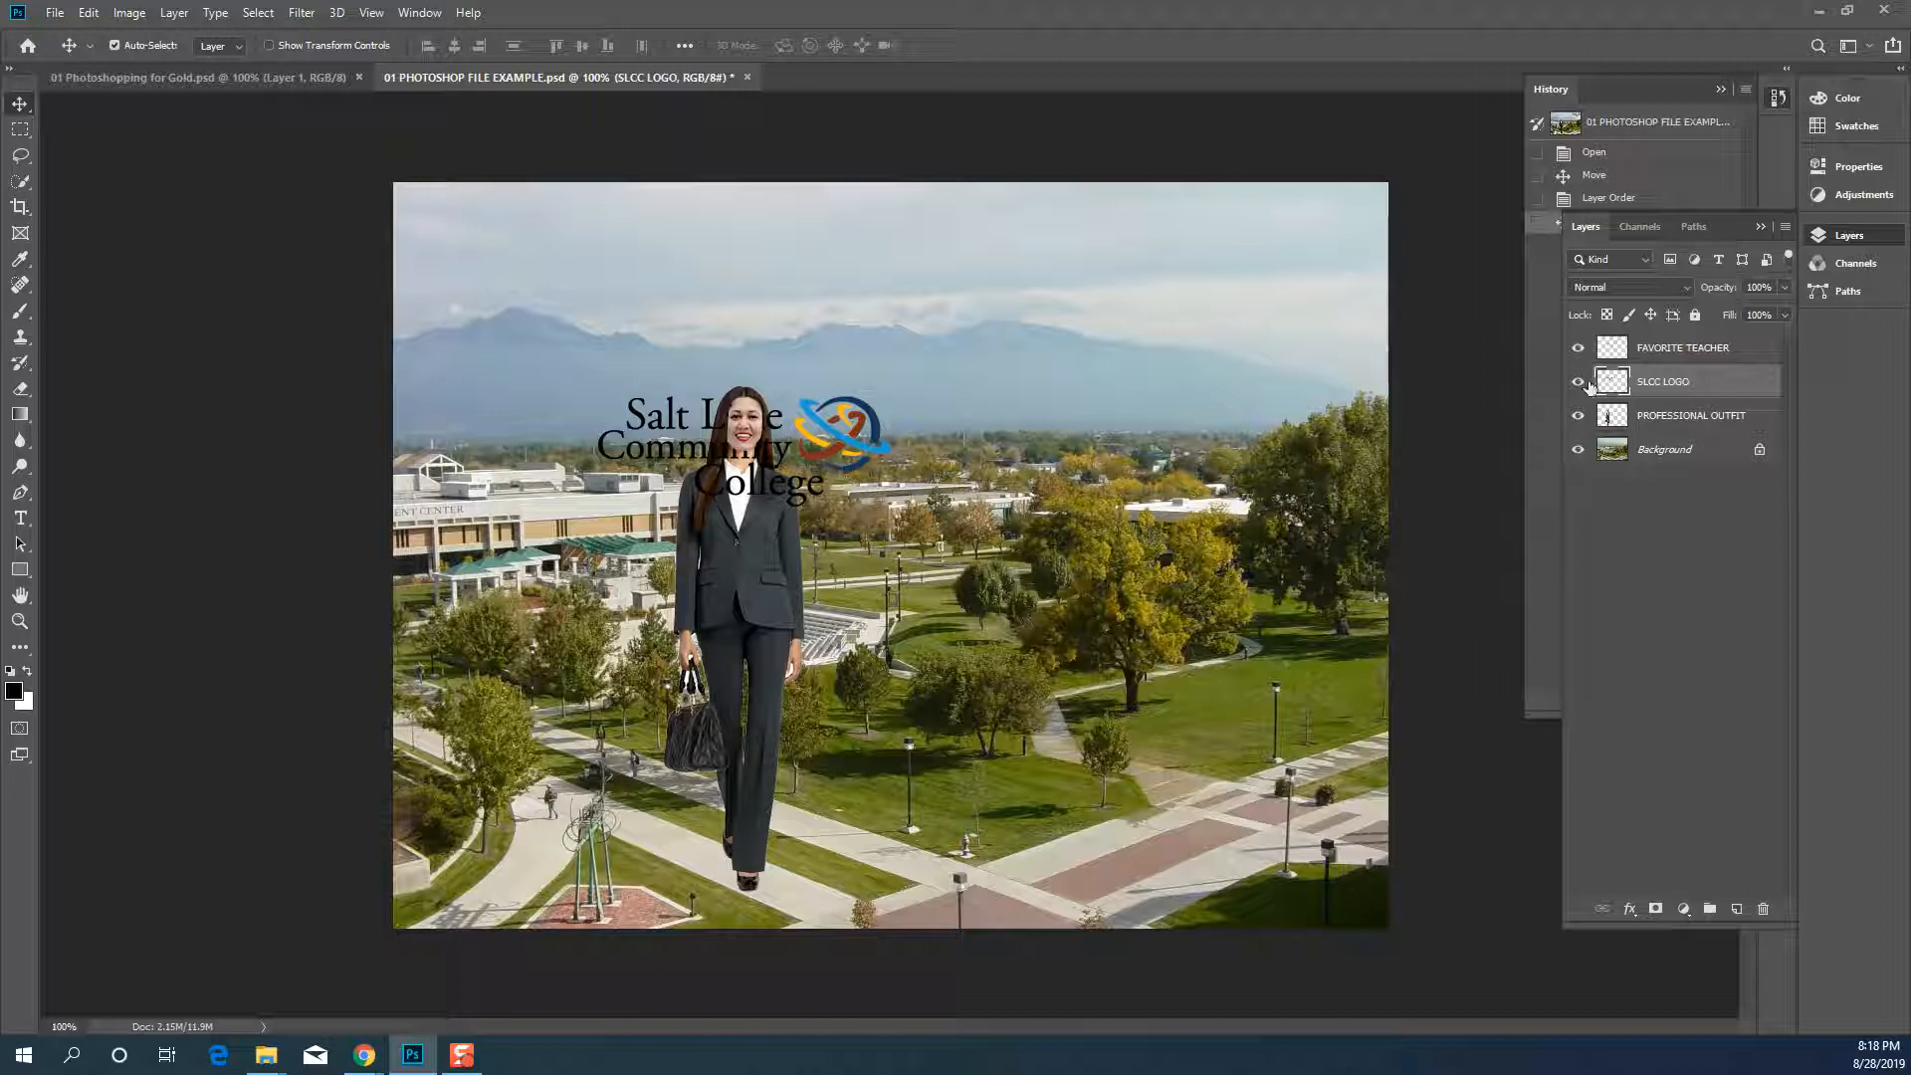
pyautogui.moveTo(1648, 390); pyautogui.dragTo(1645, 430)
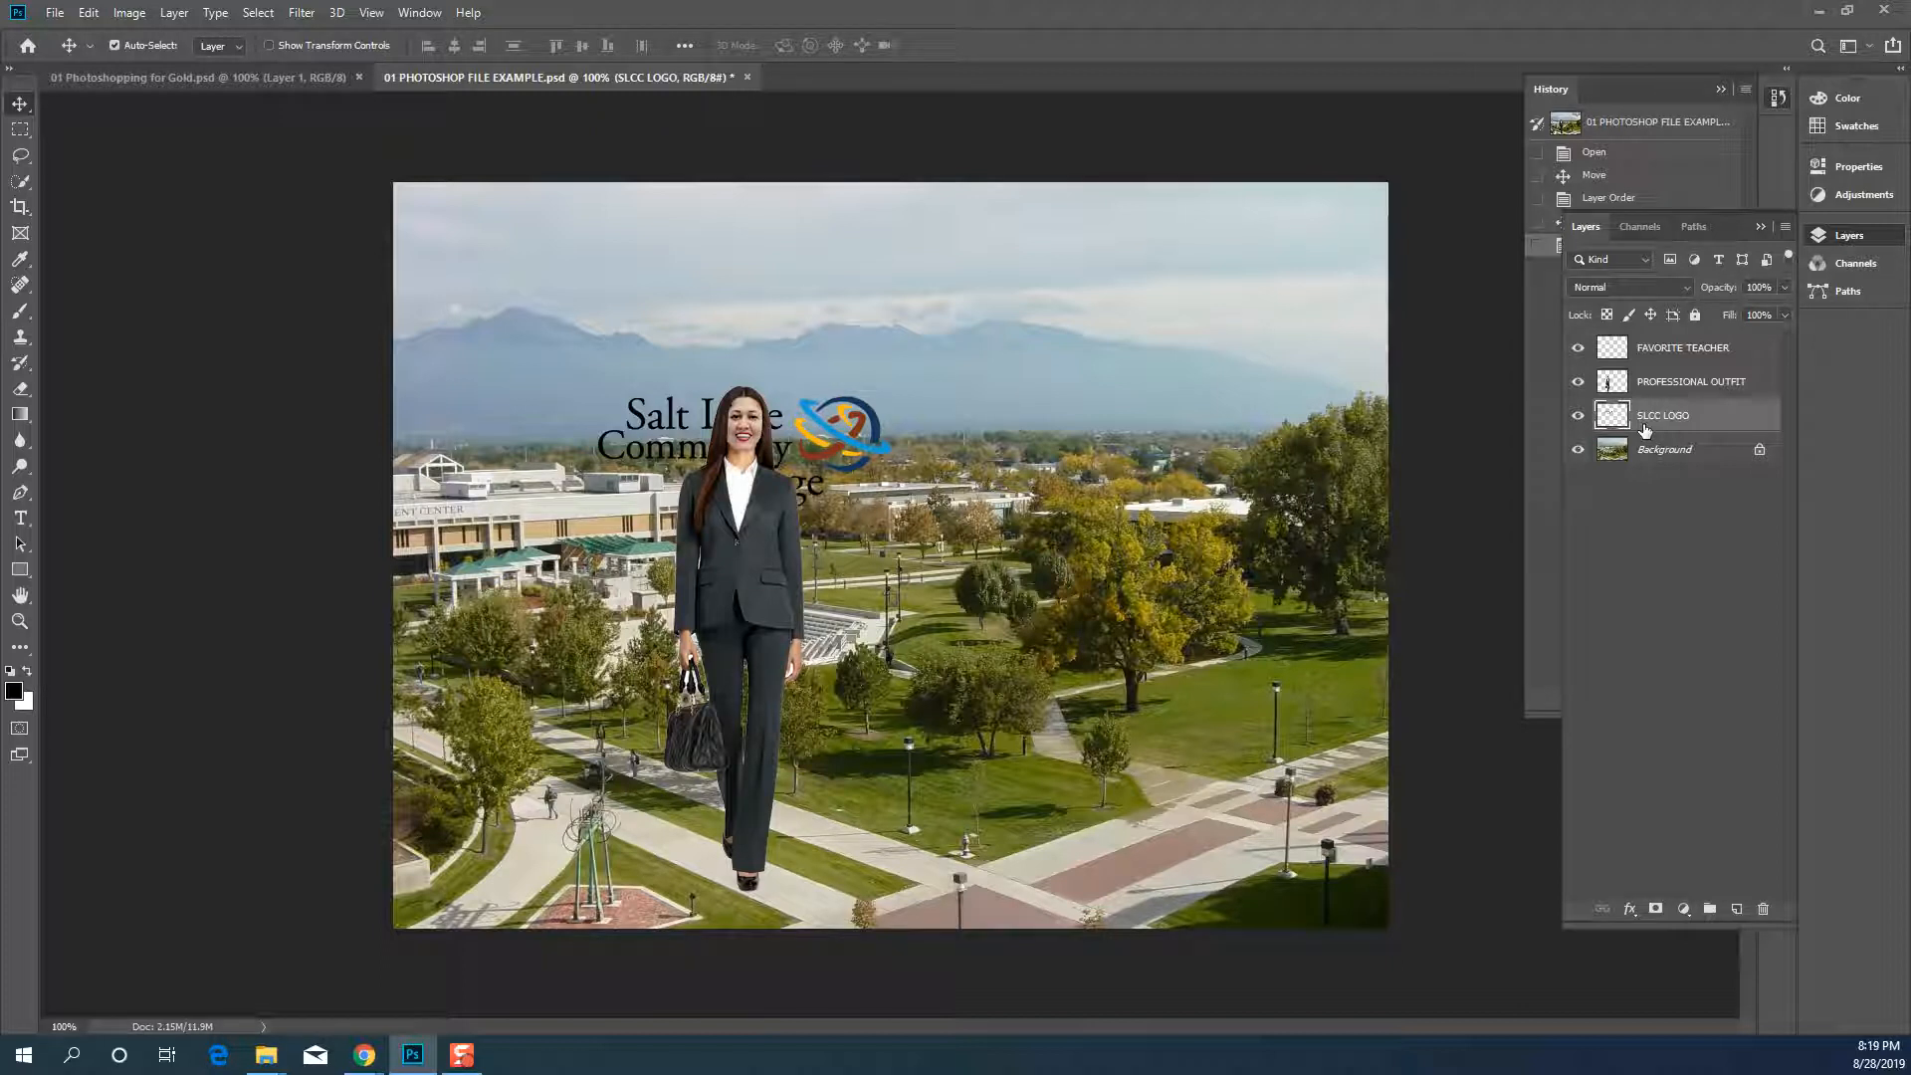
# Select the FAVORITE TEACHER layer, and hide and reshow it together with the PROFESSIONAL OUTFIT and SLCC LOGO layers
pyautogui.click(1693, 362)
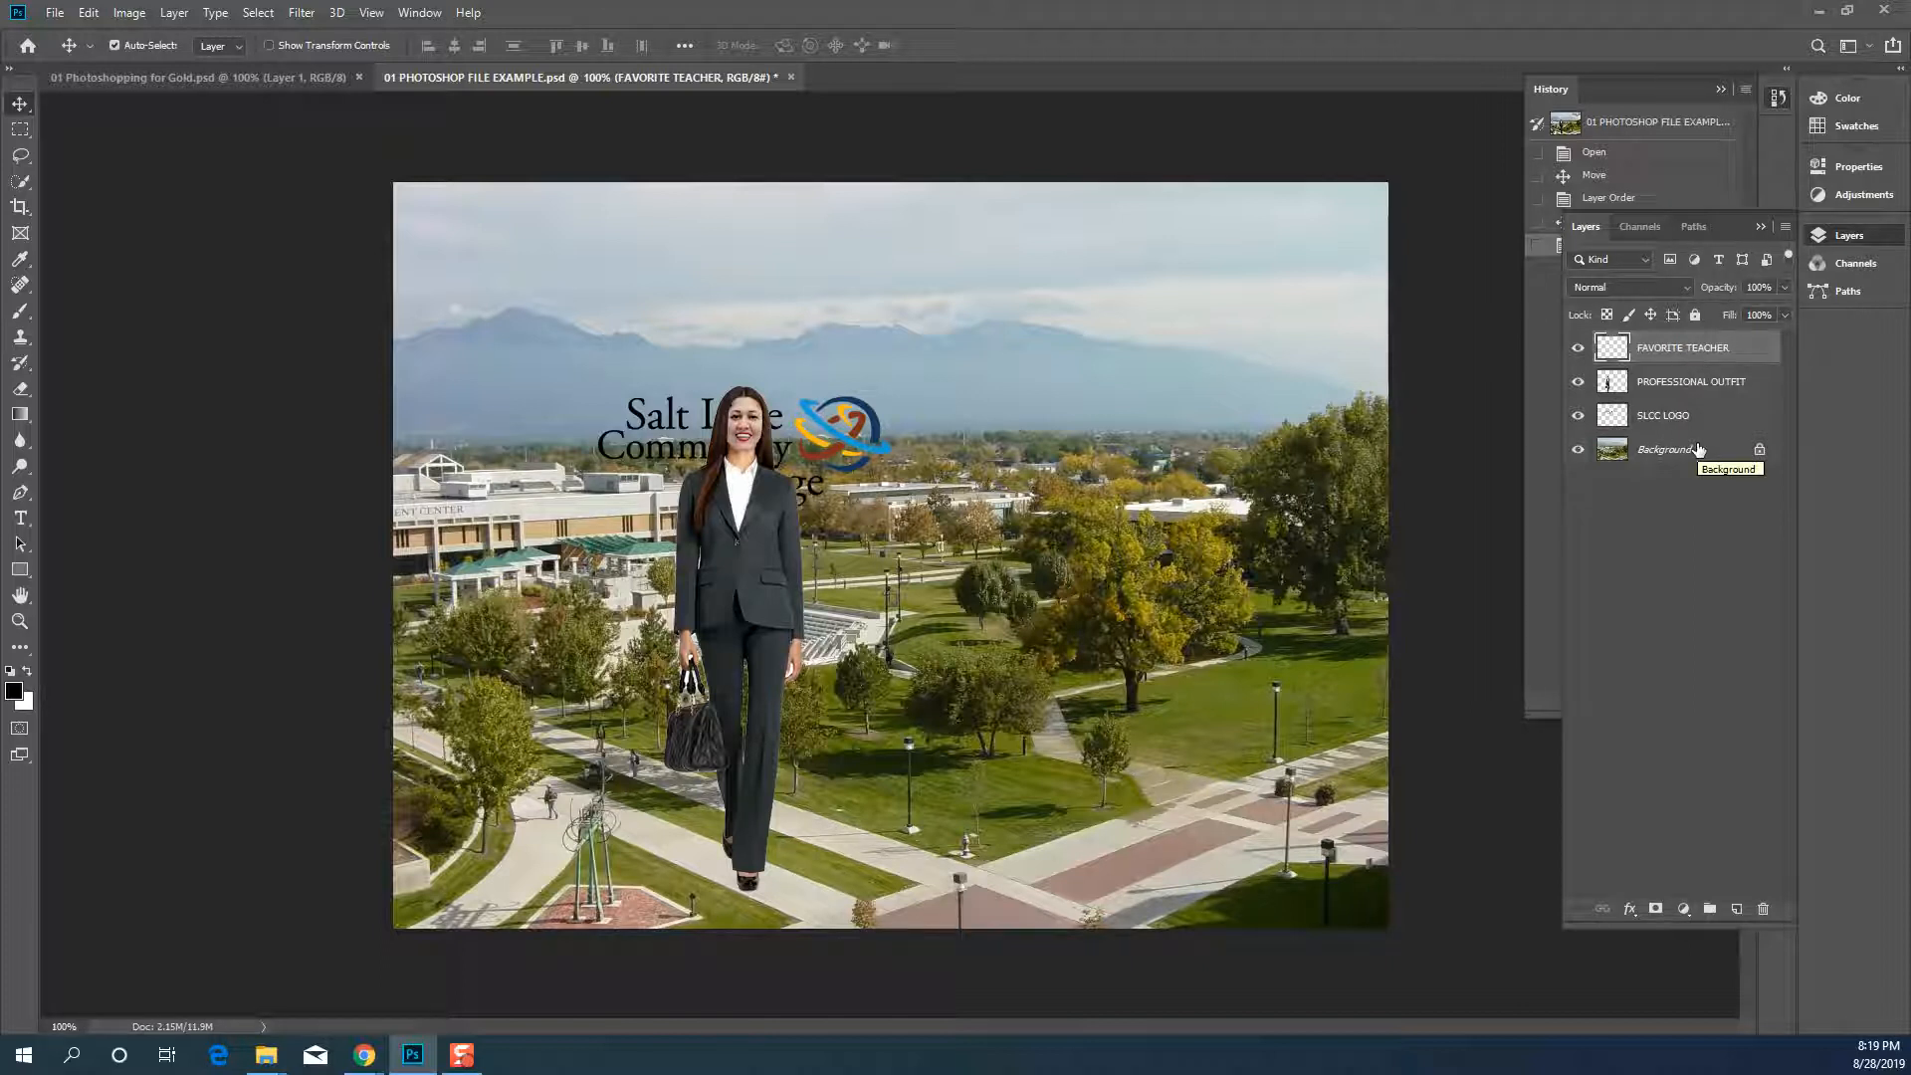
pyautogui.click(1578, 347)
pyautogui.click(1577, 382)
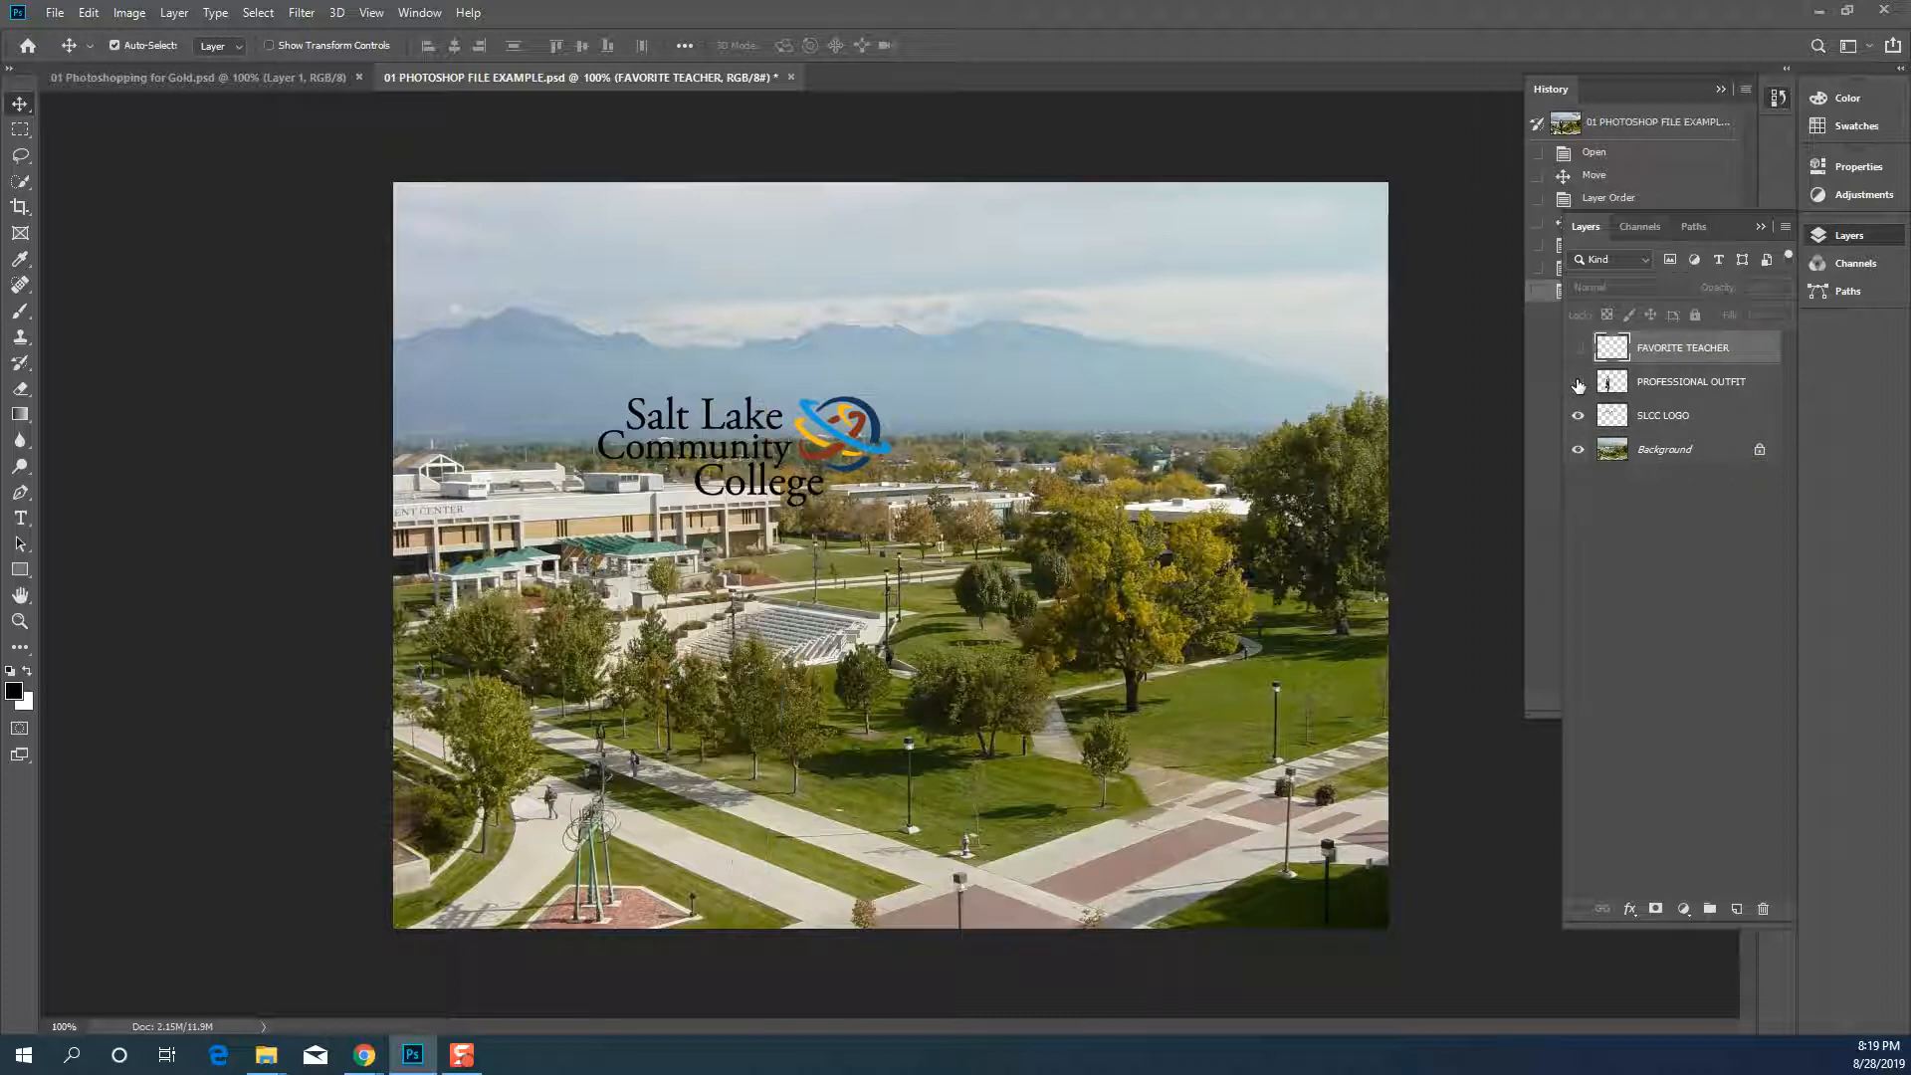
pyautogui.click(1577, 415)
pyautogui.click(1577, 382)
pyautogui.click(1578, 347)
pyautogui.click(1577, 415)
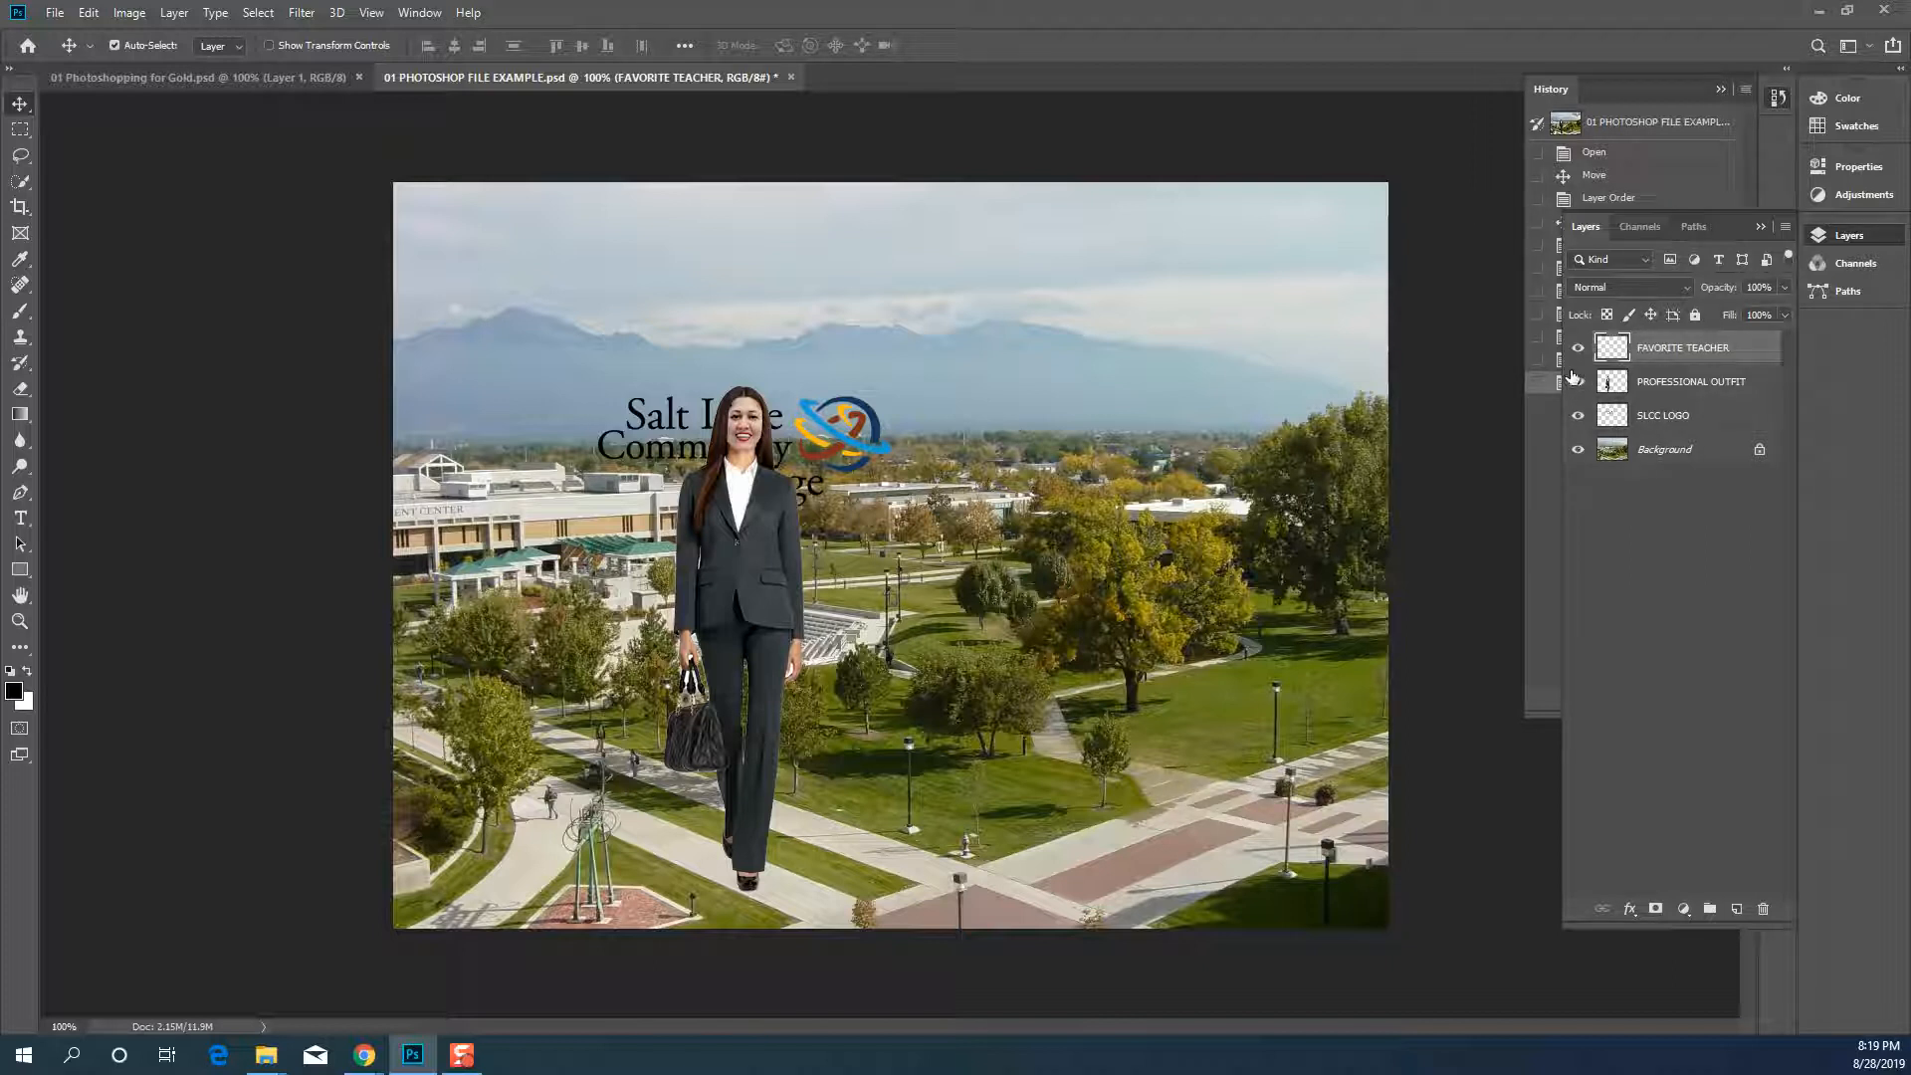
# Isolate the Background by hiding the three layers above it, and restore them one by one from the uppermost down
pyautogui.click(1578, 347)
pyautogui.click(1577, 382)
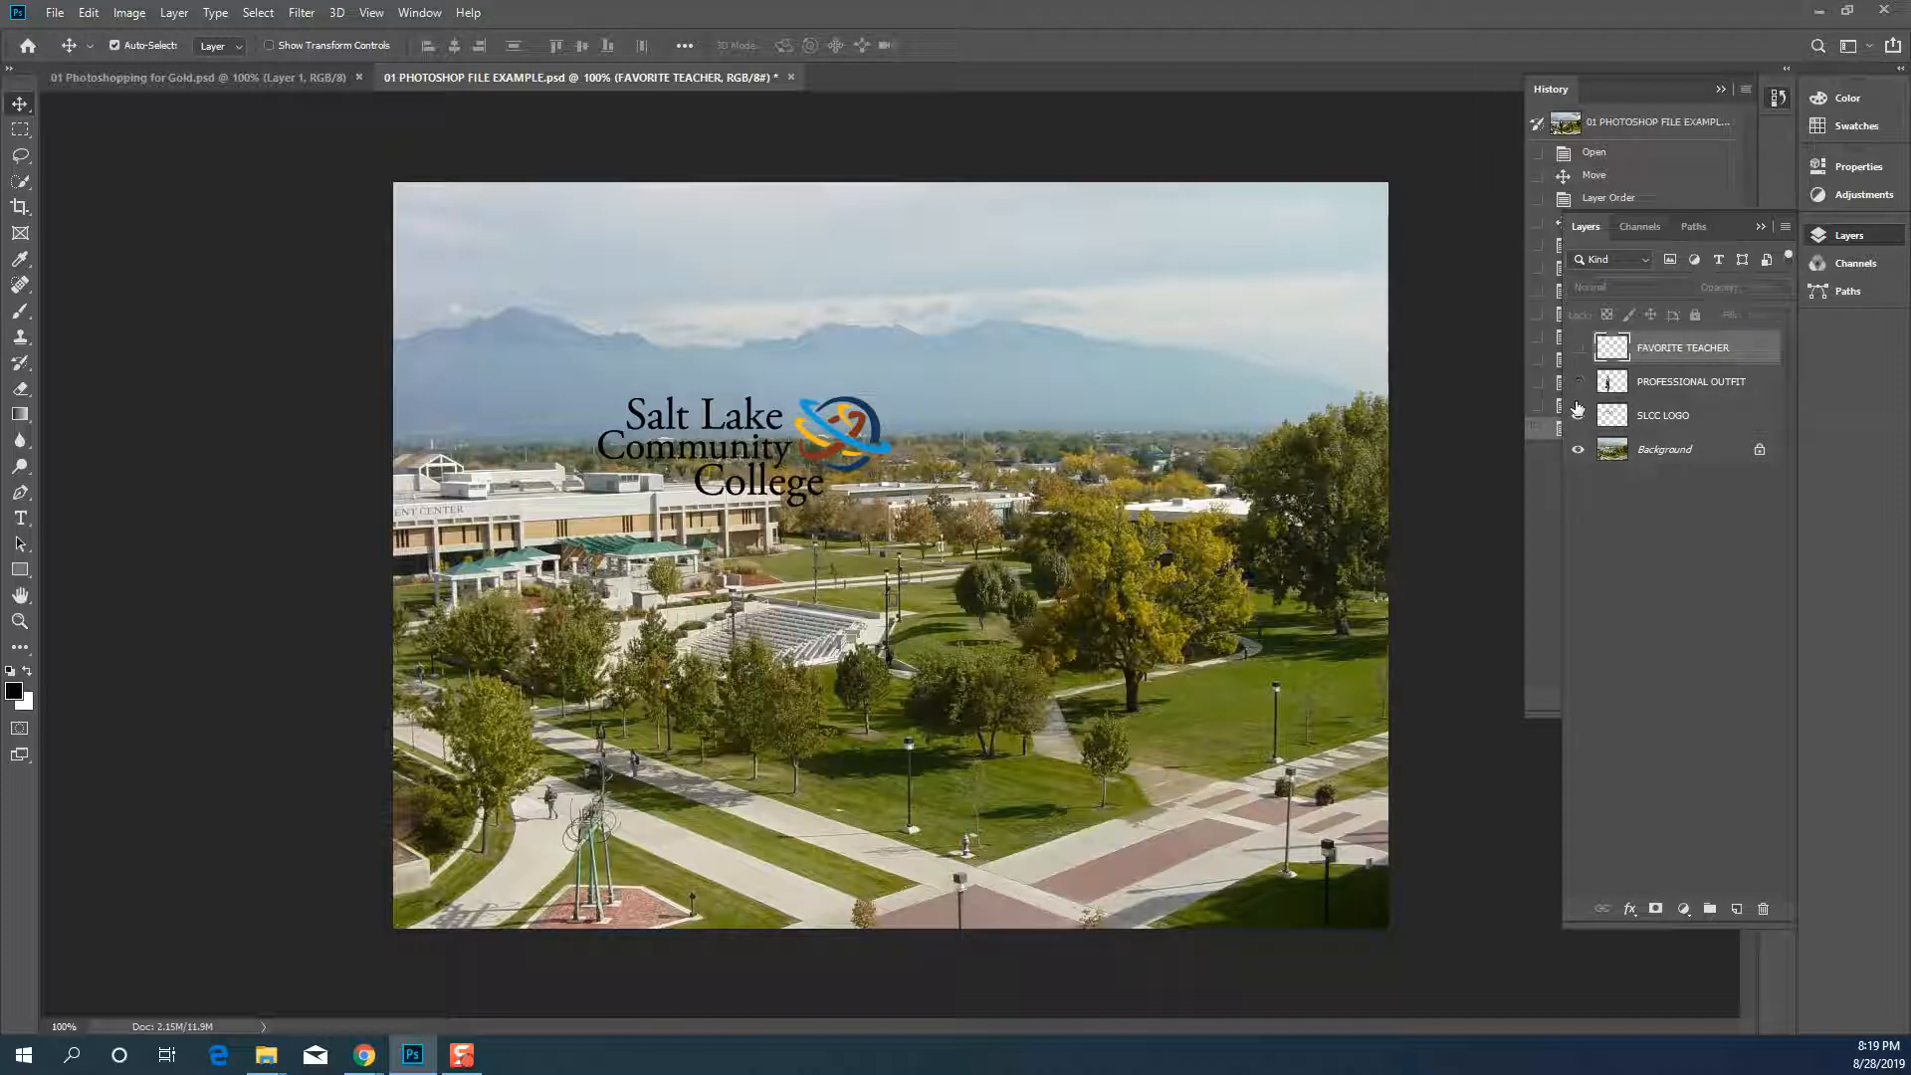
pyautogui.click(1577, 415)
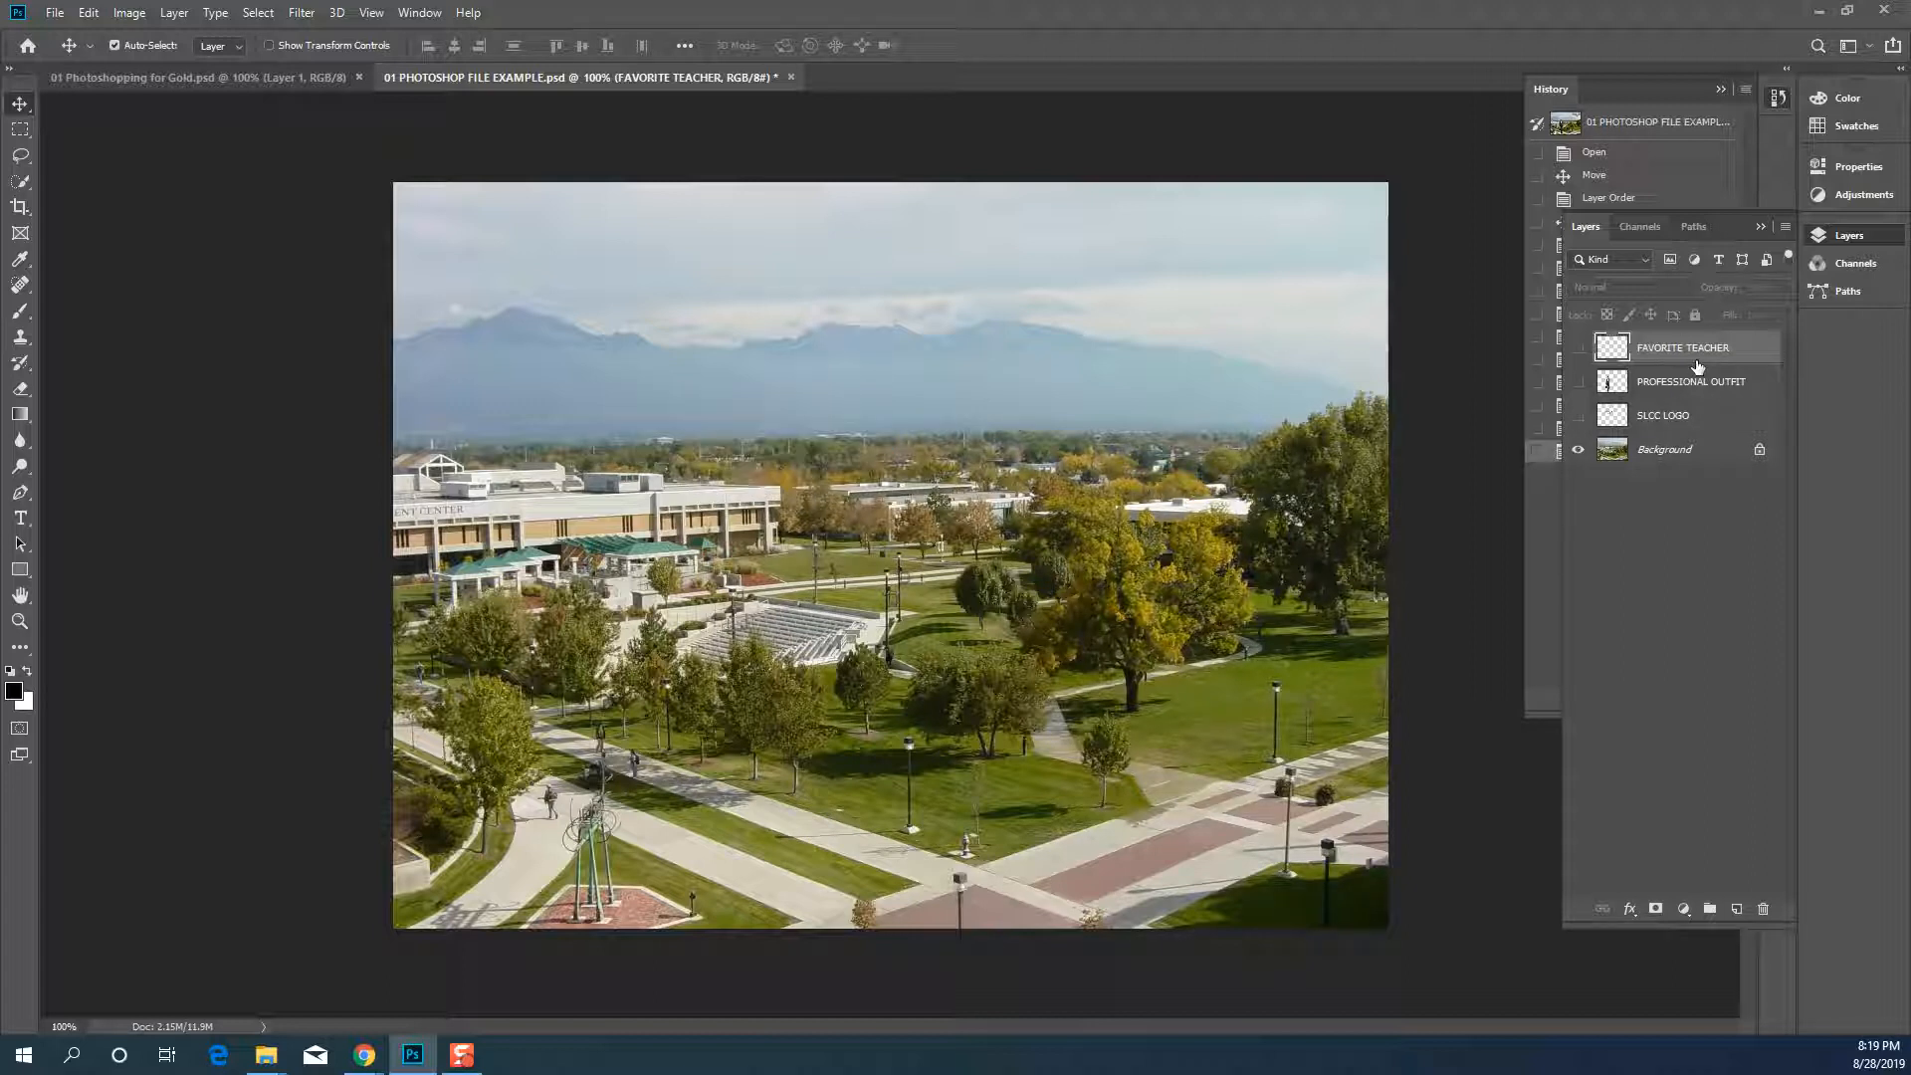
pyautogui.click(1577, 347)
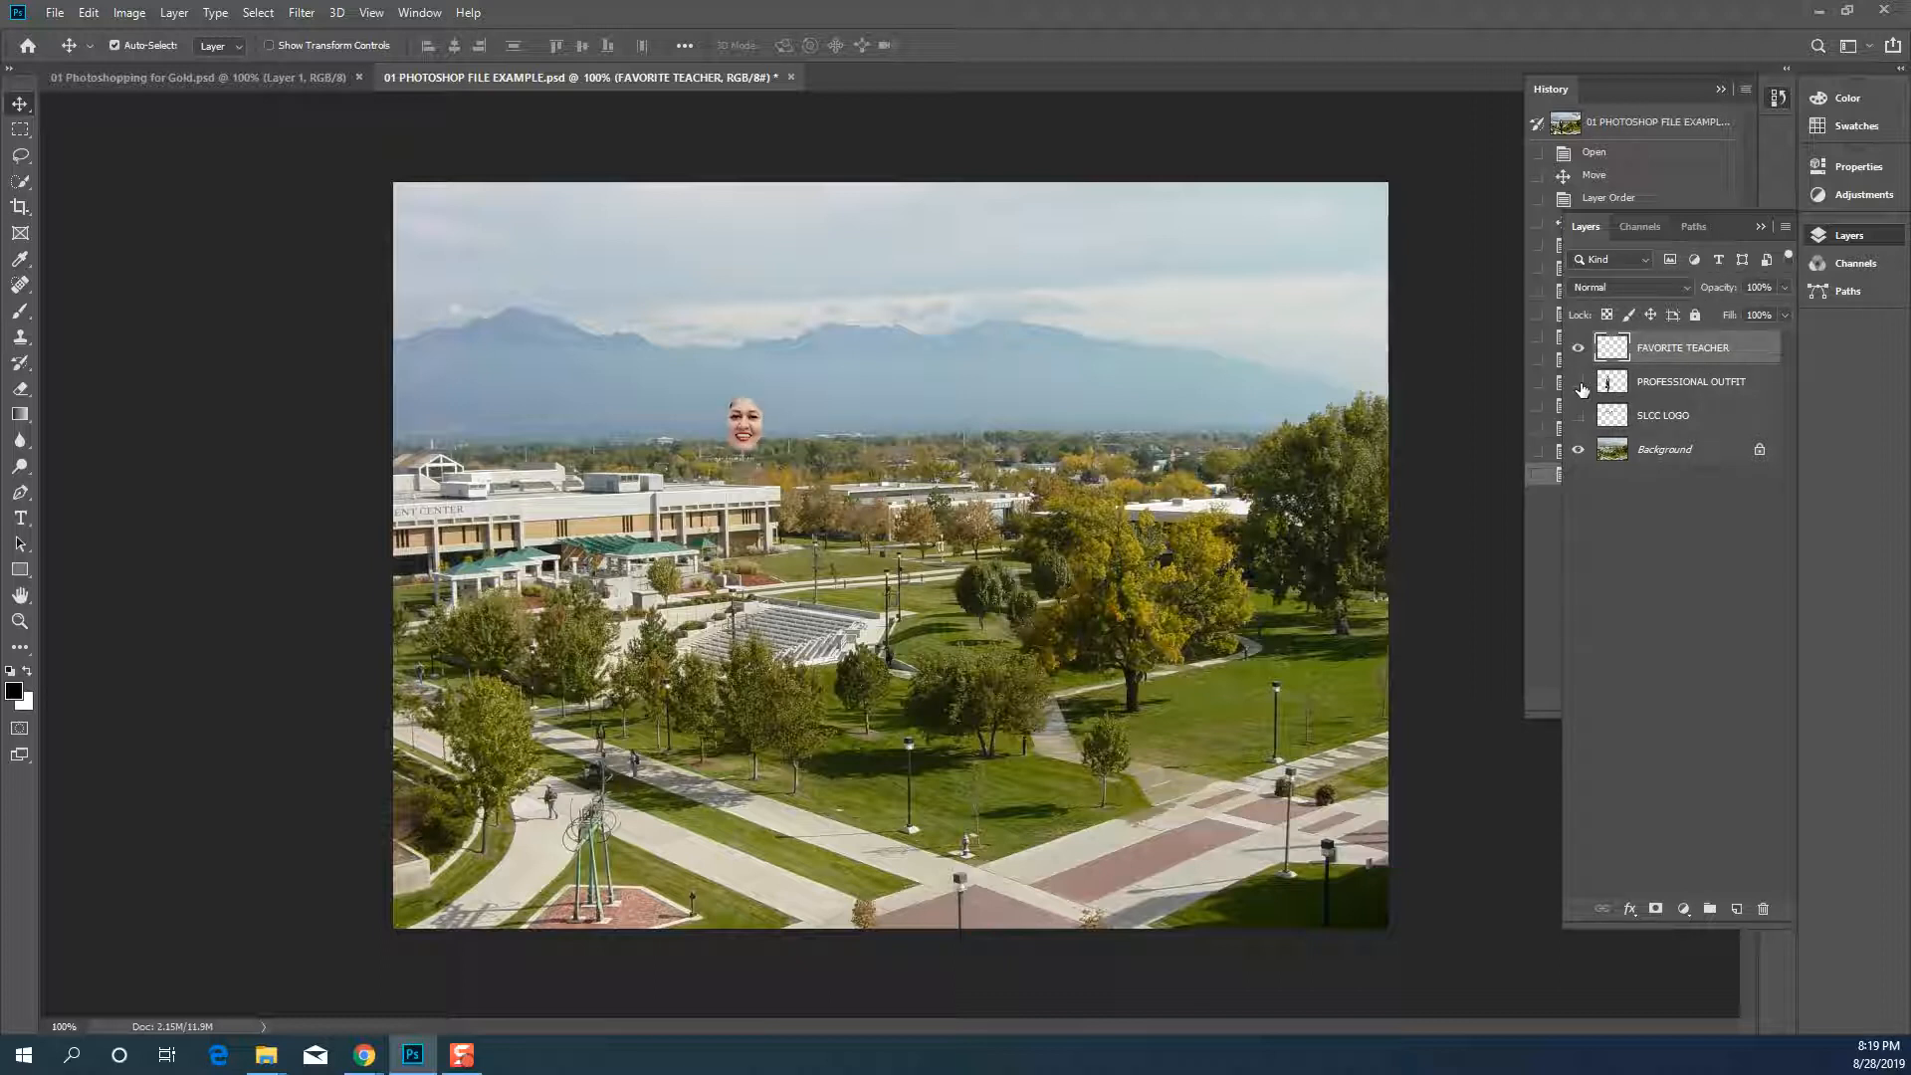
pyautogui.click(1577, 382)
pyautogui.click(1578, 415)
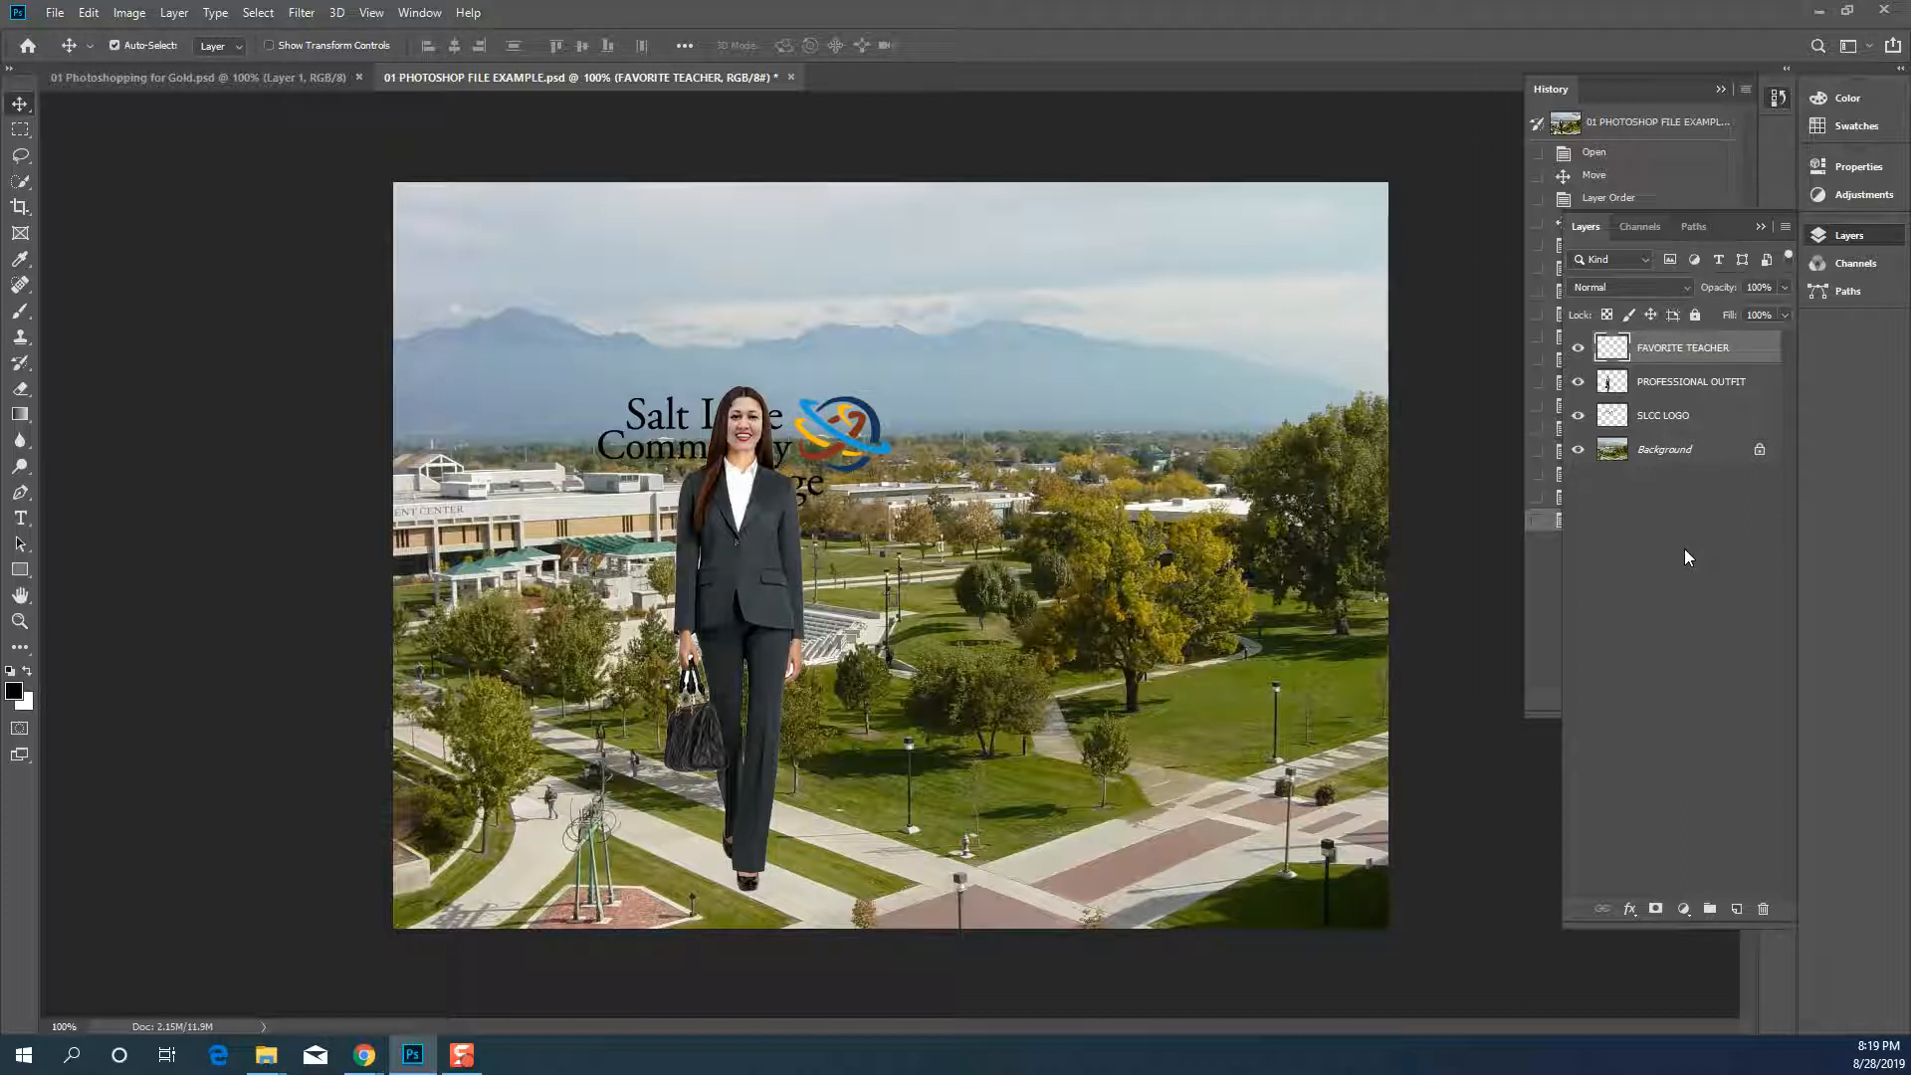
# Hide the three layers above Background and try to move the hidden face and outfit on the canvas
pyautogui.click(1577, 347)
pyautogui.click(1577, 381)
pyautogui.click(1577, 415)
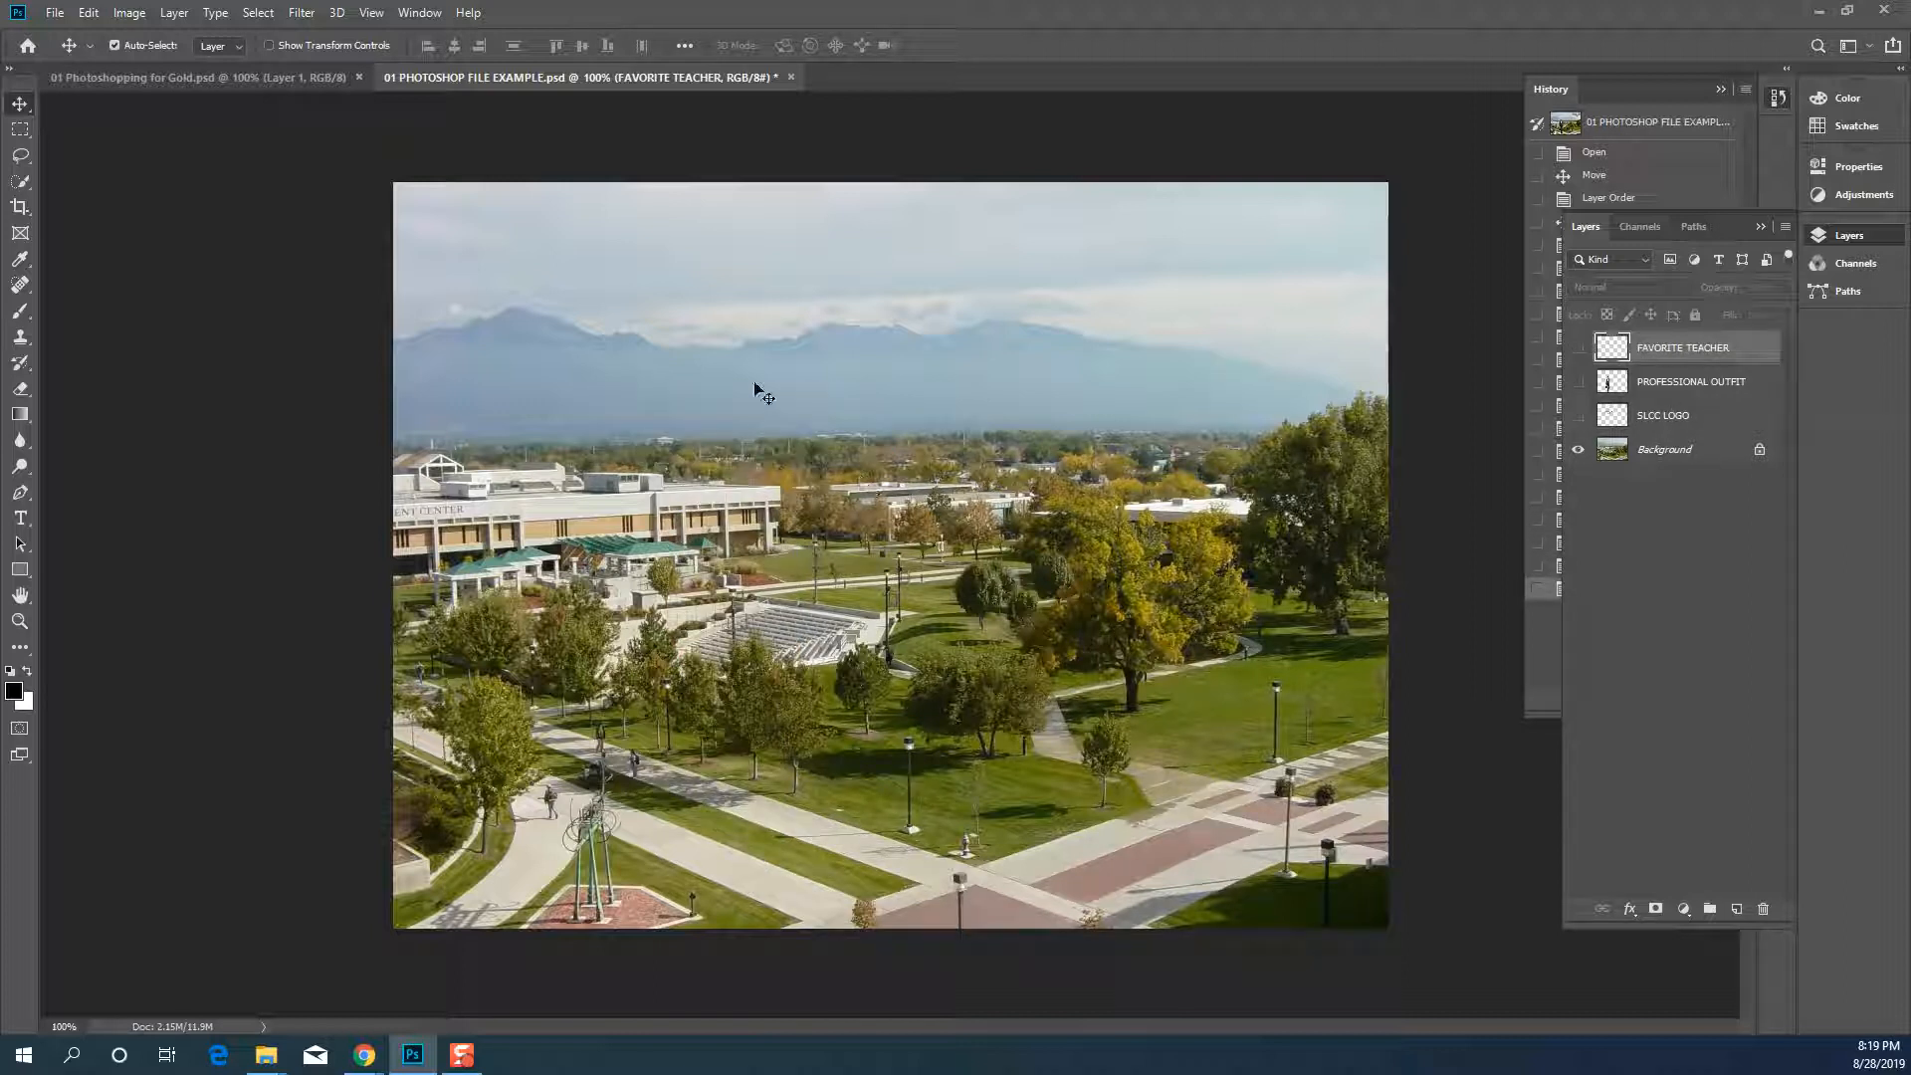
pyautogui.moveTo(769, 423); pyautogui.dragTo(1076, 359)
pyautogui.moveTo(752, 465); pyautogui.dragTo(396, 634)
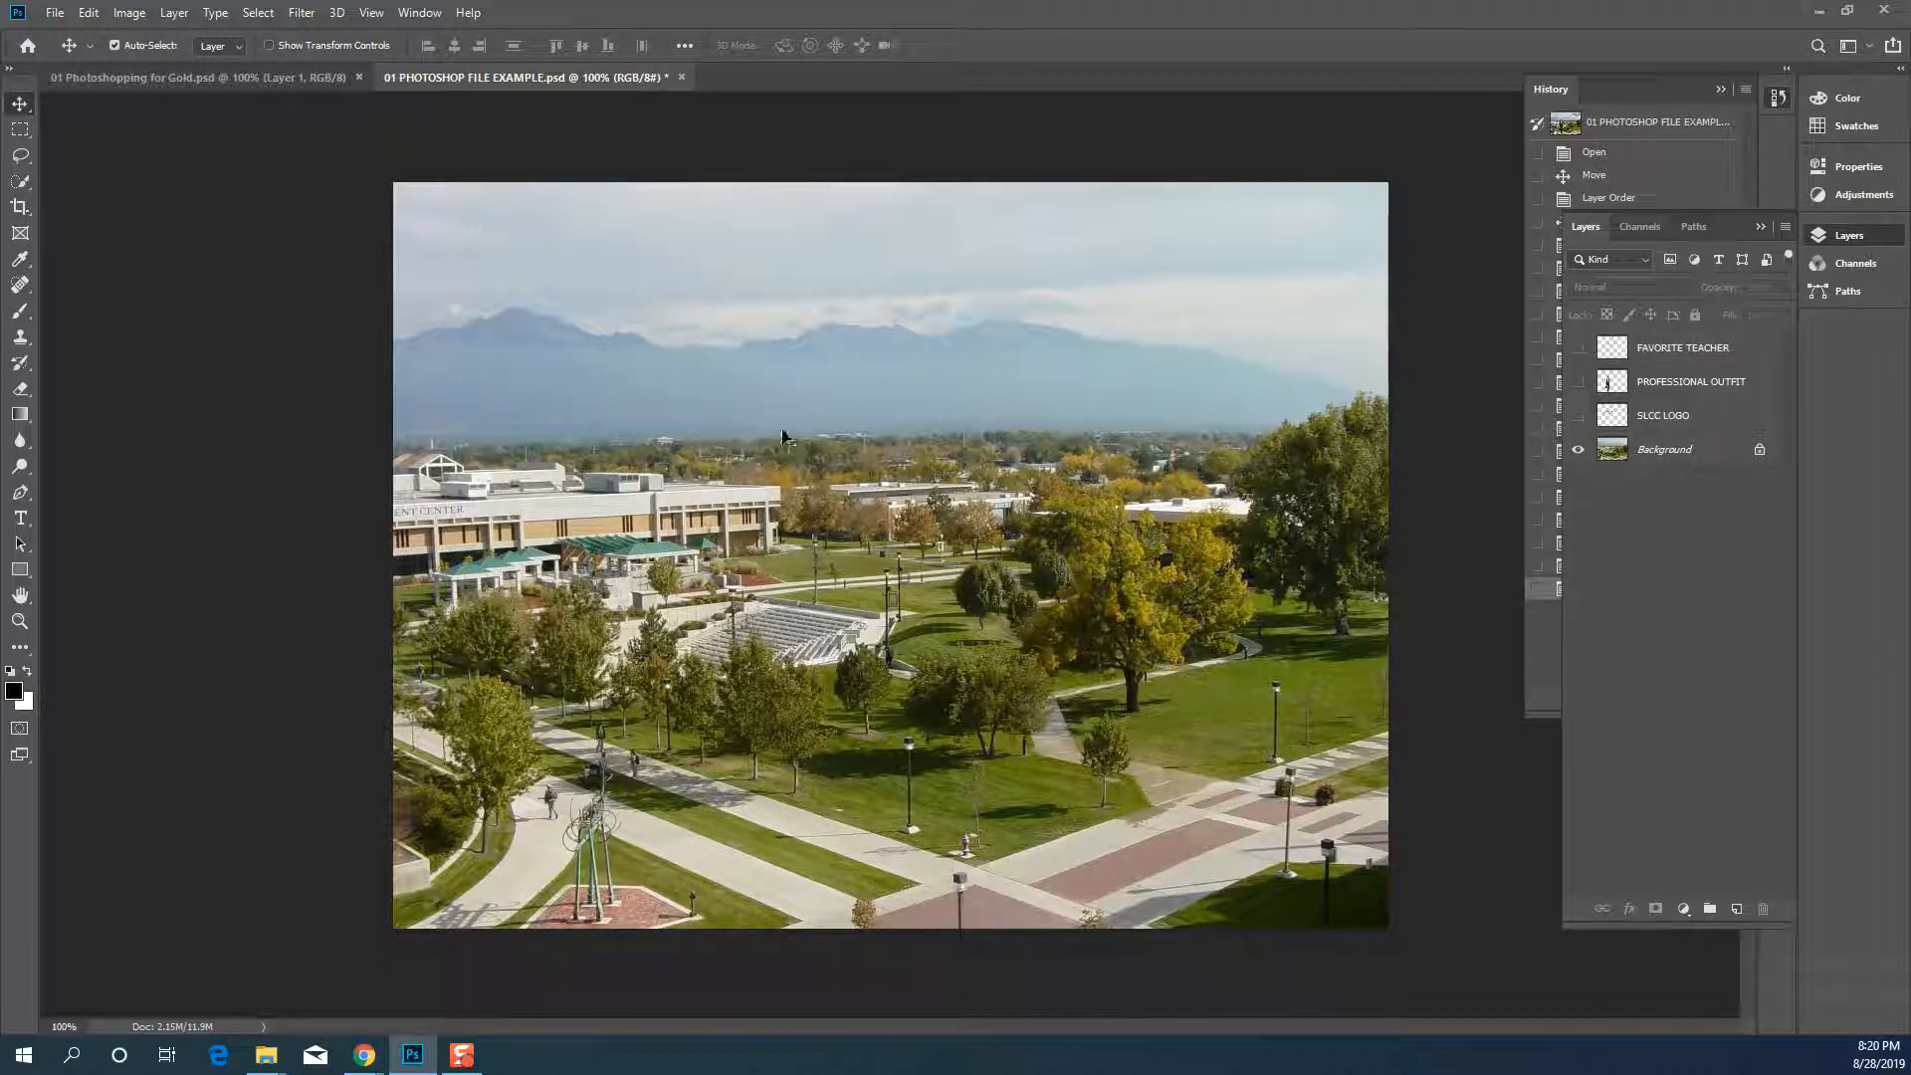
# Show the FAVORITE TEACHER and PROFESSIONAL OUTFIT layers, and shift the face slightly up and left of the woman's head
pyautogui.click(1578, 347)
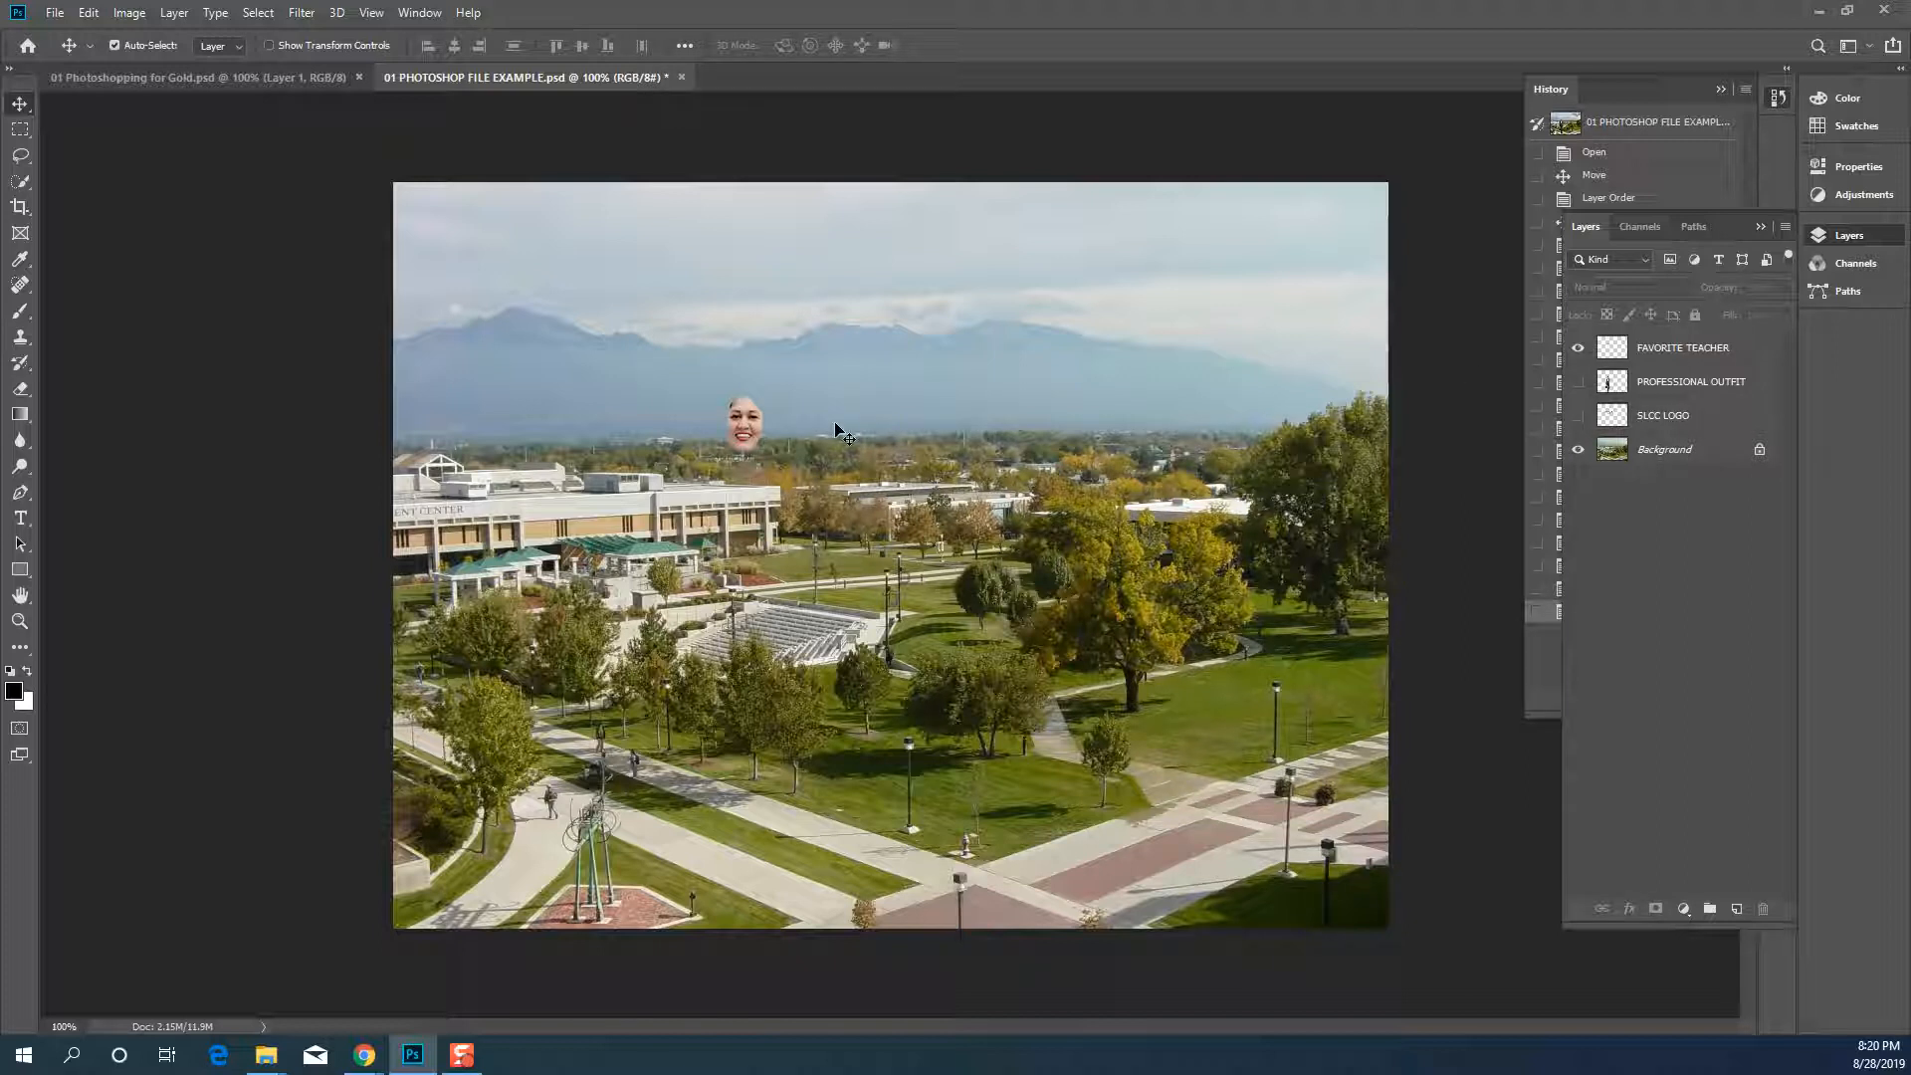
pyautogui.moveTo(746, 423)
pyautogui.mouseDown()
pyautogui.moveTo(1000, 383)
pyautogui.moveTo(712, 410)
pyautogui.mouseUp()
pyautogui.click(1578, 381)
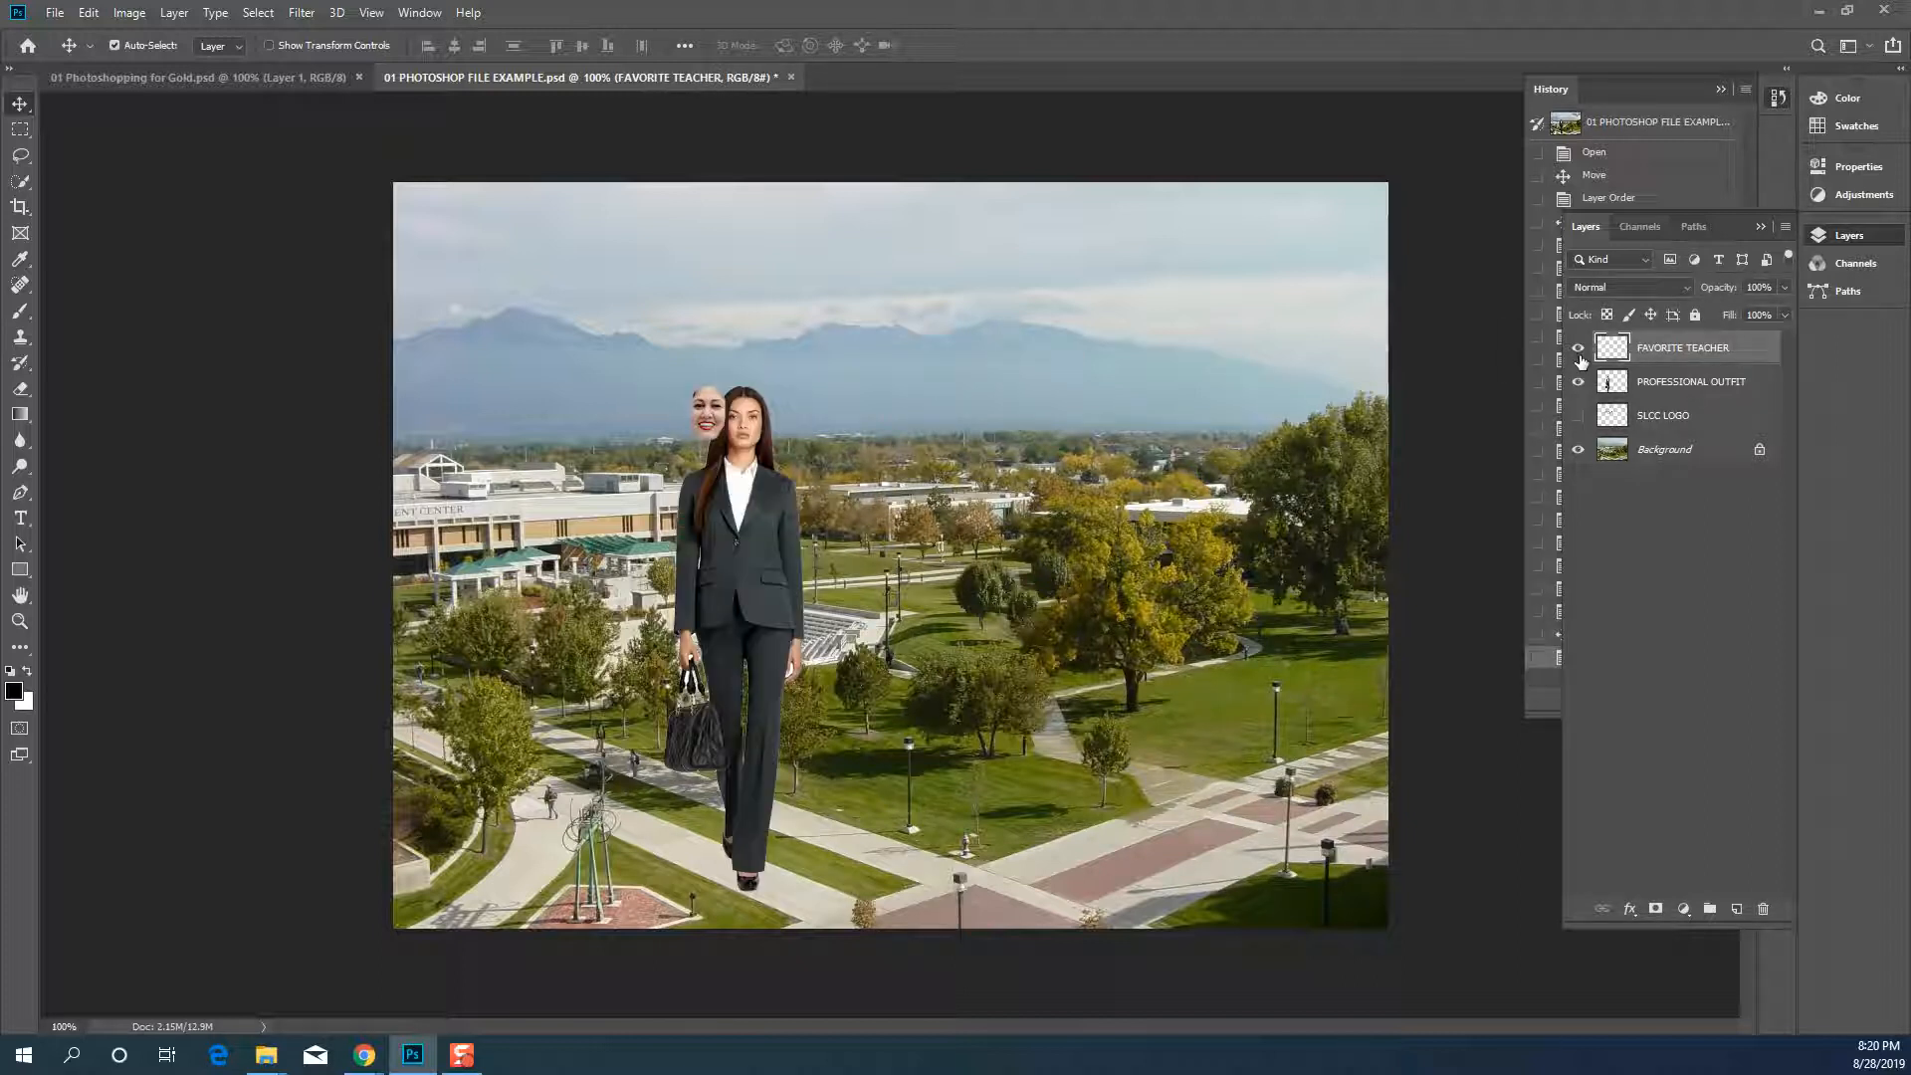
# Hide the FAVORITE TEACHER layer and move the PROFESSIONAL OUTFIT figure slightly up and to the right
pyautogui.click(1579, 349)
pyautogui.click(1642, 382)
pyautogui.moveTo(746, 558); pyautogui.dragTo(804, 543)
# Try to move the hidden FAVORITE TEACHER layer, and move the PROFESSIONAL OUTFIT figure down and right over the walkway
pyautogui.click(1665, 350)
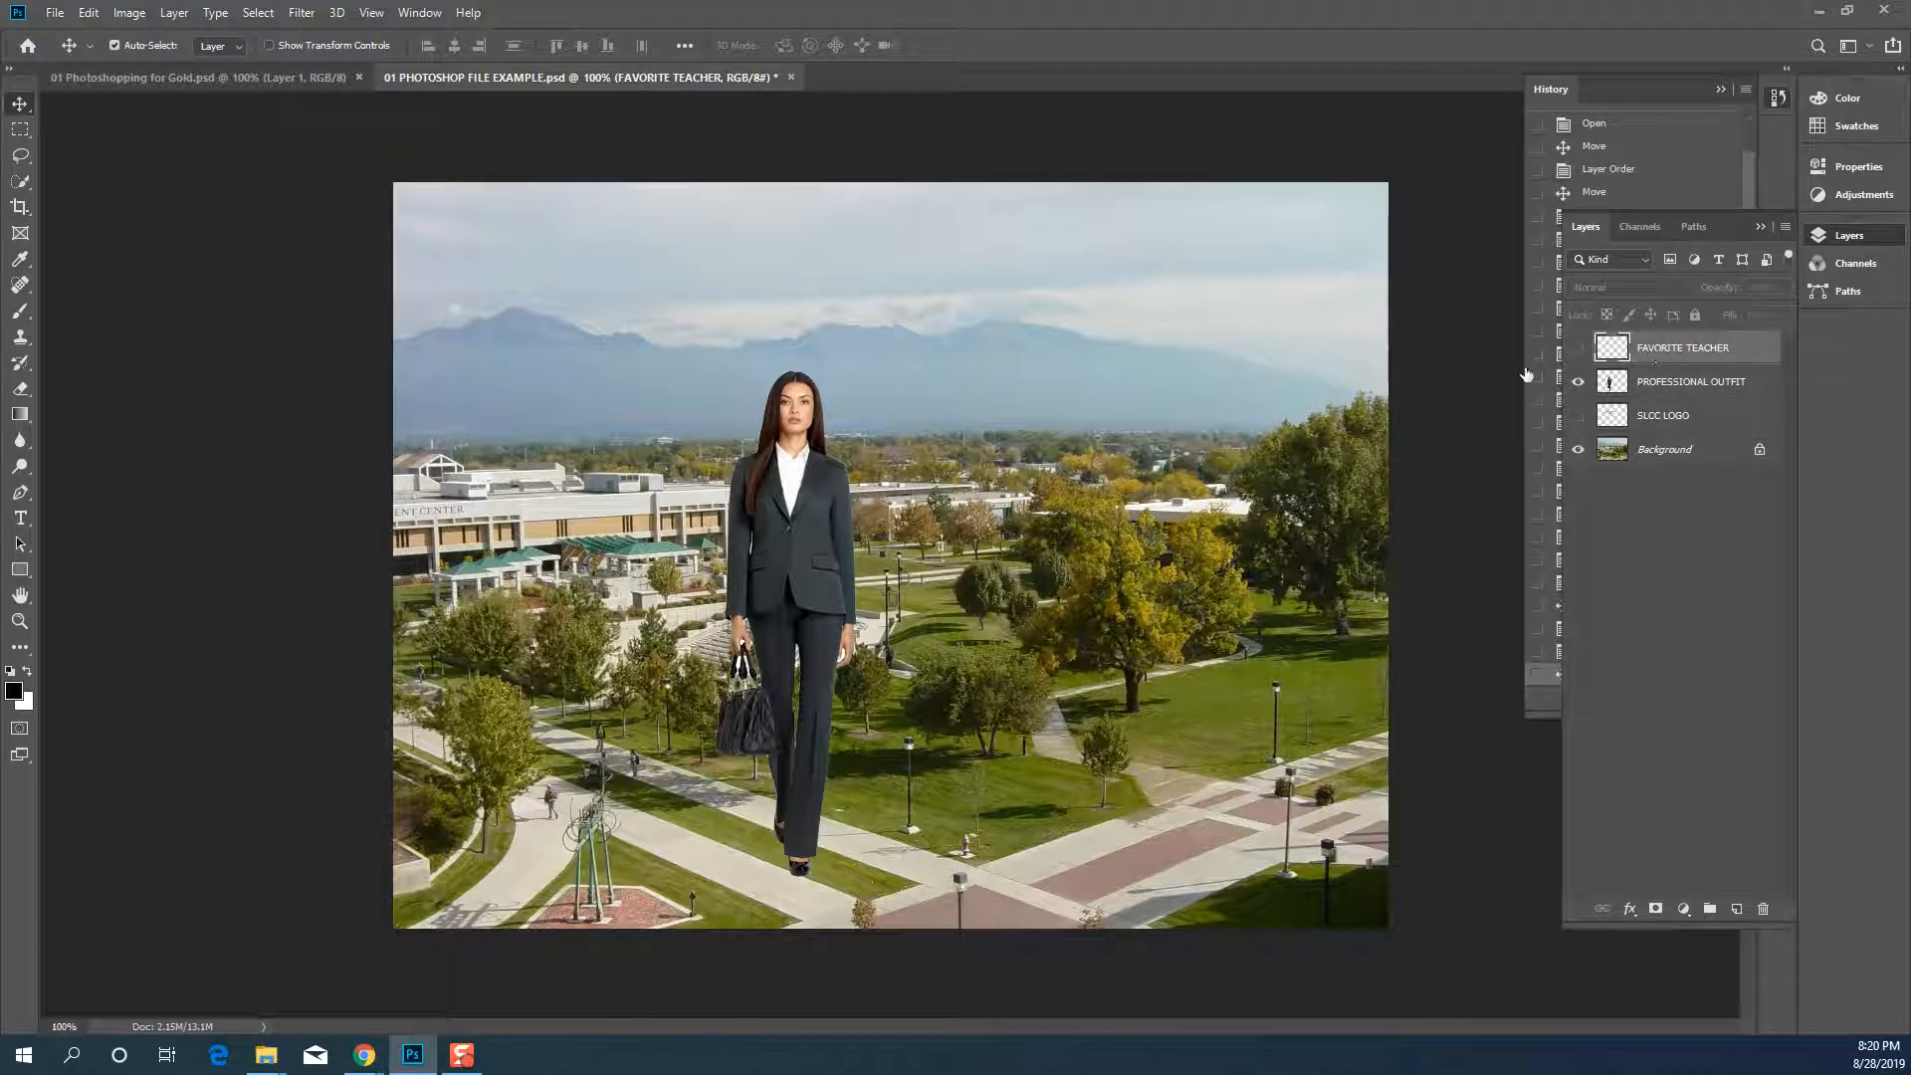
pyautogui.moveTo(935, 422); pyautogui.dragTo(1060, 476)
pyautogui.moveTo(771, 414); pyautogui.dragTo(829, 519)
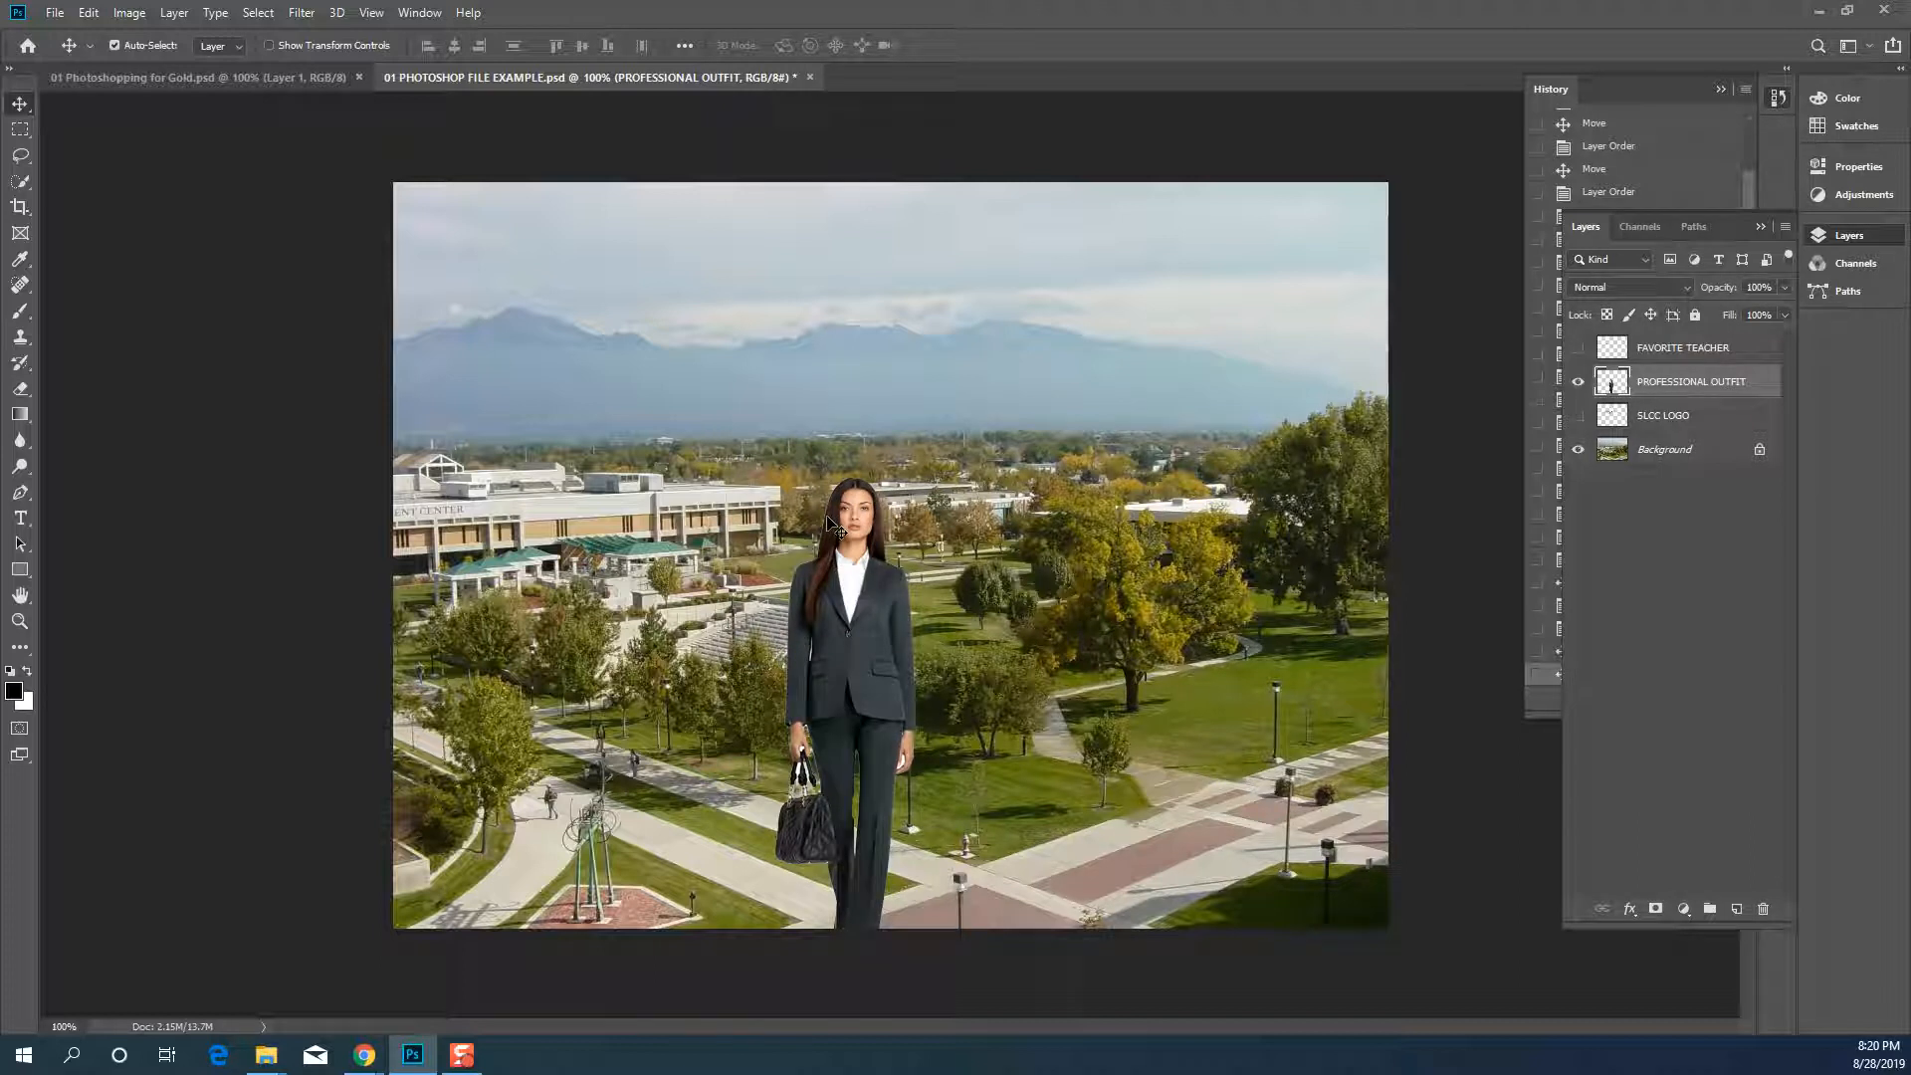
# Move the PROFESSIONAL OUTFIT figure up and left so she stands whole on the campus photo, undoing the move off the canvas
pyautogui.moveTo(867, 527)
pyautogui.mouseDown()
pyautogui.moveTo(748, 383)
pyautogui.moveTo(766, 394)
pyautogui.moveTo(174, 326)
pyautogui.moveTo(814, 353)
pyautogui.mouseUp()
pyautogui.moveTo(653, 360); pyautogui.dragTo(911, 410)
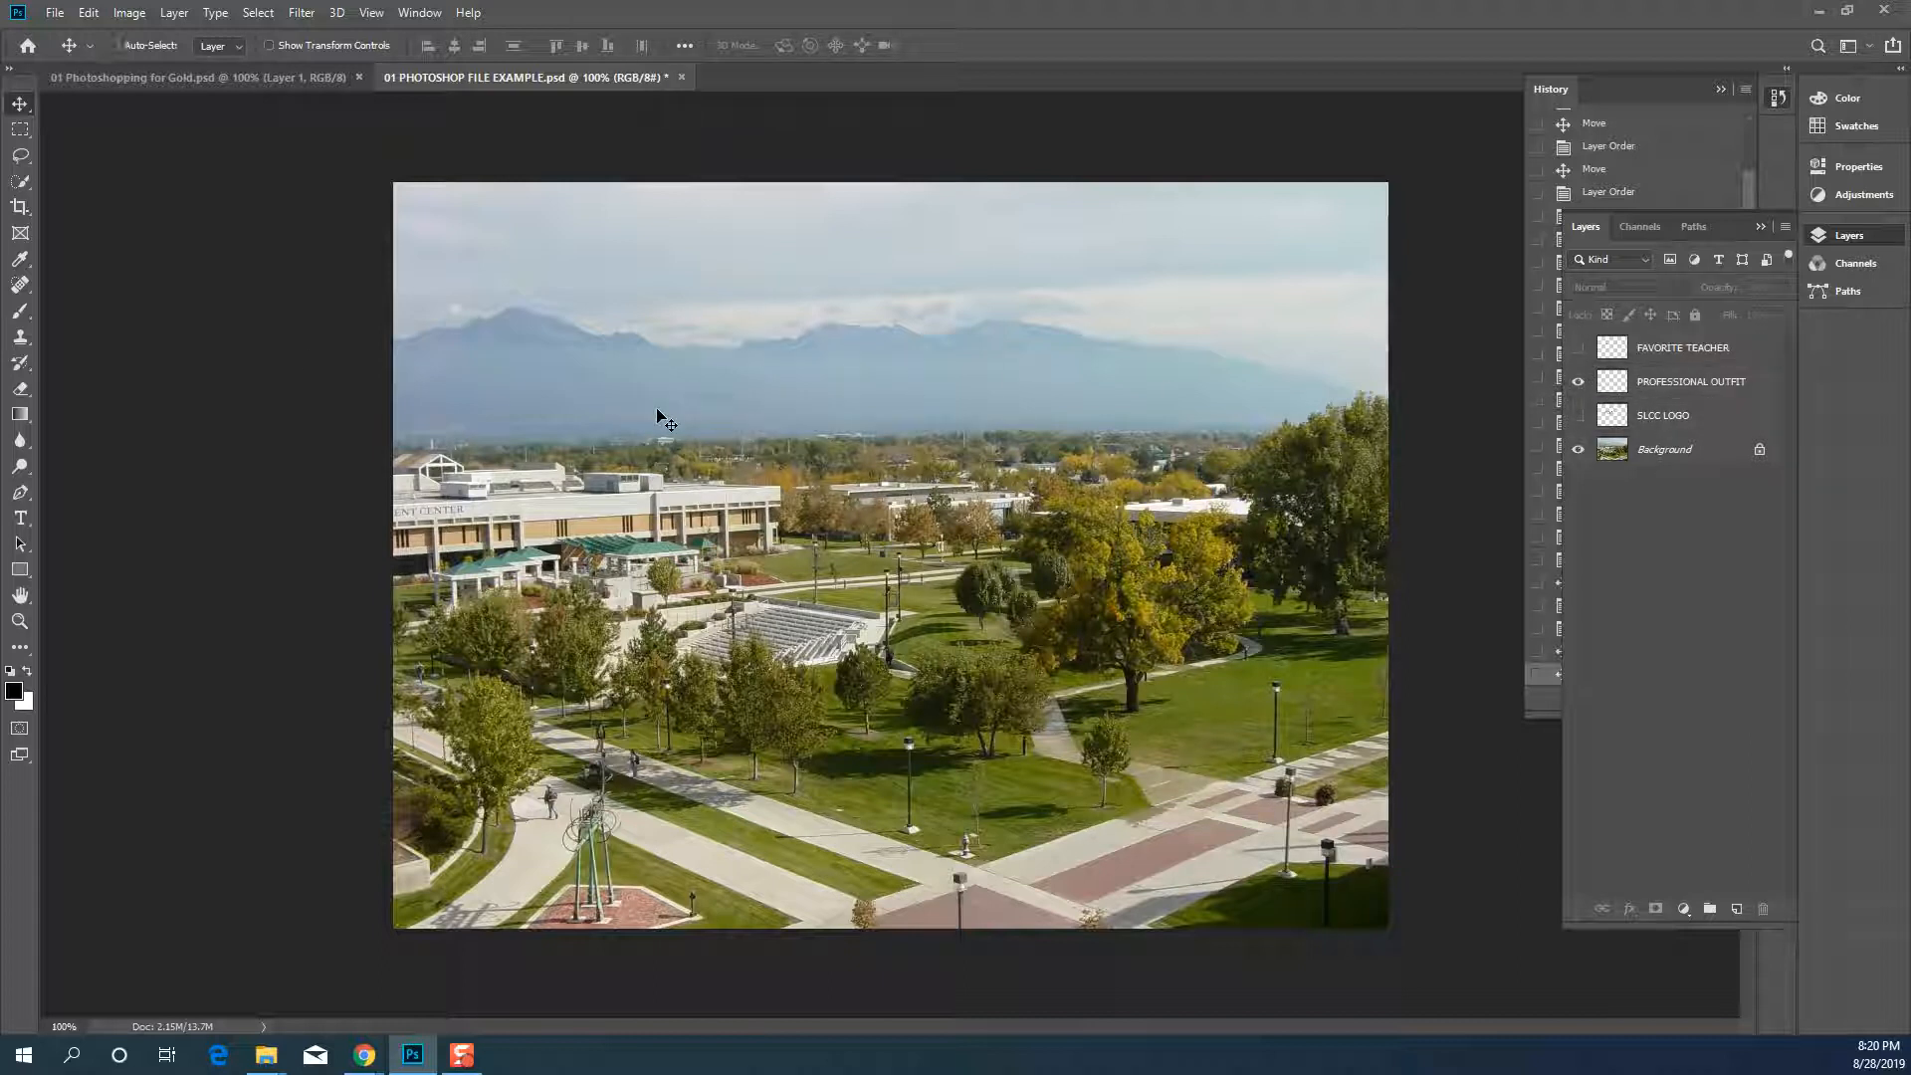
pyautogui.hotkey('ctrl', 'z')
pyautogui.click(811, 472)
pyautogui.moveTo(810, 468); pyautogui.dragTo(800, 485)
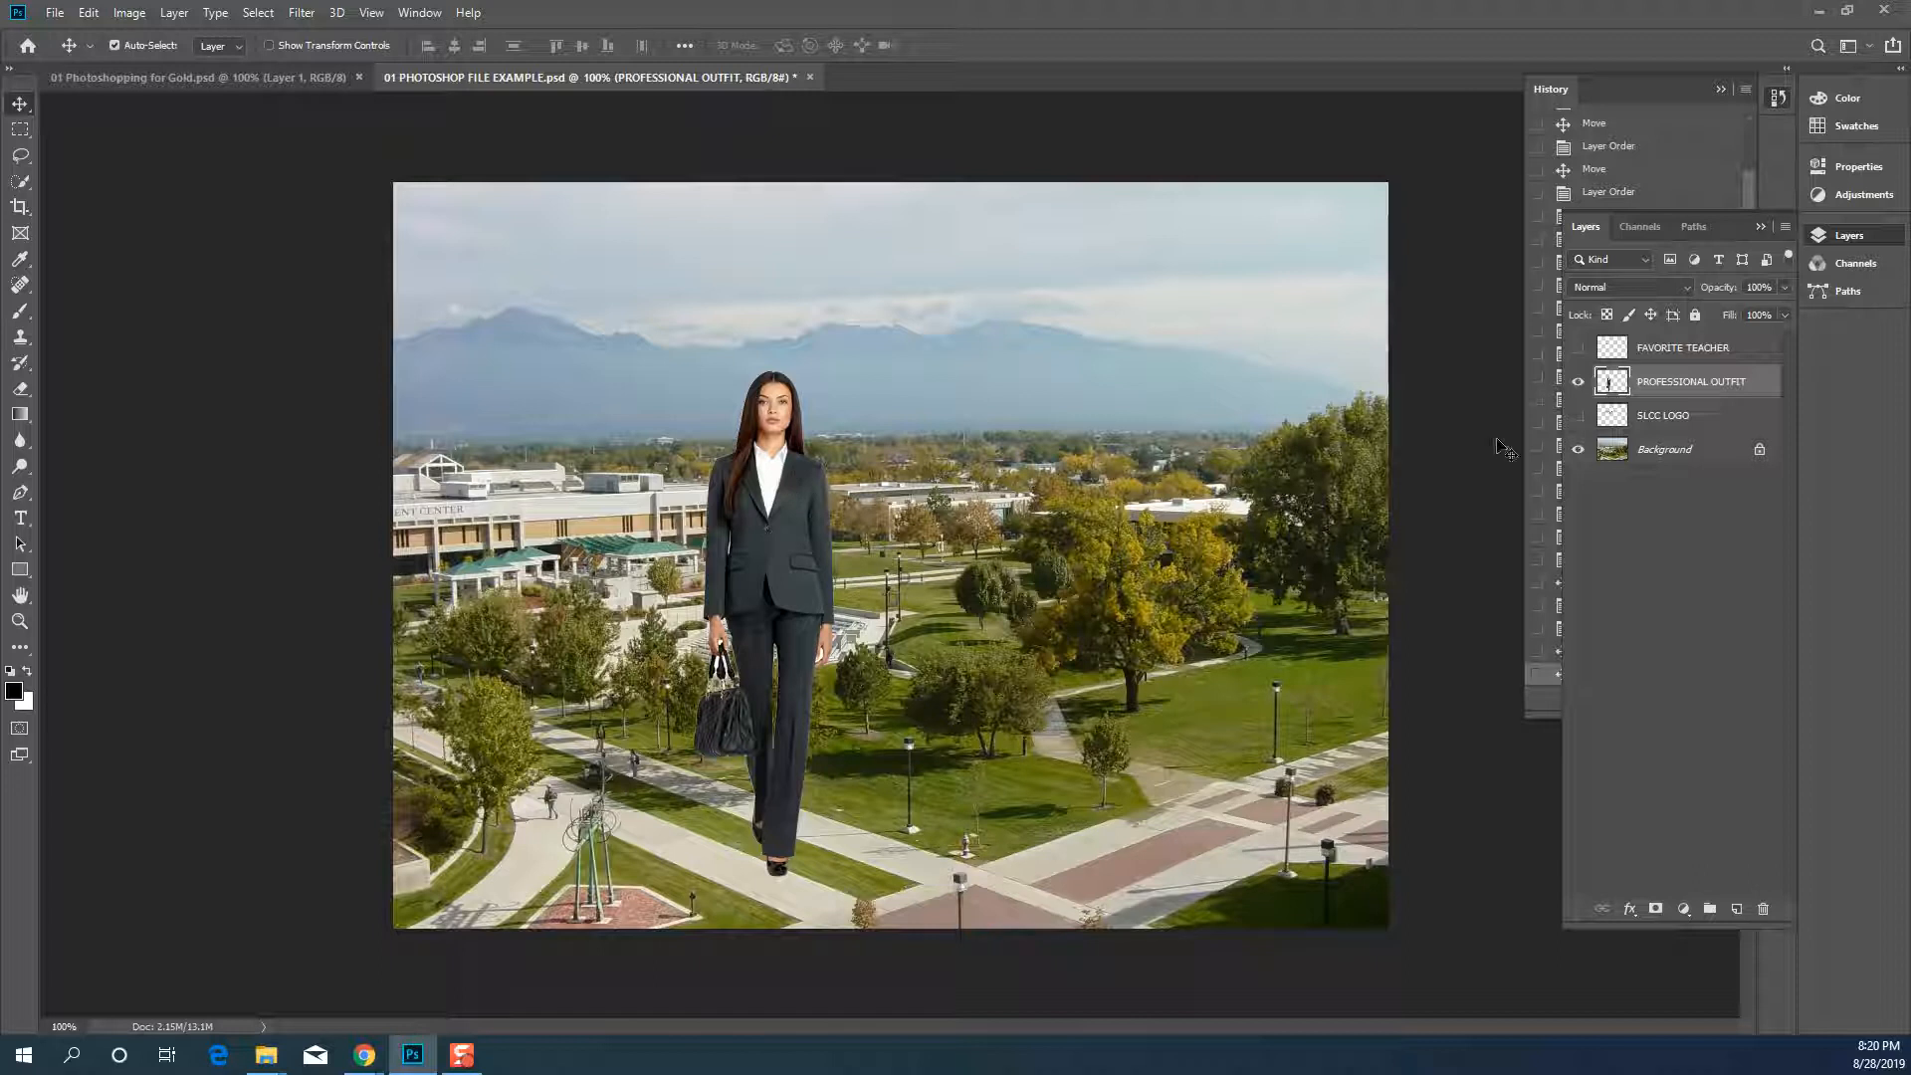
# Show the SLCC LOGO and FAVORITE TEACHER layers, and place the teacher's face over the woman's head
pyautogui.click(1578, 415)
pyautogui.click(1578, 348)
pyautogui.moveTo(703, 421); pyautogui.dragTo(769, 421)
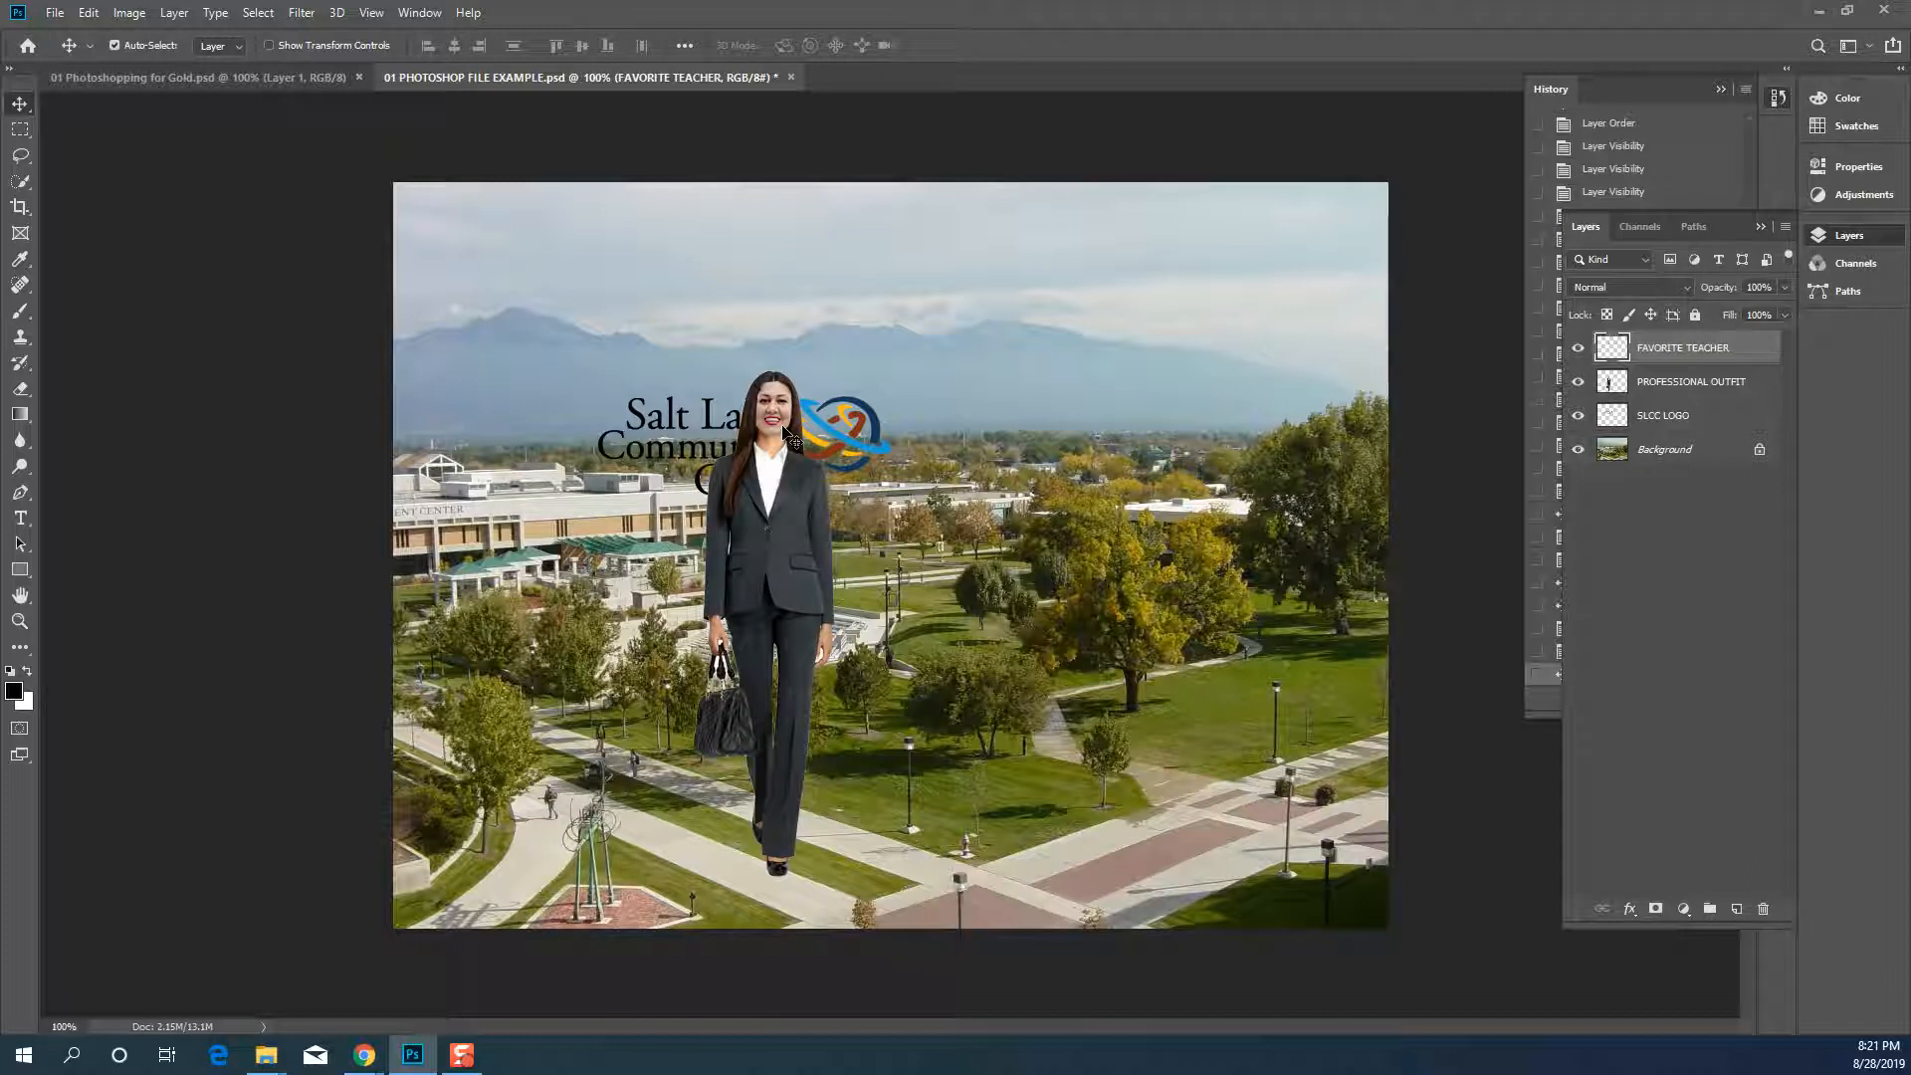
# Create a new layer group above all layers and put the FAVORITE TEACHER layer inside it
pyautogui.click(1720, 601)
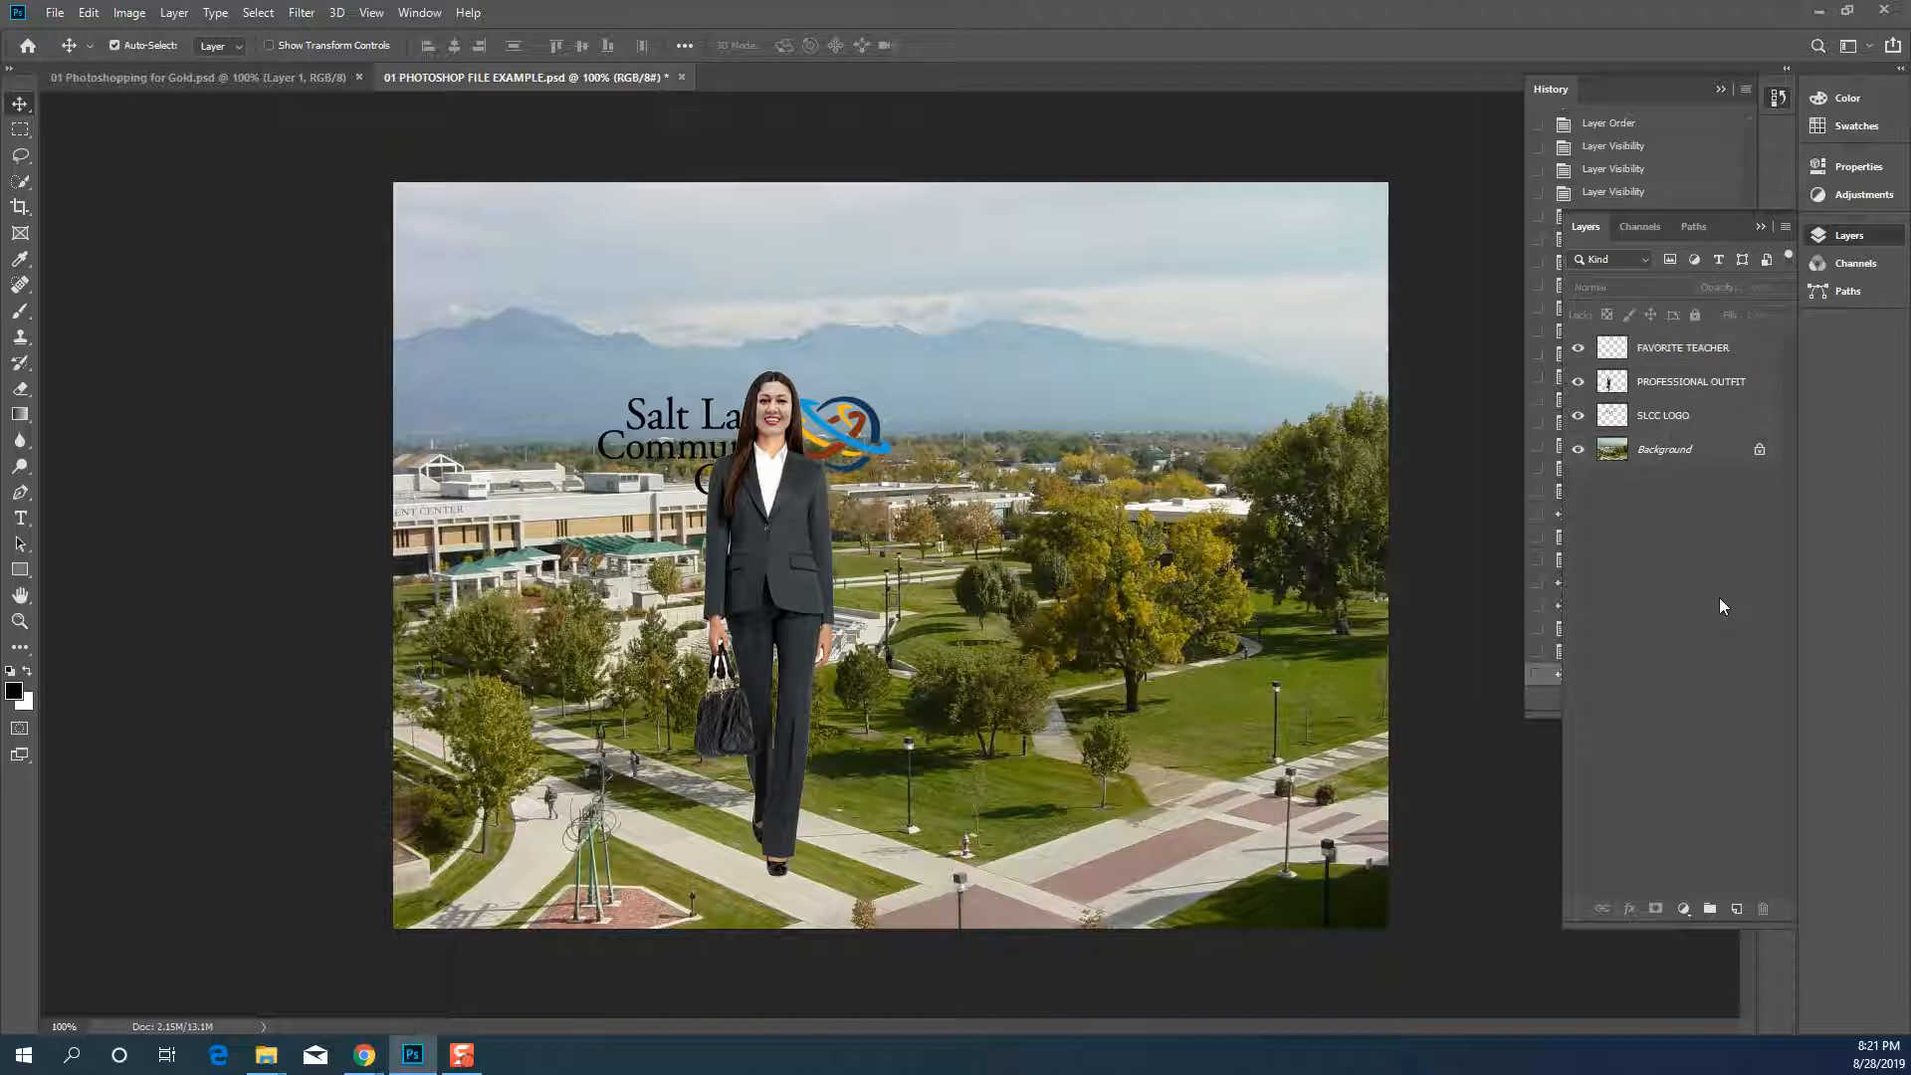
pyautogui.click(1708, 914)
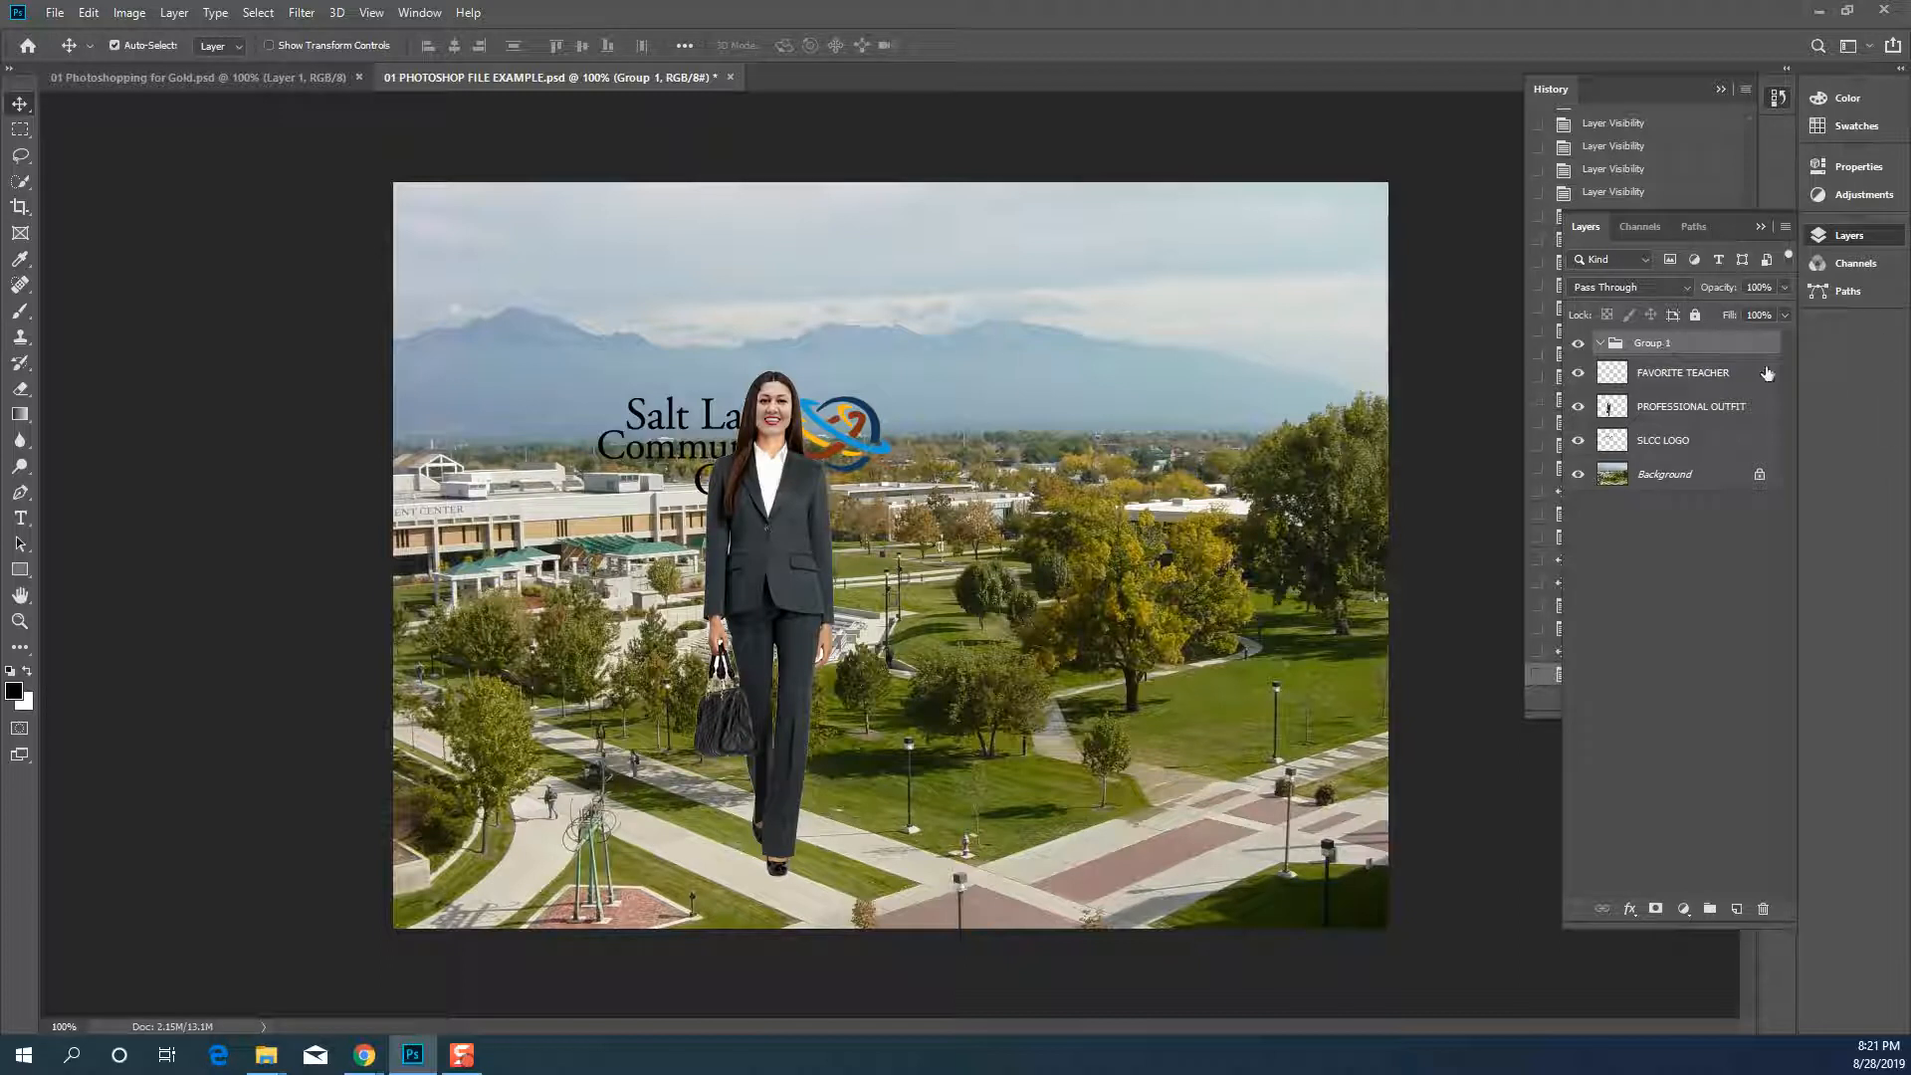
pyautogui.click(1709, 375)
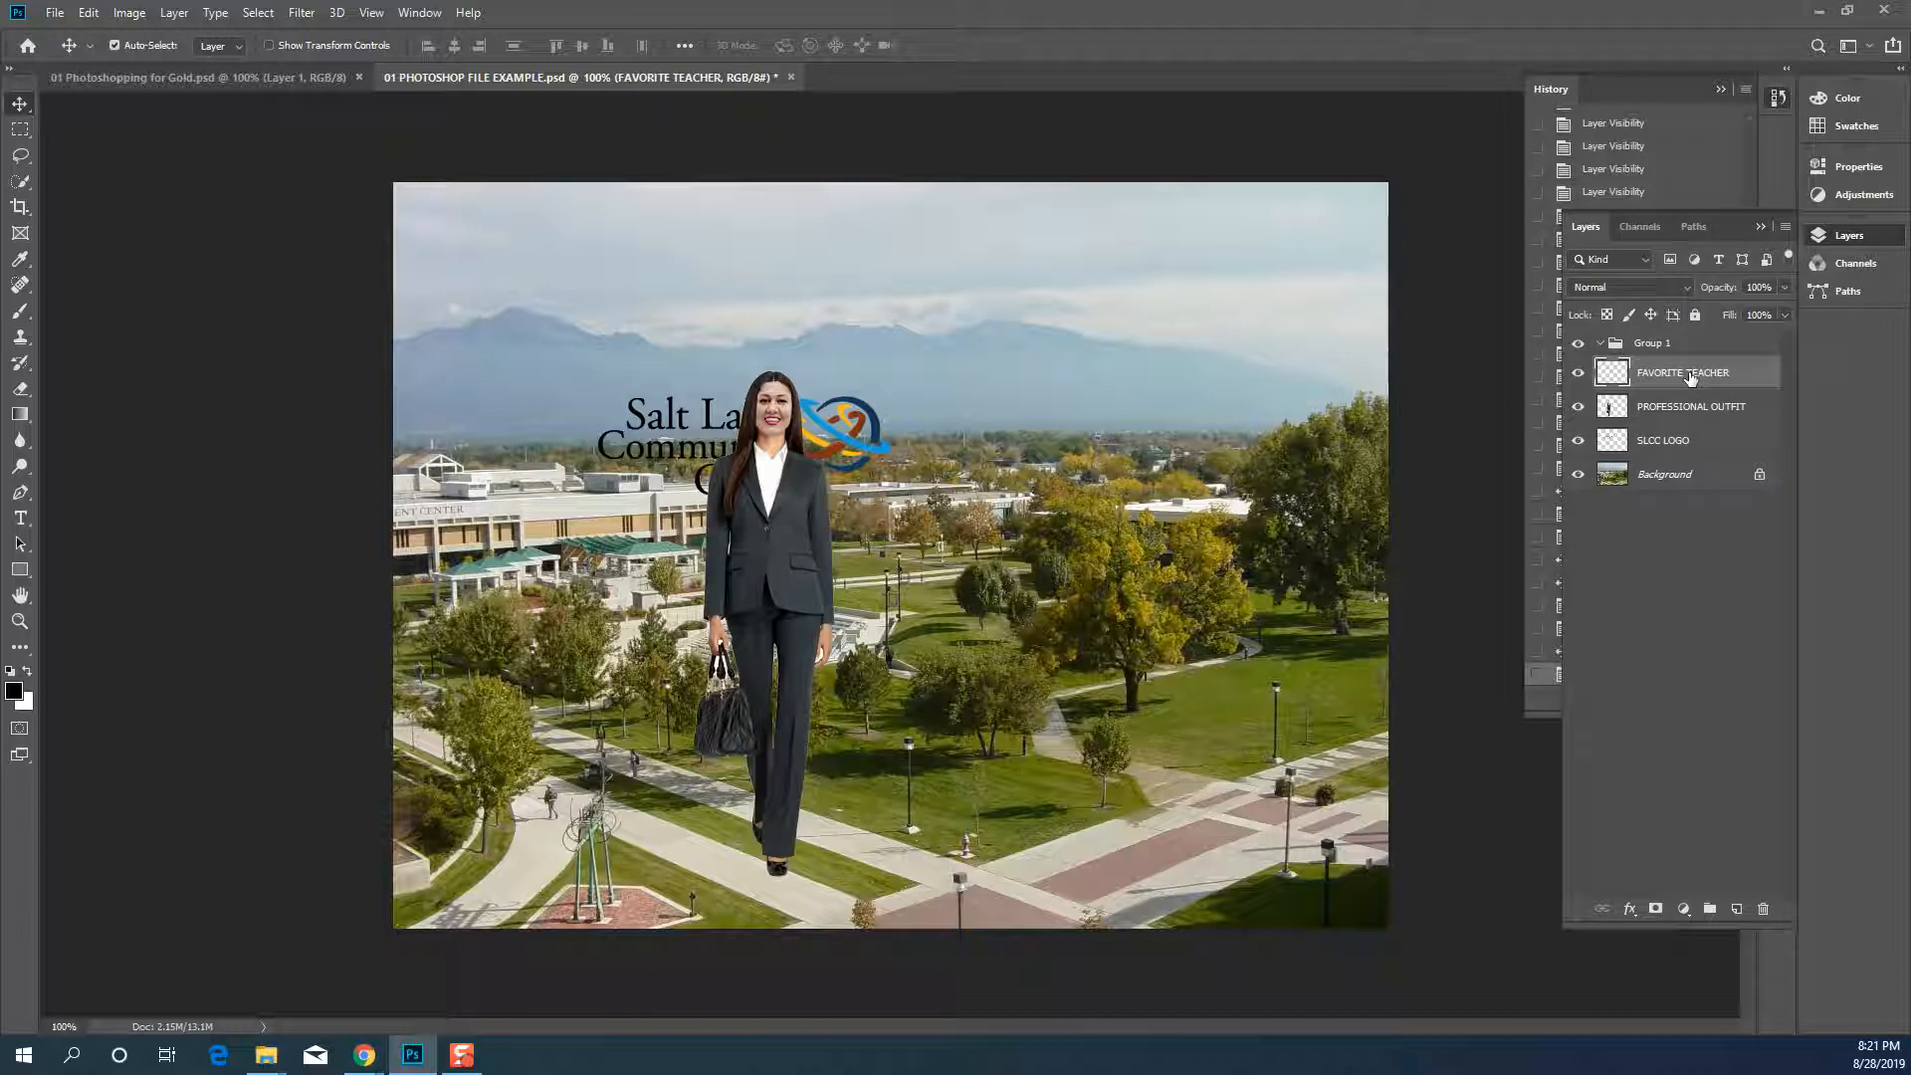
pyautogui.moveTo(1688, 377); pyautogui.dragTo(1664, 346)
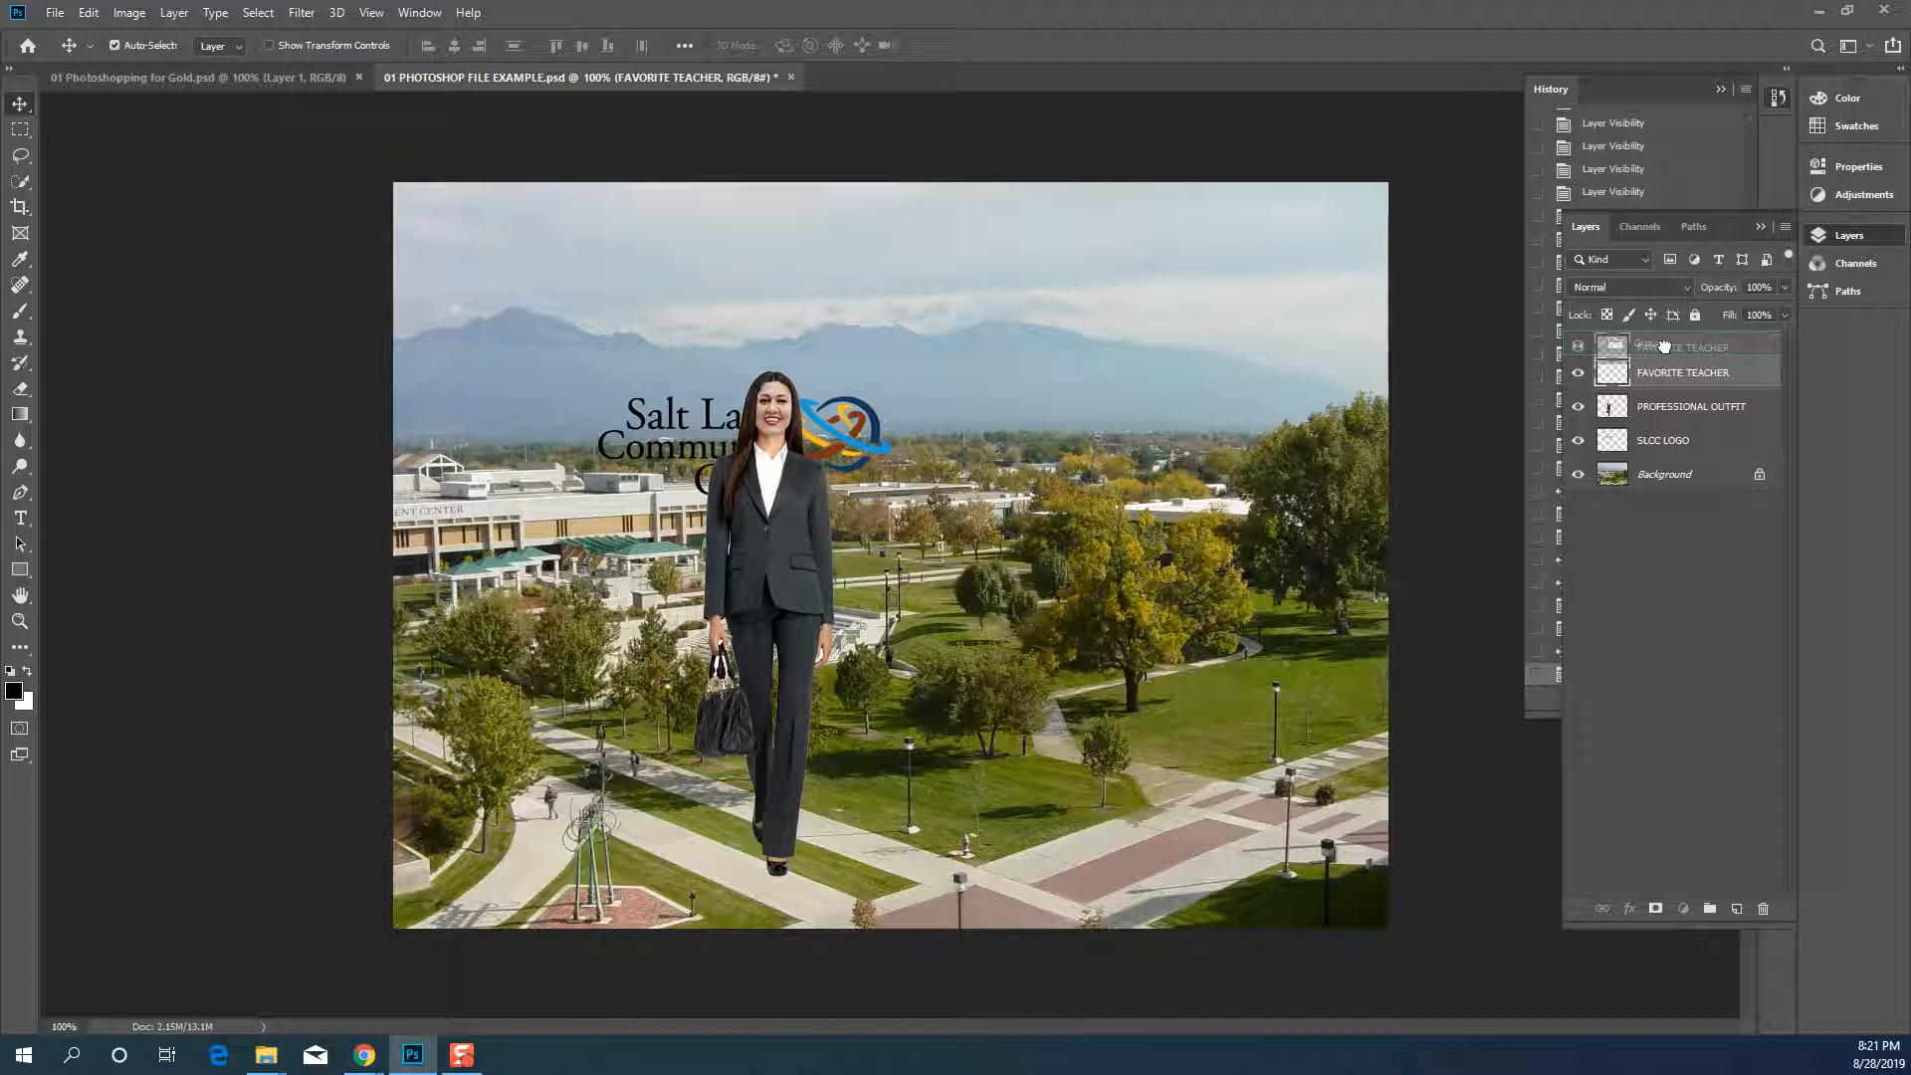
pyautogui.moveTo(1664, 345); pyautogui.dragTo(1666, 347)
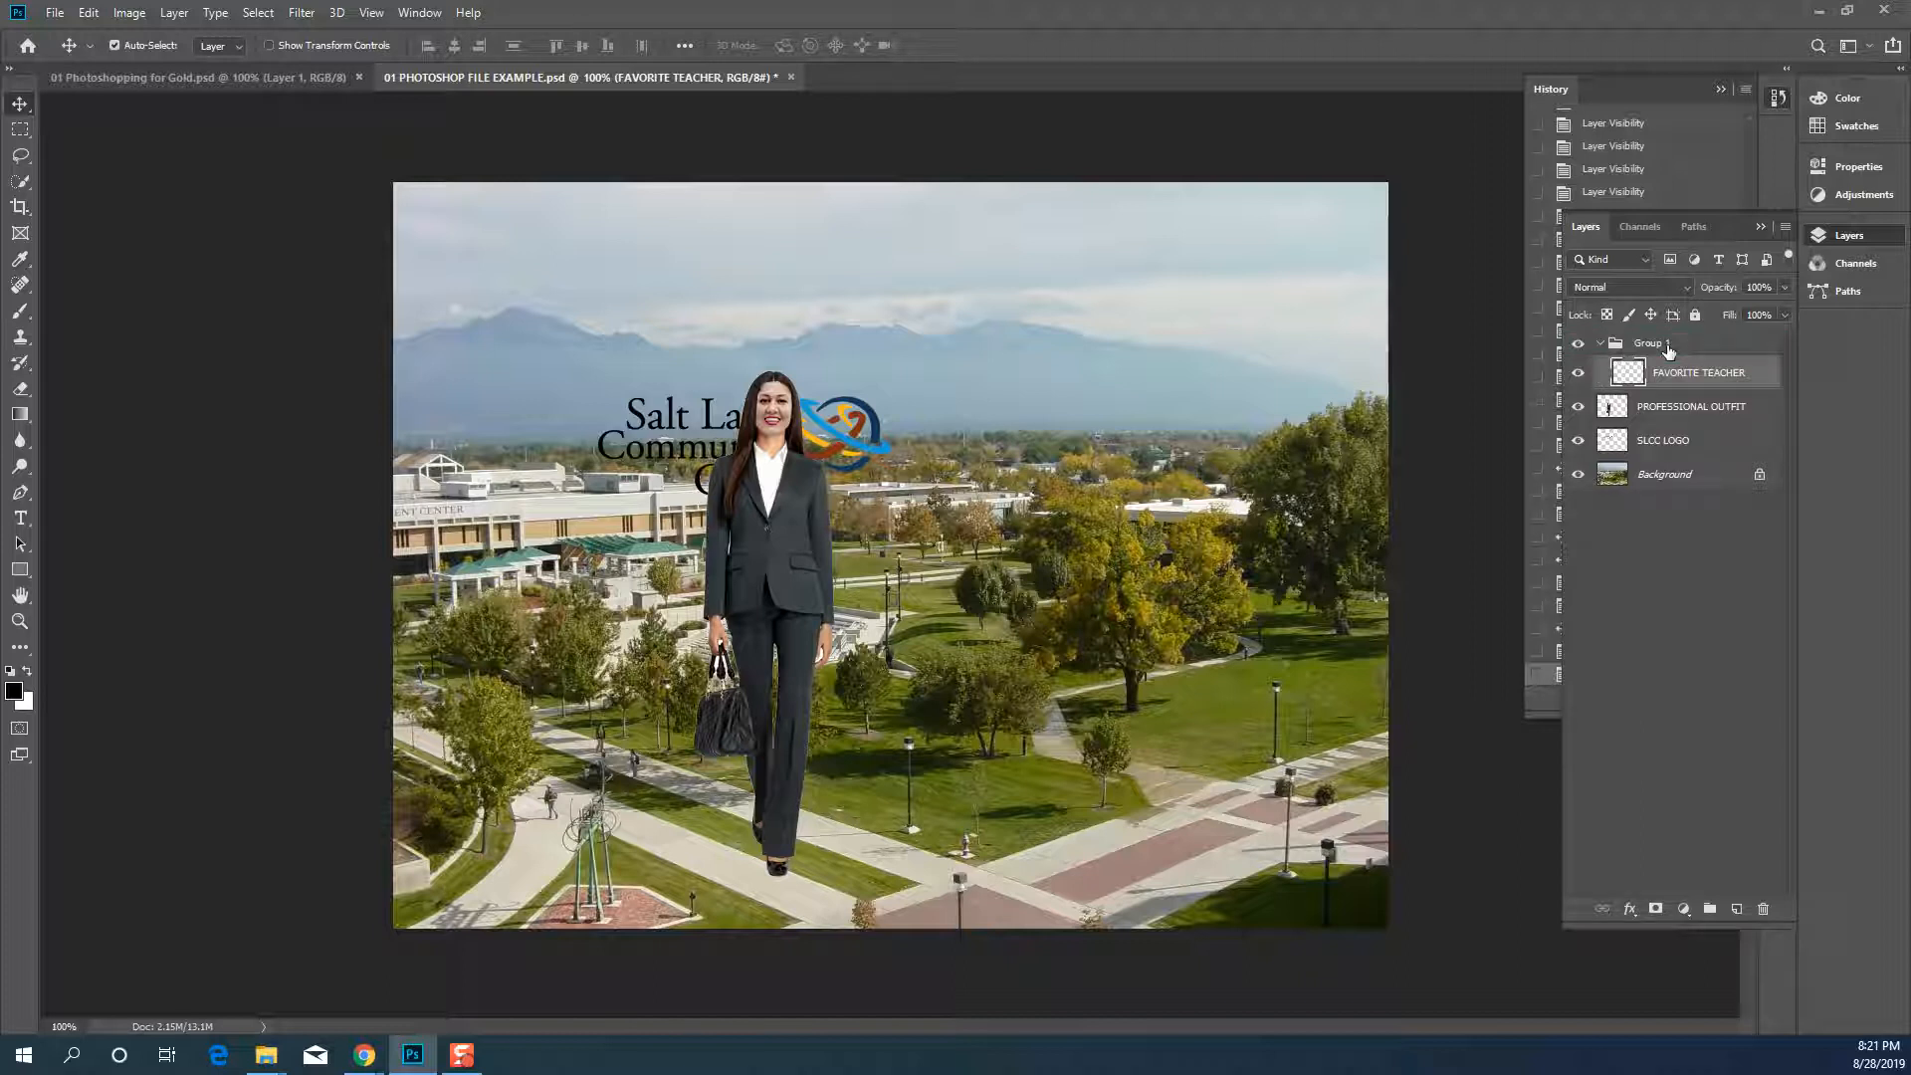
# Put the PROFESSIONAL OUTFIT layer into the group above FAVORITE TEACHER, and select the FAVORITE TEACHER layer
pyautogui.click(1628, 416)
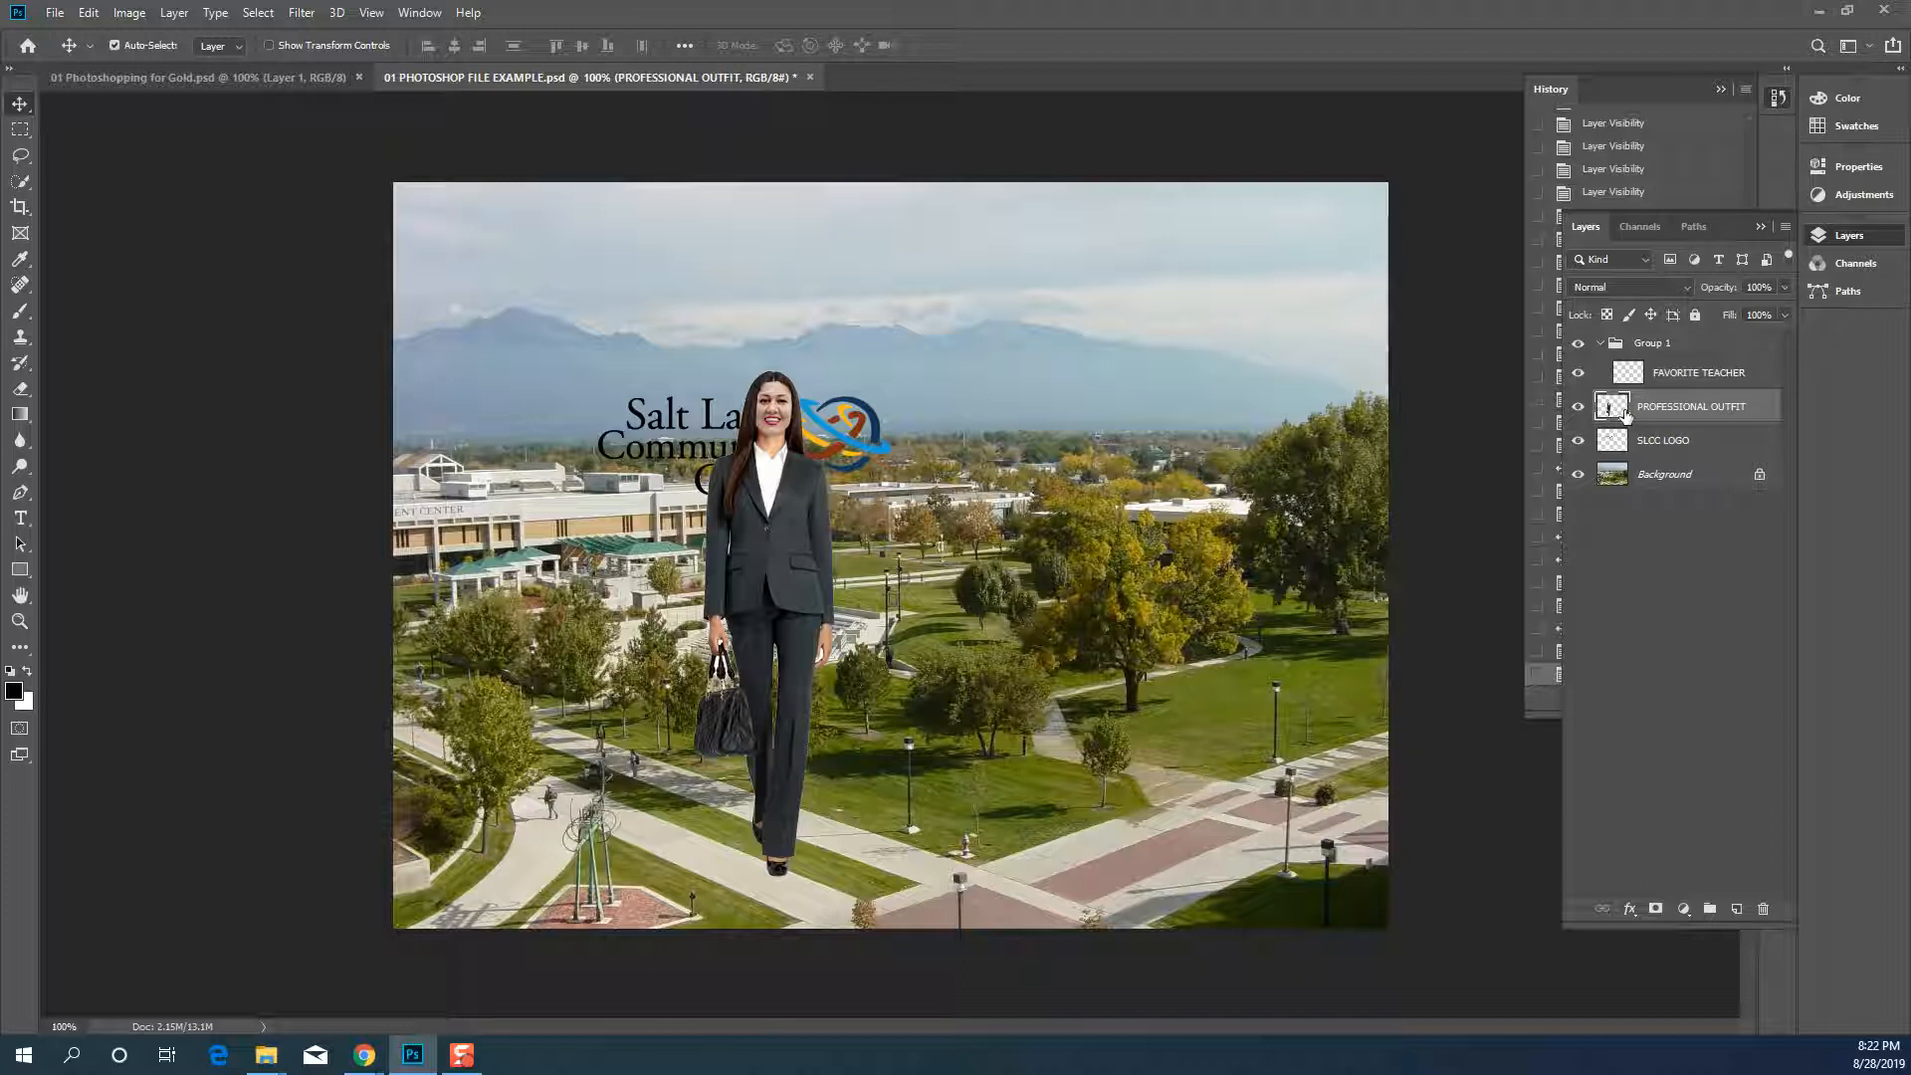
pyautogui.moveTo(1611, 408); pyautogui.dragTo(1678, 348)
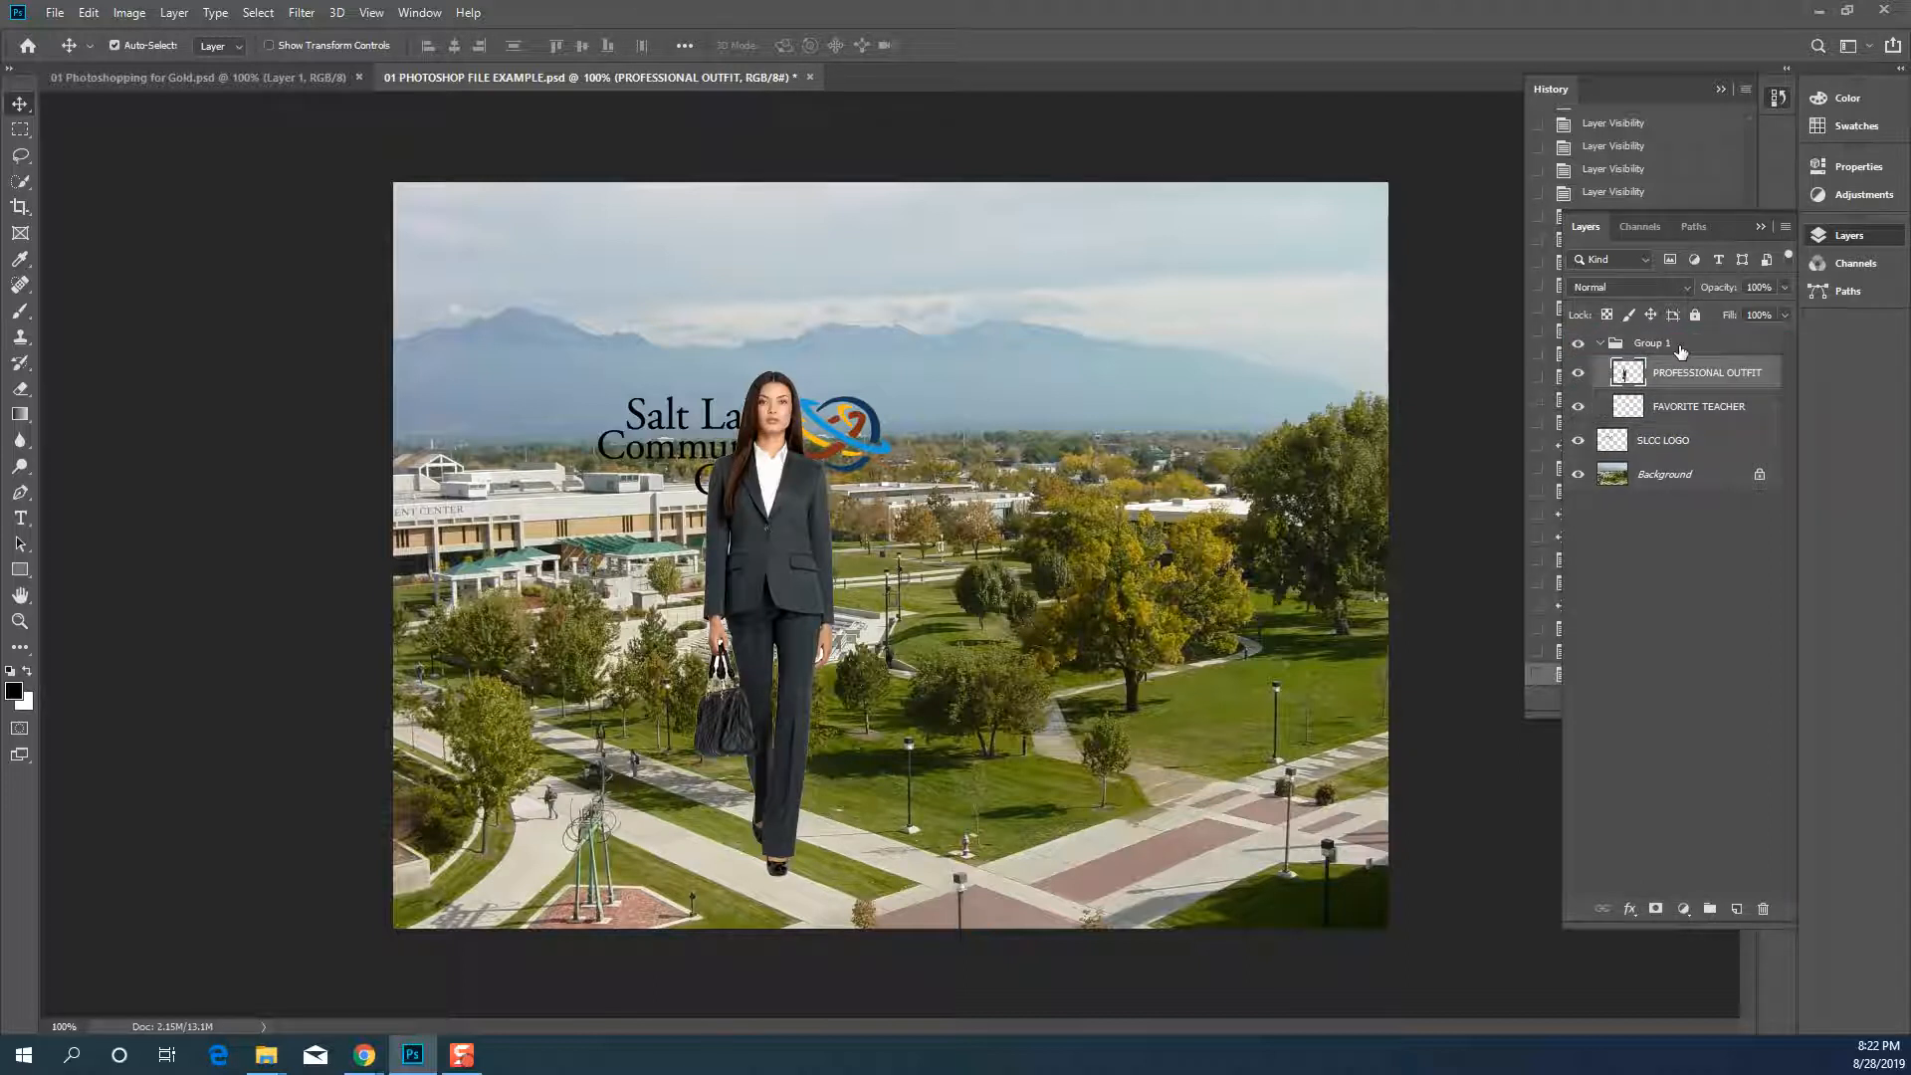
pyautogui.click(1625, 406)
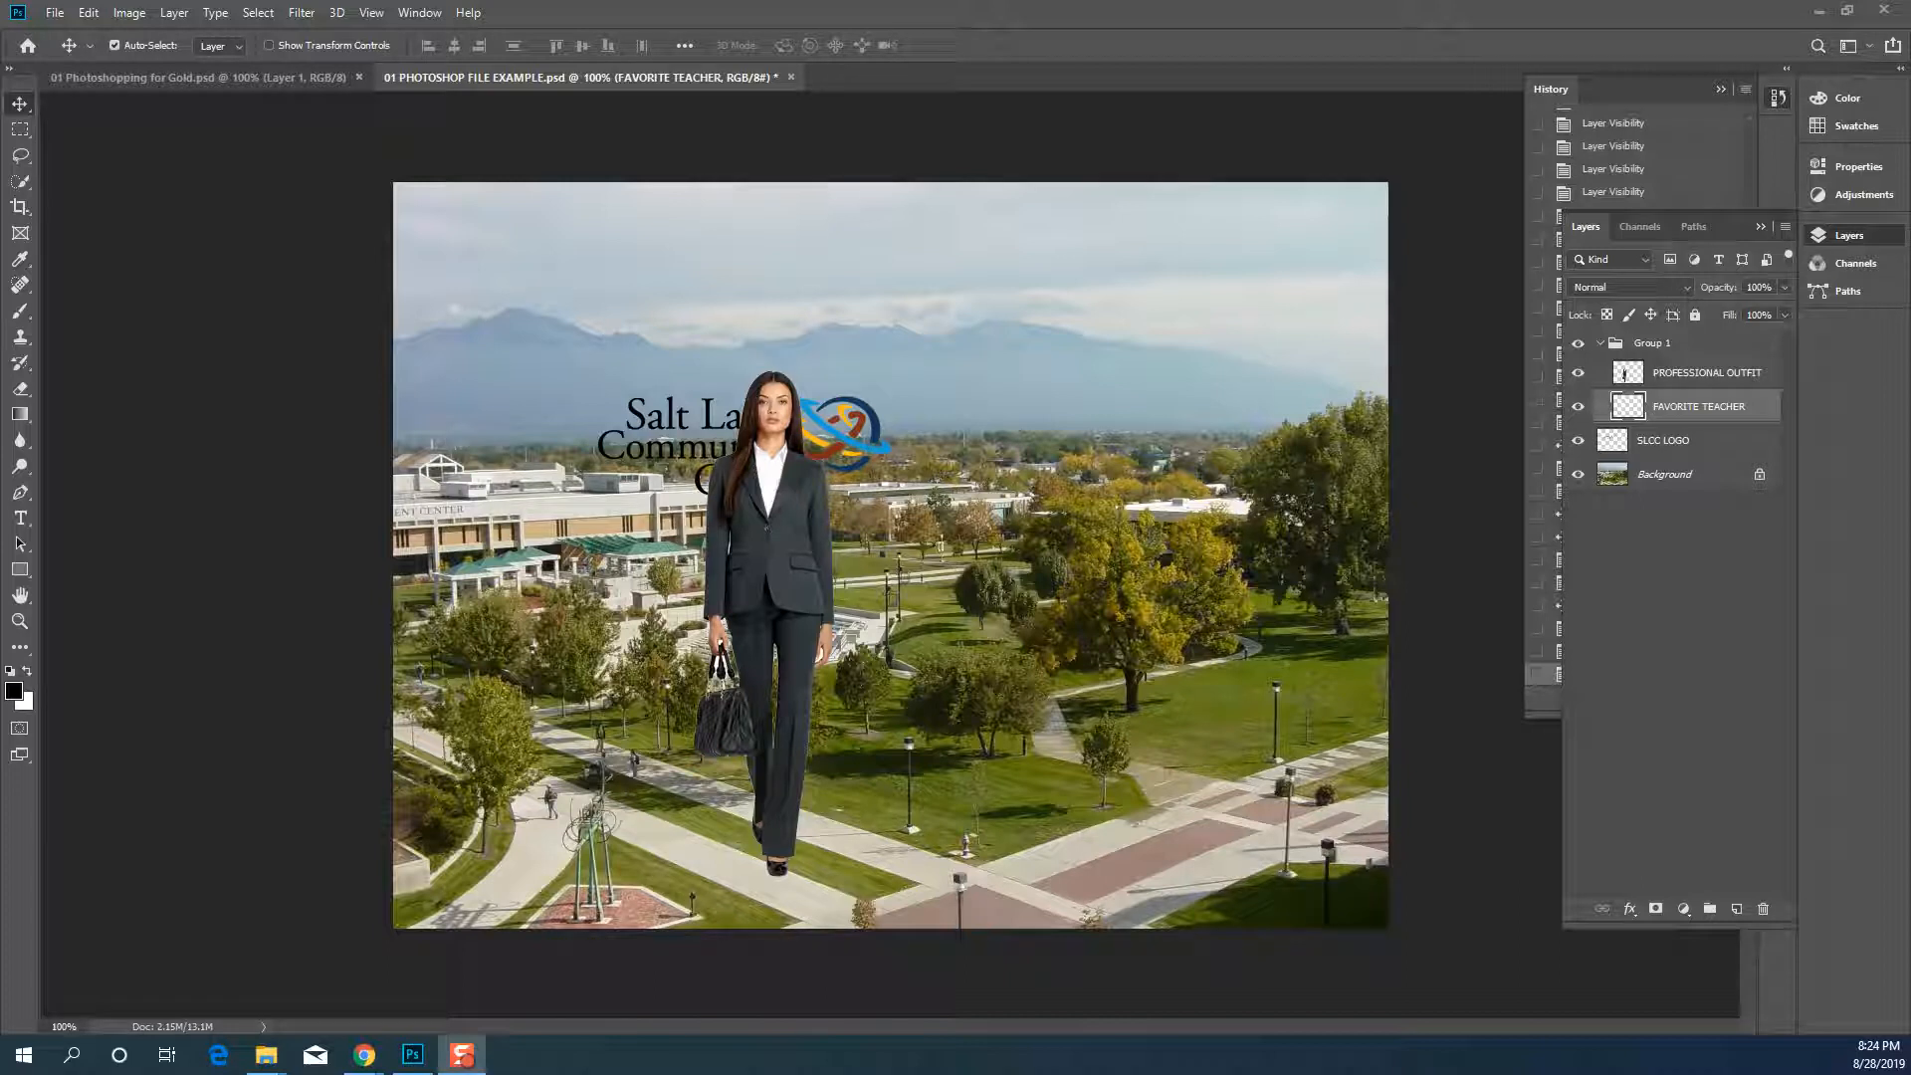
# Rename the group with the teacher's first name in capital letters
pyautogui.click(1660, 348)
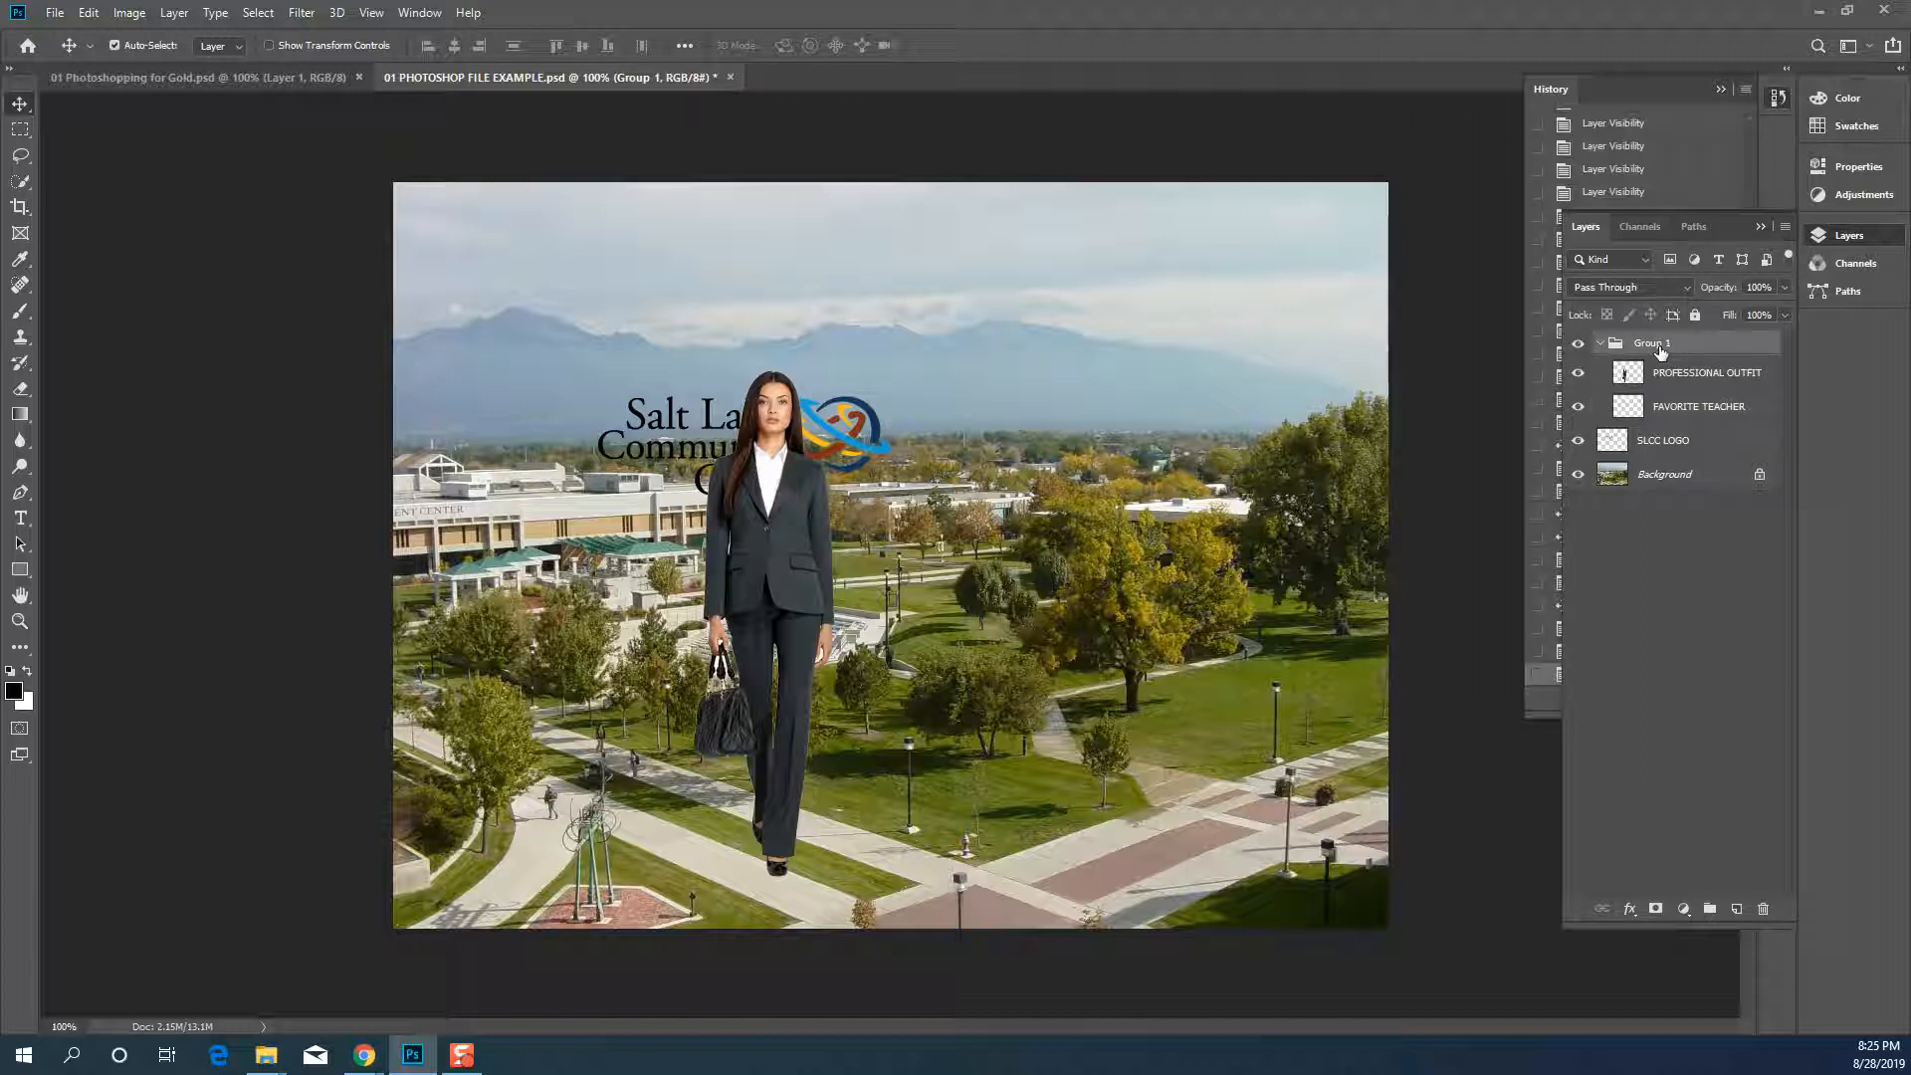
pyautogui.doubleClick(1660, 346)
pyautogui.click(1687, 747)
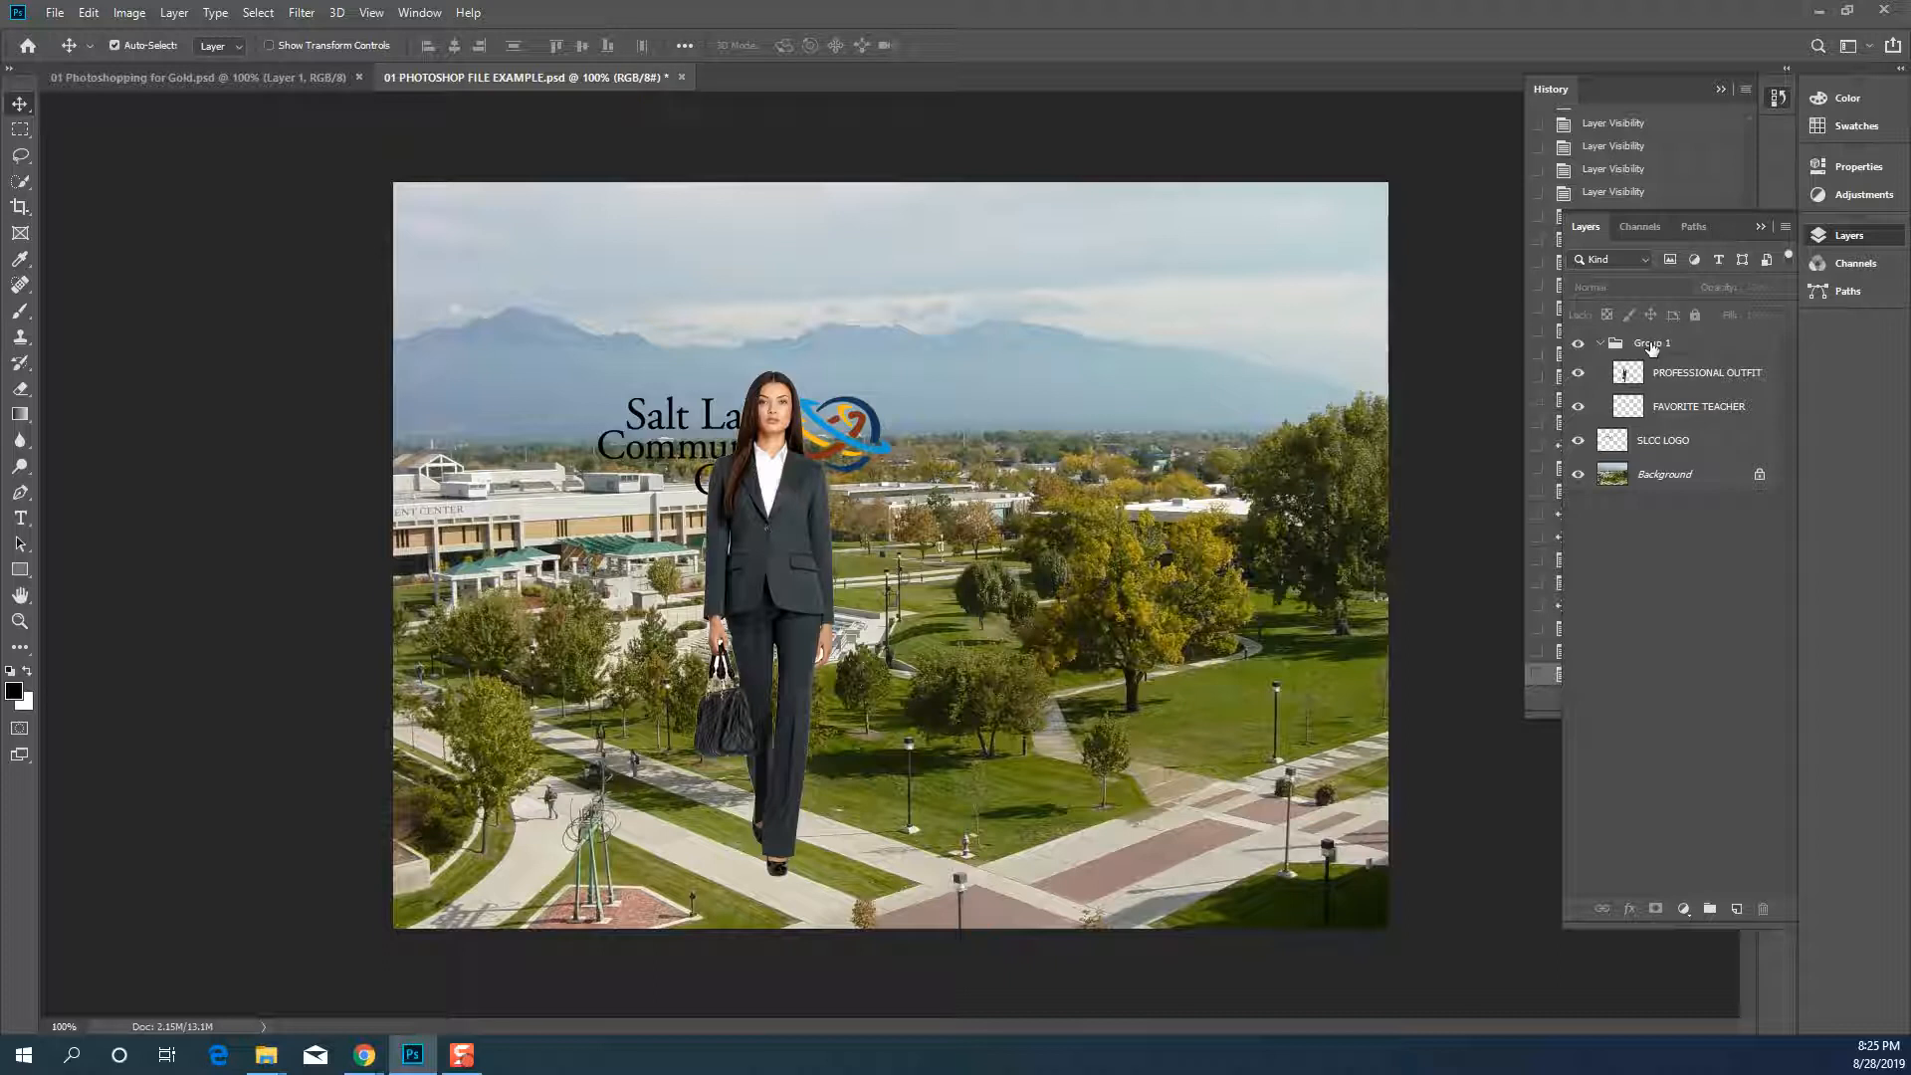
pyautogui.doubleClick(1650, 343)
pyautogui.click(1640, 498)
pyautogui.doubleClick(1662, 346)
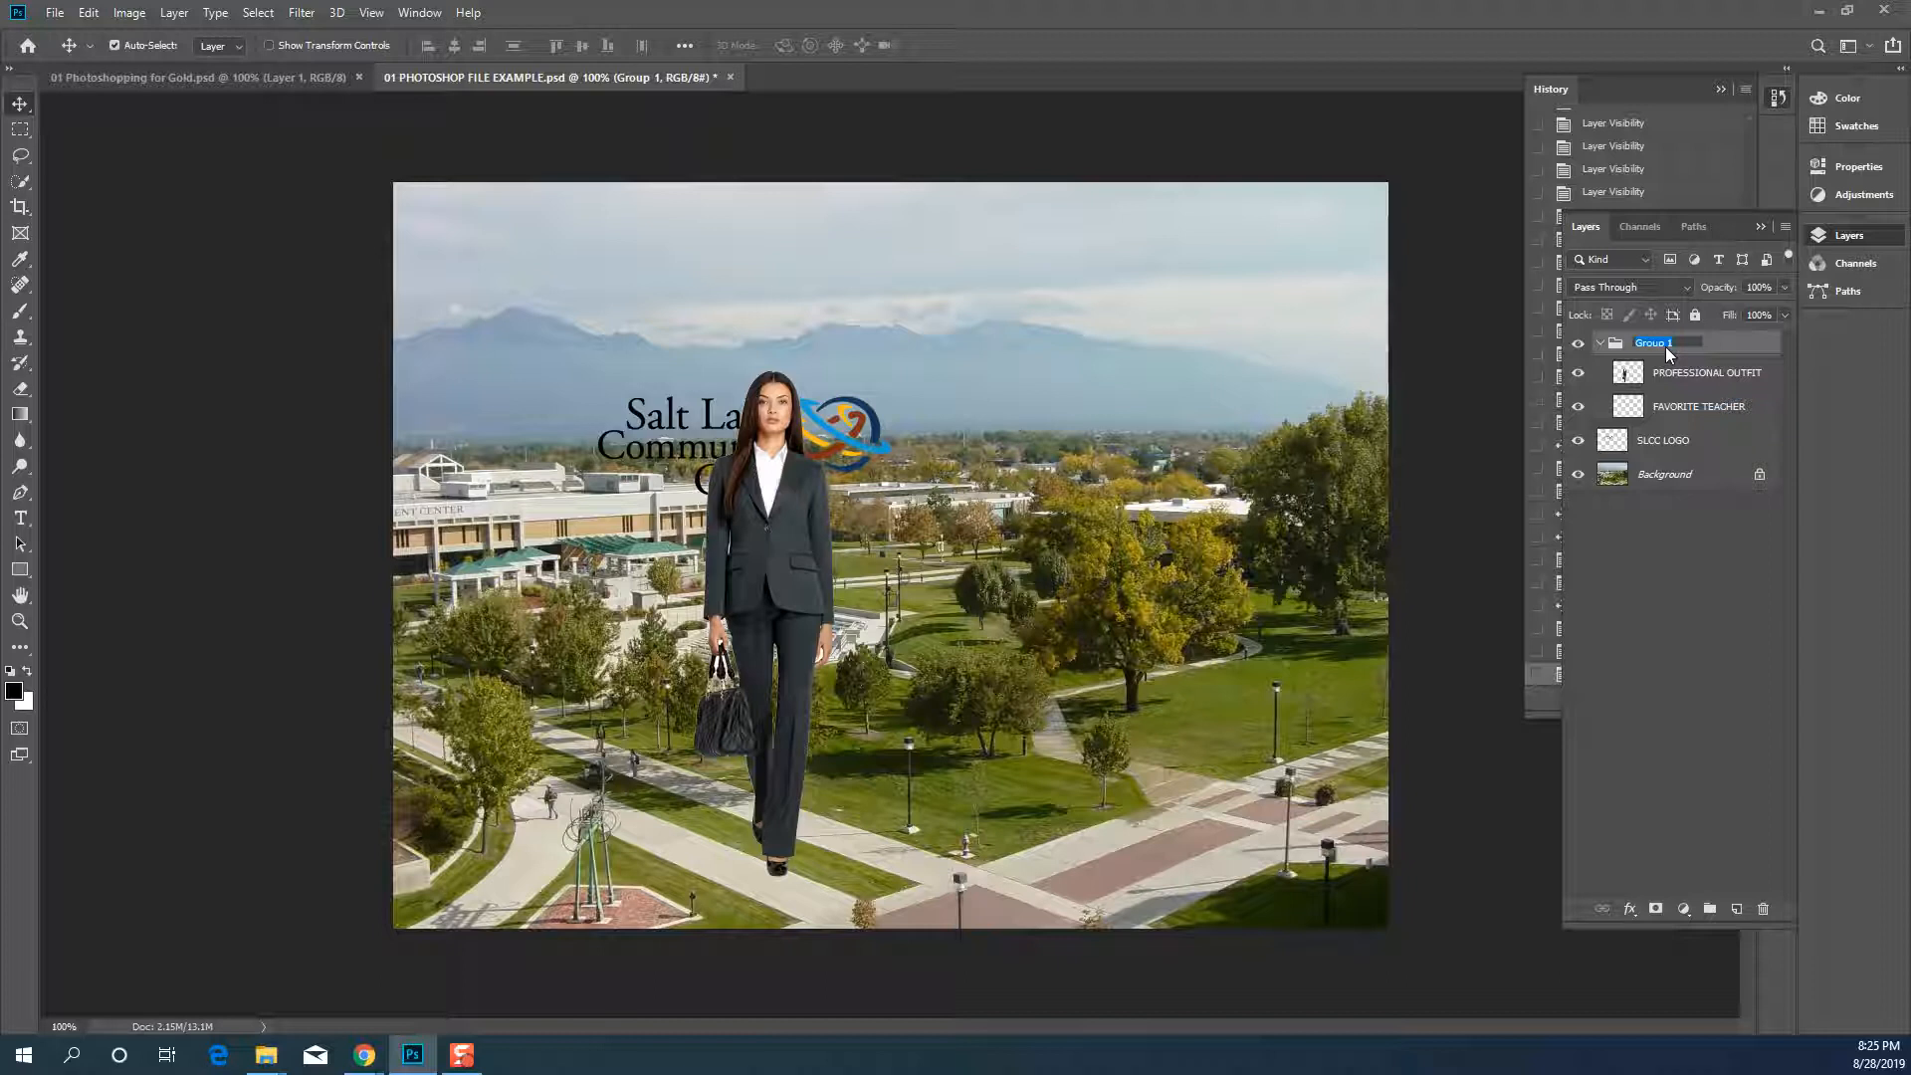
pyautogui.write('naima')
pyautogui.press('BackSpace')
pyautogui.press('BackSpace')
pyautogui.press('BackSpace')
pyautogui.press('BackSpace')
pyautogui.press('BackSpace')
pyautogui.write('naima')
pyautogui.doubleClick(1668, 346)
pyautogui.click(1668, 345)
pyautogui.press('BackSpace')
pyautogui.write('NAIMA')
pyautogui.press('Return')
# Rename the FAVORITE TEACHER layer as the teacher's first name plus FACE, and place it above PROFESSIONAL OUTFIT in the group
pyautogui.click(1686, 410)
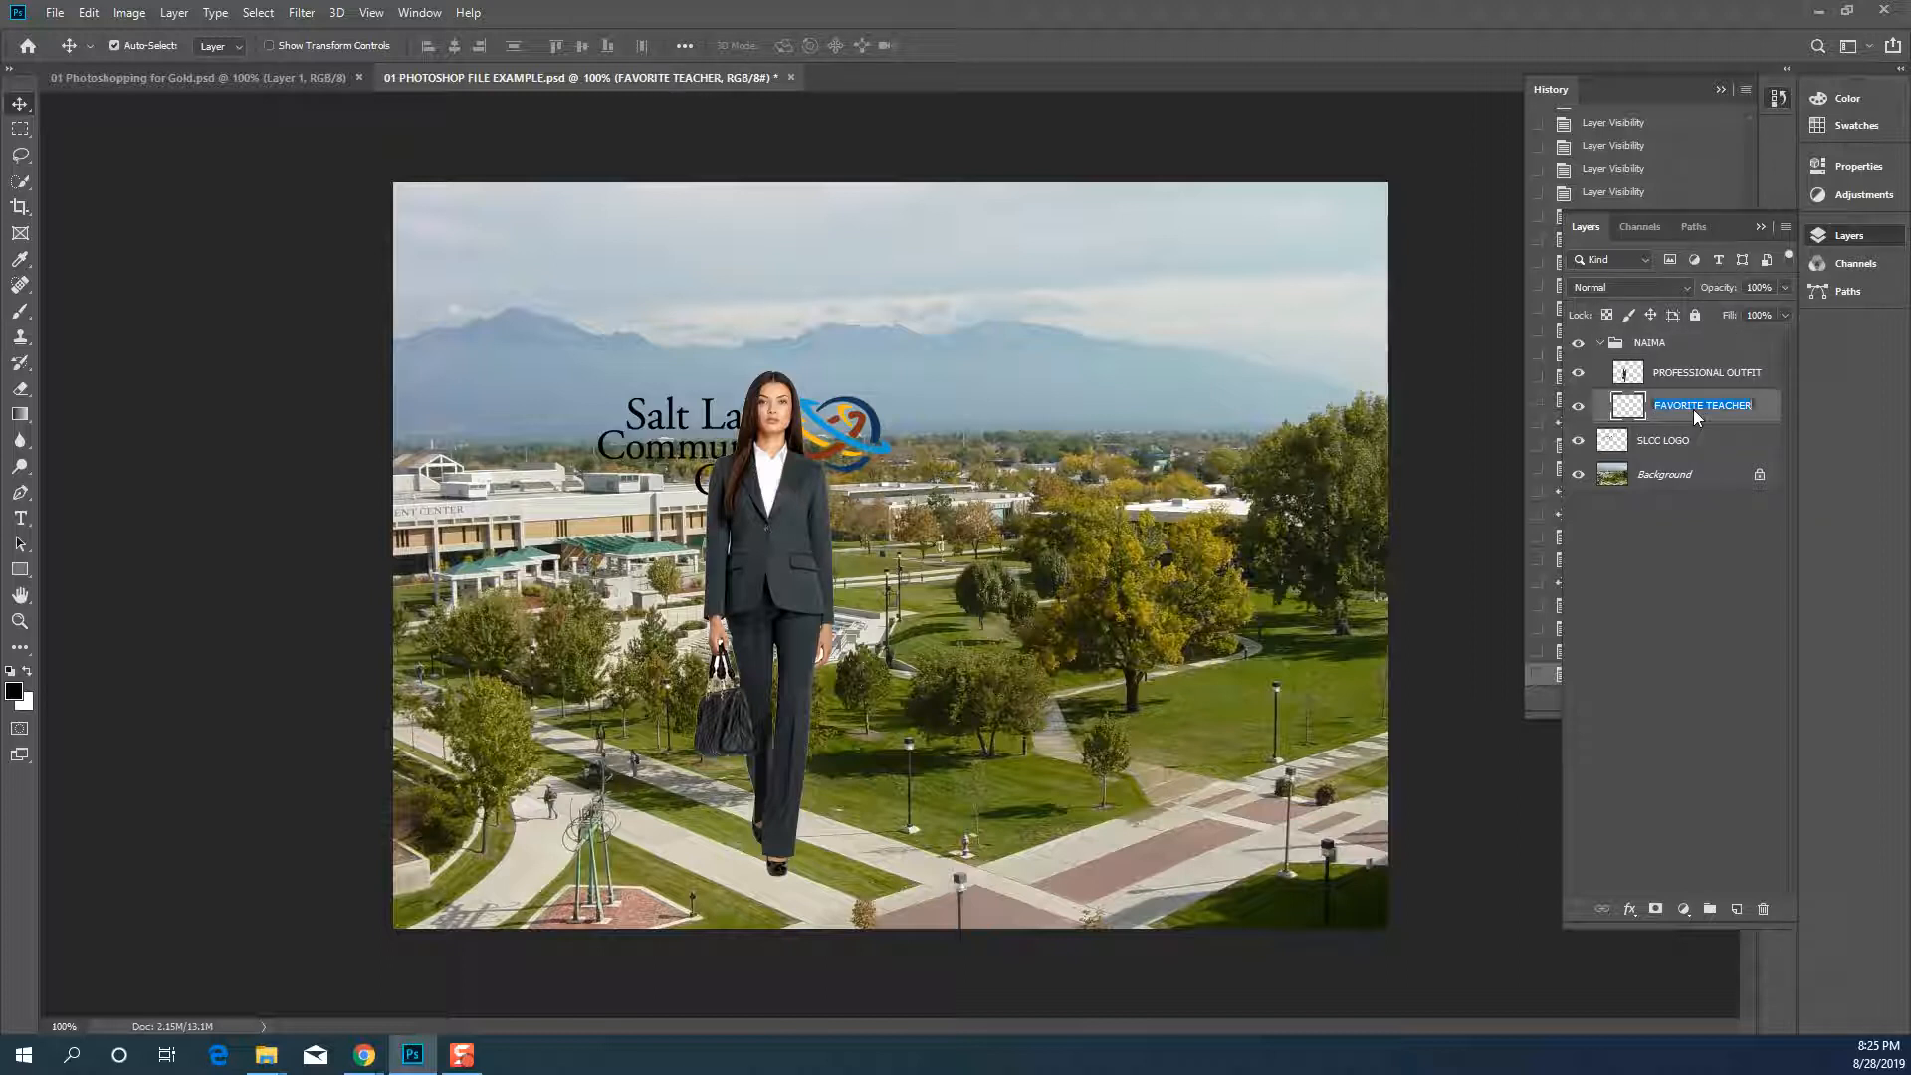
pyautogui.write('NAIMA FACE')
pyautogui.press('Return')
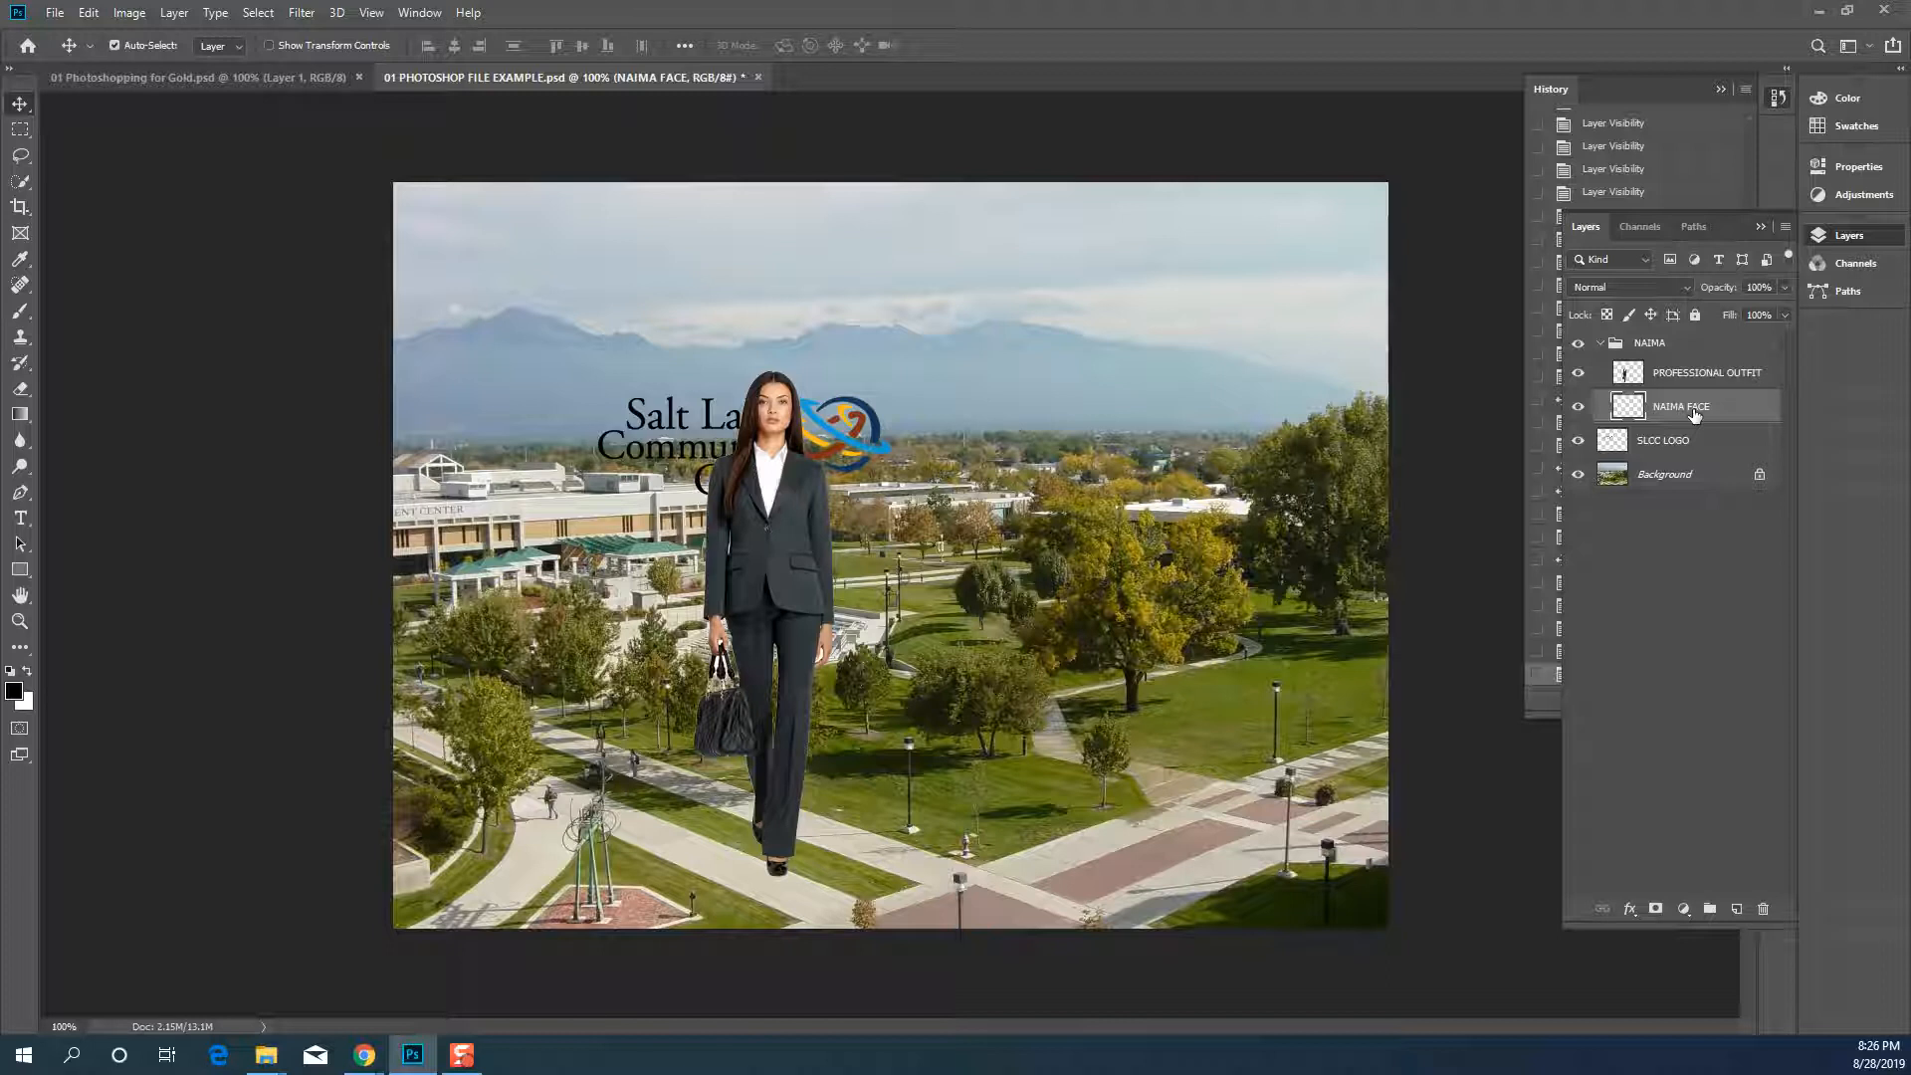
pyautogui.moveTo(1695, 415); pyautogui.dragTo(1695, 374)
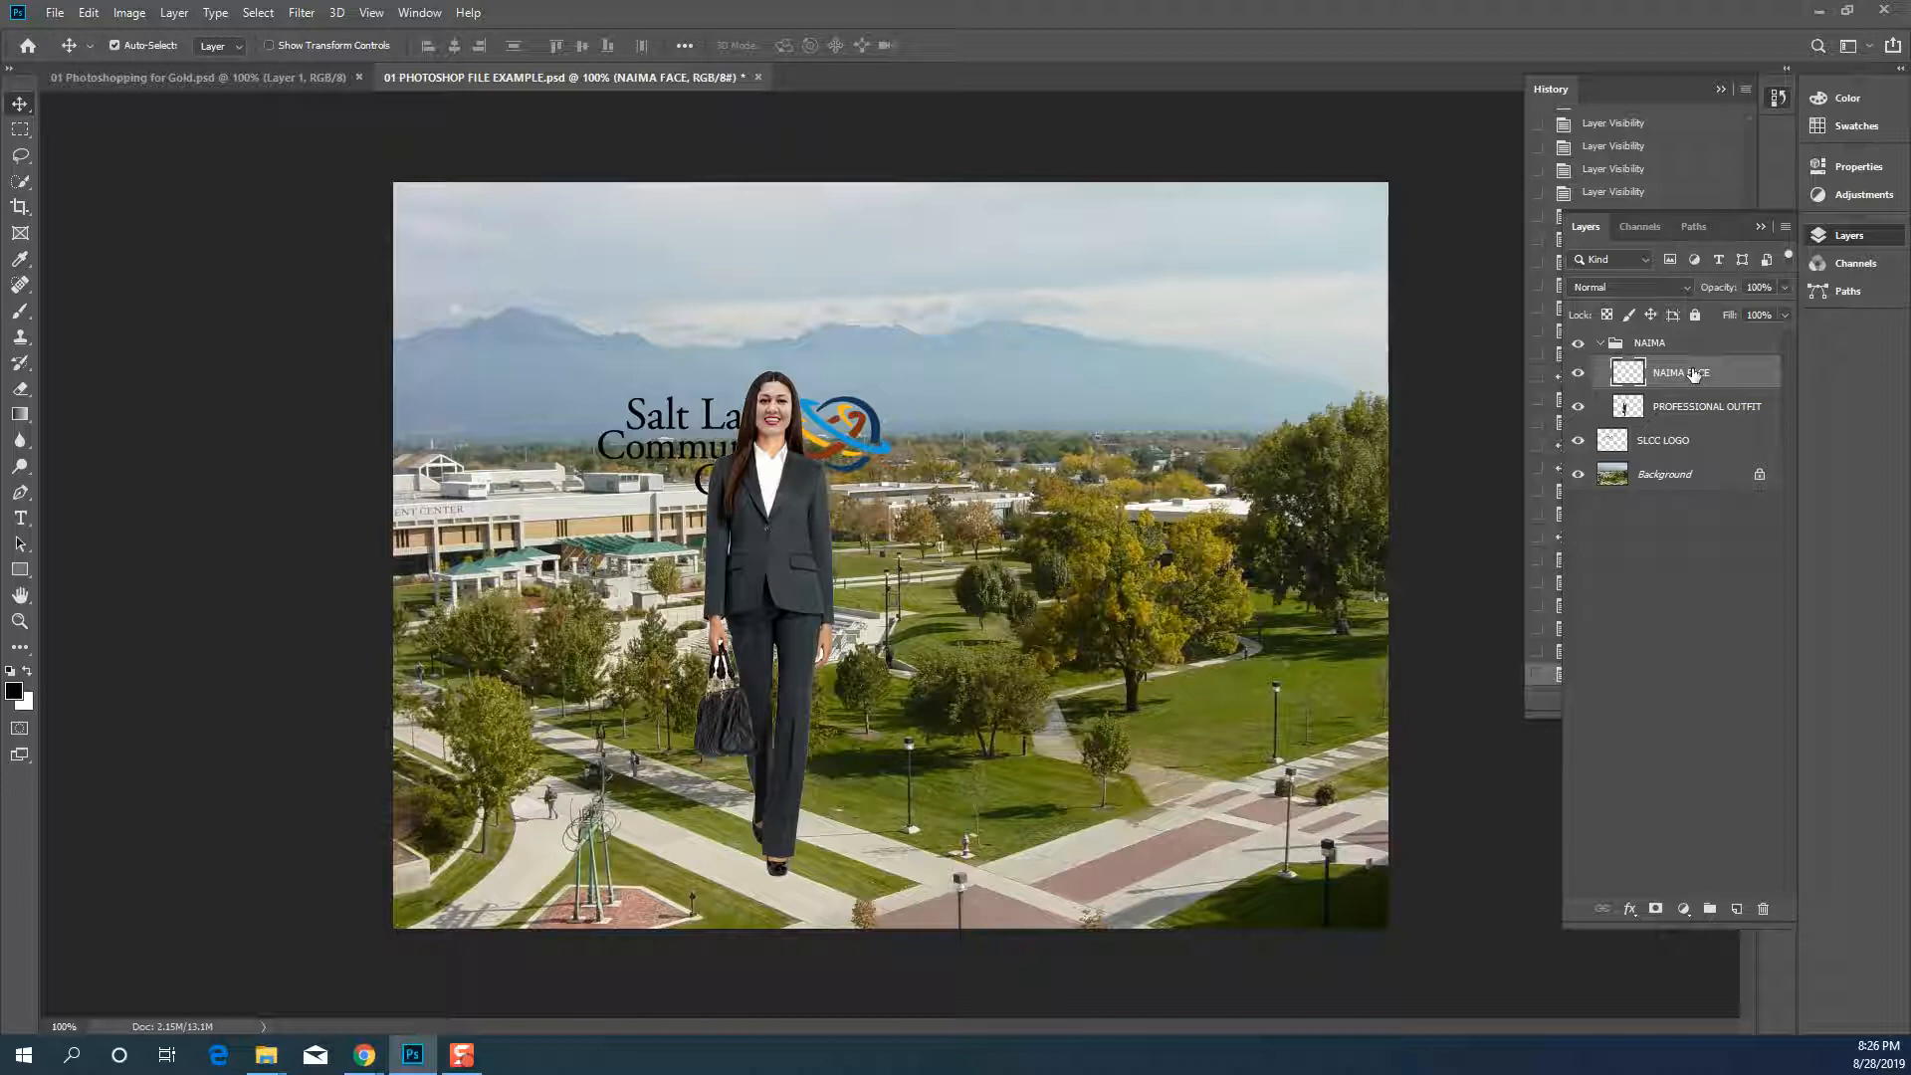
# Select the teacher's group and demonstrate collapsing and expanding it, leaving it collapsed
pyautogui.click(1608, 344)
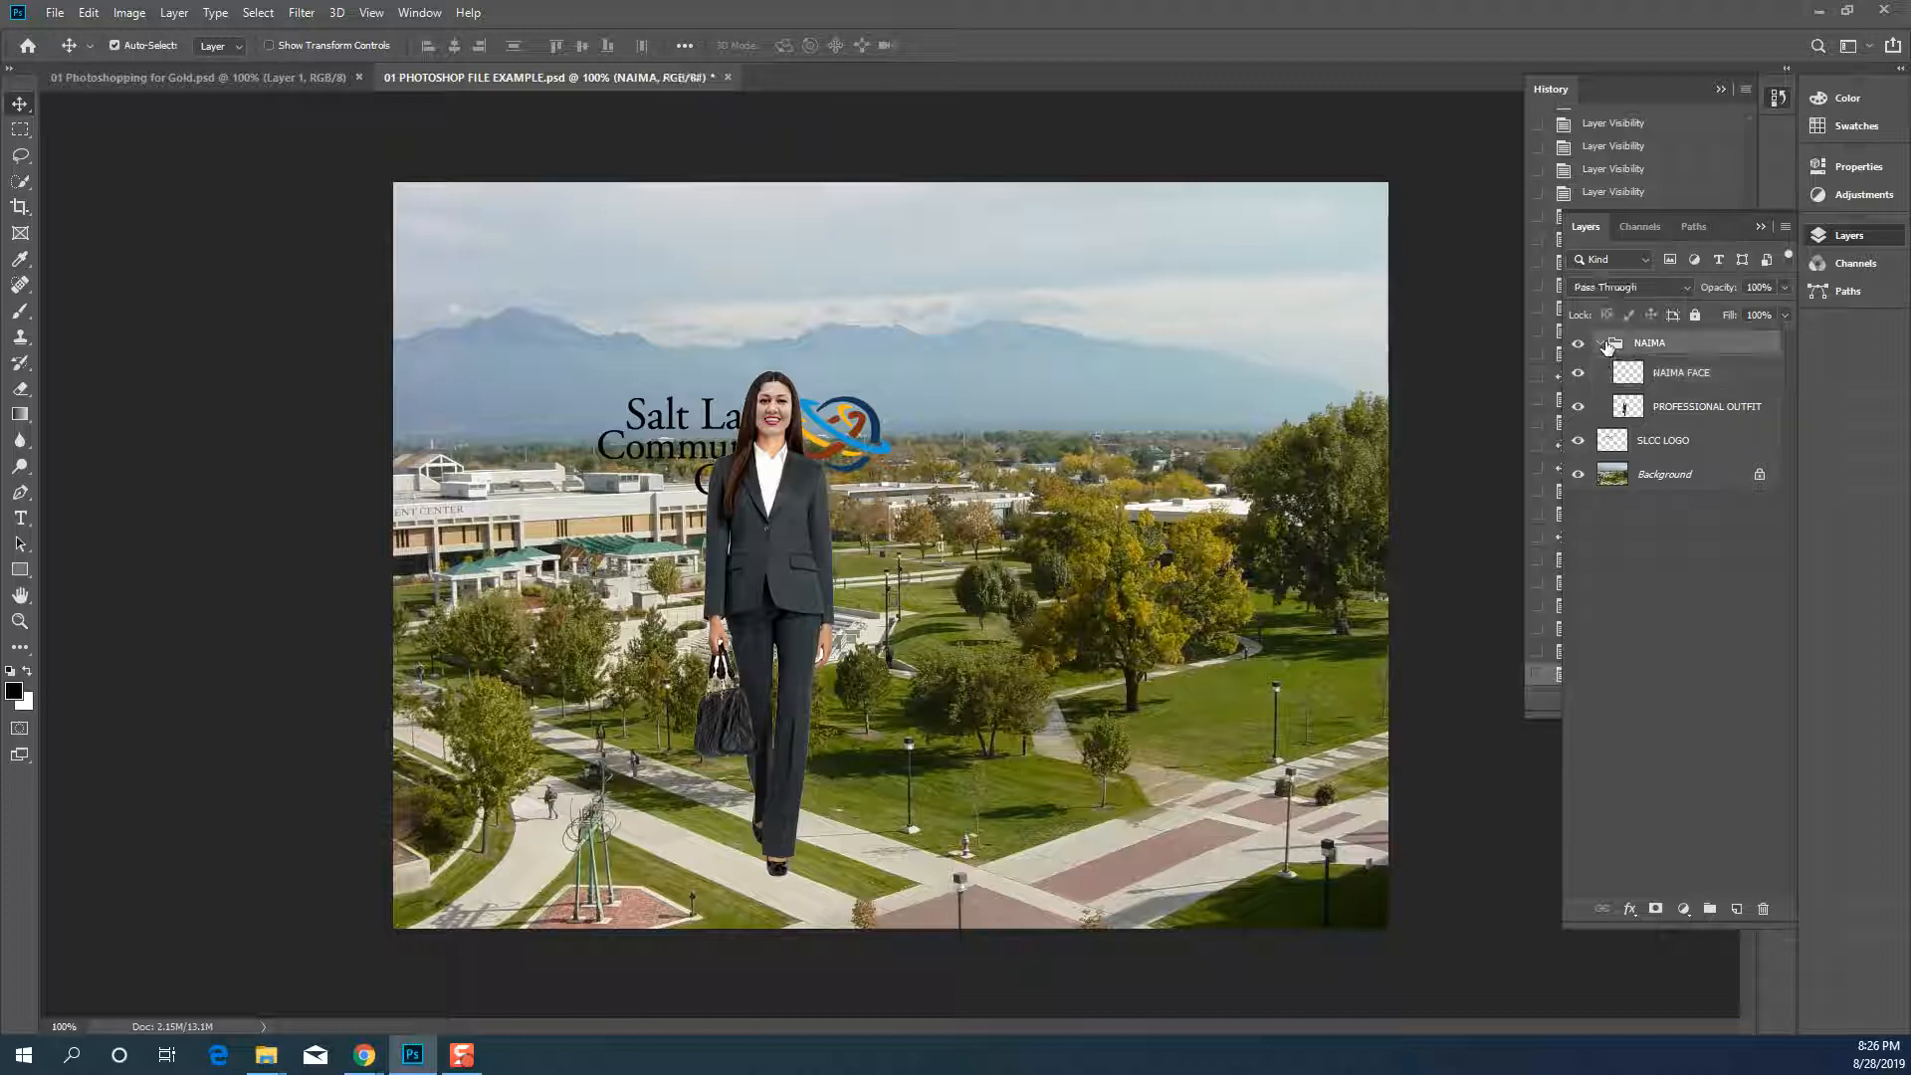
pyautogui.click(1602, 344)
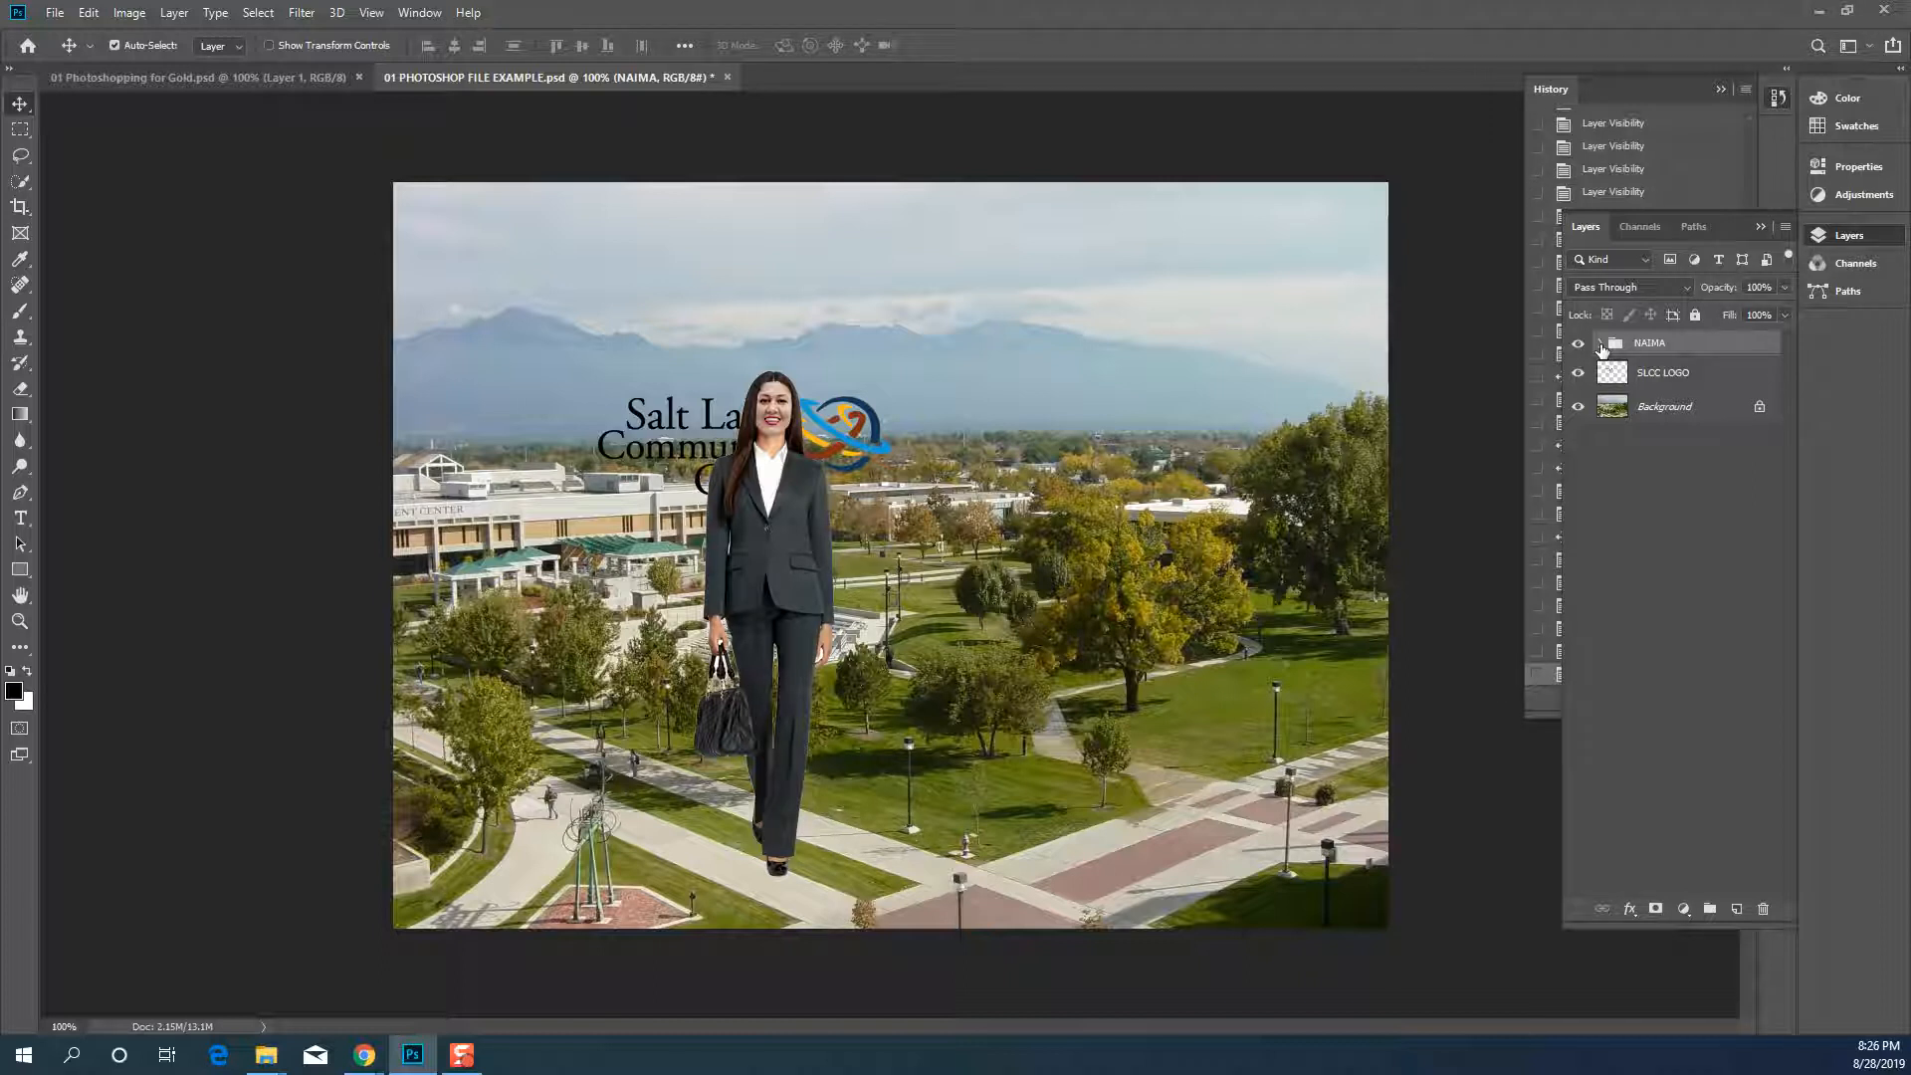
pyautogui.click(1602, 344)
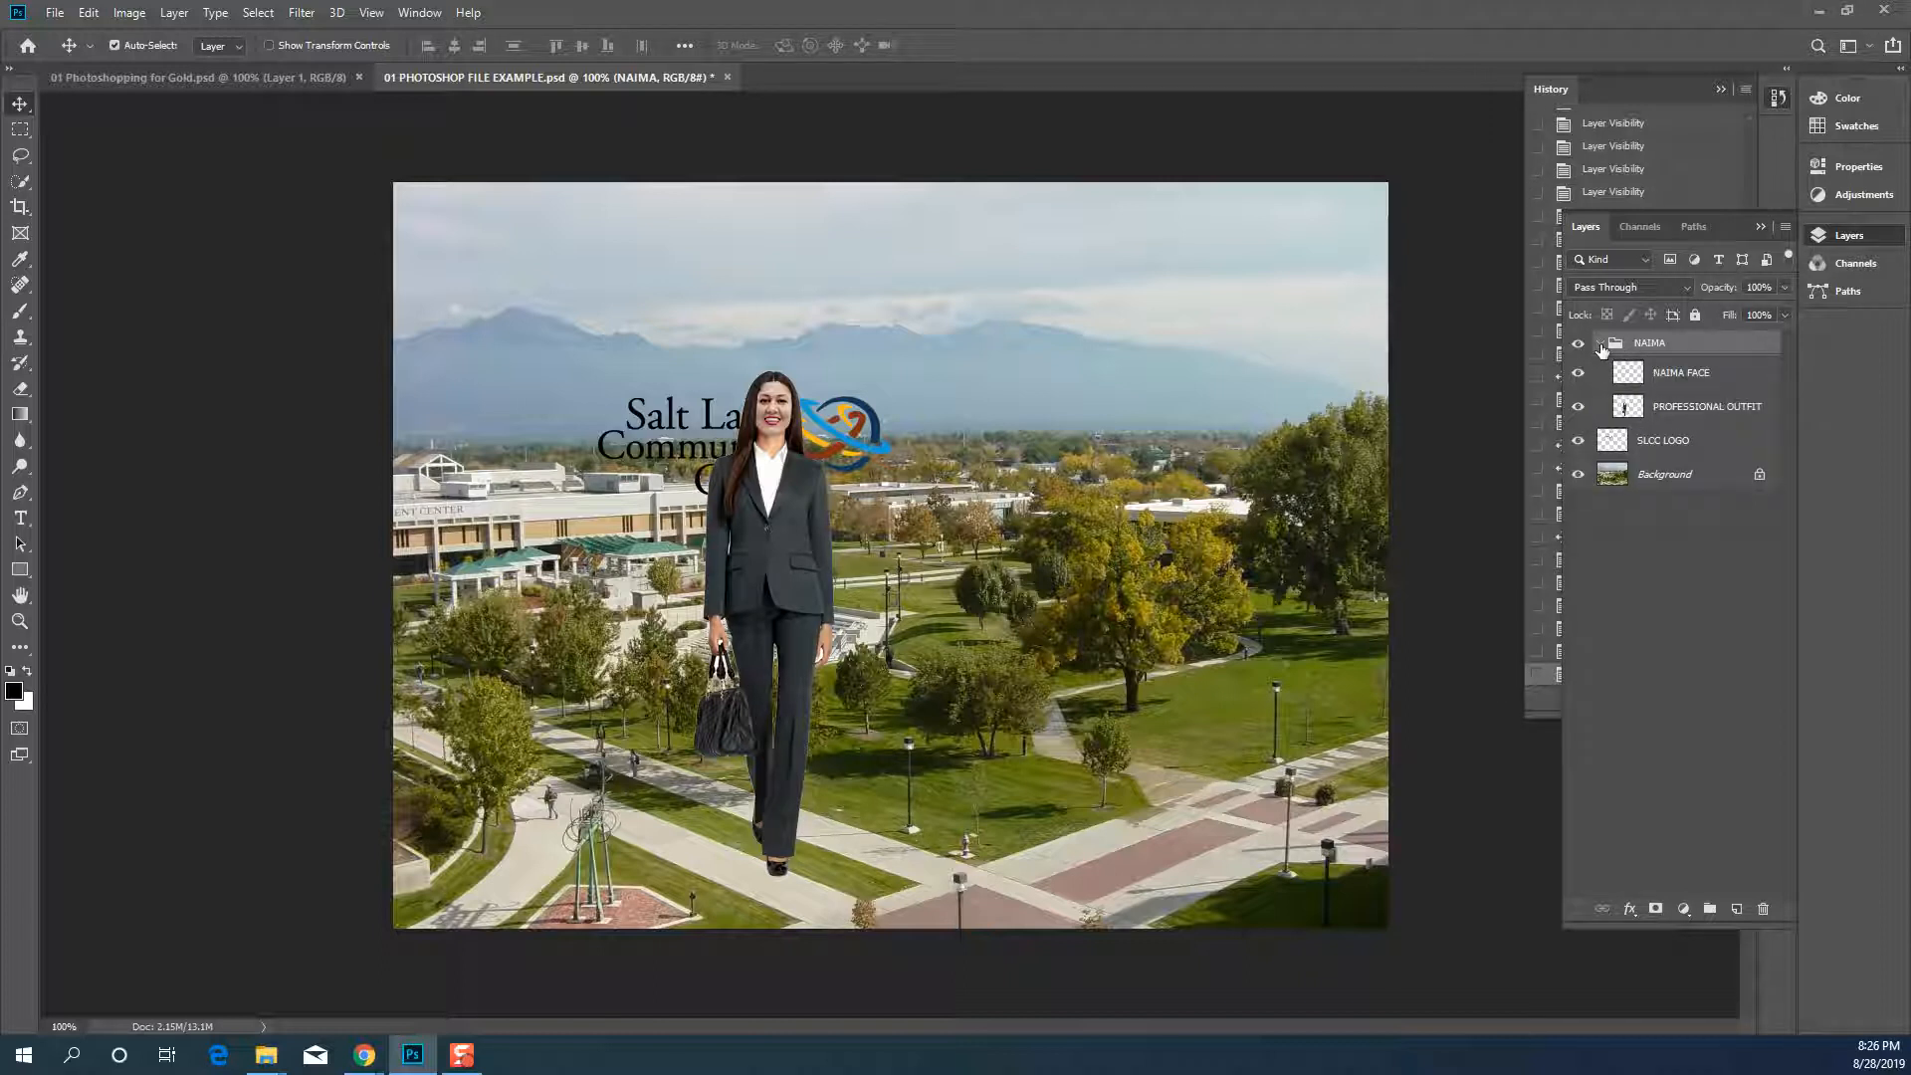
pyautogui.click(1601, 344)
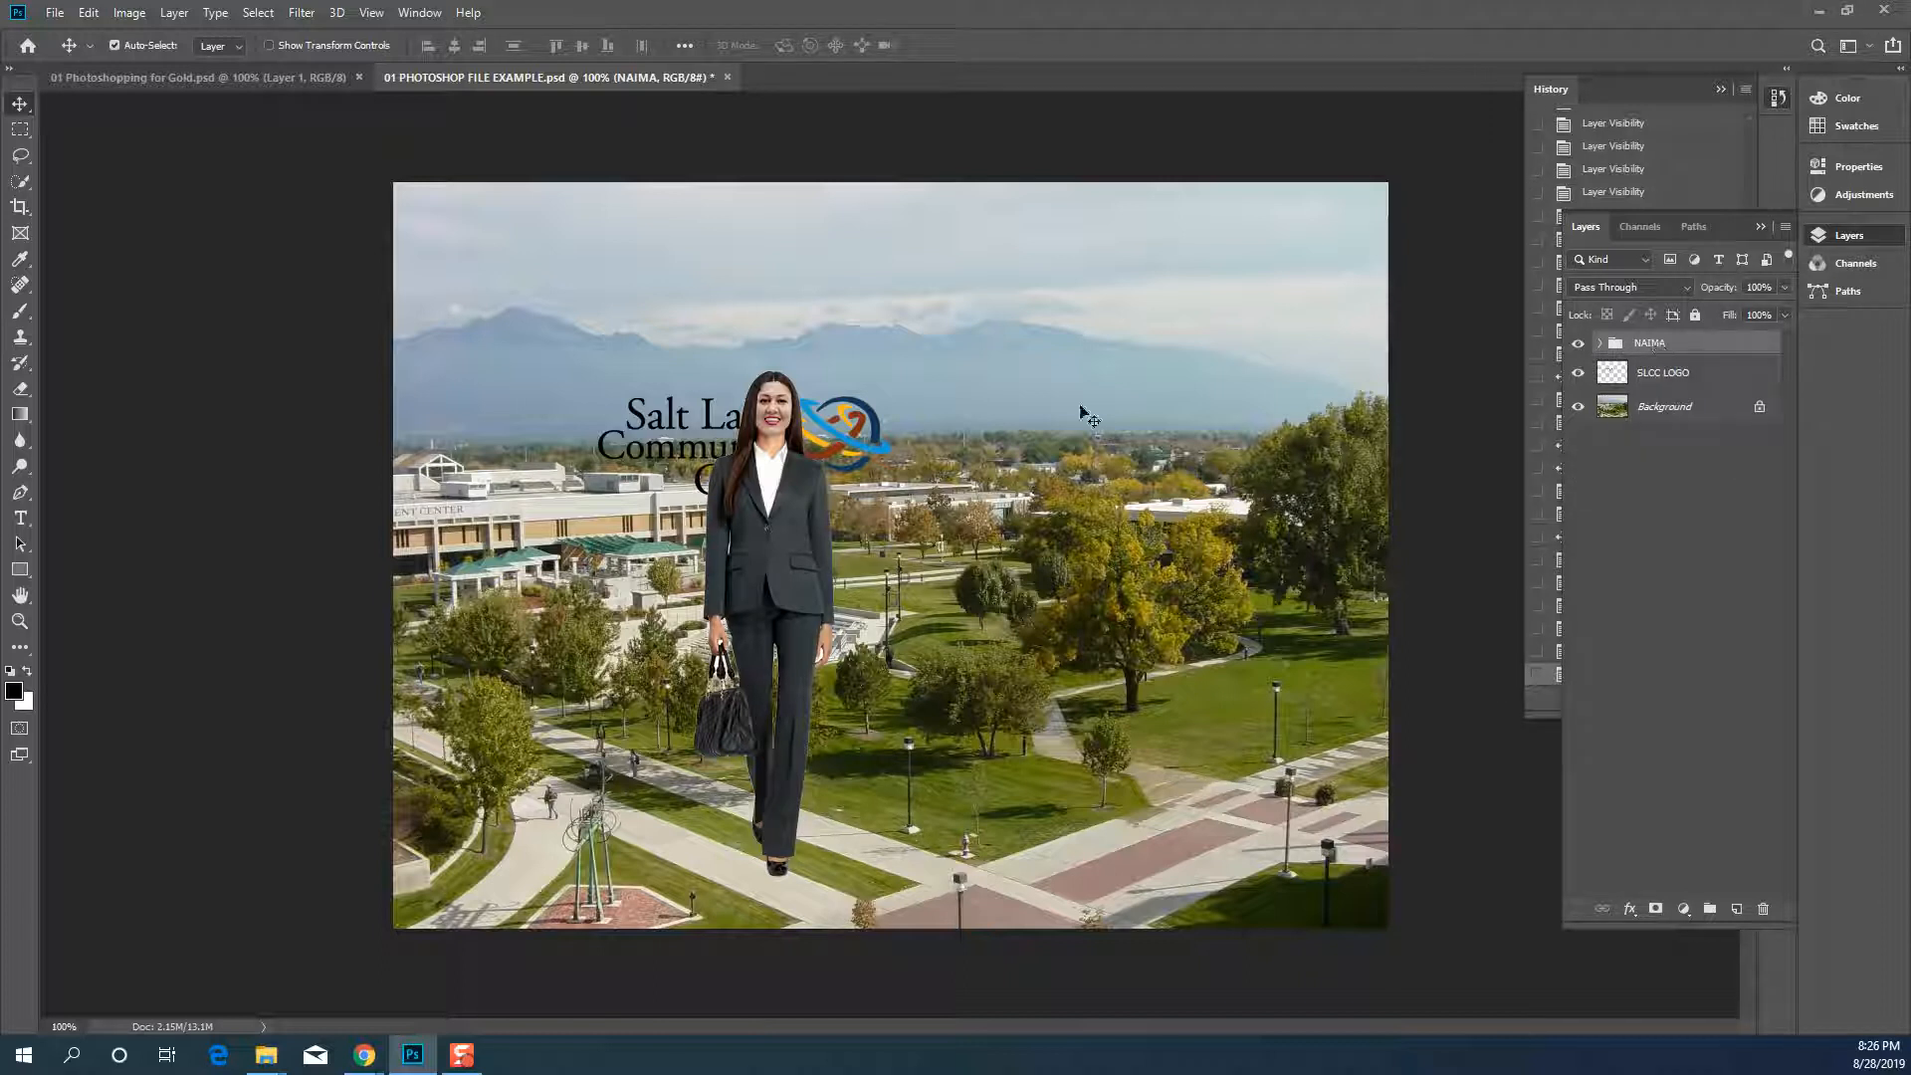
# Try to move the face and outfit on the canvas with the group collapsed, and undo the face's move
pyautogui.moveTo(802, 509); pyautogui.dragTo(846, 470)
pyautogui.moveTo(788, 410); pyautogui.dragTo(976, 388)
pyautogui.hotkey('ctrl', 'z')
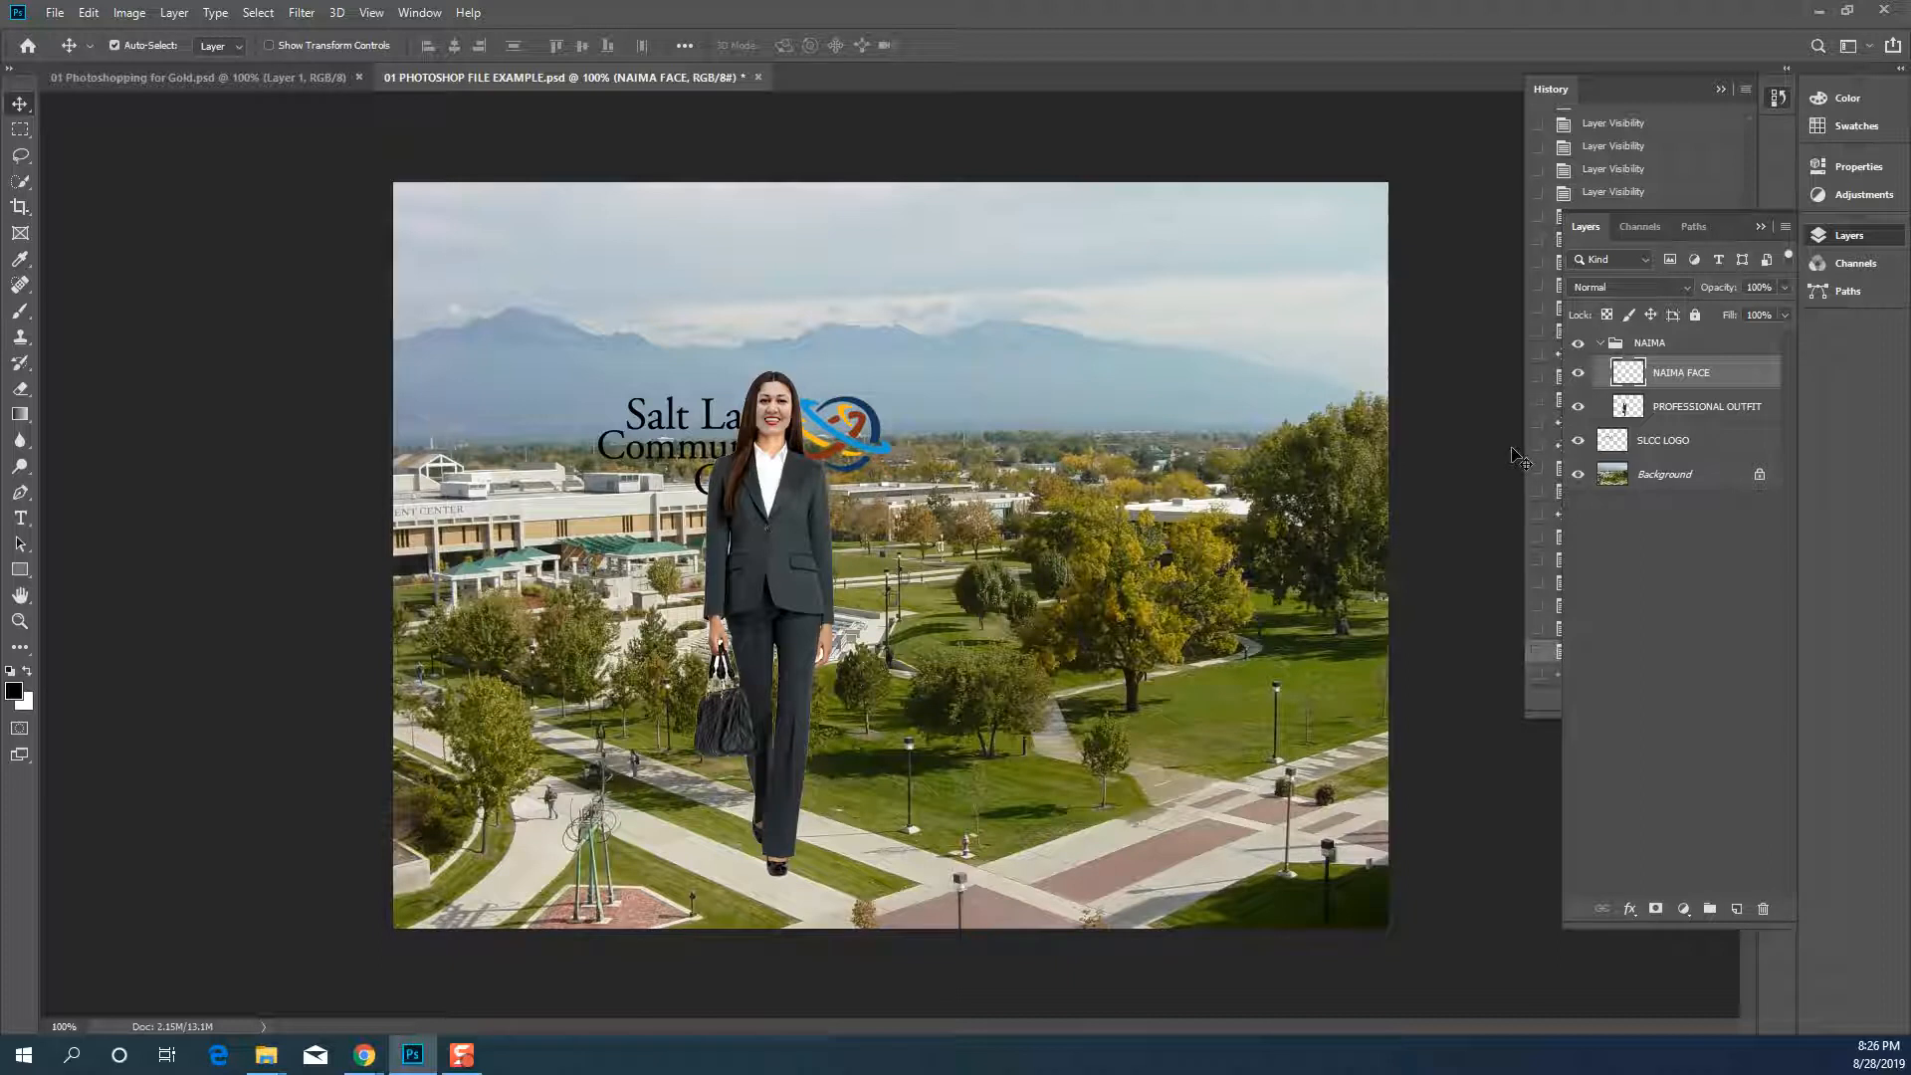
# Demonstrate selecting the face and PROFESSIONAL OUTFIT layers together, and clear the selection
pyautogui.rightClick(1690, 384)
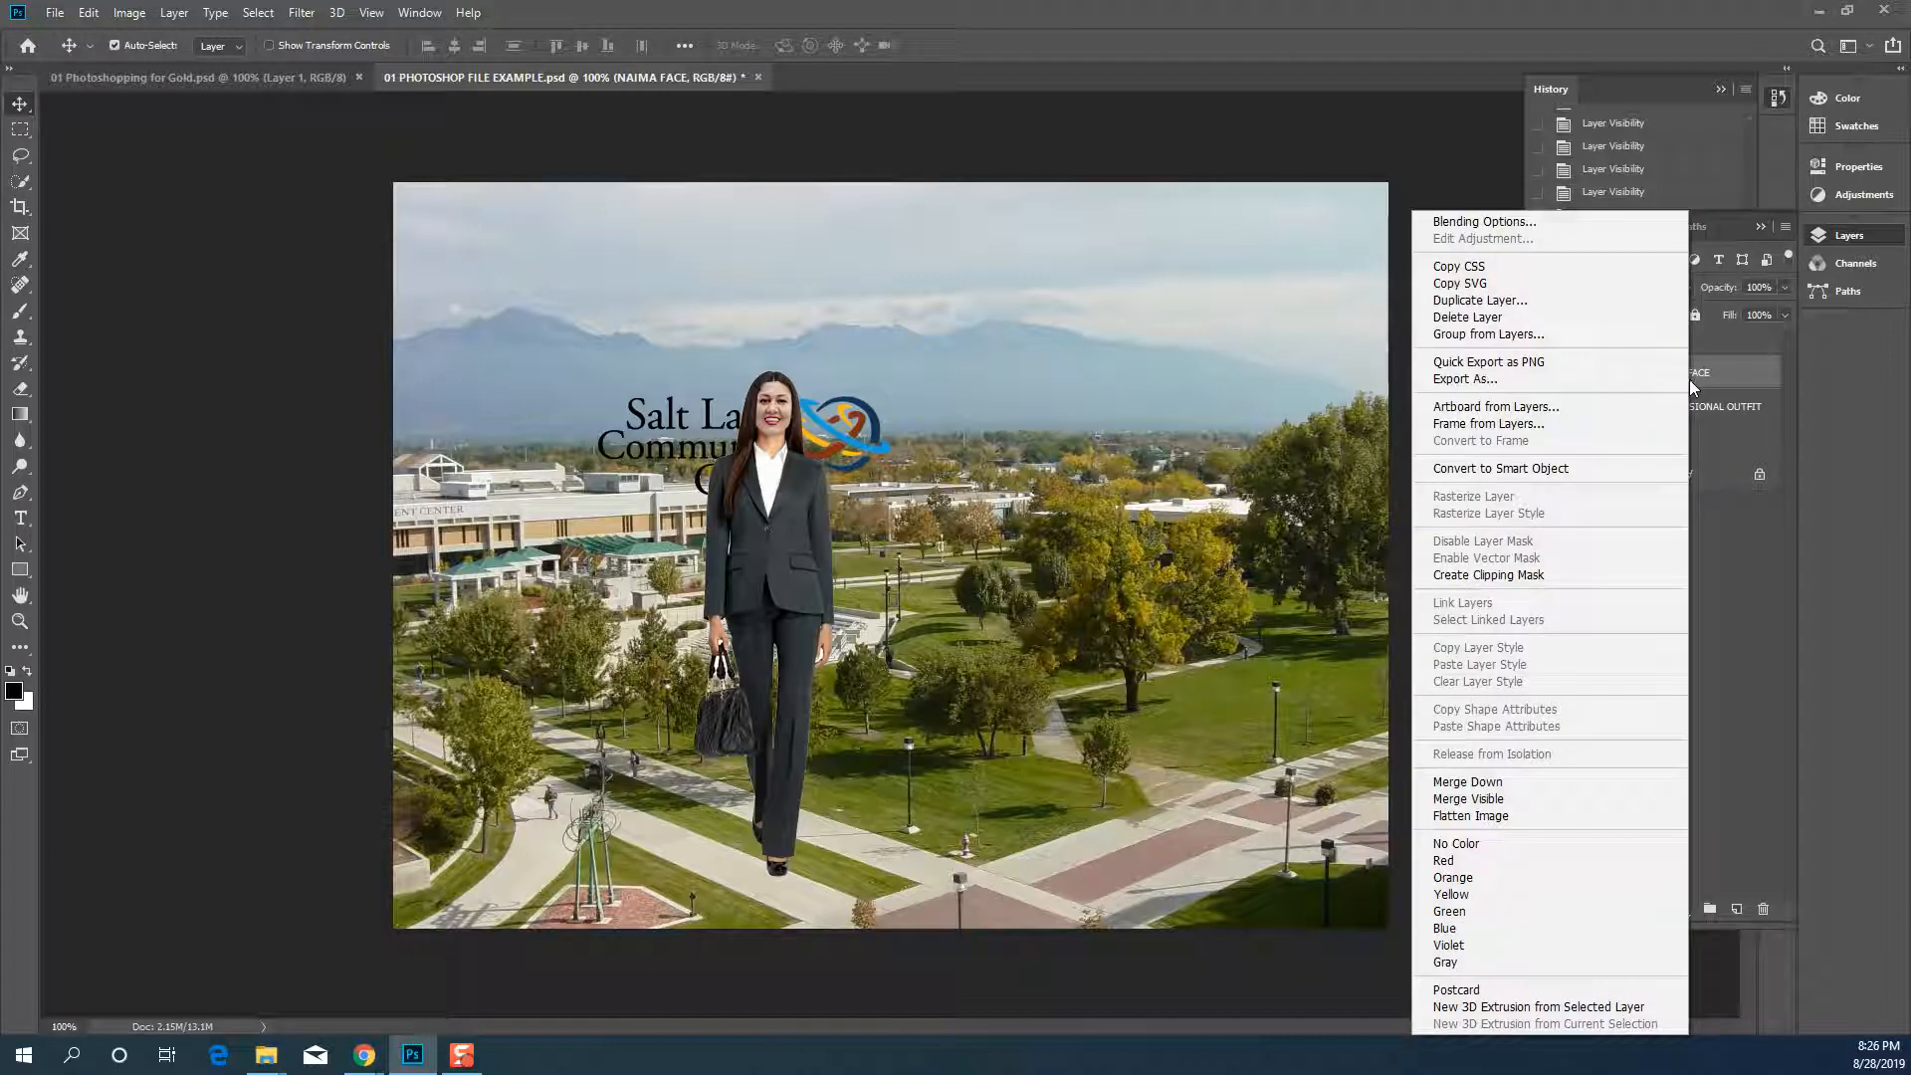
pyautogui.click(1699, 549)
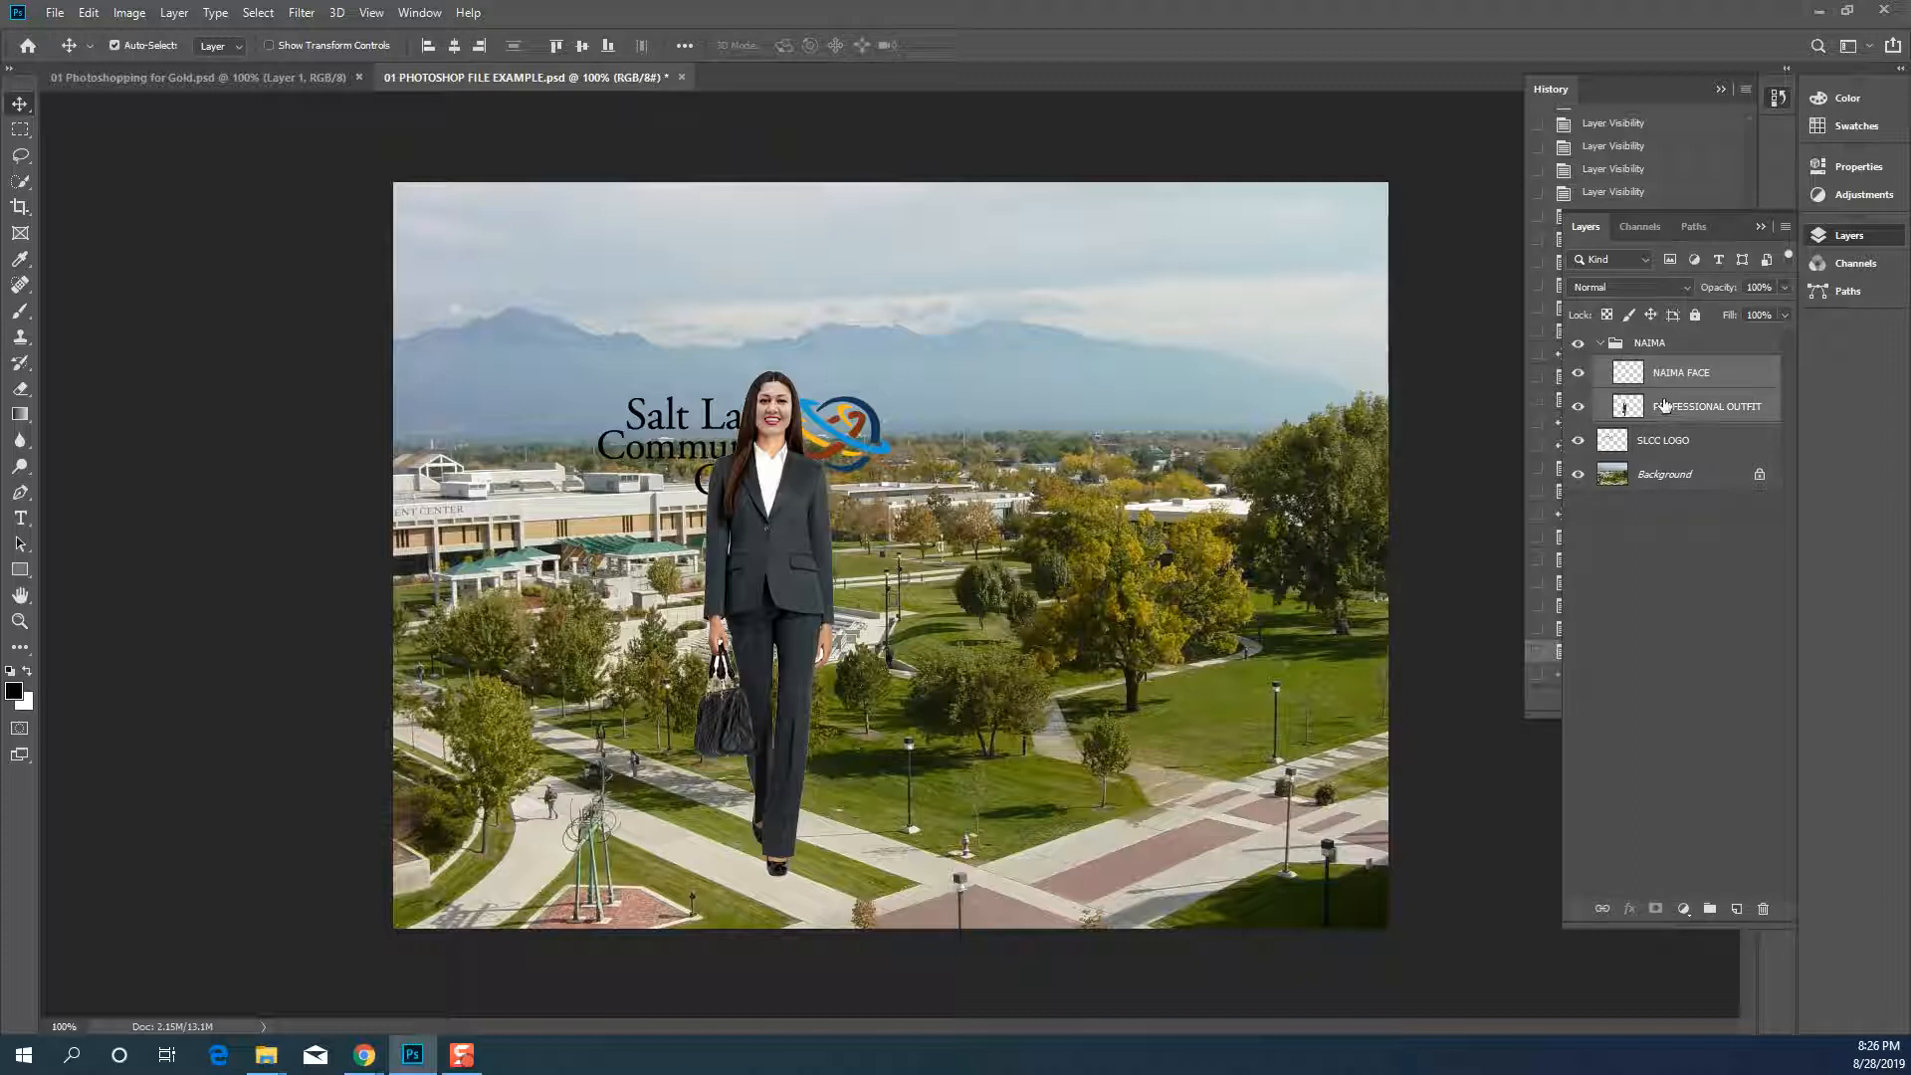
pyautogui.click(1686, 496)
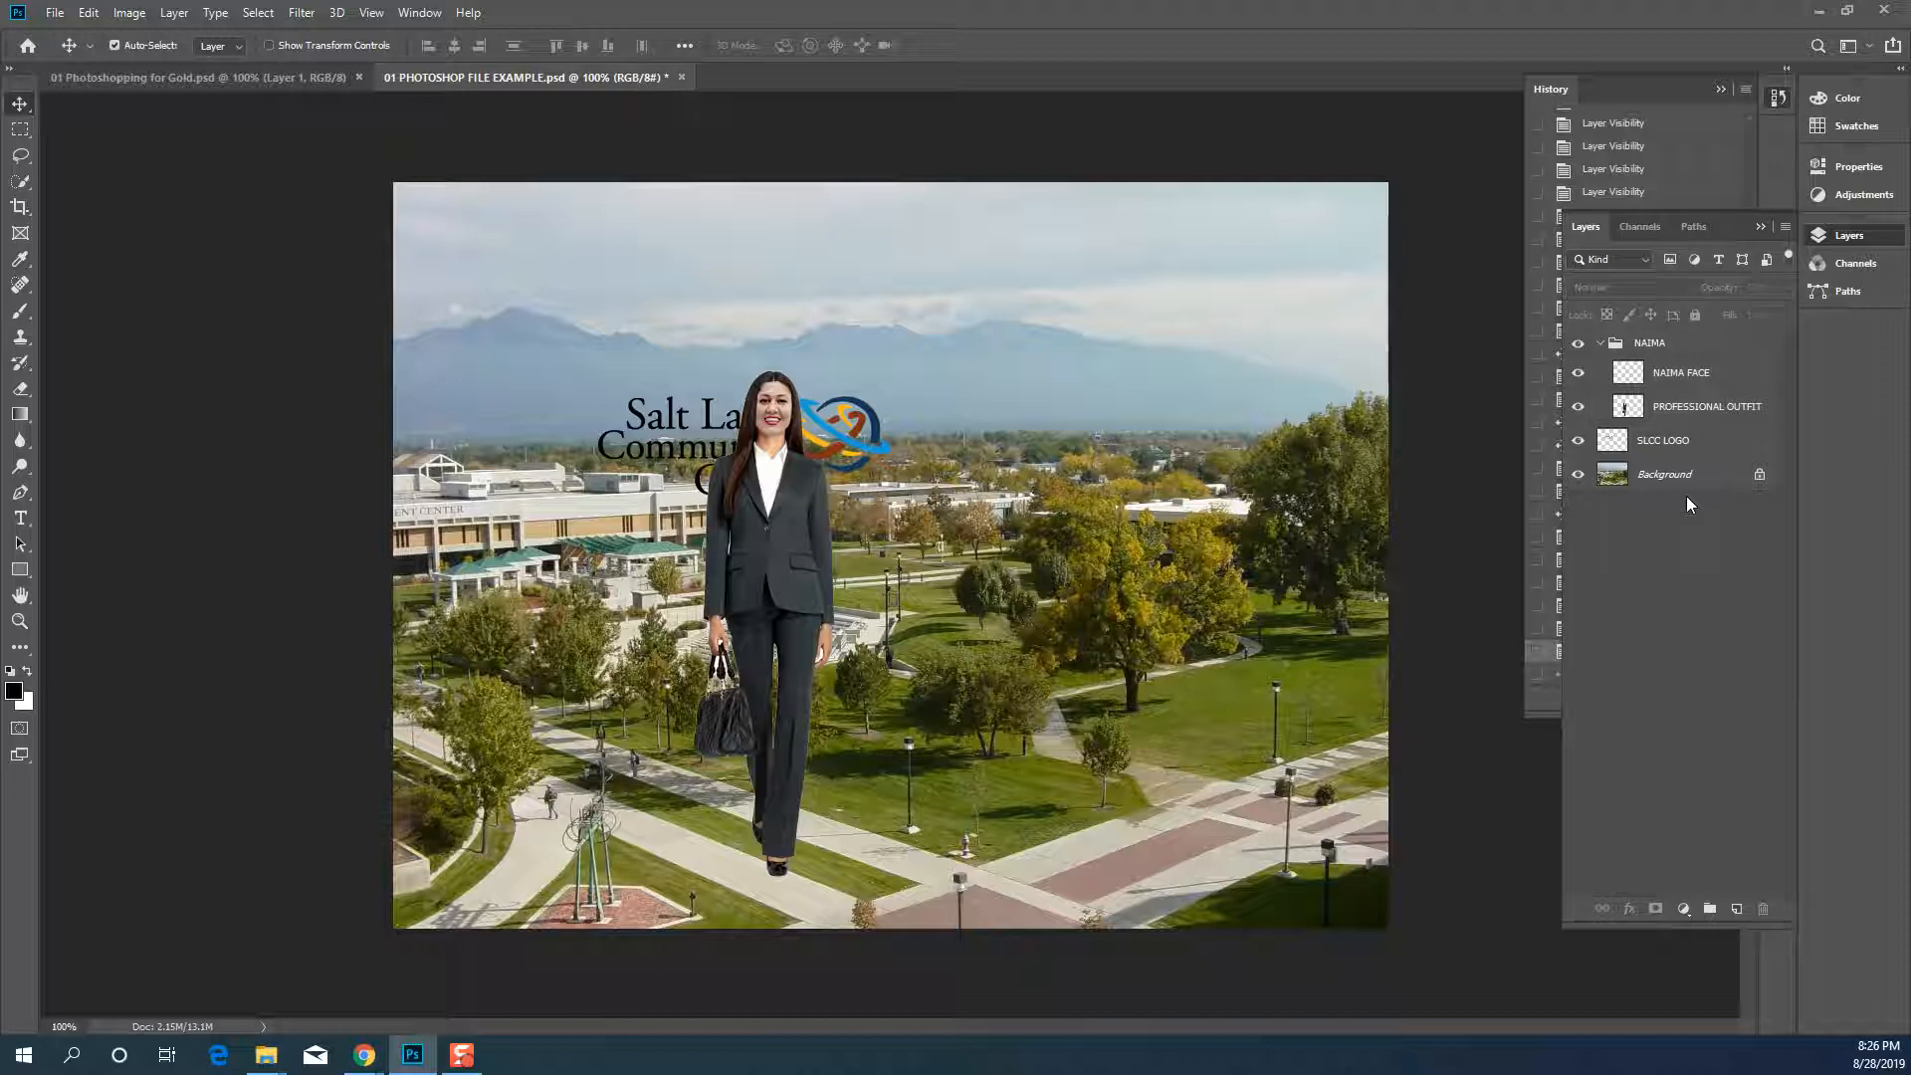
pyautogui.click(1686, 374)
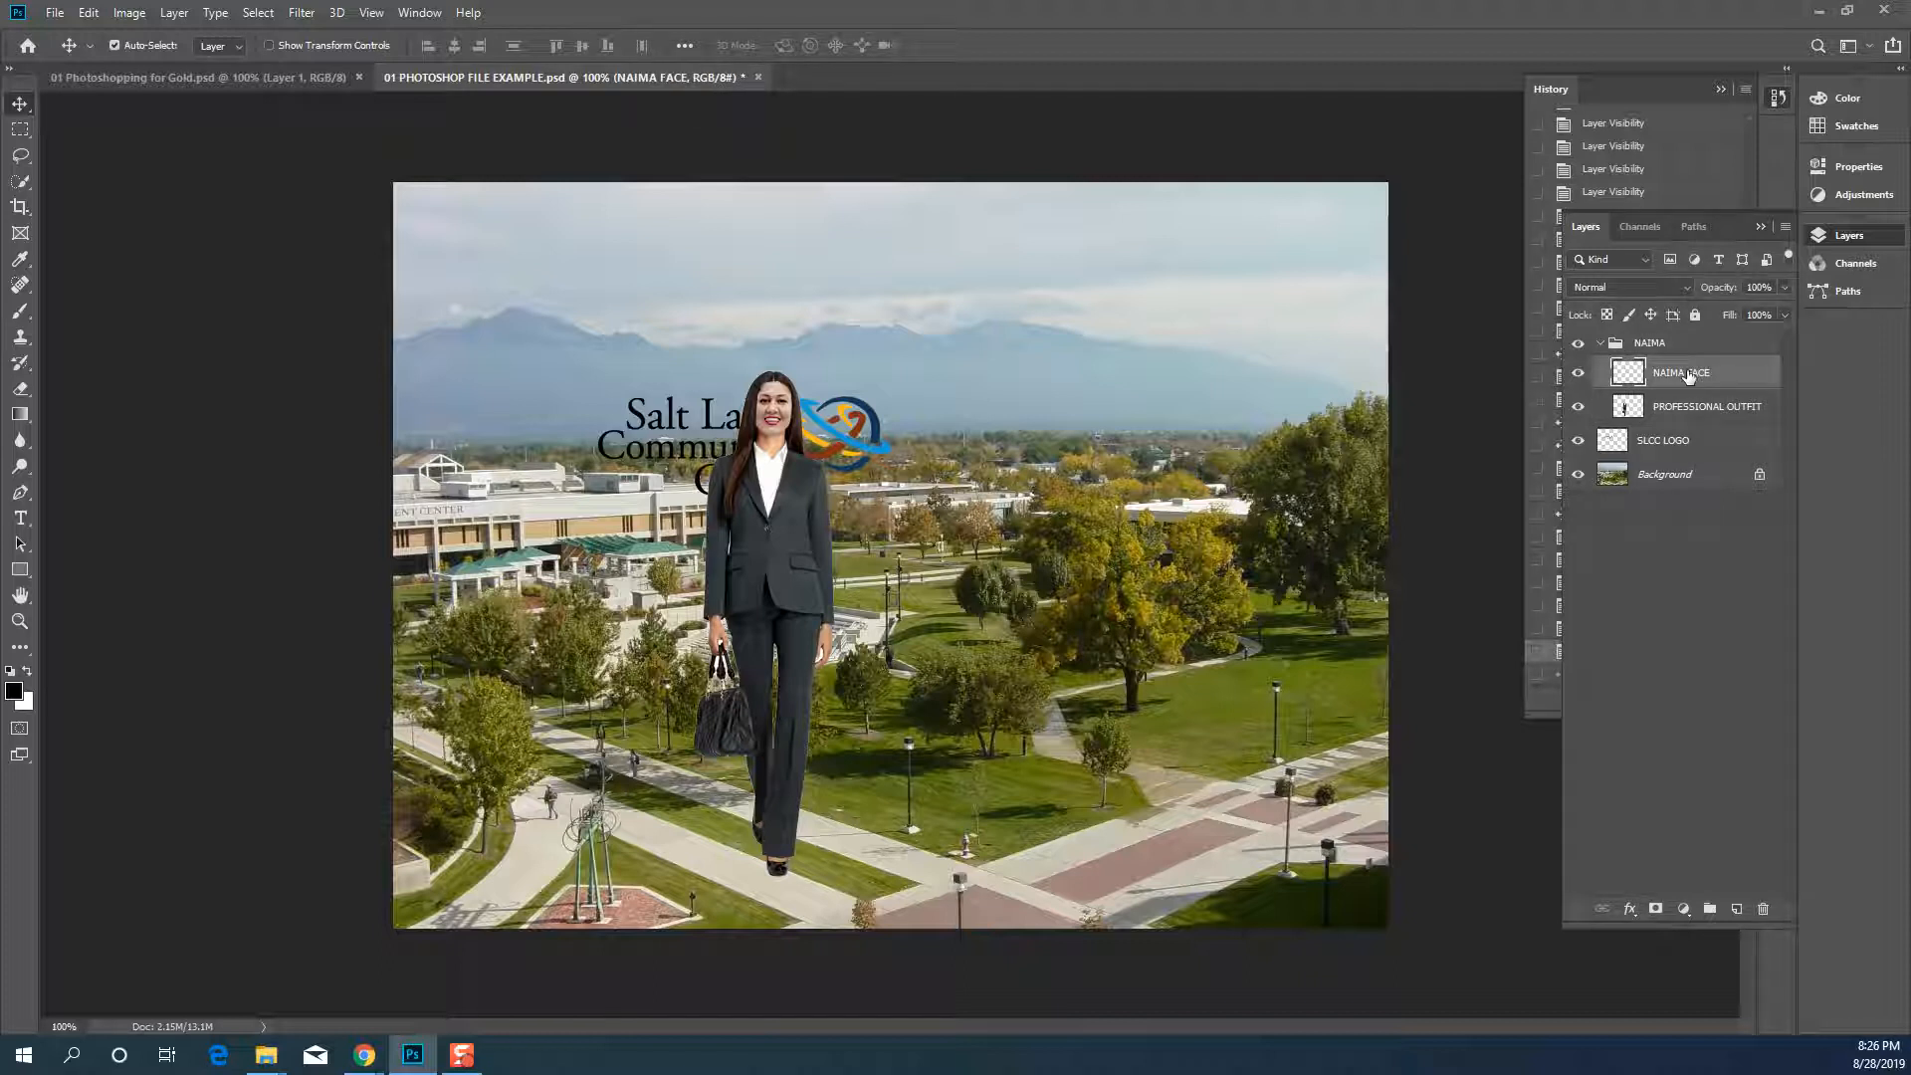
pyautogui.keyDown('shift'); pyautogui.click(1678, 414); pyautogui.keyUp('shift')
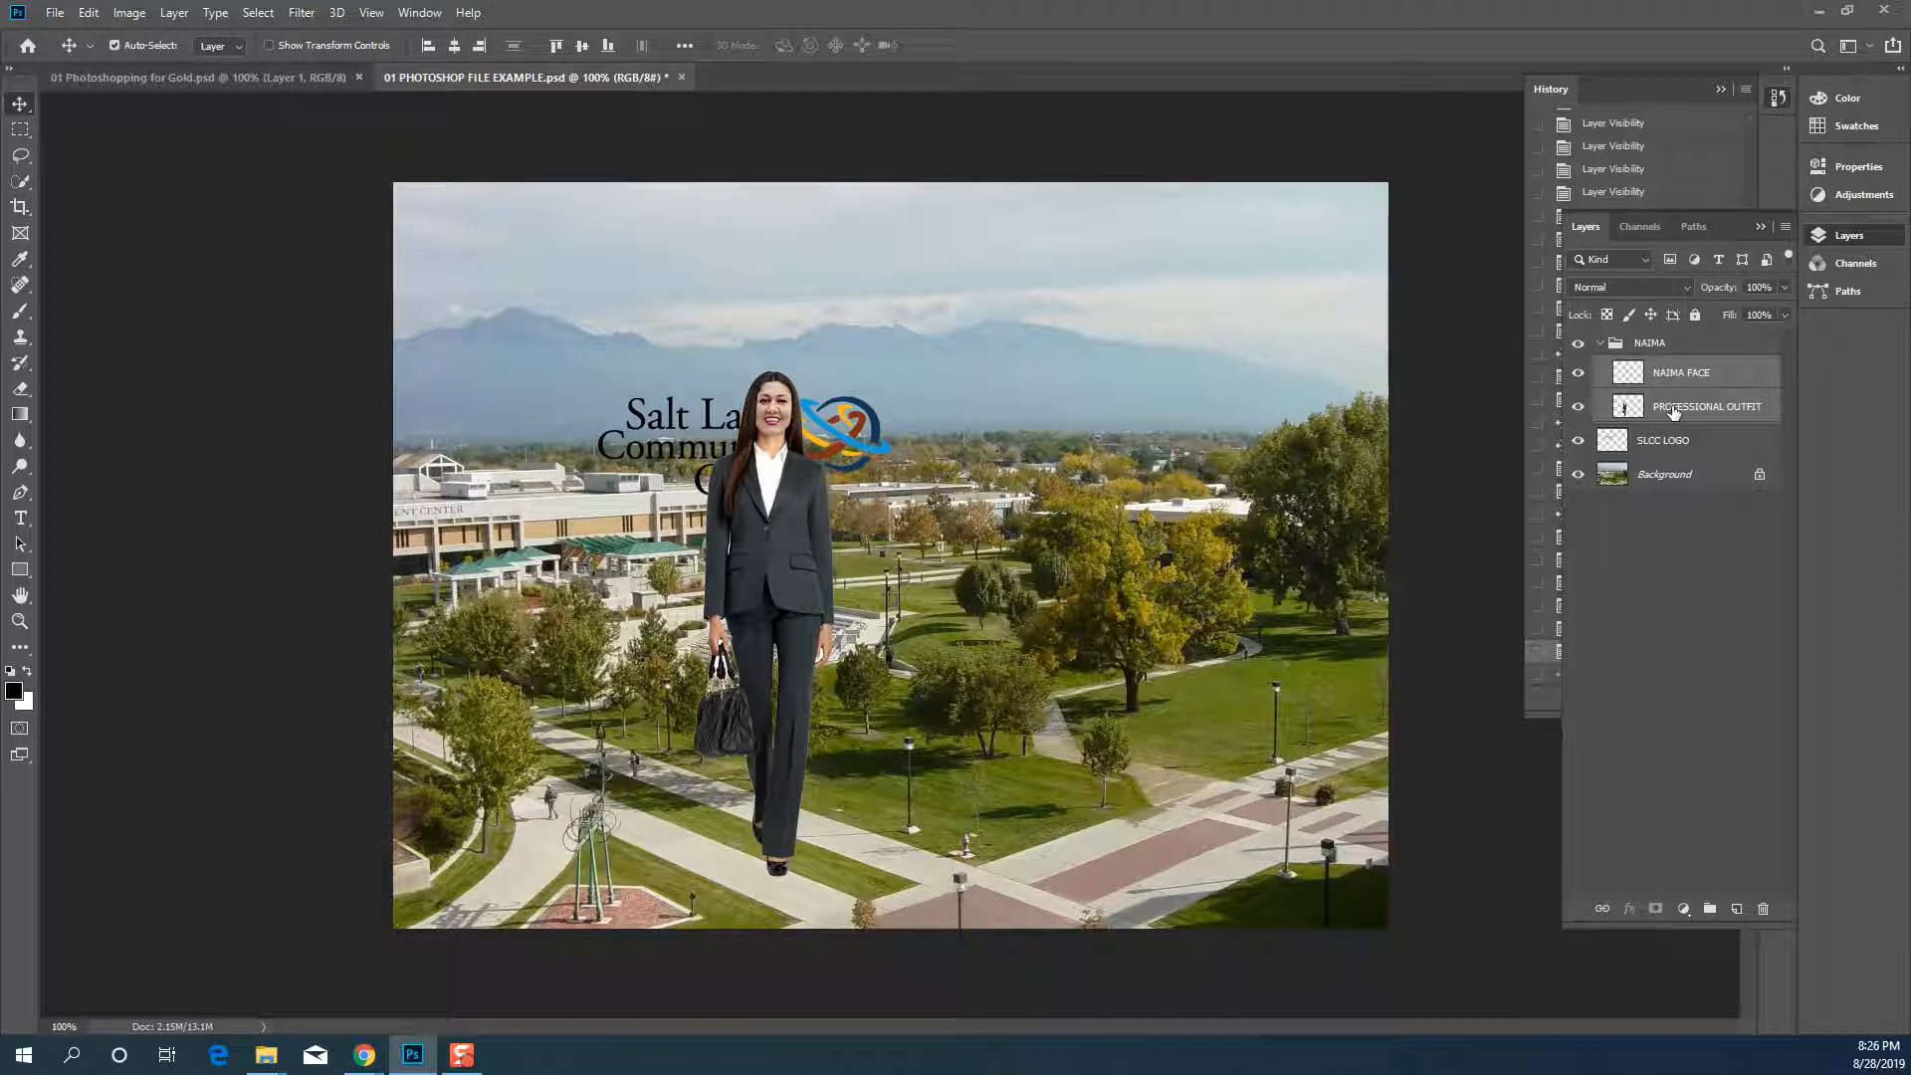
pyautogui.click(1700, 507)
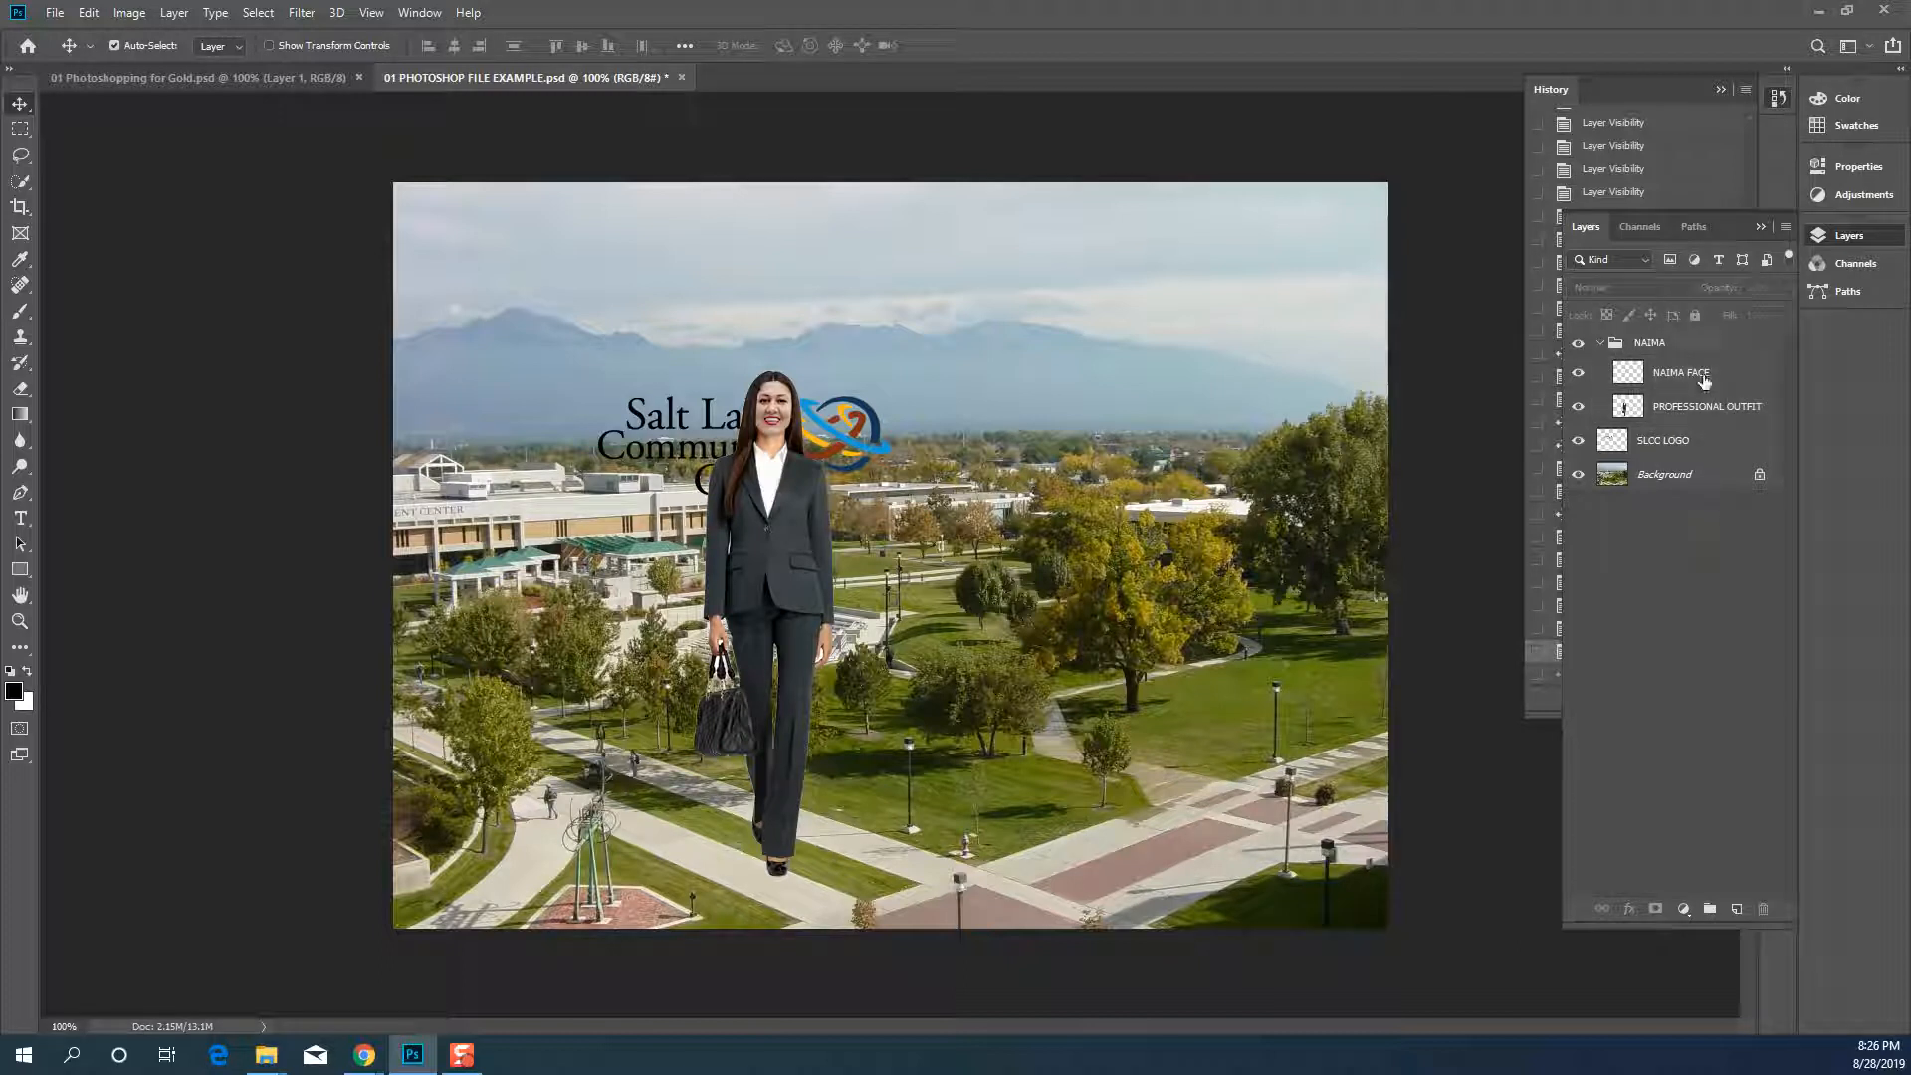
# Select the face and PROFESSIONAL OUTFIT layers together and link them
pyautogui.click(1703, 379)
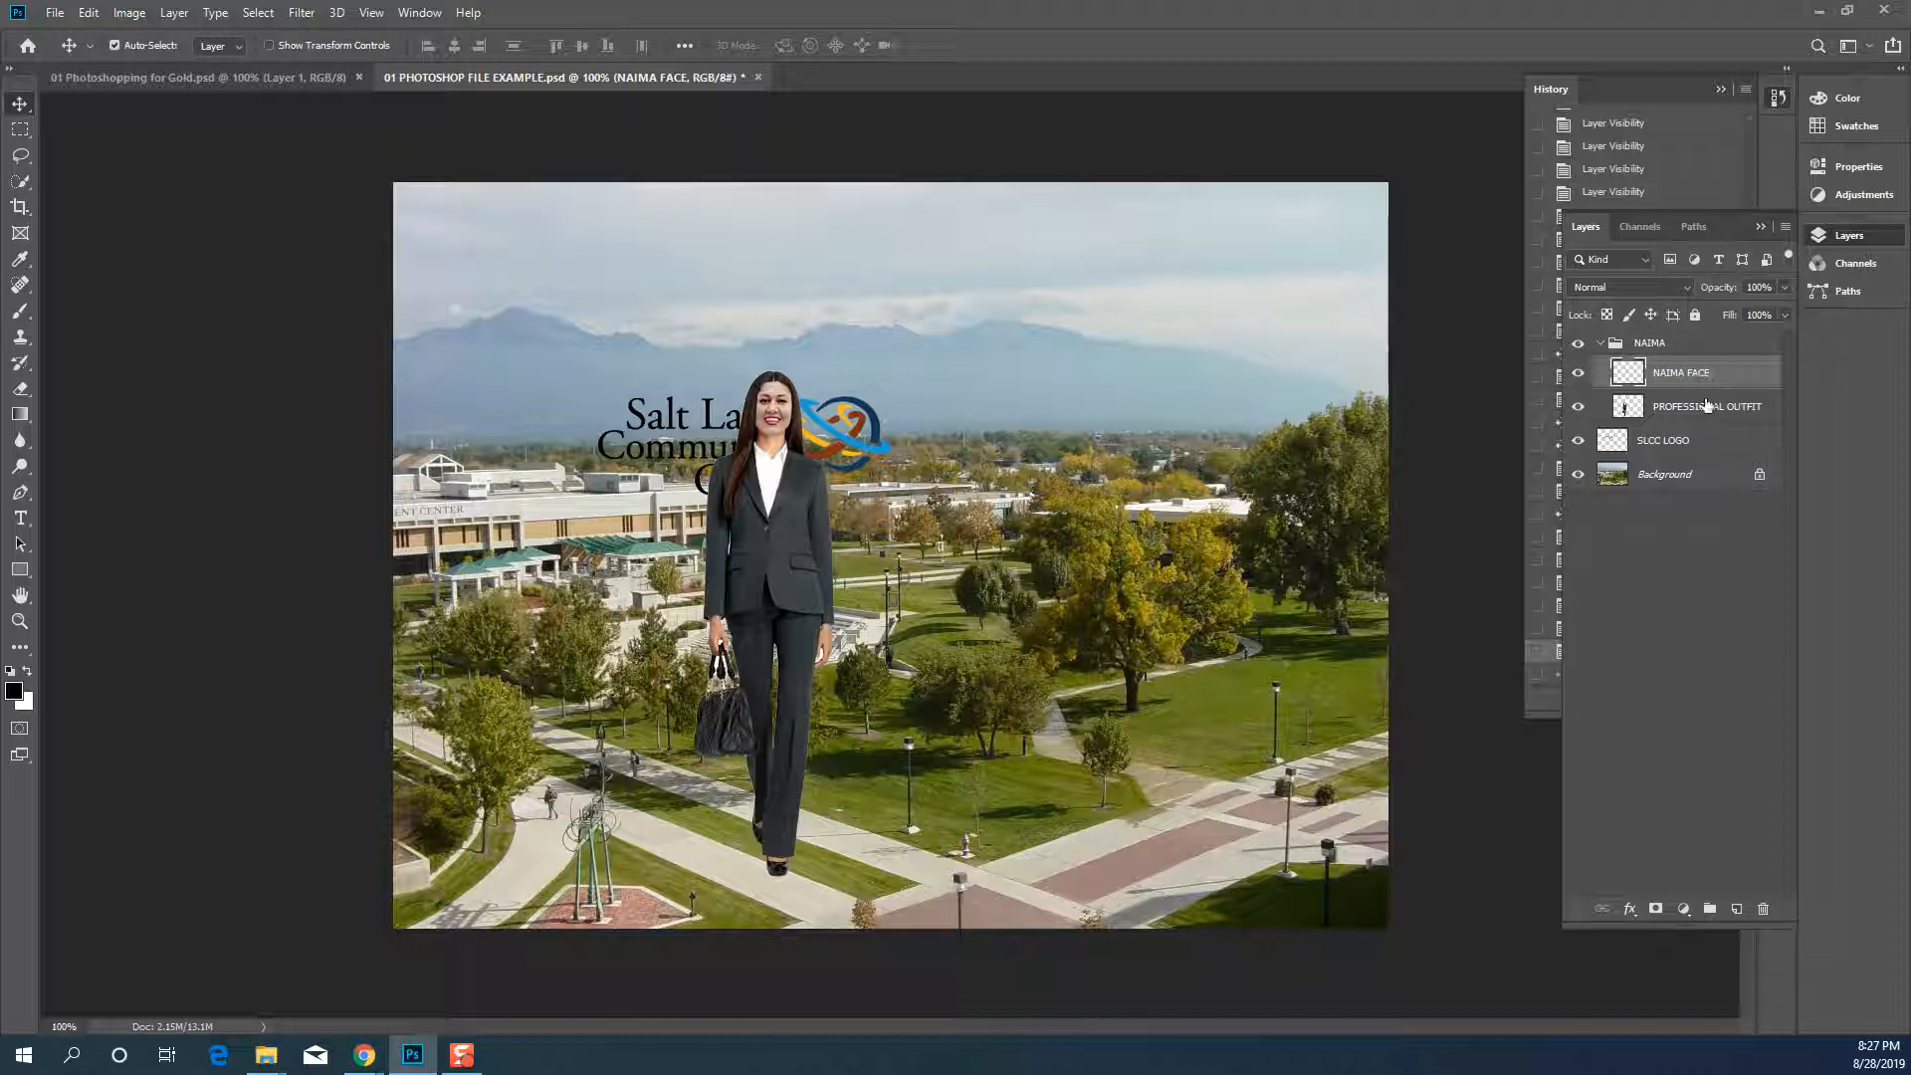
pyautogui.keyDown('shift'); pyautogui.click(1702, 408); pyautogui.keyUp('shift')
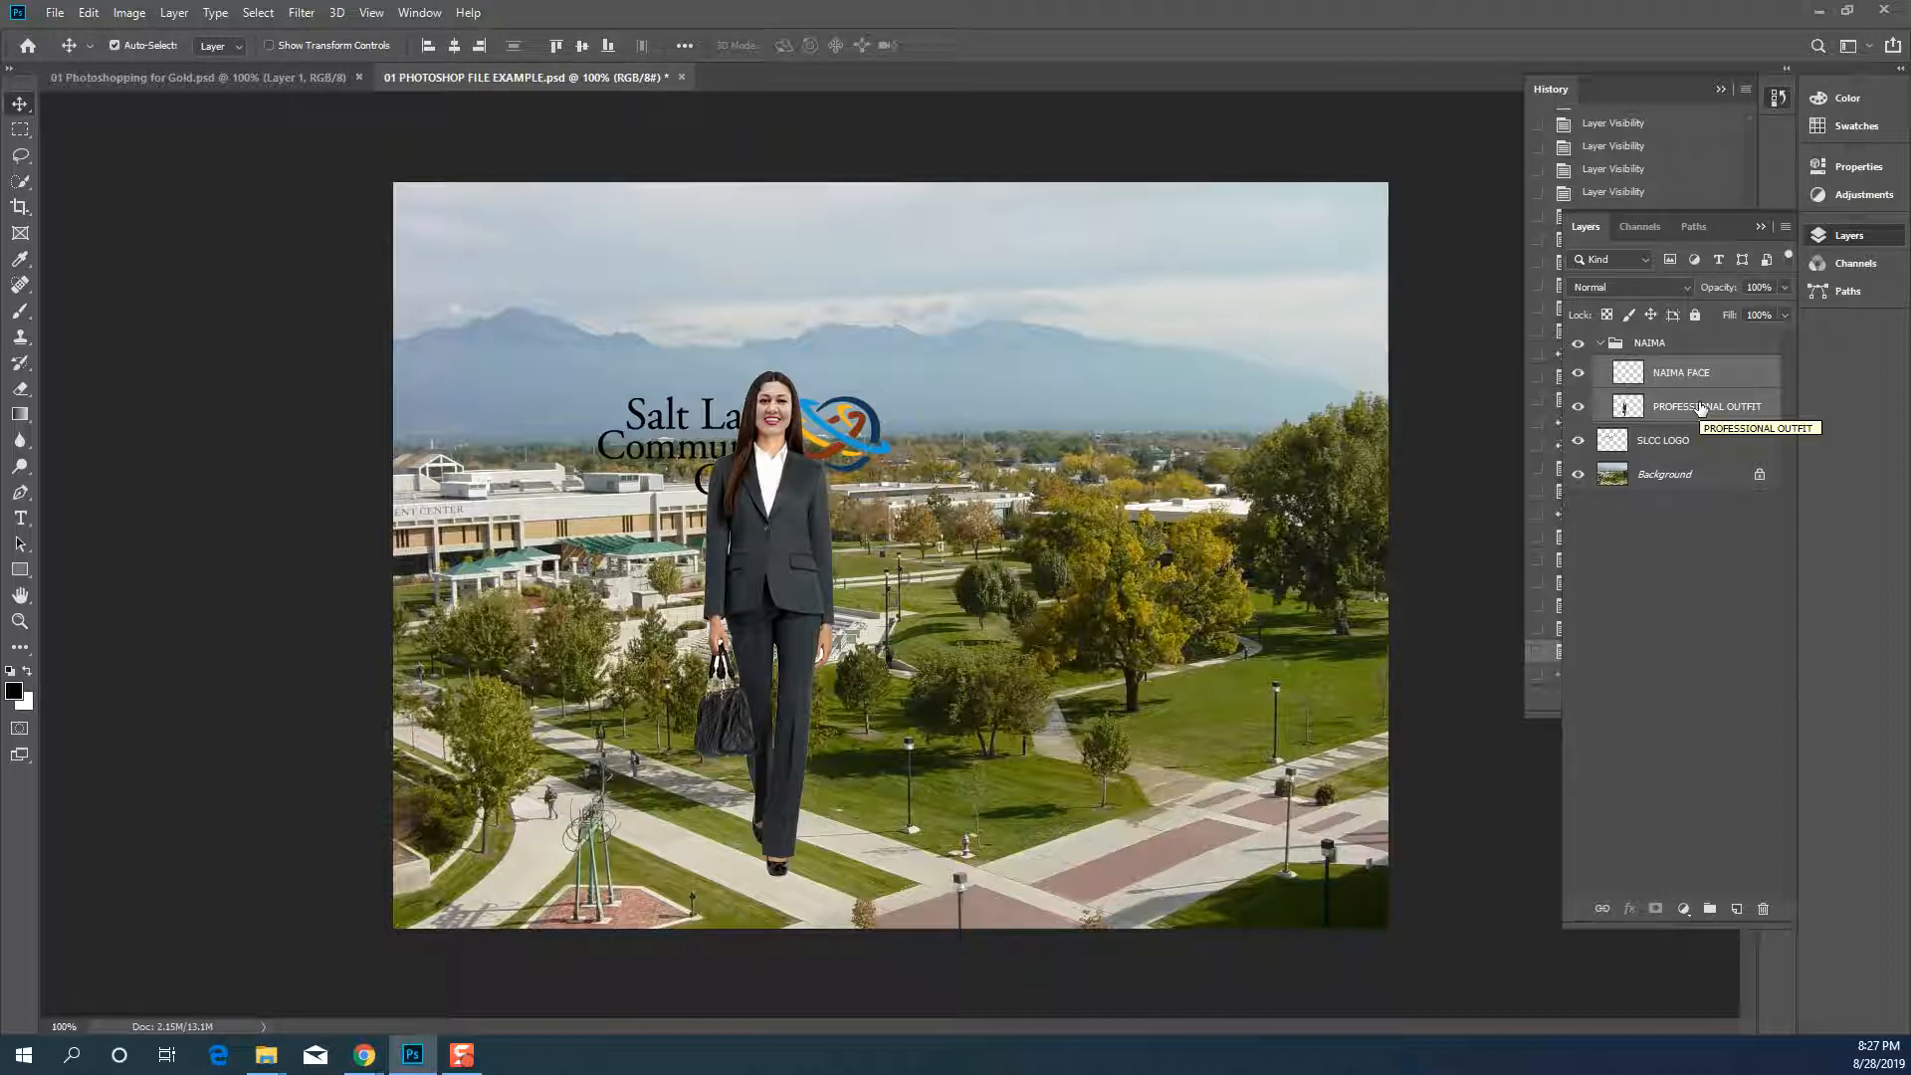
pyautogui.click(1601, 911)
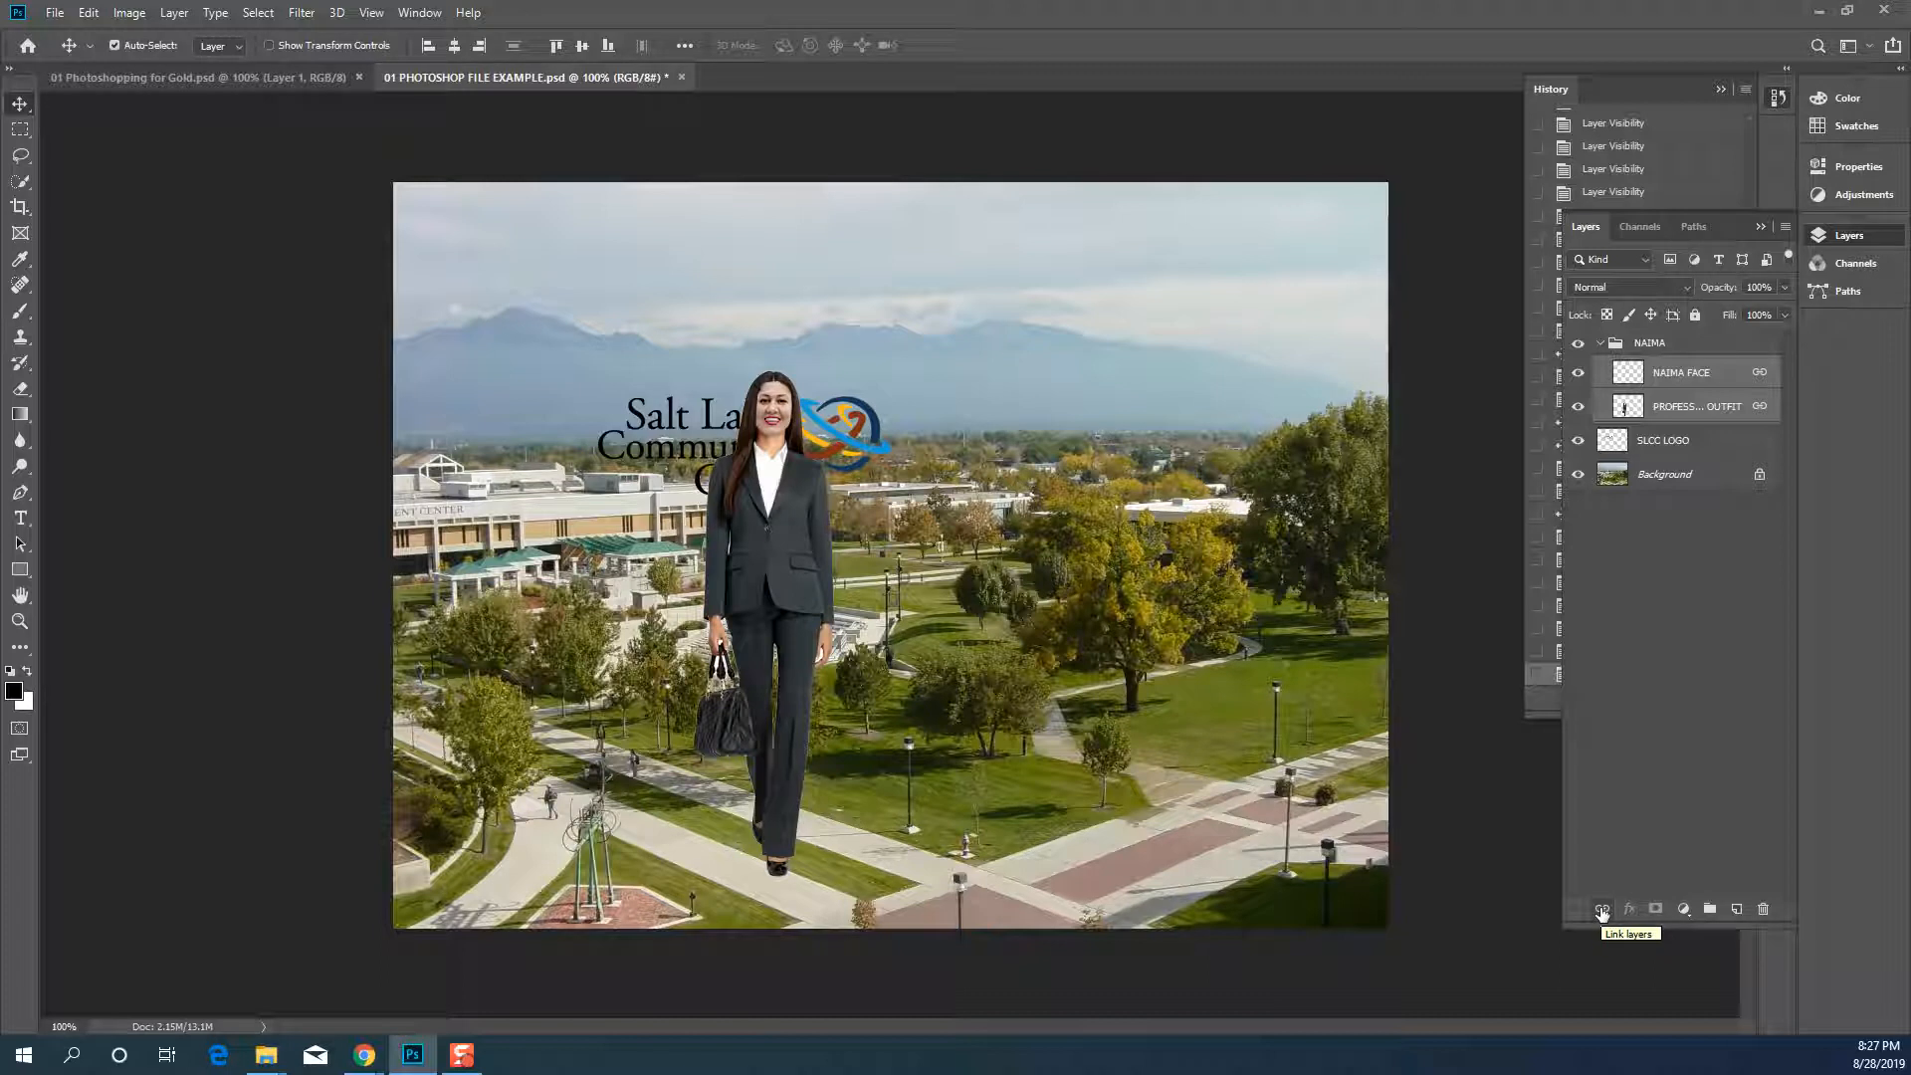
# Unlink the face and PROFESSIONAL OUTFIT layers, and link the same two layers again
pyautogui.rightClick(1662, 412)
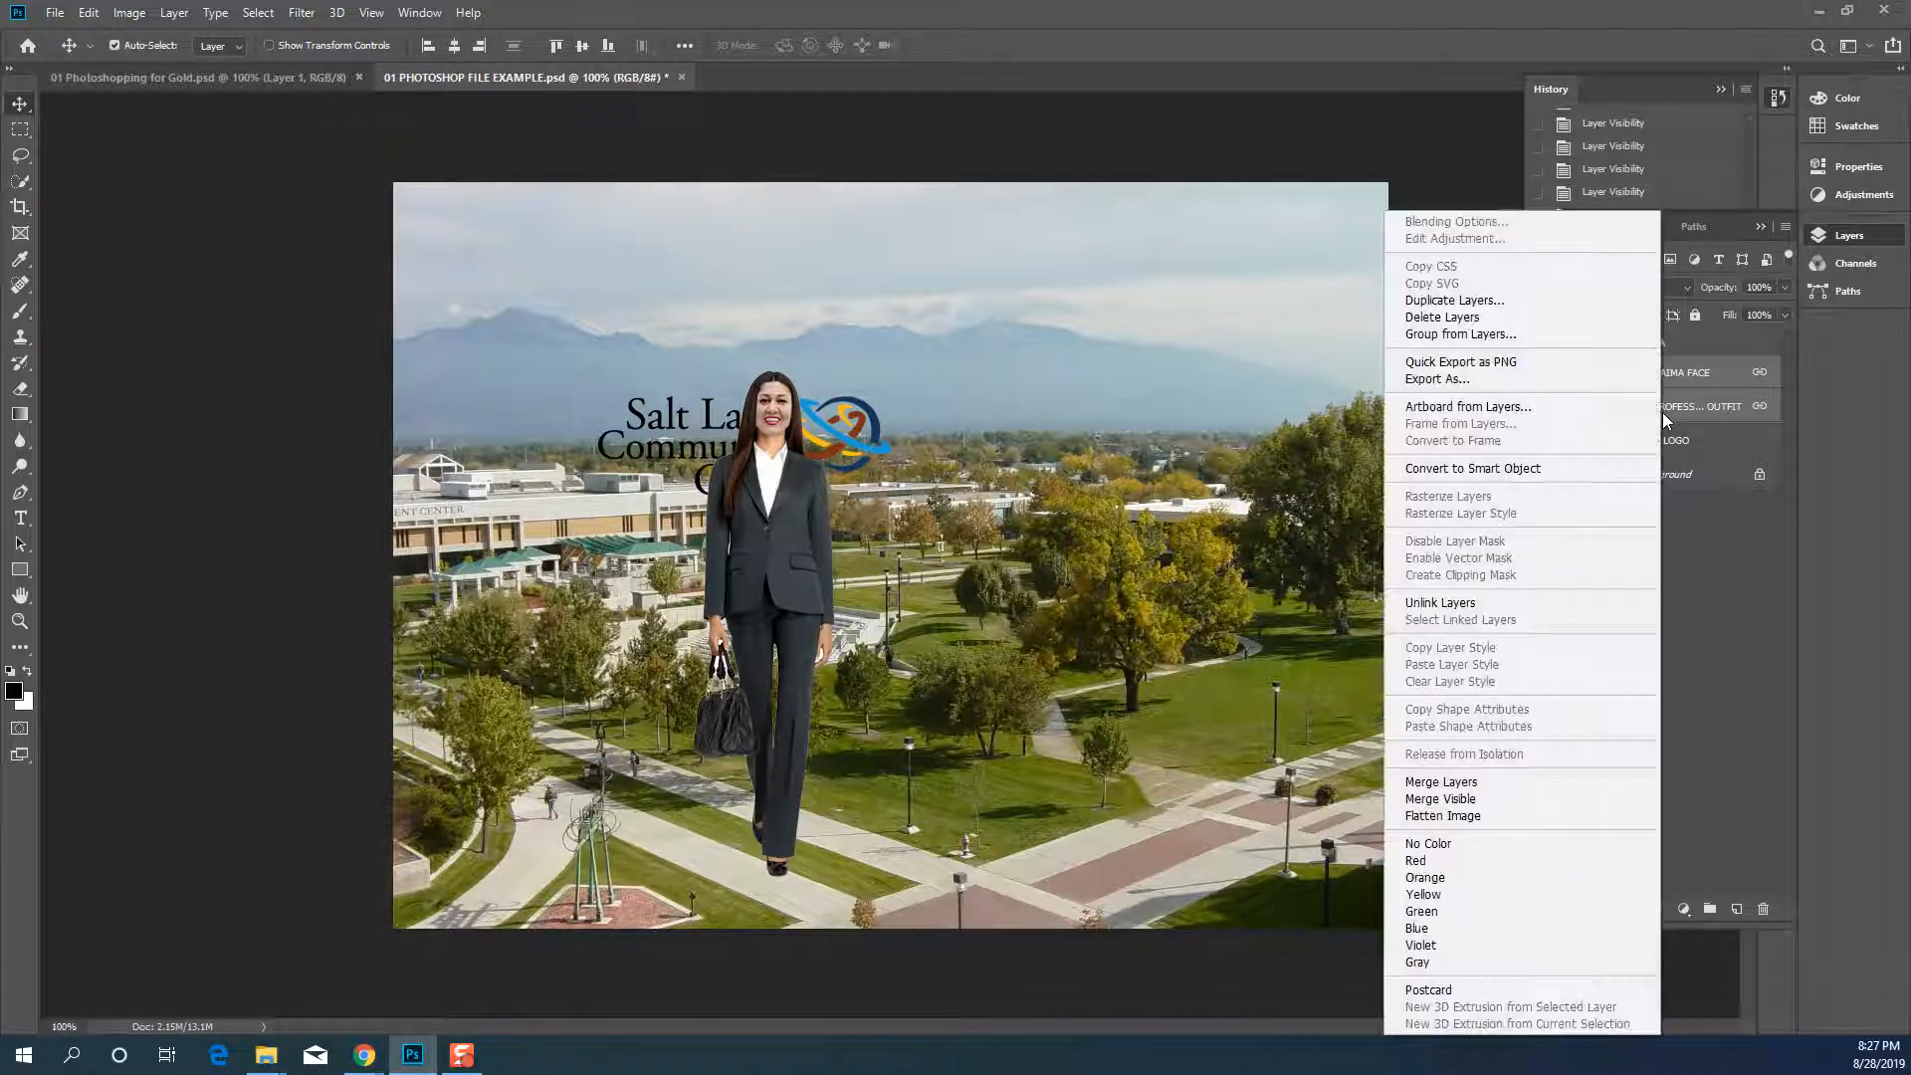
pyautogui.click(1467, 603)
pyautogui.rightClick(1722, 384)
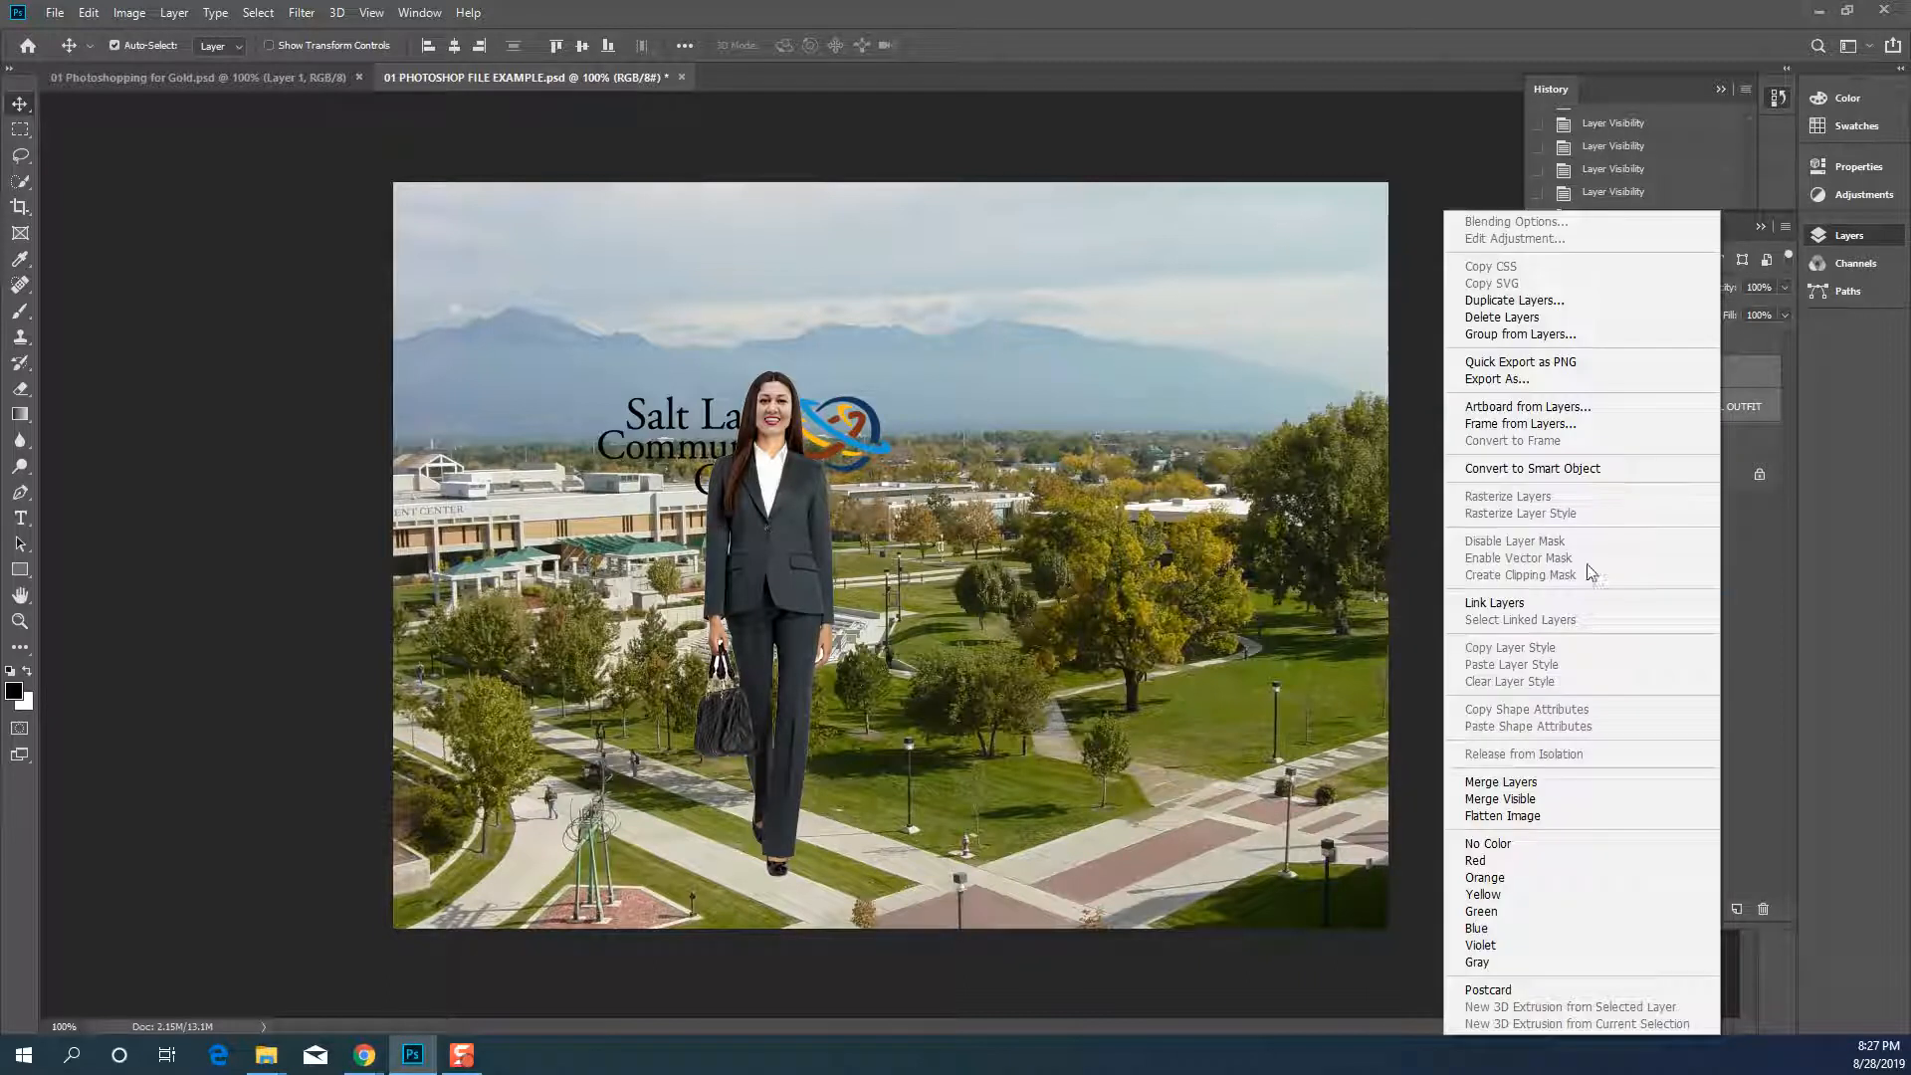
pyautogui.click(1581, 604)
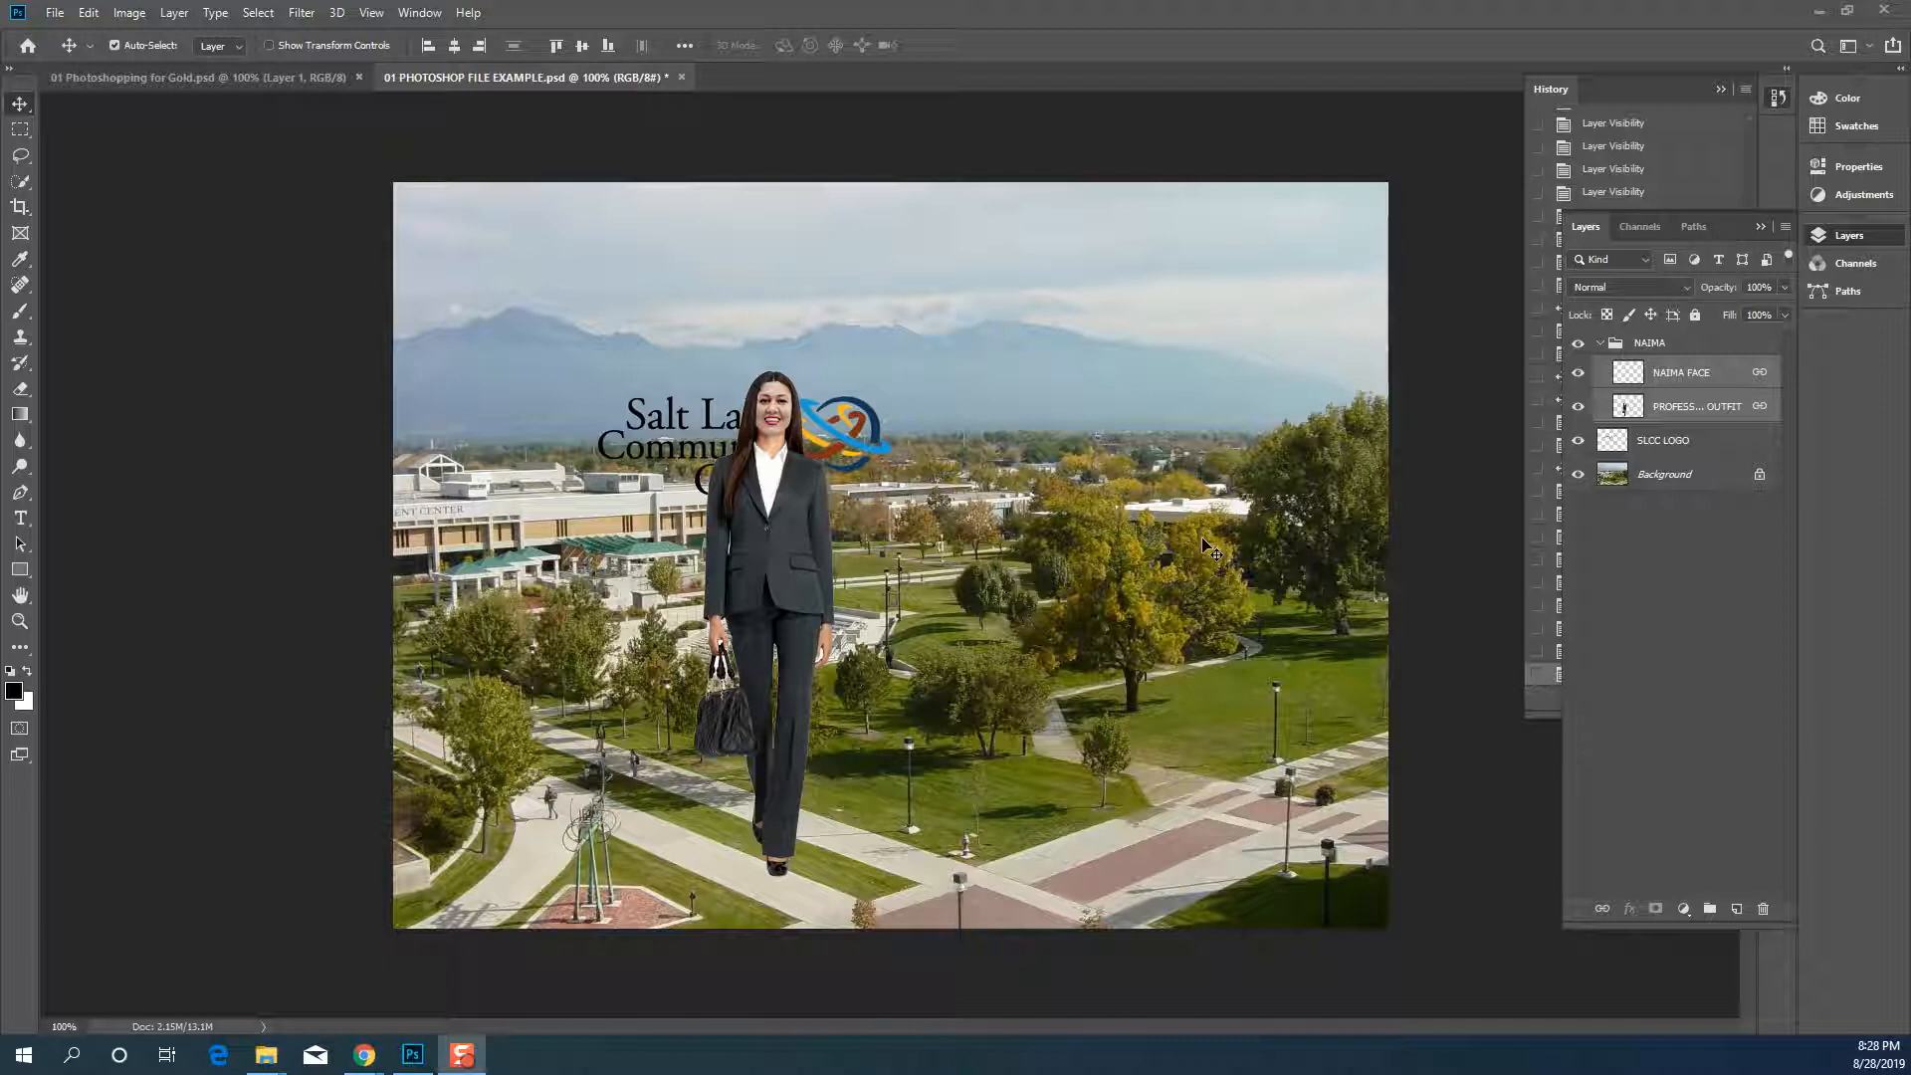
# Move the linked face and outfit together up and right, clear of the college logo
pyautogui.click(792, 502)
pyautogui.moveTo(774, 430); pyautogui.dragTo(1055, 354)
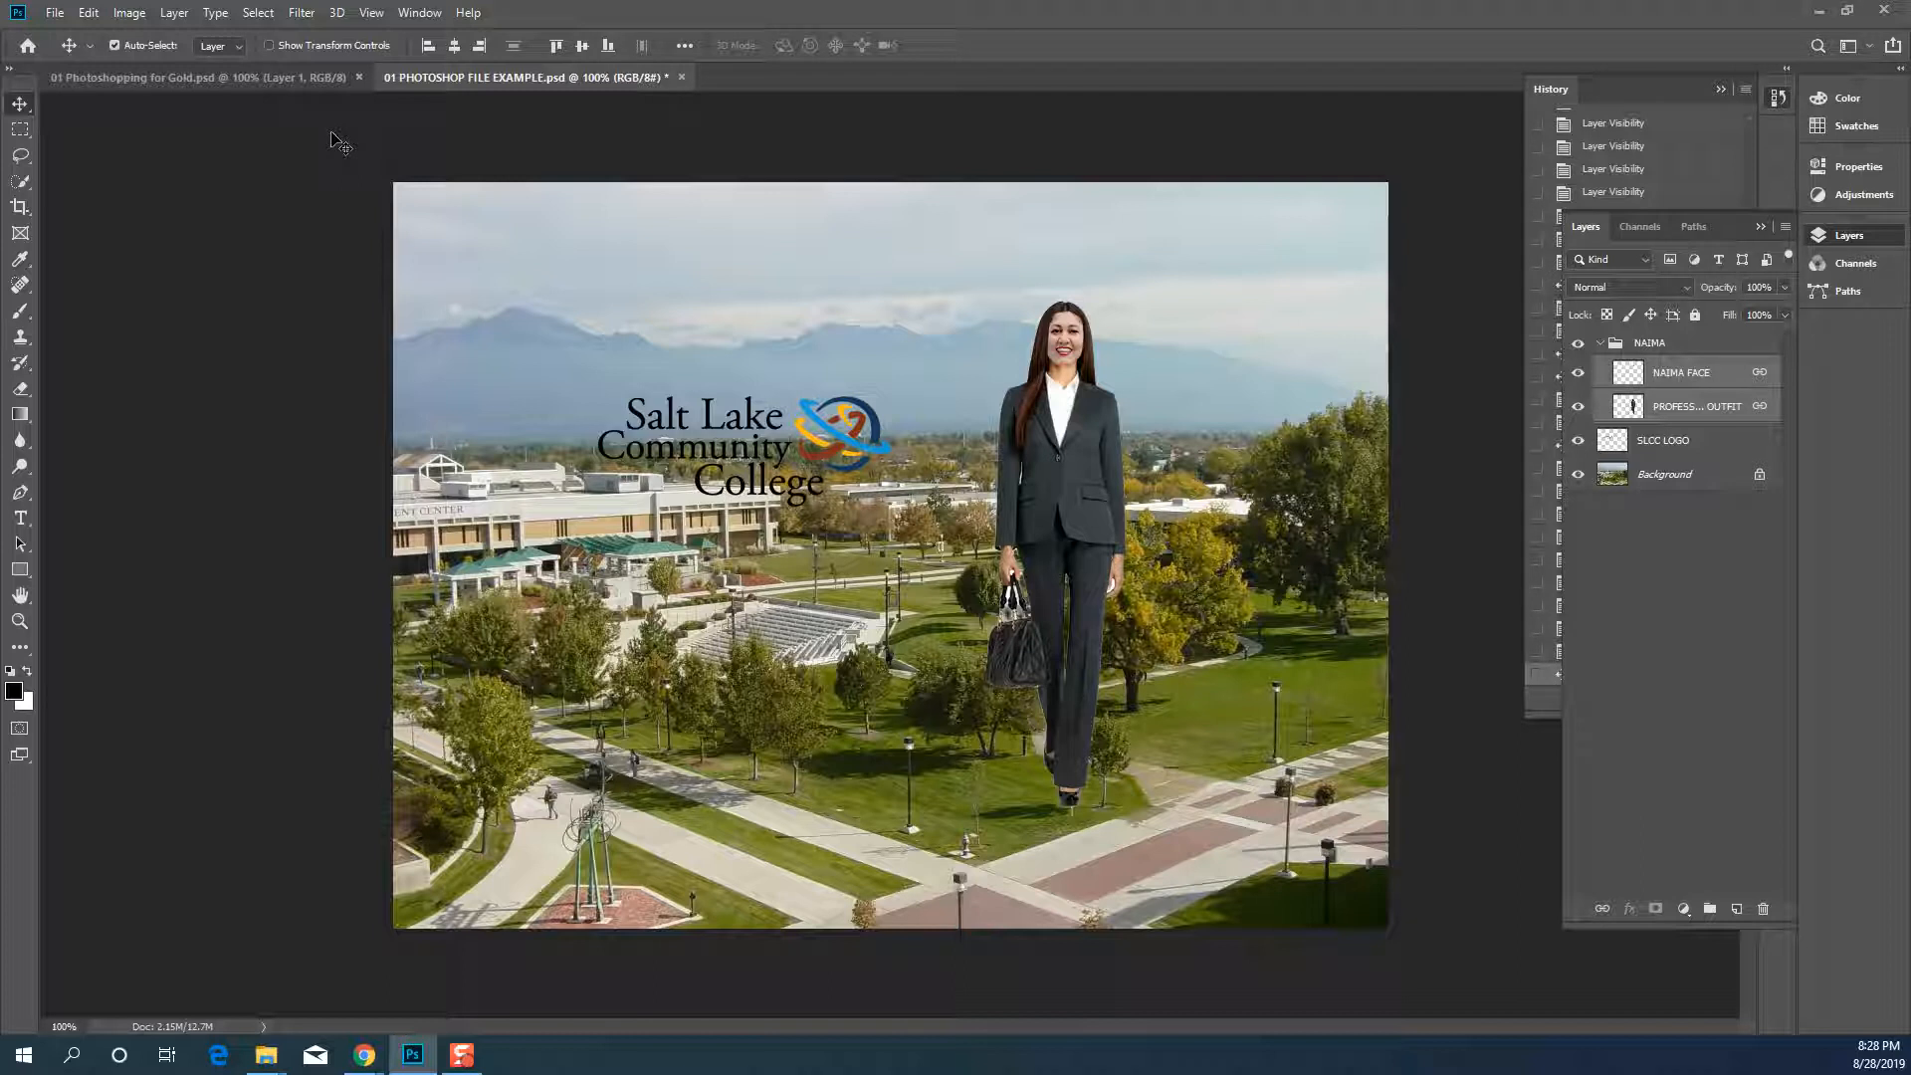
# Place the face layer below PROFESSIONAL OUTFIT, move the linked figure to the canvas's upper-left edge, and restore the face layer above the outfit
pyautogui.click(1672, 382)
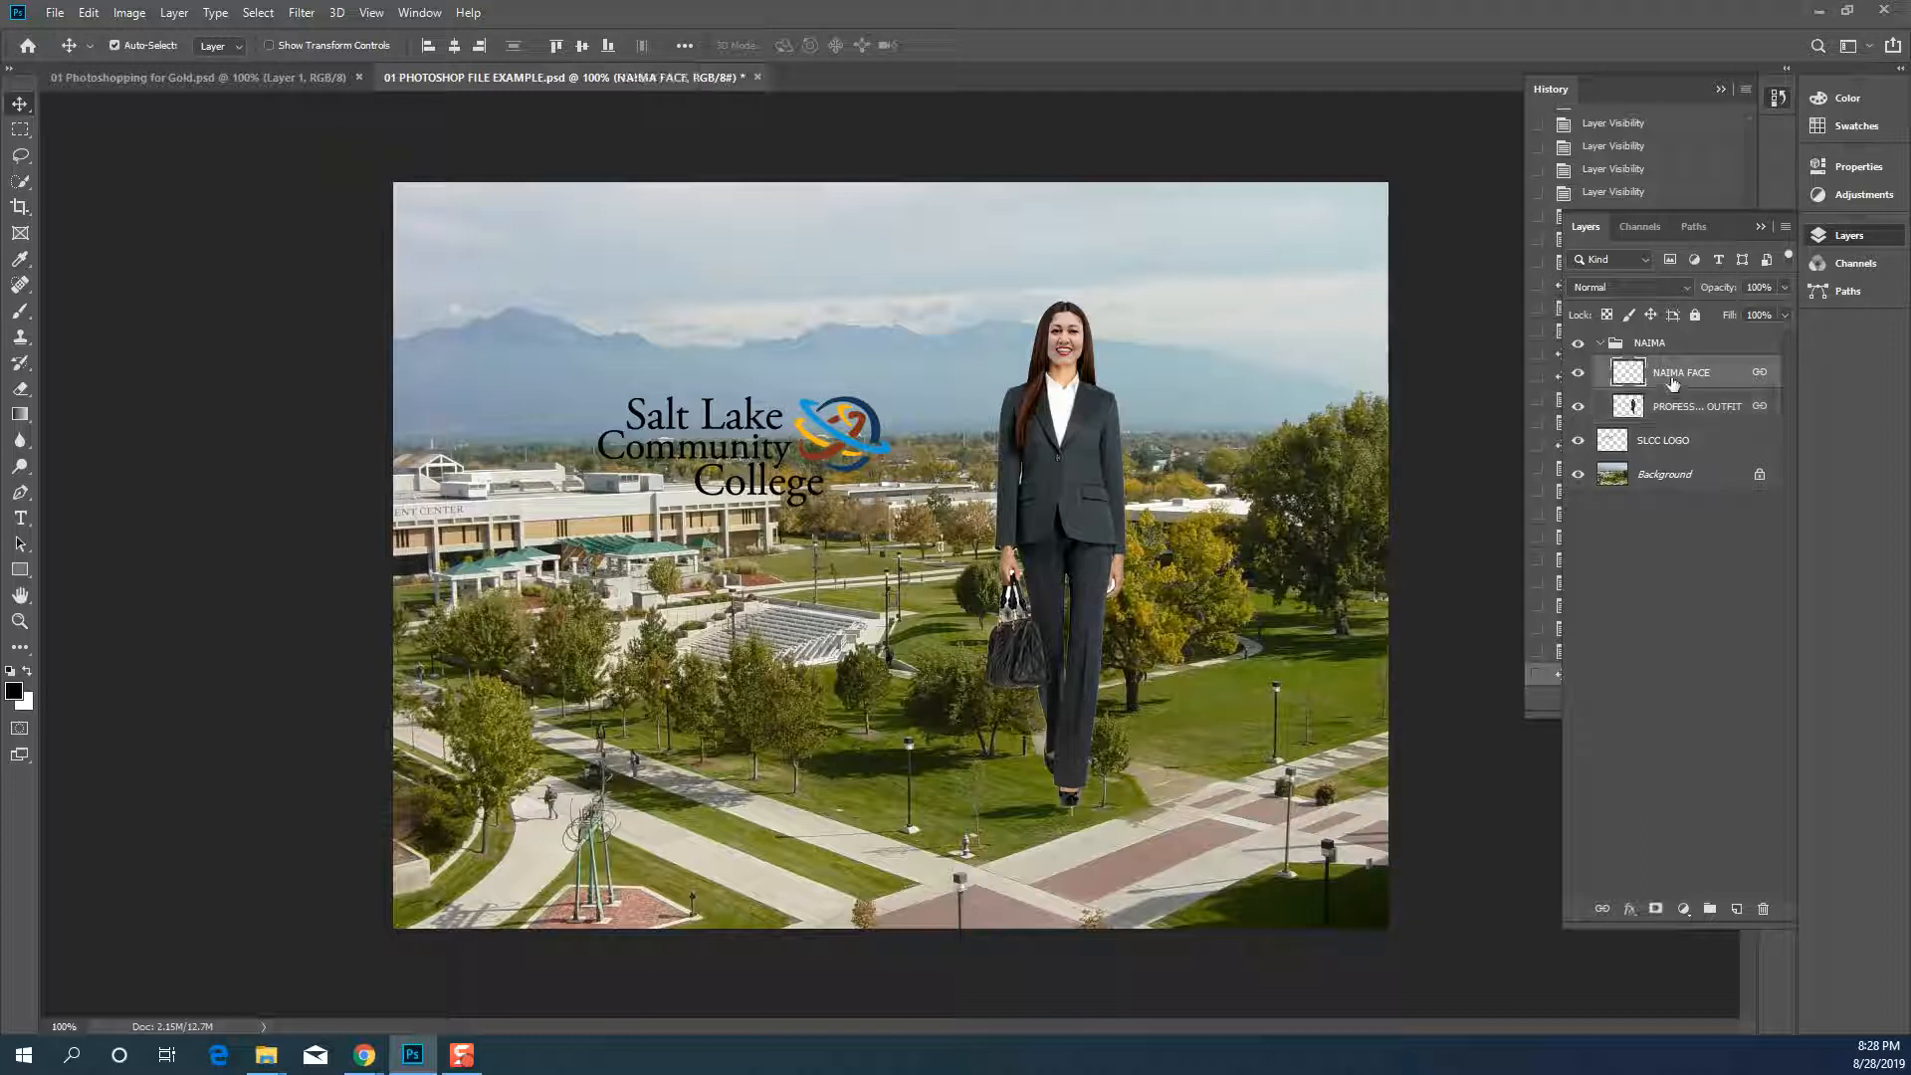
pyautogui.moveTo(1672, 382); pyautogui.dragTo(1672, 420)
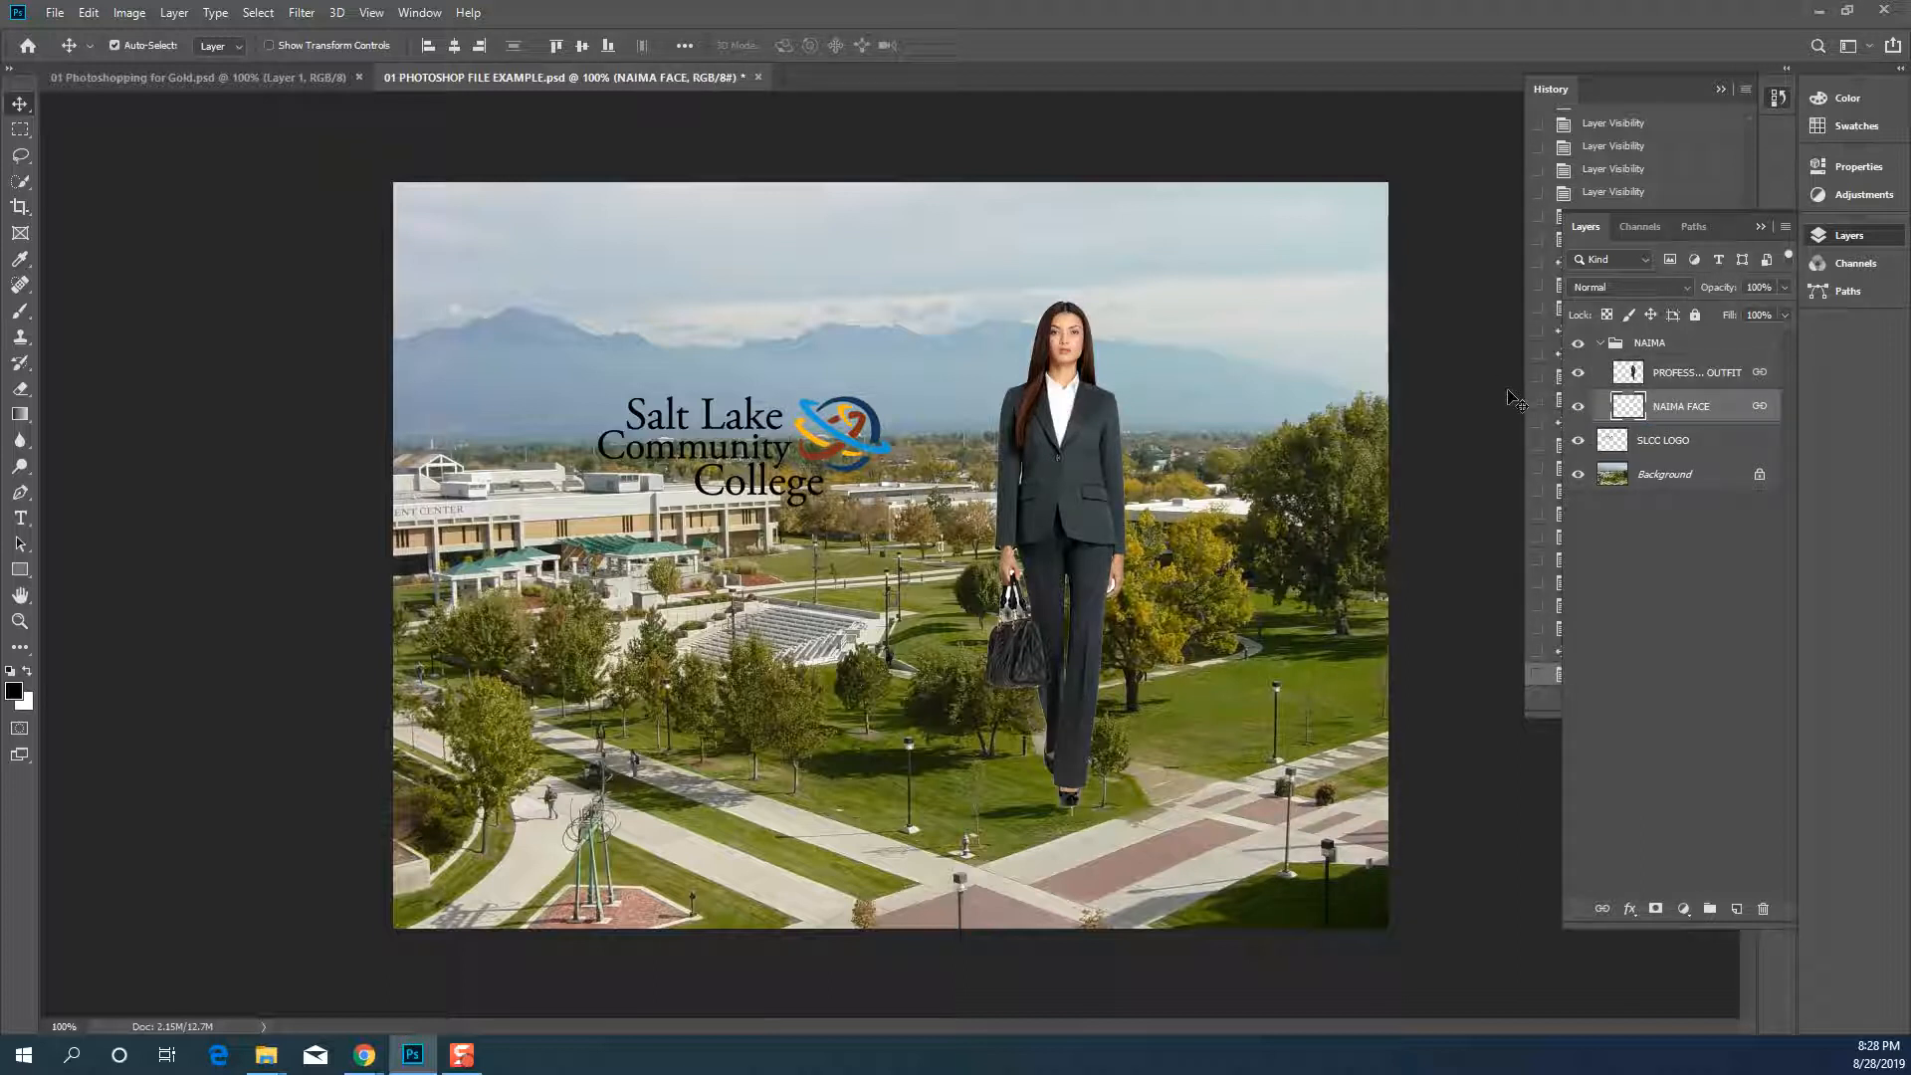
pyautogui.moveTo(1073, 357); pyautogui.dragTo(416, 240)
pyautogui.moveTo(1702, 406); pyautogui.dragTo(1692, 371)
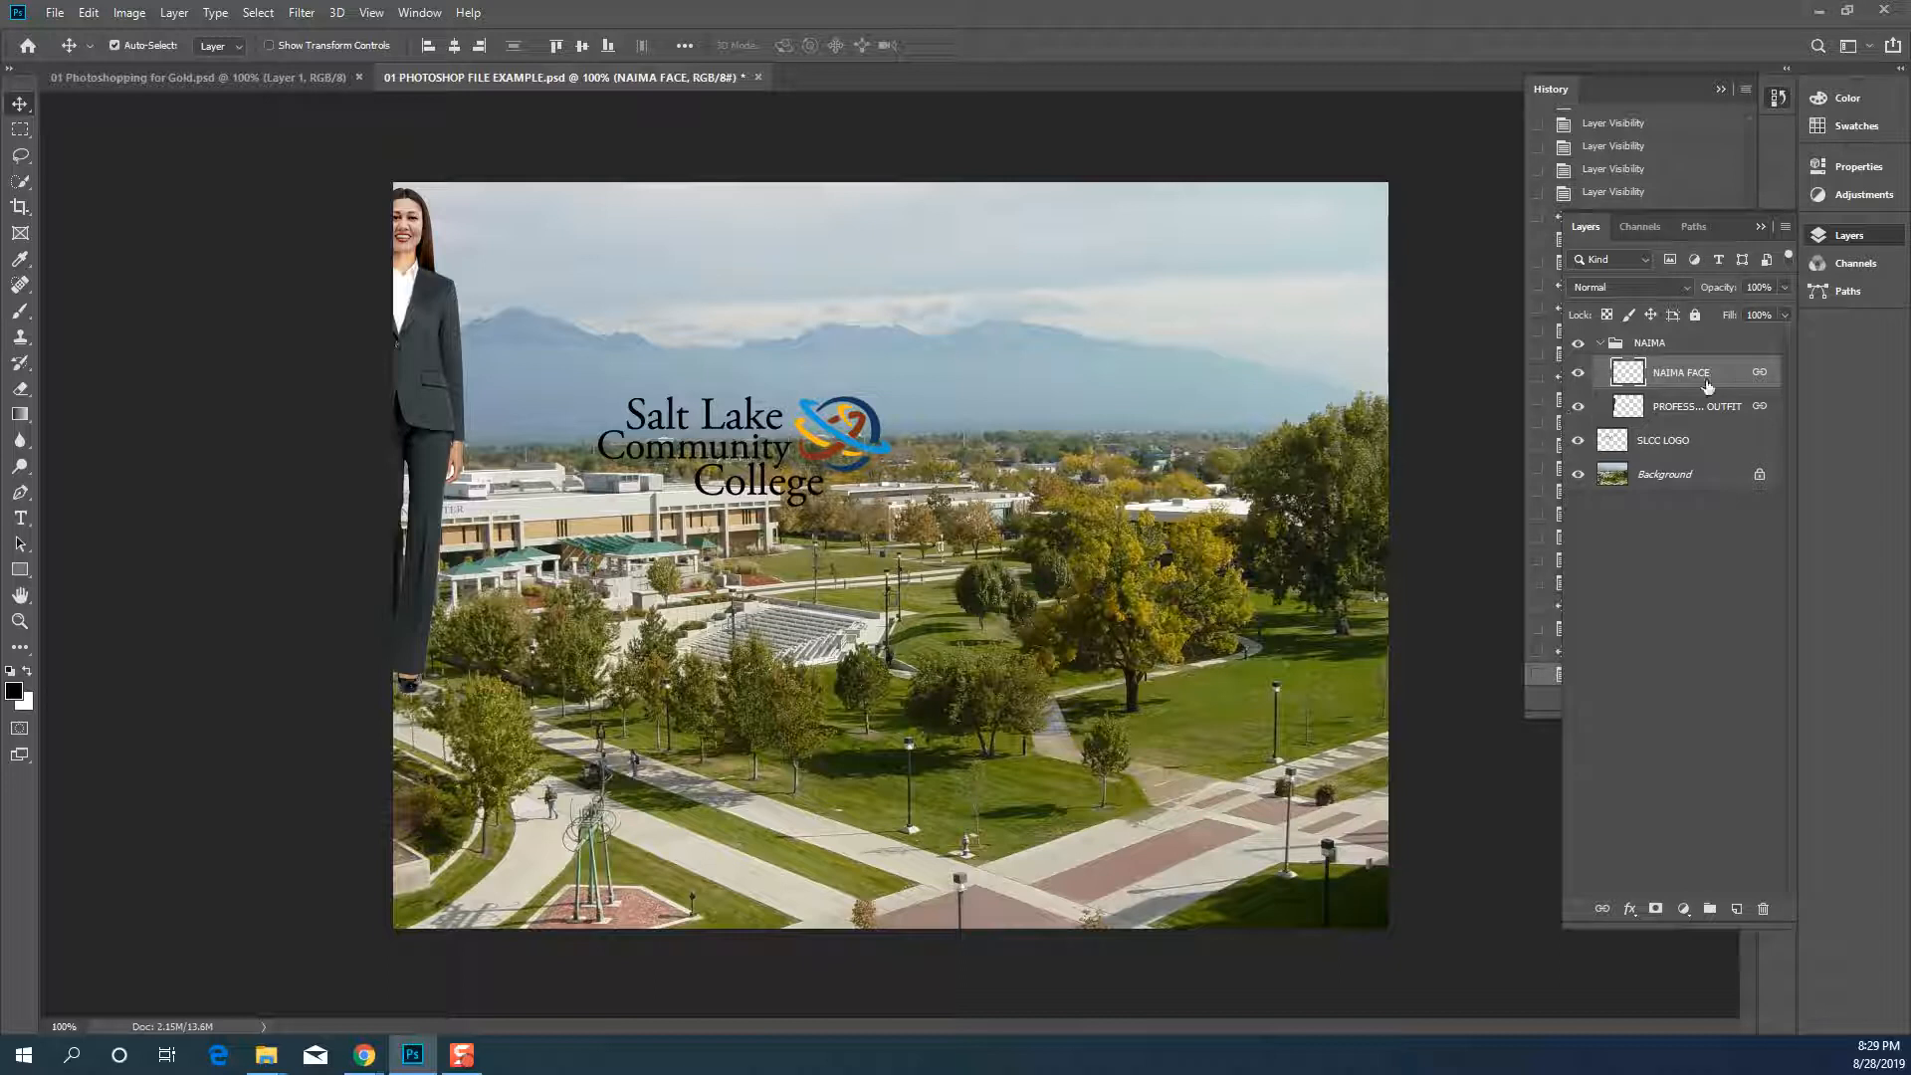
# Reorder the face layer to just above Background and SLCC LOGO to the top of the group, and shift the linked figure right
pyautogui.moveTo(1678, 376); pyautogui.dragTo(1640, 456)
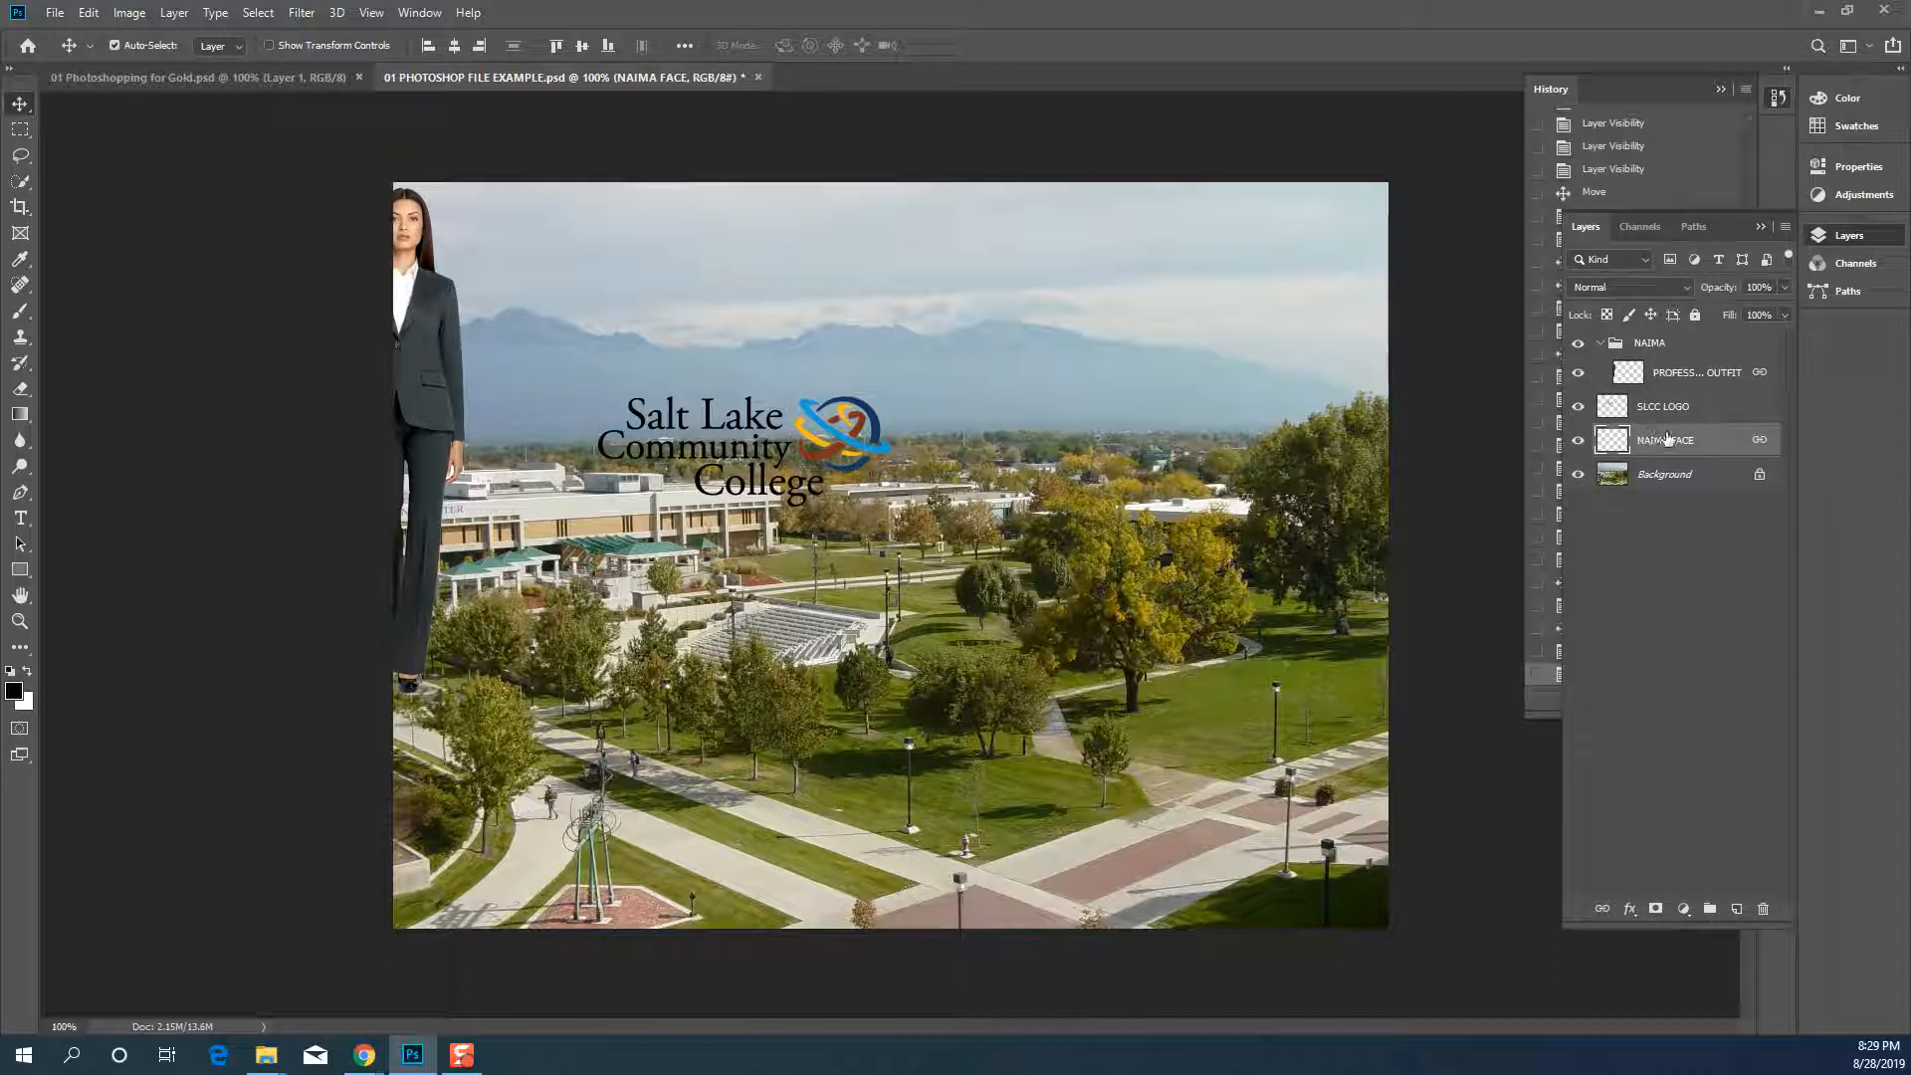
pyautogui.moveTo(1664, 423); pyautogui.dragTo(1695, 349)
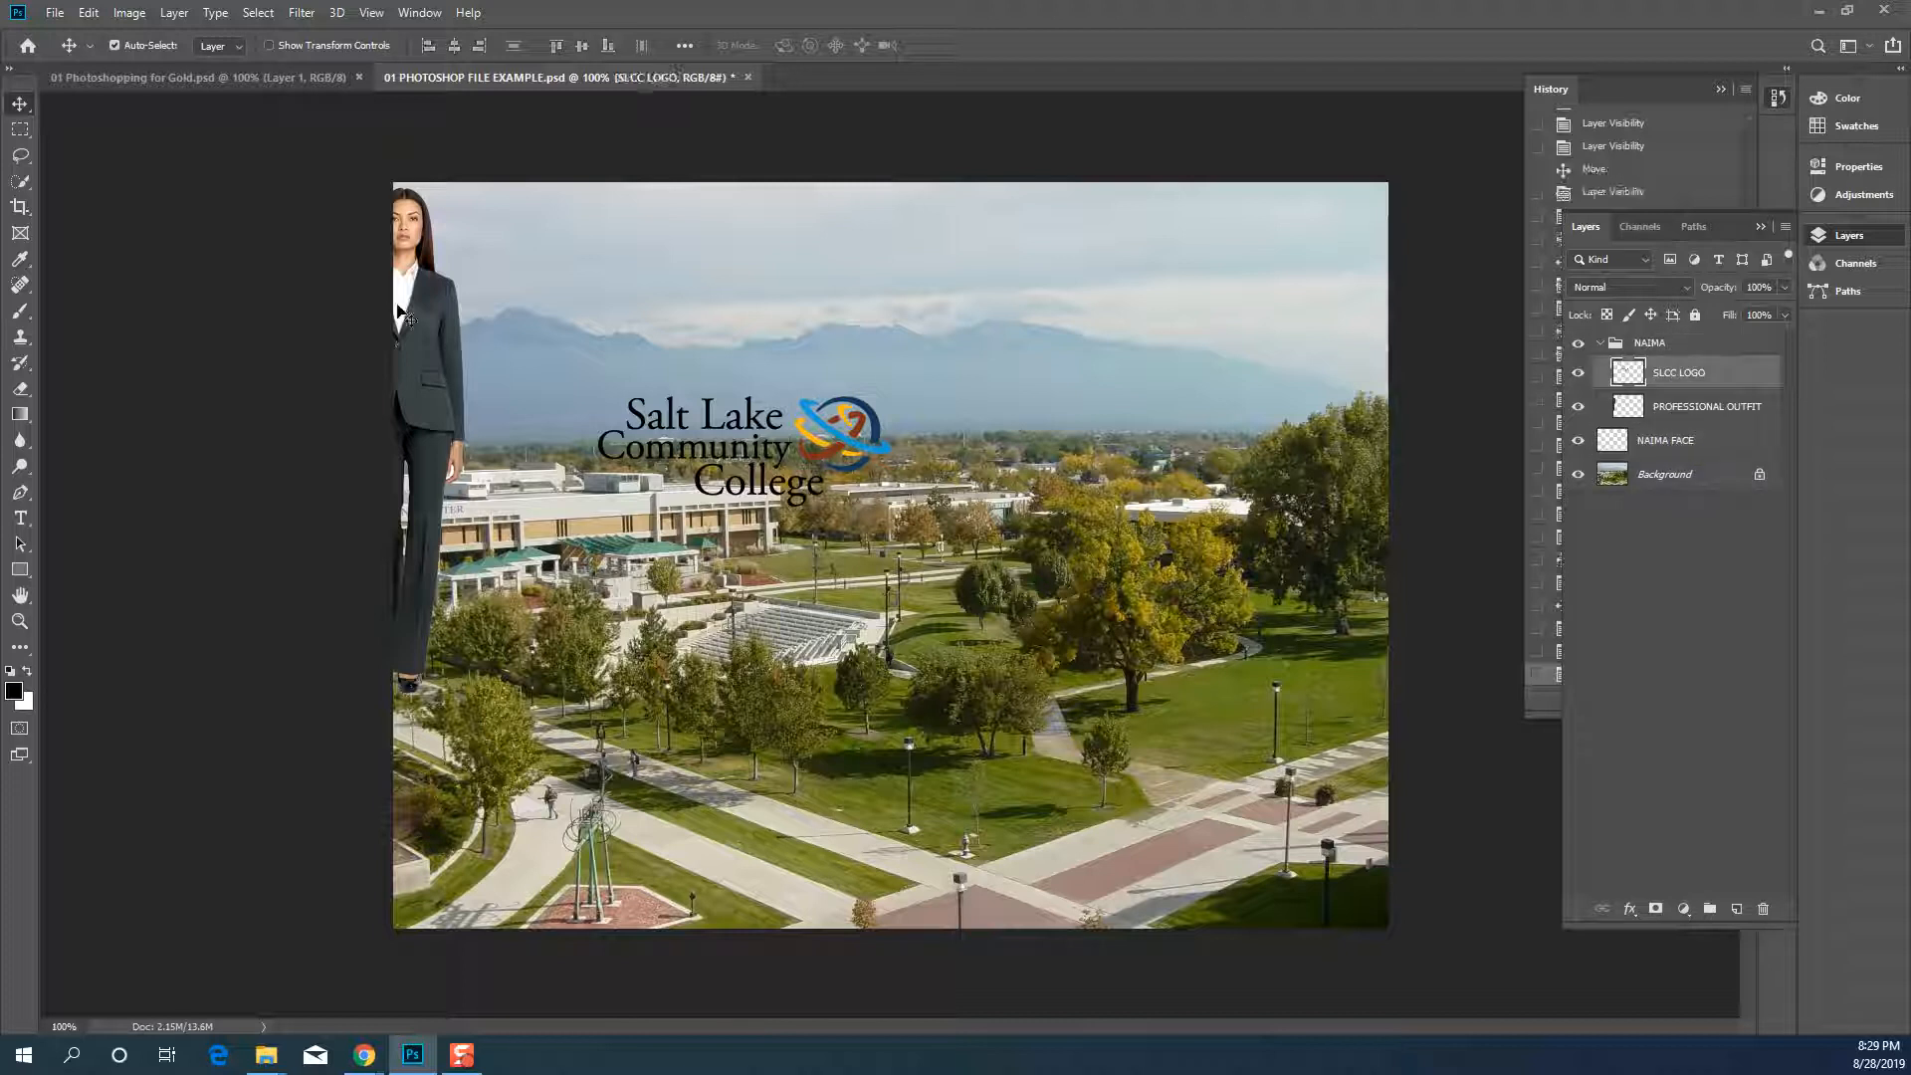
pyautogui.moveTo(436, 323); pyautogui.dragTo(611, 338)
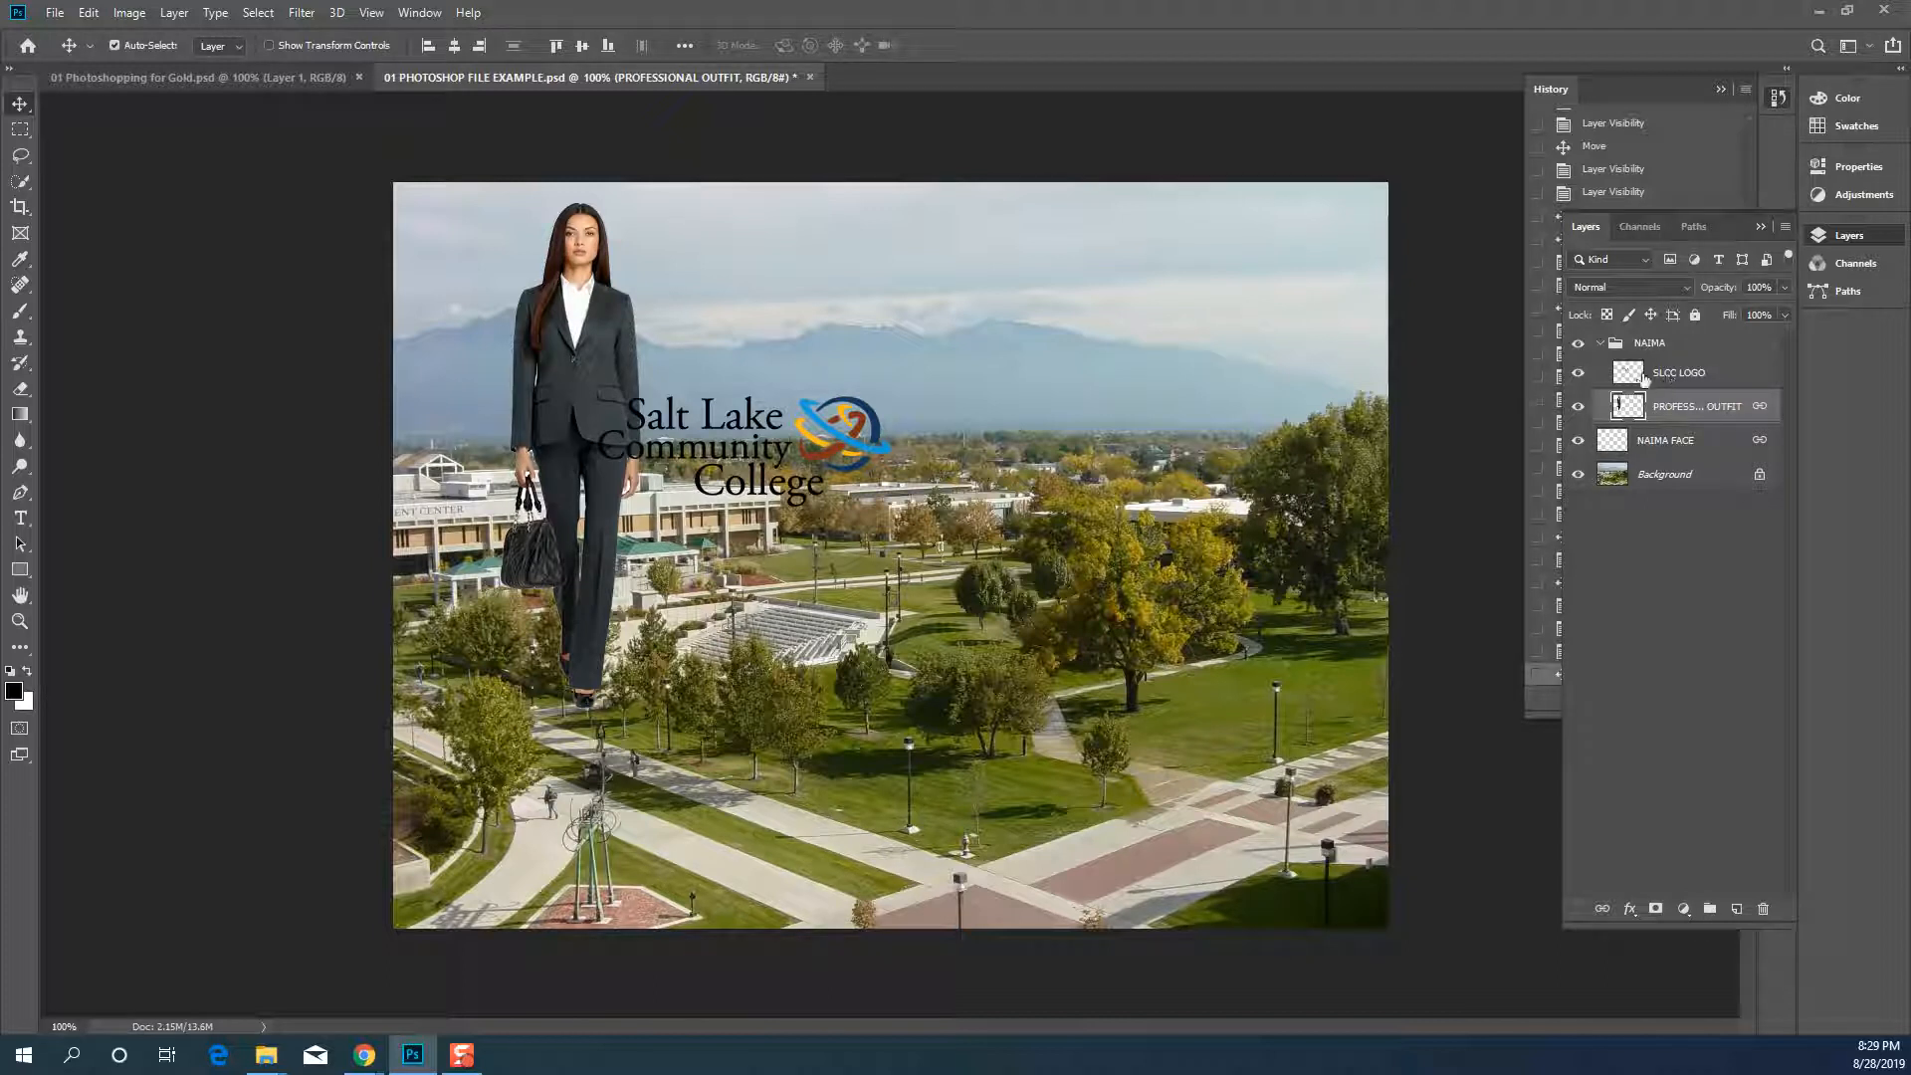
# Switch to 01 Photoshopping for Gold.psd, activate the Brush tool and swap the foreground and background colors repeatedly, ending with white in front
pyautogui.click(235, 82)
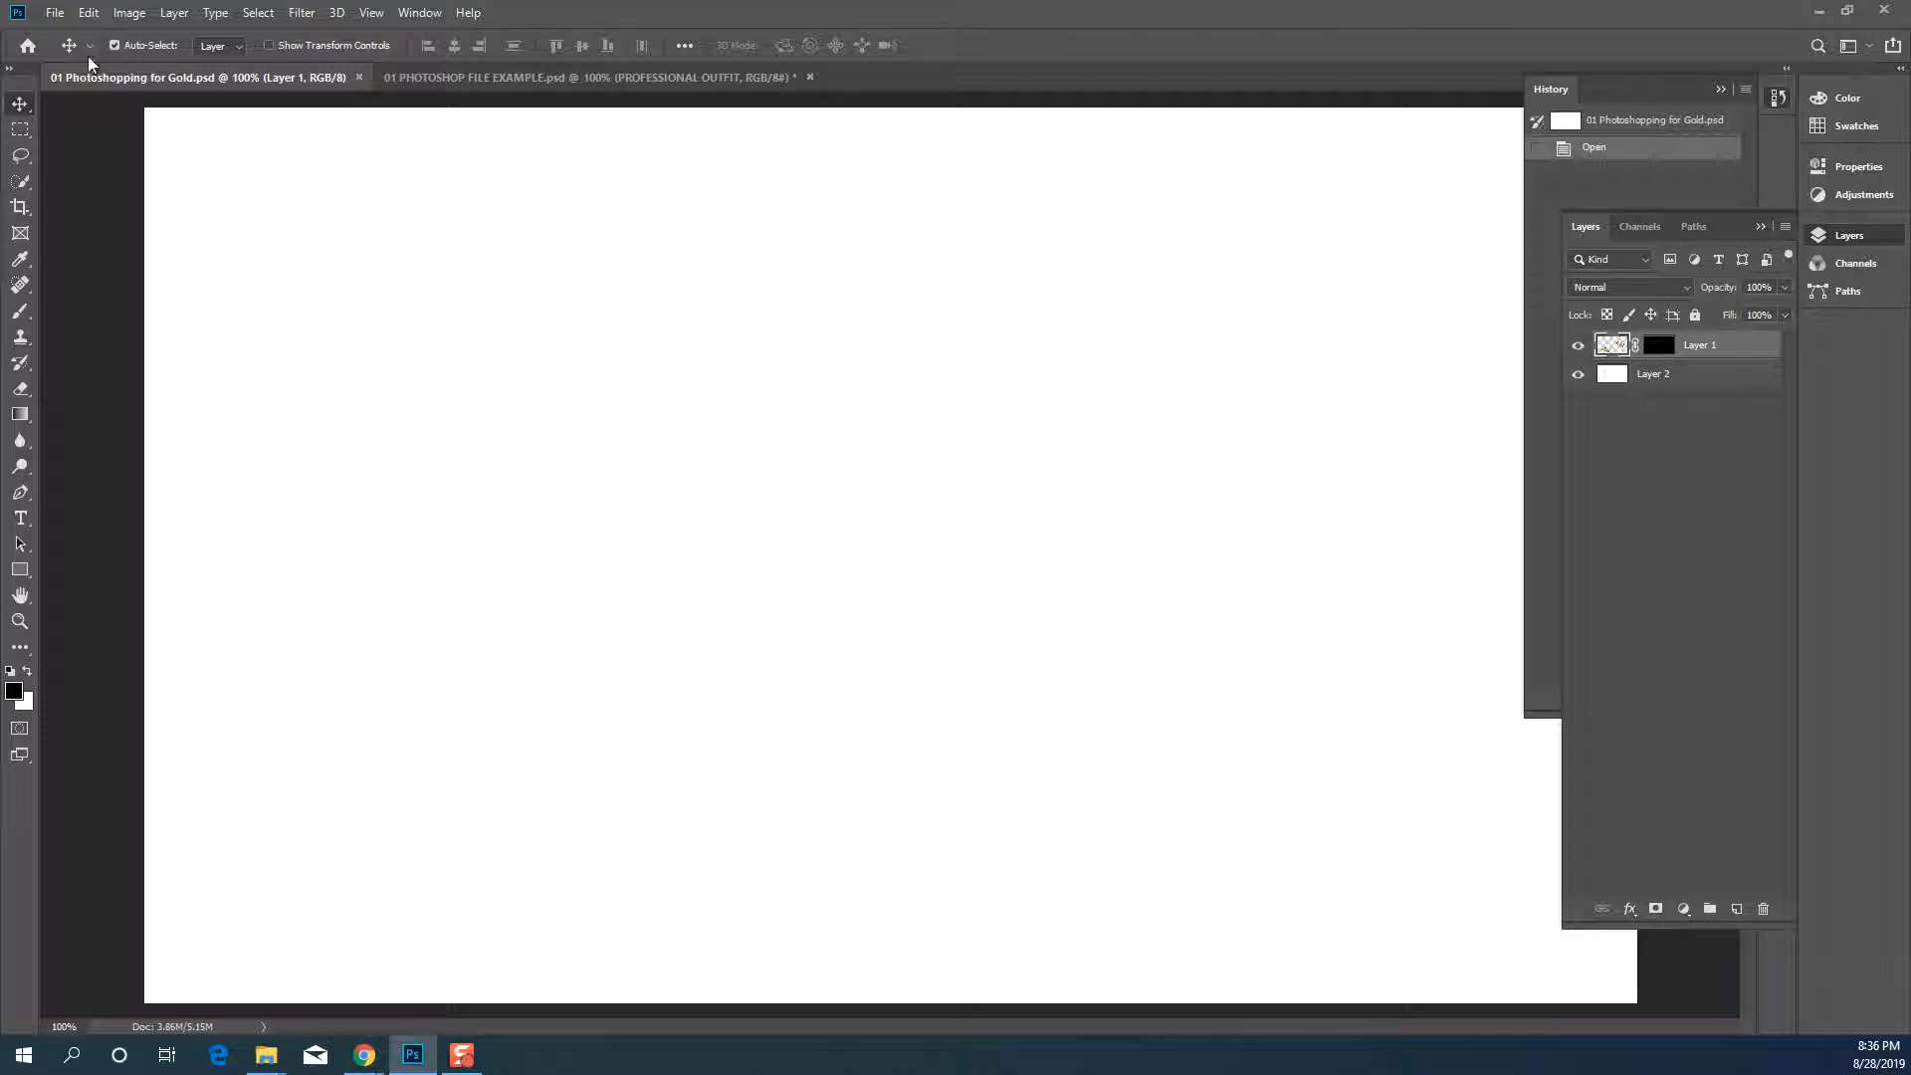
pyautogui.press('b')
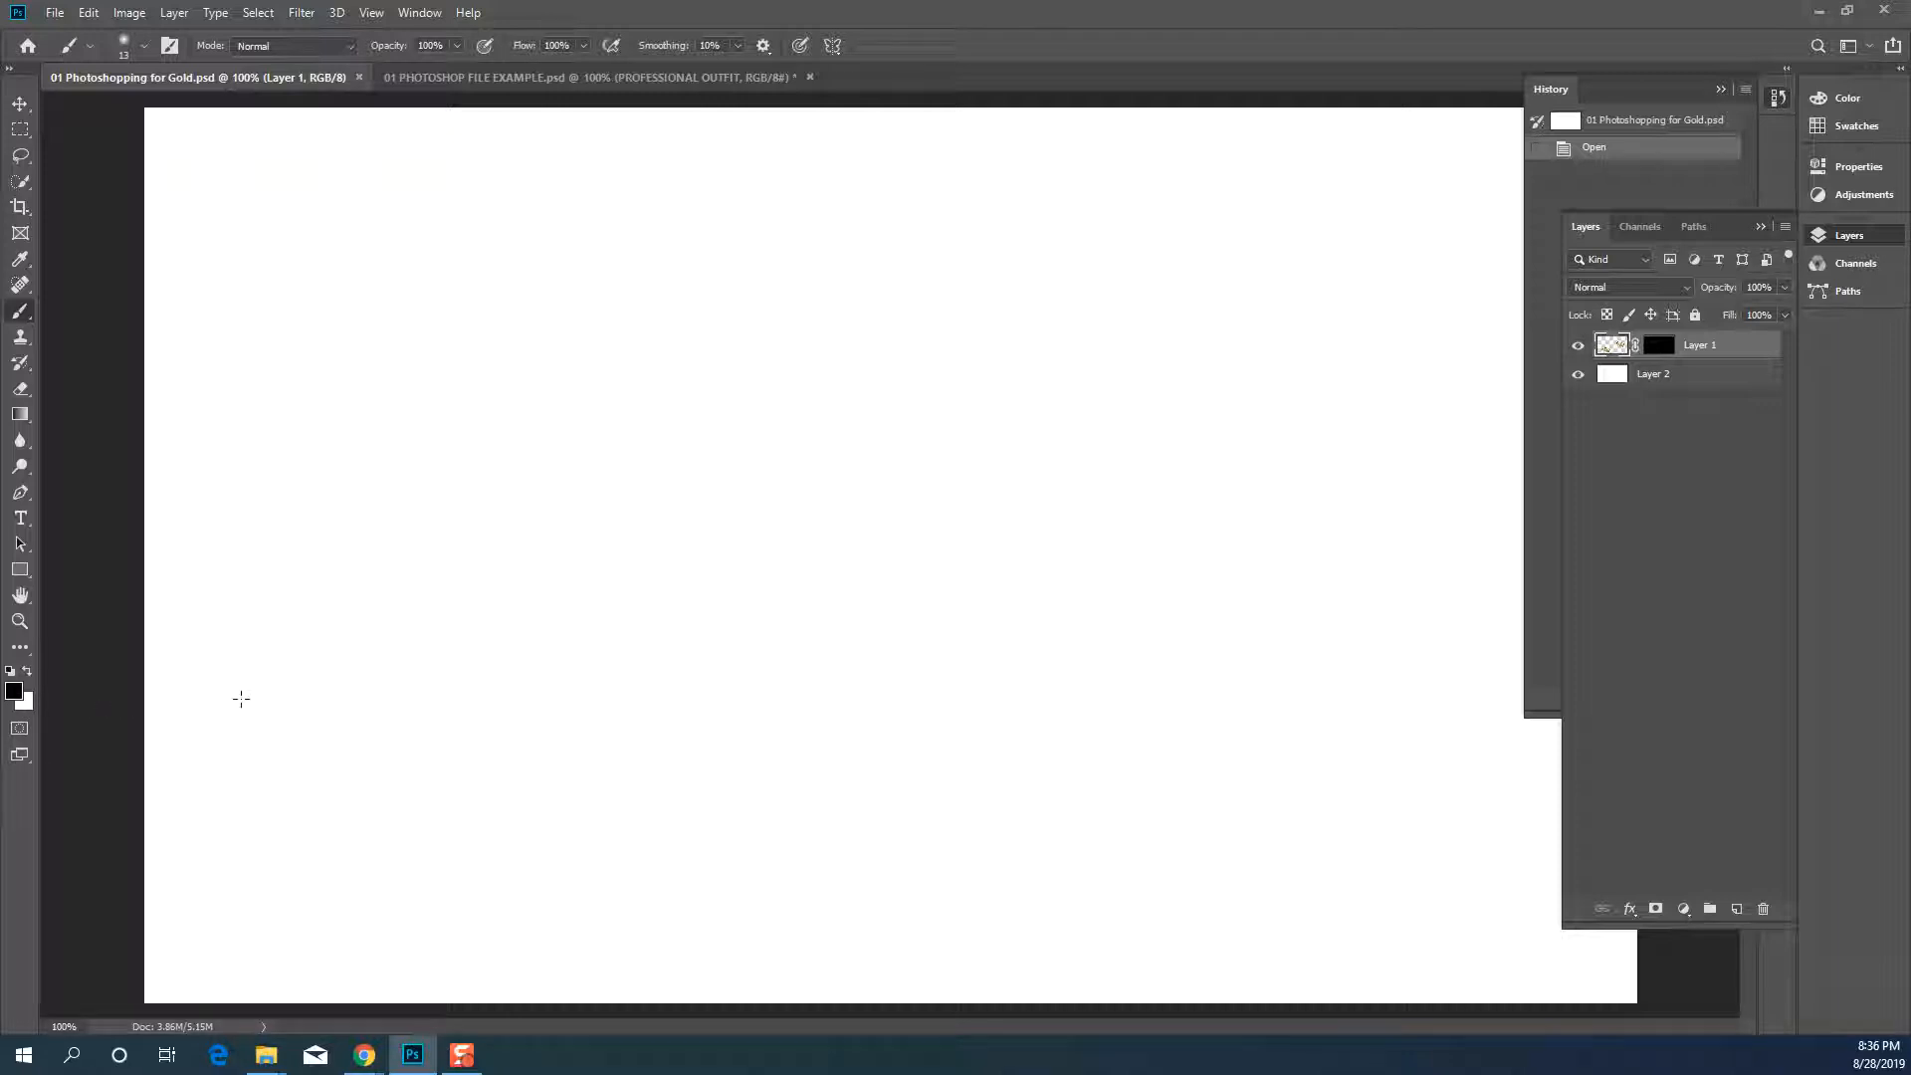
pyautogui.press('x')
pyautogui.press('x')
pyautogui.press('x')
pyautogui.press('x')
pyautogui.press('x')
pyautogui.press('x')
pyautogui.press('x')
pyautogui.press('x')
pyautogui.press('x')
pyautogui.press('x')
pyautogui.press('x')
pyautogui.press('x')
pyautogui.press('x')
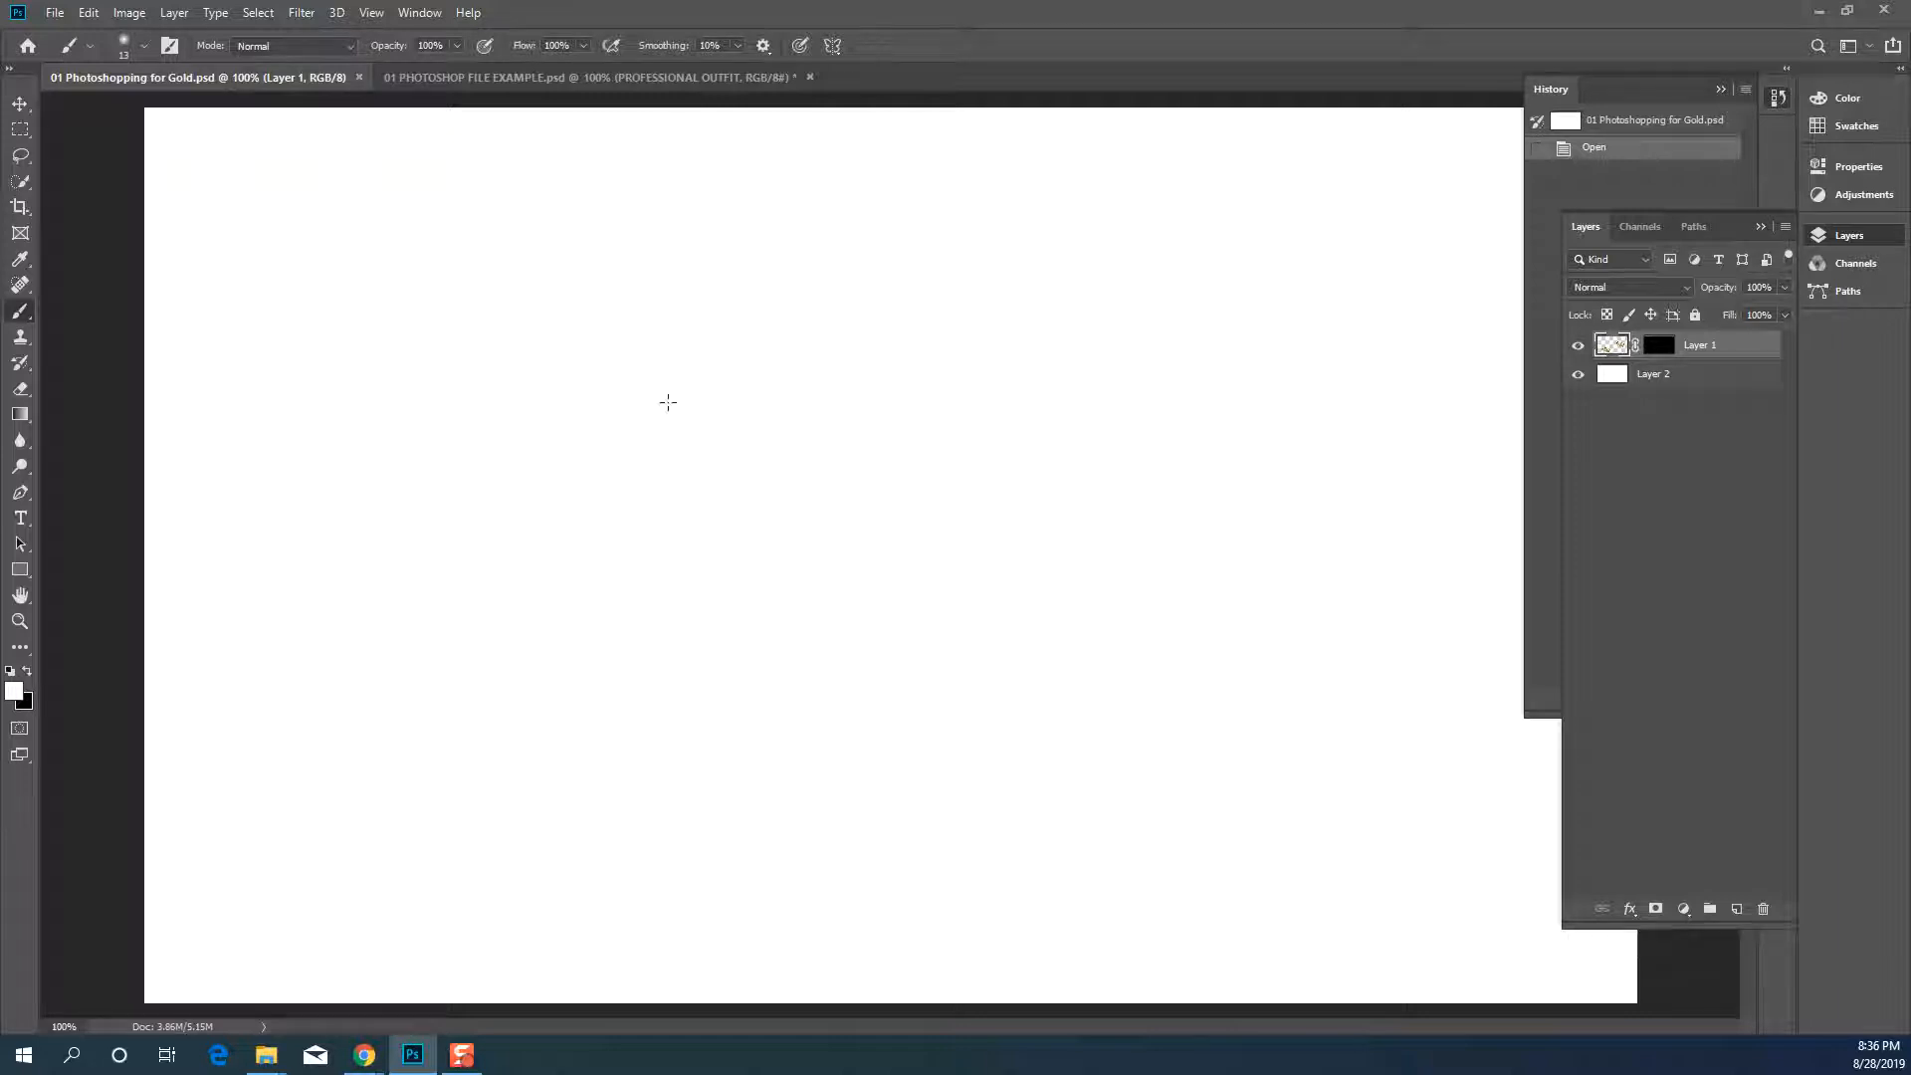
# Alternate the editing target between Layer 1's image and its layer mask, ending on the mask
pyautogui.click(1658, 345)
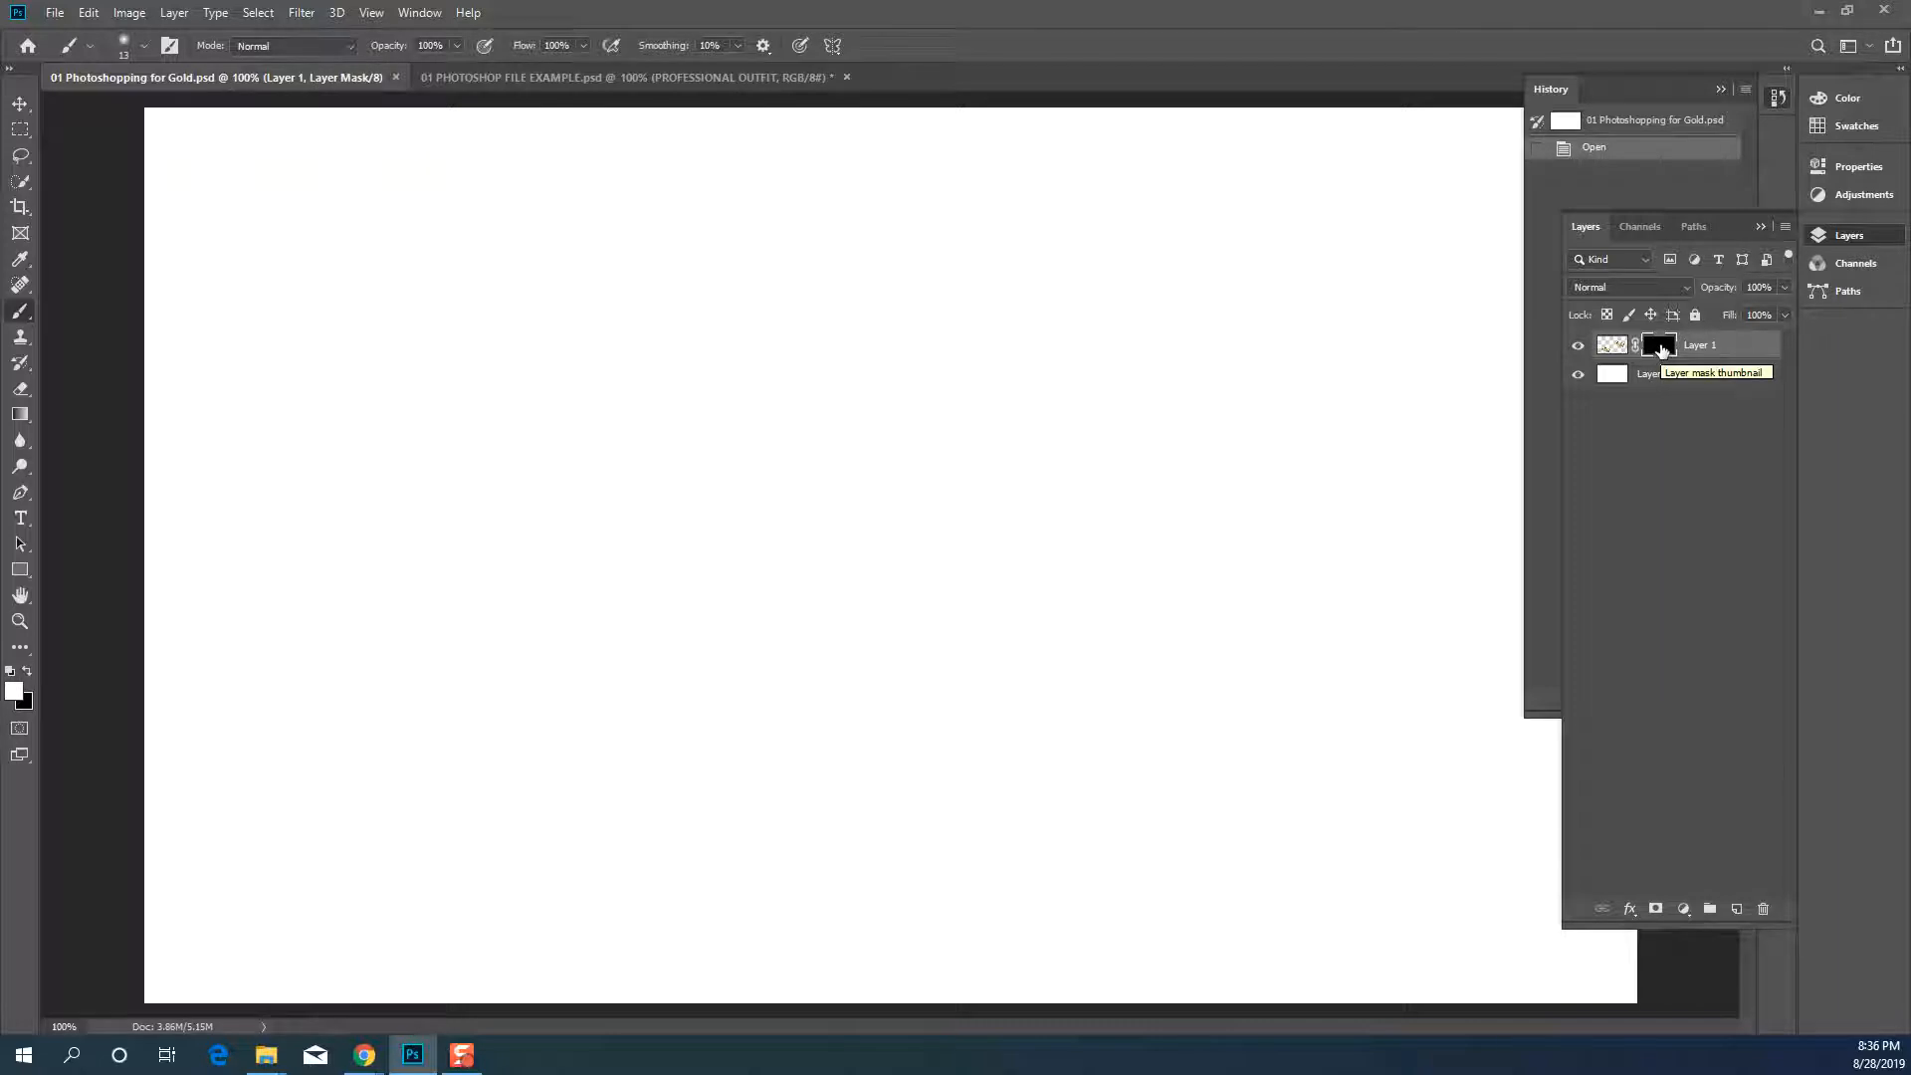
pyautogui.click(1617, 346)
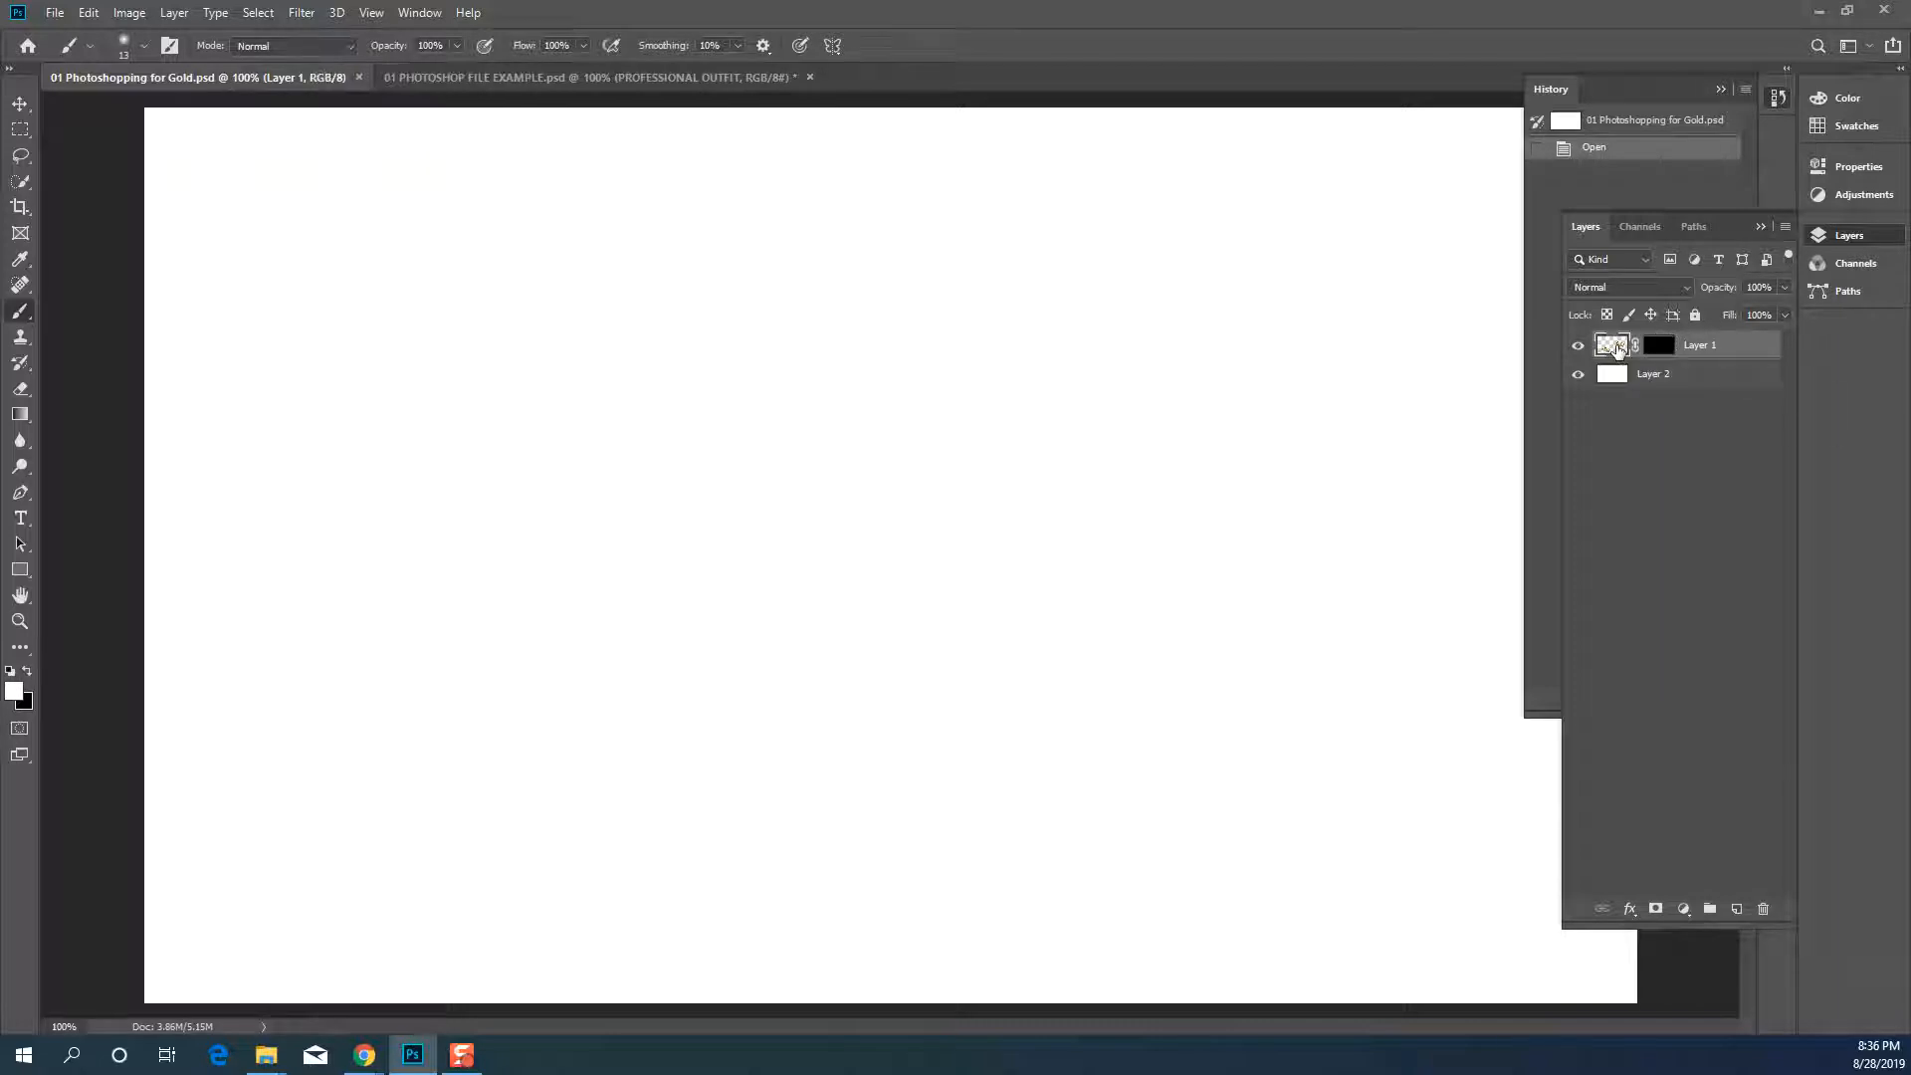
pyautogui.click(1660, 351)
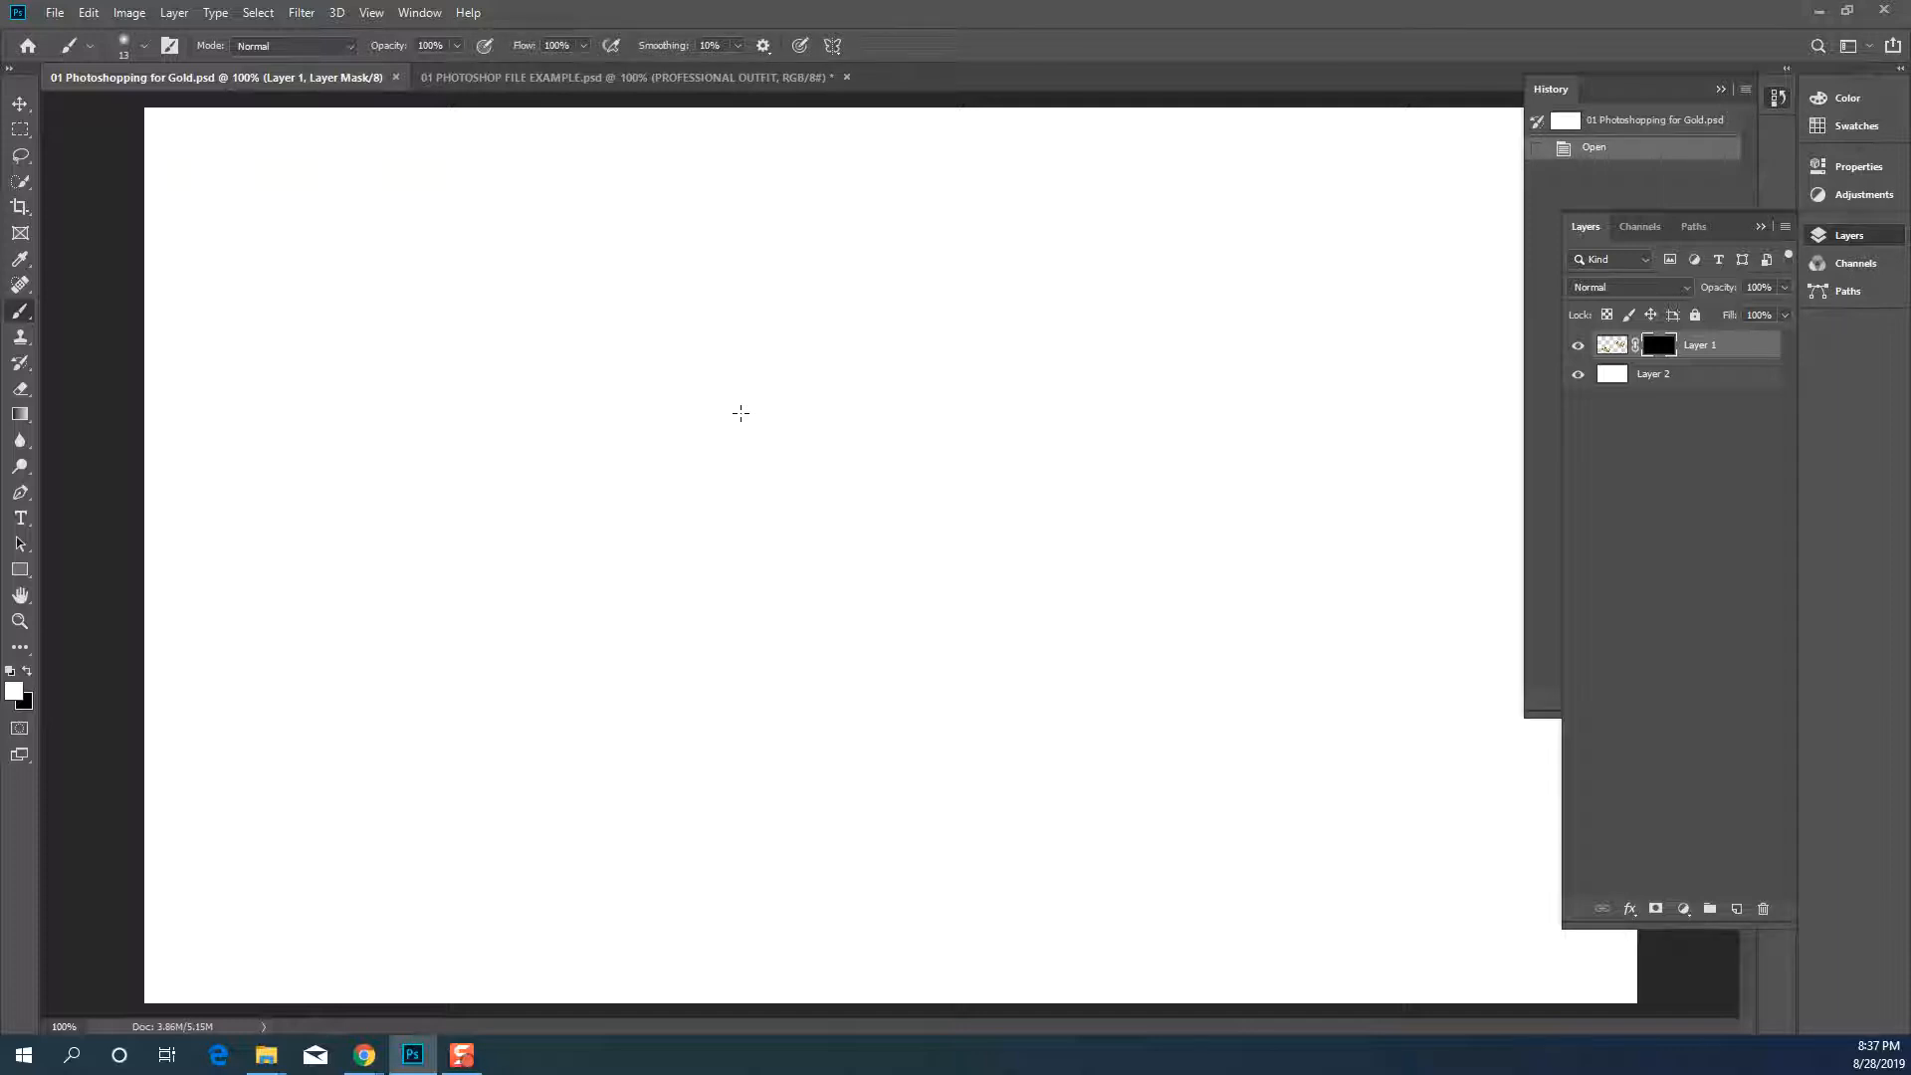
# Enlarge the brush to 25 px and send Layer 1 backward beneath Layer 2
pyautogui.press(']')
pyautogui.press(']')
pyautogui.hotkey('ctrl', '[')
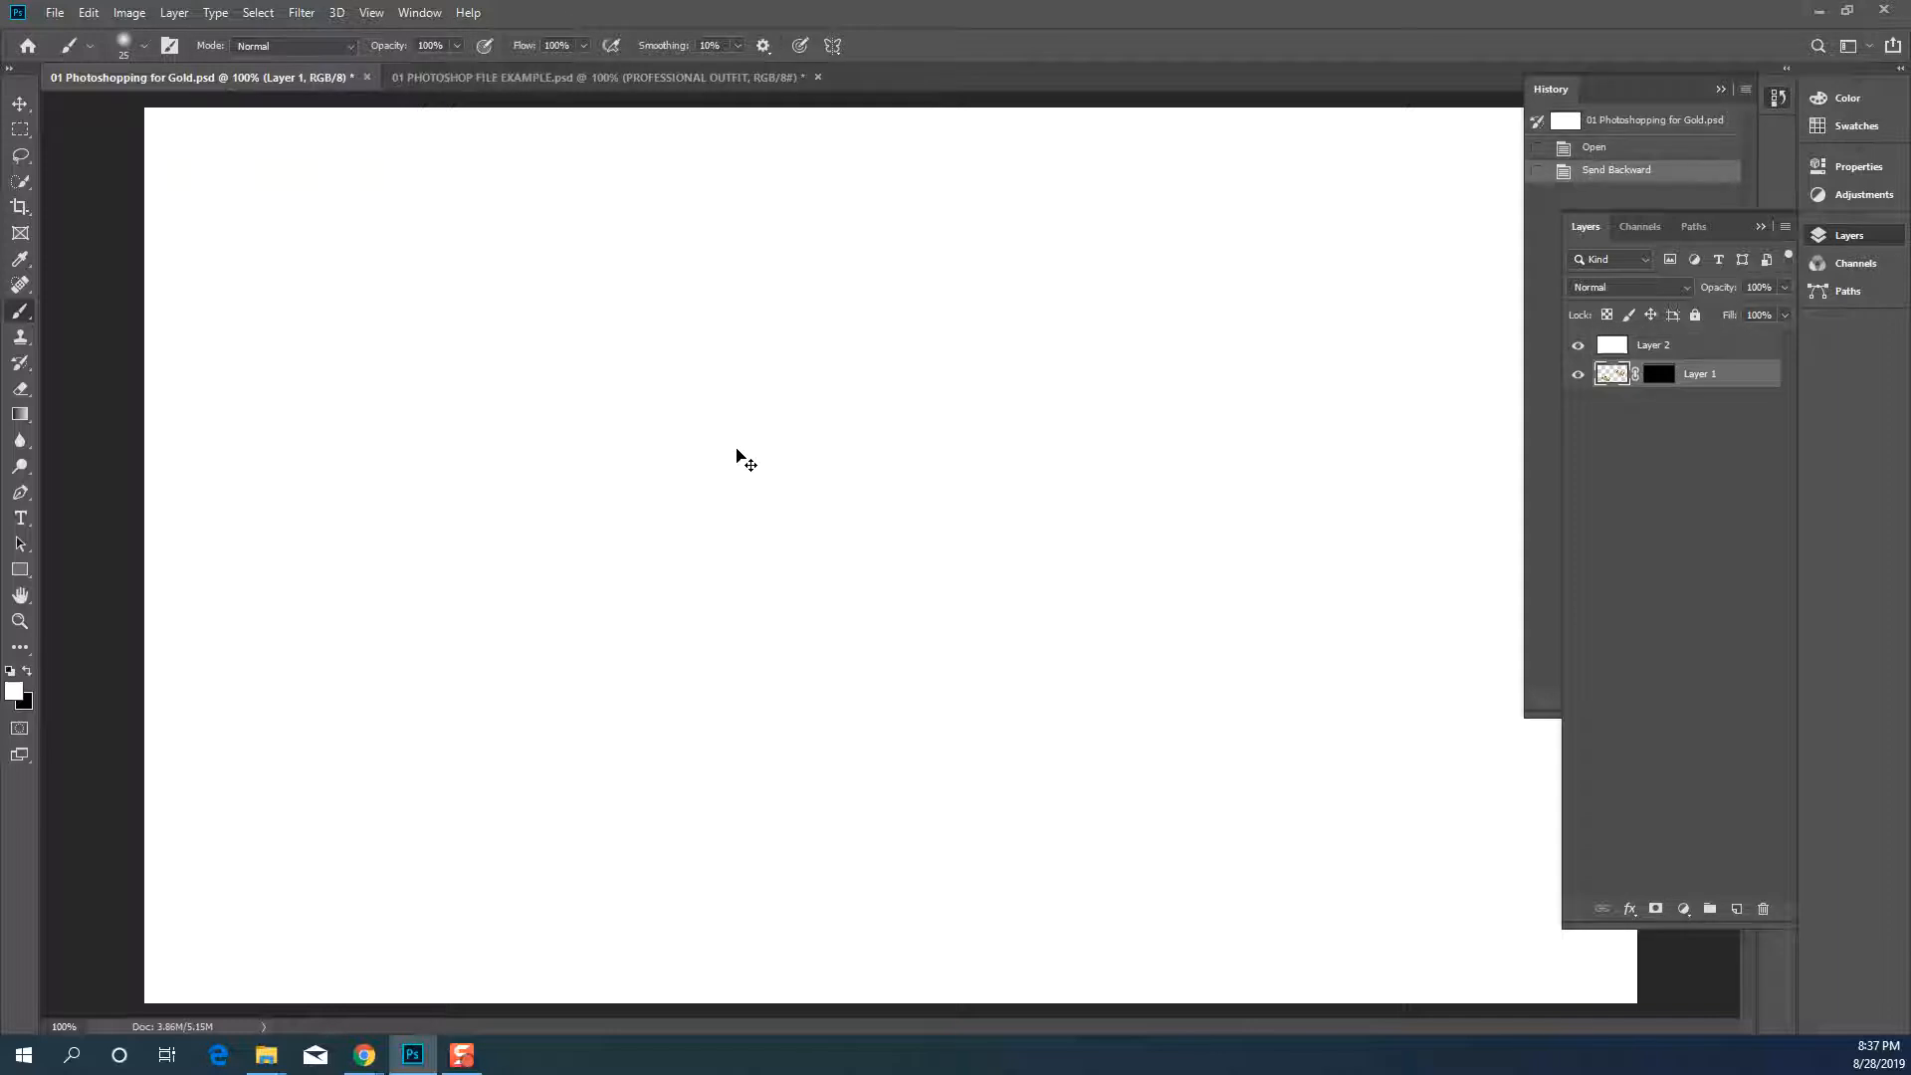
# Hide the history list, target Layer 1's mask, and set the brush to 50 px with maximum hardness
pyautogui.click(1721, 88)
pyautogui.click(1661, 375)
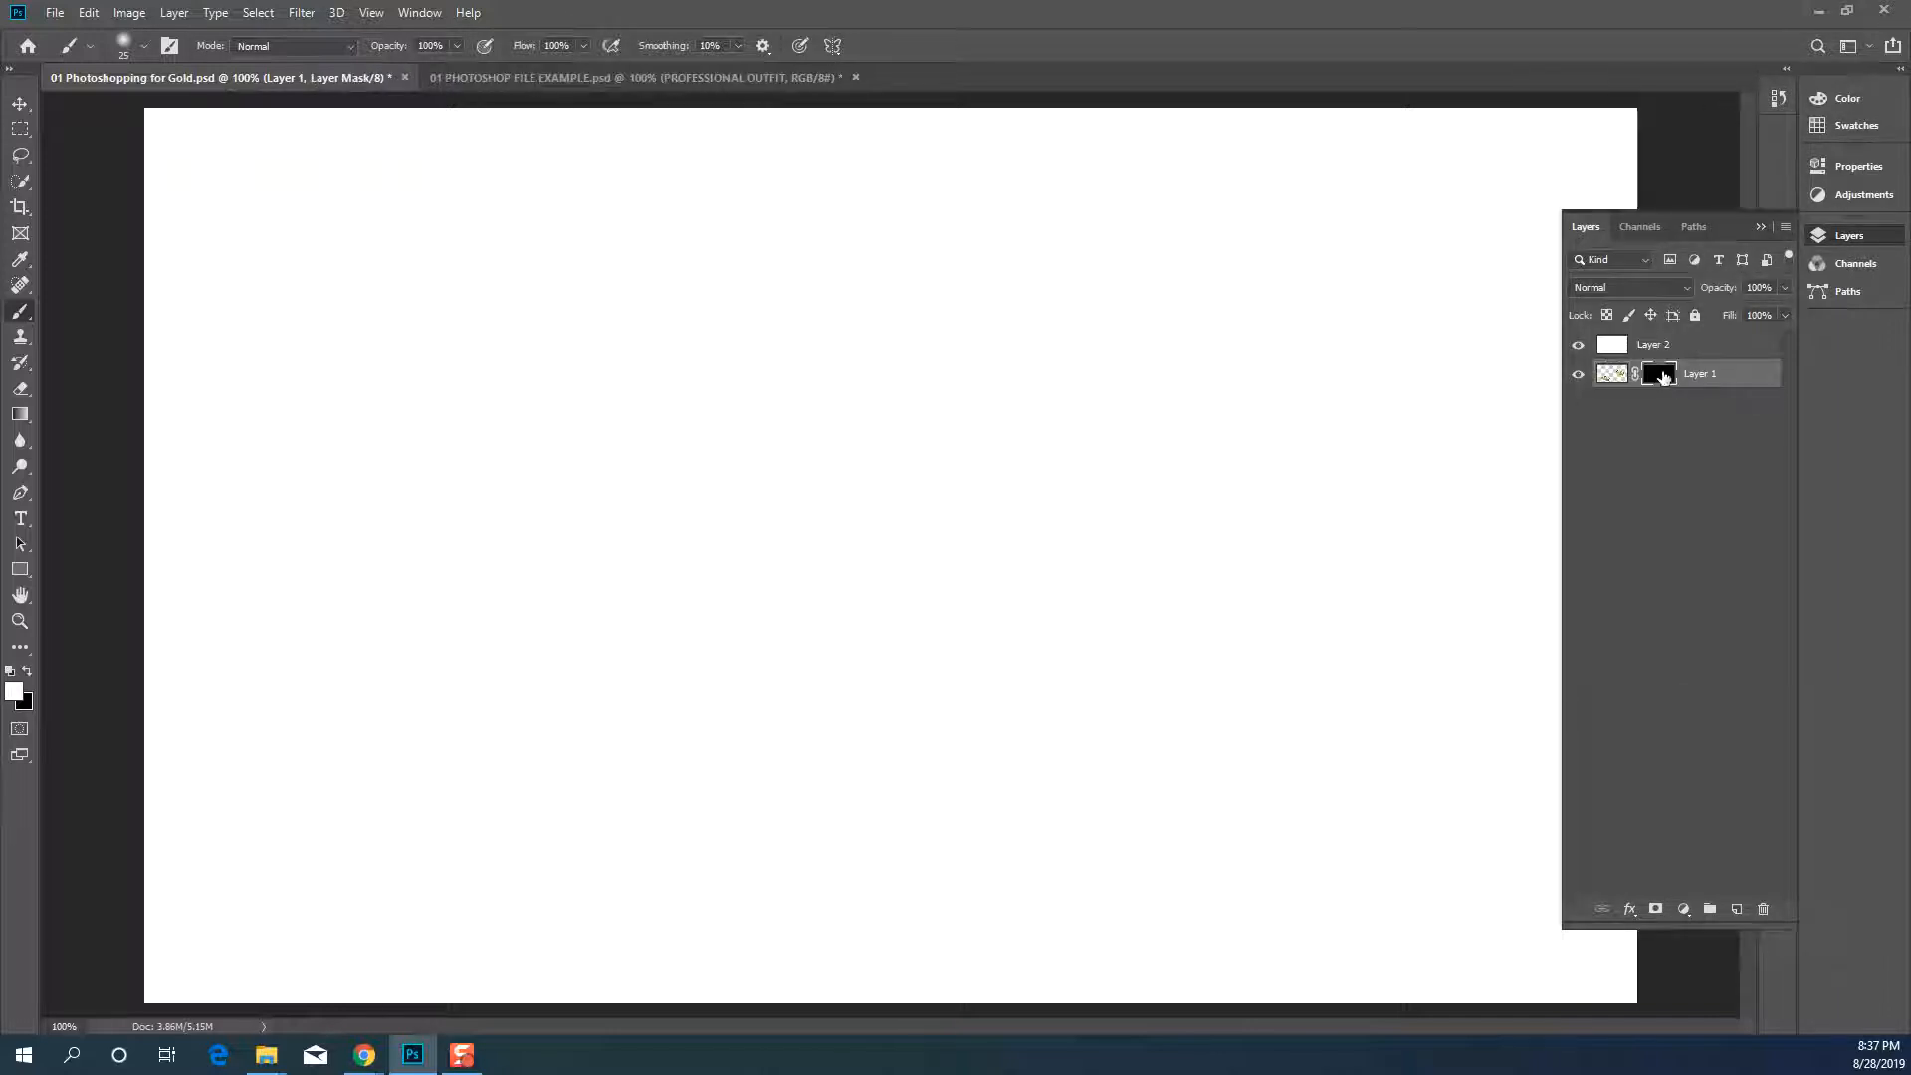
pyautogui.rightClick(821, 344)
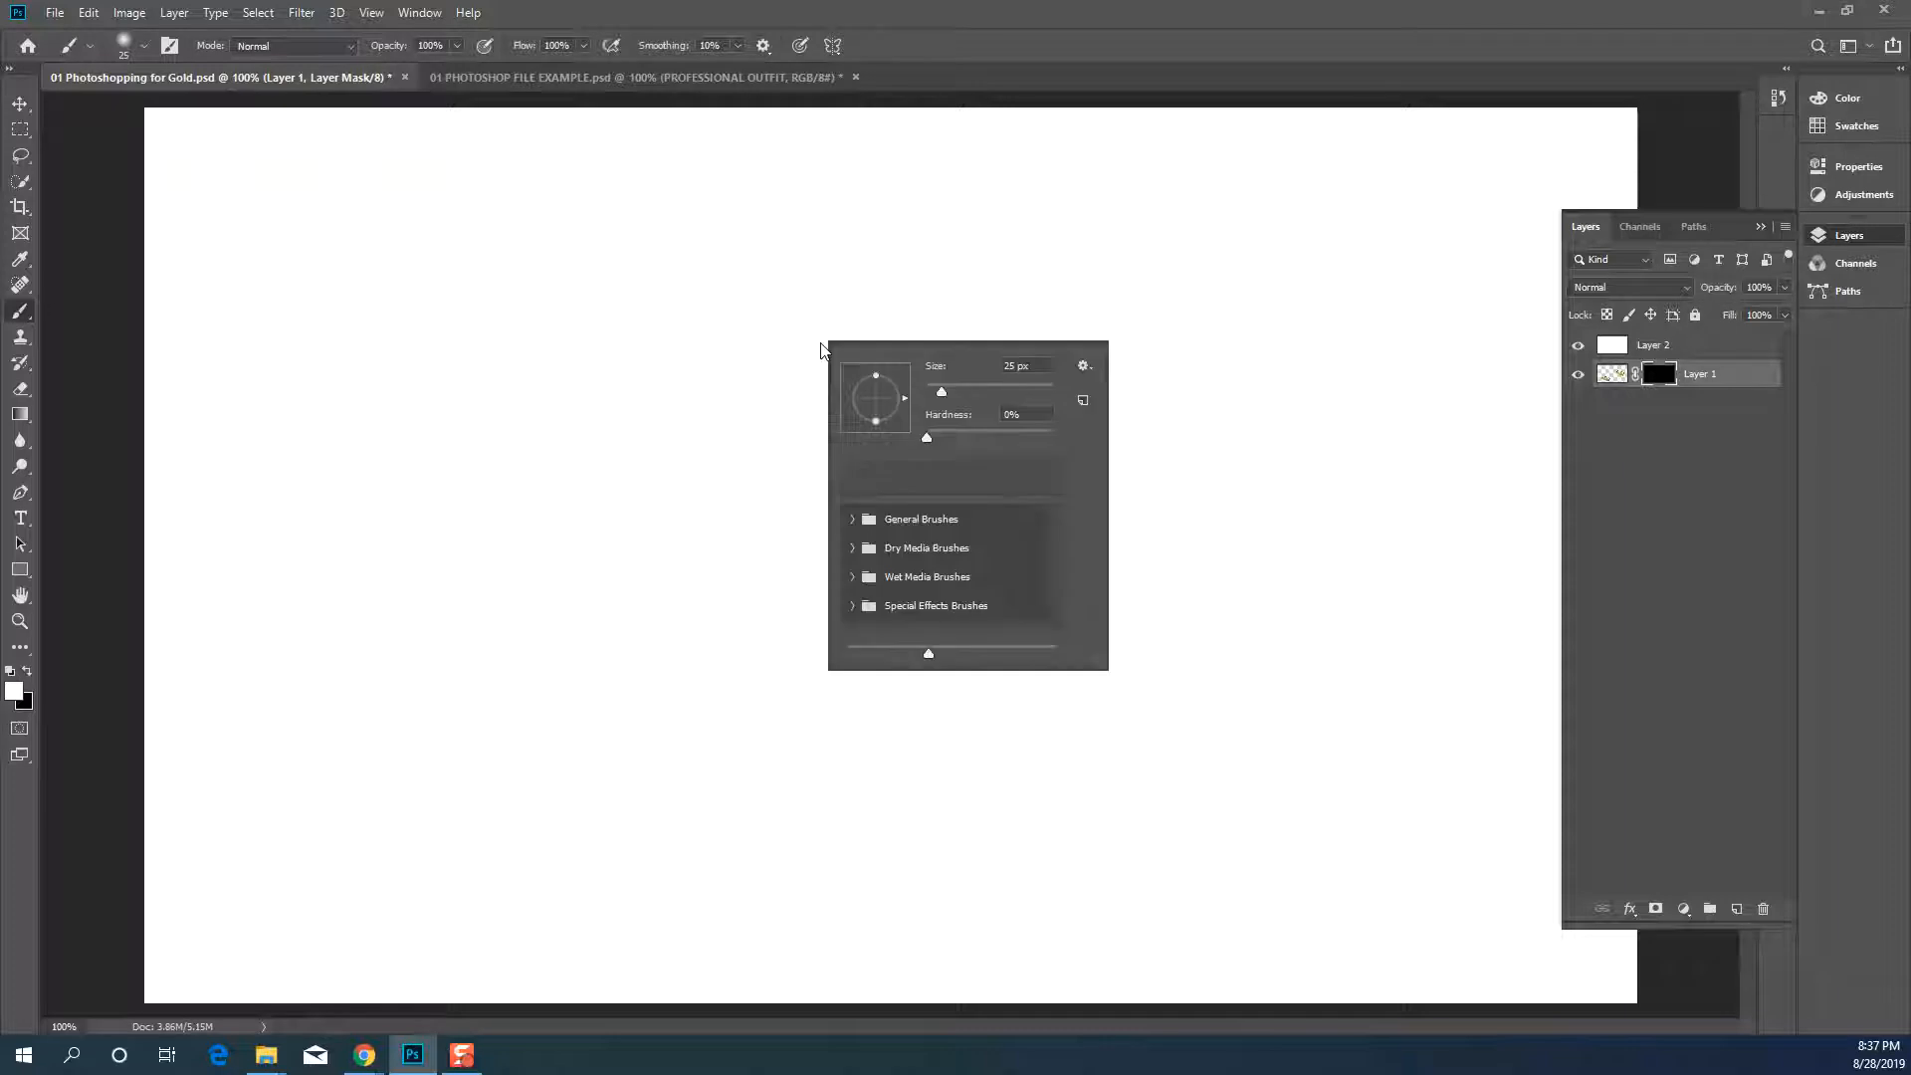
pyautogui.moveTo(940, 394); pyautogui.dragTo(956, 392)
pyautogui.write('50')
pyautogui.moveTo(929, 438); pyautogui.dragTo(1083, 430)
# Paint white freehand strokes across the middle of Layer 1's mask, and place Layer 2 below Layer 1
pyautogui.click(743, 464)
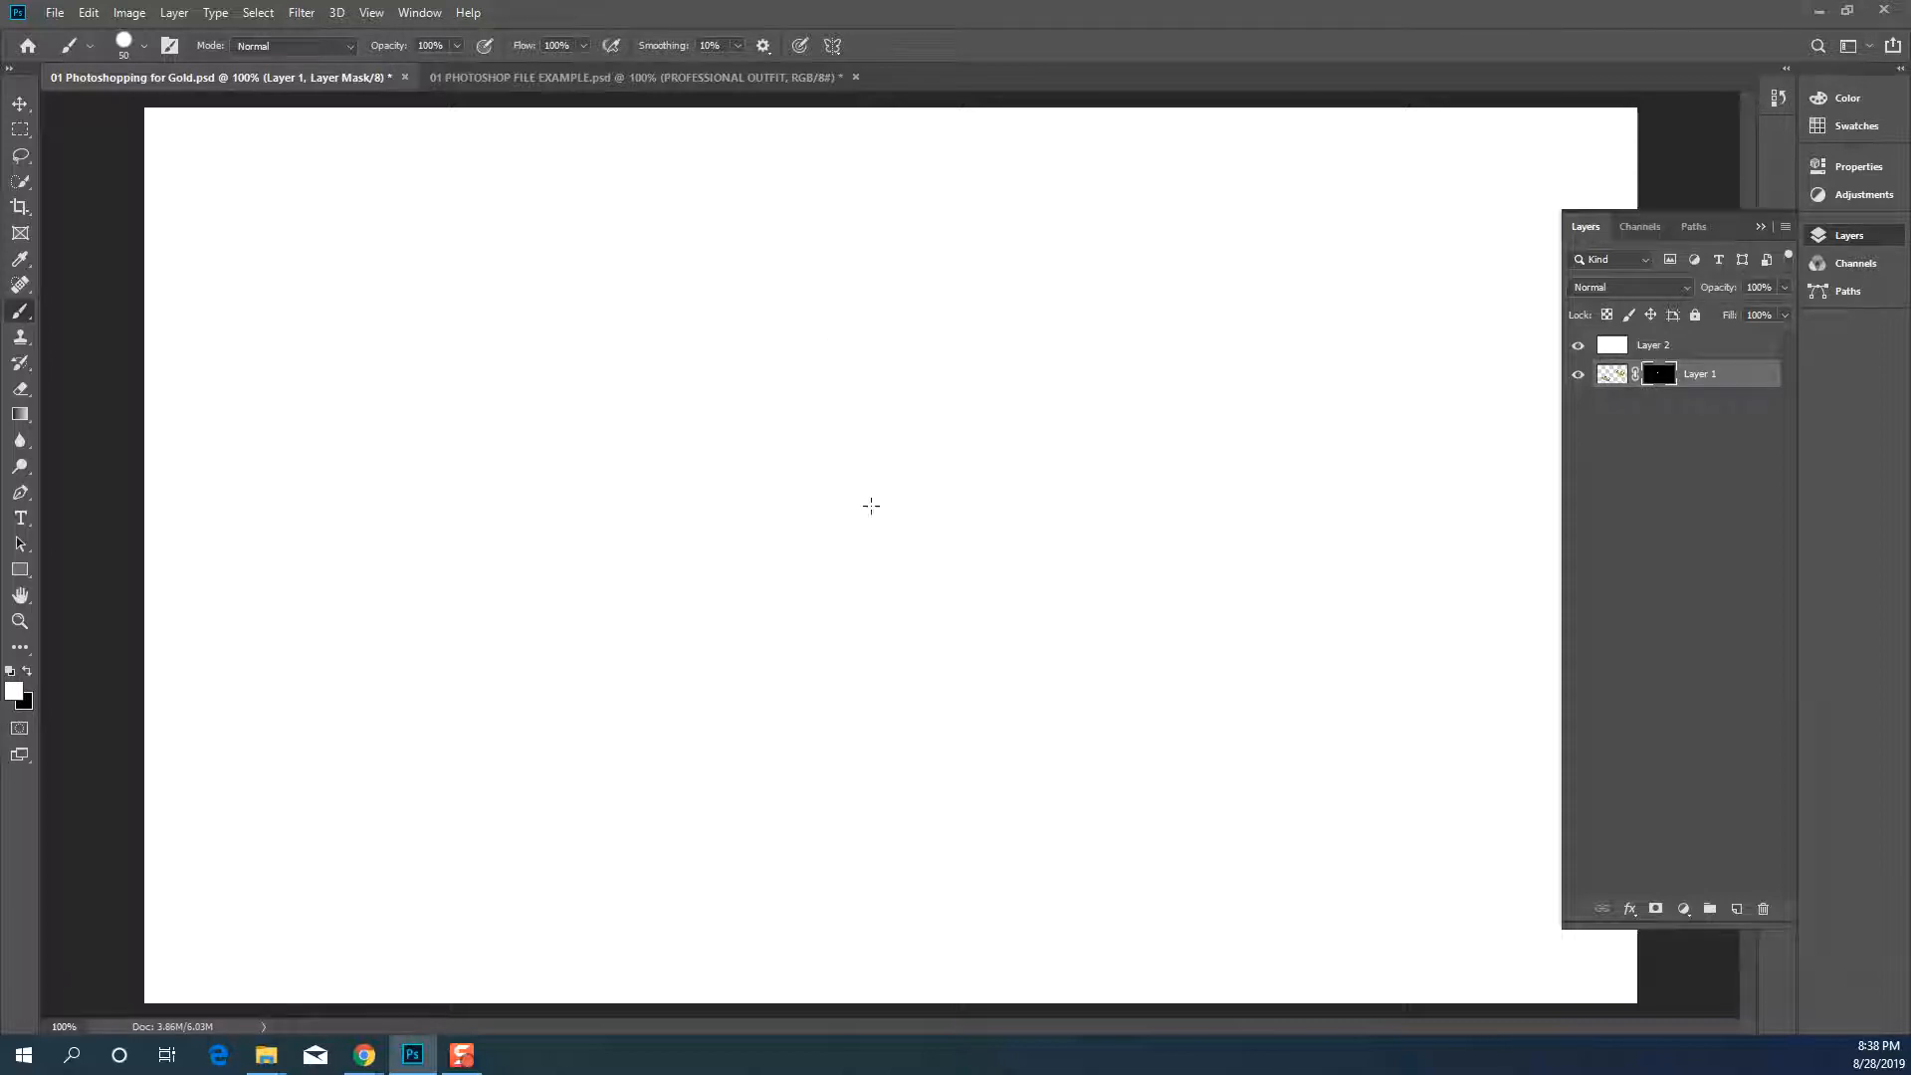
pyautogui.moveTo(1060, 529)
pyautogui.mouseDown()
pyautogui.moveTo(1204, 408)
pyautogui.moveTo(1175, 451)
pyautogui.mouseUp()
pyautogui.moveTo(1662, 351); pyautogui.dragTo(1647, 416)
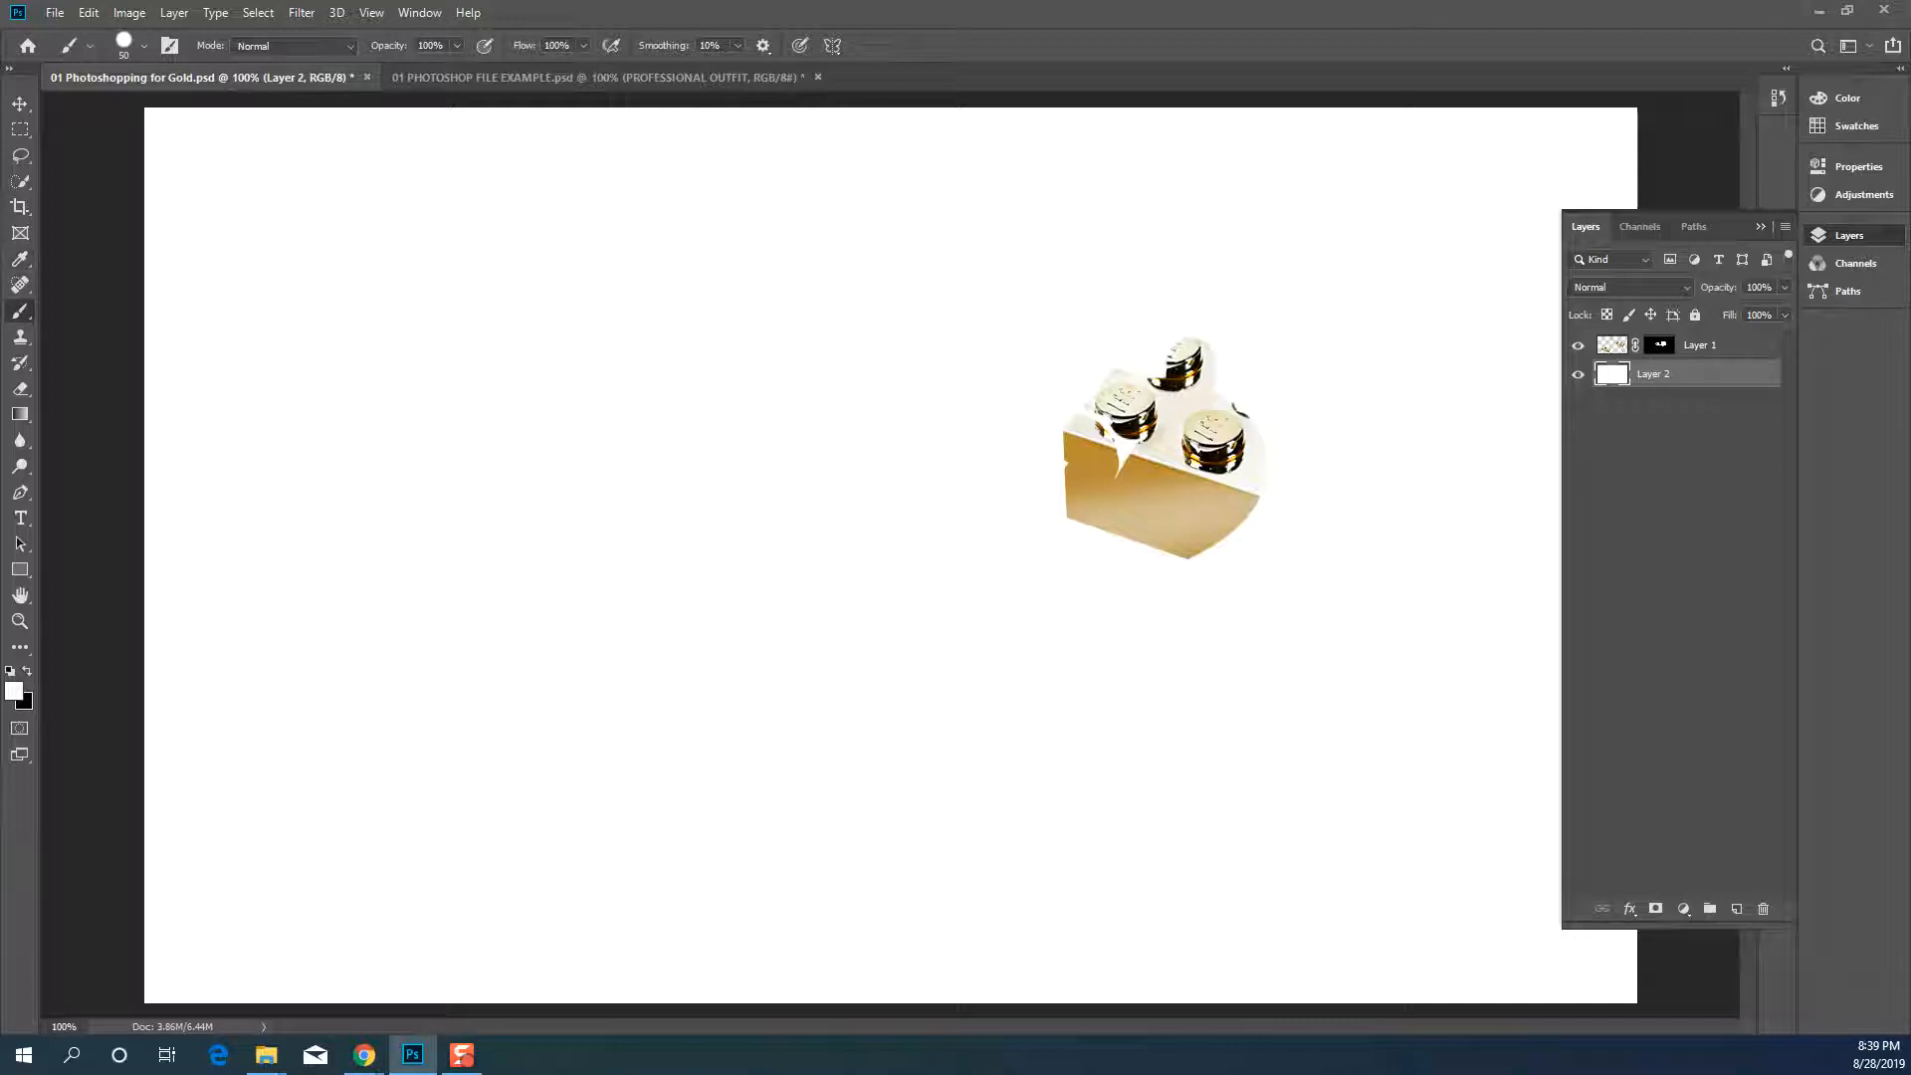
# Target Layer 1's mask, swap the foreground color to black, and show the mask as a red overlay
pyautogui.click(1662, 348)
pyautogui.press('x')
pyautogui.press('\\')
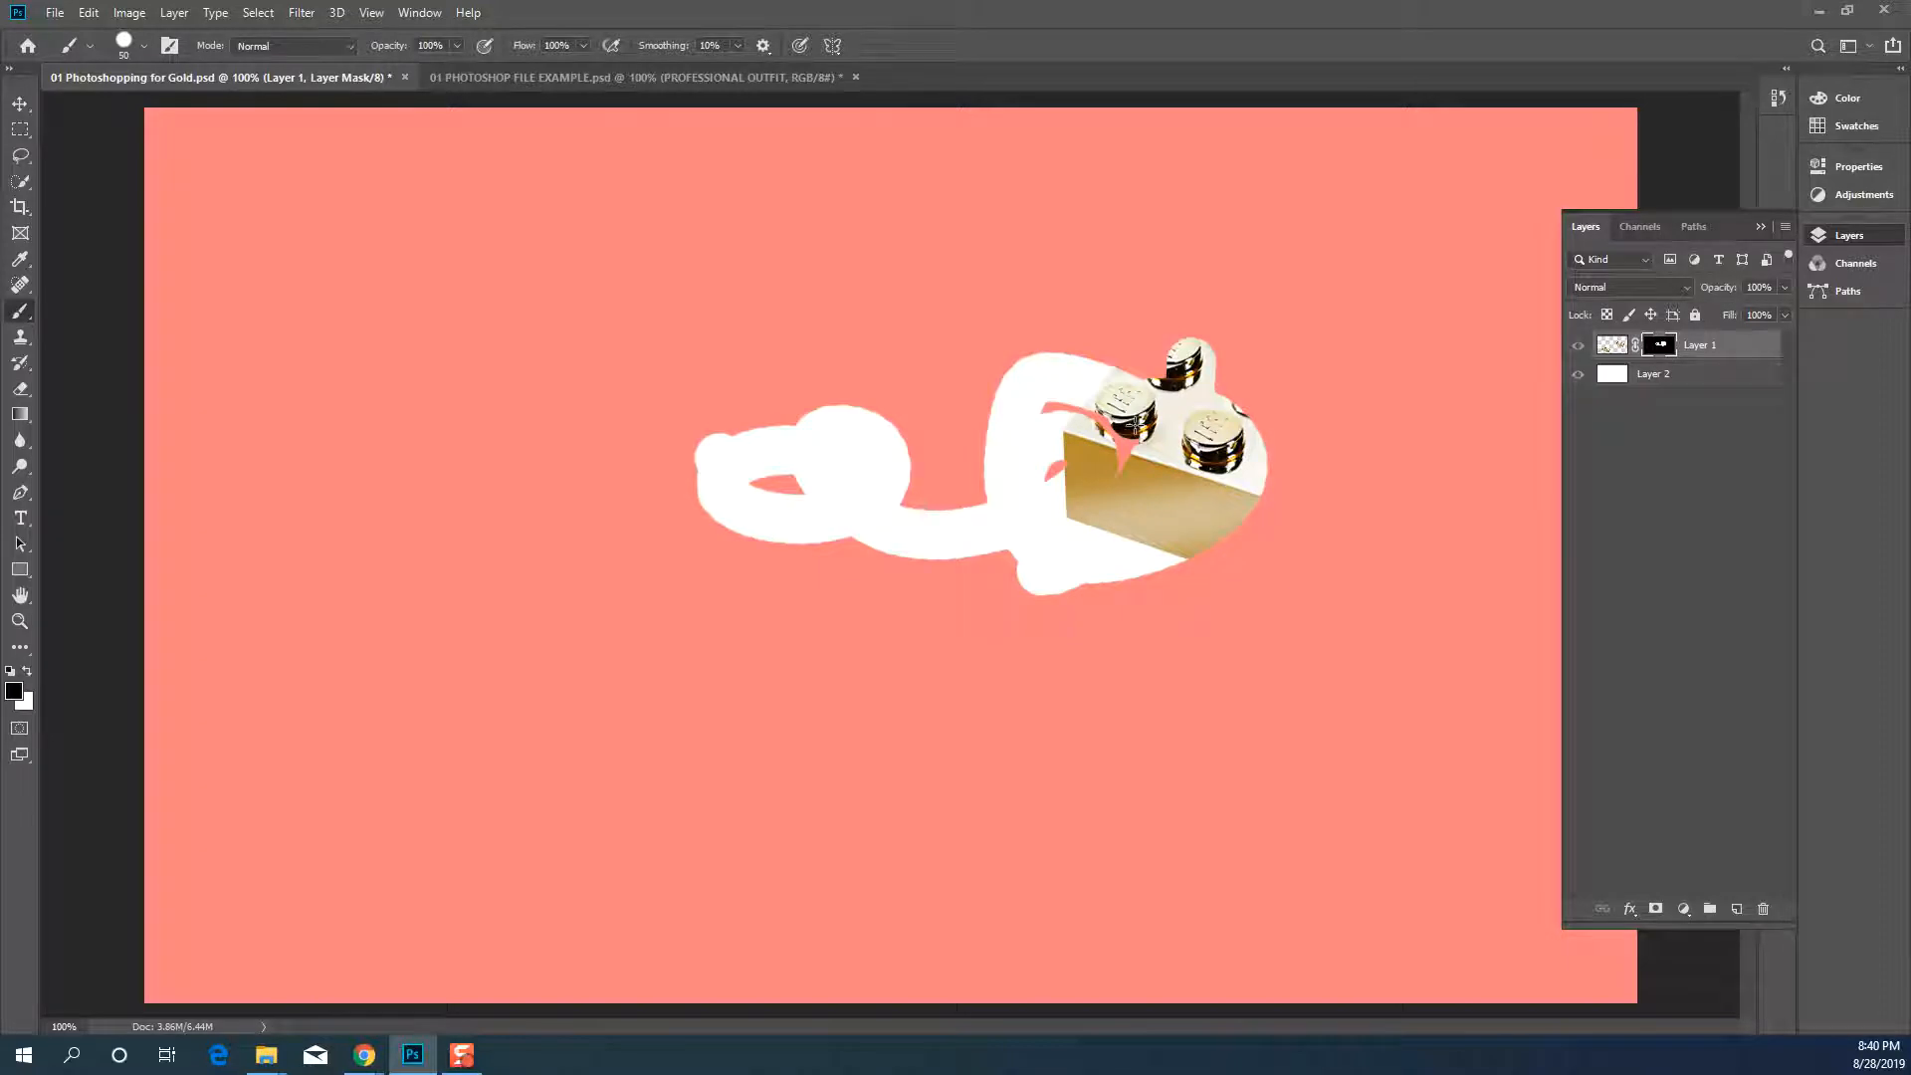
# Disable and re-enable Layer 1's mask twice to compare the image with and without masking
pyautogui.keyDown('shift'); pyautogui.click(1660, 353); pyautogui.keyUp('shift')
pyautogui.keyDown('shift'); pyautogui.click(1660, 353); pyautogui.keyUp('shift')
pyautogui.keyDown('shift'); pyautogui.click(1660, 353); pyautogui.keyUp('shift')
pyautogui.keyDown('shift'); pyautogui.click(1660, 352); pyautogui.keyUp('shift')
# Alternate the editing target between Layer 1's image, Layer 2 and Layer 1's mask, ending on the mask
pyautogui.click(1606, 354)
pyautogui.click(1610, 380)
pyautogui.click(1609, 348)
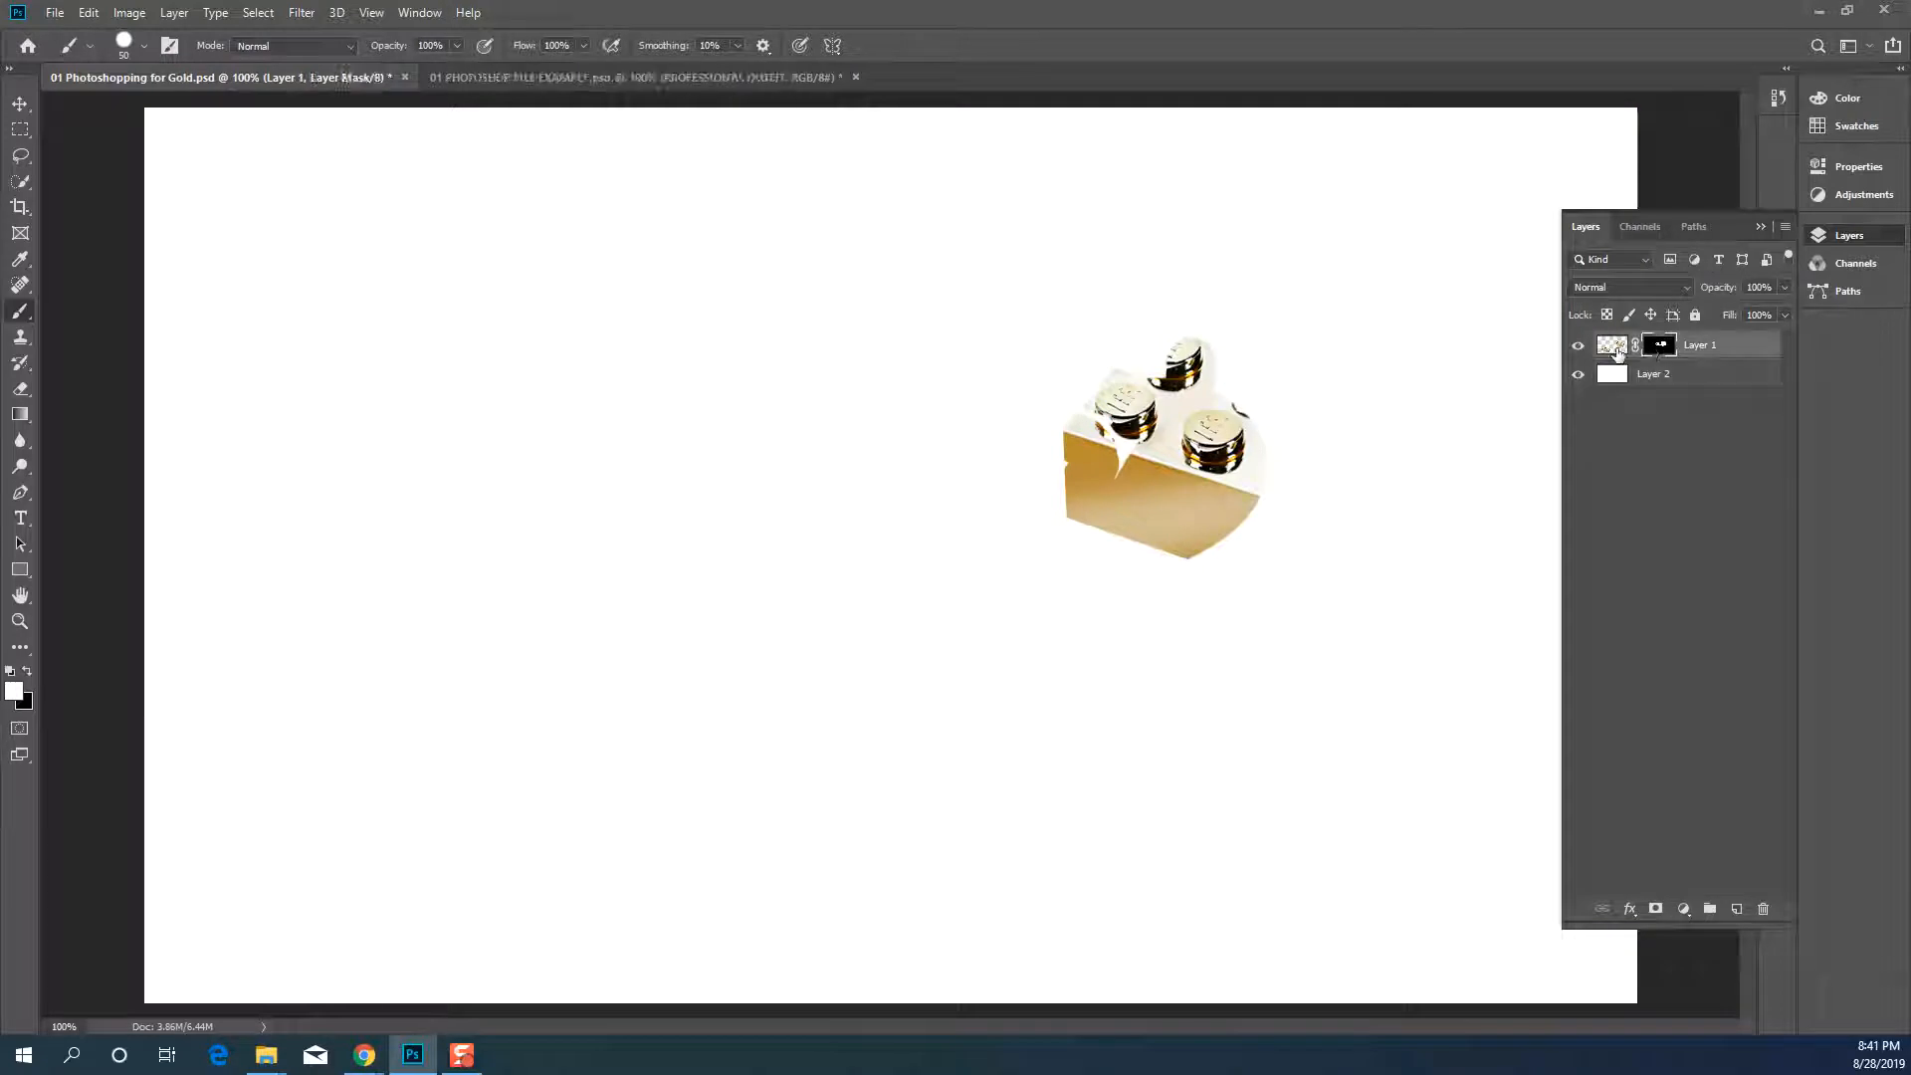
pyautogui.click(1657, 354)
pyautogui.click(1619, 354)
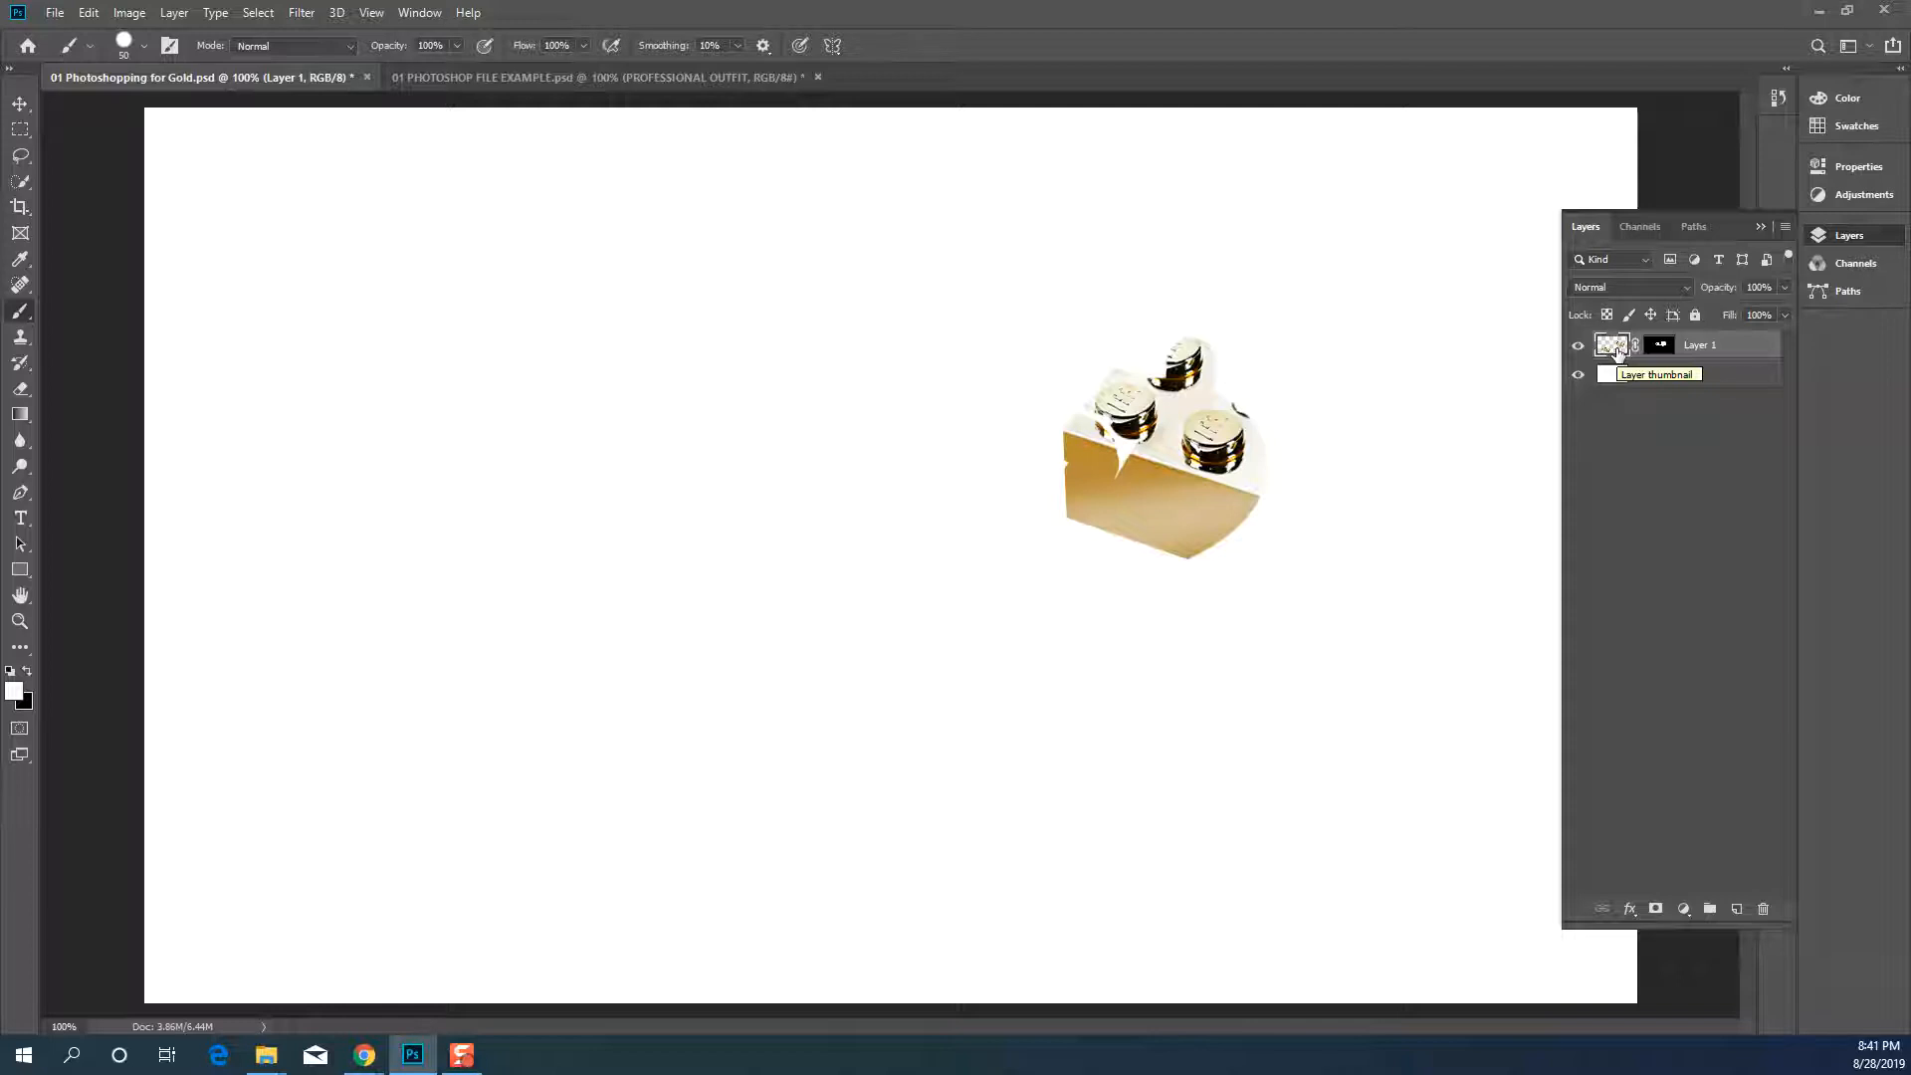
pyautogui.click(1671, 350)
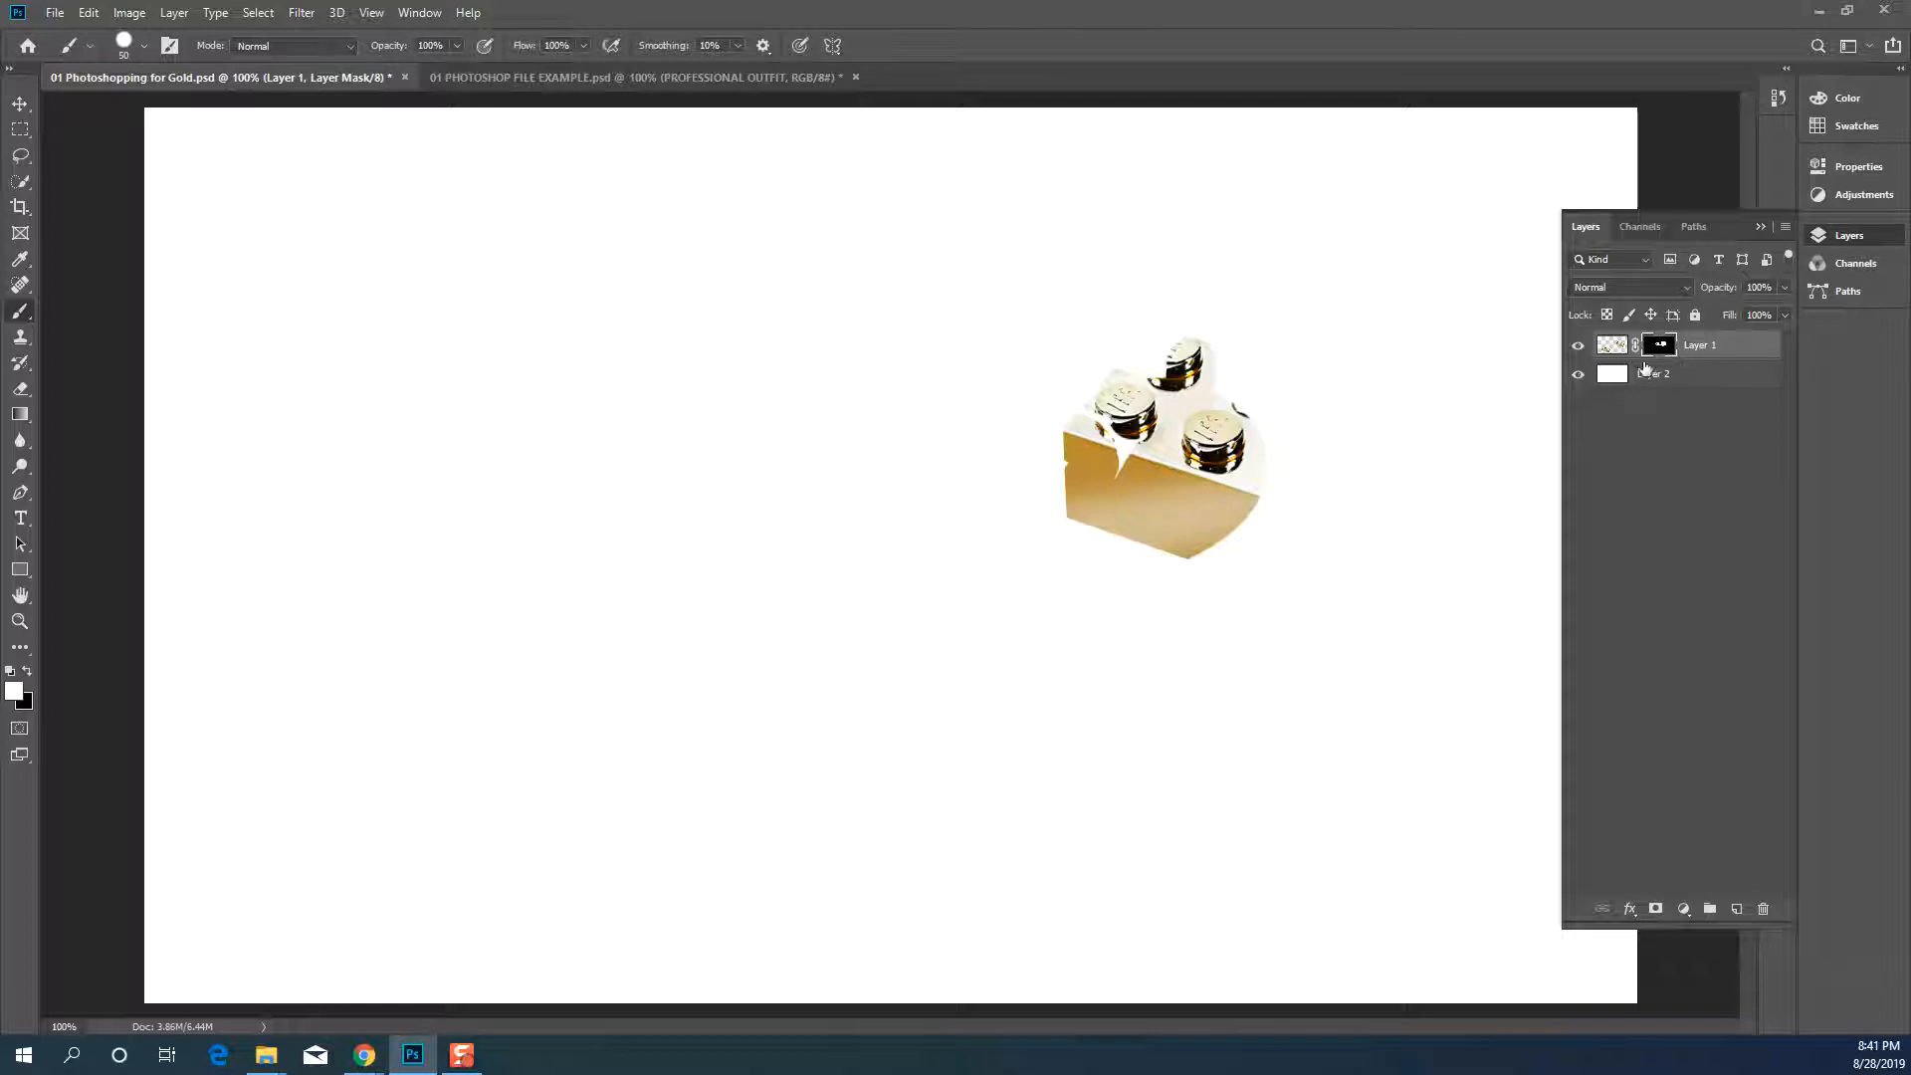
# Open Layer 1's mask in Select and Mask to review its refinement settings, and cancel without applying any
pyautogui.doubleClick(1664, 350)
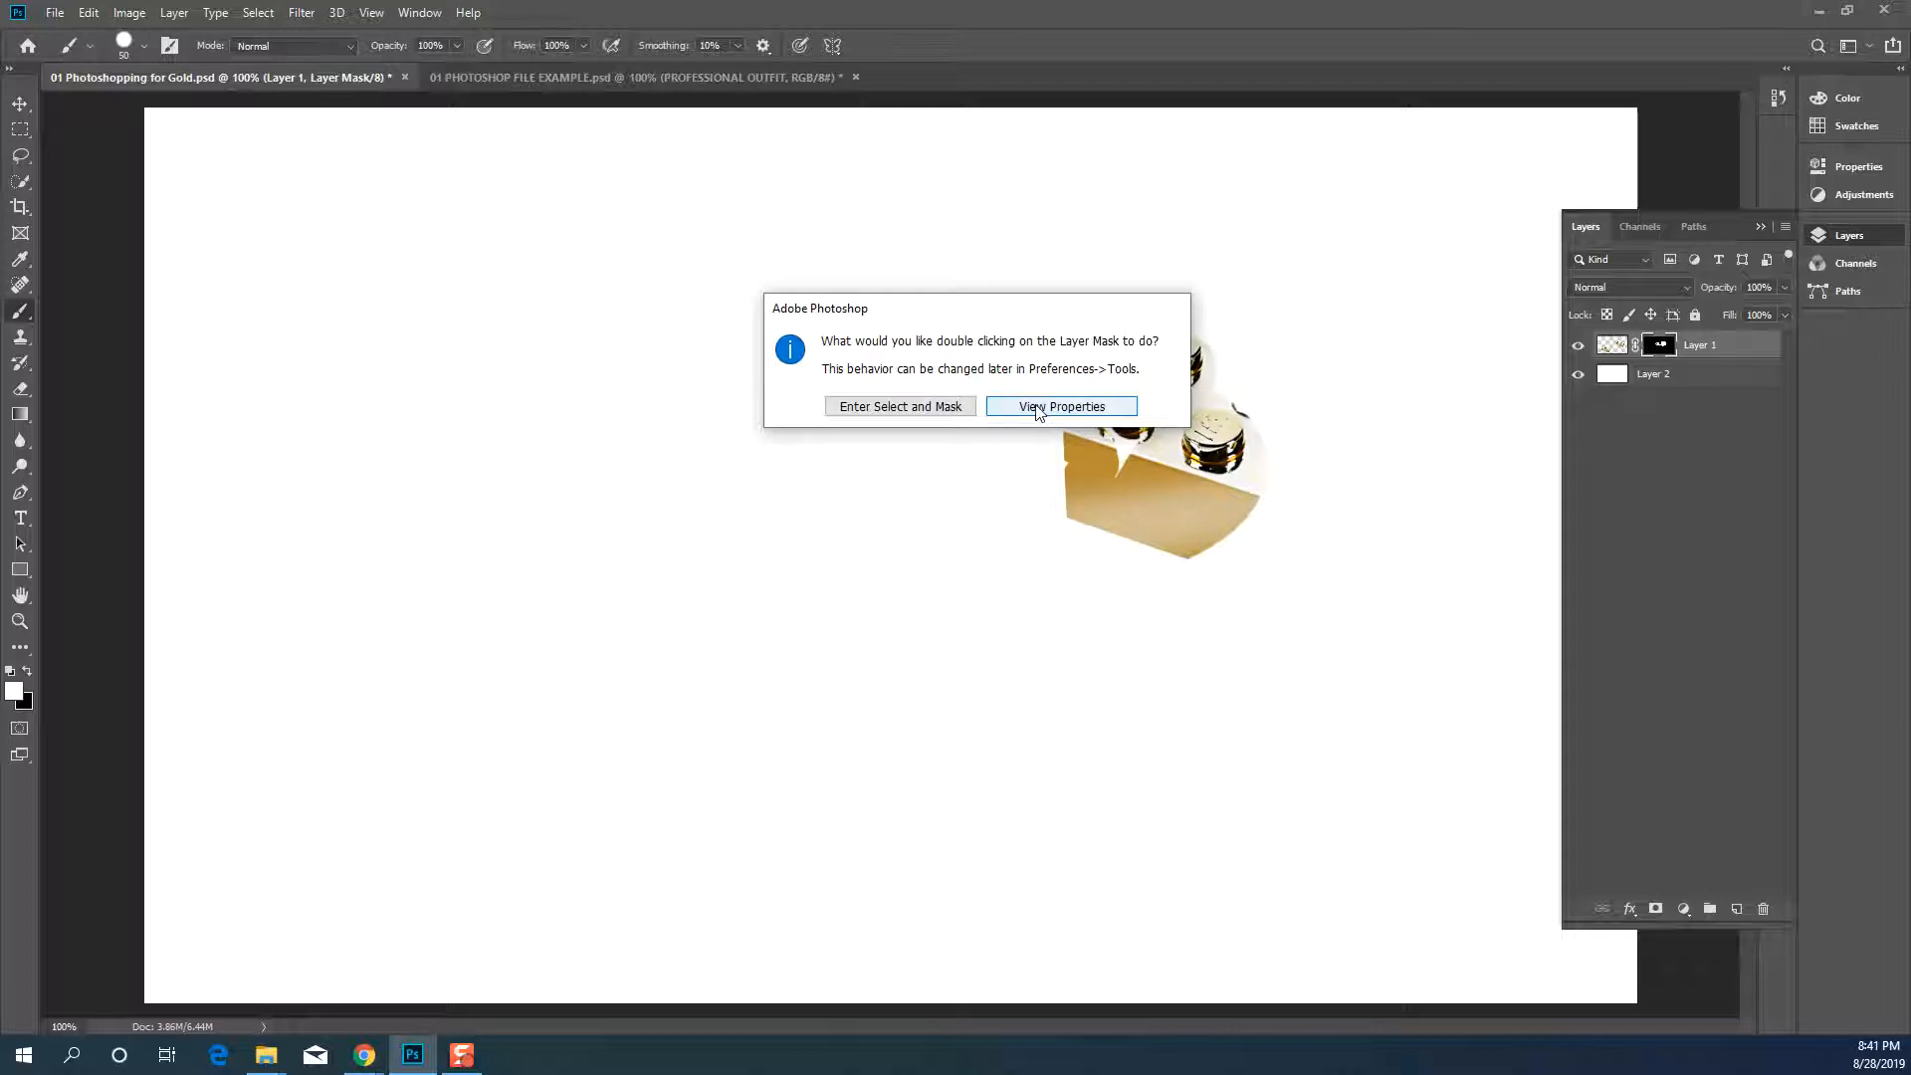
pyautogui.click(917, 416)
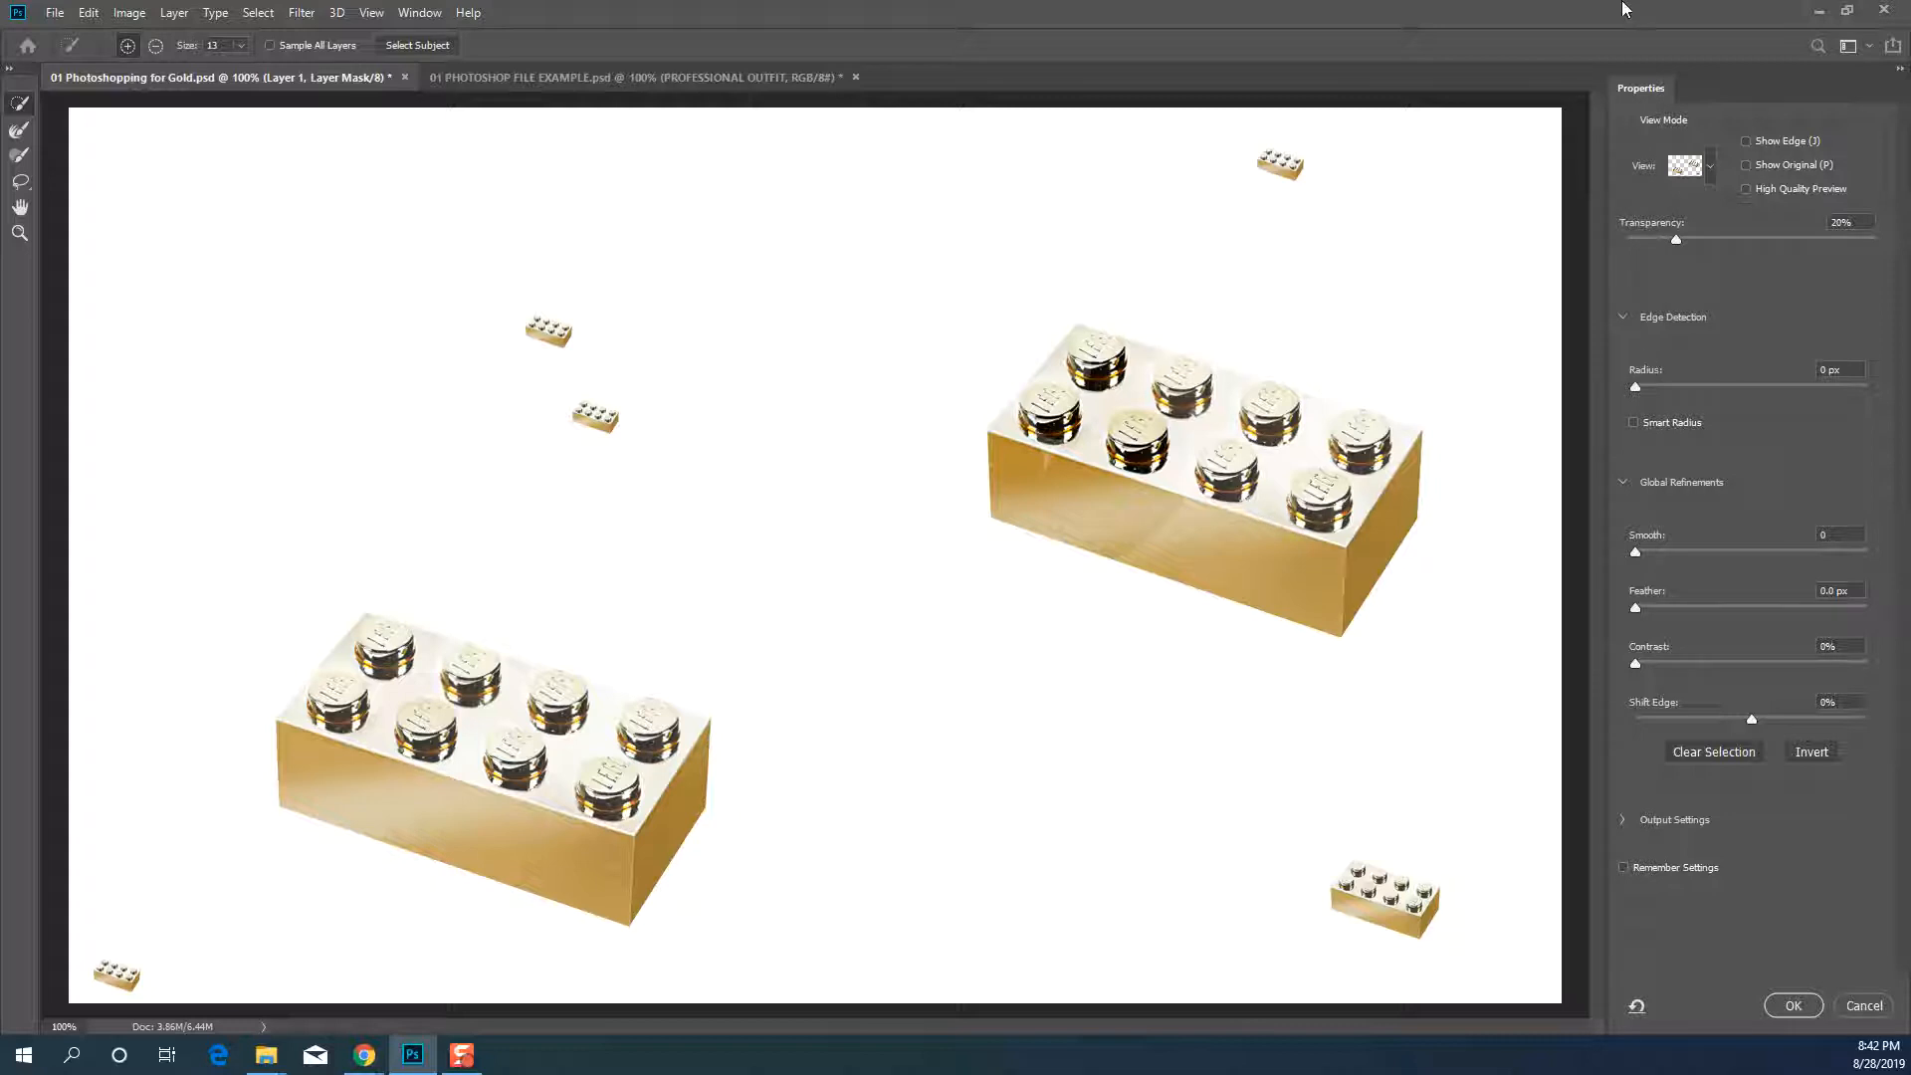
pyautogui.click(1857, 1004)
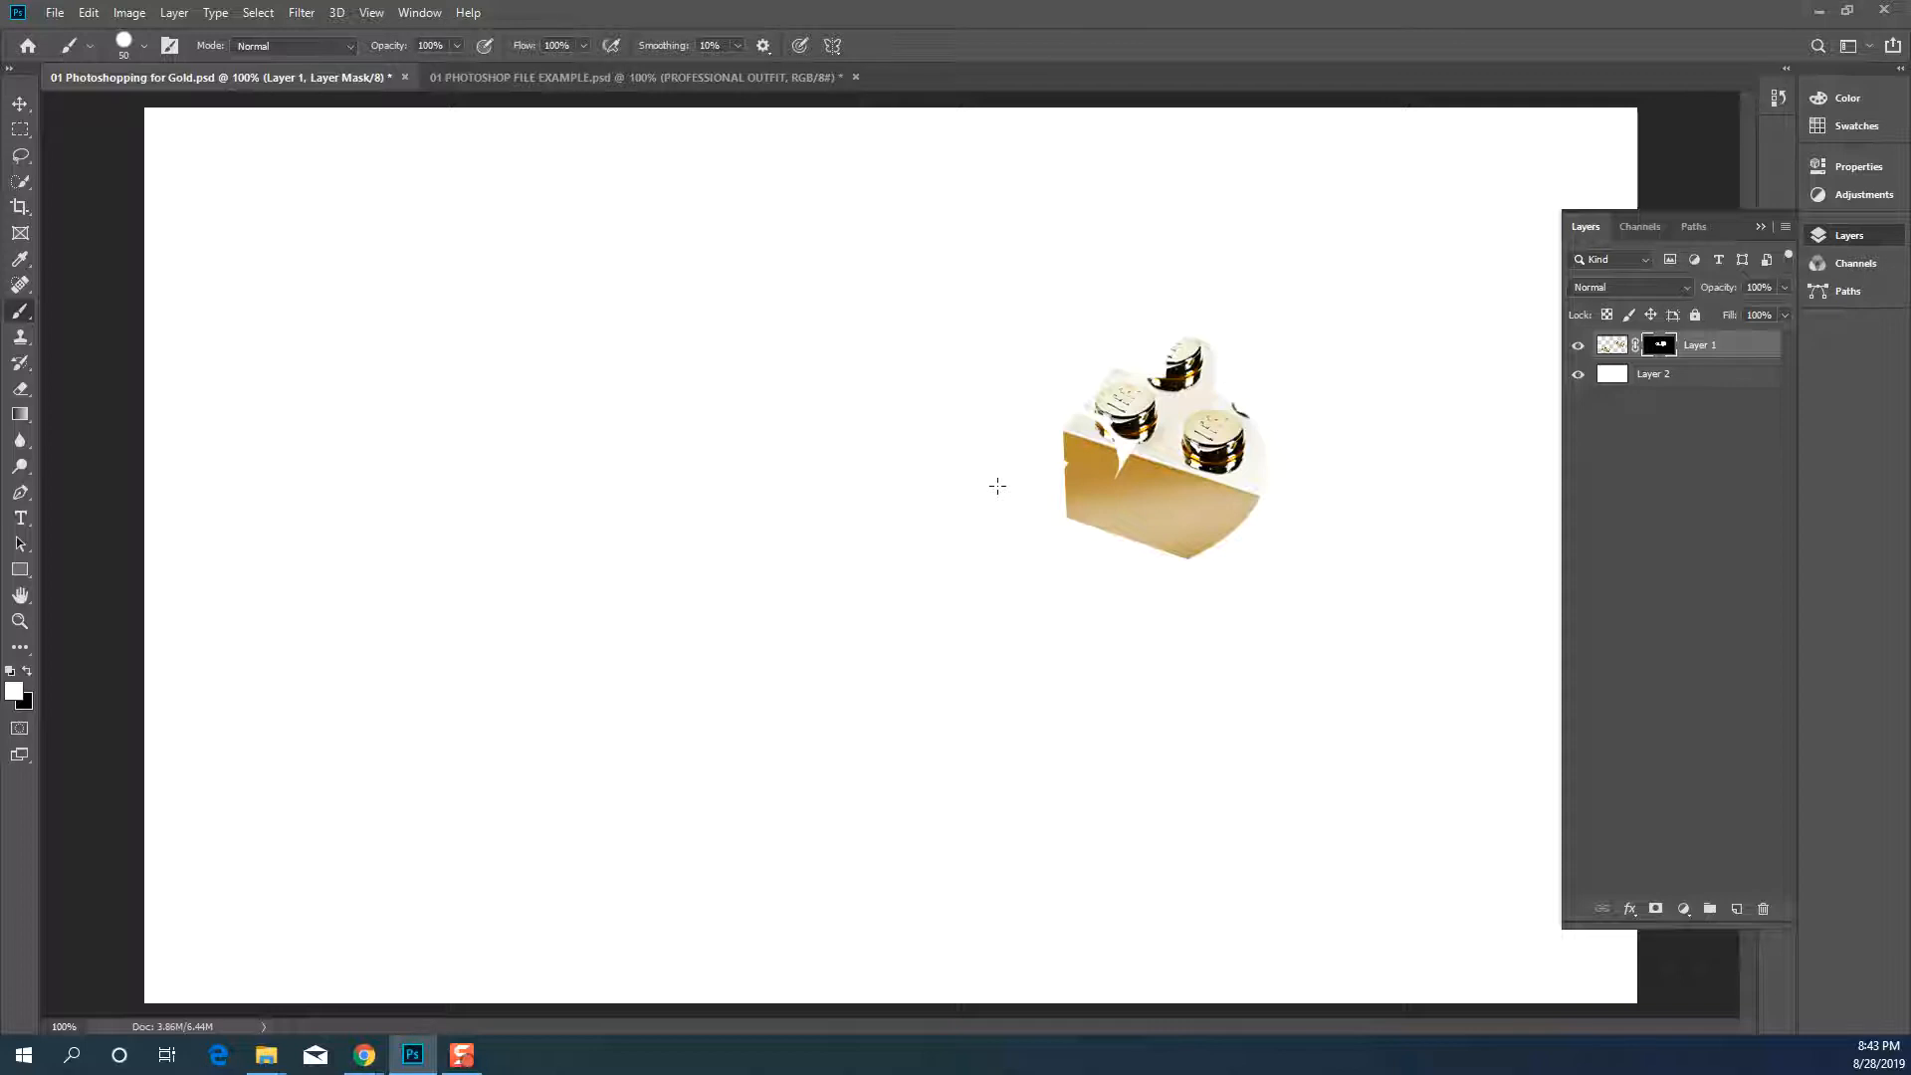
# Open CHUCKS.psd from the 1.2 folder, and return to the 01 Photoshopping for Gold.psd document
pyautogui.click(55, 12)
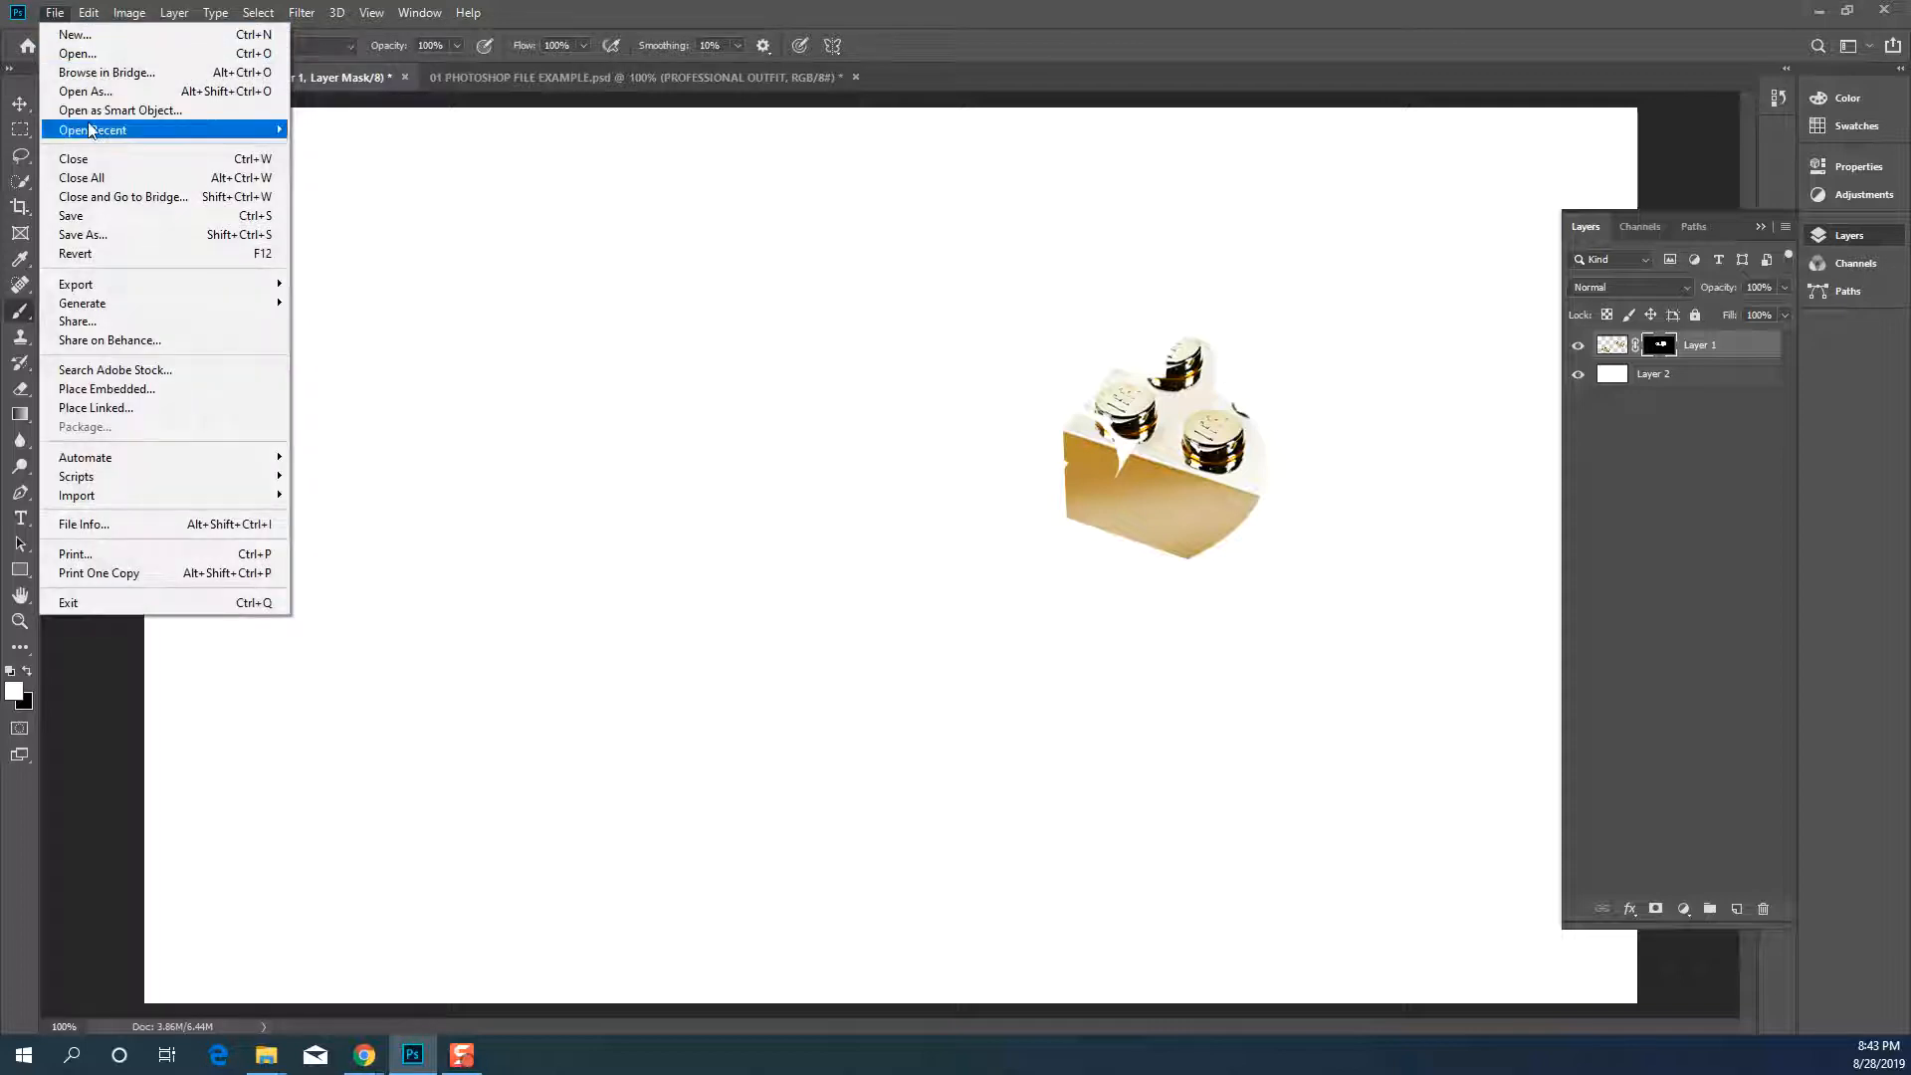
pyautogui.click(80, 52)
pyautogui.doubleClick(236, 195)
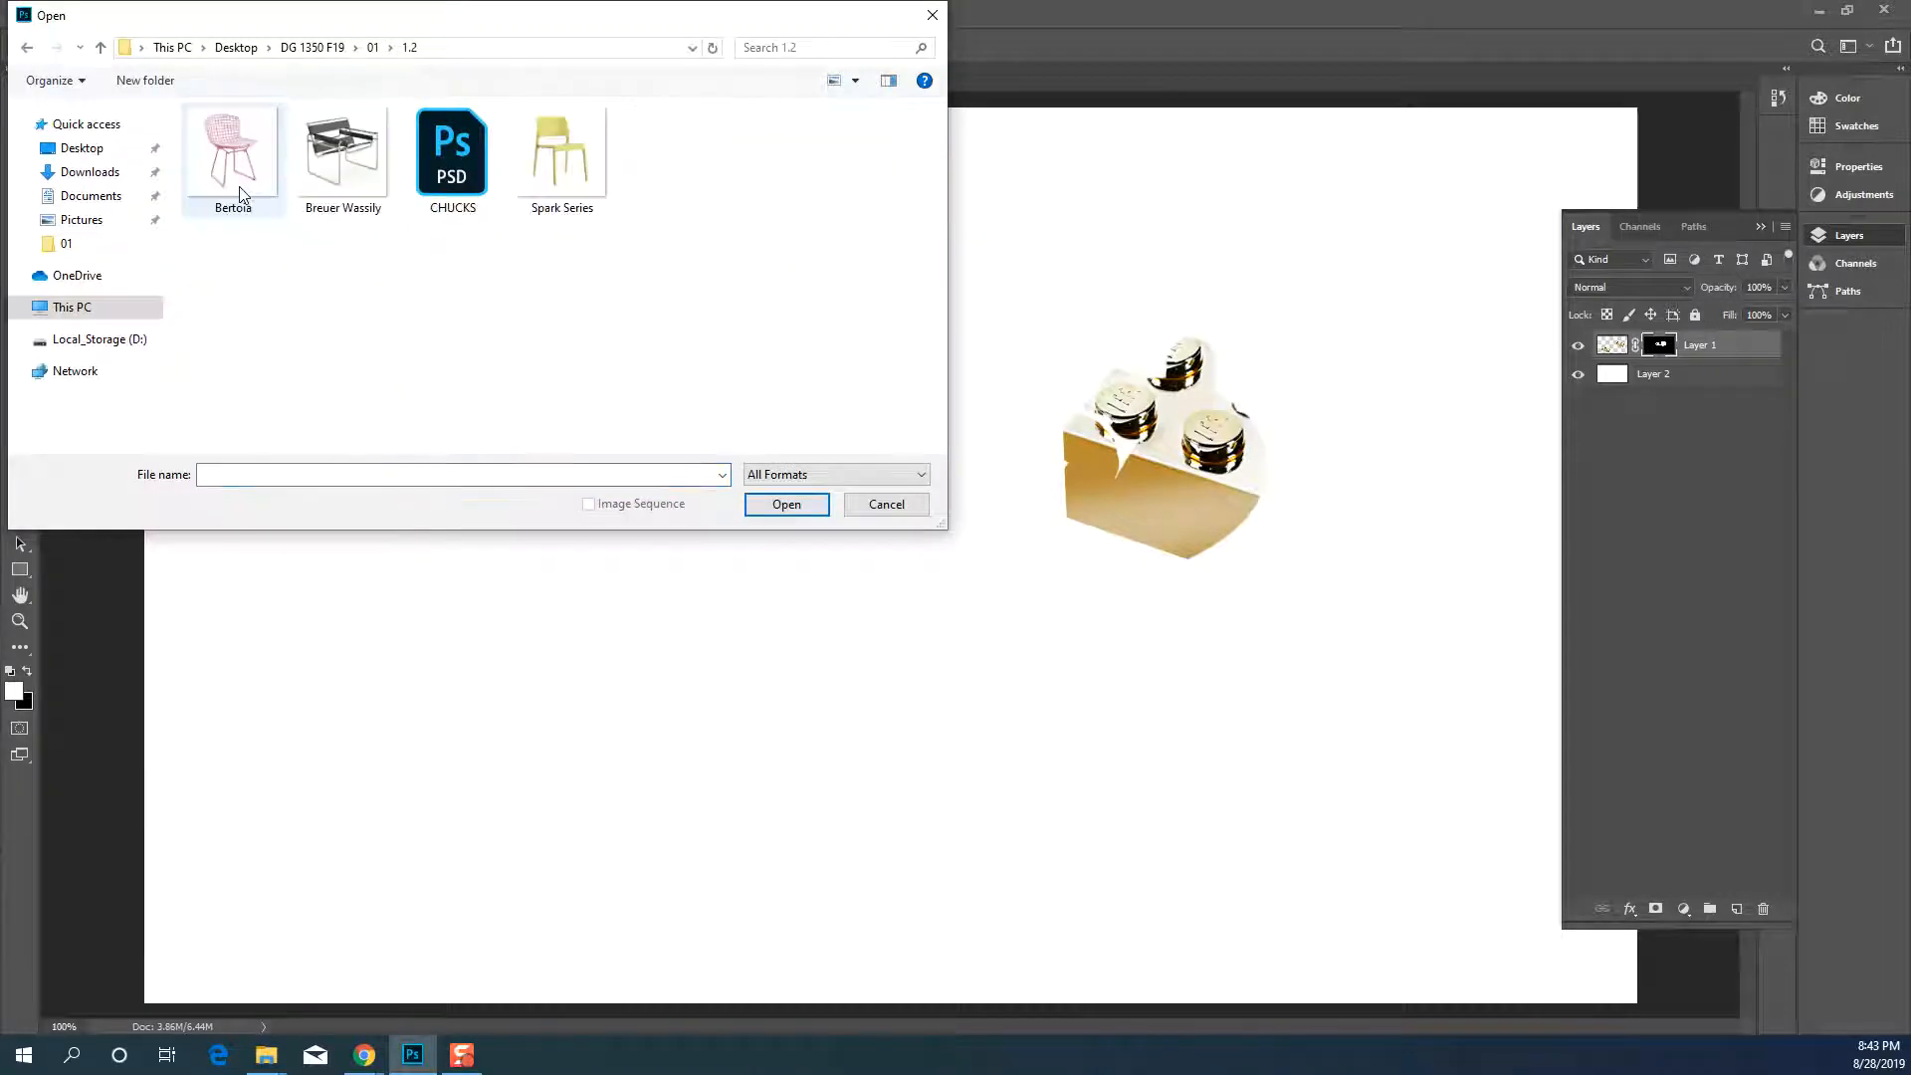
pyautogui.click(453, 157)
pyautogui.click(761, 507)
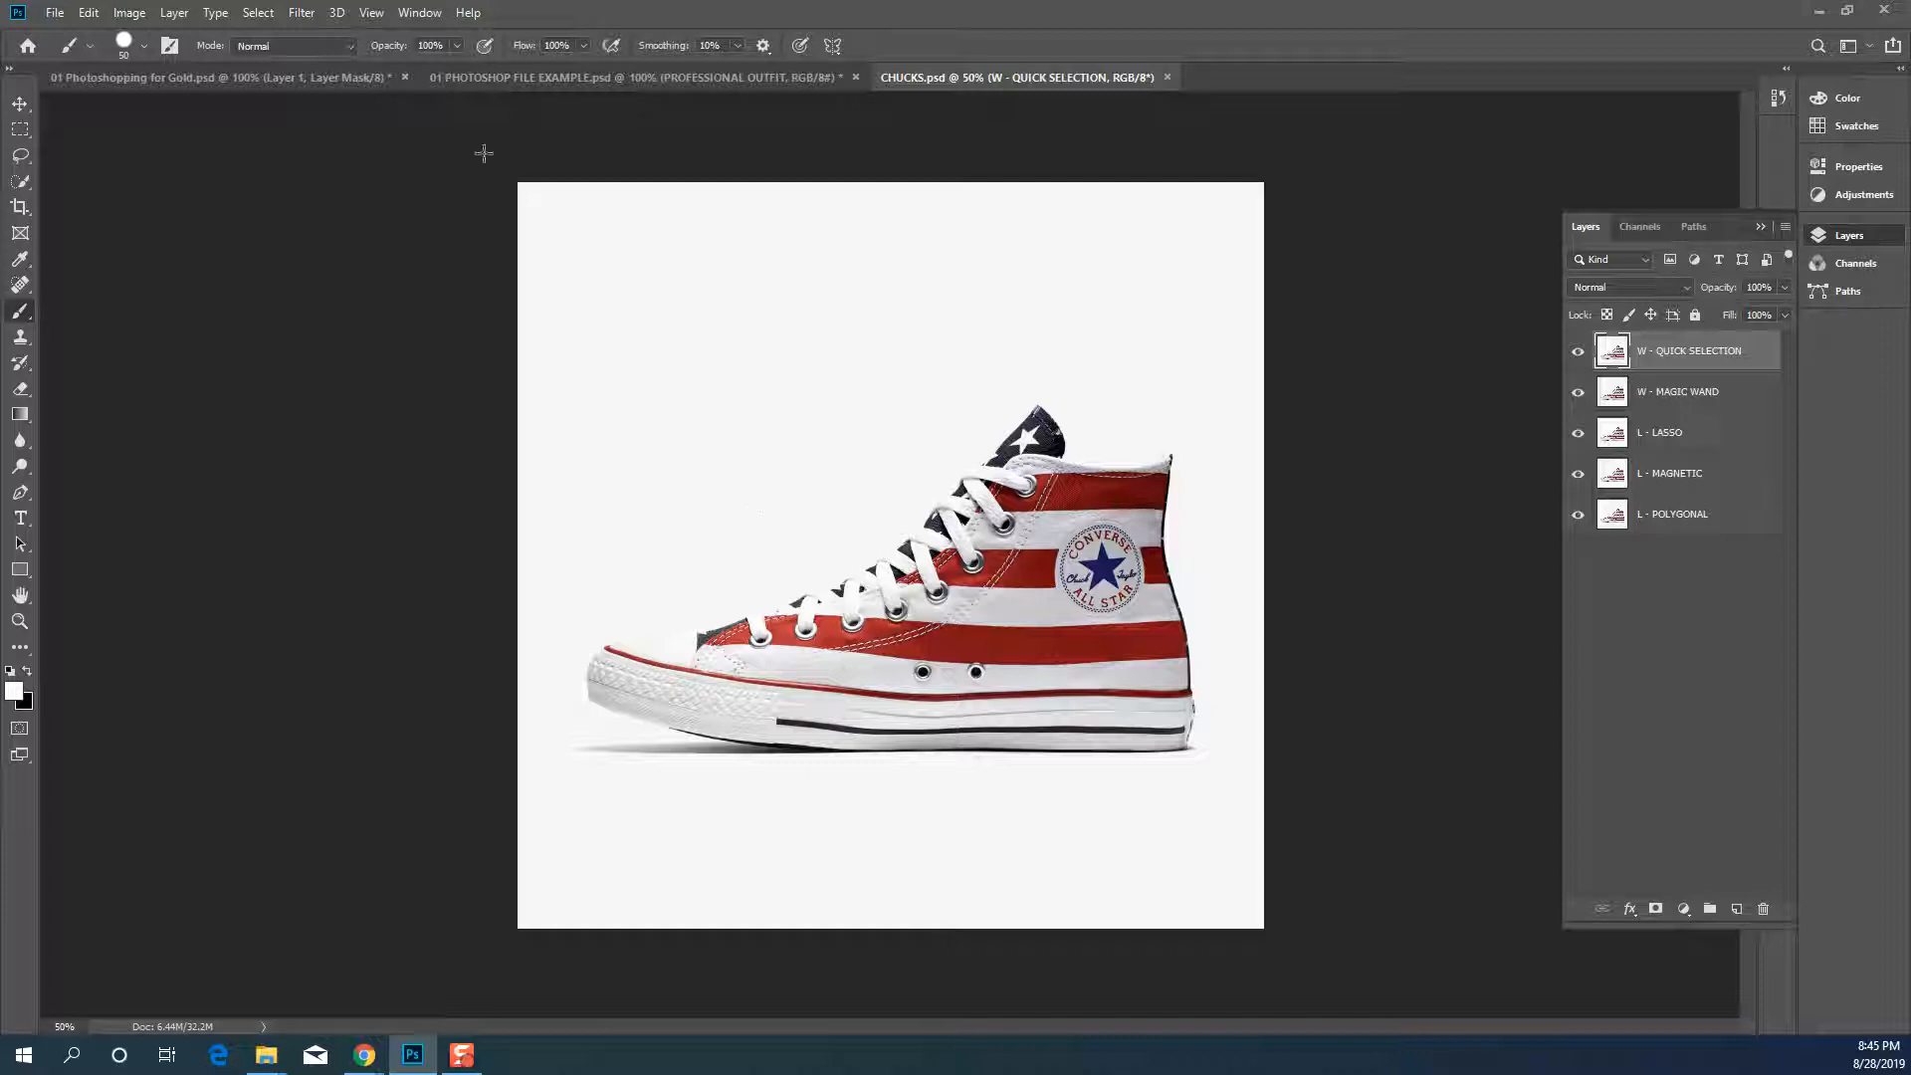
pyautogui.click(196, 78)
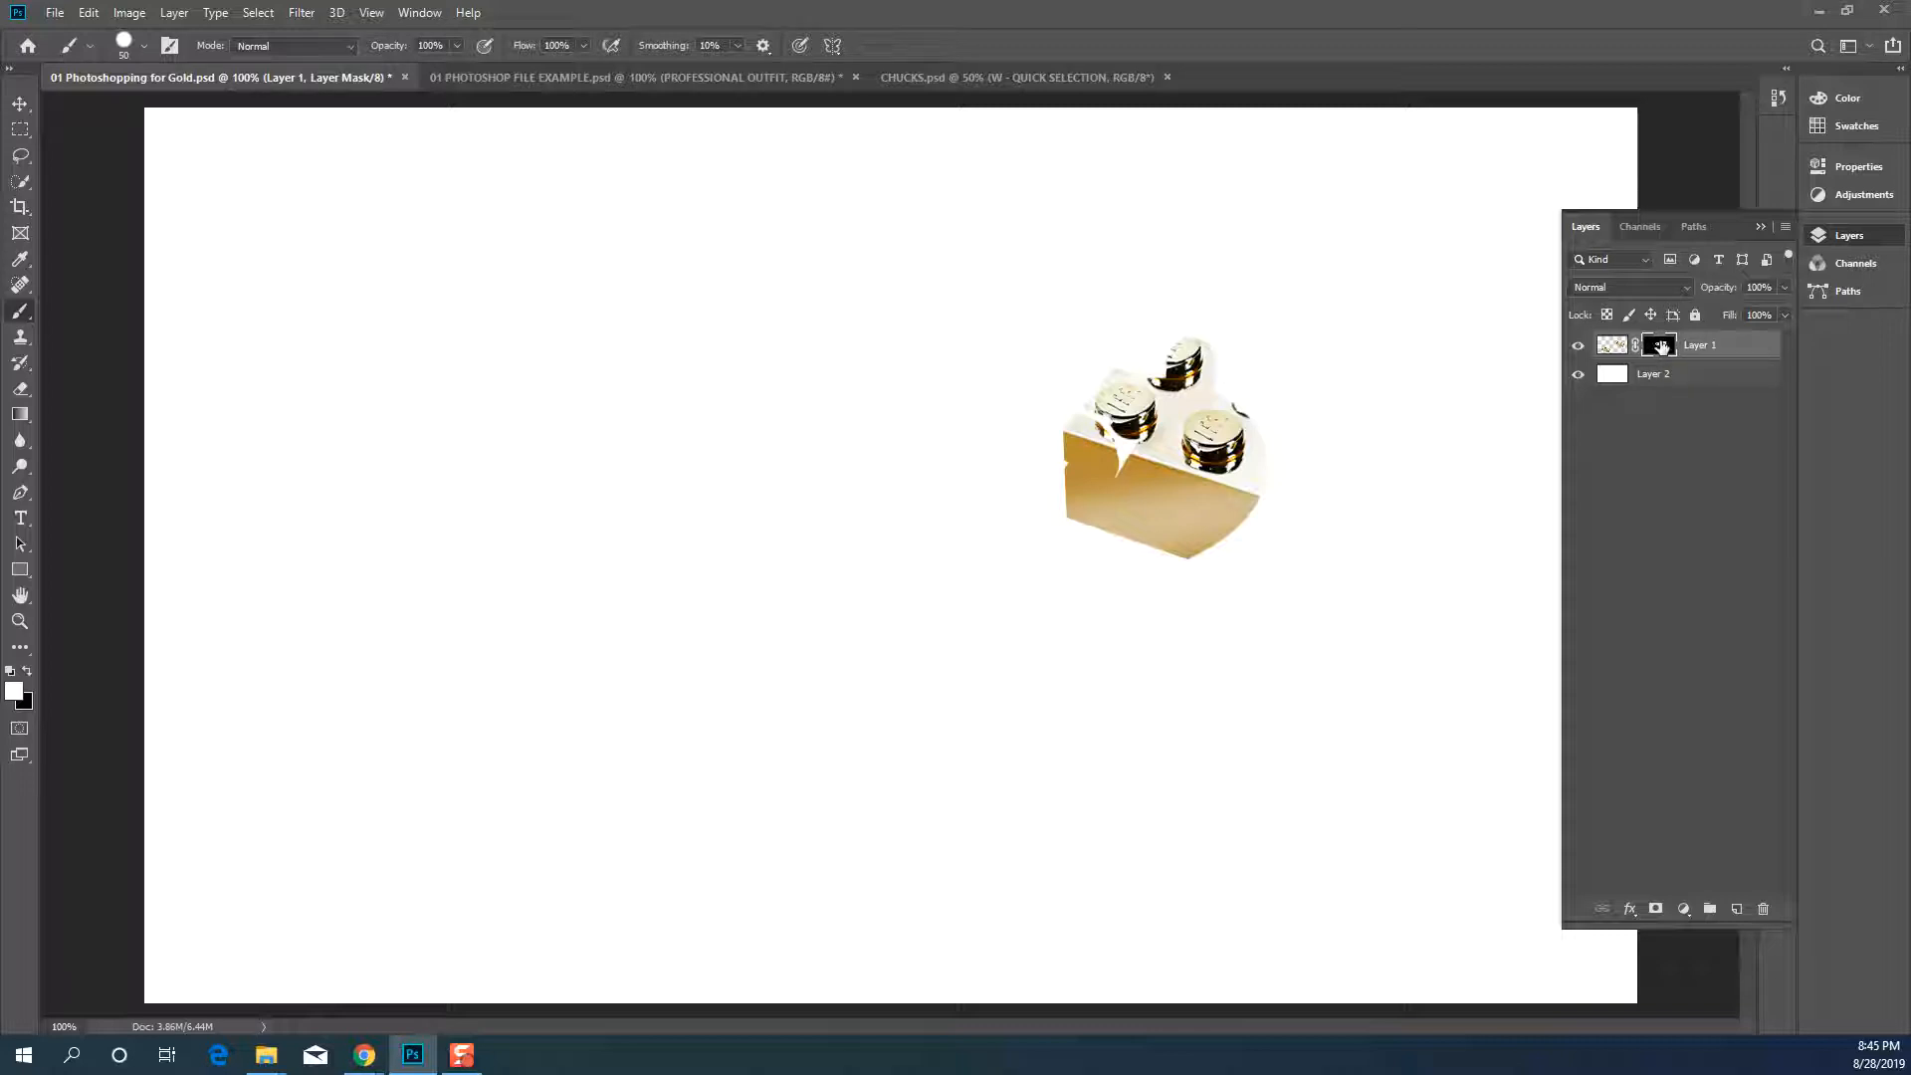
# Delete Layer 1's mask without applying it, and undo the deletion
pyautogui.moveTo(1660, 346); pyautogui.dragTo(1767, 911)
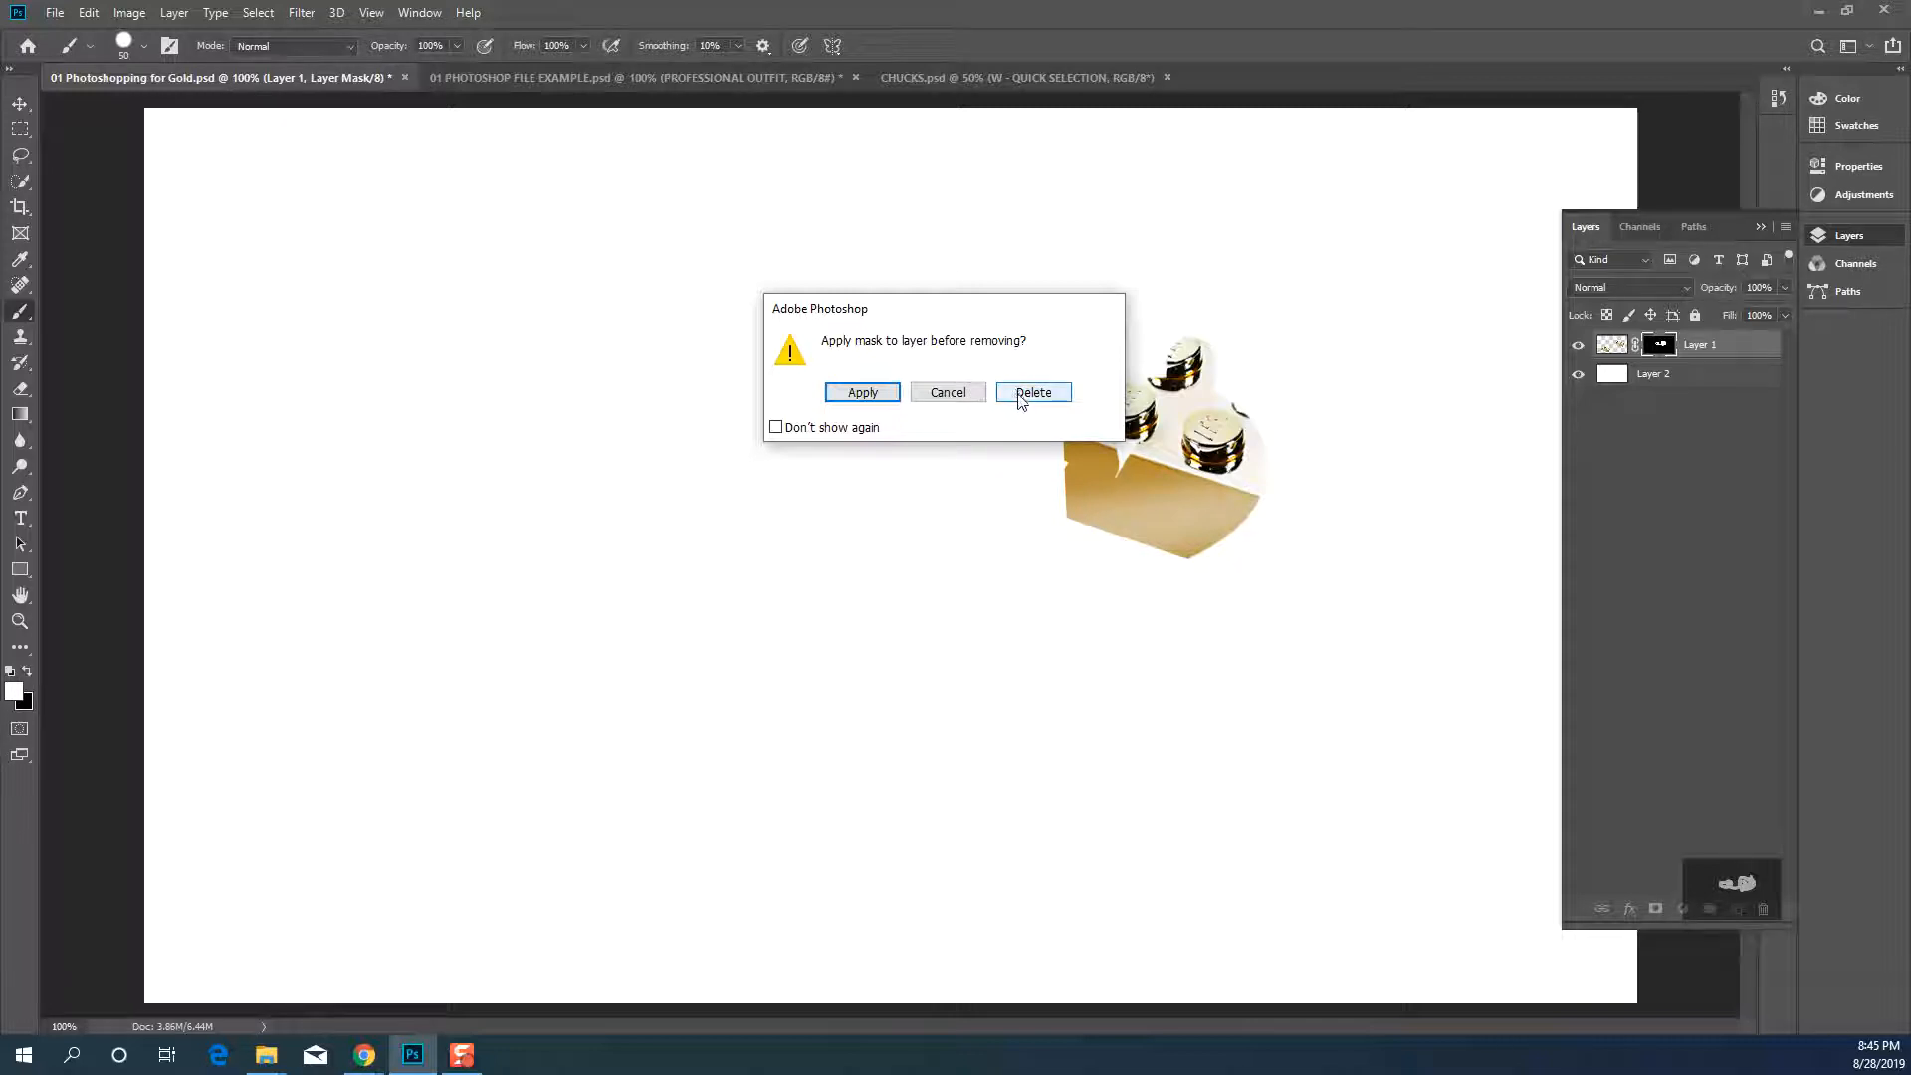
pyautogui.click(1021, 396)
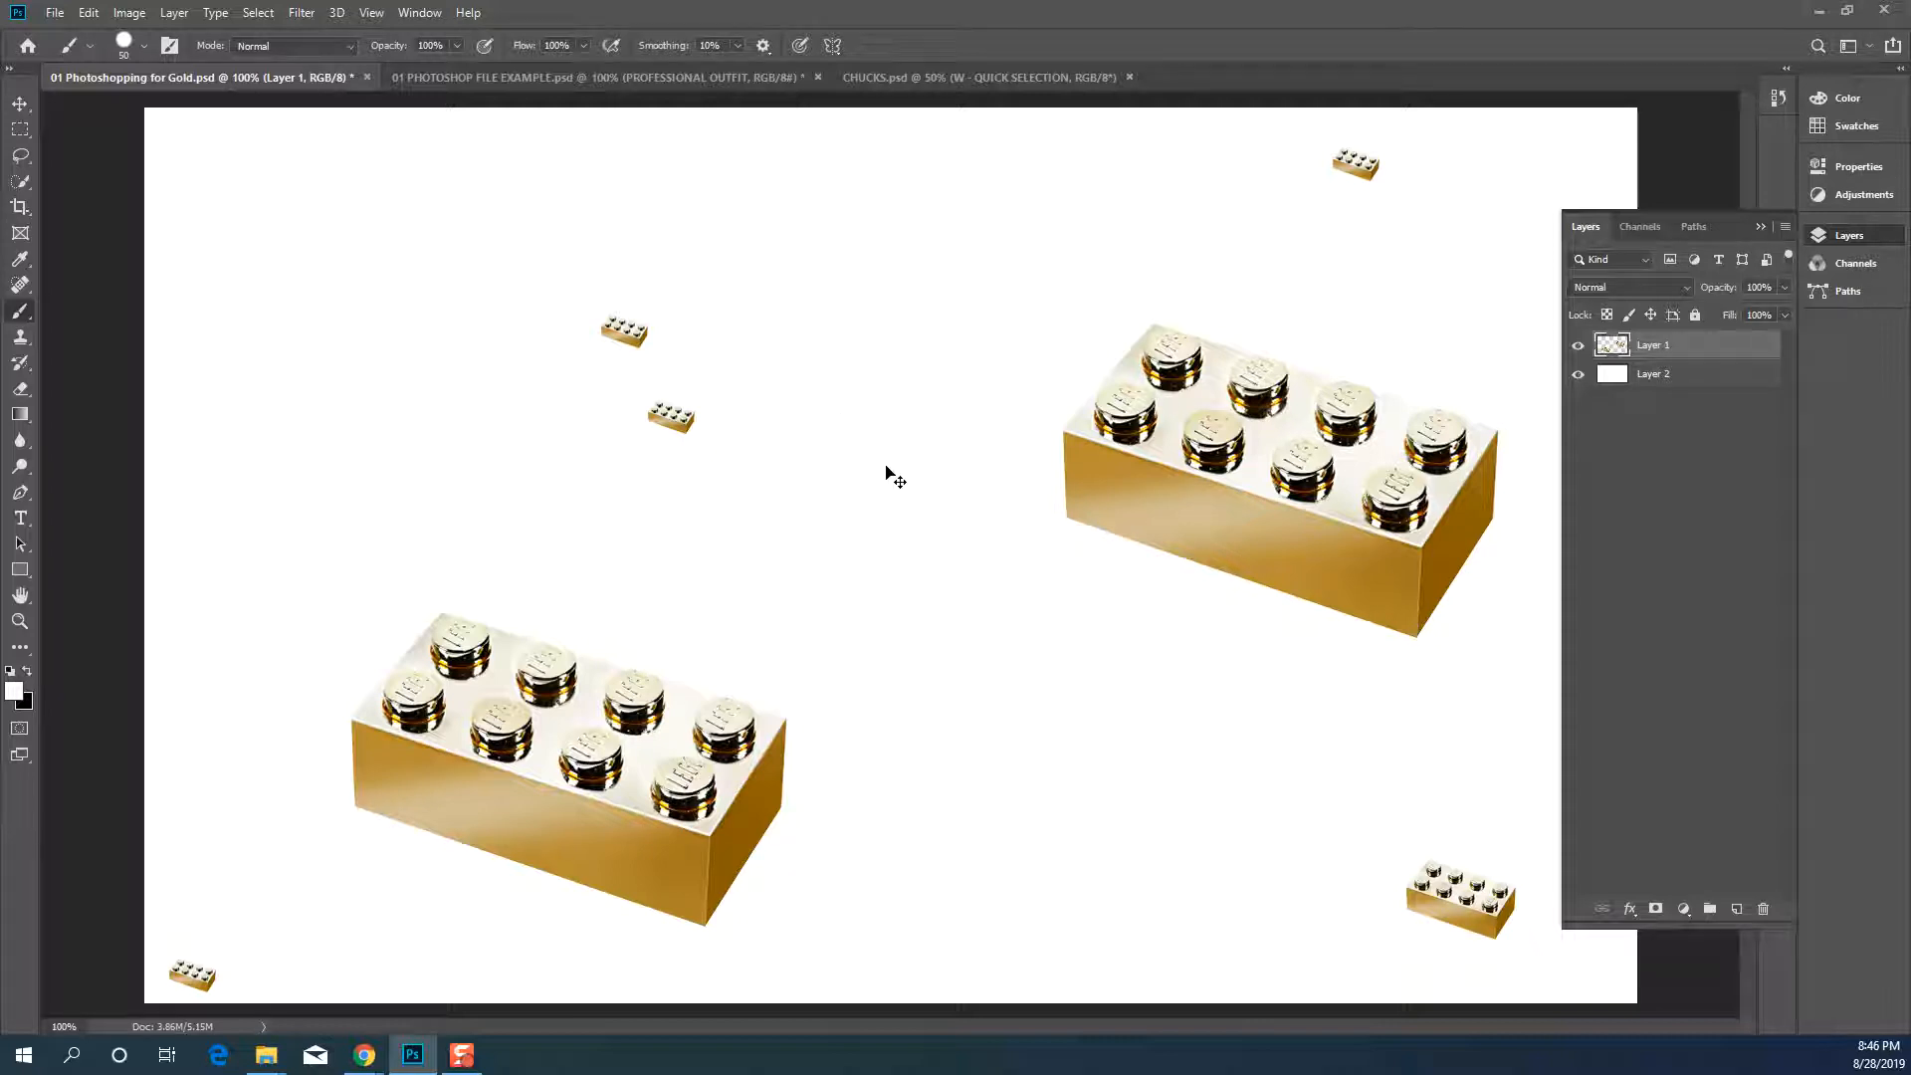
pyautogui.hotkey('ctrl', 'z')
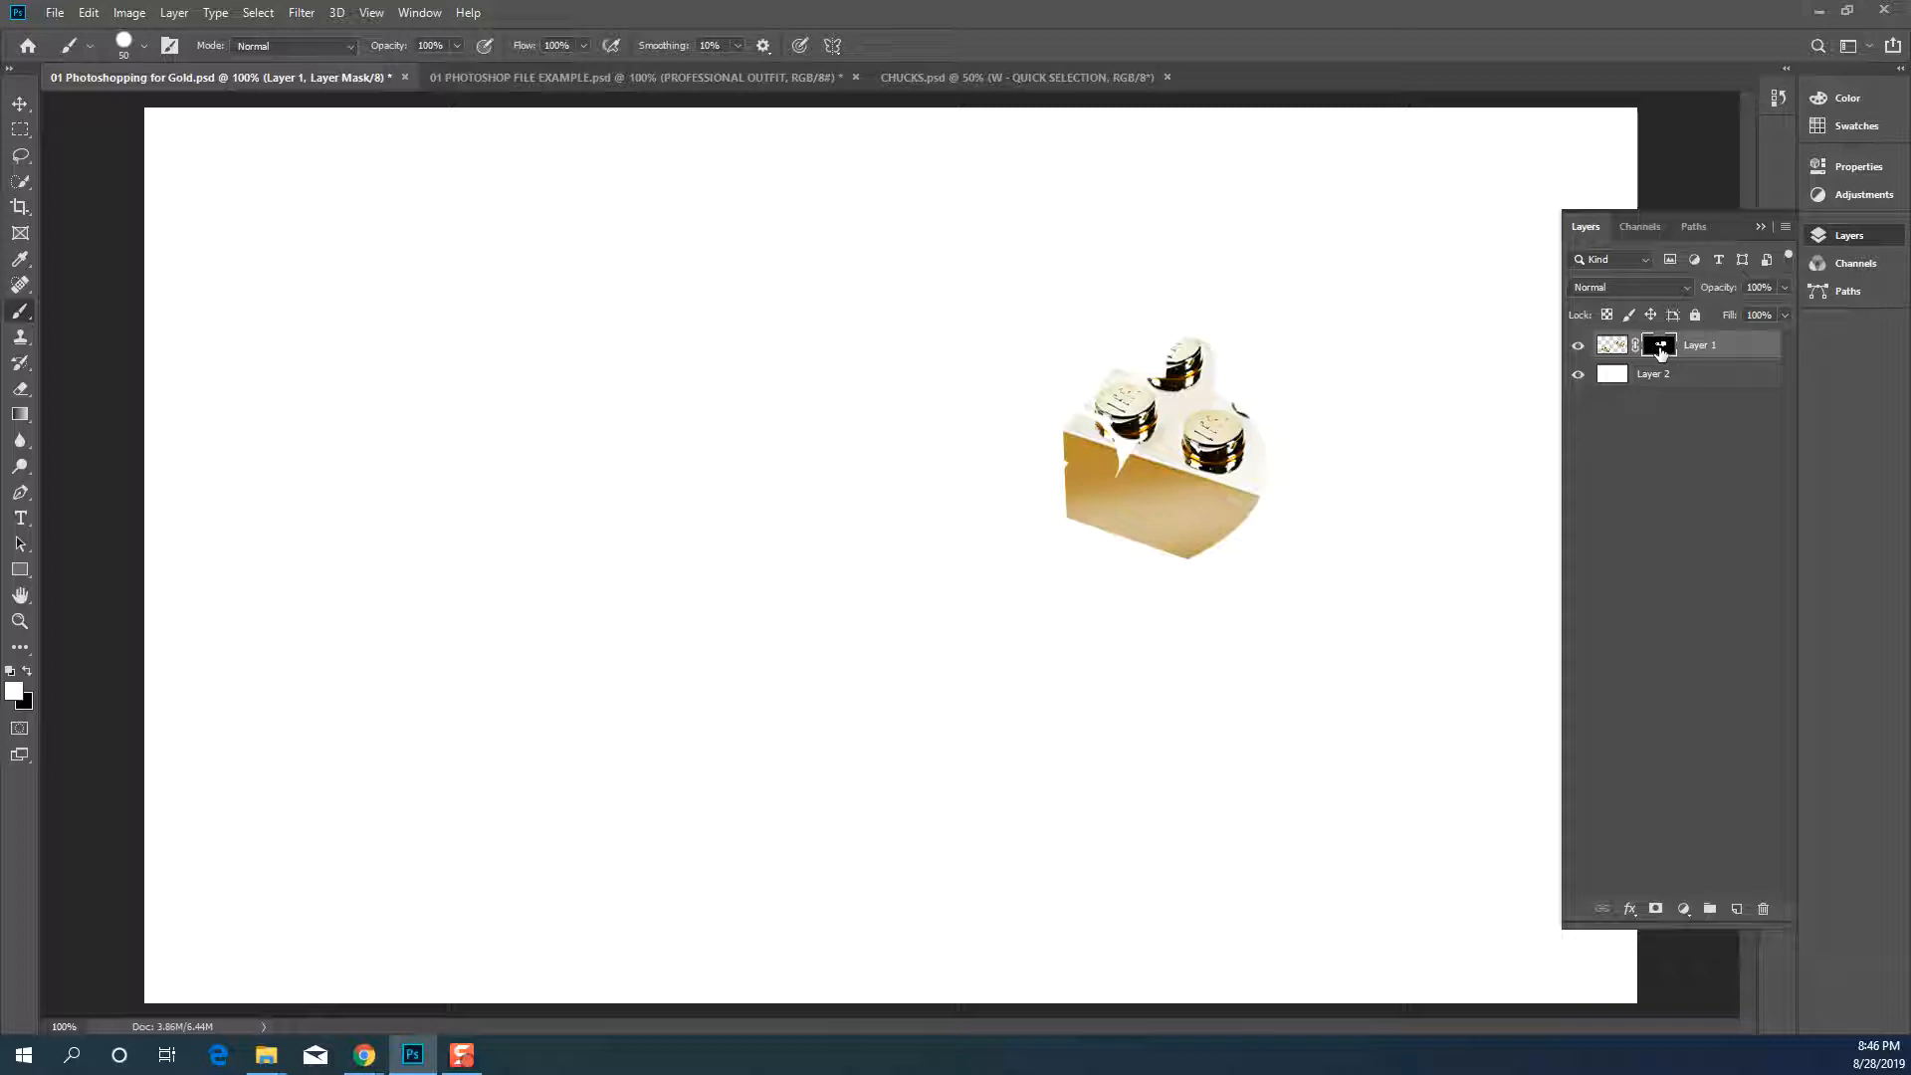
# Delete Layer 1's mask again without applying it, and show the document's history with no layer selected
pyautogui.moveTo(1660, 350); pyautogui.dragTo(1761, 910)
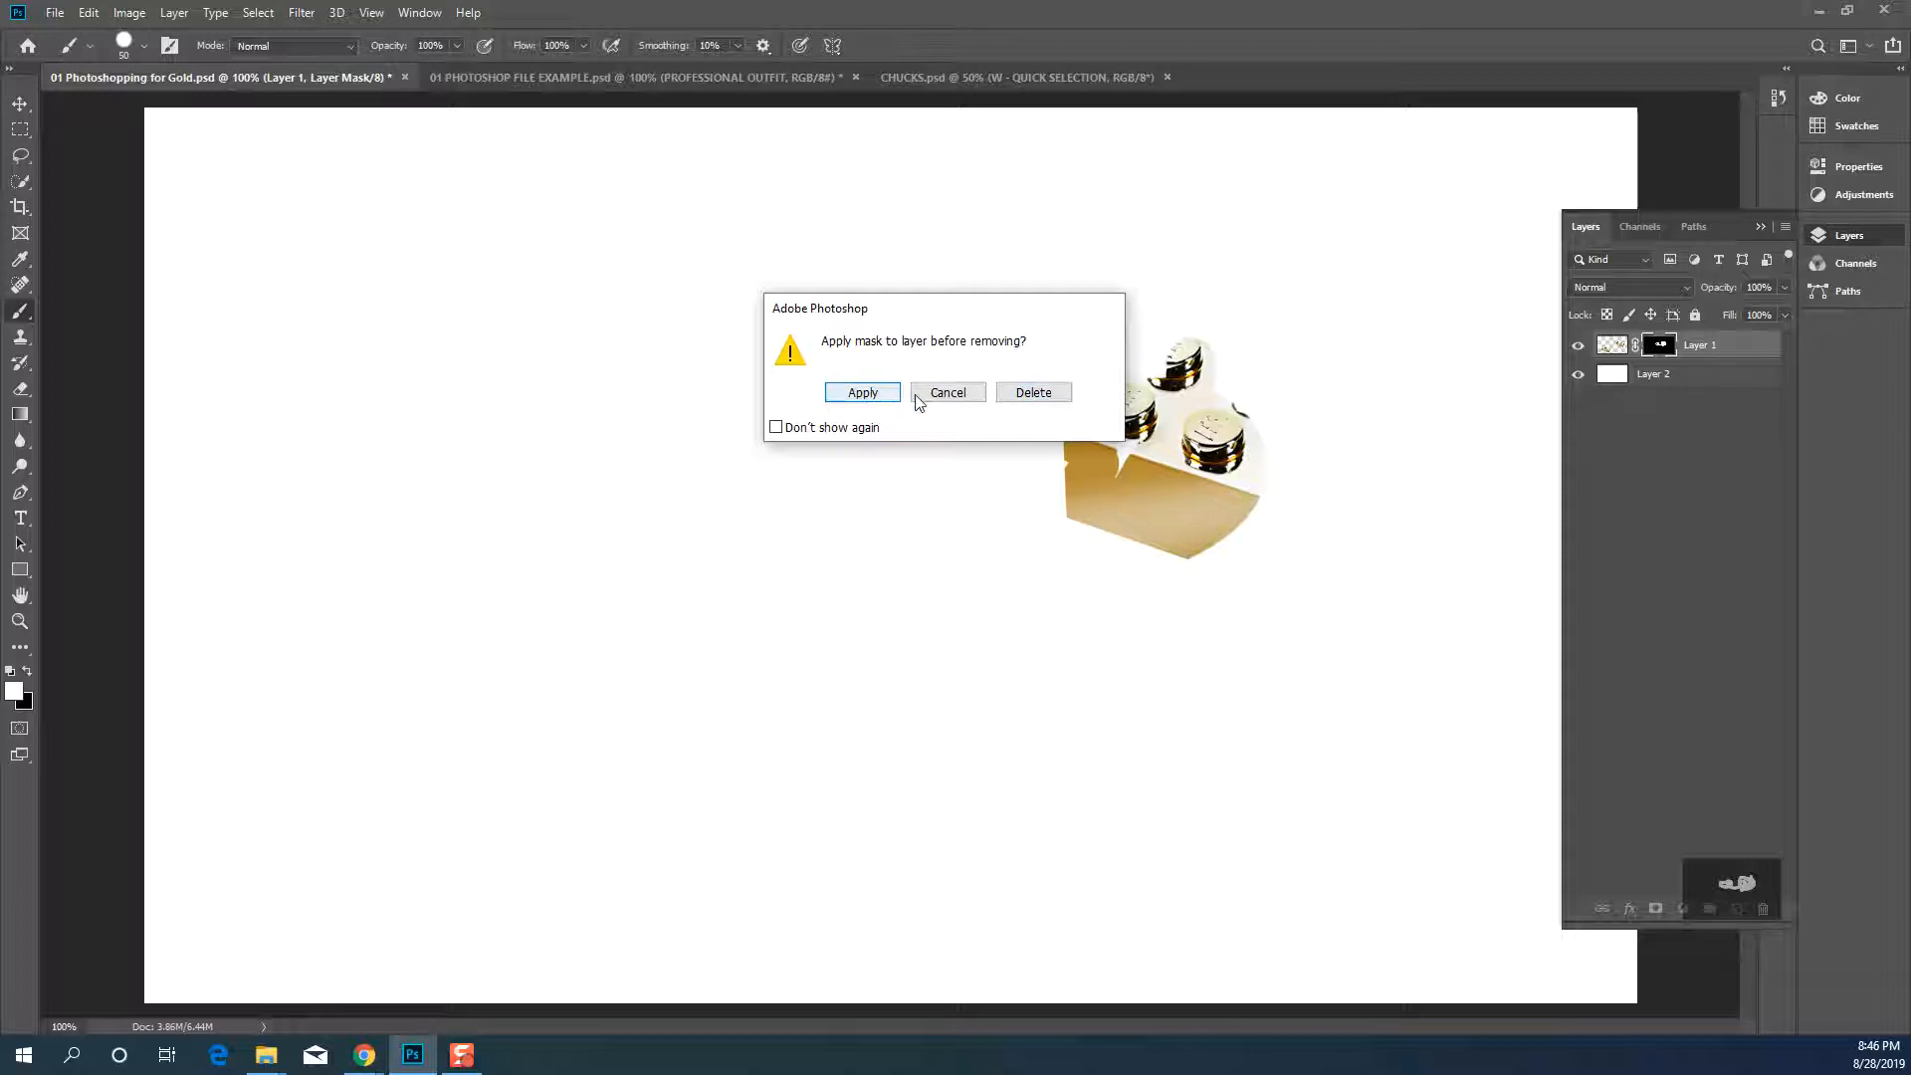
pyautogui.click(1034, 393)
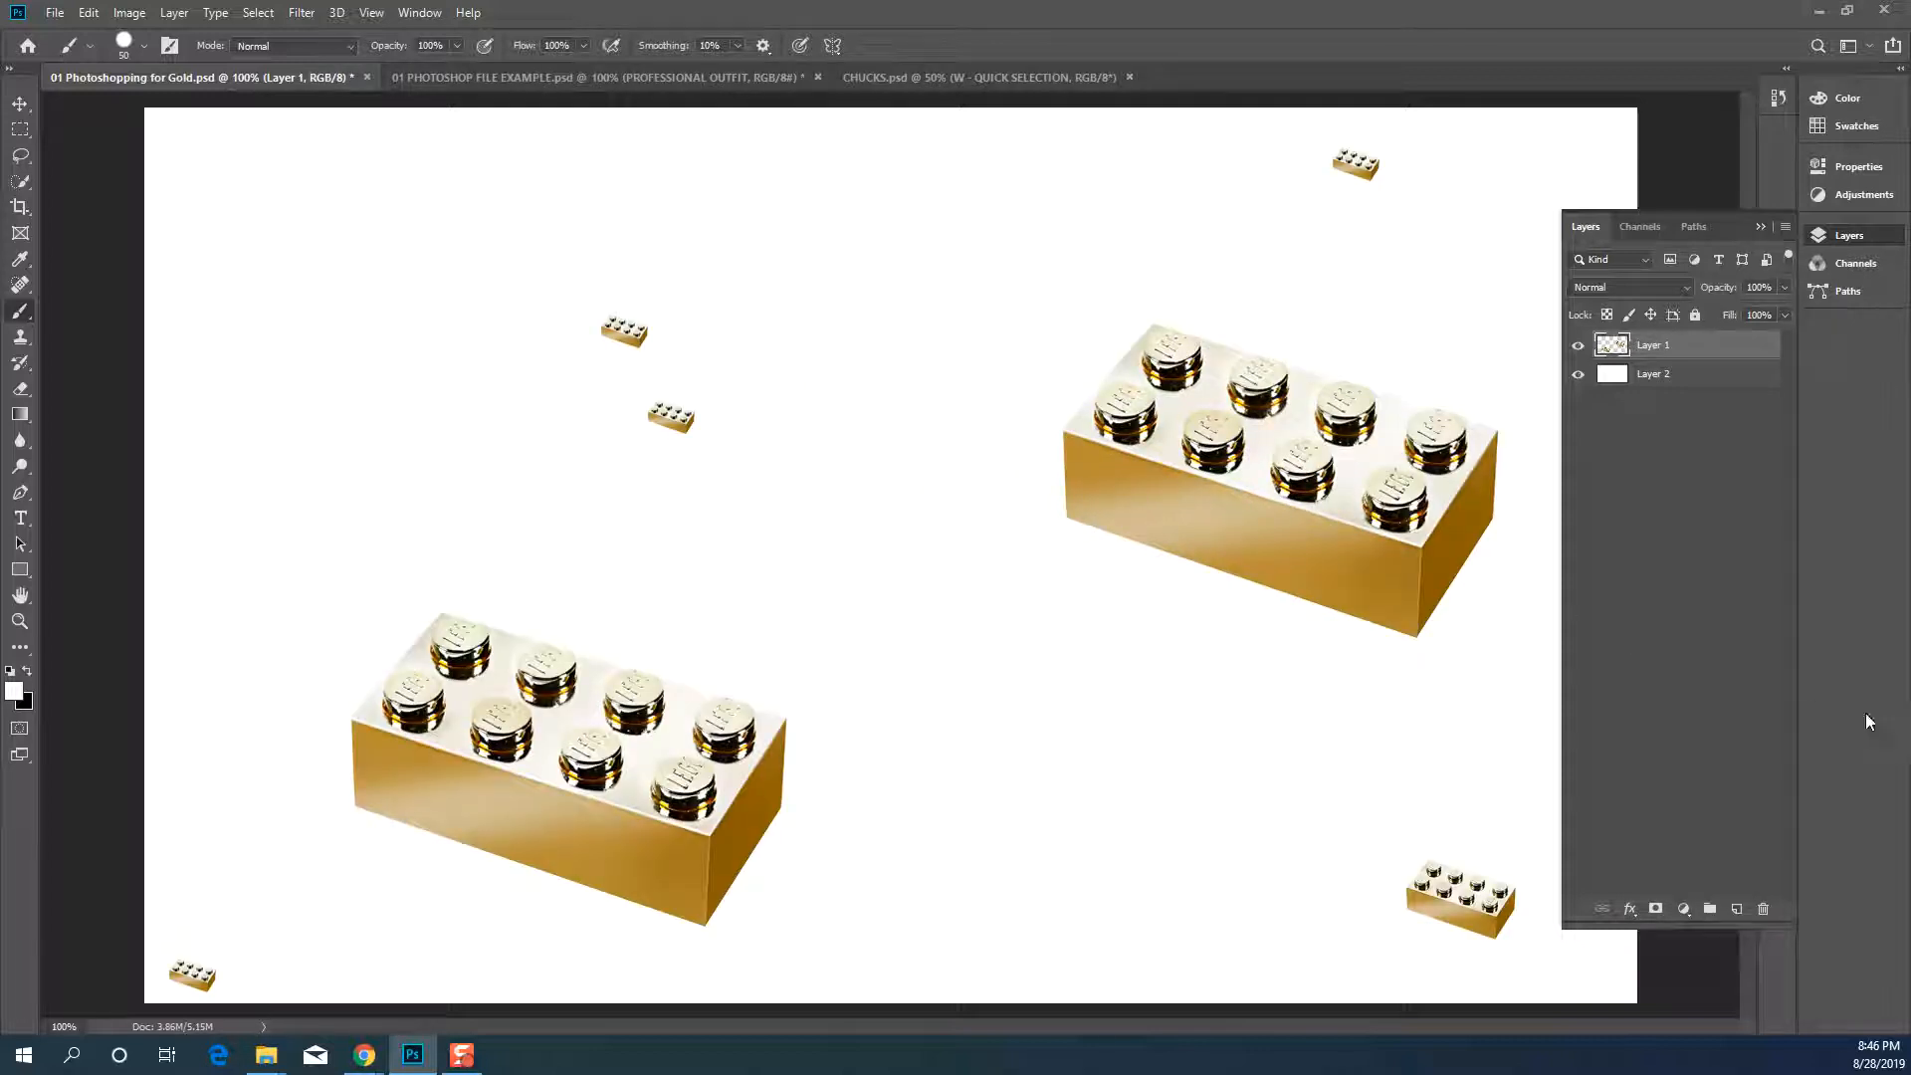
pyautogui.click(1778, 97)
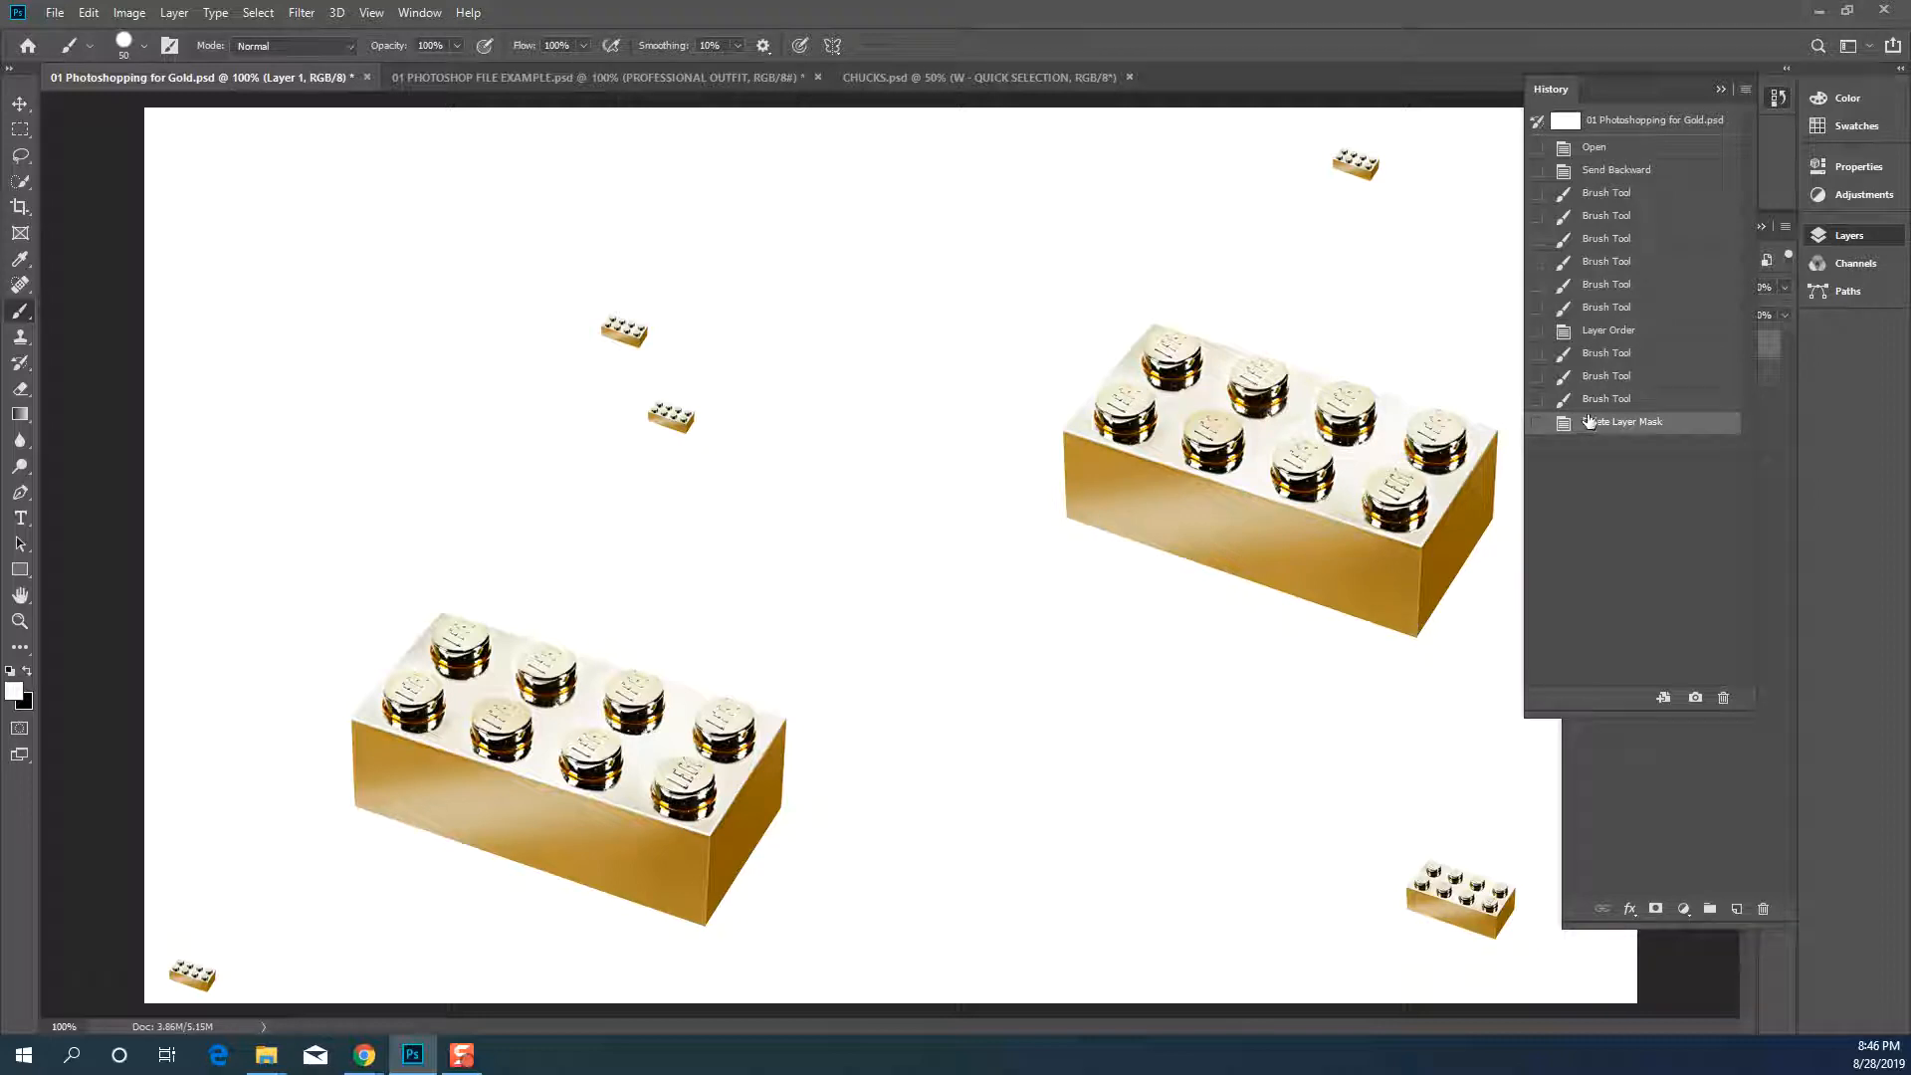
pyautogui.click(1771, 418)
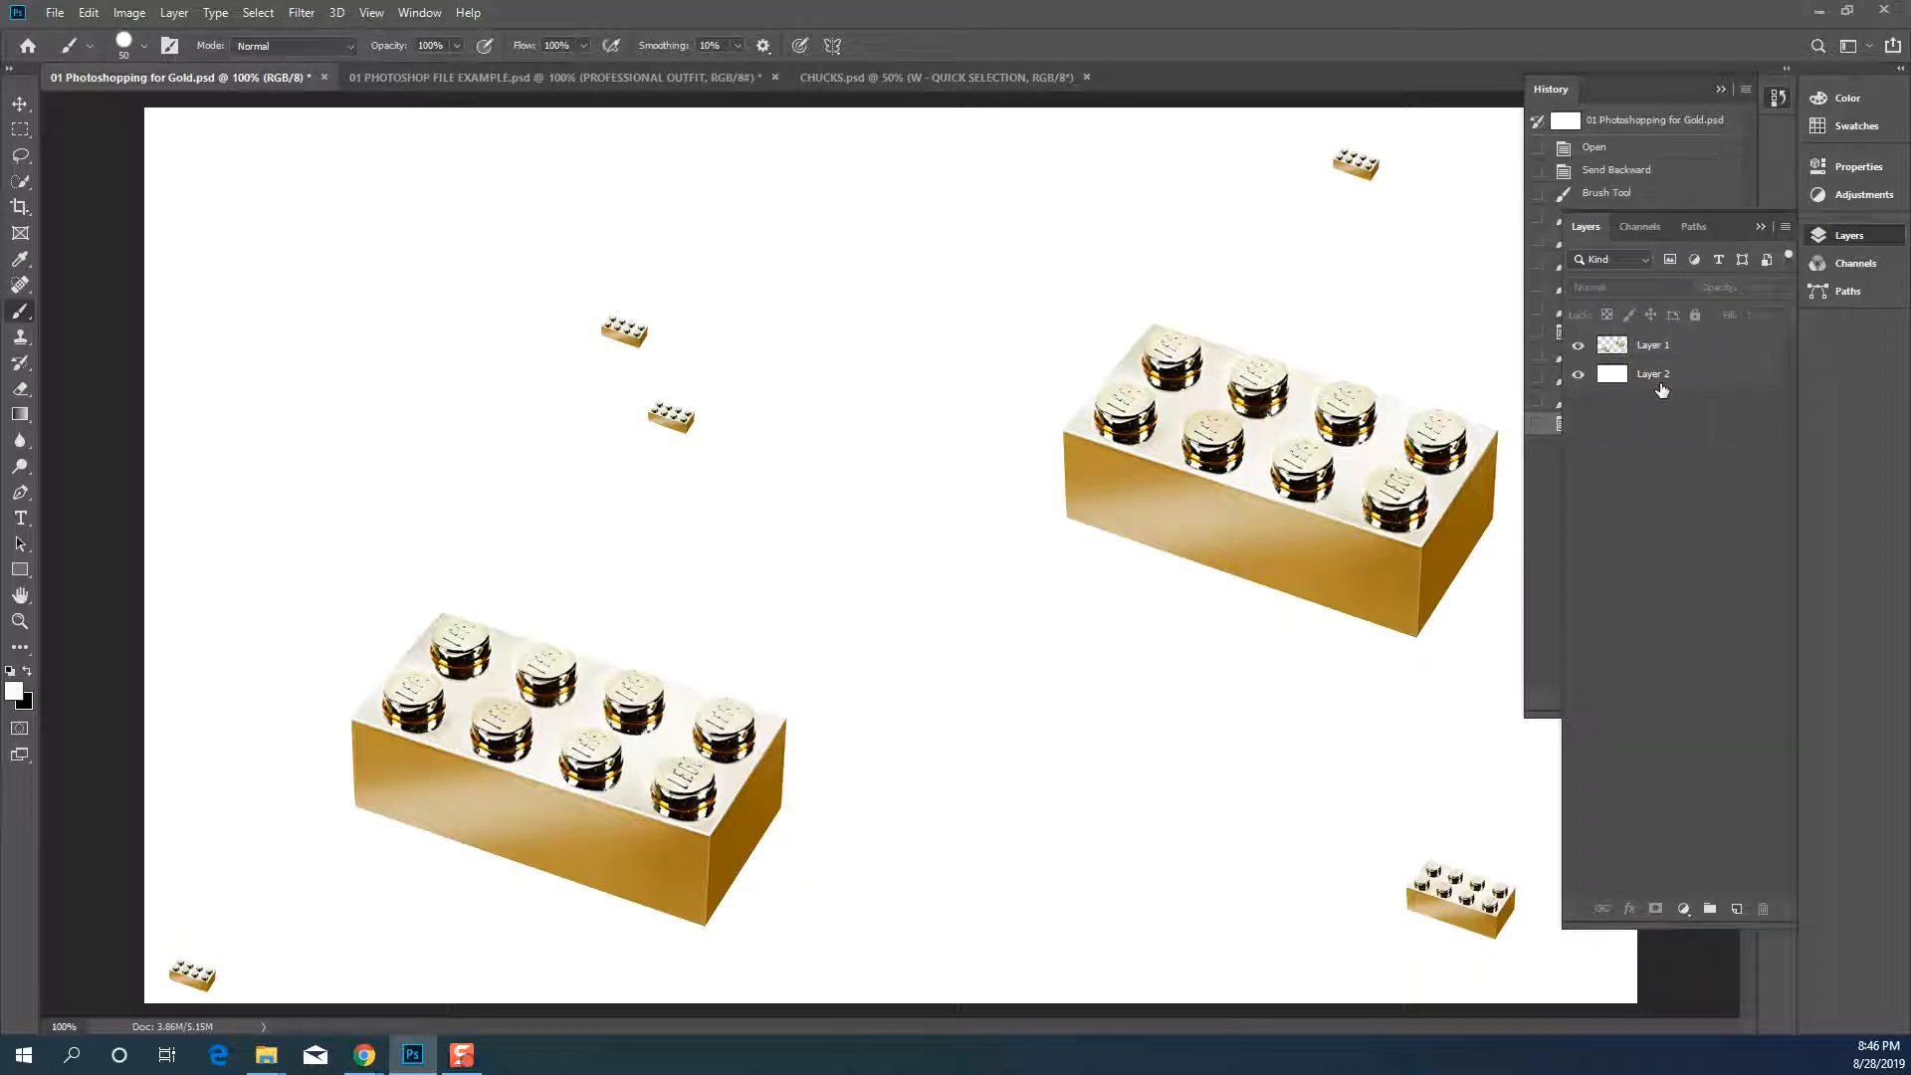
# Select Layer 1 and activate the Quick Selection tool, reviewing the tools grouped with it
pyautogui.click(1642, 352)
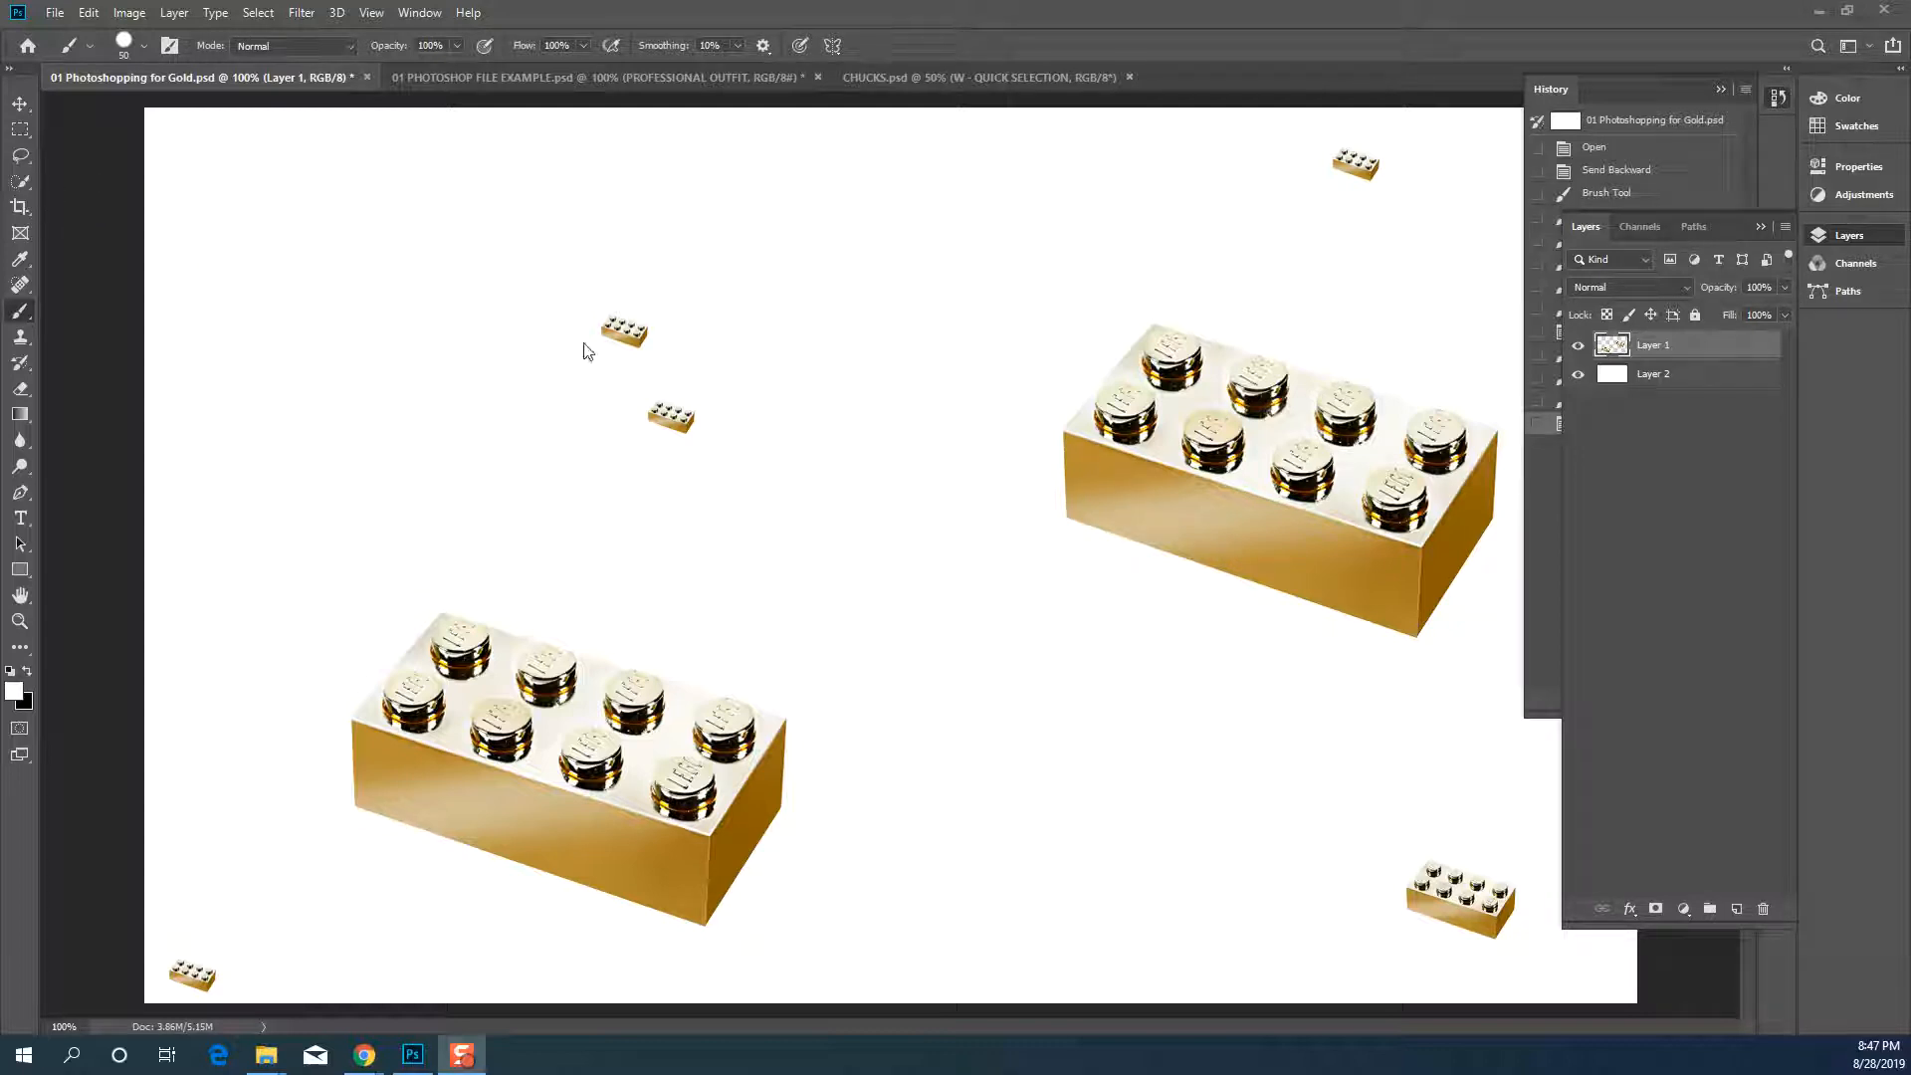
pyautogui.press('w')
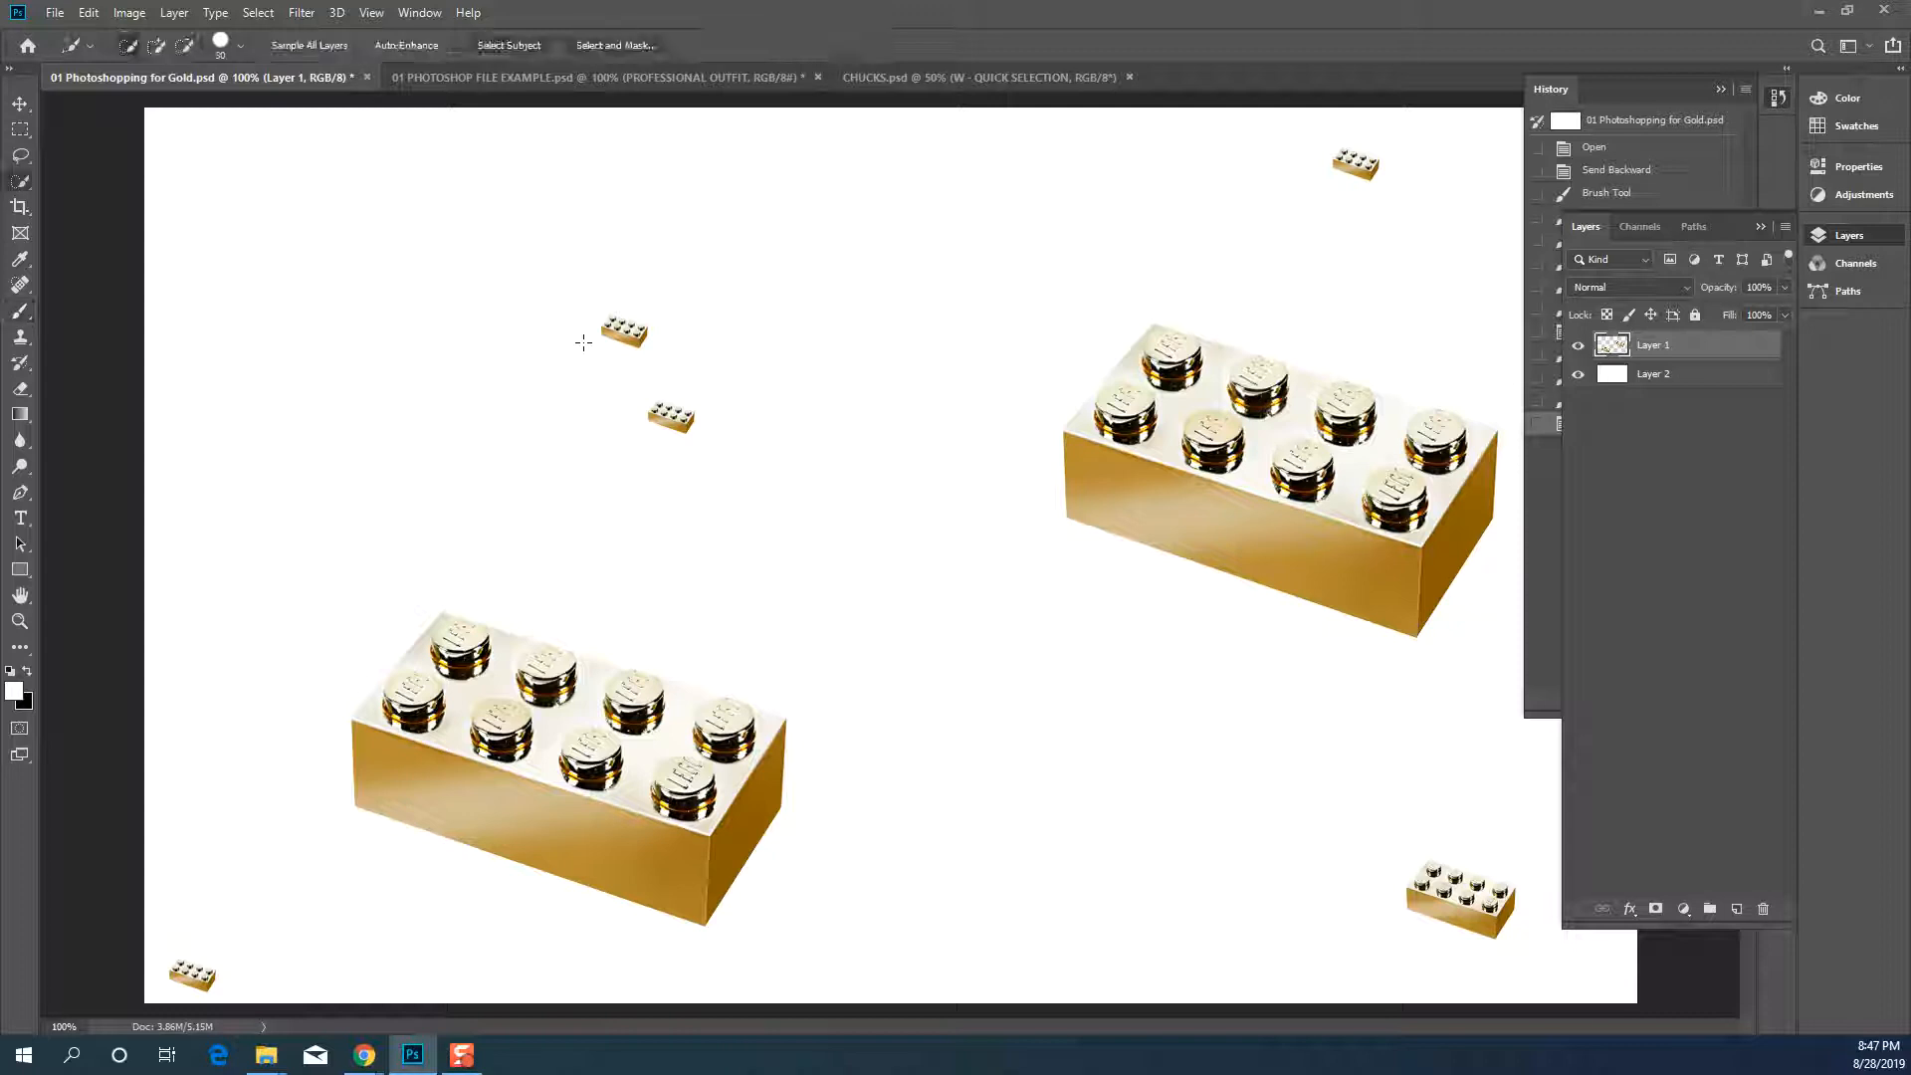
pyautogui.rightClick(26, 185)
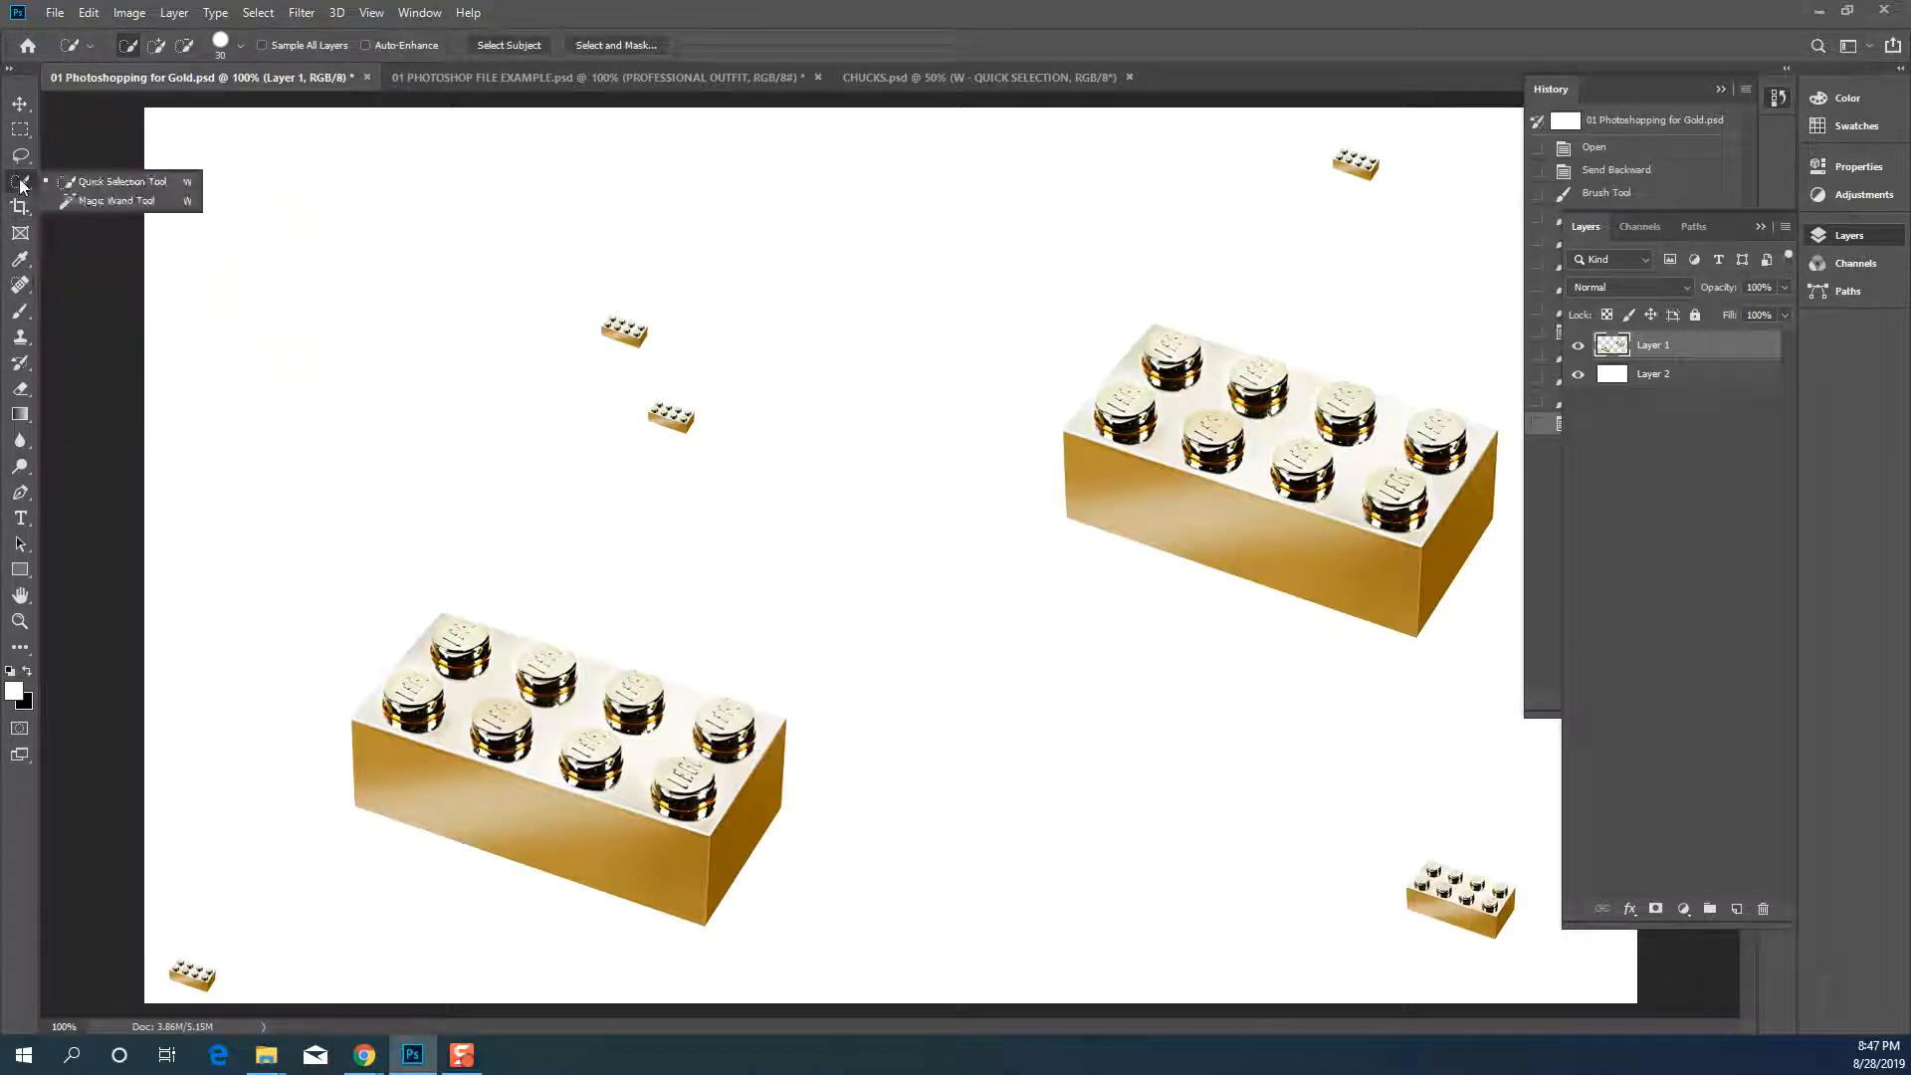
pyautogui.click(99, 182)
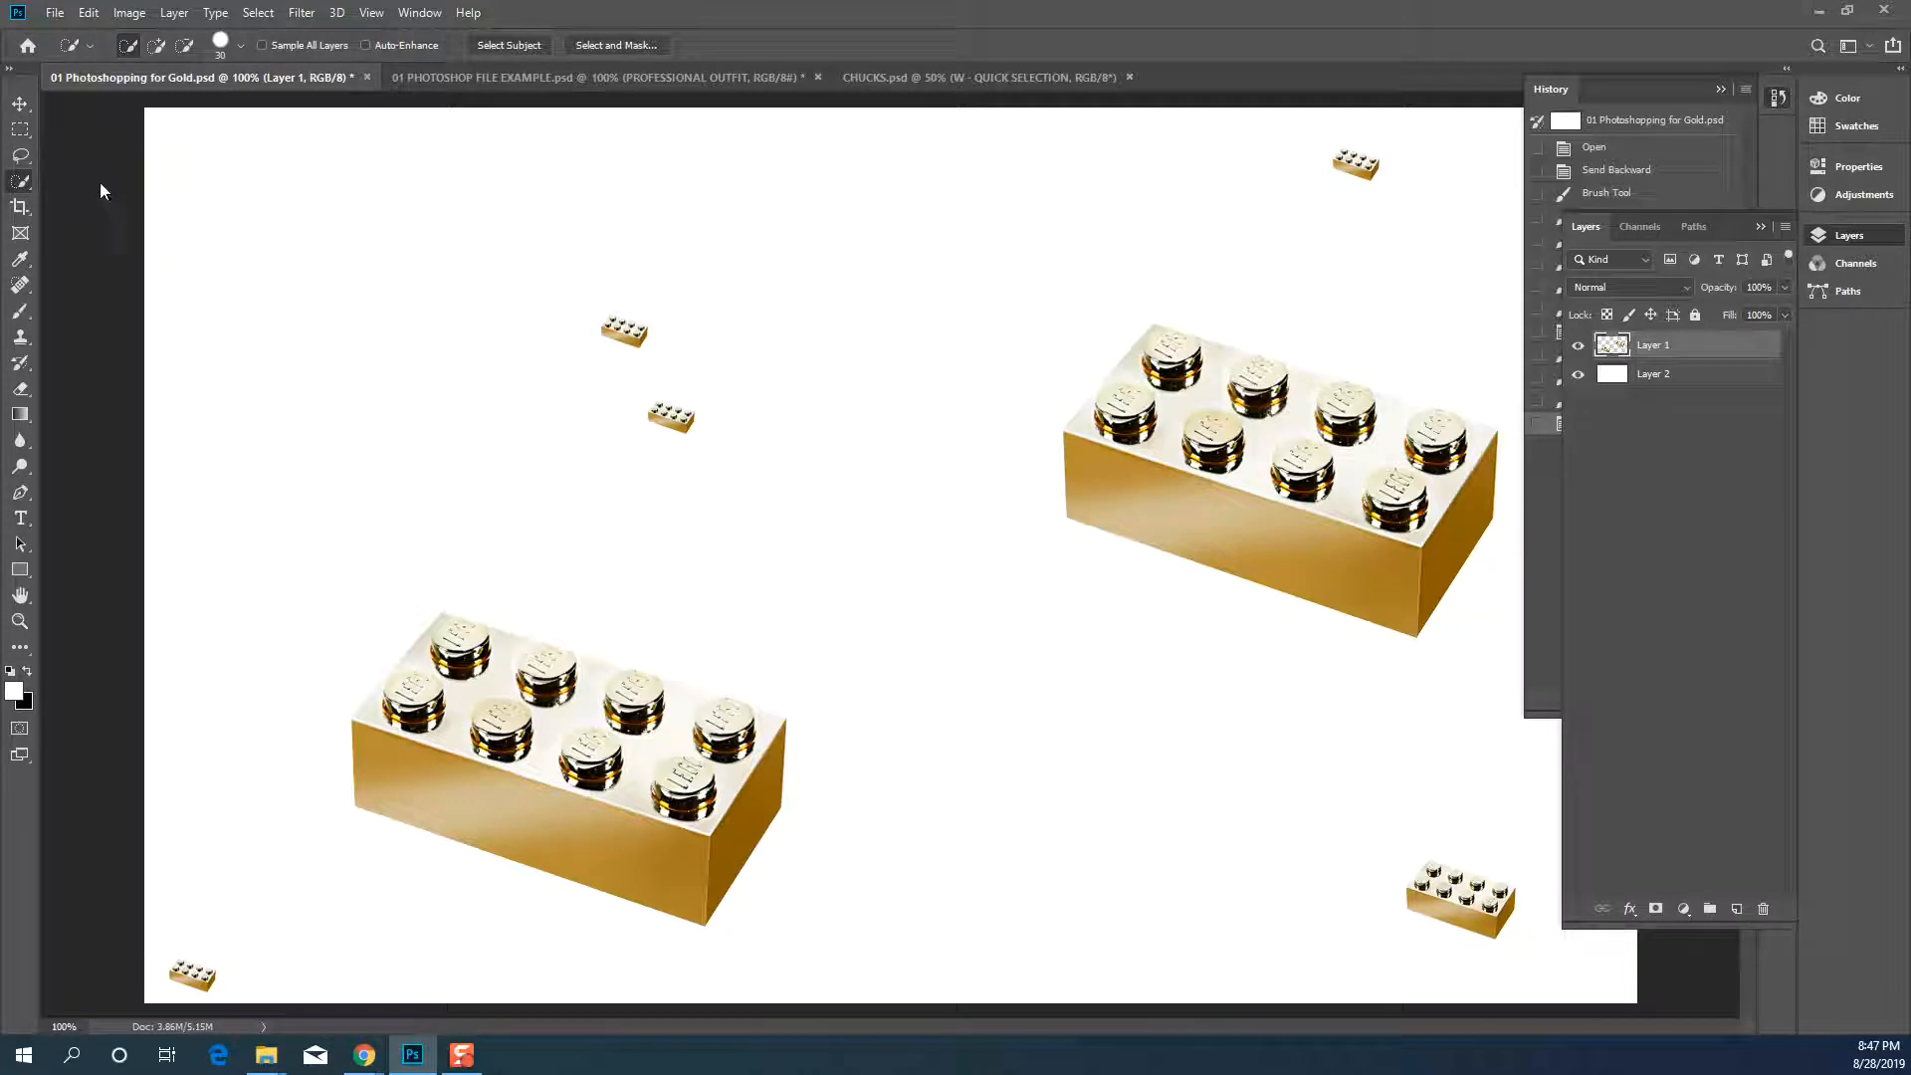
pyautogui.rightClick(25, 191)
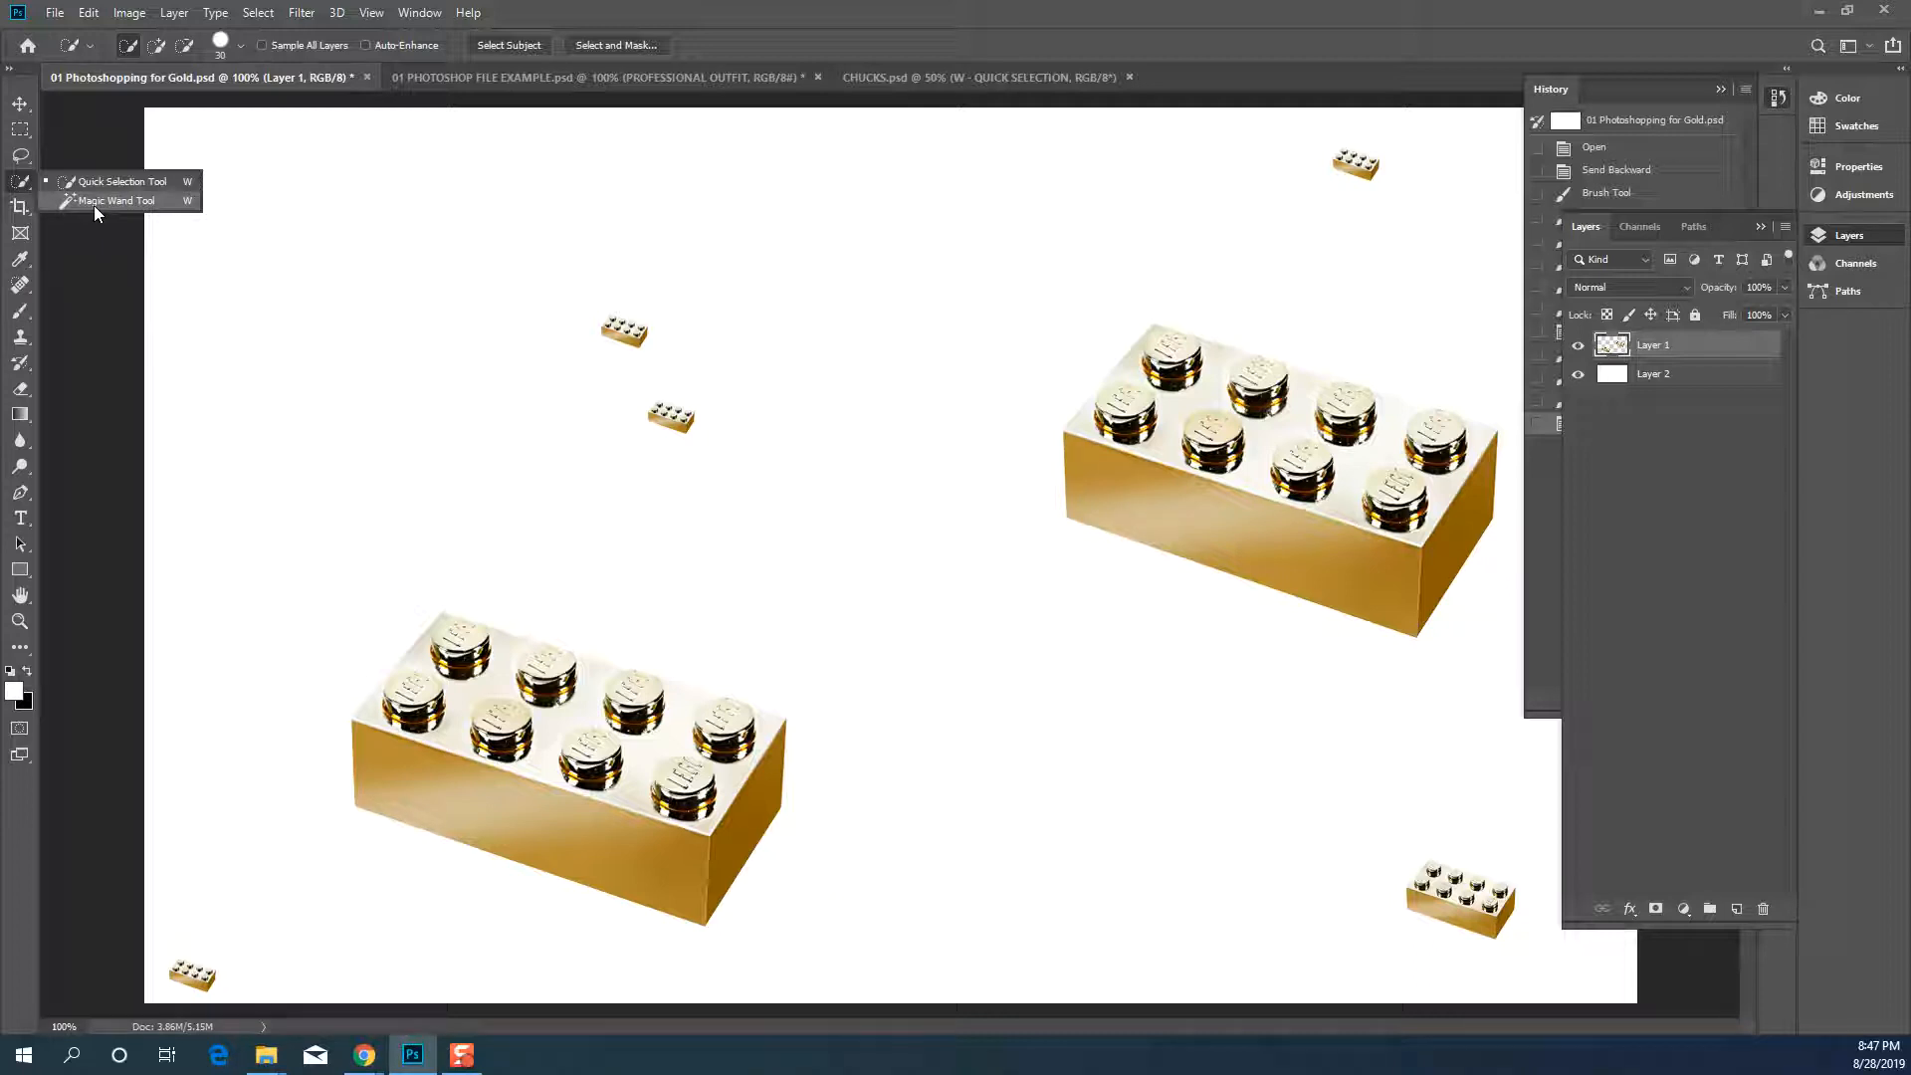
pyautogui.click(25, 190)
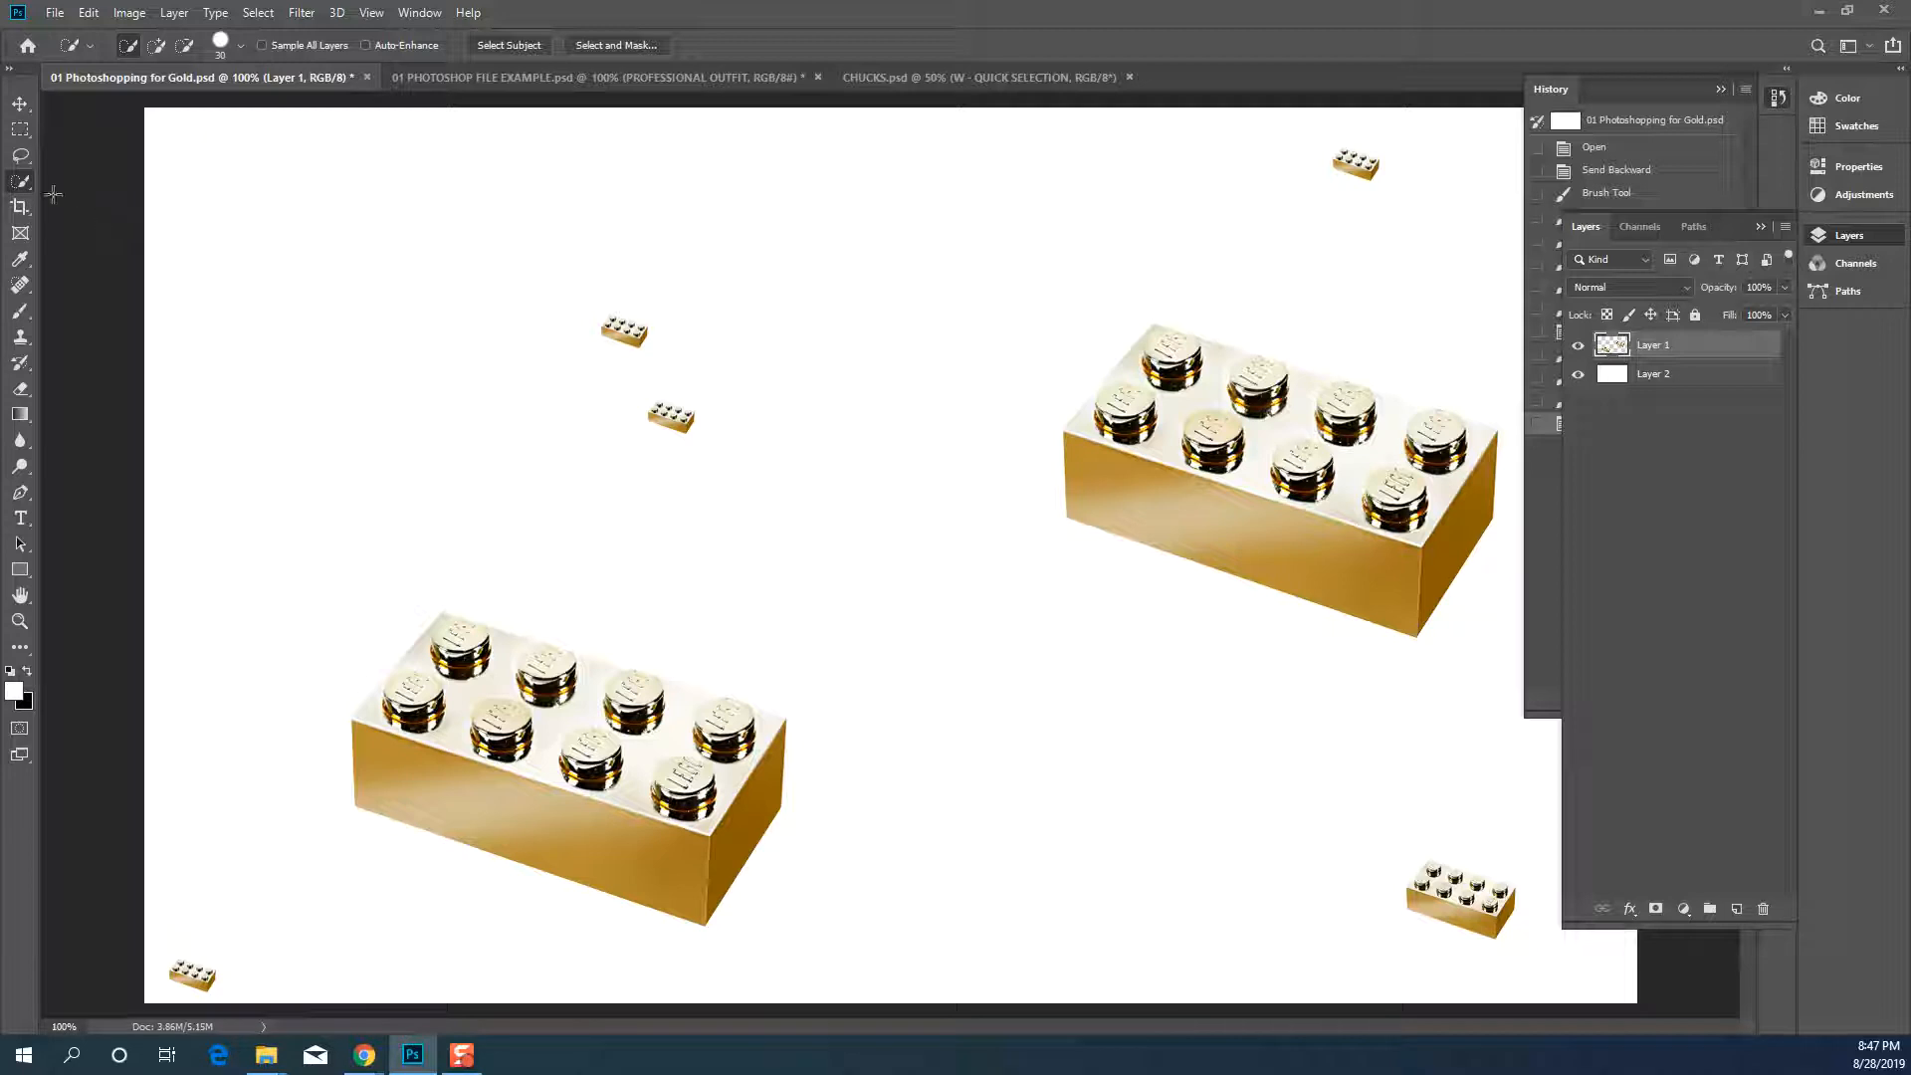
pyautogui.rightClick(22, 182)
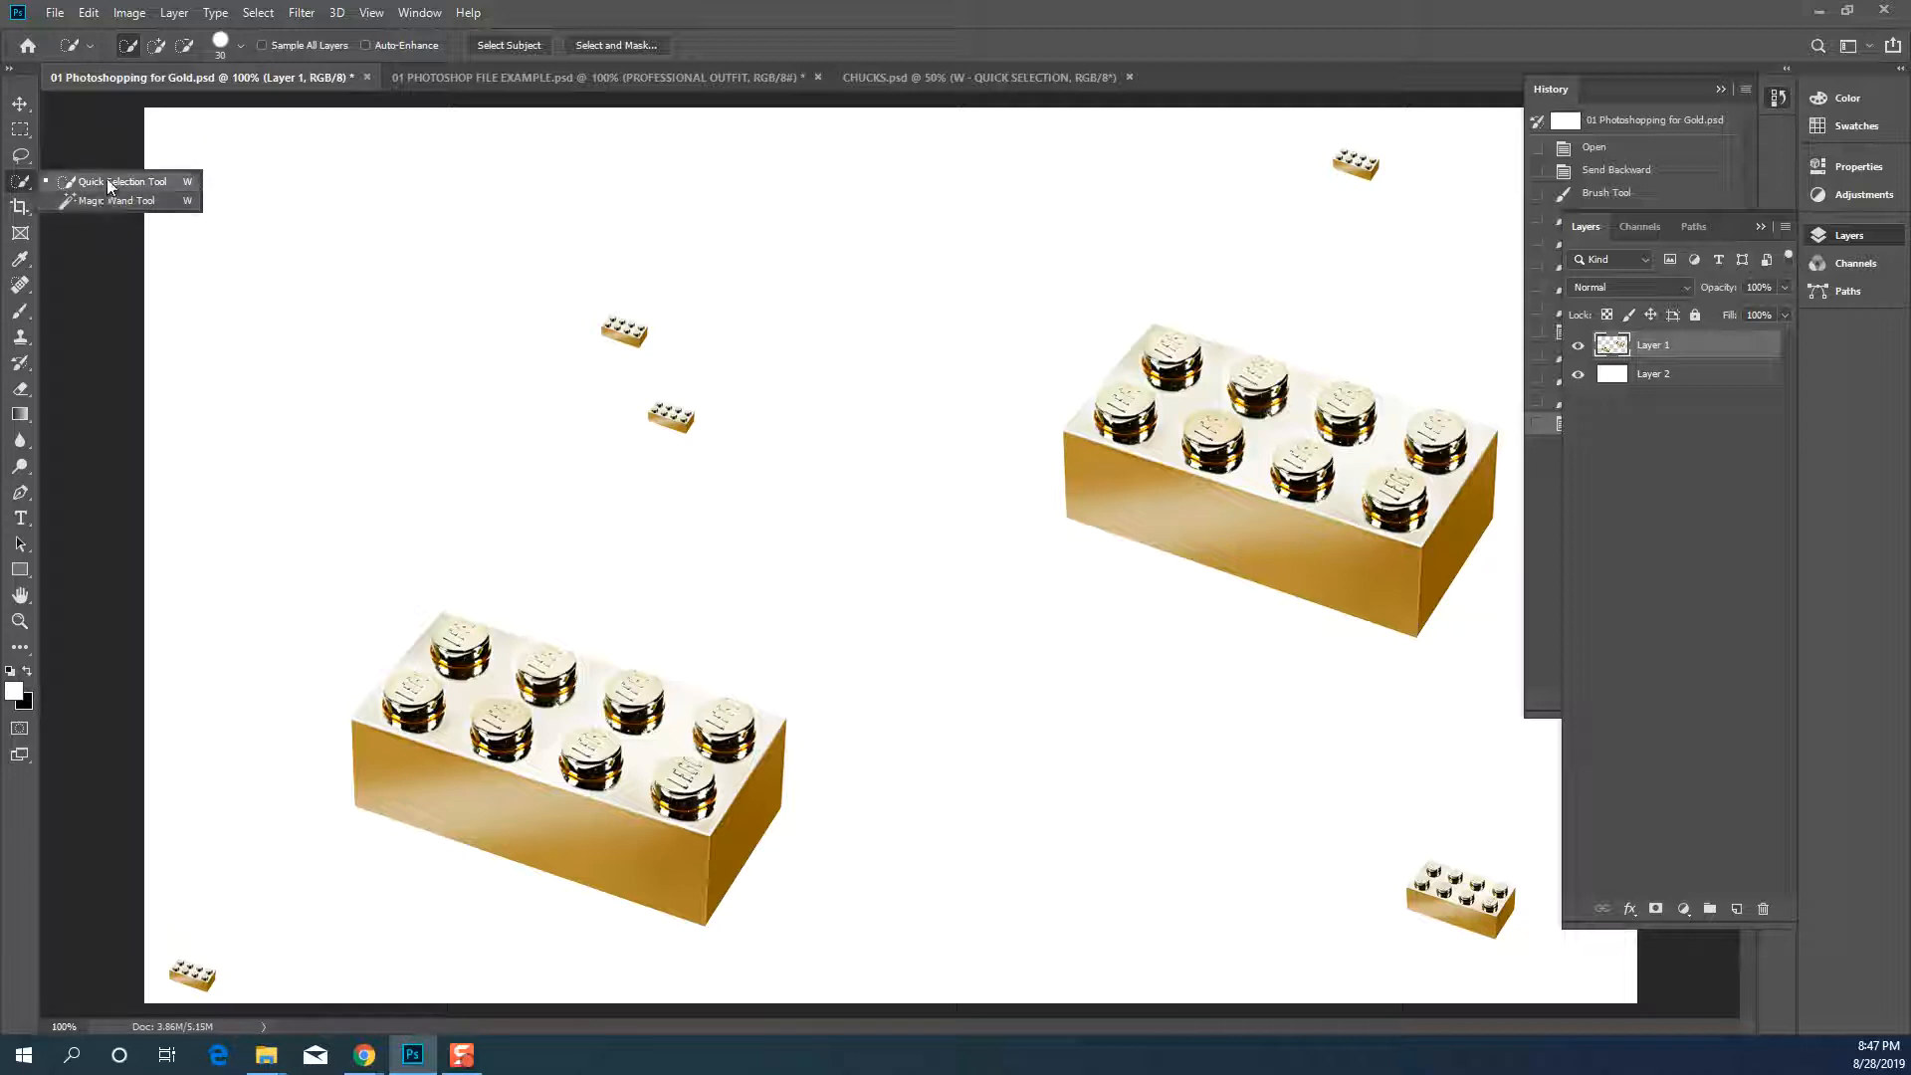
pyautogui.click(107, 283)
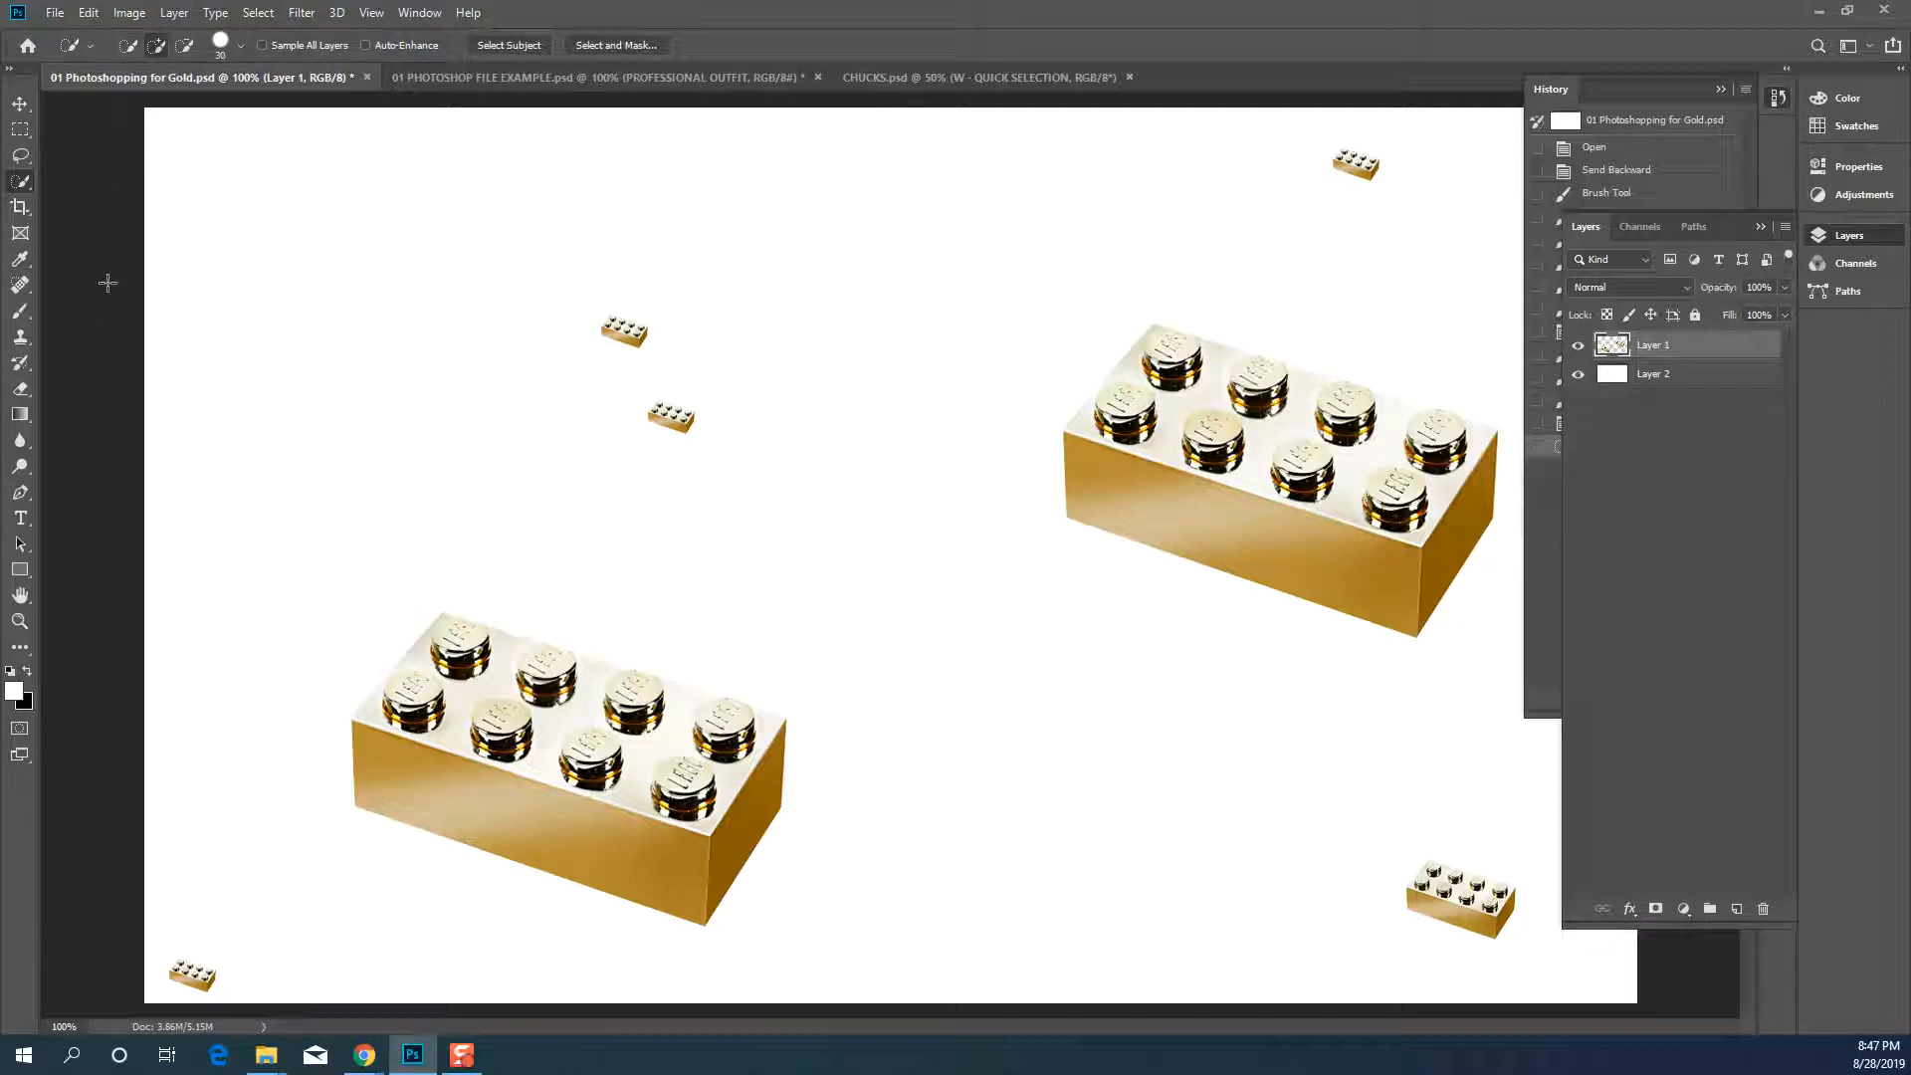
# Show the Lasso tool variants, switch briefly to the Magic Wand tool, and return to the Quick Selection tool
pyautogui.press('l')
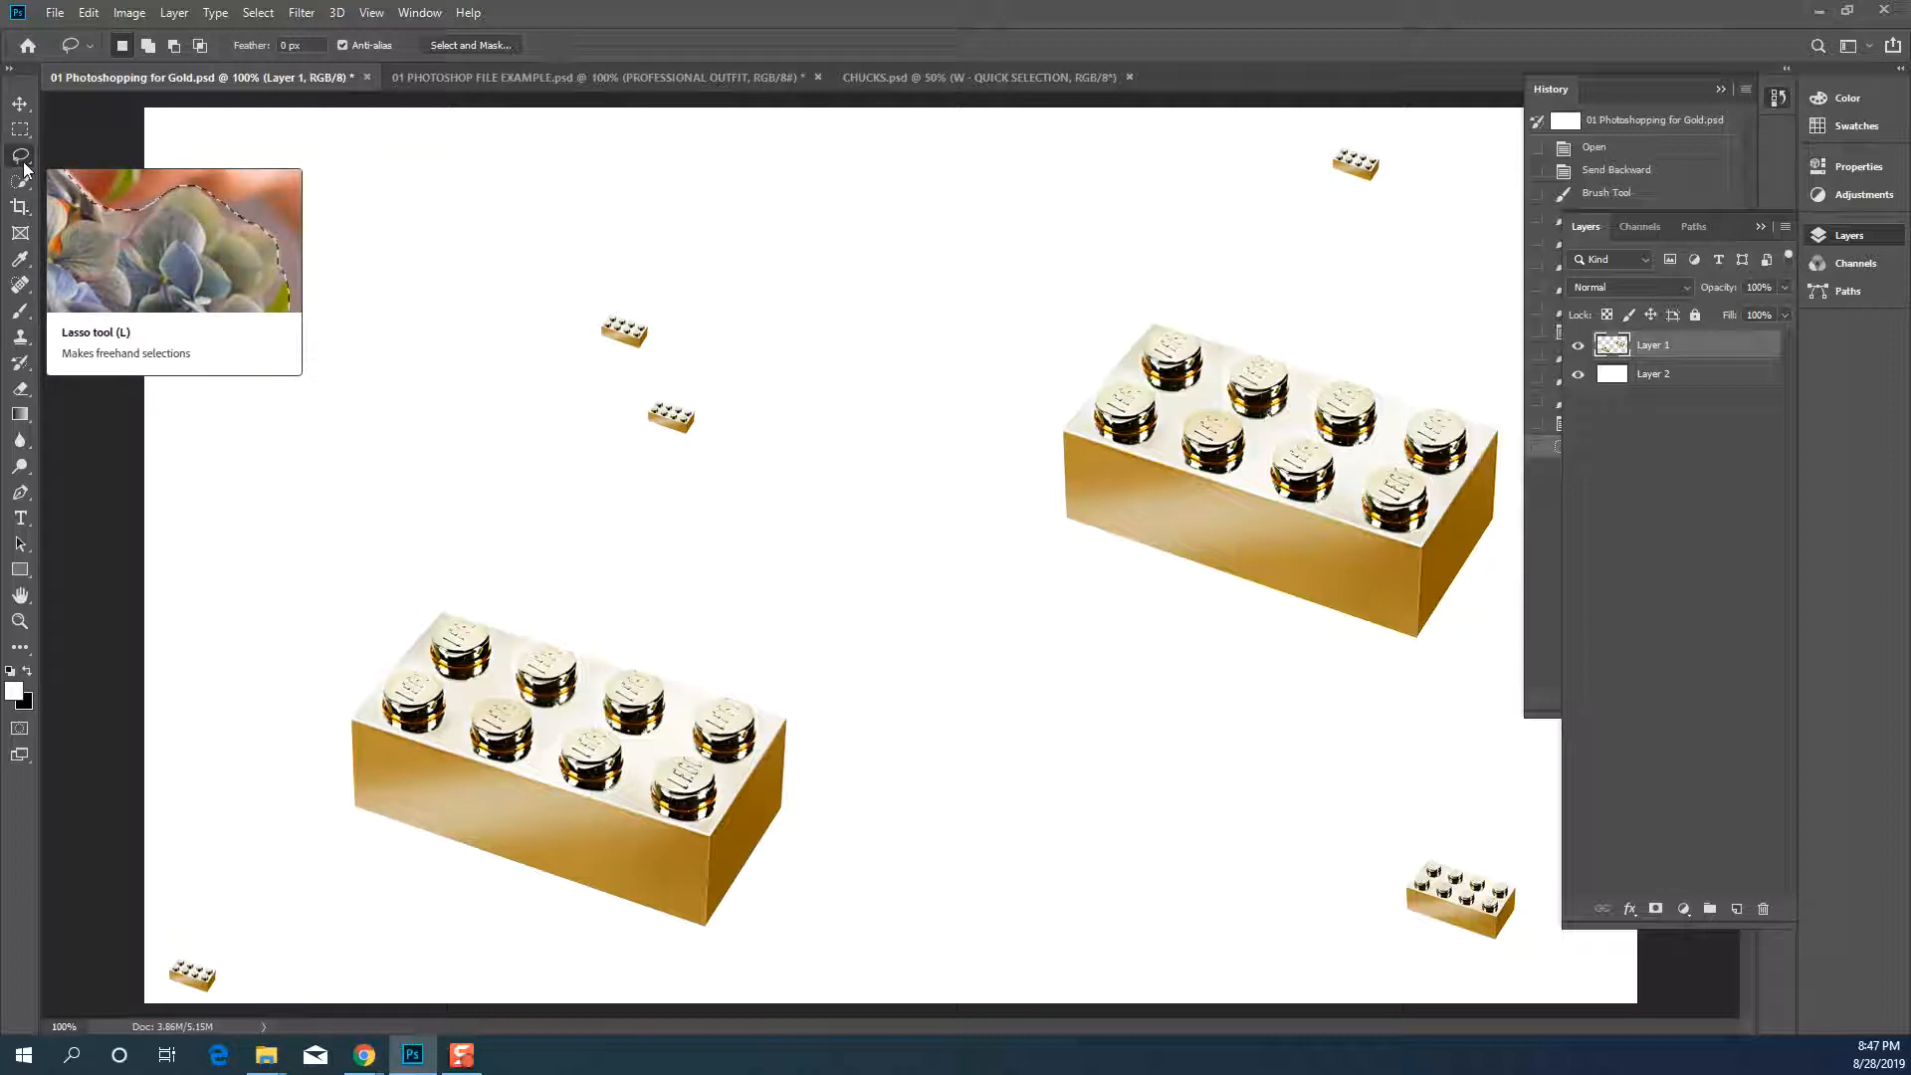
pyautogui.moveTo(25, 169); pyautogui.dragTo(25, 170)
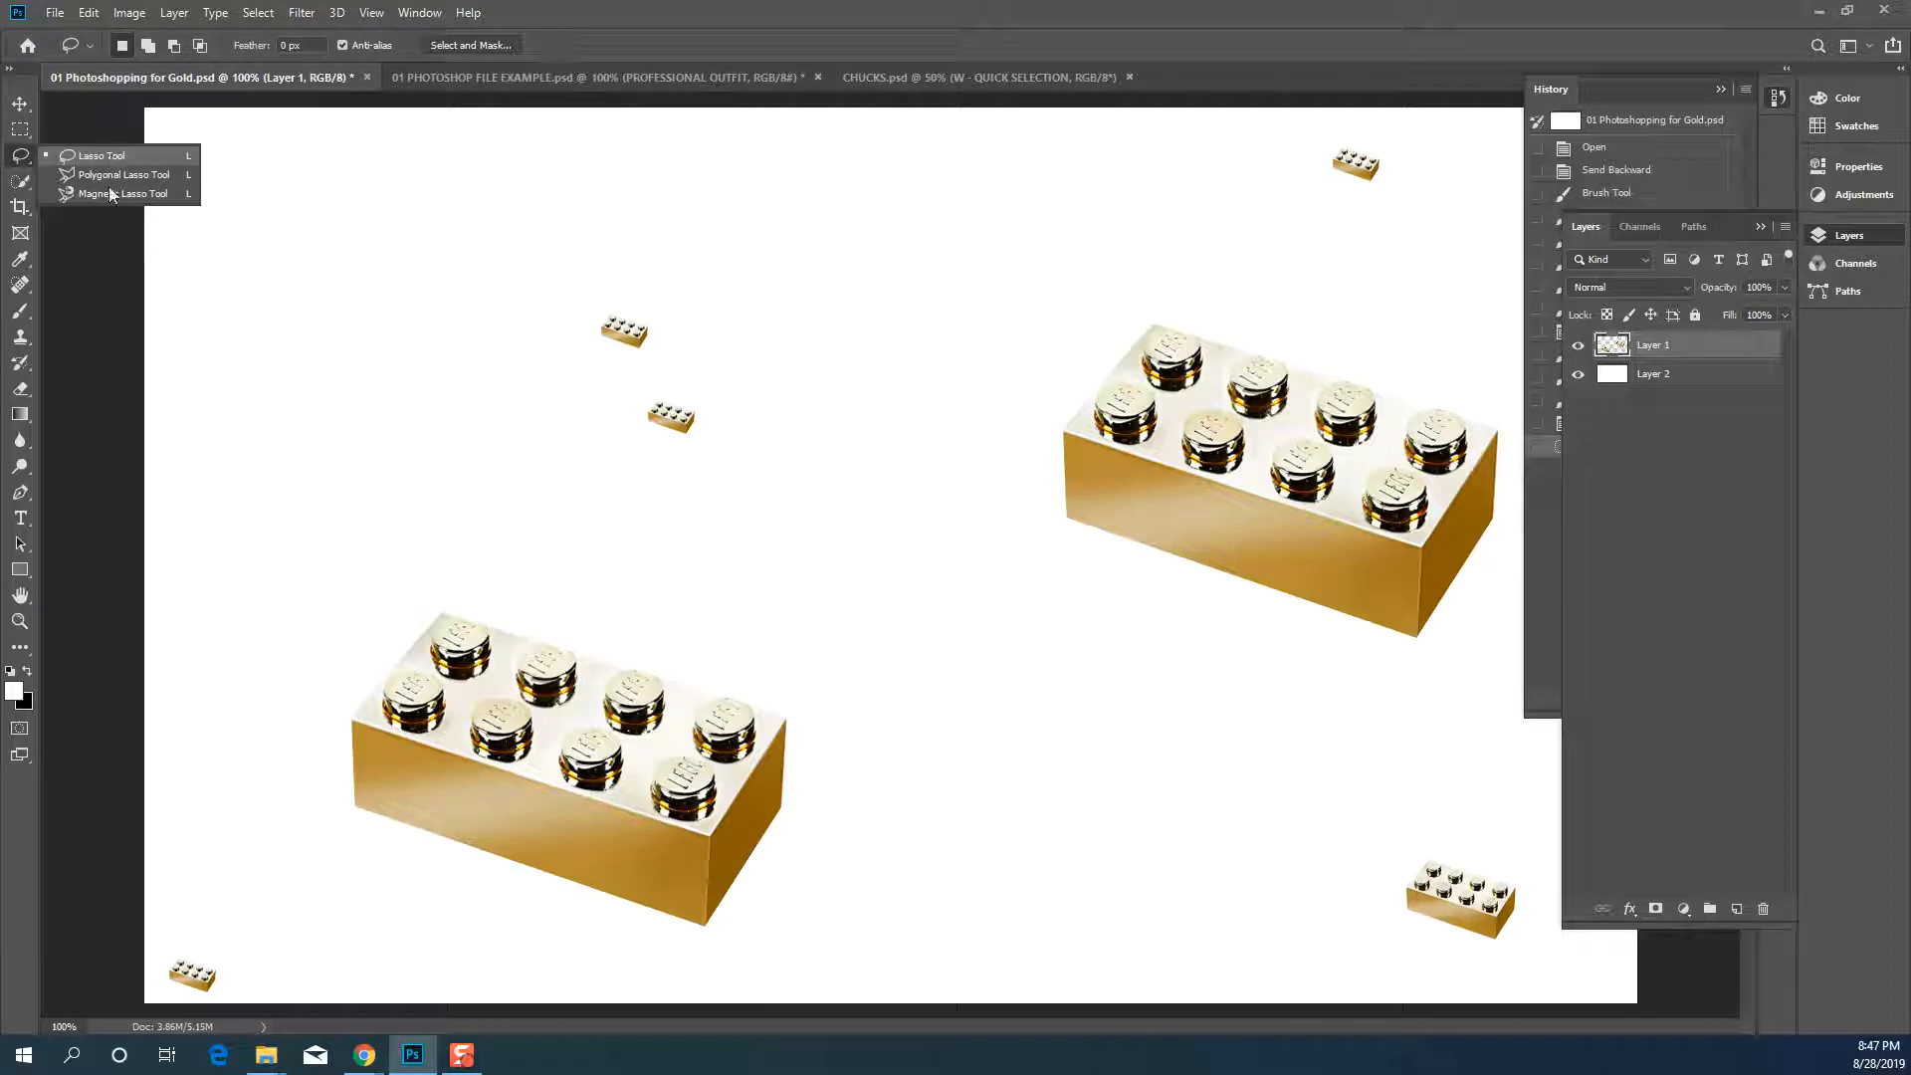
pyautogui.click(17, 185)
pyautogui.moveTo(15, 187); pyautogui.dragTo(15, 187)
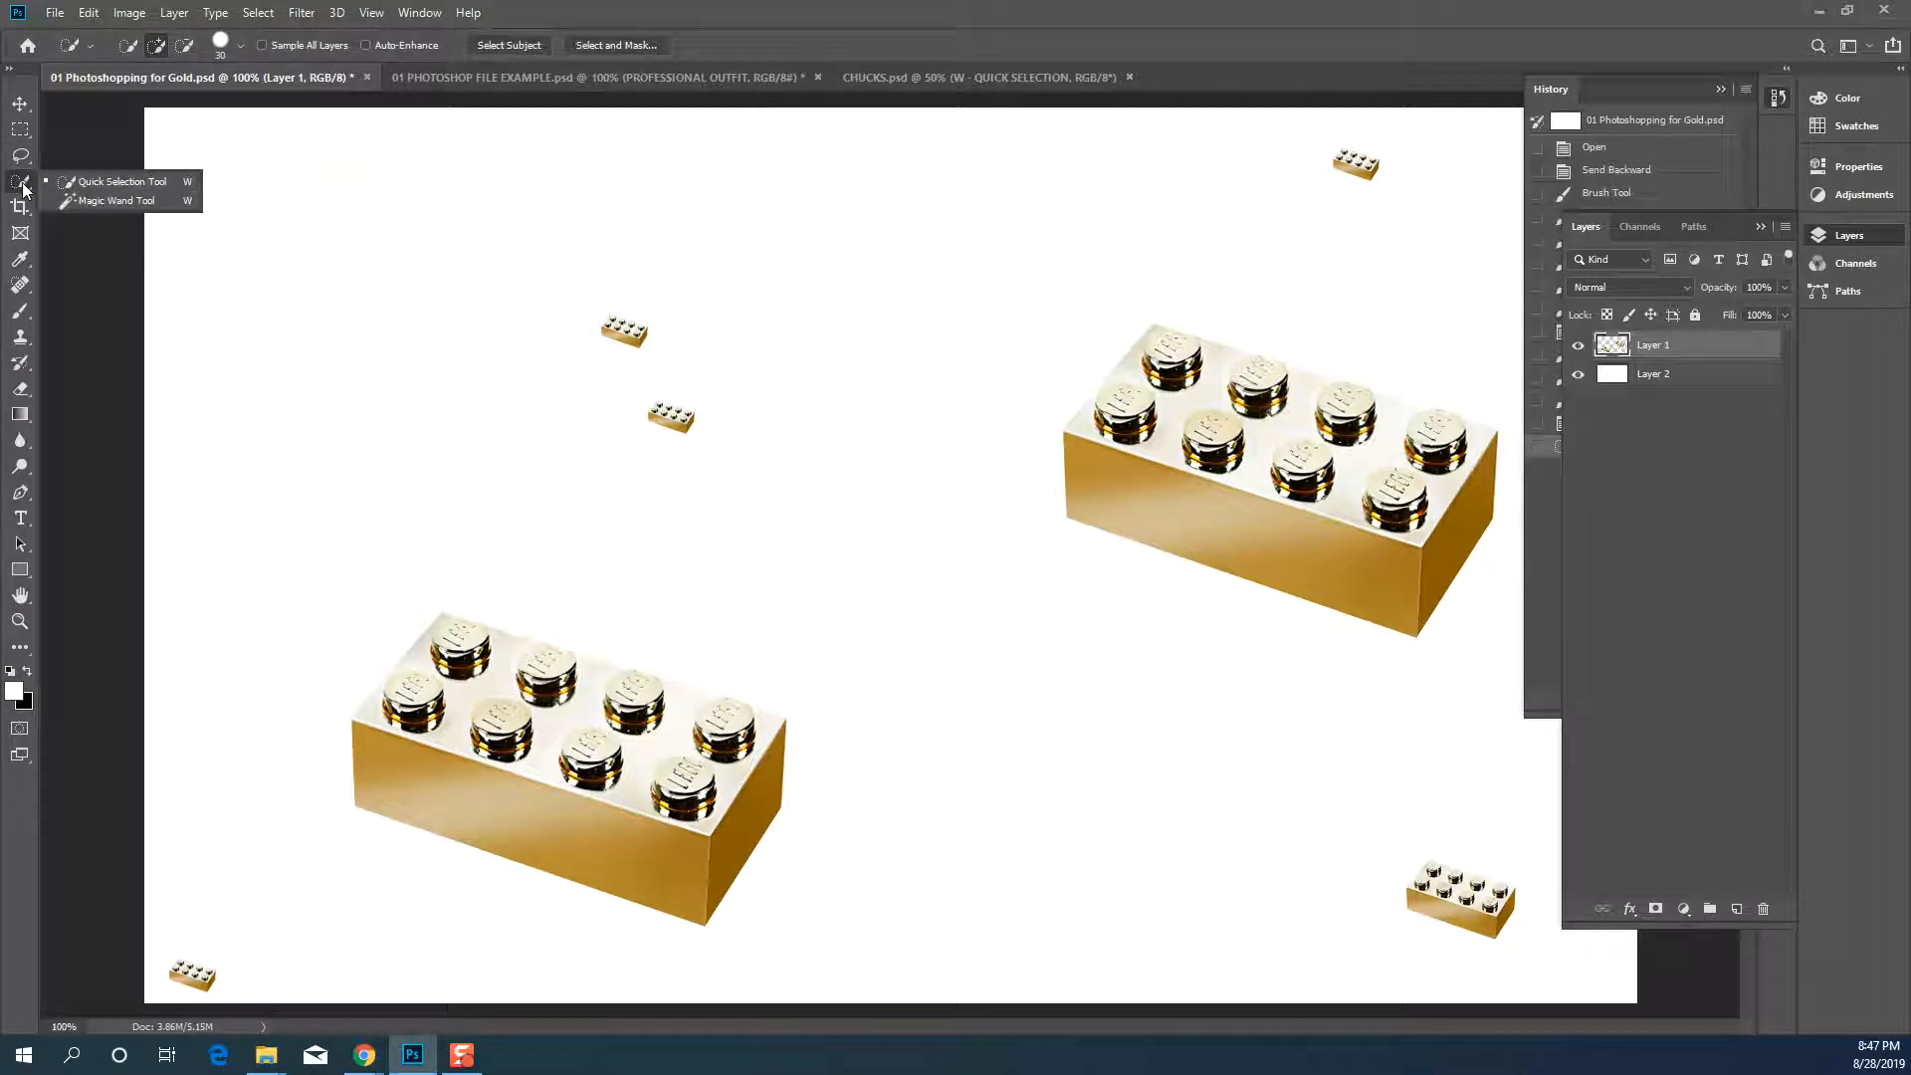
pyautogui.click(86, 198)
pyautogui.moveTo(20, 183); pyautogui.dragTo(20, 183)
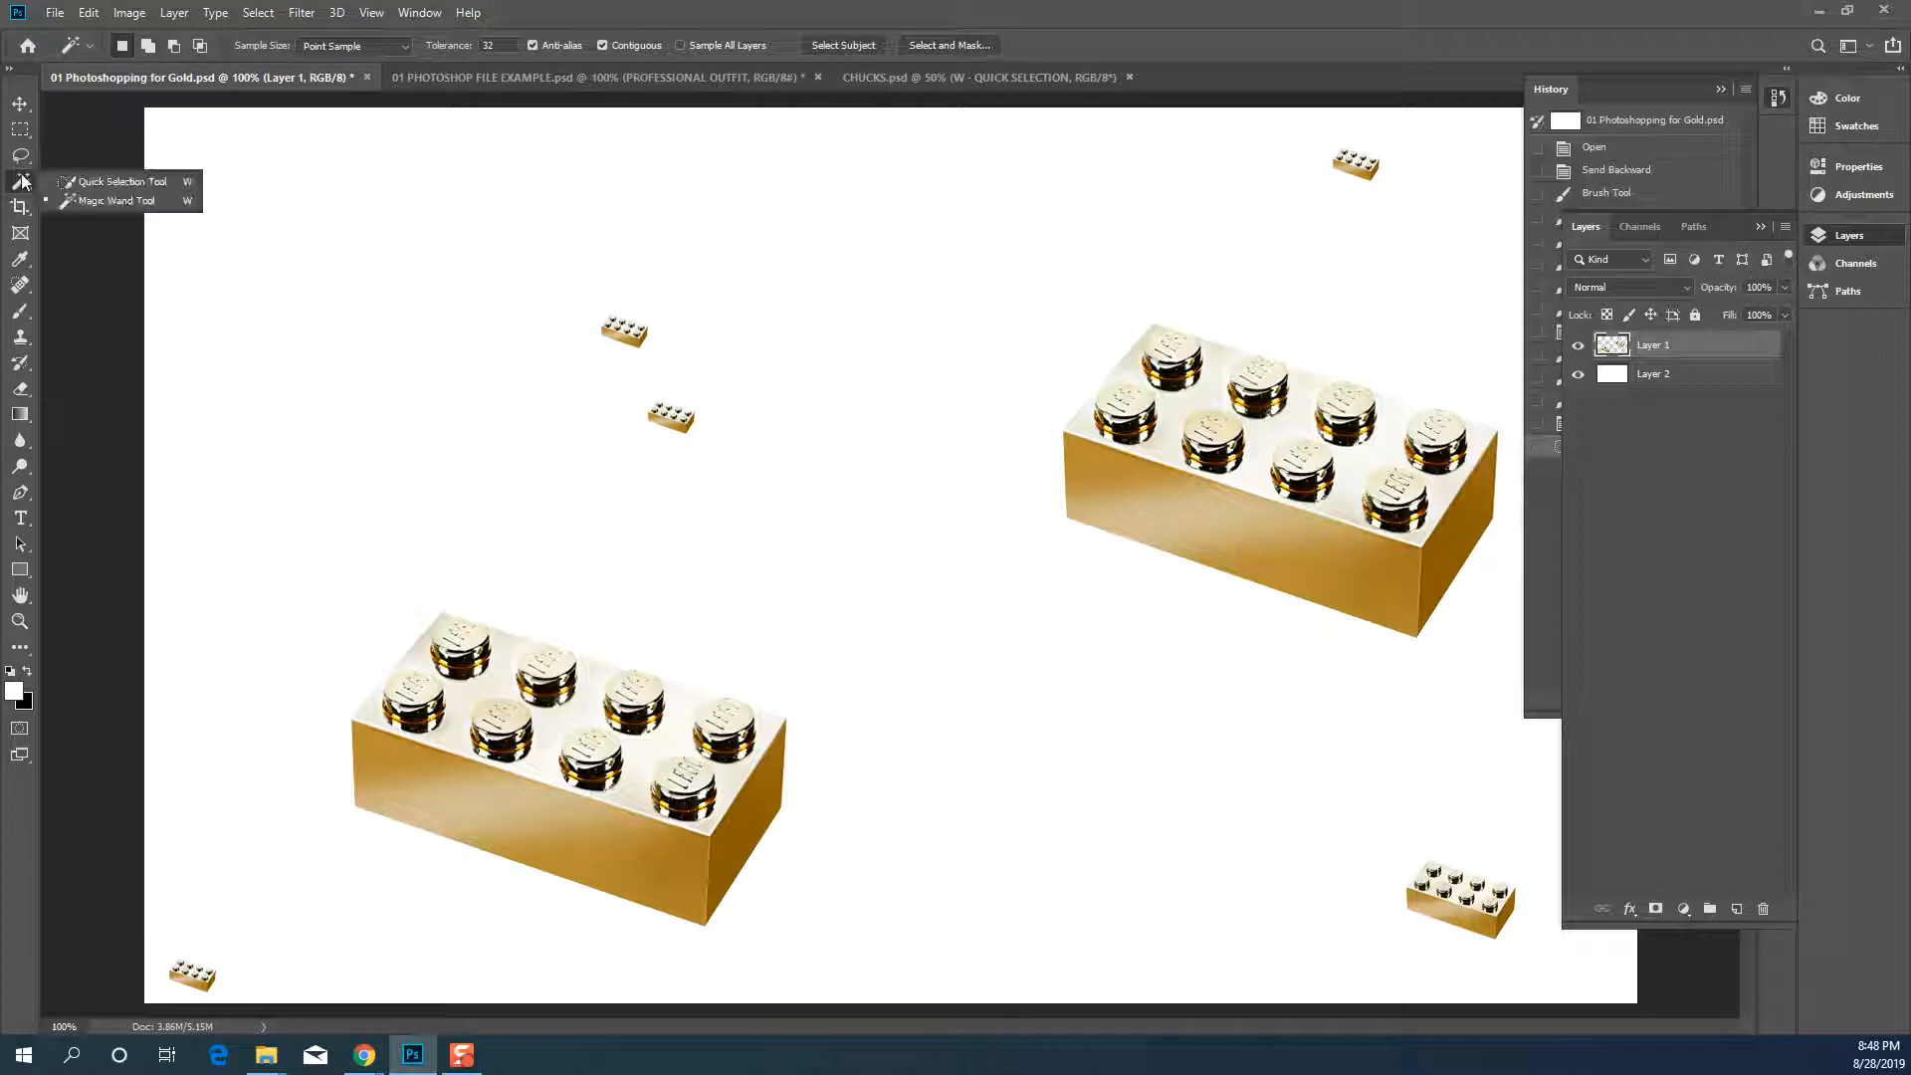
pyautogui.click(65, 182)
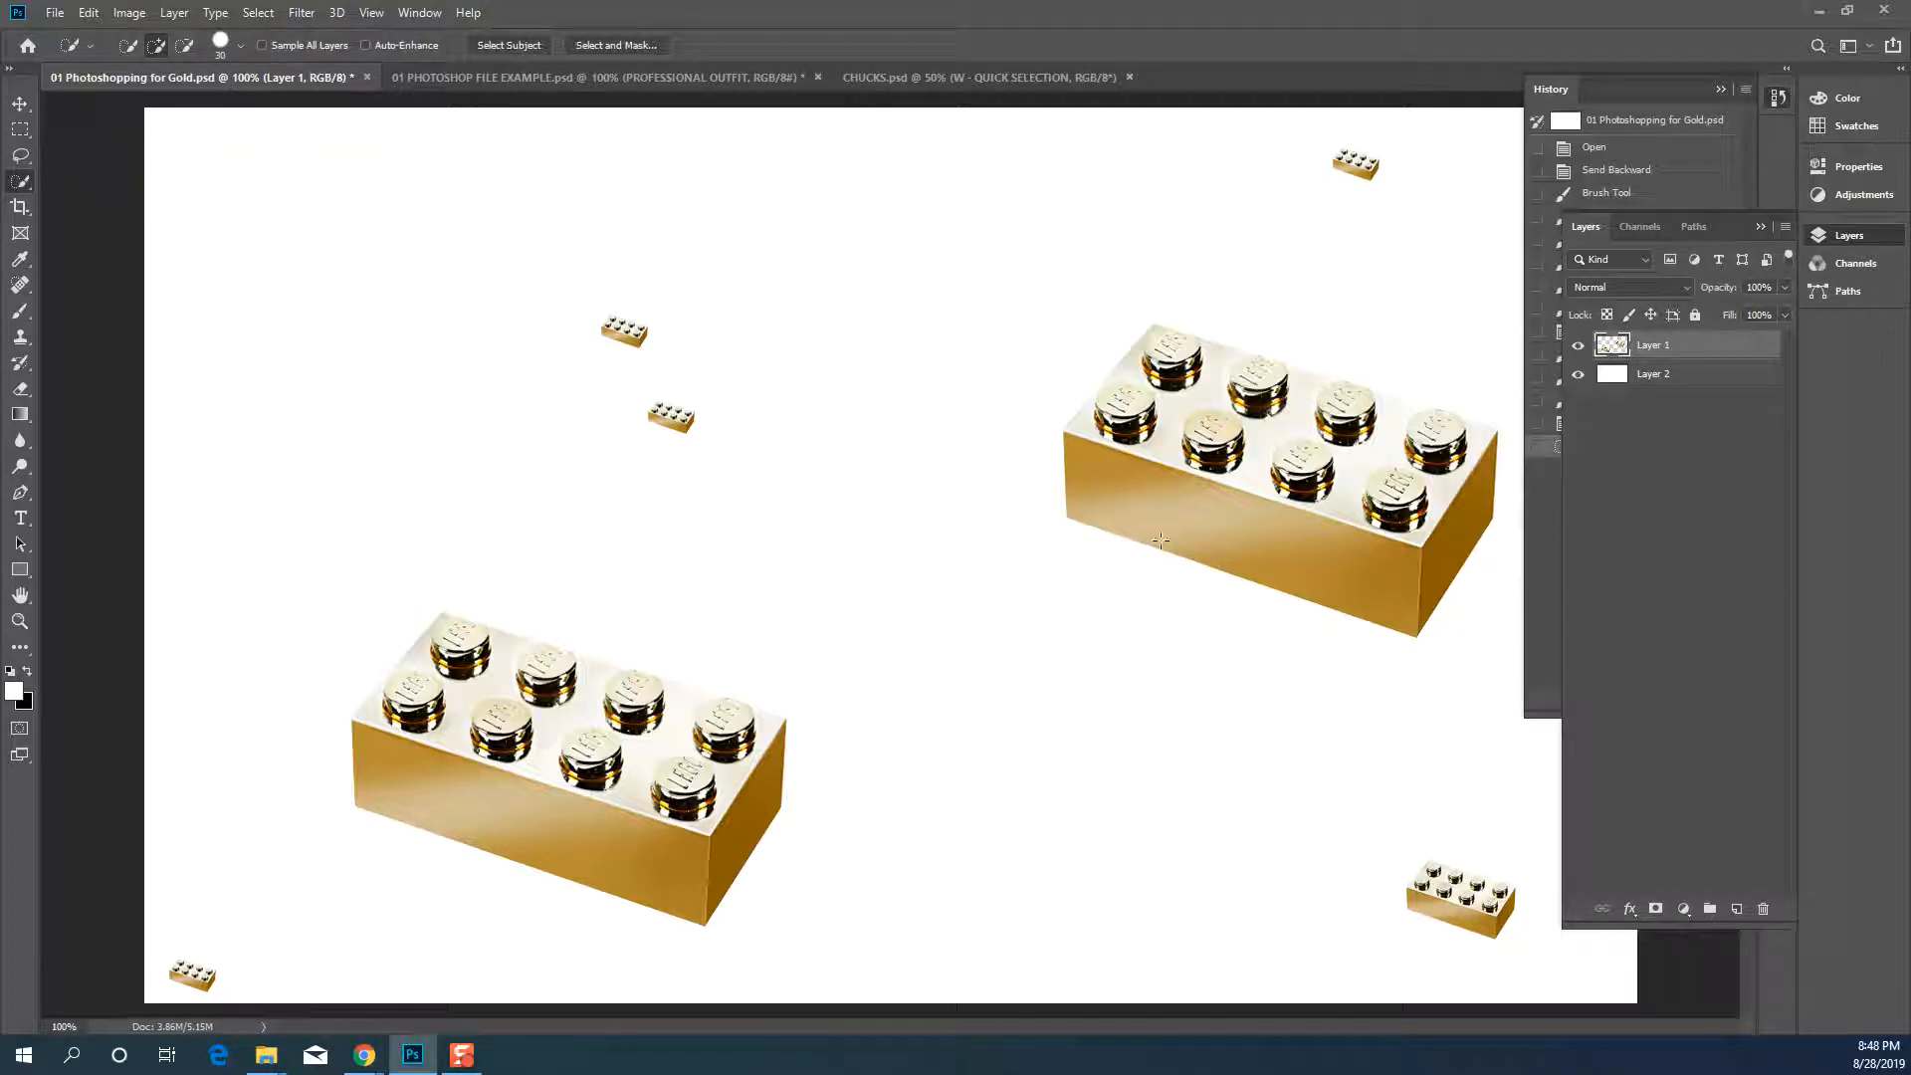
# Quick-select the large gold brick in the image's upper right, check the selection edges at 200% zoom, and deselect it
pyautogui.click(1090, 474)
pyautogui.moveTo(1135, 418)
pyautogui.mouseDown()
pyautogui.moveTo(1170, 358)
pyautogui.moveTo(1393, 418)
pyautogui.moveTo(1453, 460)
pyautogui.moveTo(1384, 506)
pyautogui.moveTo(1266, 484)
pyautogui.moveTo(1406, 535)
pyautogui.mouseUp()
pyautogui.moveTo(1127, 464)
pyautogui.mouseDown()
pyautogui.moveTo(1100, 396)
pyautogui.moveTo(1094, 431)
pyautogui.mouseUp()
pyautogui.moveTo(1350, 503); pyautogui.dragTo(1397, 518)
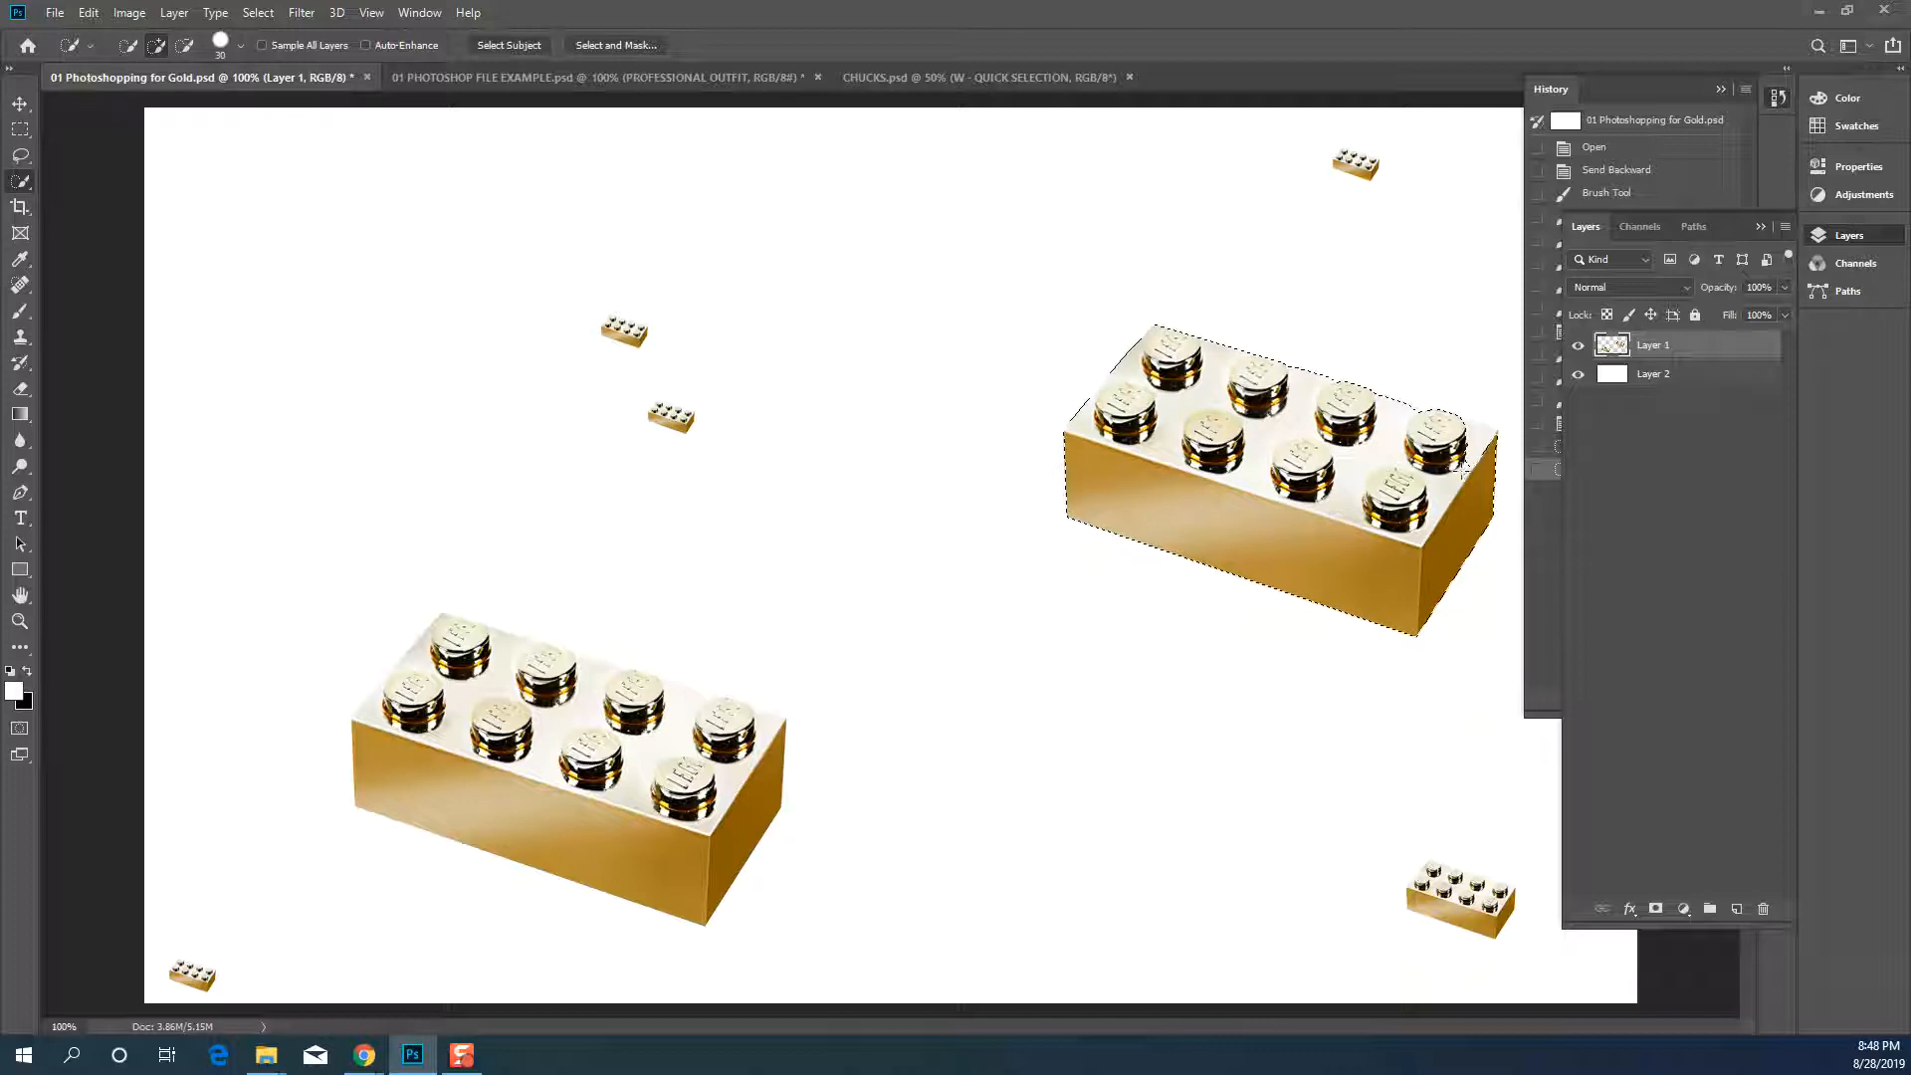
pyautogui.moveTo(1470, 450); pyautogui.dragTo(1218, 470)
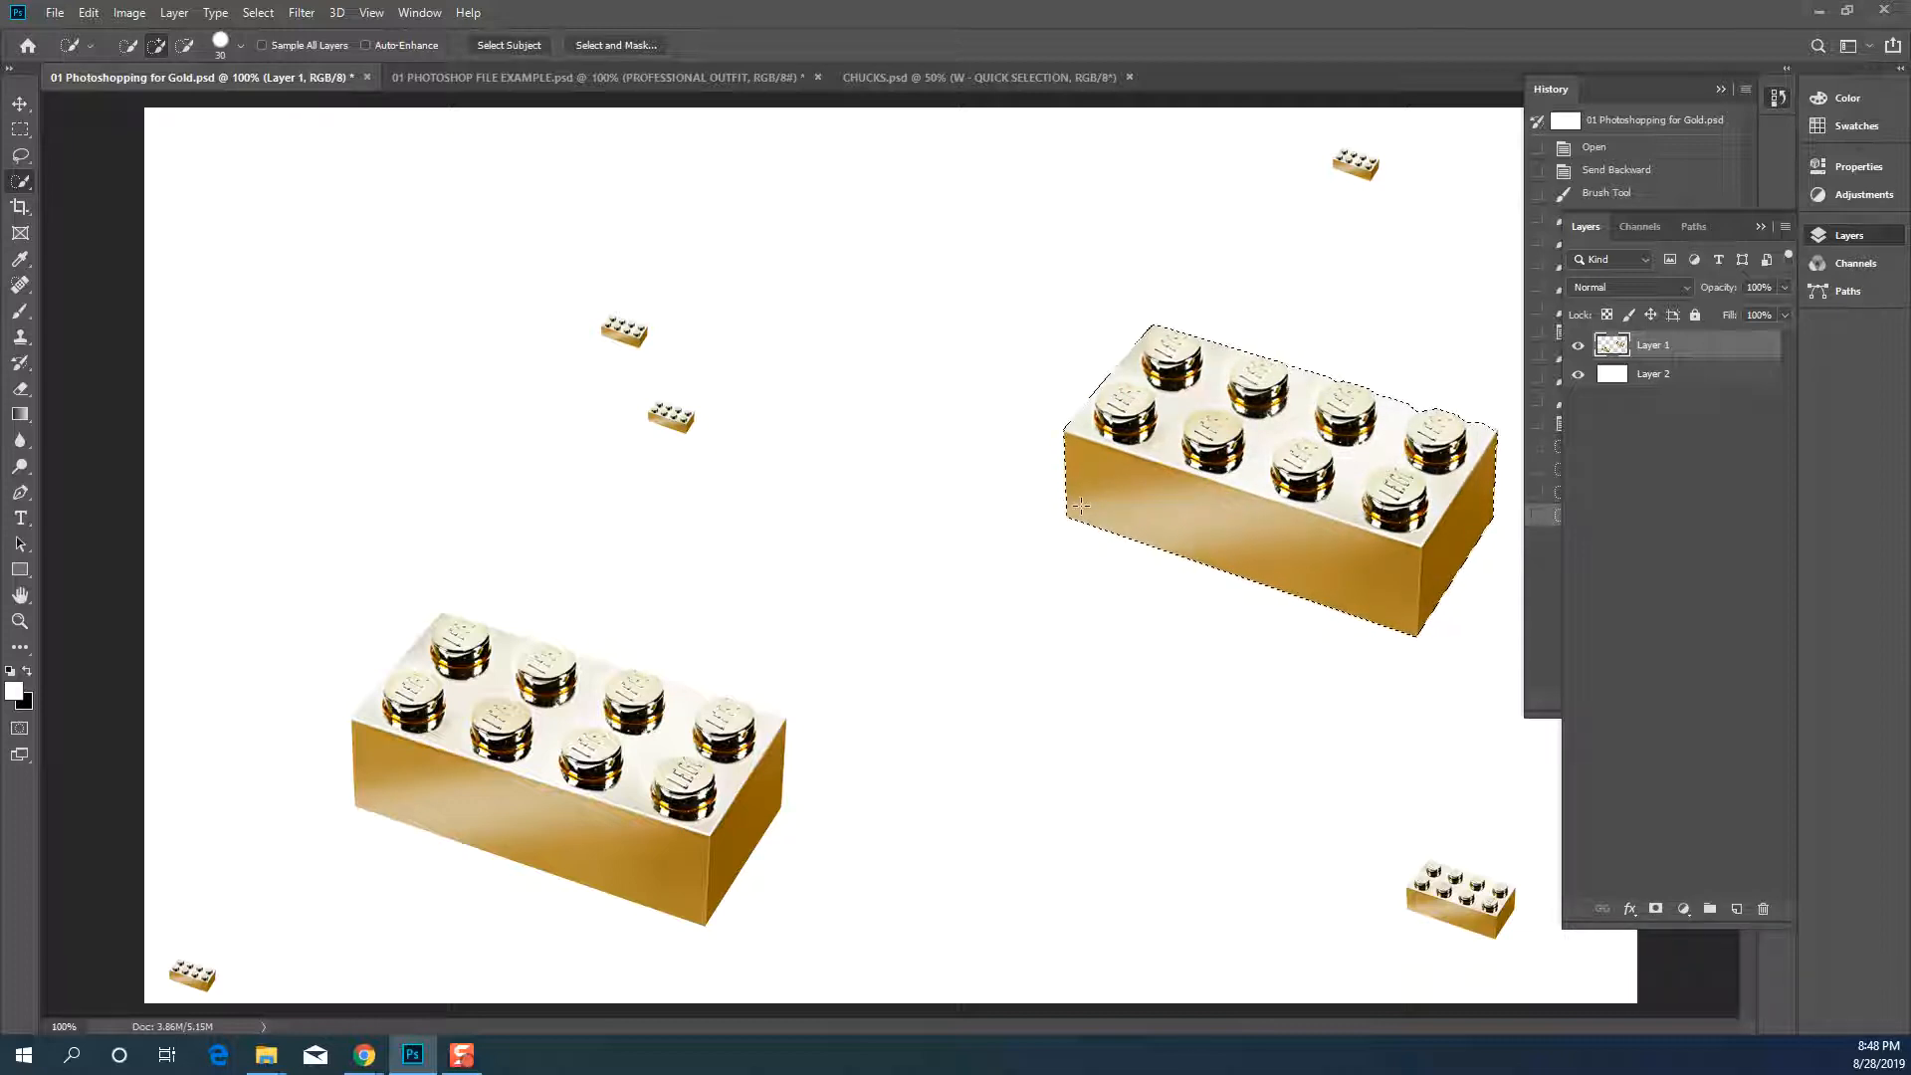
pyautogui.hotkey('ctrl', '+')
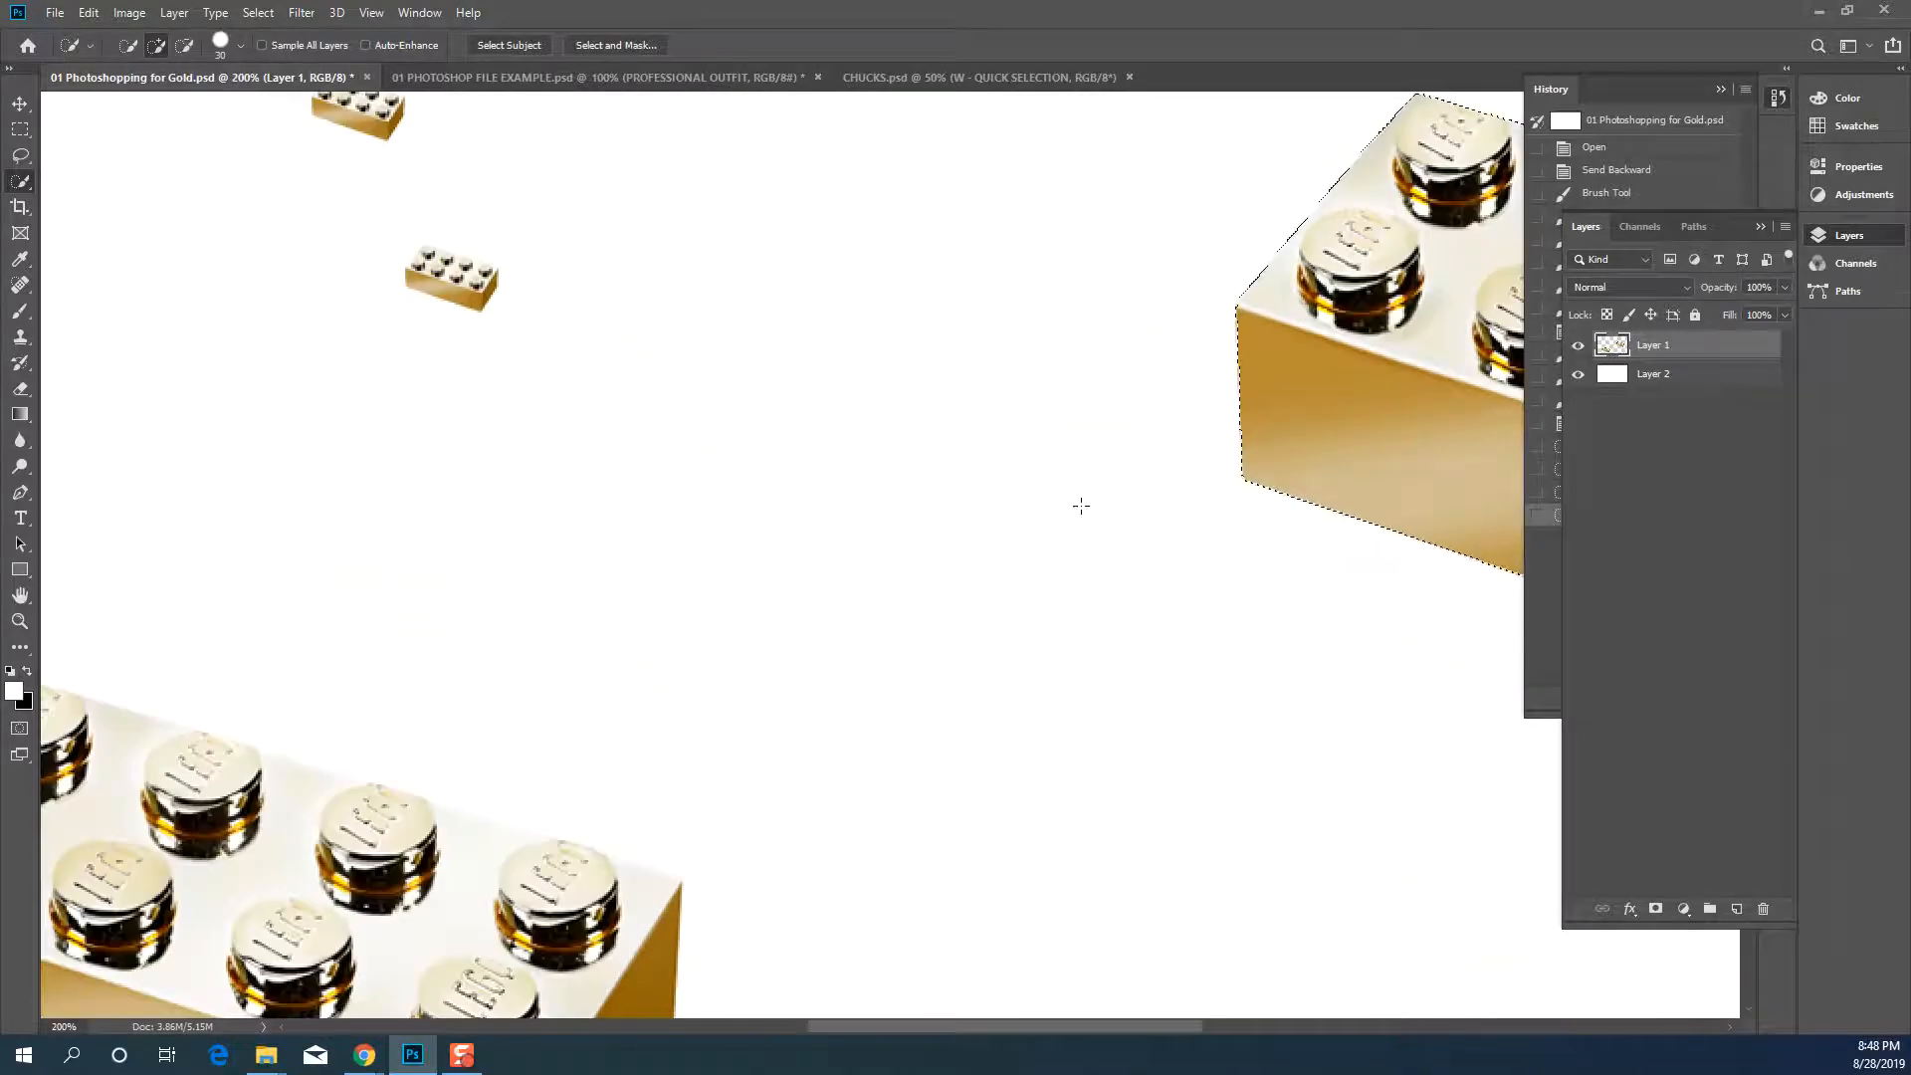
pyautogui.moveTo(1016, 1028); pyautogui.dragTo(1148, 1033)
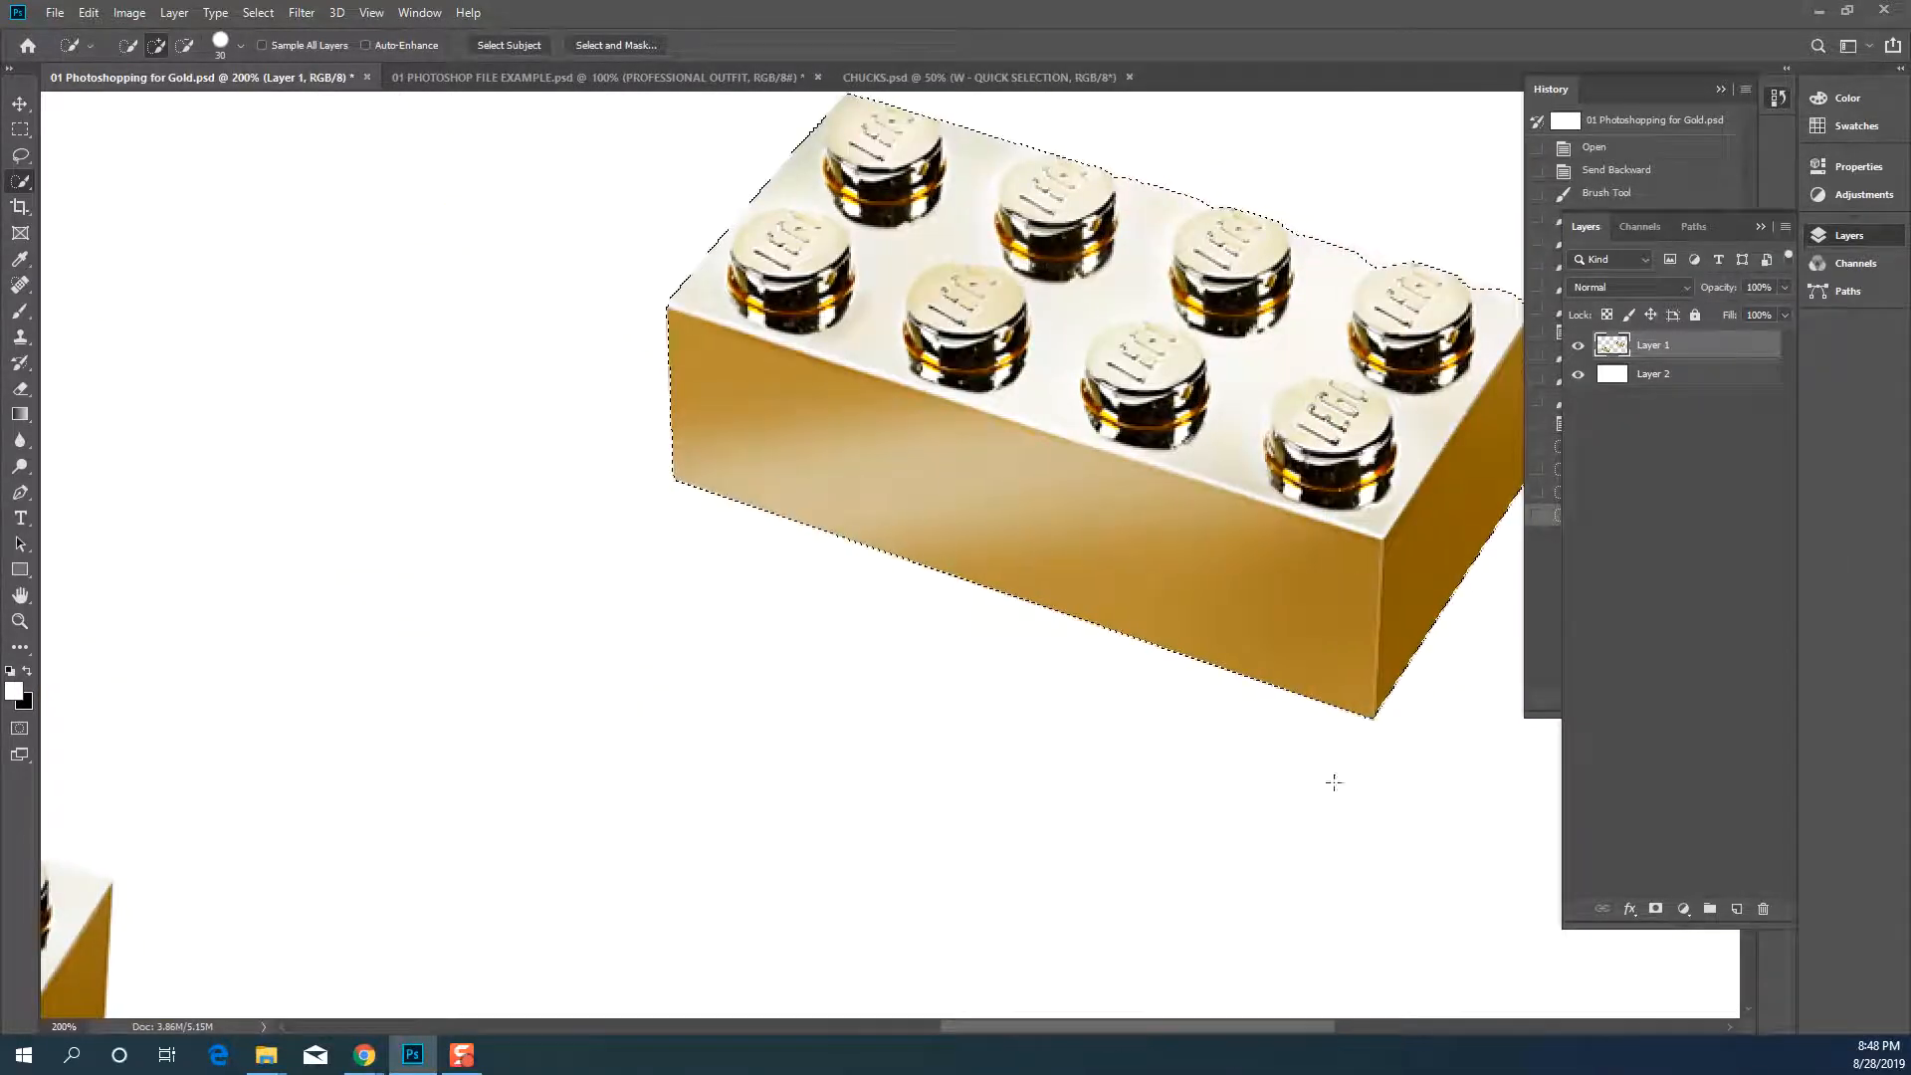
pyautogui.scroll(1, 1422, 551)
pyautogui.scroll(3, 1422, 552)
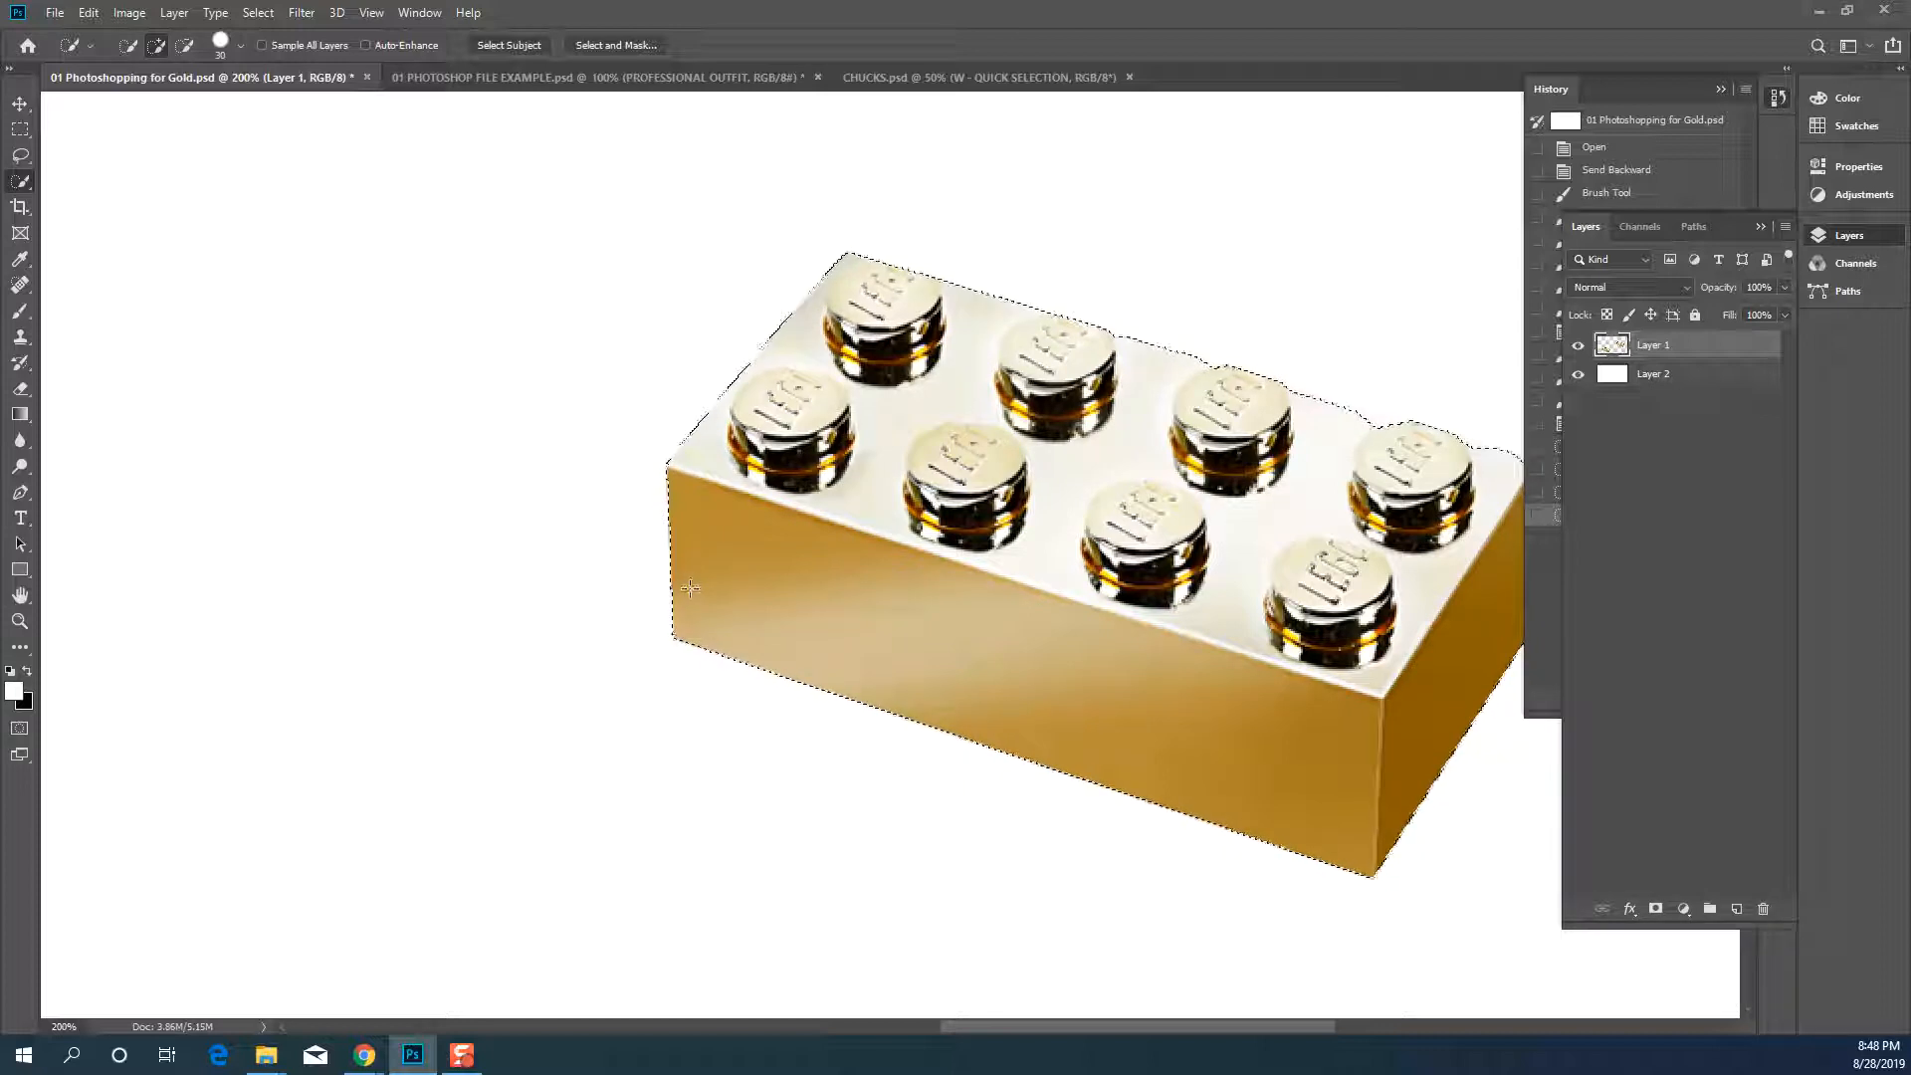
pyautogui.hotkey('ctrl', 'd')
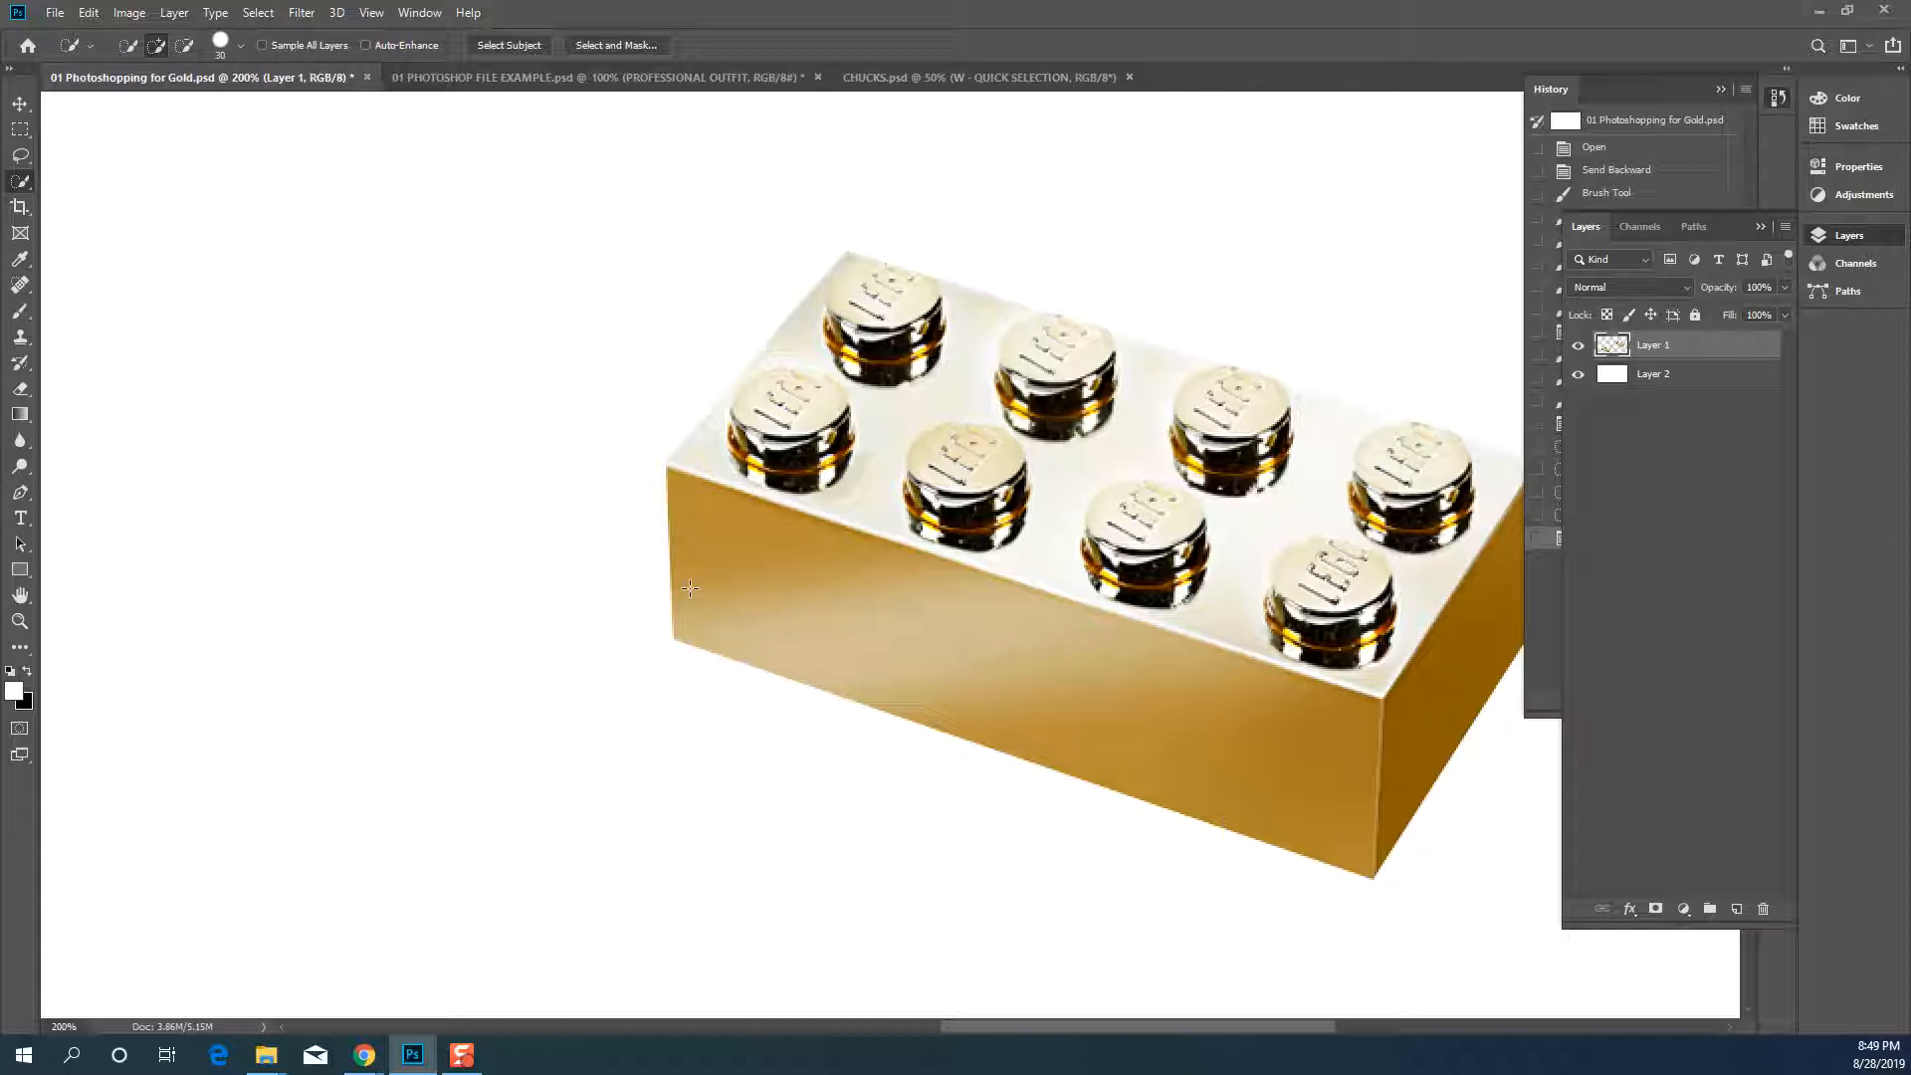
# Paint black inside a quick selection of the gold brick, and revert the history to the Deselect state before it
pyautogui.moveTo(689, 588)
pyautogui.mouseDown()
pyautogui.moveTo(788, 496)
pyautogui.moveTo(998, 468)
pyautogui.moveTo(899, 382)
pyautogui.moveTo(823, 401)
pyautogui.moveTo(1011, 351)
pyautogui.moveTo(894, 315)
pyautogui.moveTo(1361, 445)
pyautogui.moveTo(1429, 603)
pyautogui.mouseUp()
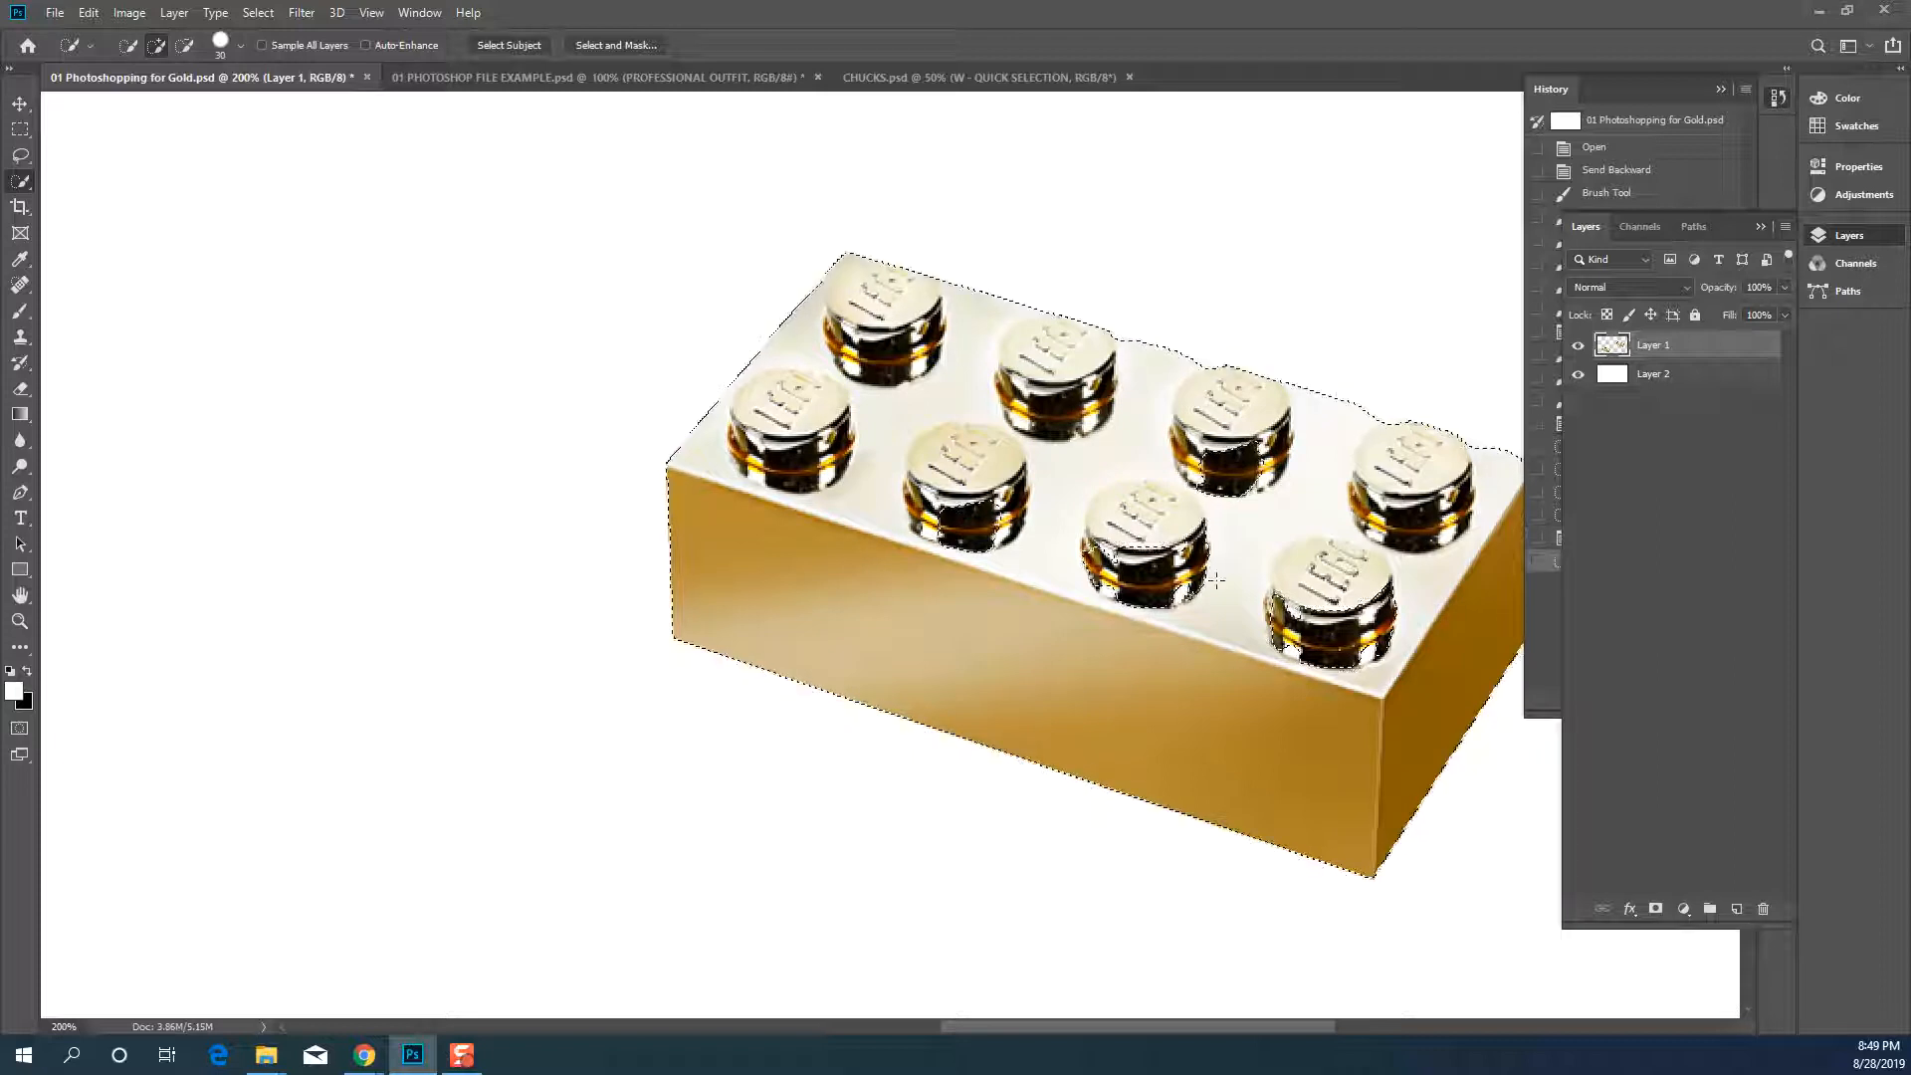
pyautogui.press('b')
pyautogui.press('x')
pyautogui.moveTo(697, 598); pyautogui.dragTo(1035, 498)
pyautogui.moveTo(650, 535)
pyautogui.mouseDown()
pyautogui.moveTo(229, 372)
pyautogui.moveTo(945, 371)
pyautogui.moveTo(416, 353)
pyautogui.moveTo(1035, 288)
pyautogui.moveTo(1124, 528)
pyautogui.moveTo(1144, 796)
pyautogui.moveTo(1289, 398)
pyautogui.moveTo(1317, 896)
pyautogui.moveTo(845, 431)
pyautogui.mouseUp()
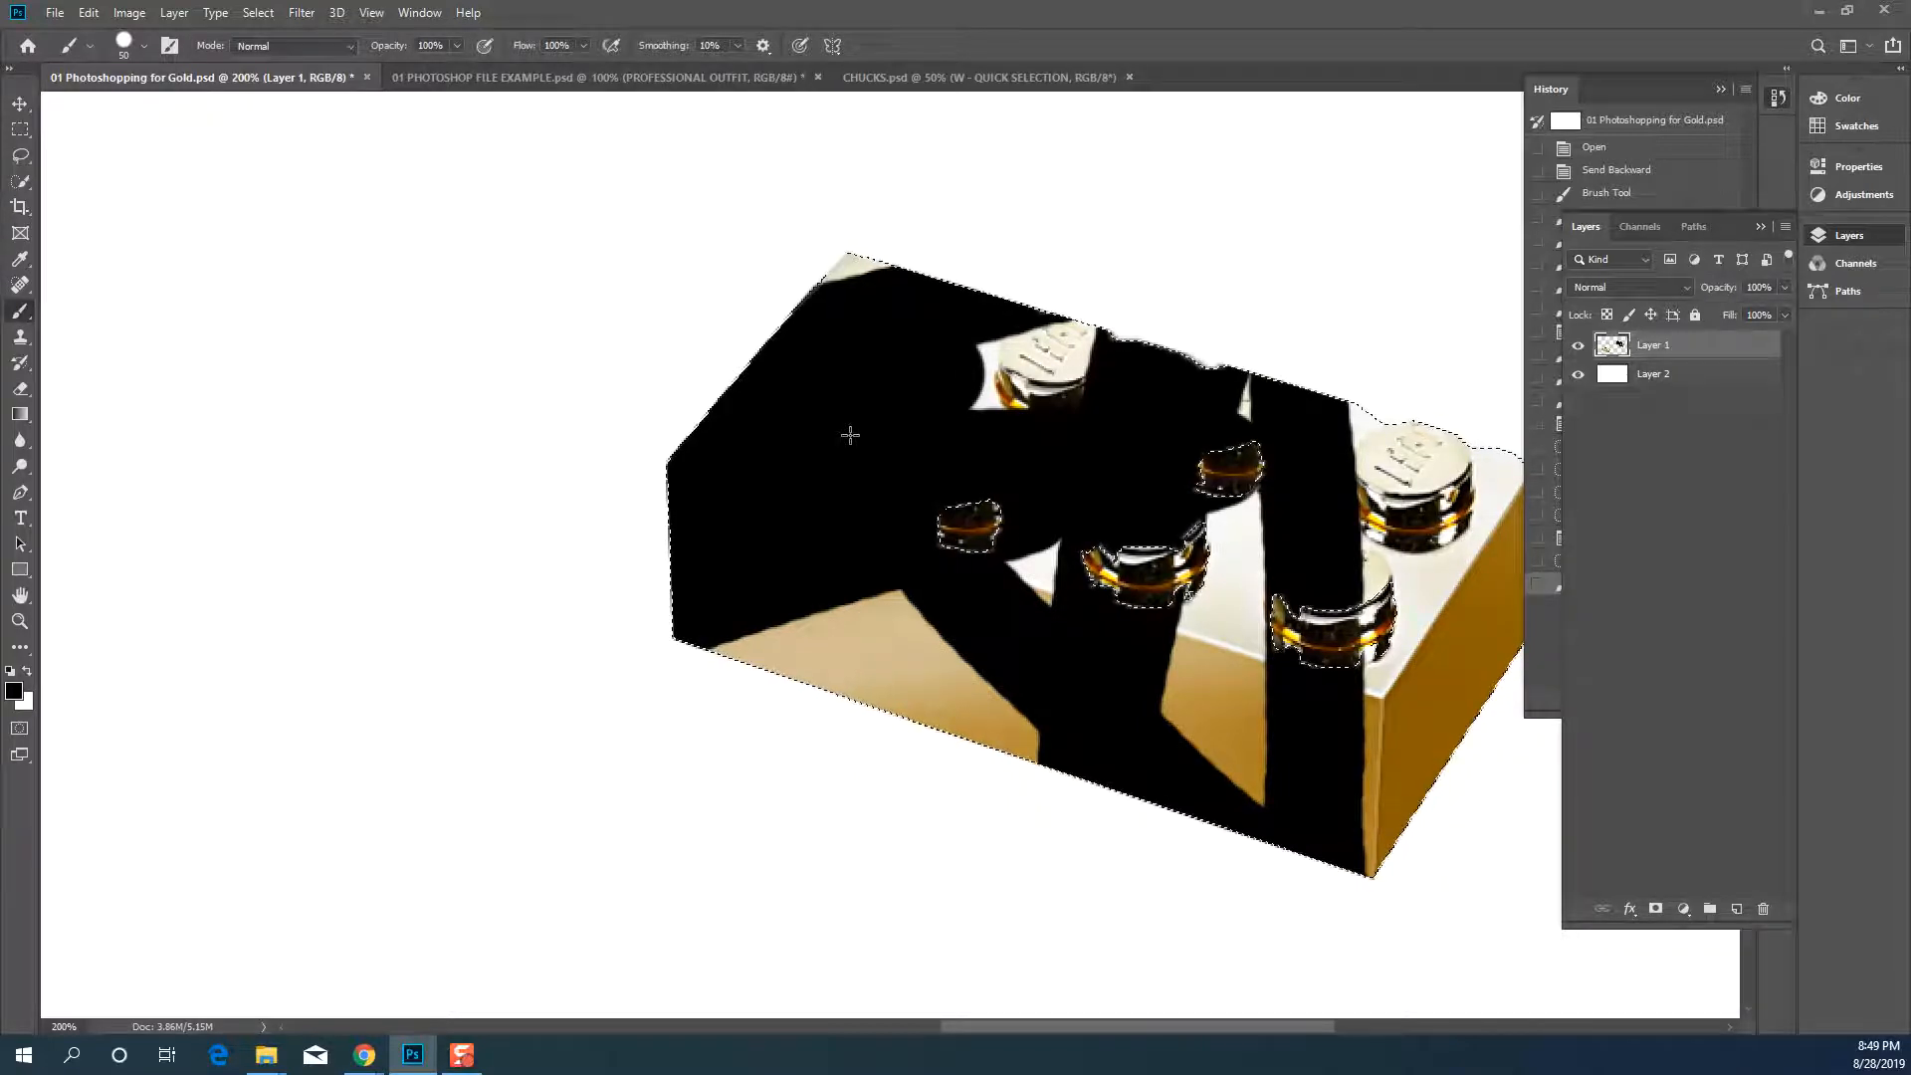
pyautogui.hotkey('ctrl', 'd')
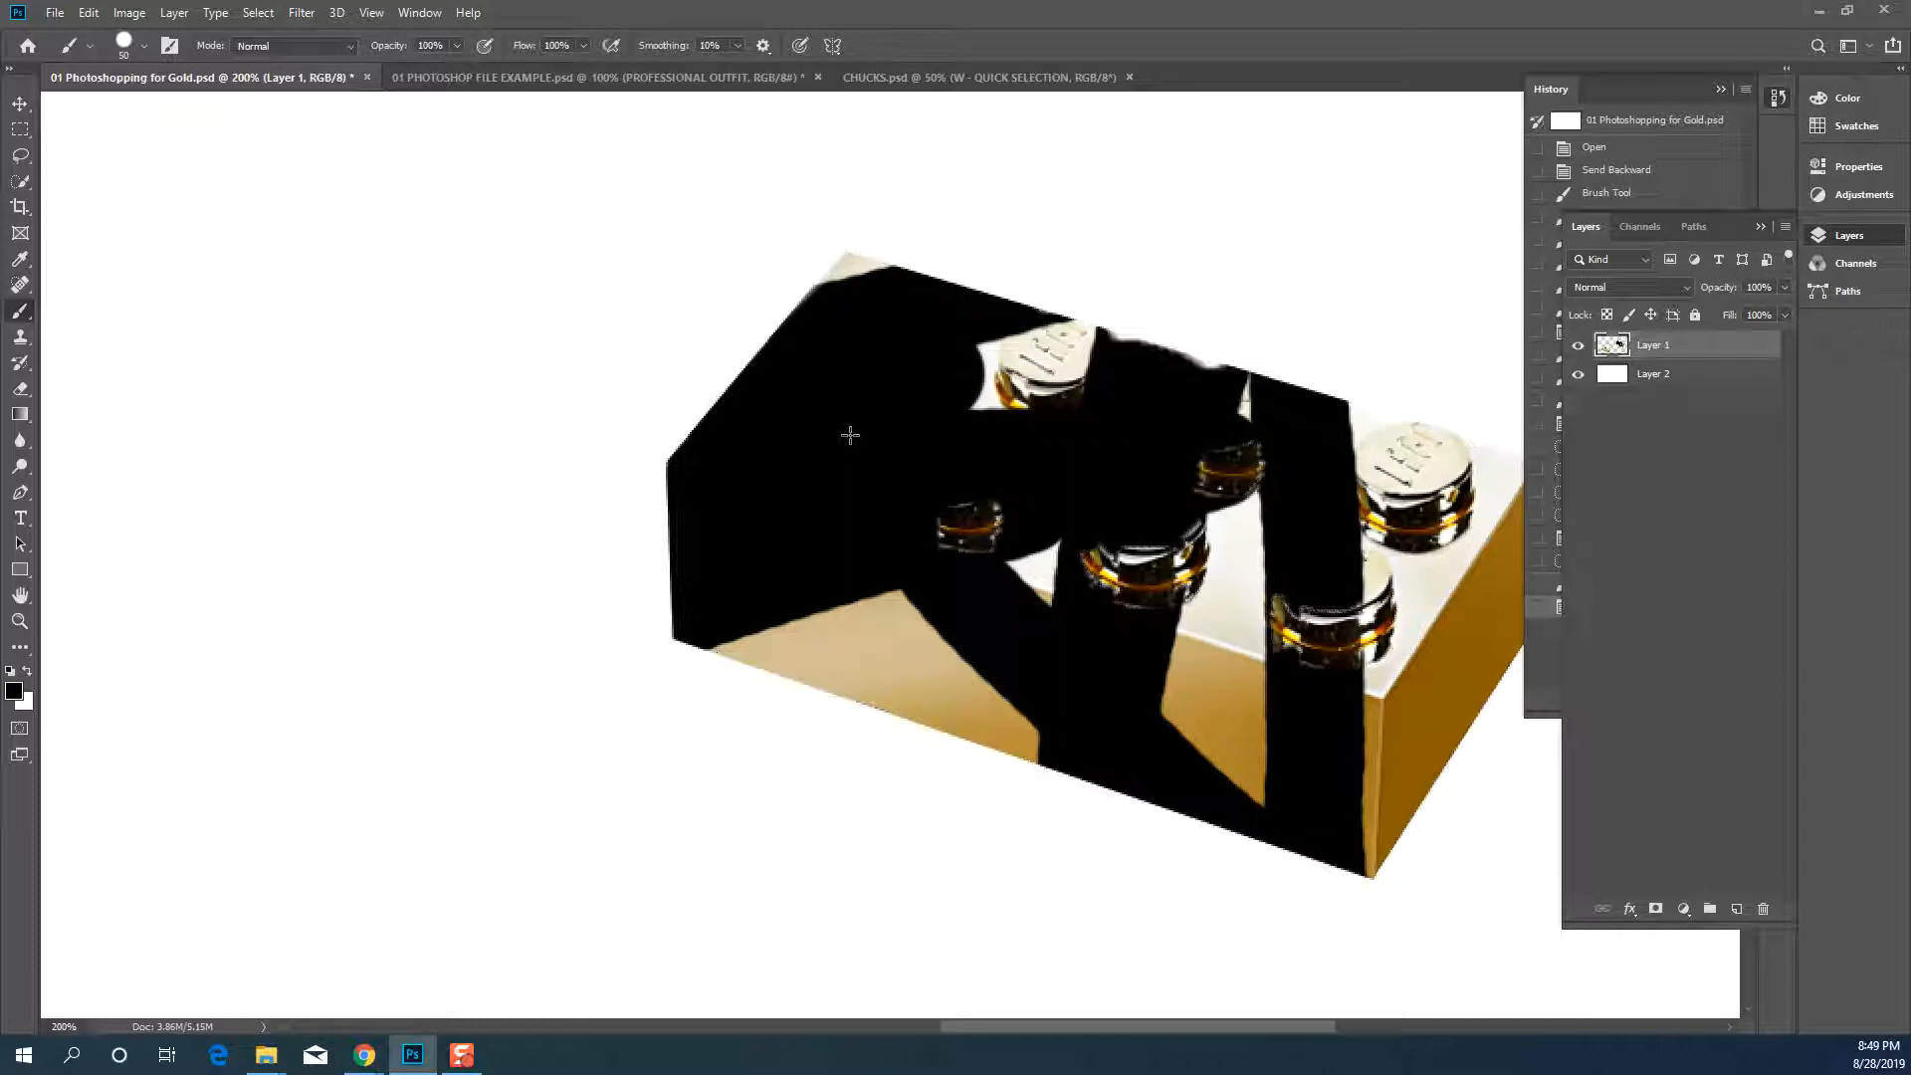
pyautogui.click(1630, 115)
pyautogui.click(1641, 543)
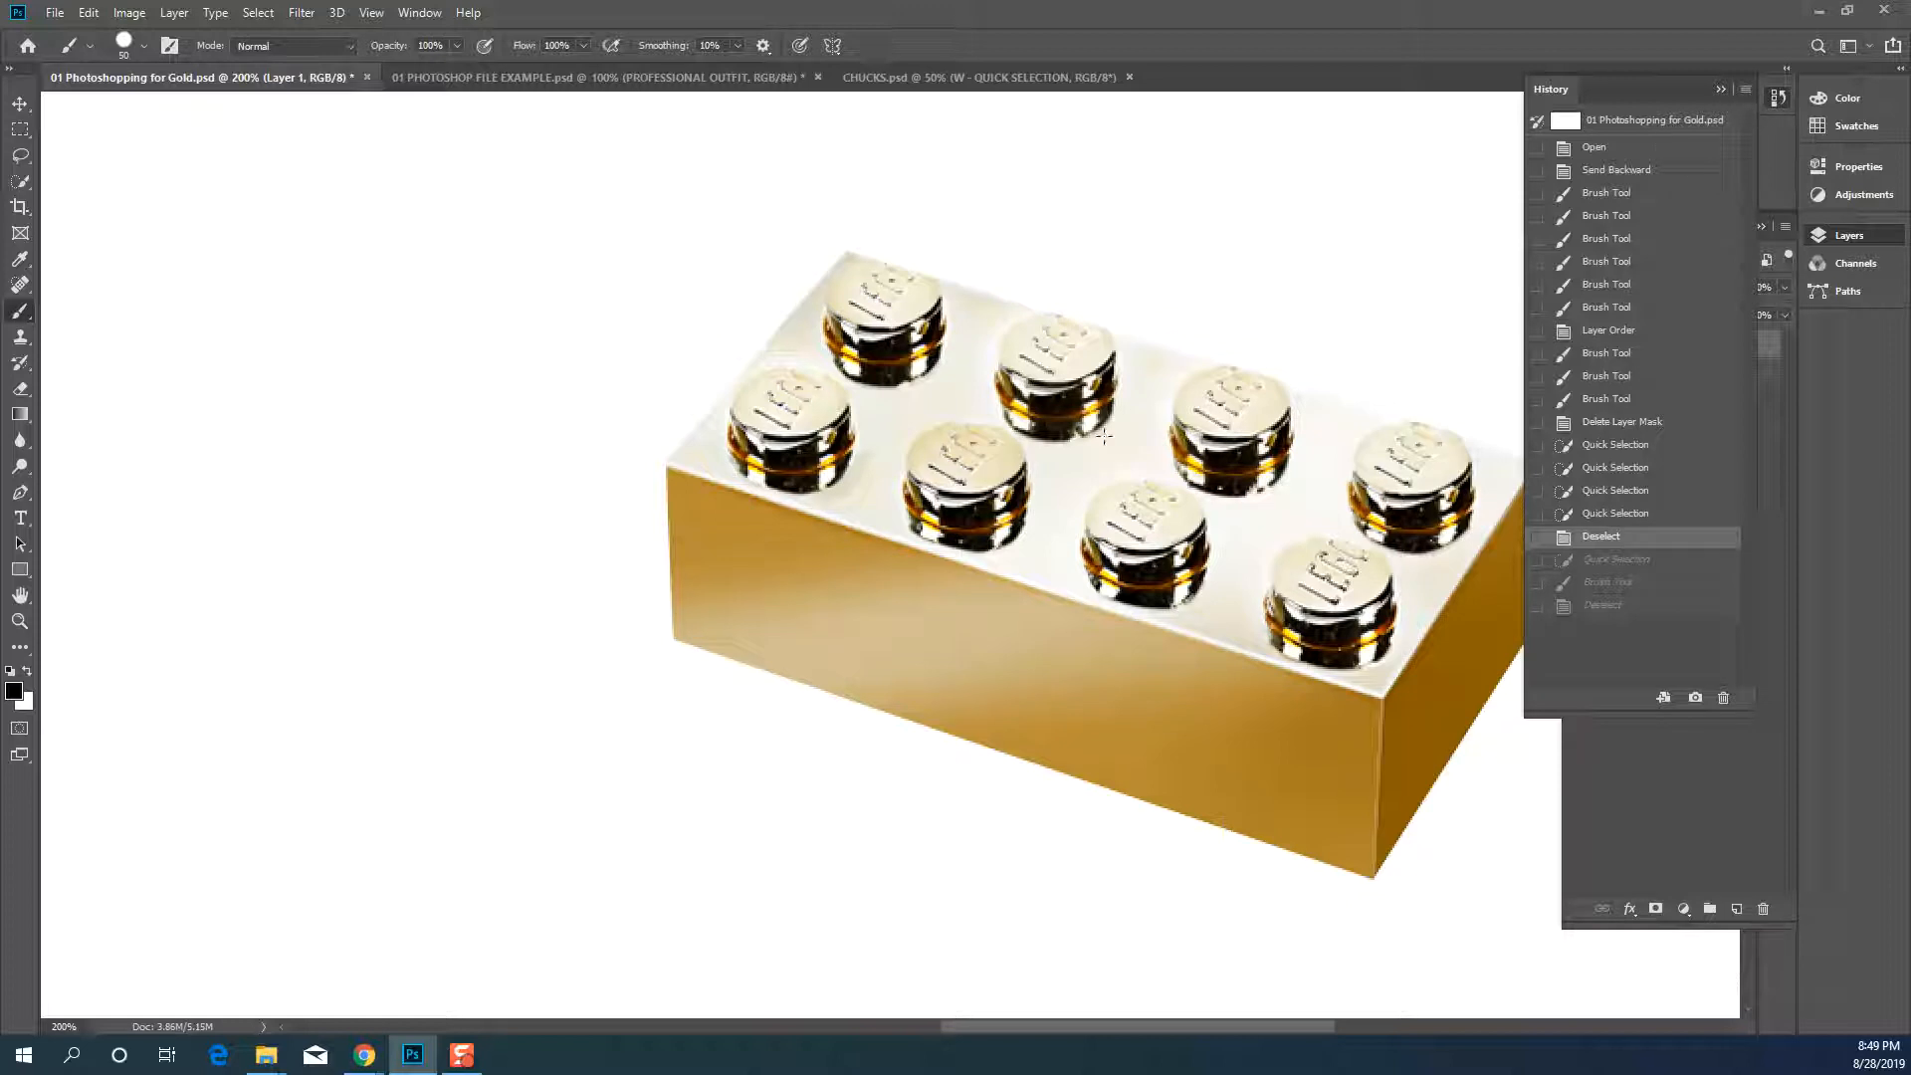
# Build up a quick selection of the gold brick across its studs with several strokes, and deselect it
pyautogui.click(22, 182)
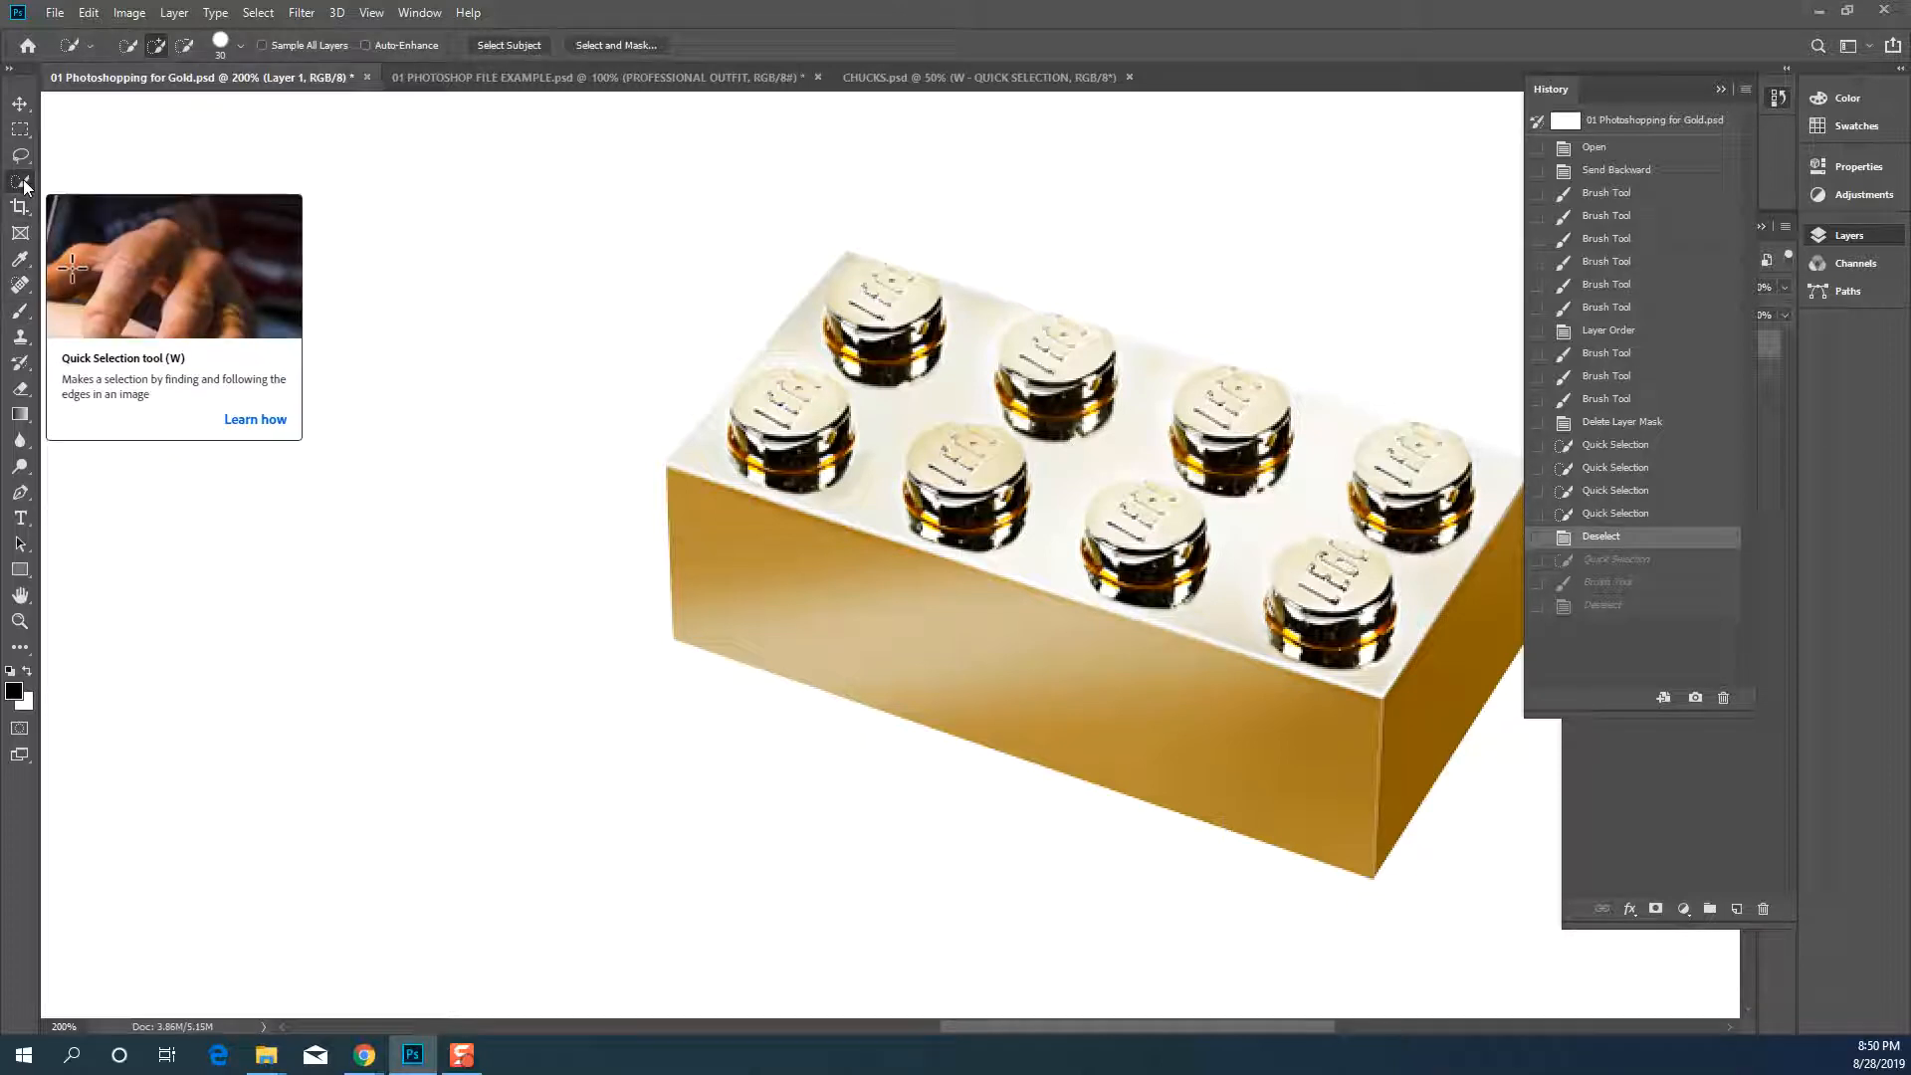
pyautogui.moveTo(799, 303)
pyautogui.mouseDown()
pyautogui.moveTo(995, 598)
pyautogui.moveTo(1055, 577)
pyautogui.moveTo(1094, 509)
pyautogui.moveTo(1080, 368)
pyautogui.moveTo(1194, 488)
pyautogui.moveTo(1443, 518)
pyautogui.moveTo(1496, 490)
pyautogui.moveTo(1340, 624)
pyautogui.mouseUp()
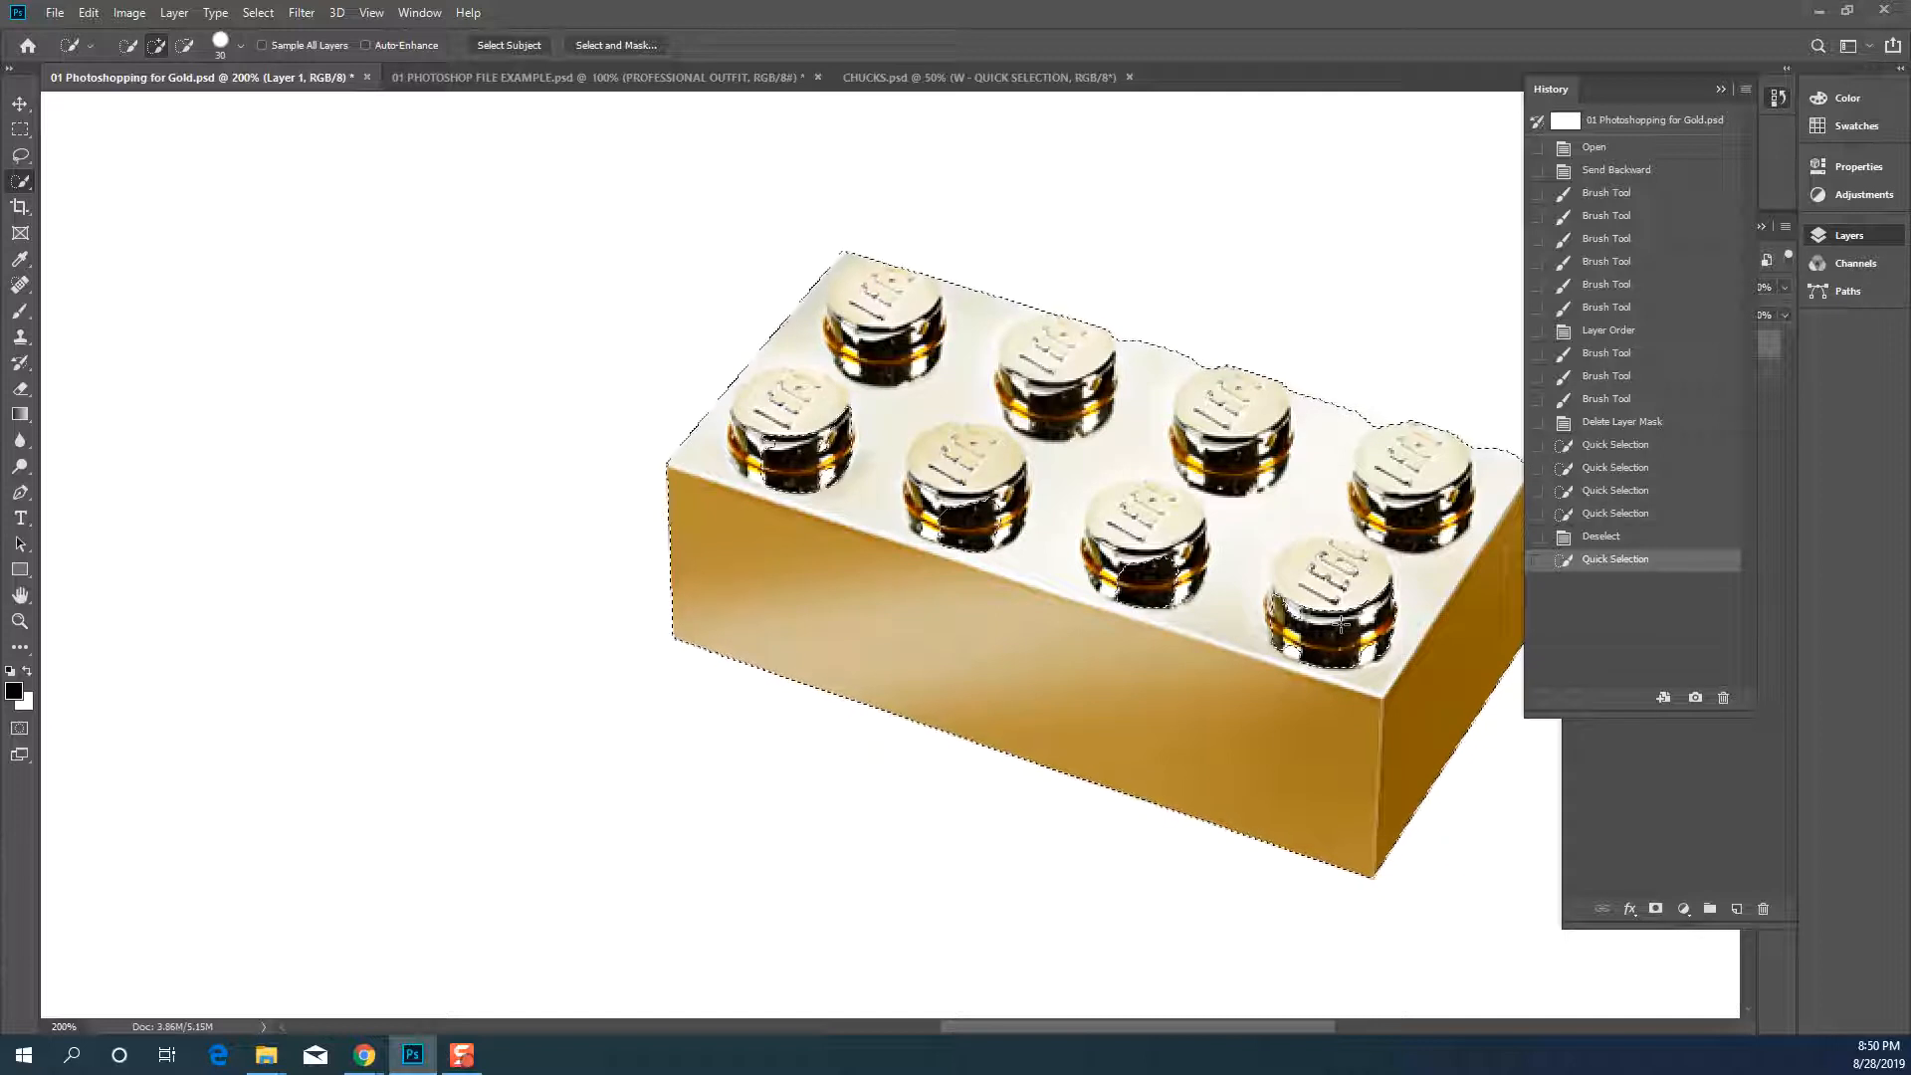
pyautogui.moveTo(1341, 624); pyautogui.dragTo(1329, 615)
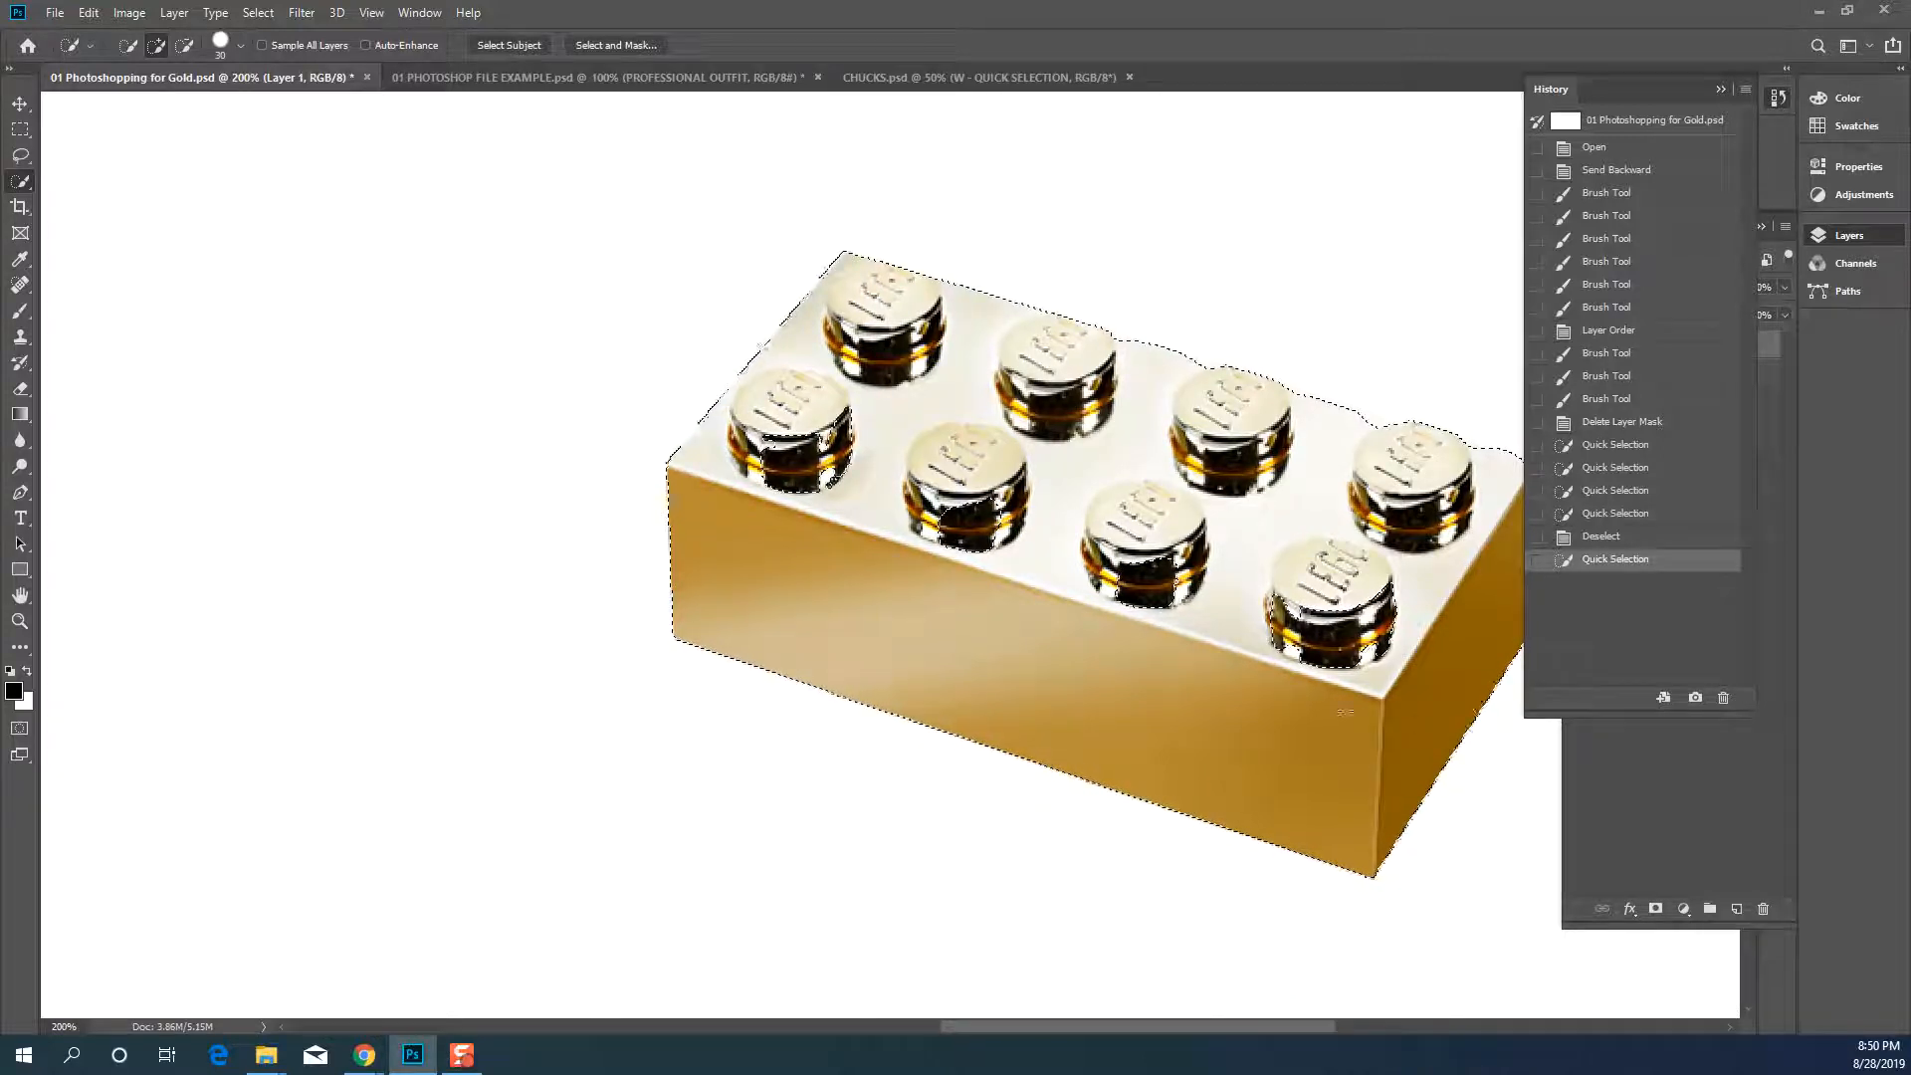
pyautogui.moveTo(818, 441); pyautogui.dragTo(875, 497)
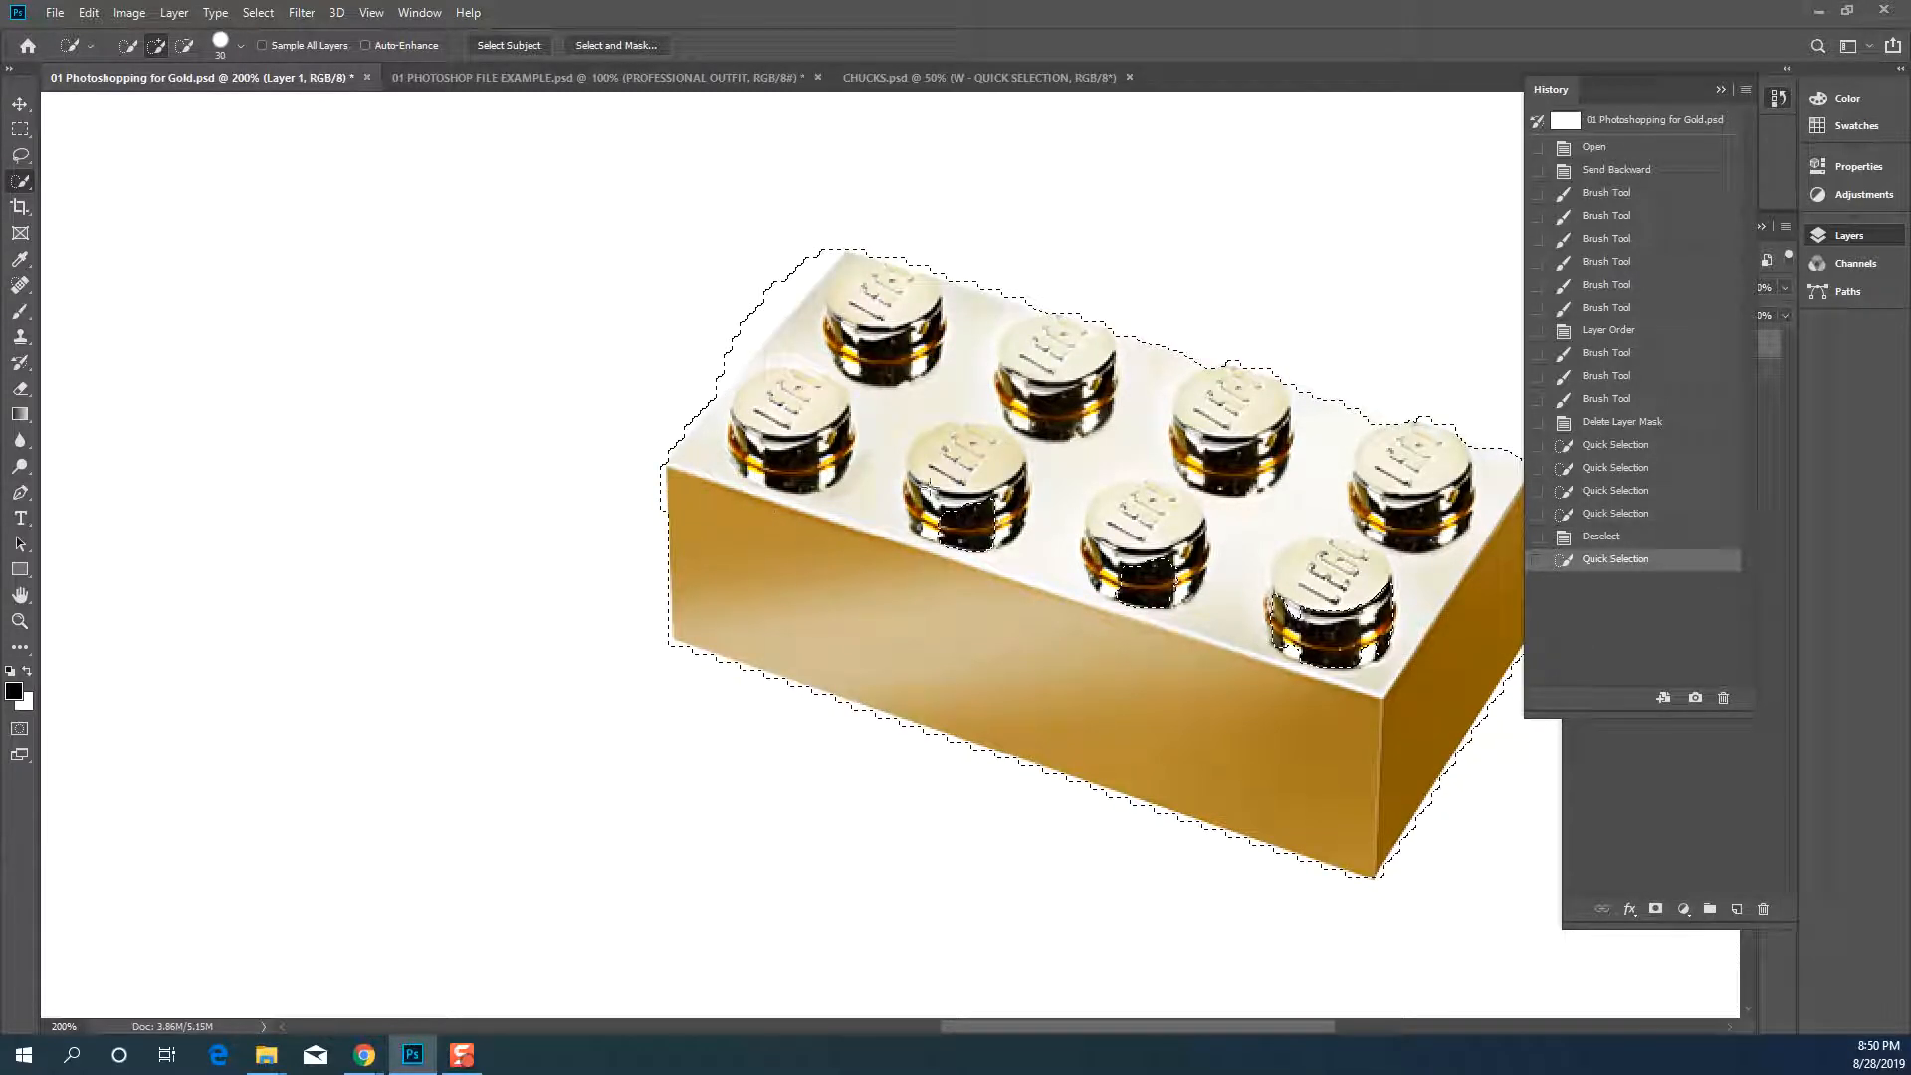
pyautogui.moveTo(1177, 580)
pyautogui.mouseDown()
pyautogui.moveTo(1326, 620)
pyautogui.moveTo(1009, 492)
pyautogui.mouseUp()
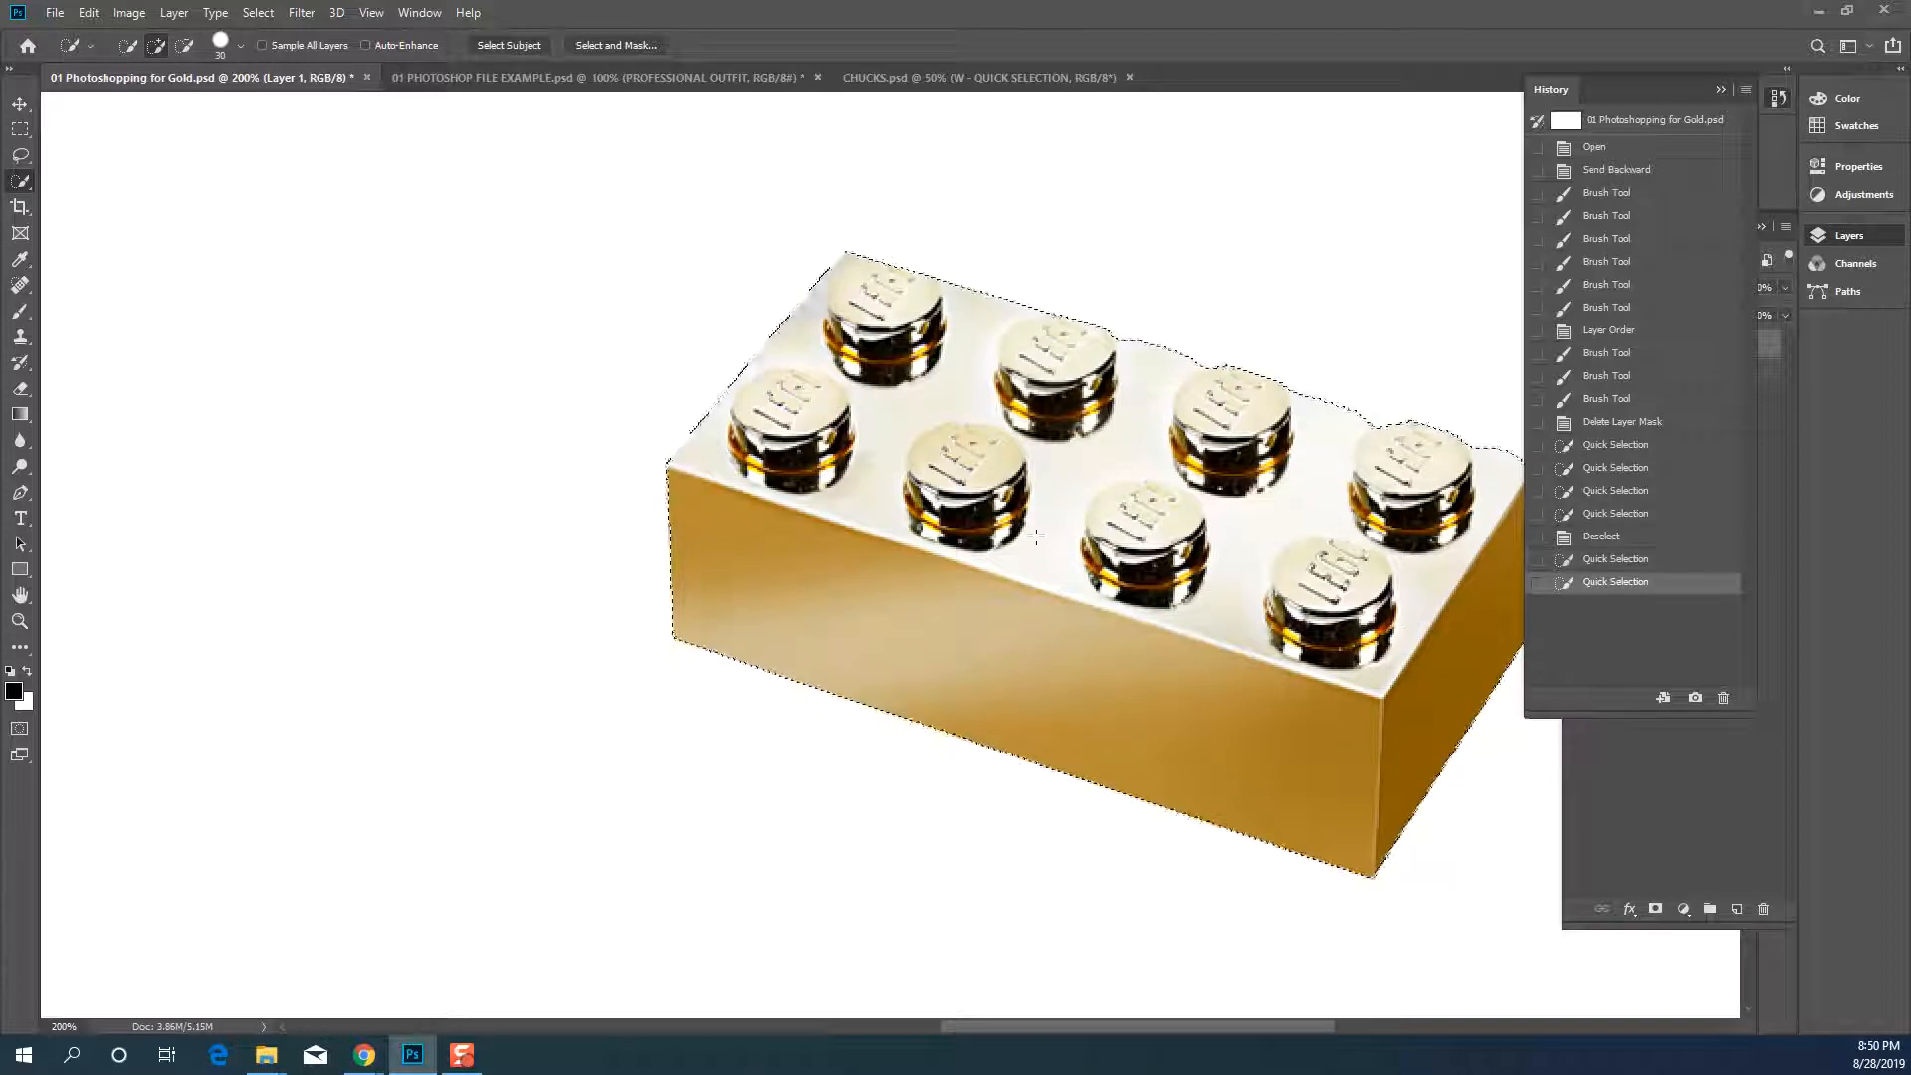
pyautogui.click(980, 488)
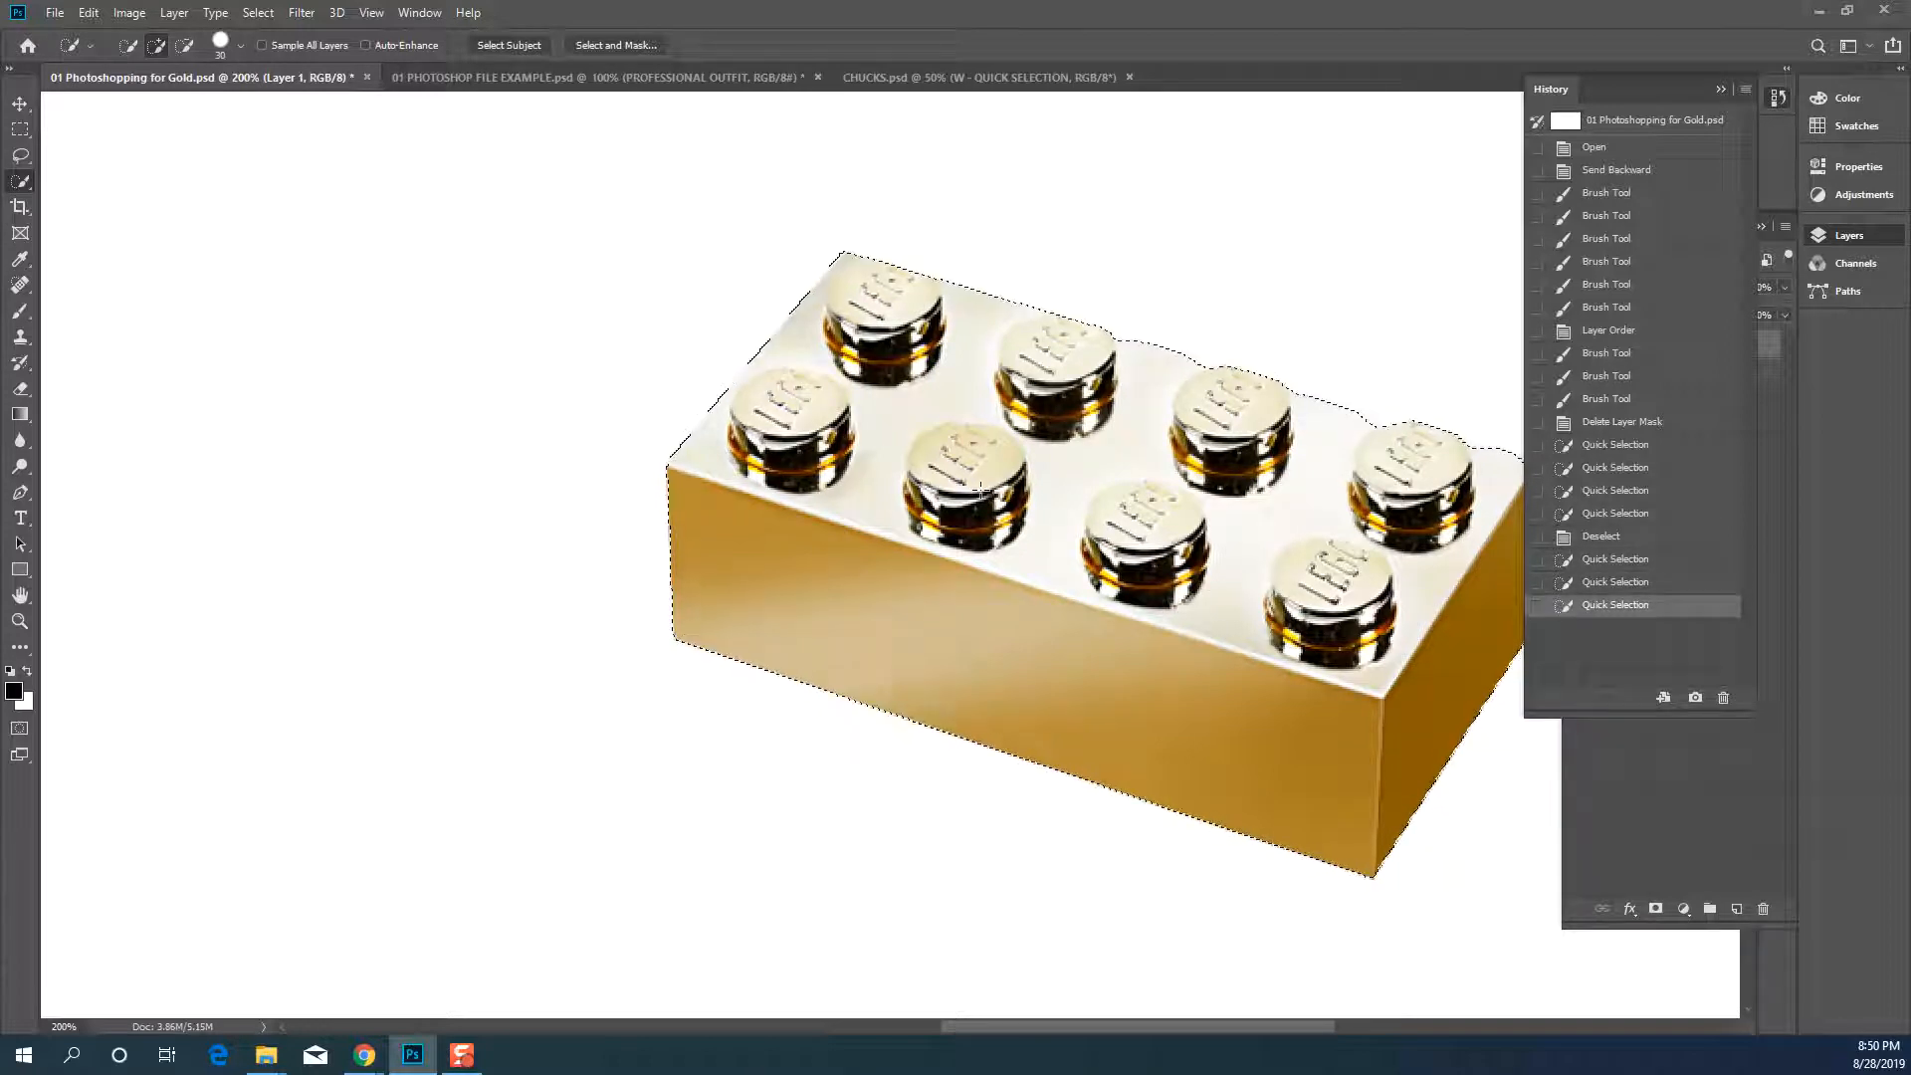
pyautogui.moveTo(980, 489); pyautogui.dragTo(721, 474)
pyautogui.moveTo(916, 472); pyautogui.dragTo(1095, 538)
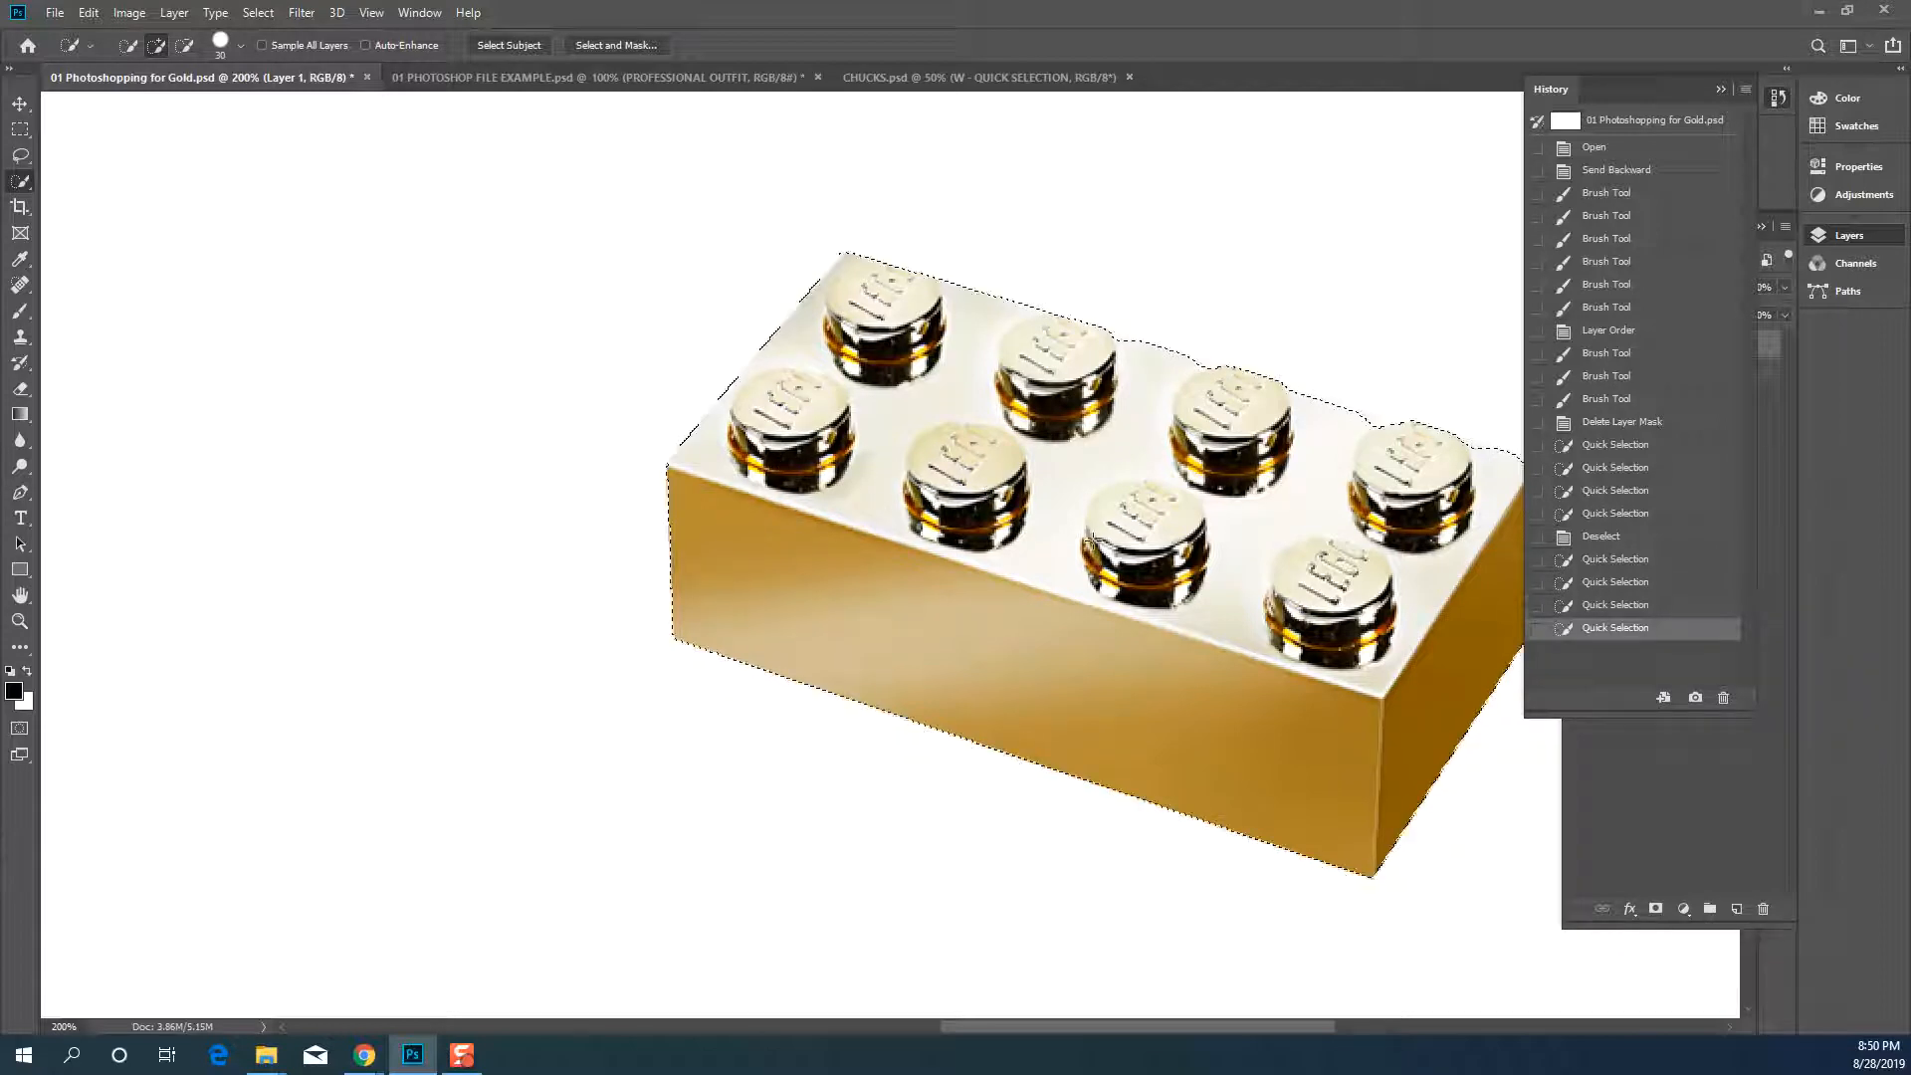
pyautogui.hotkey('ctrl', 'd')
# Quick-select the entire large gold brick including its upper edge and studs, and collapse the document's history
pyautogui.moveTo(1025, 1025); pyautogui.dragTo(1091, 1025)
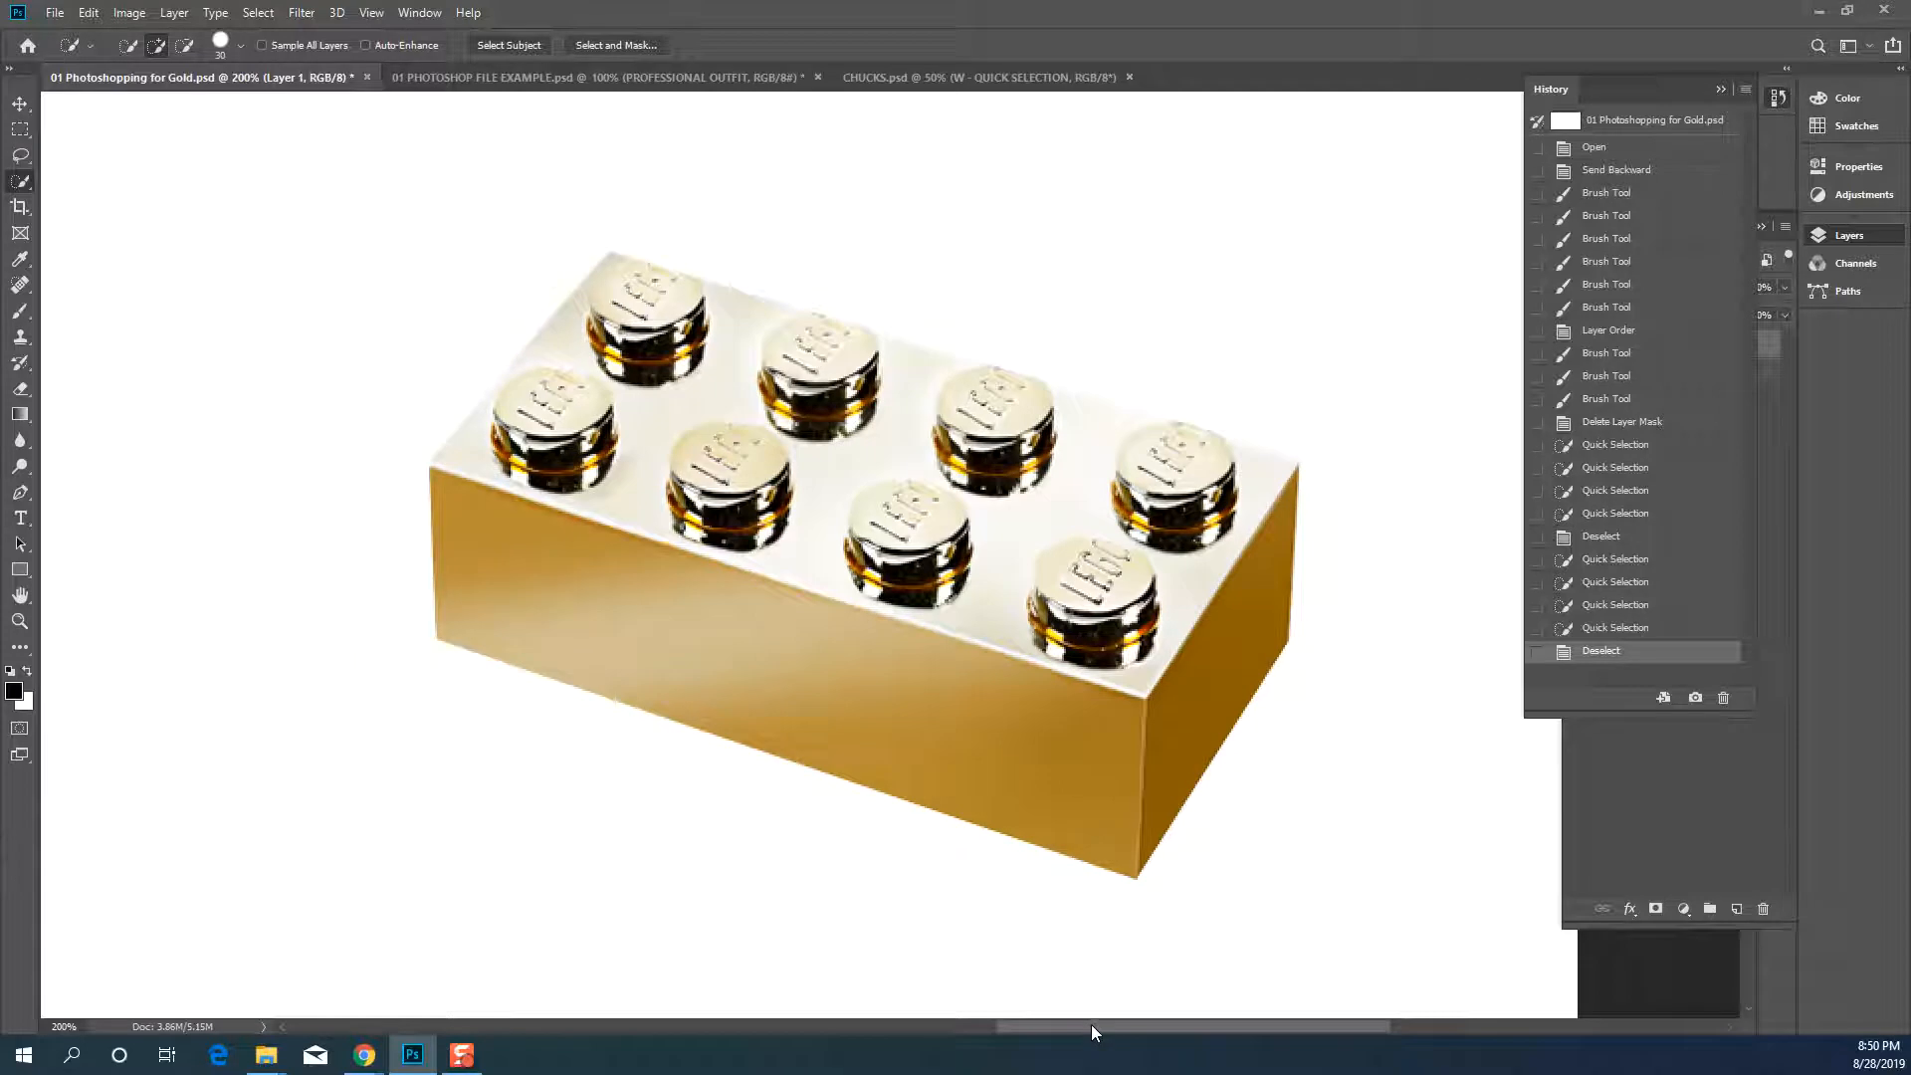
pyautogui.moveTo(1197, 688)
pyautogui.mouseDown()
pyautogui.moveTo(913, 439)
pyautogui.moveTo(762, 408)
pyautogui.moveTo(597, 338)
pyautogui.moveTo(852, 404)
pyautogui.moveTo(964, 732)
pyautogui.moveTo(931, 683)
pyautogui.mouseUp()
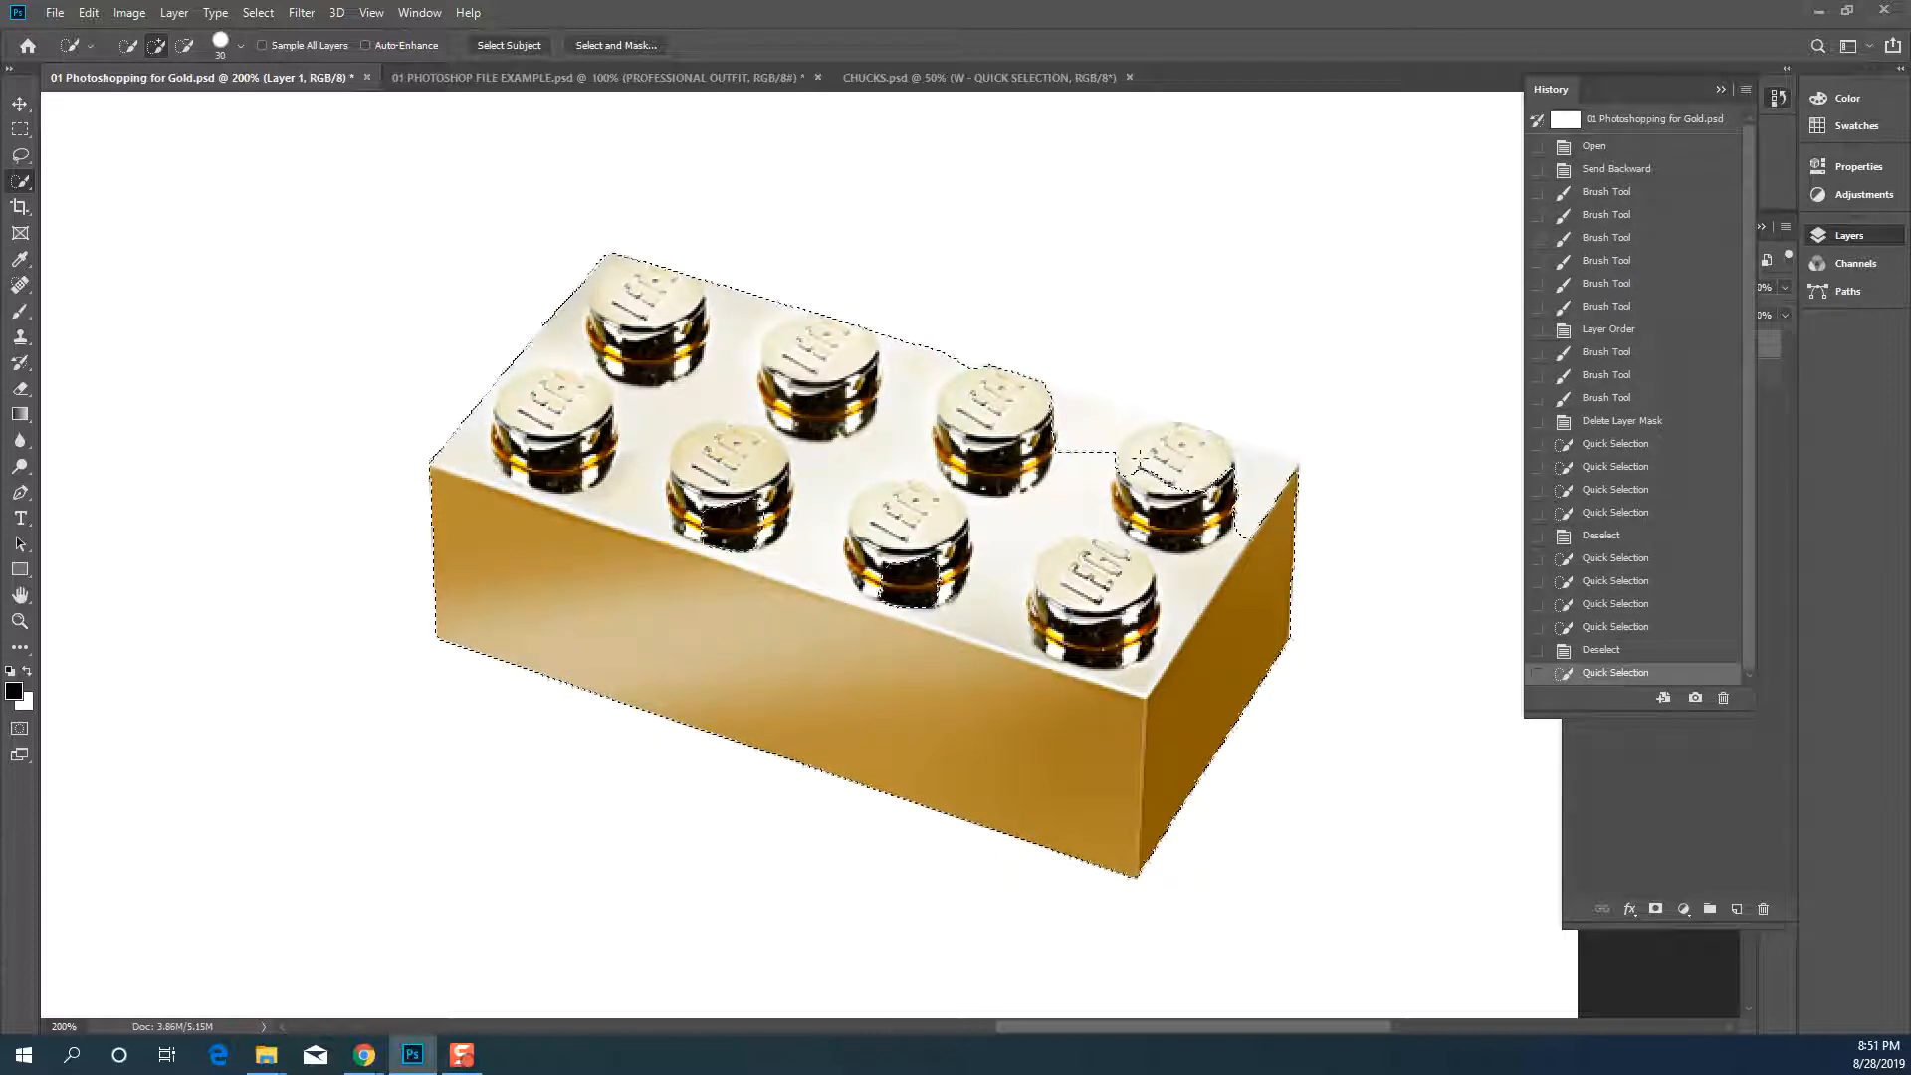
pyautogui.moveTo(1101, 443); pyautogui.dragTo(1095, 439)
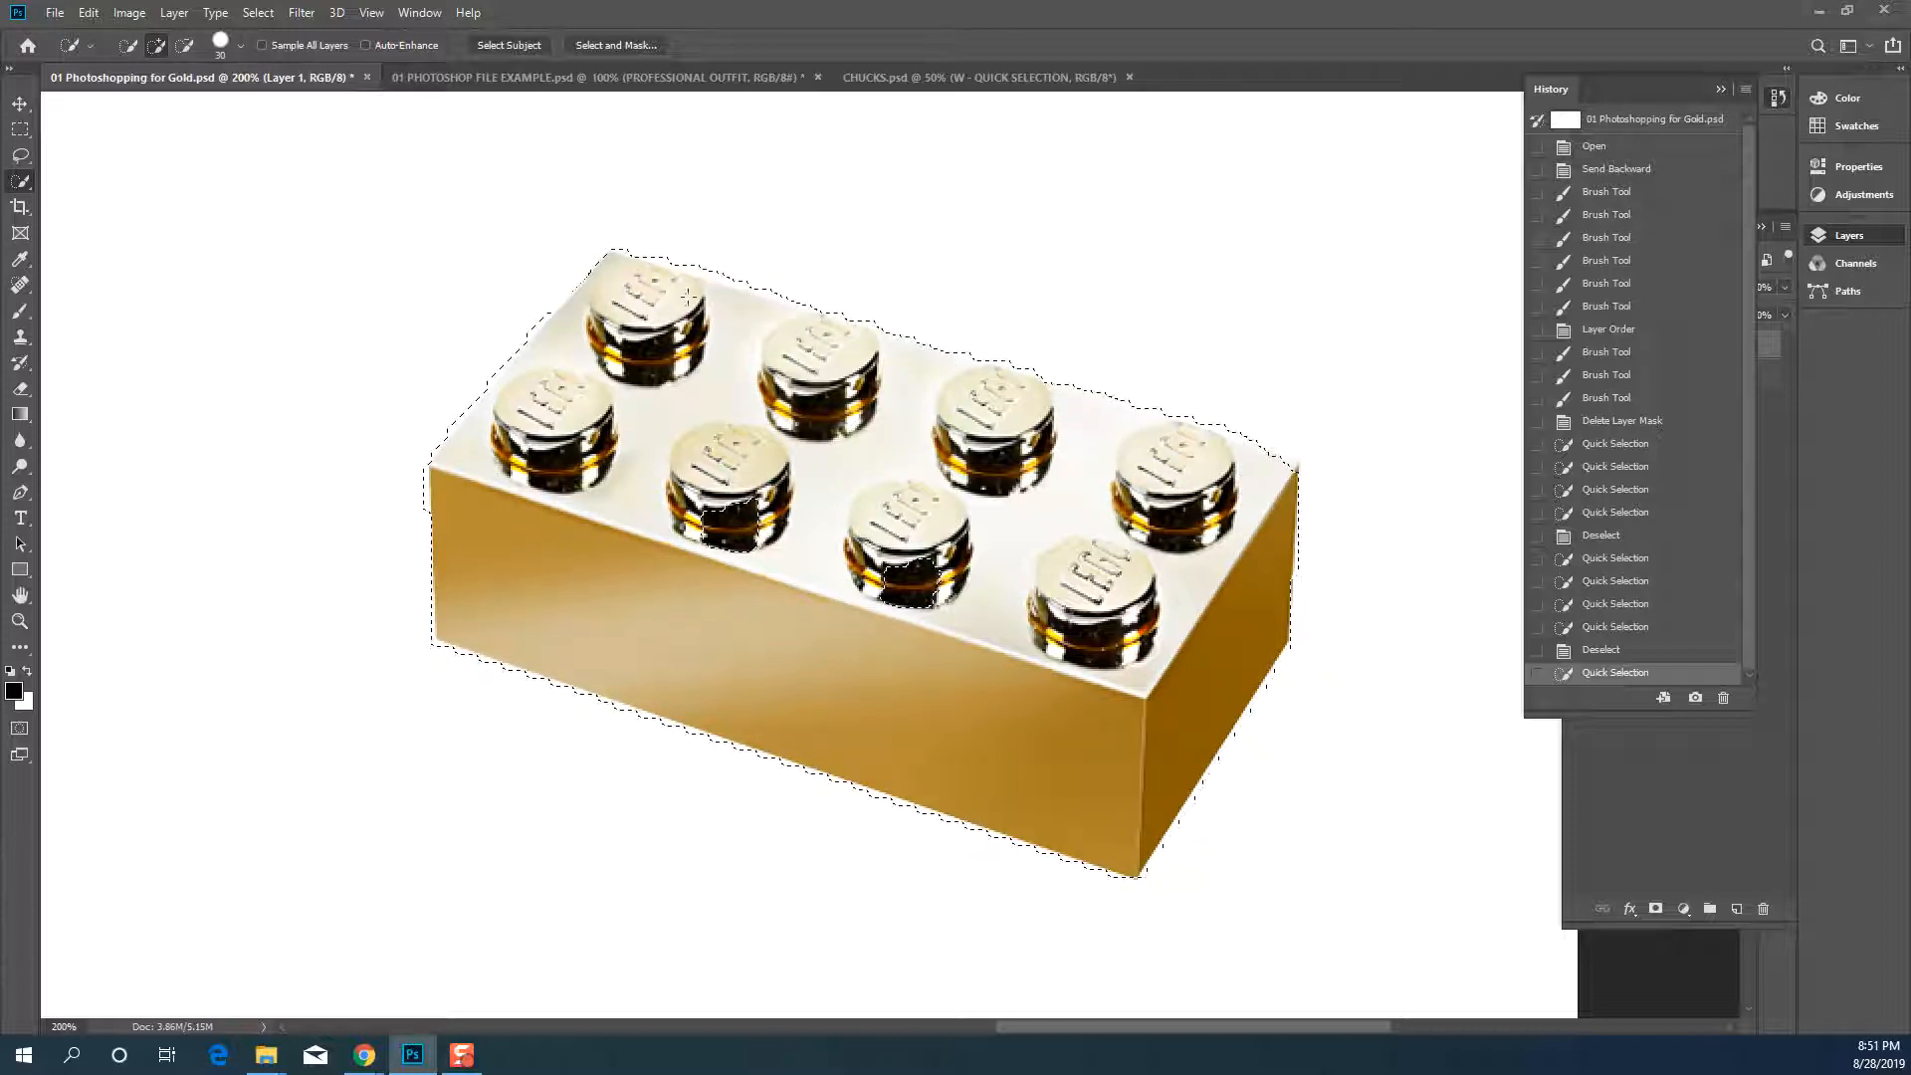
pyautogui.moveTo(690, 295); pyautogui.dragTo(716, 443)
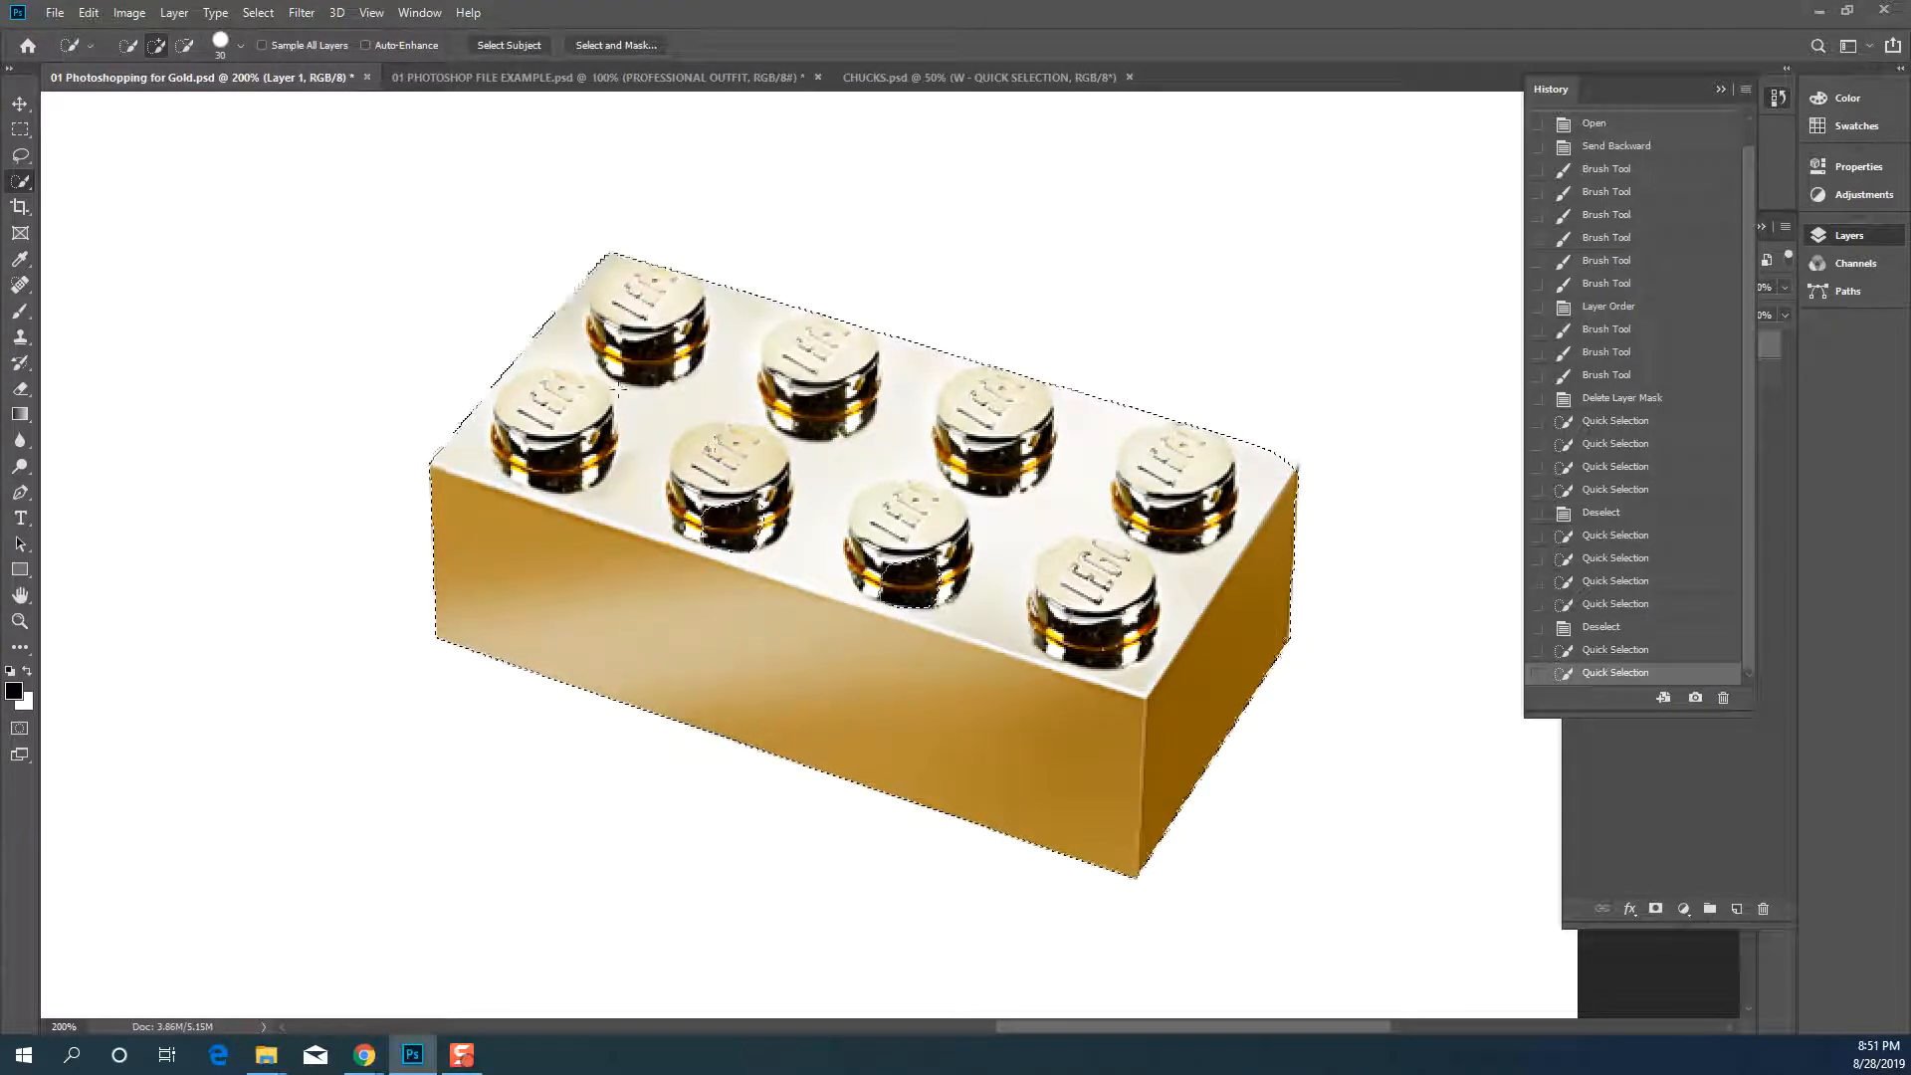
pyautogui.click(1721, 90)
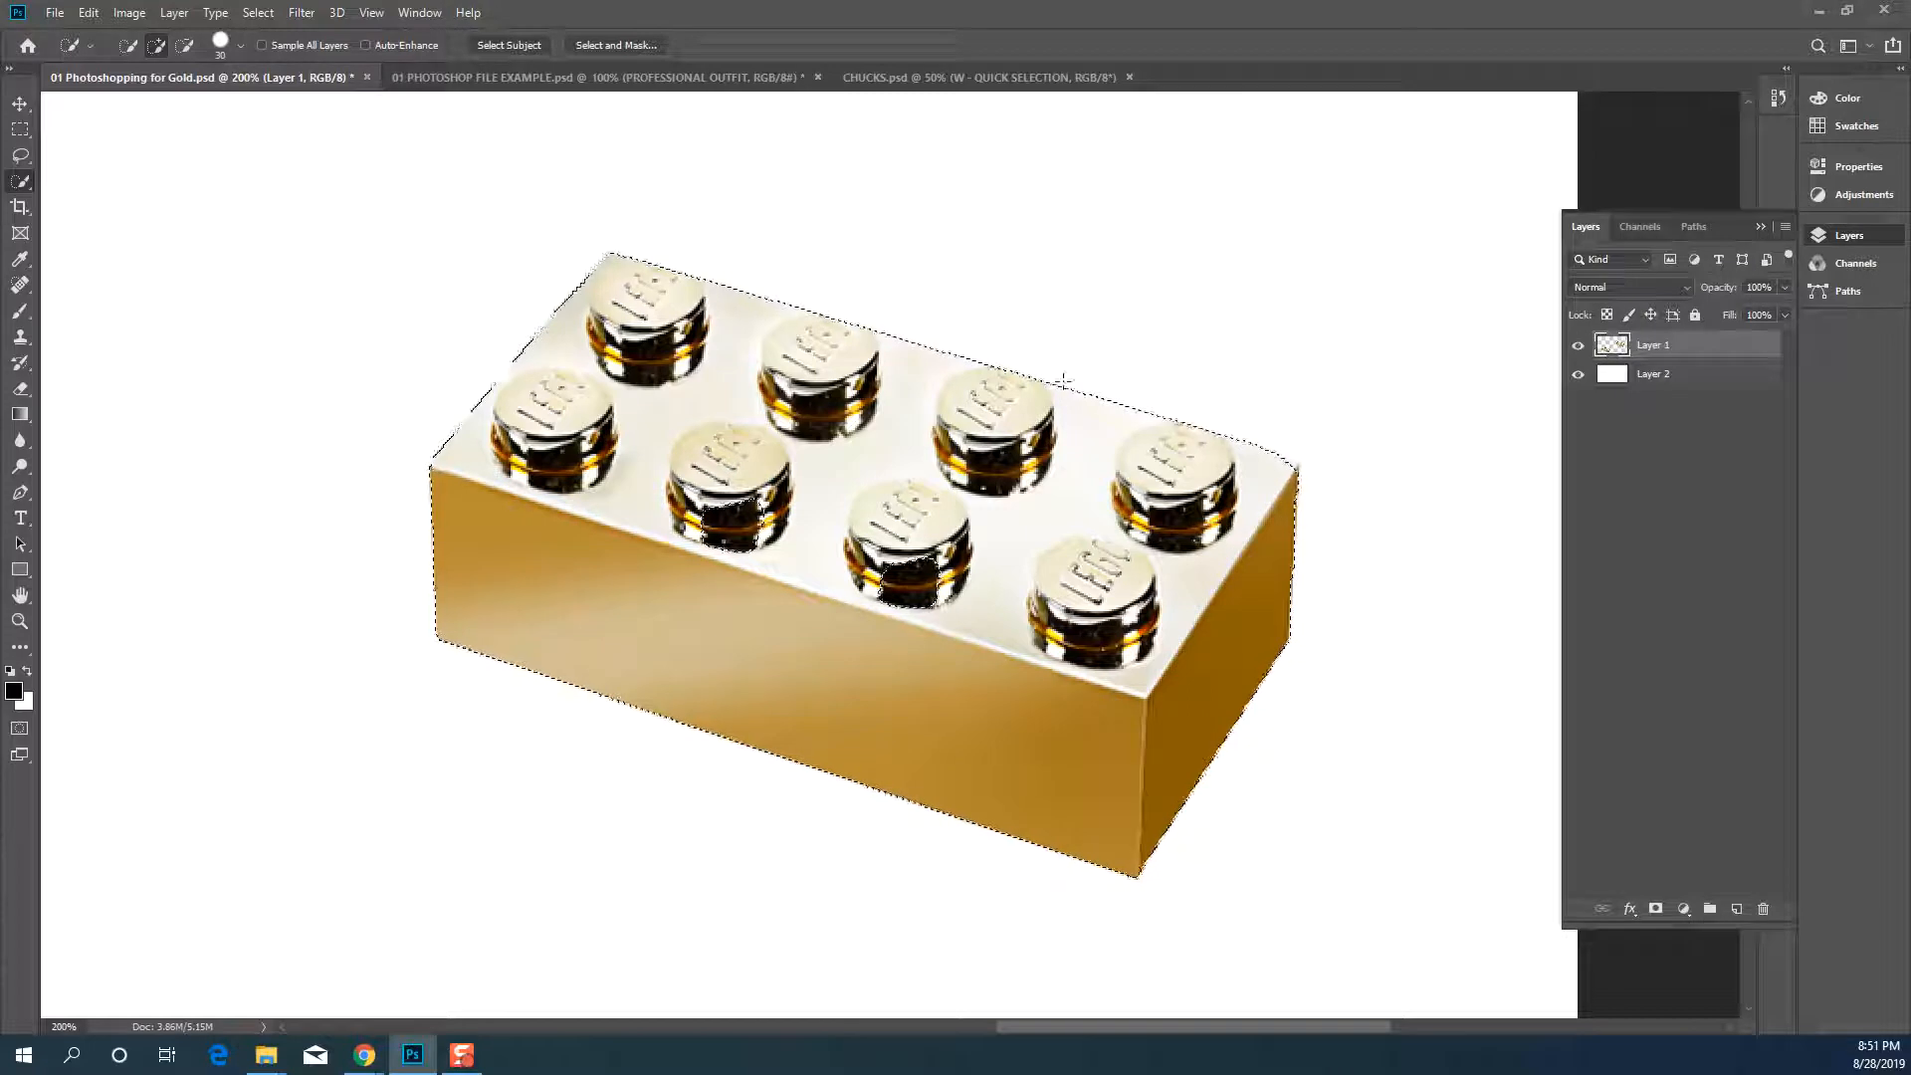
# Mask Layer 1 with the active gold brick selection so only that brick shows
pyautogui.hotkey('ctrl', '1')
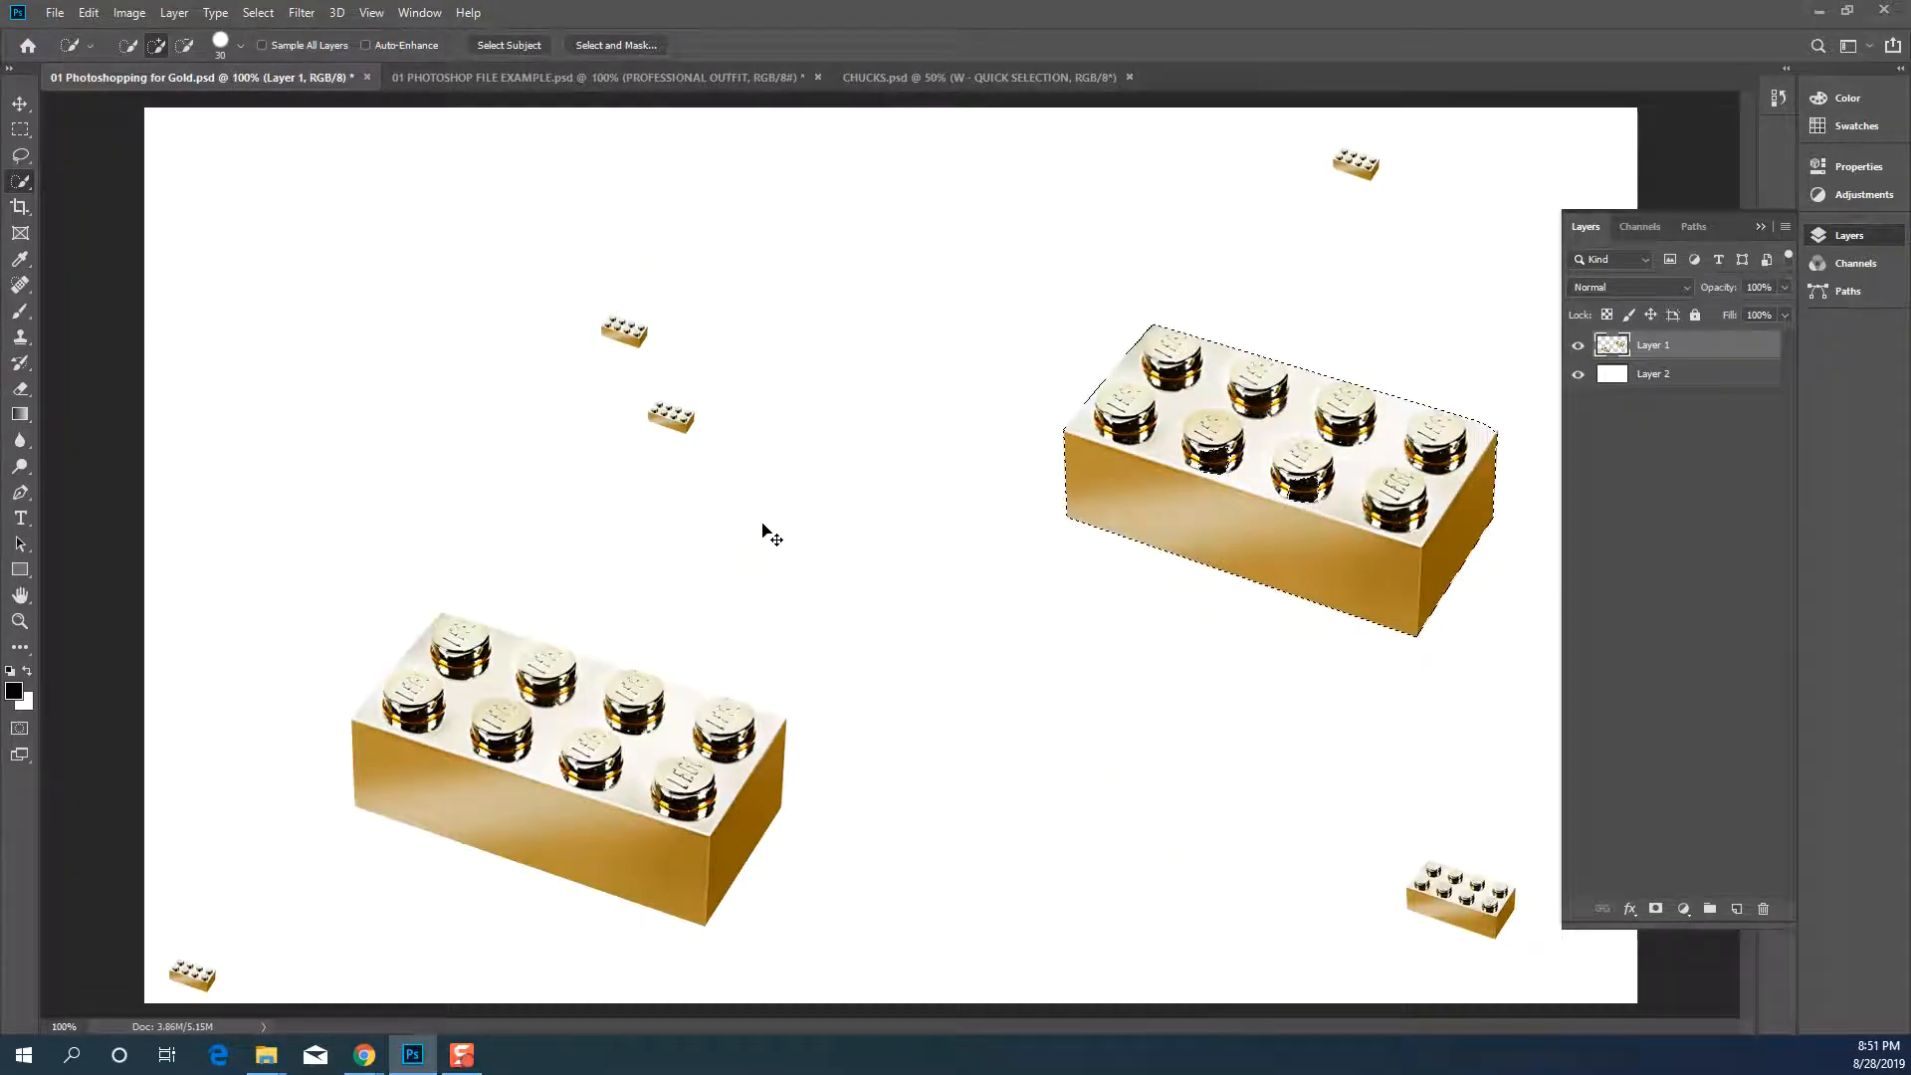
pyautogui.click(1657, 912)
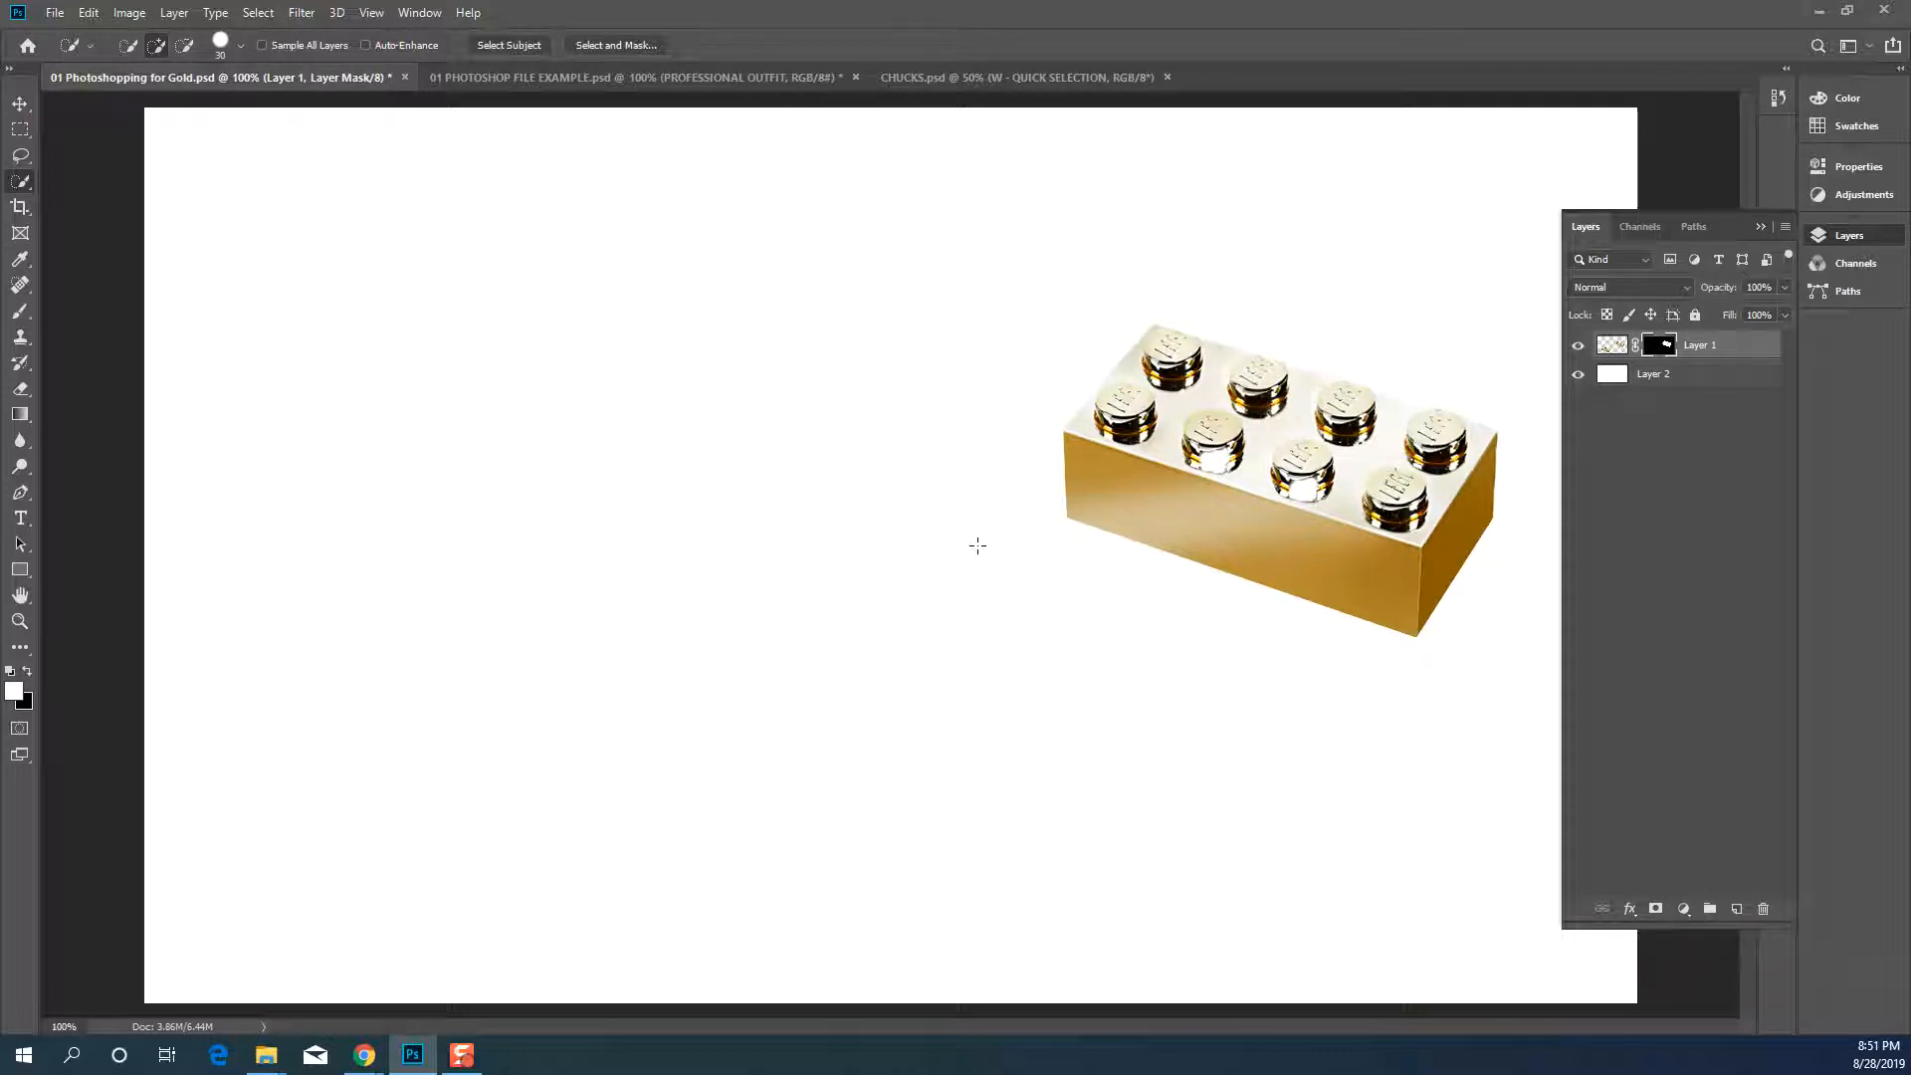
pyautogui.hotkey('ctrl', 'z')
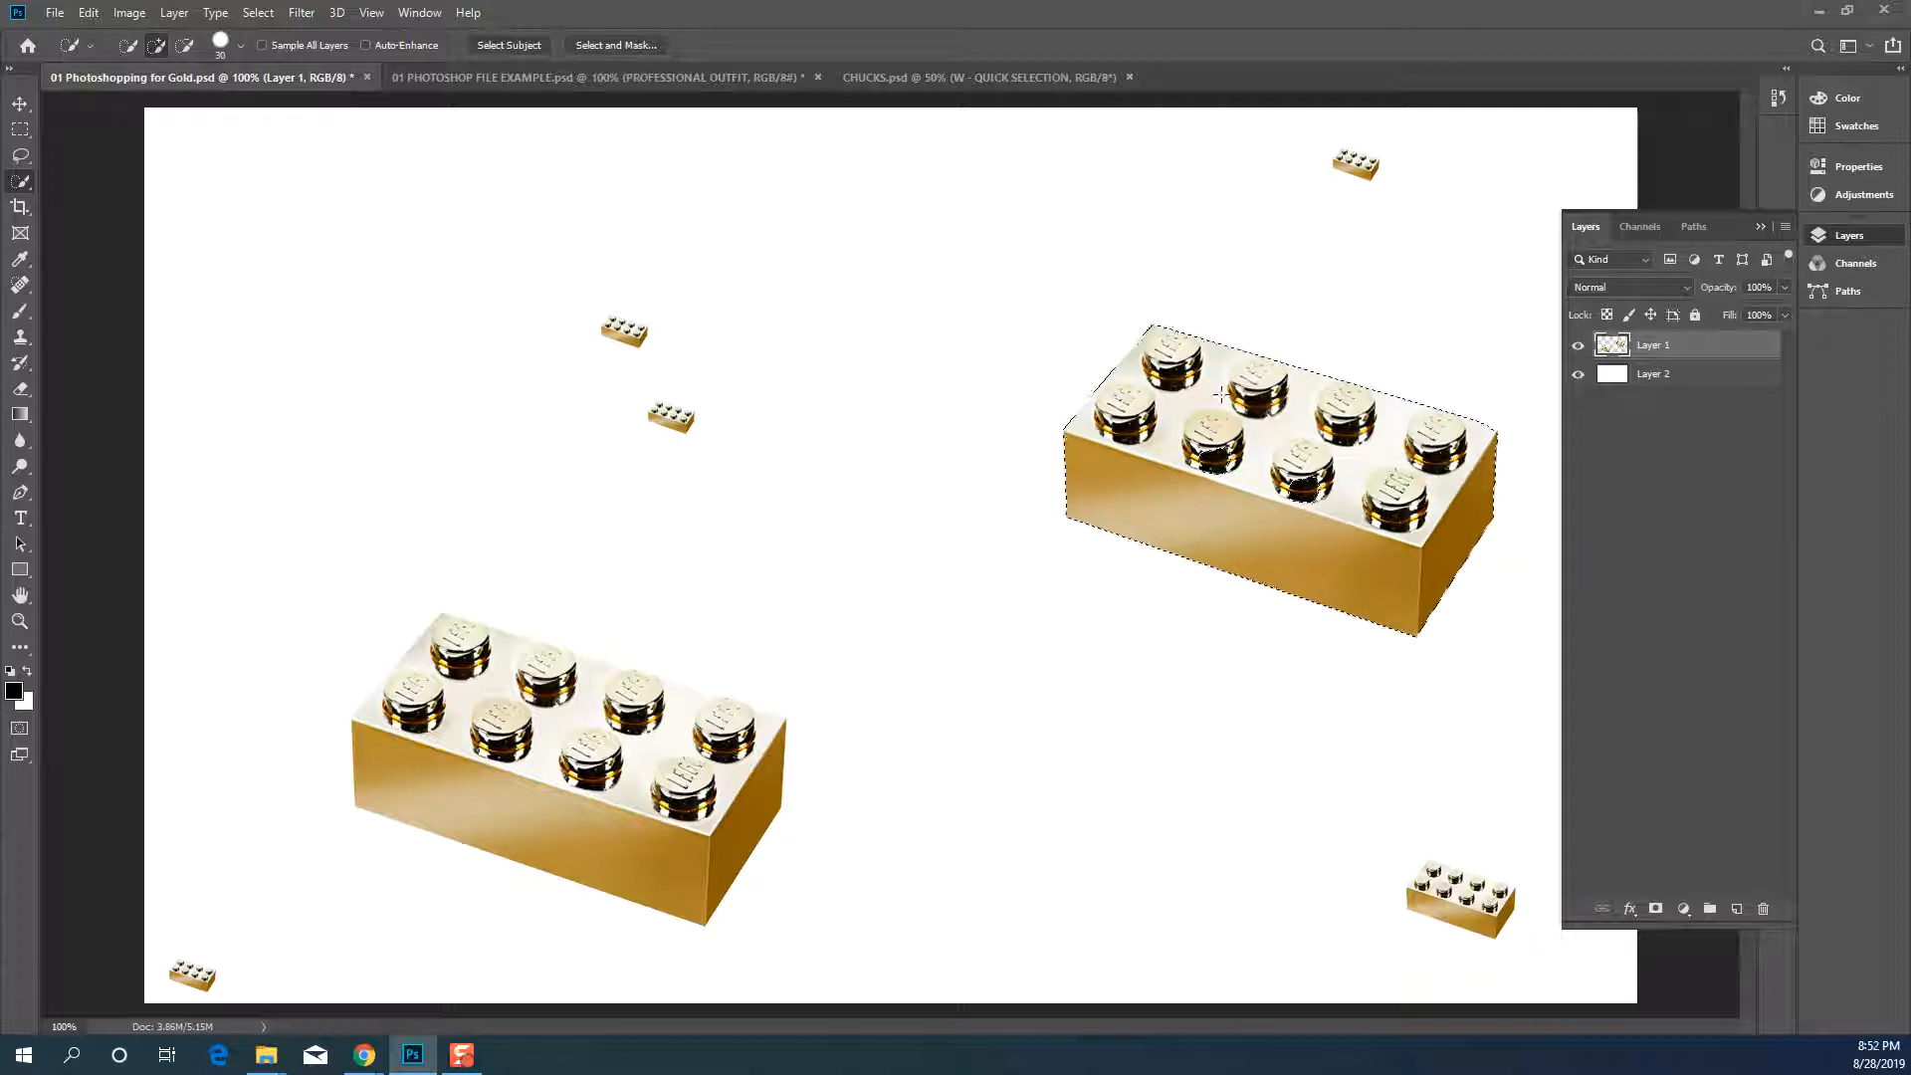
pyautogui.click(1653, 910)
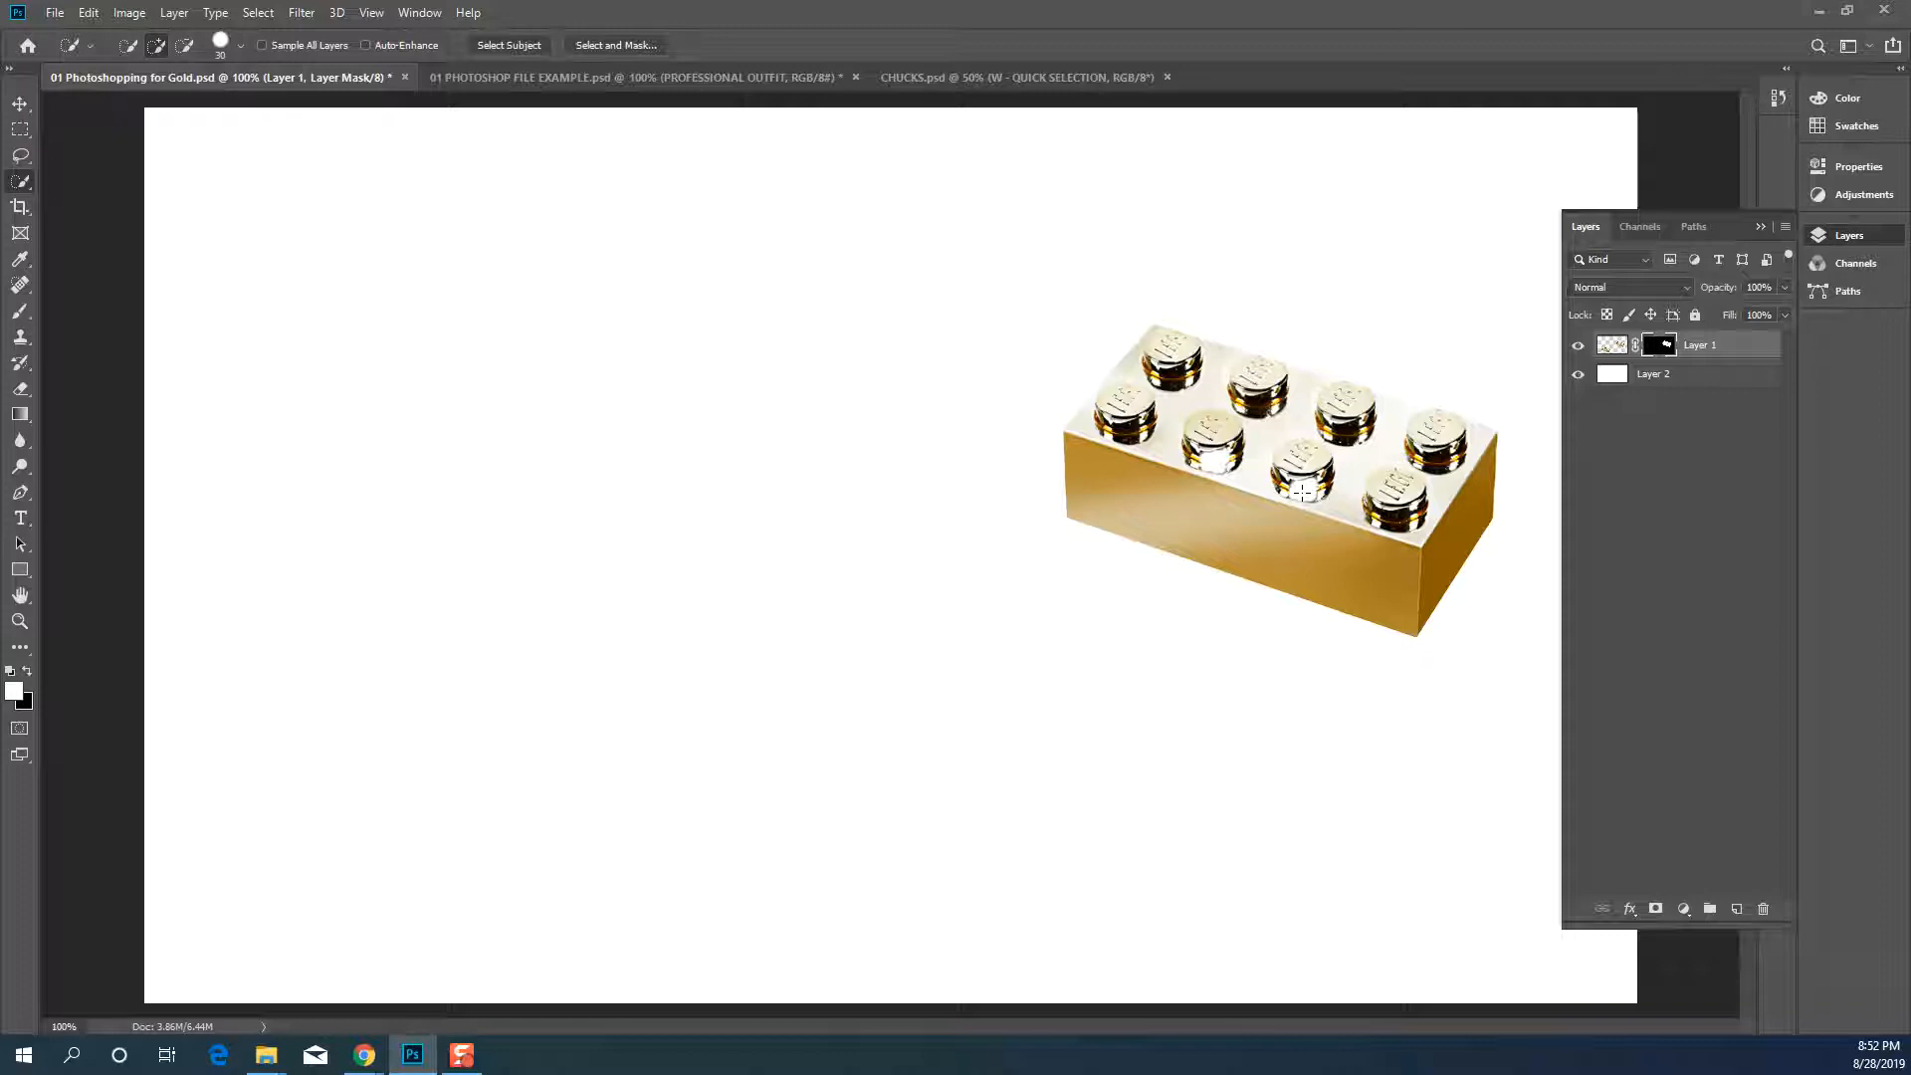
# Display the mask as a red overlay and brush white over the two masked-out holes in the brick's front studs
pyautogui.press('x')
pyautogui.press('\\')
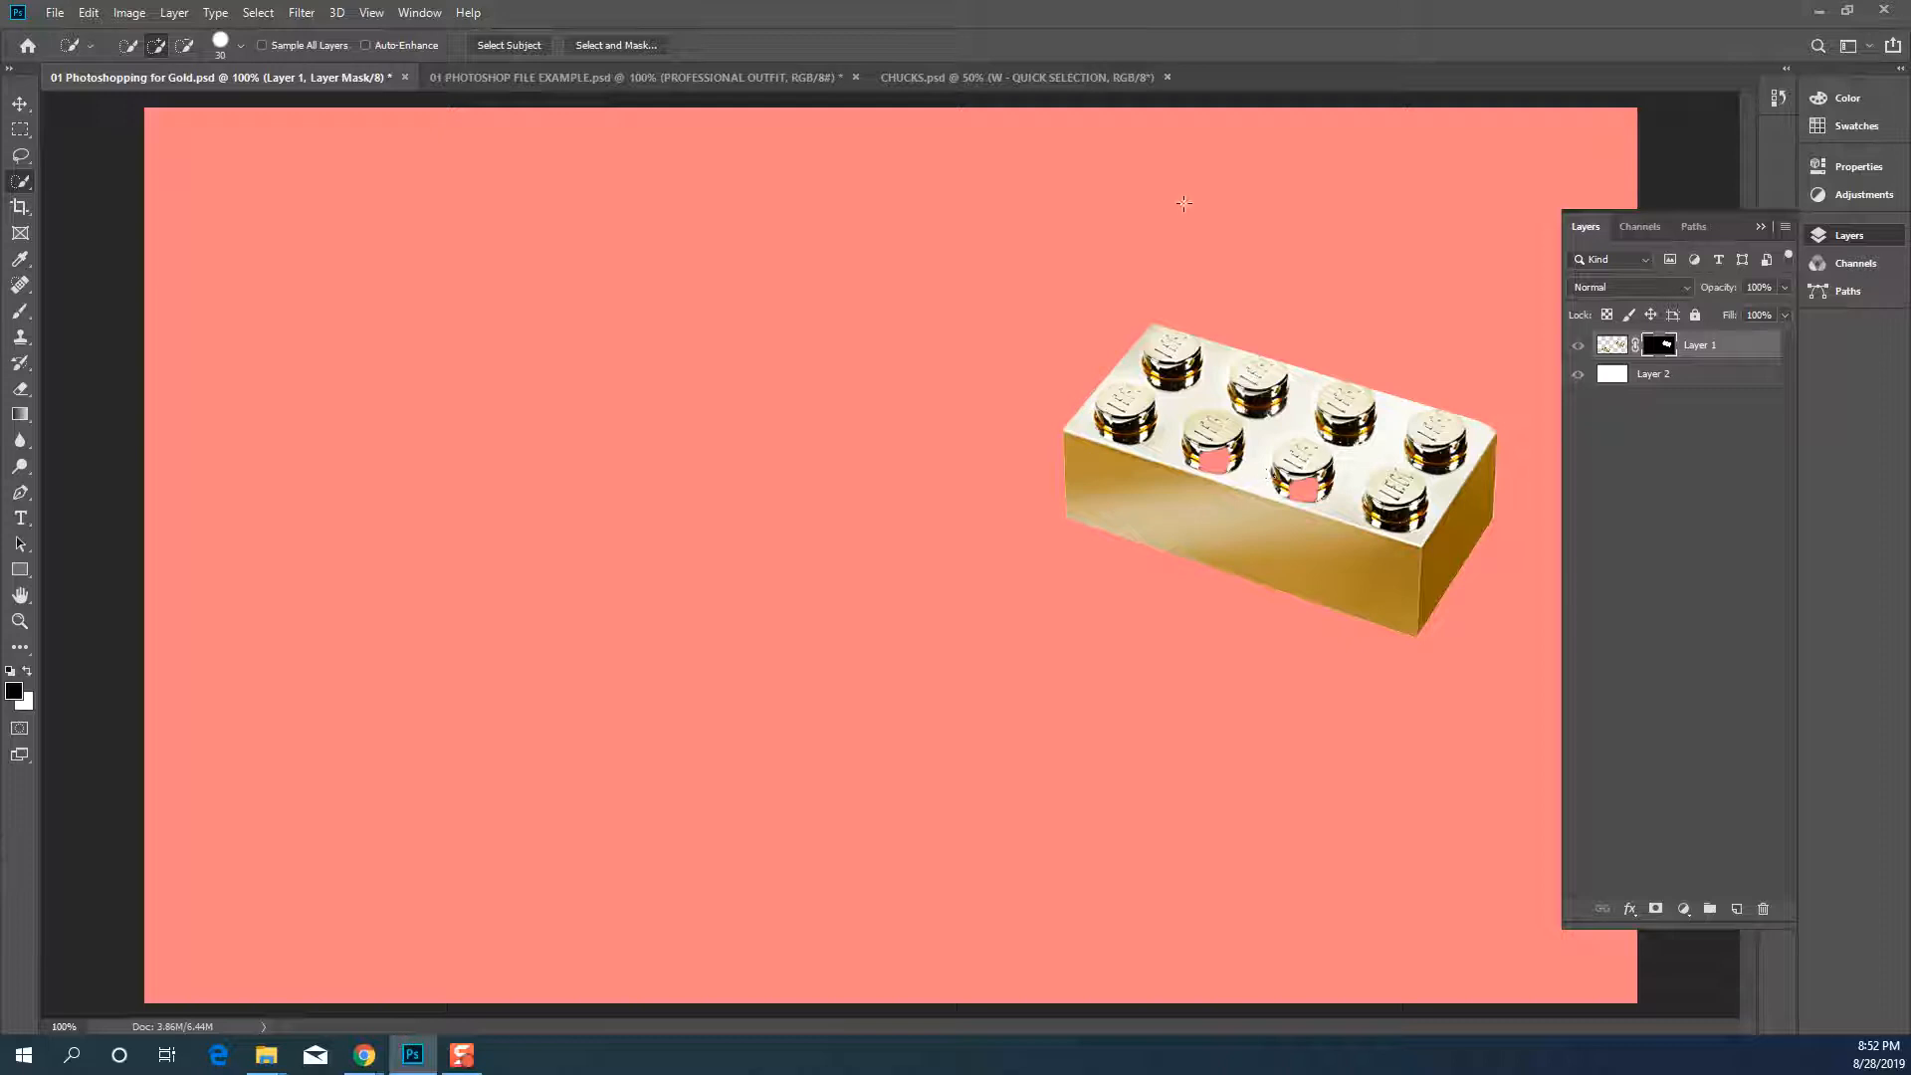
pyautogui.press('b')
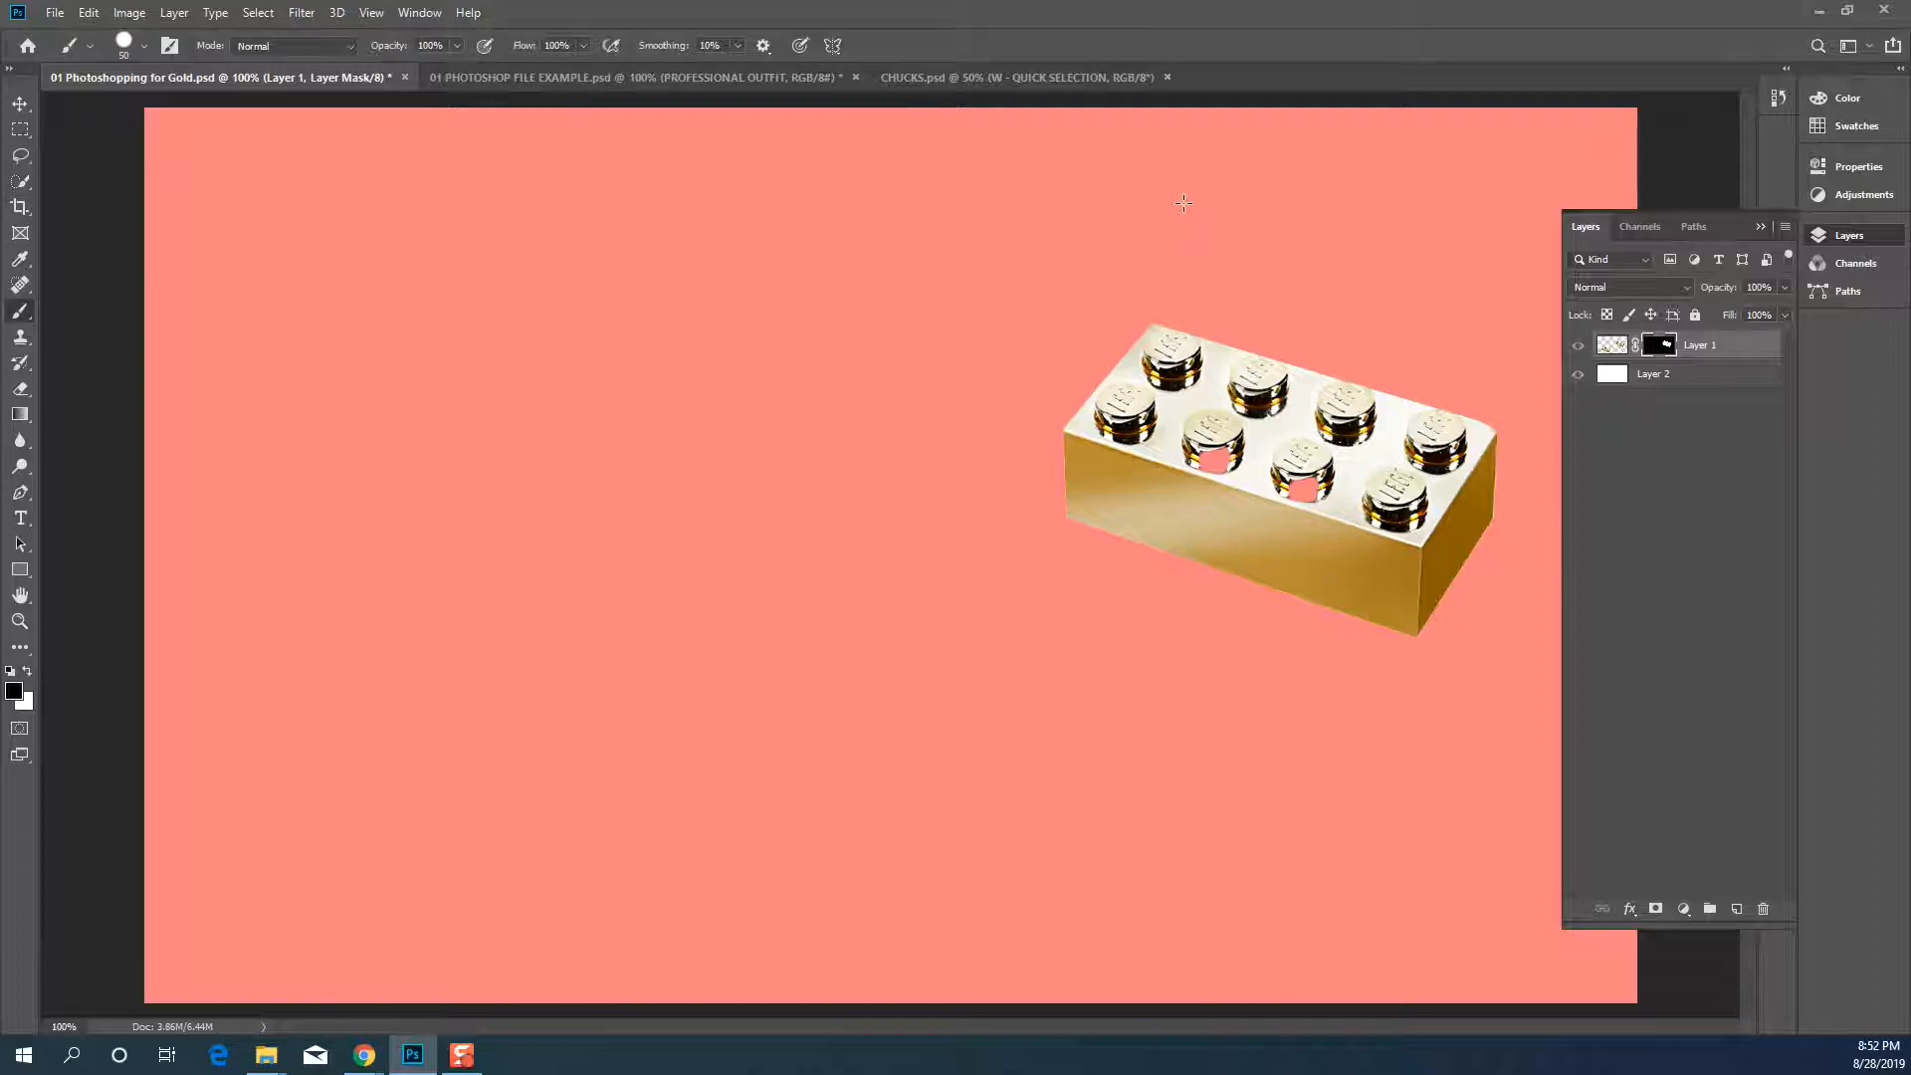
pyautogui.press('x')
pyautogui.click(1212, 460)
pyautogui.click(1302, 488)
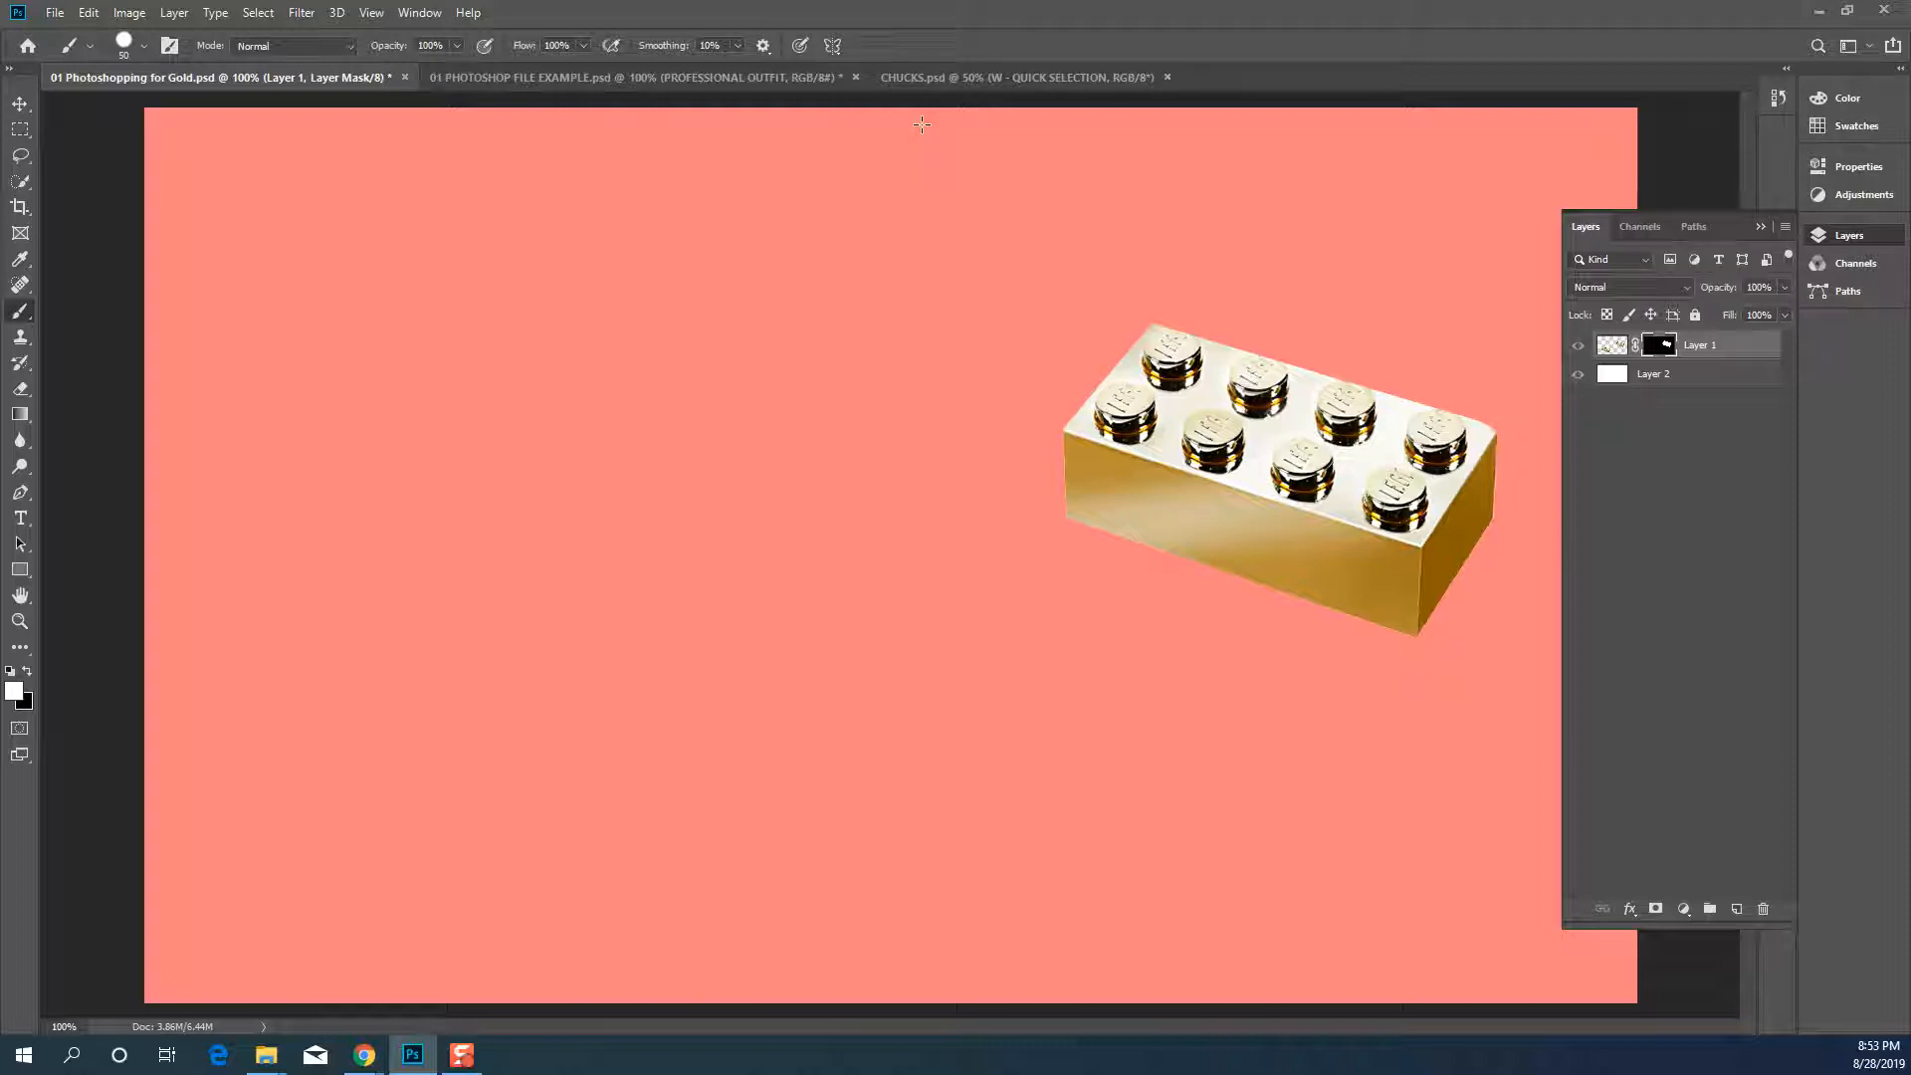
# Switch to the CHUCKS.psd document and hide every layer except W - QUICK SELECTION
pyautogui.click(976, 79)
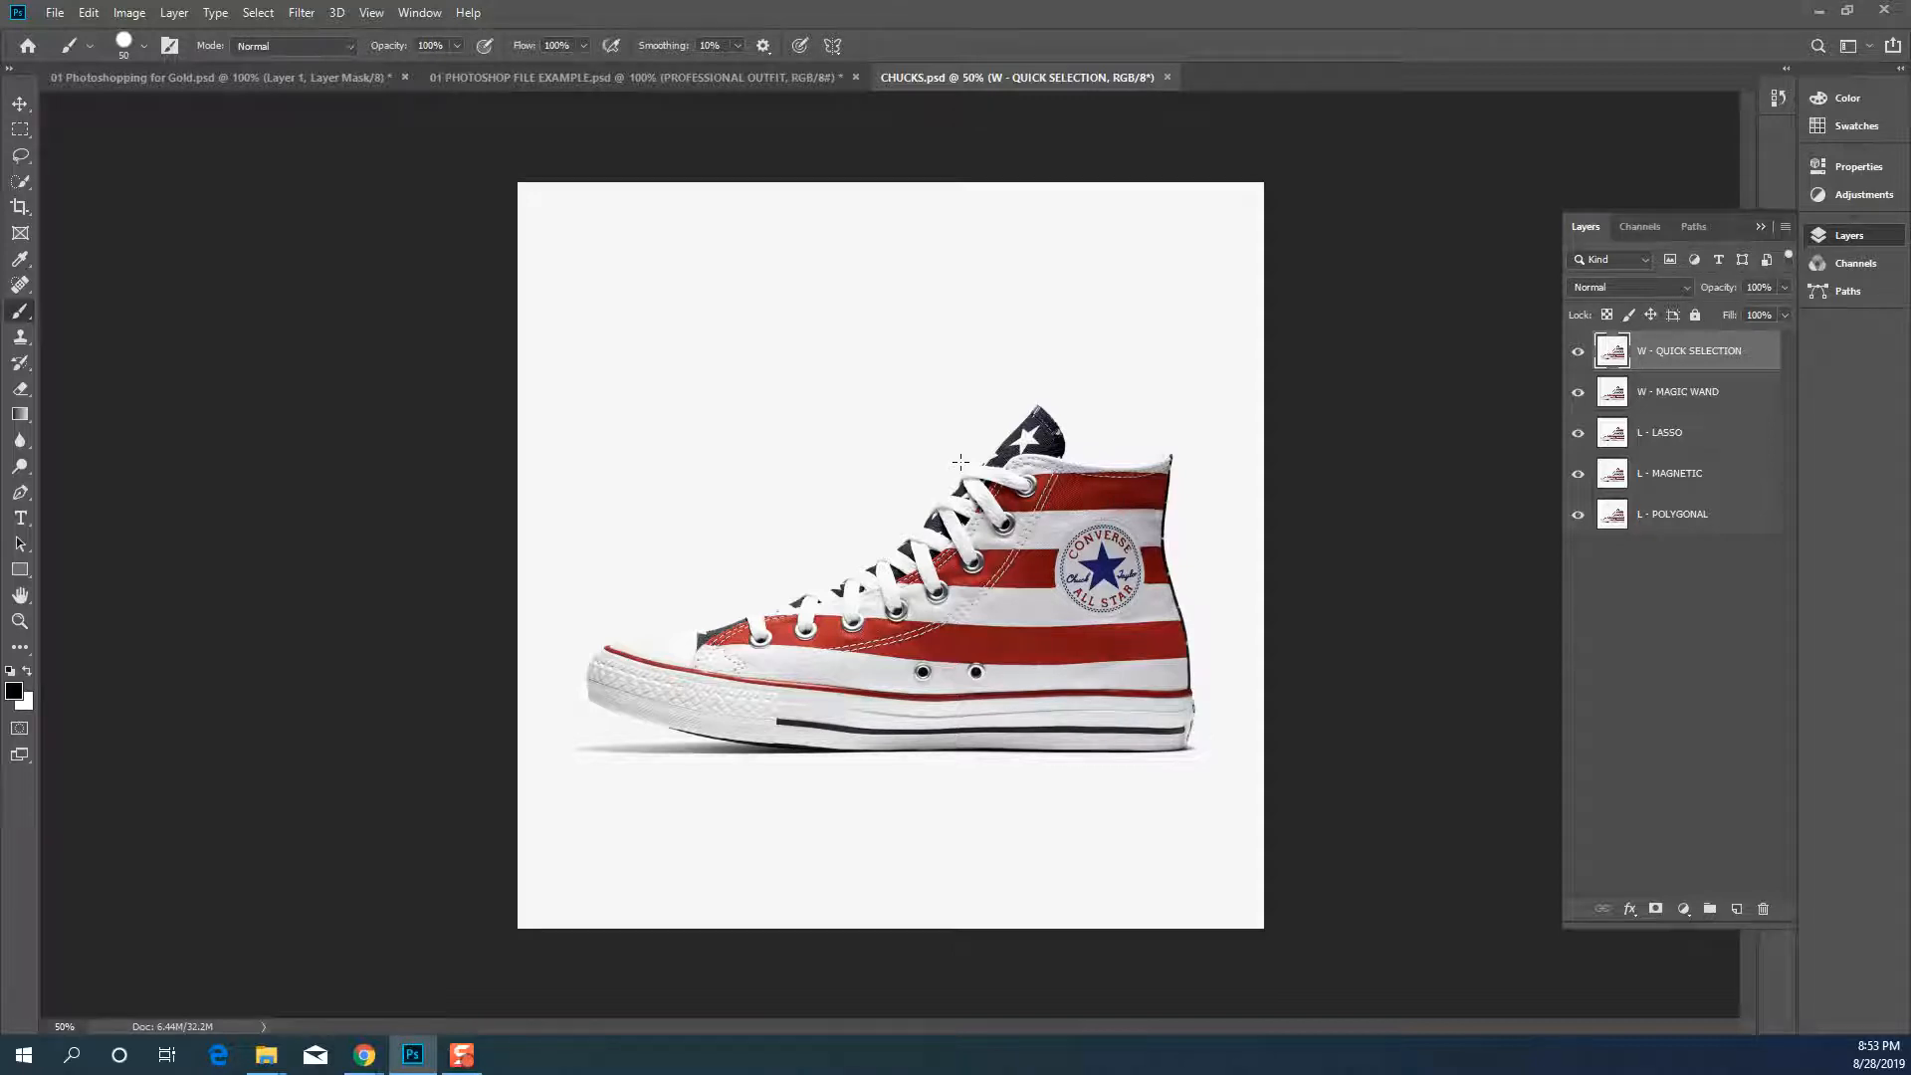
pyautogui.hotkey('ctrl', '1')
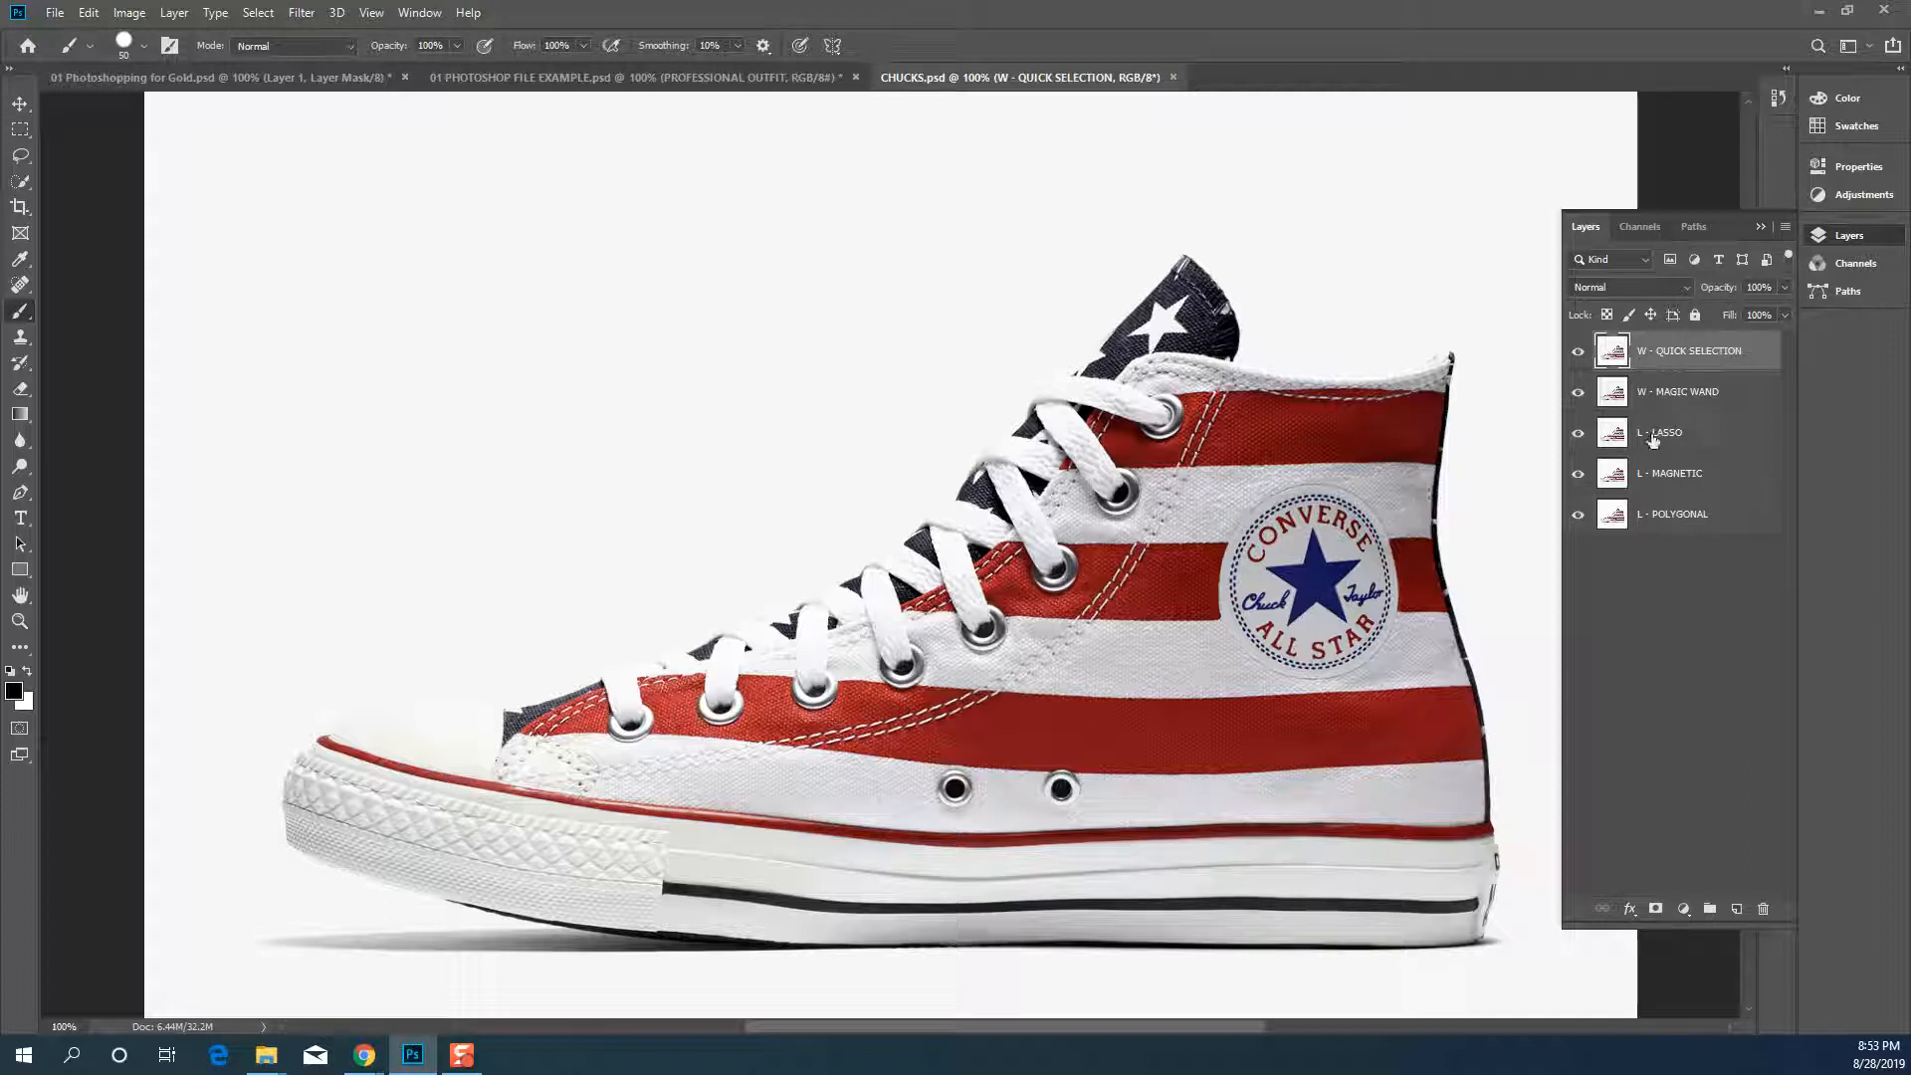
pyautogui.click(1578, 514)
pyautogui.click(1577, 474)
pyautogui.click(1577, 433)
pyautogui.click(1578, 392)
# Quick-select the entire shoe from laces to sole, and mask the W - QUICK SELECTION layer with the selection
pyautogui.press('w')
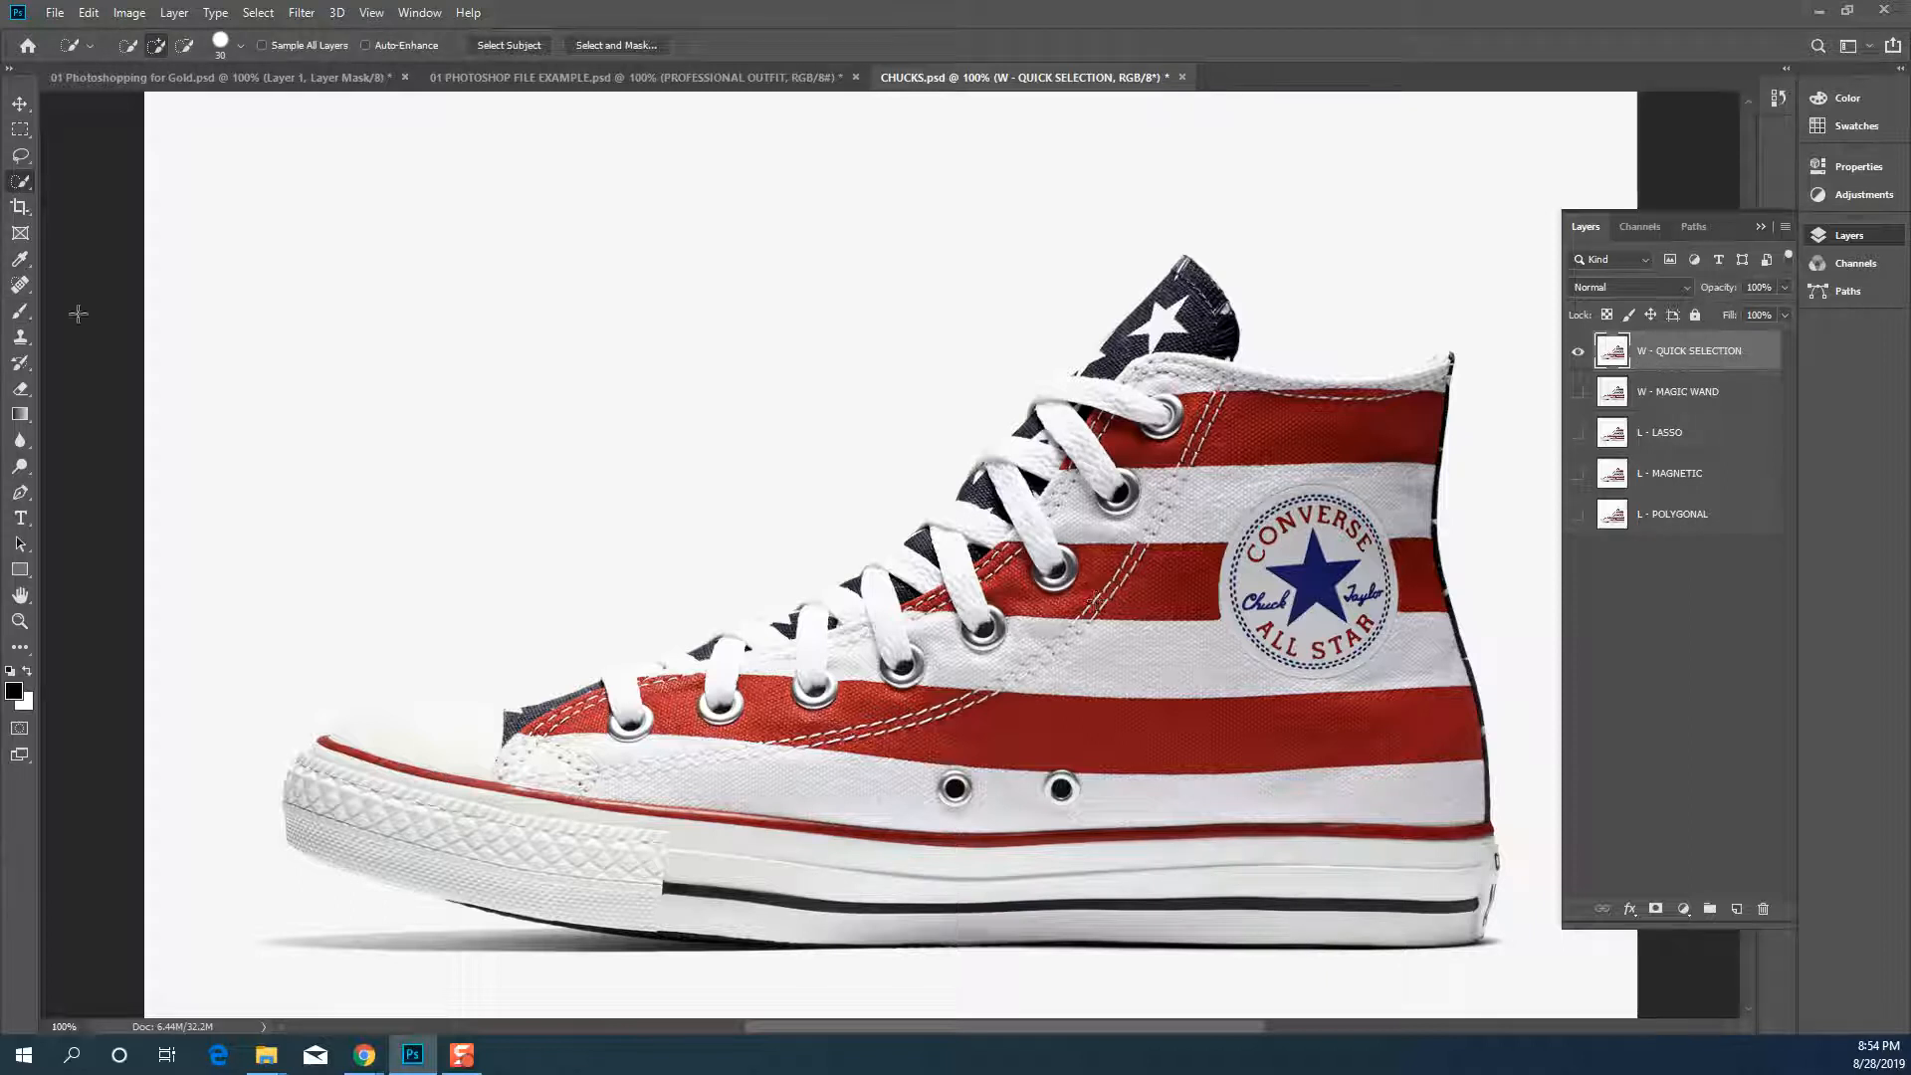
pyautogui.rightClick(23, 186)
pyautogui.click(89, 184)
pyautogui.moveTo(324, 758)
pyautogui.mouseDown()
pyautogui.moveTo(667, 685)
pyautogui.moveTo(980, 569)
pyautogui.moveTo(1000, 493)
pyautogui.moveTo(1050, 478)
pyautogui.moveTo(1036, 462)
pyautogui.mouseUp()
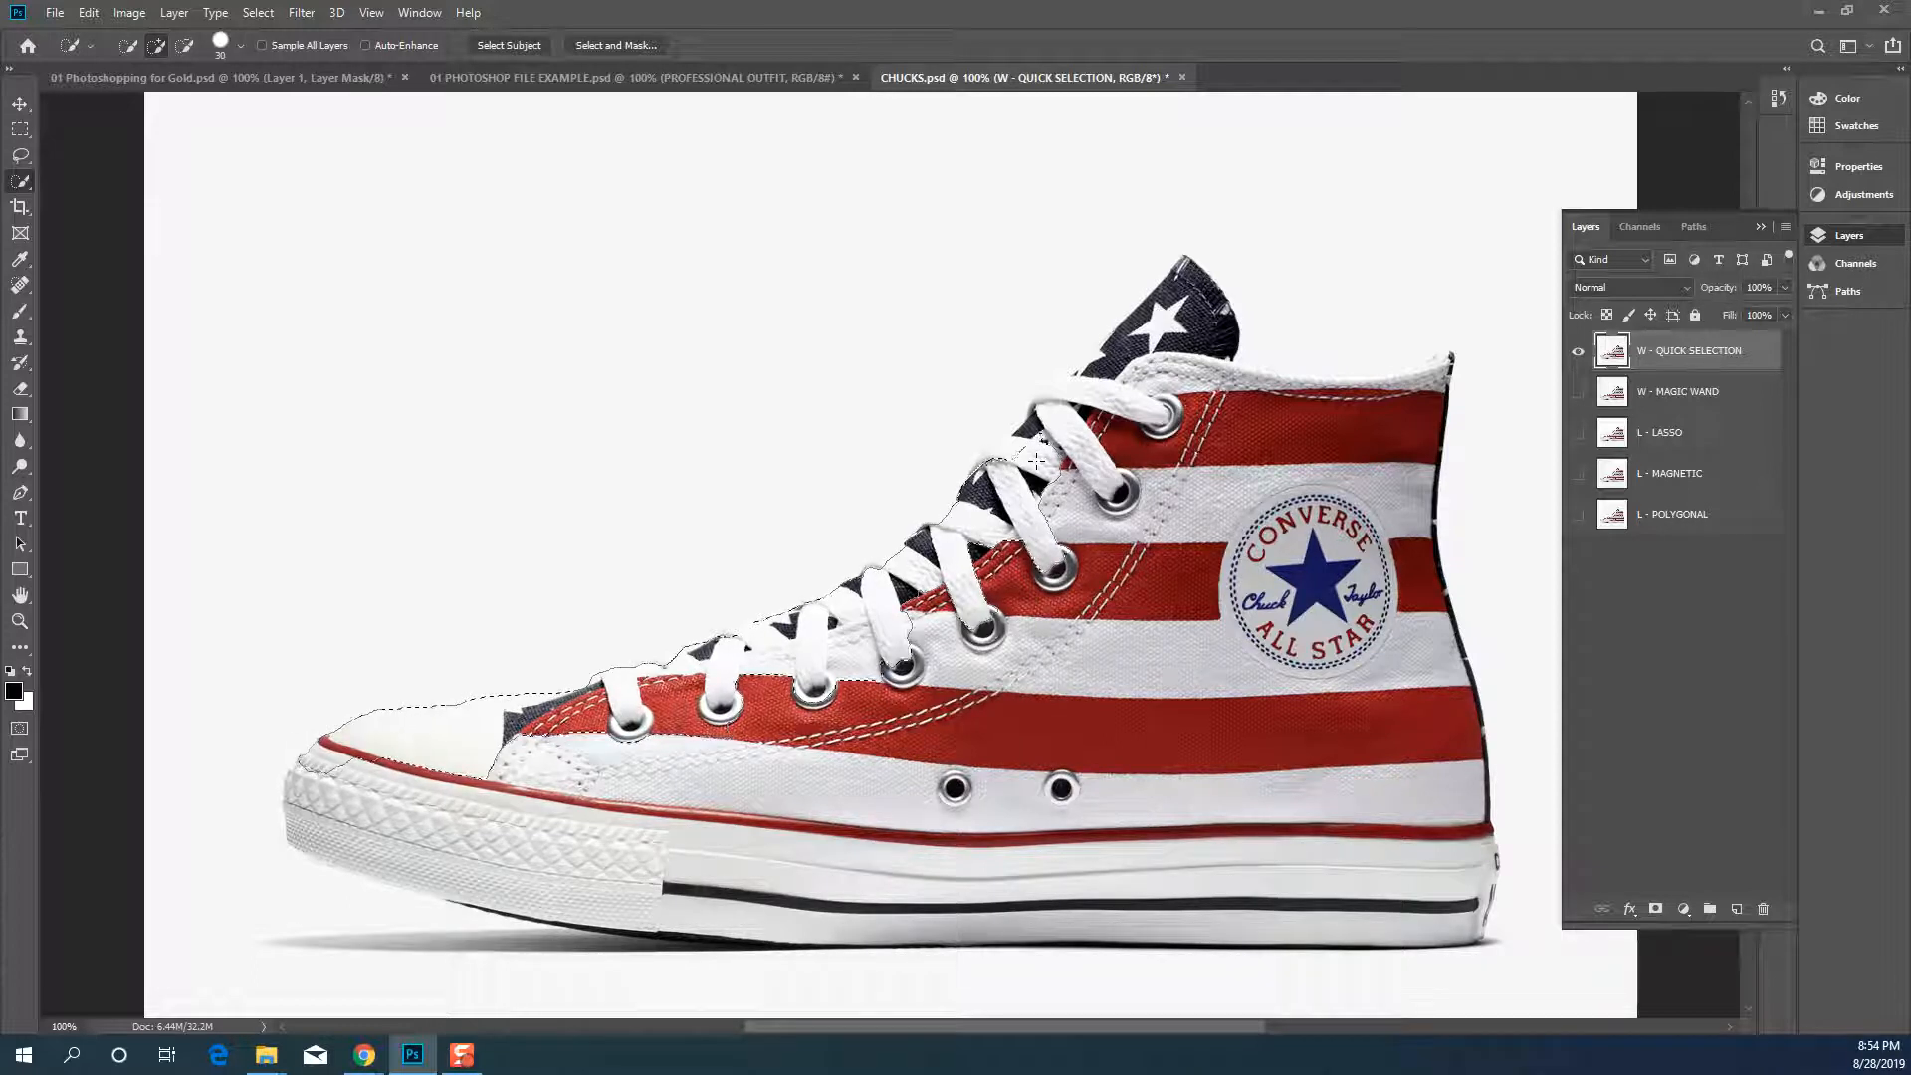
pyautogui.scroll(-3, 1036, 463)
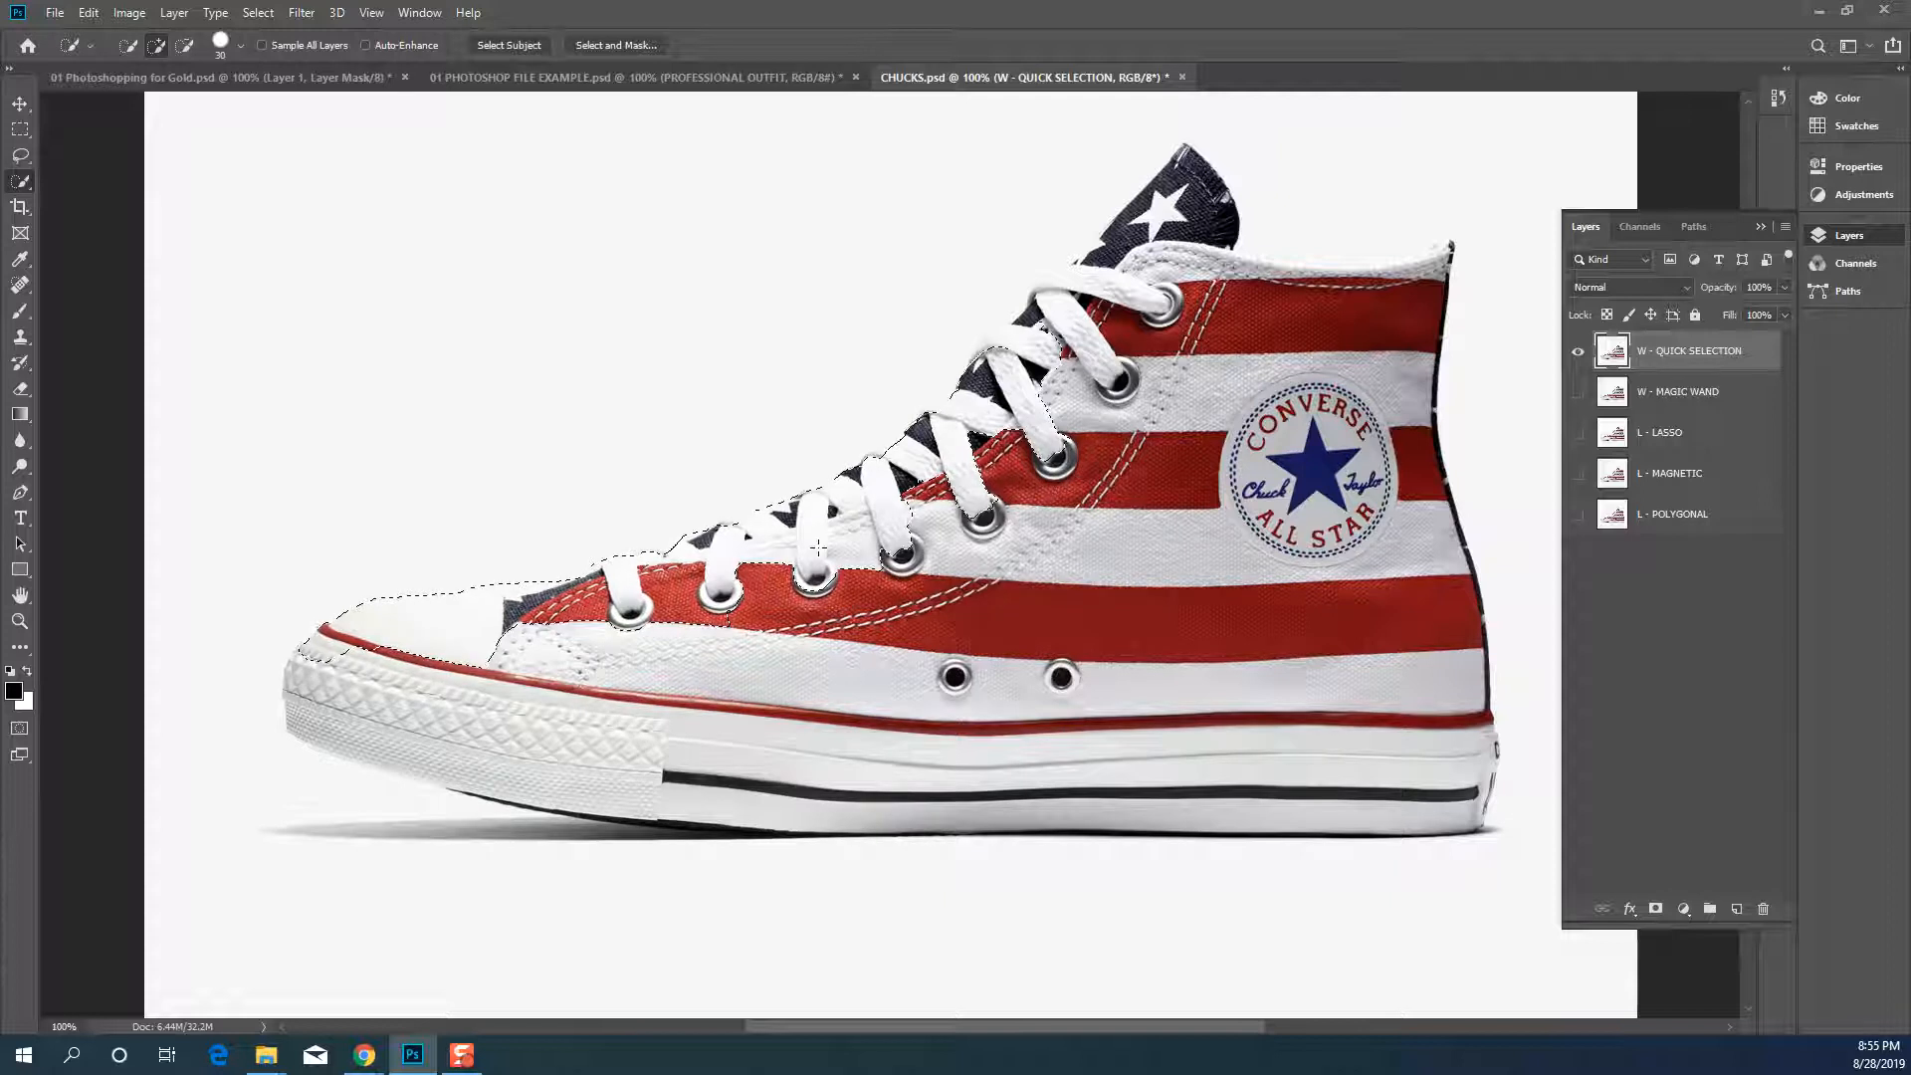
pyautogui.moveTo(333, 668)
pyautogui.mouseDown()
pyautogui.moveTo(310, 695)
pyautogui.moveTo(560, 722)
pyautogui.moveTo(1062, 694)
pyautogui.moveTo(1005, 582)
pyautogui.moveTo(1105, 388)
pyautogui.moveTo(970, 473)
pyautogui.moveTo(1080, 363)
pyautogui.moveTo(1146, 239)
pyautogui.moveTo(1304, 323)
pyautogui.moveTo(1393, 279)
pyautogui.moveTo(1413, 393)
pyautogui.moveTo(1393, 438)
pyautogui.moveTo(1386, 681)
pyautogui.moveTo(1244, 786)
pyautogui.moveTo(685, 734)
pyautogui.mouseUp()
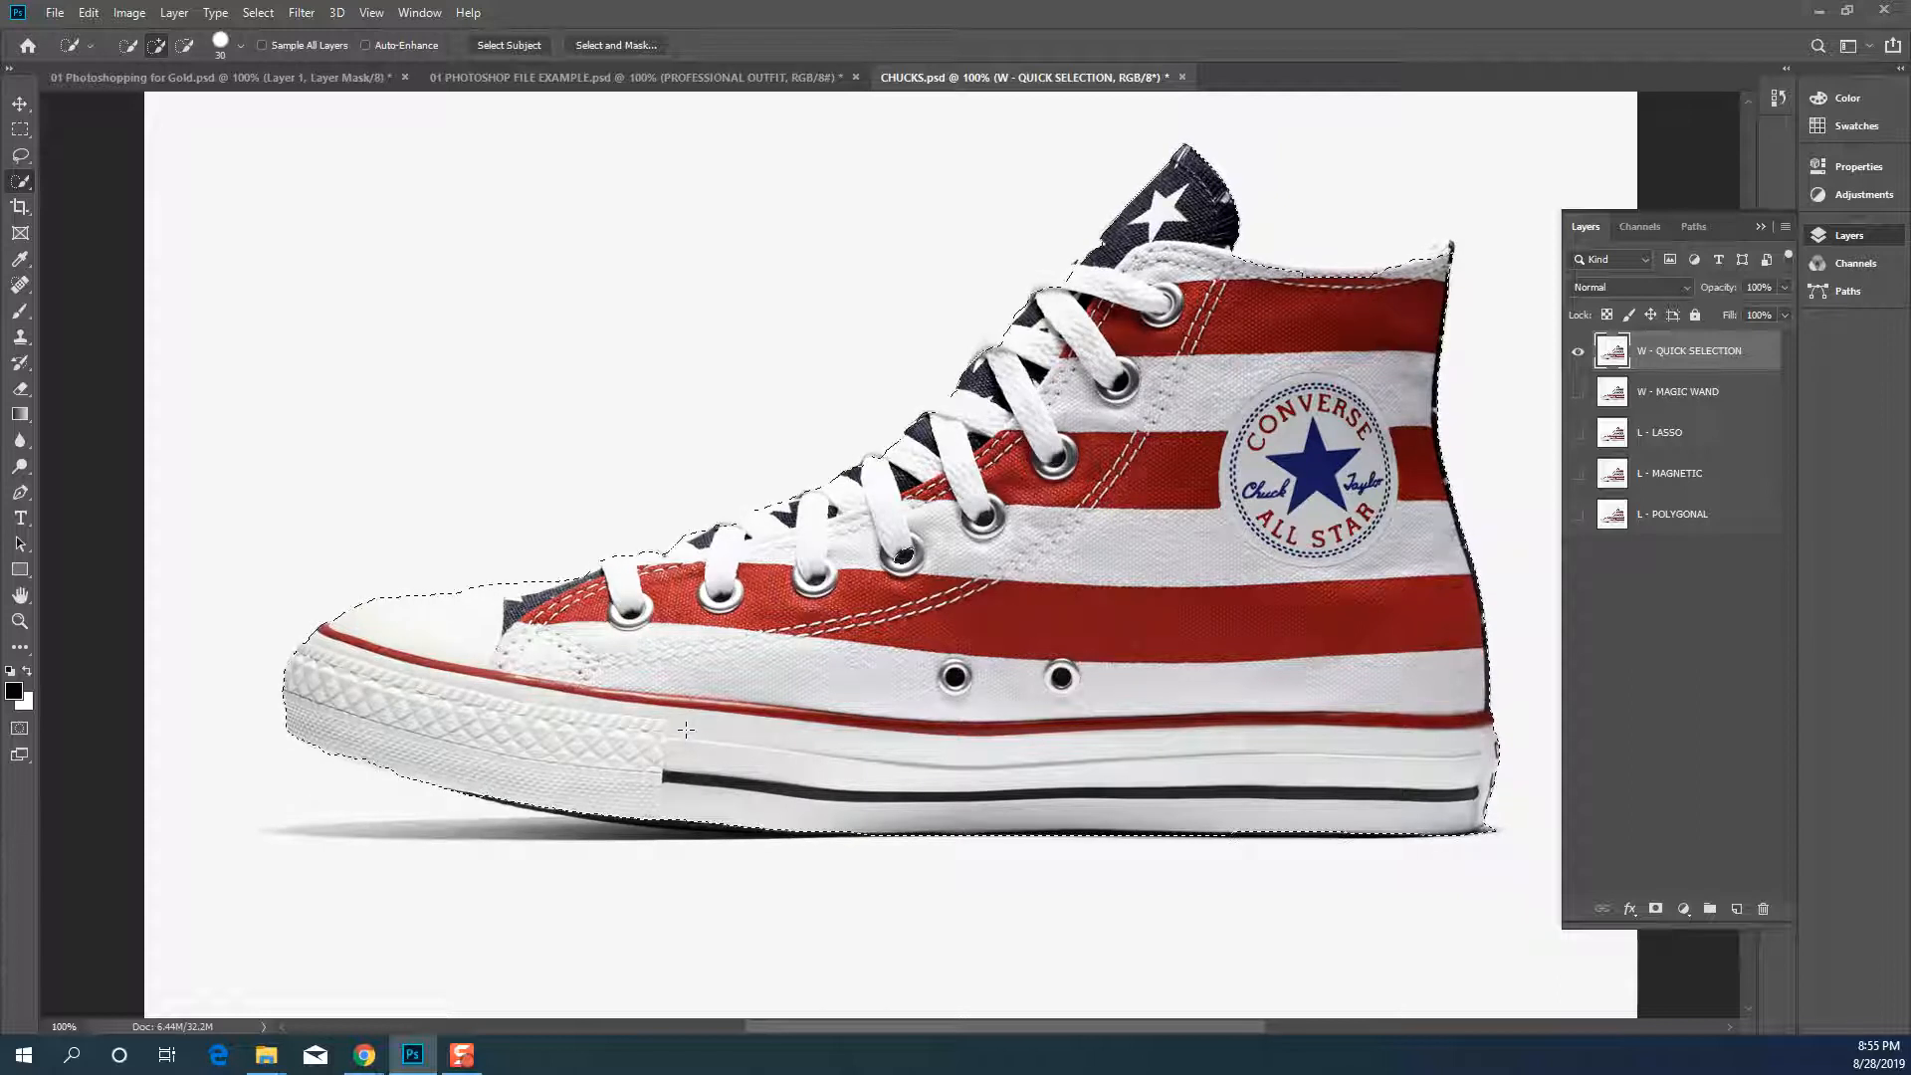
pyautogui.click(1655, 908)
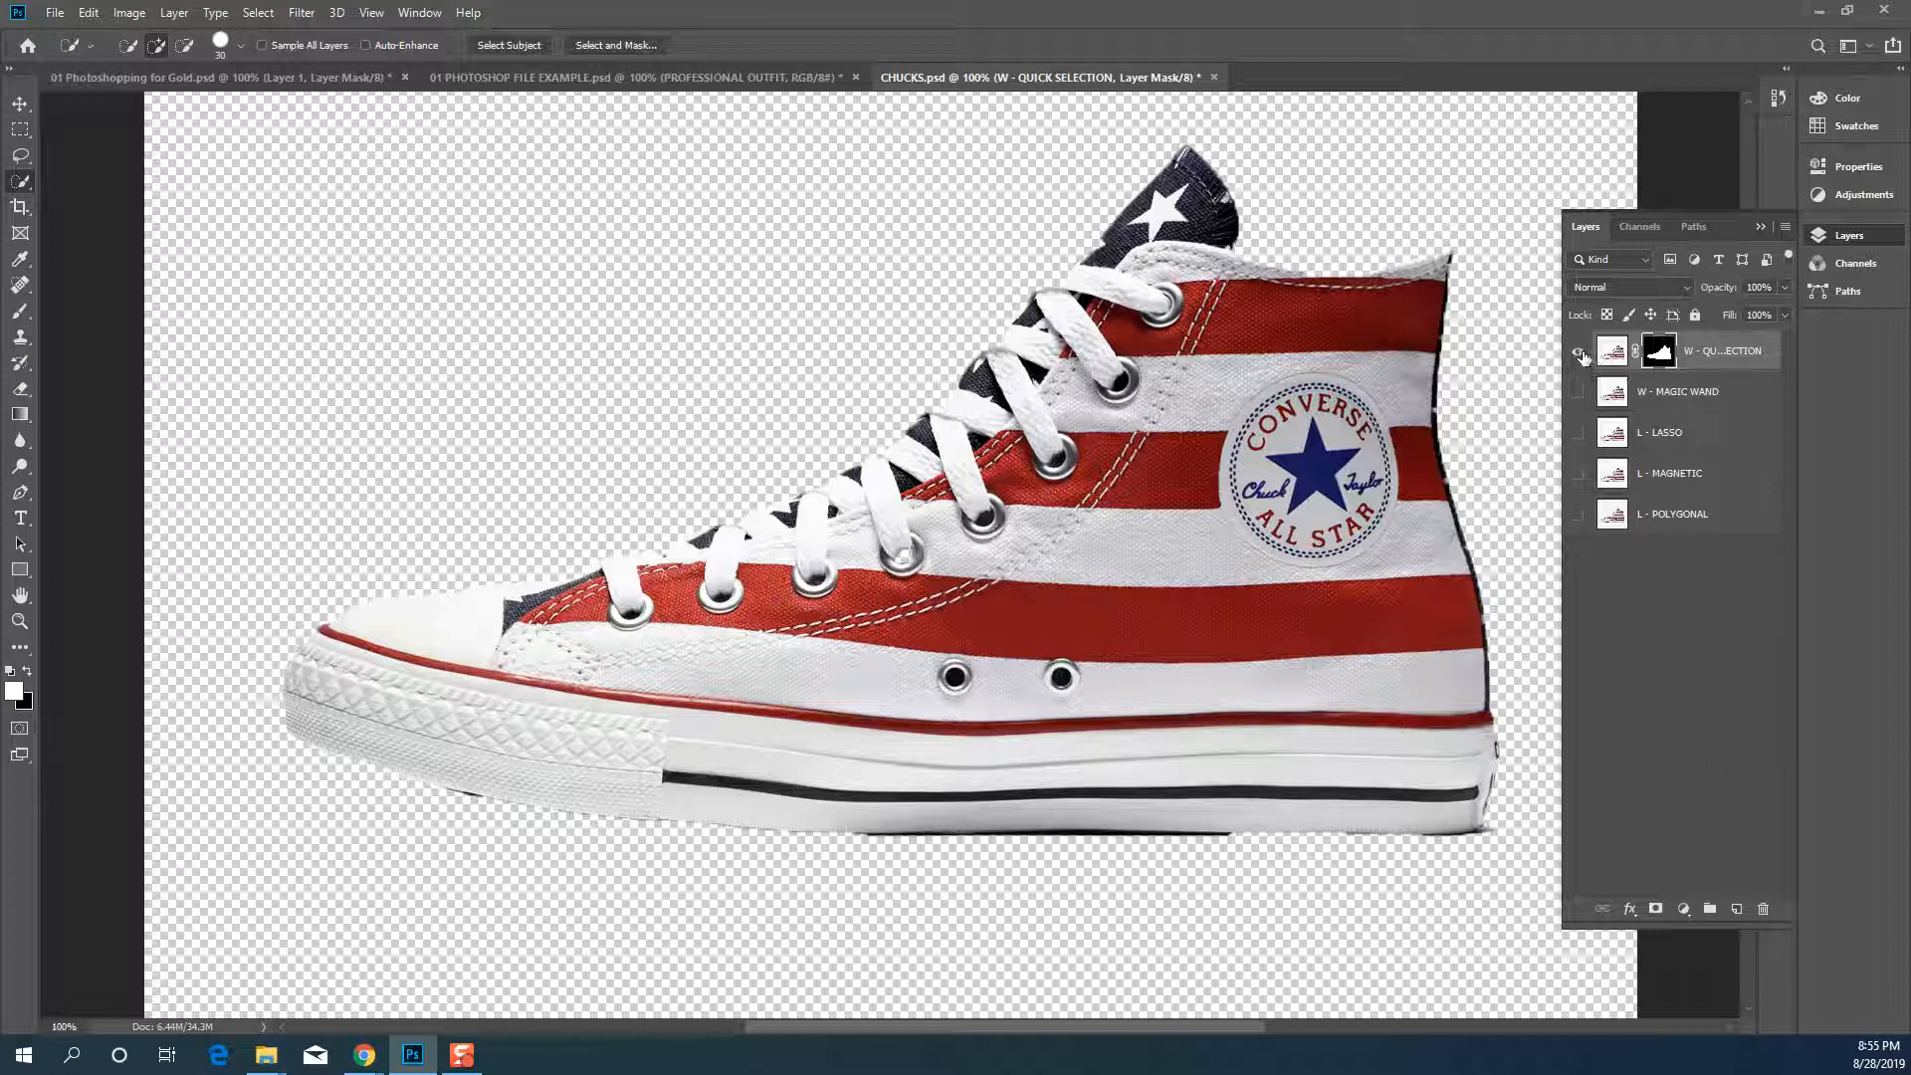
# Hide the W - QUICK SELECTION layer, and show and activate the W - MAGIC WAND layer
pyautogui.click(1580, 352)
pyautogui.click(1580, 393)
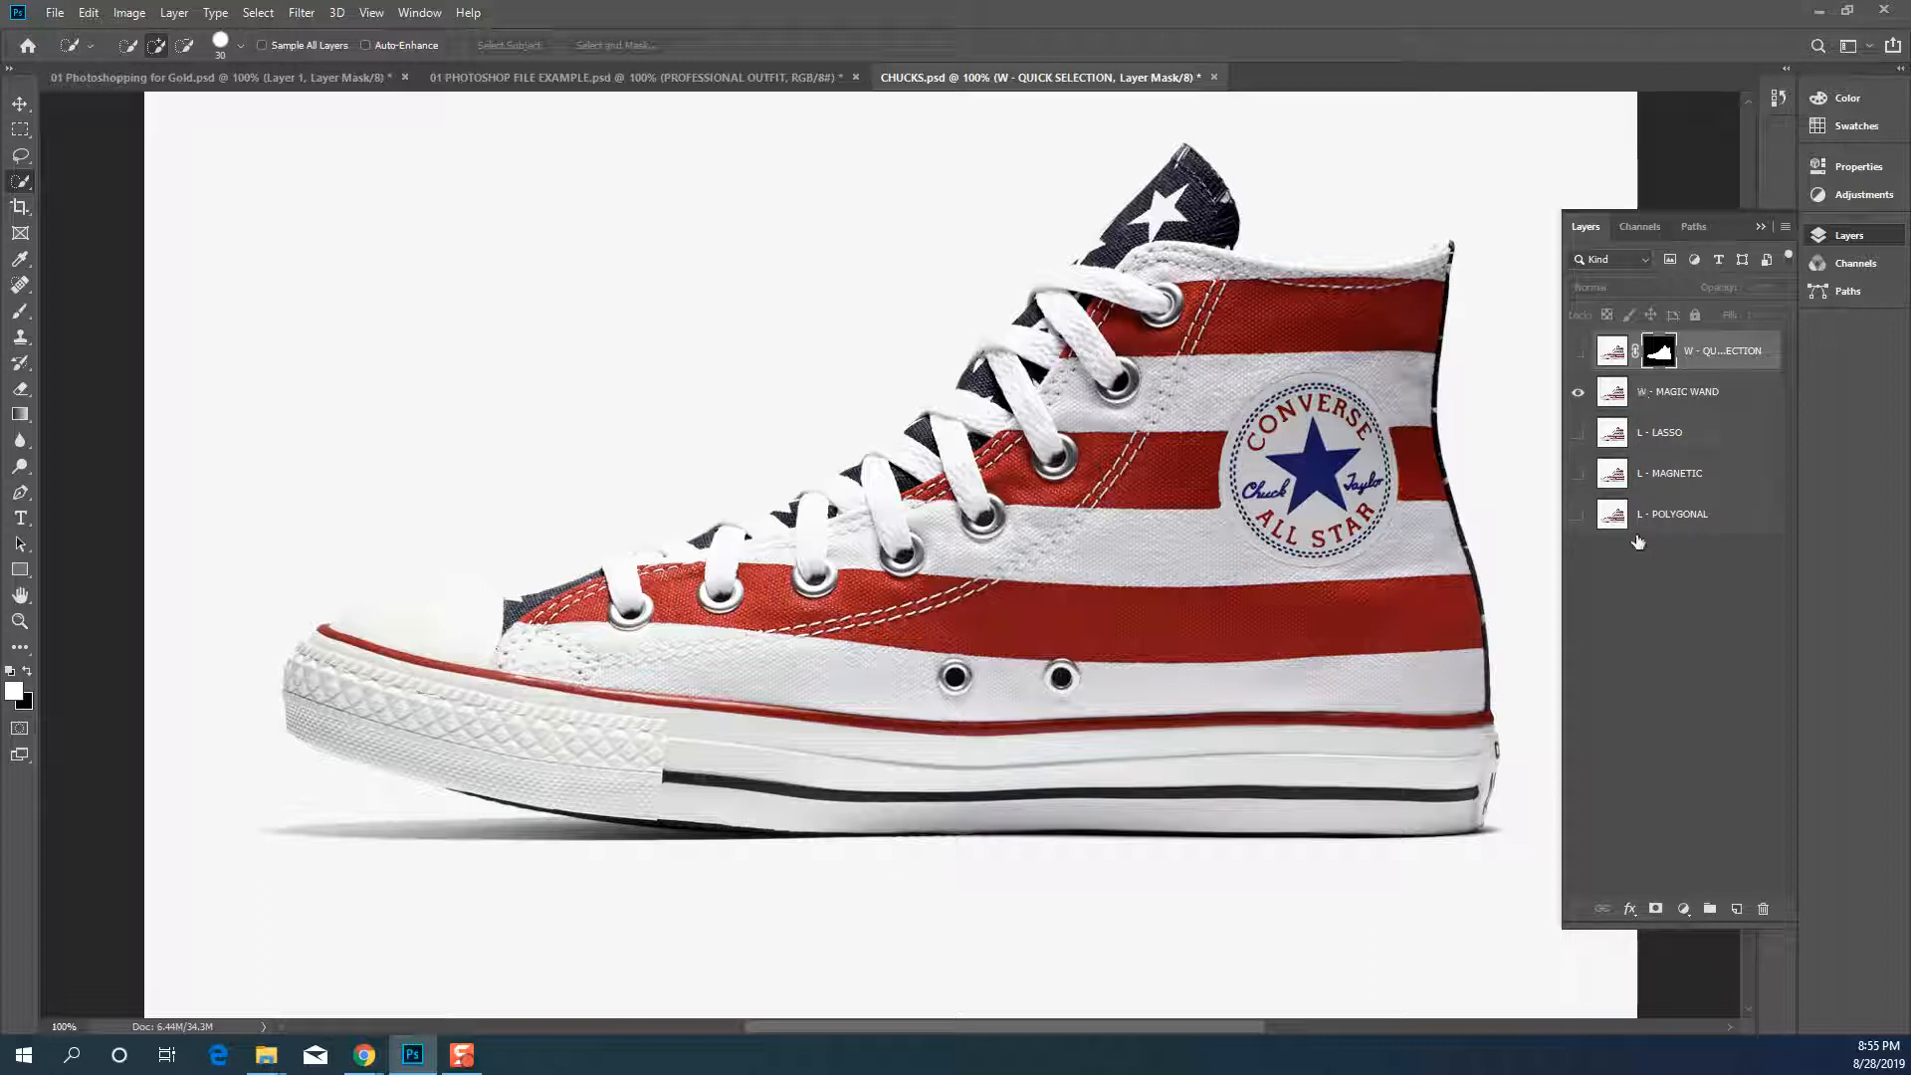
pyautogui.click(20, 155)
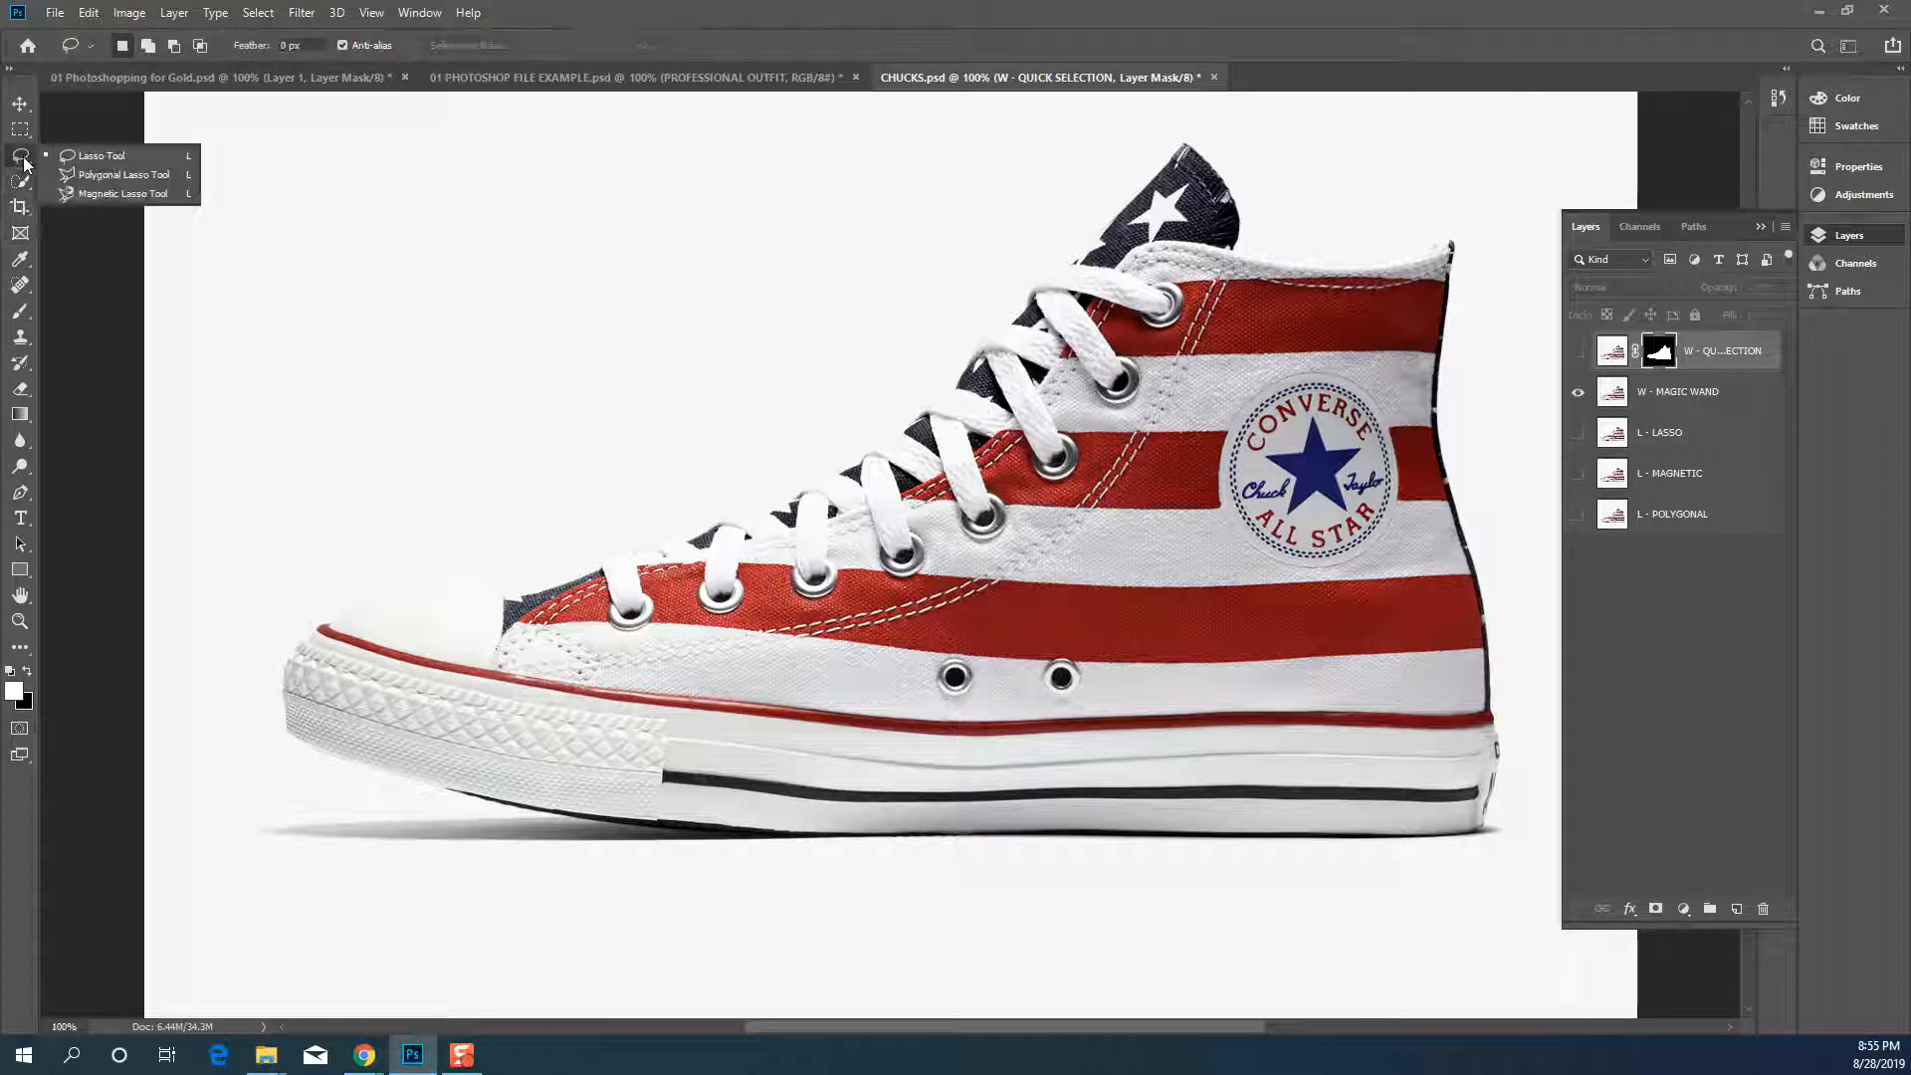
pyautogui.click(23, 160)
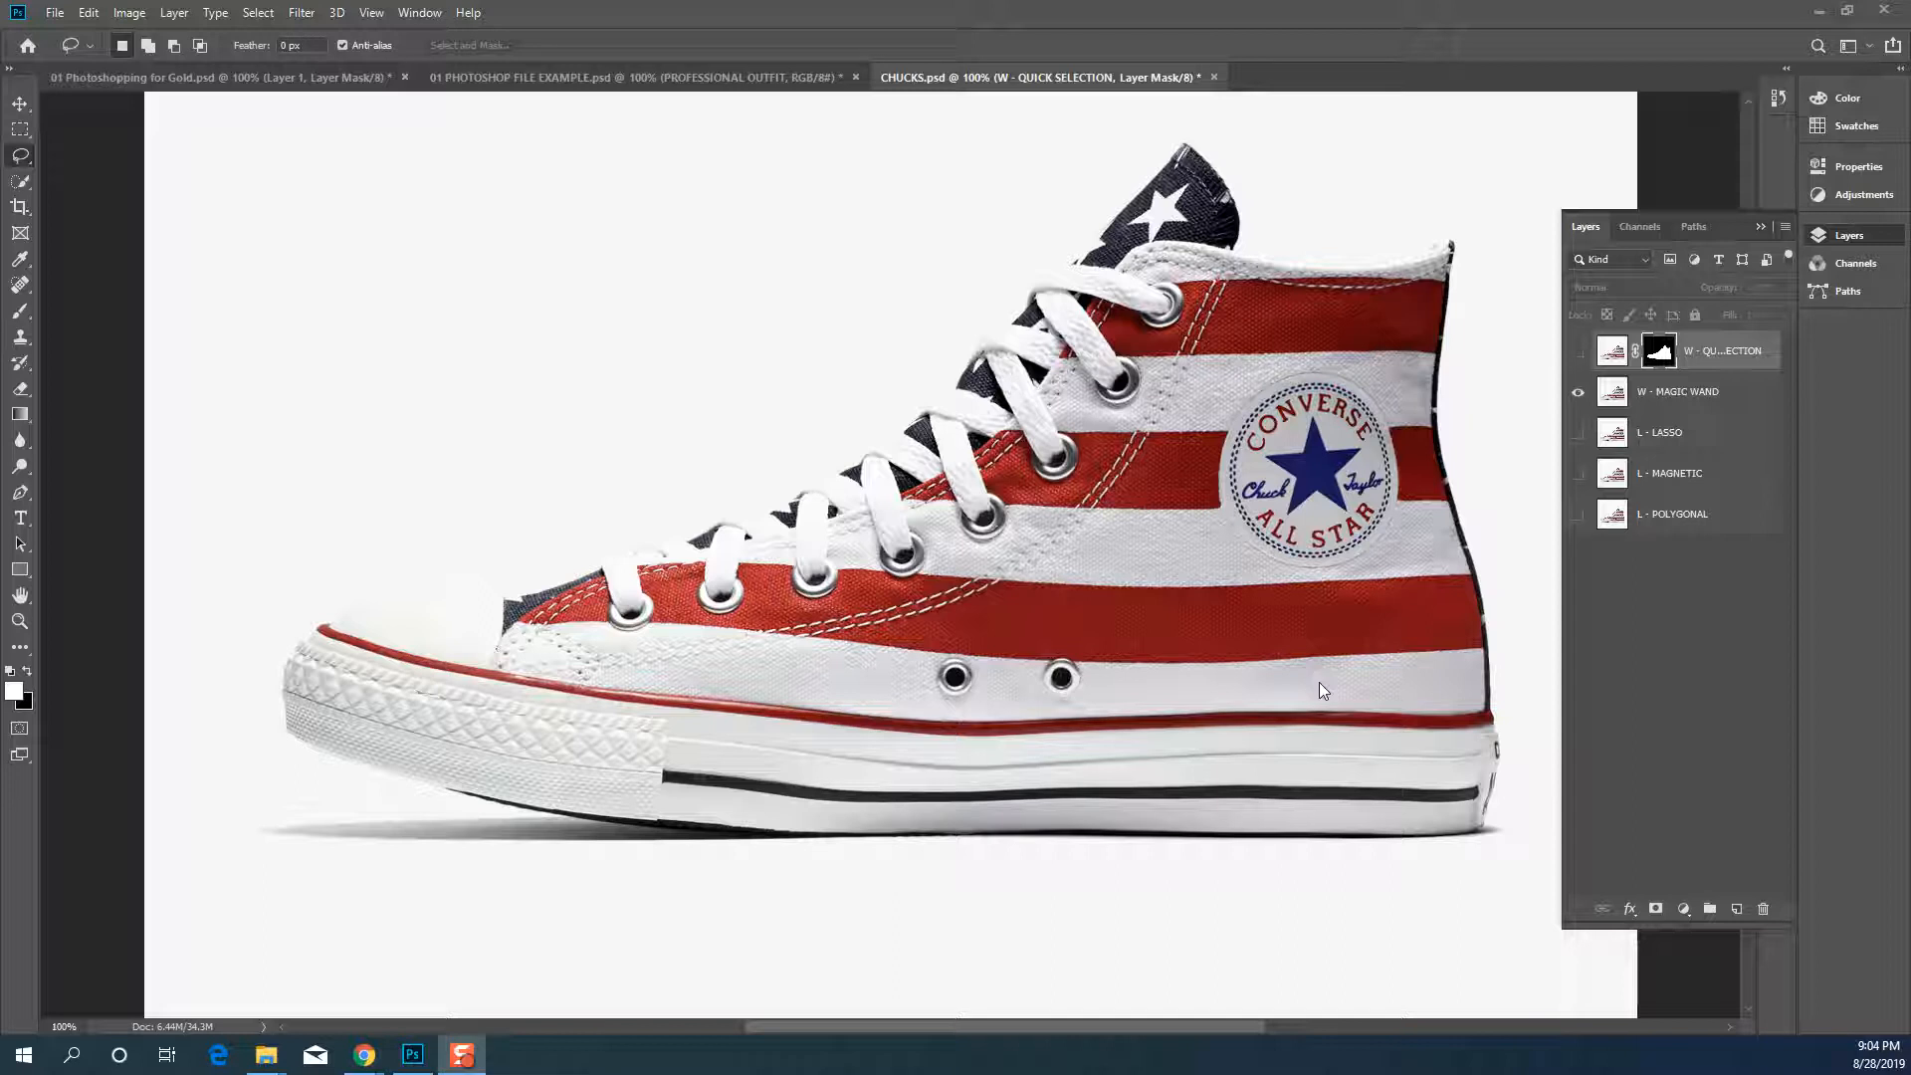
pyautogui.click(1690, 395)
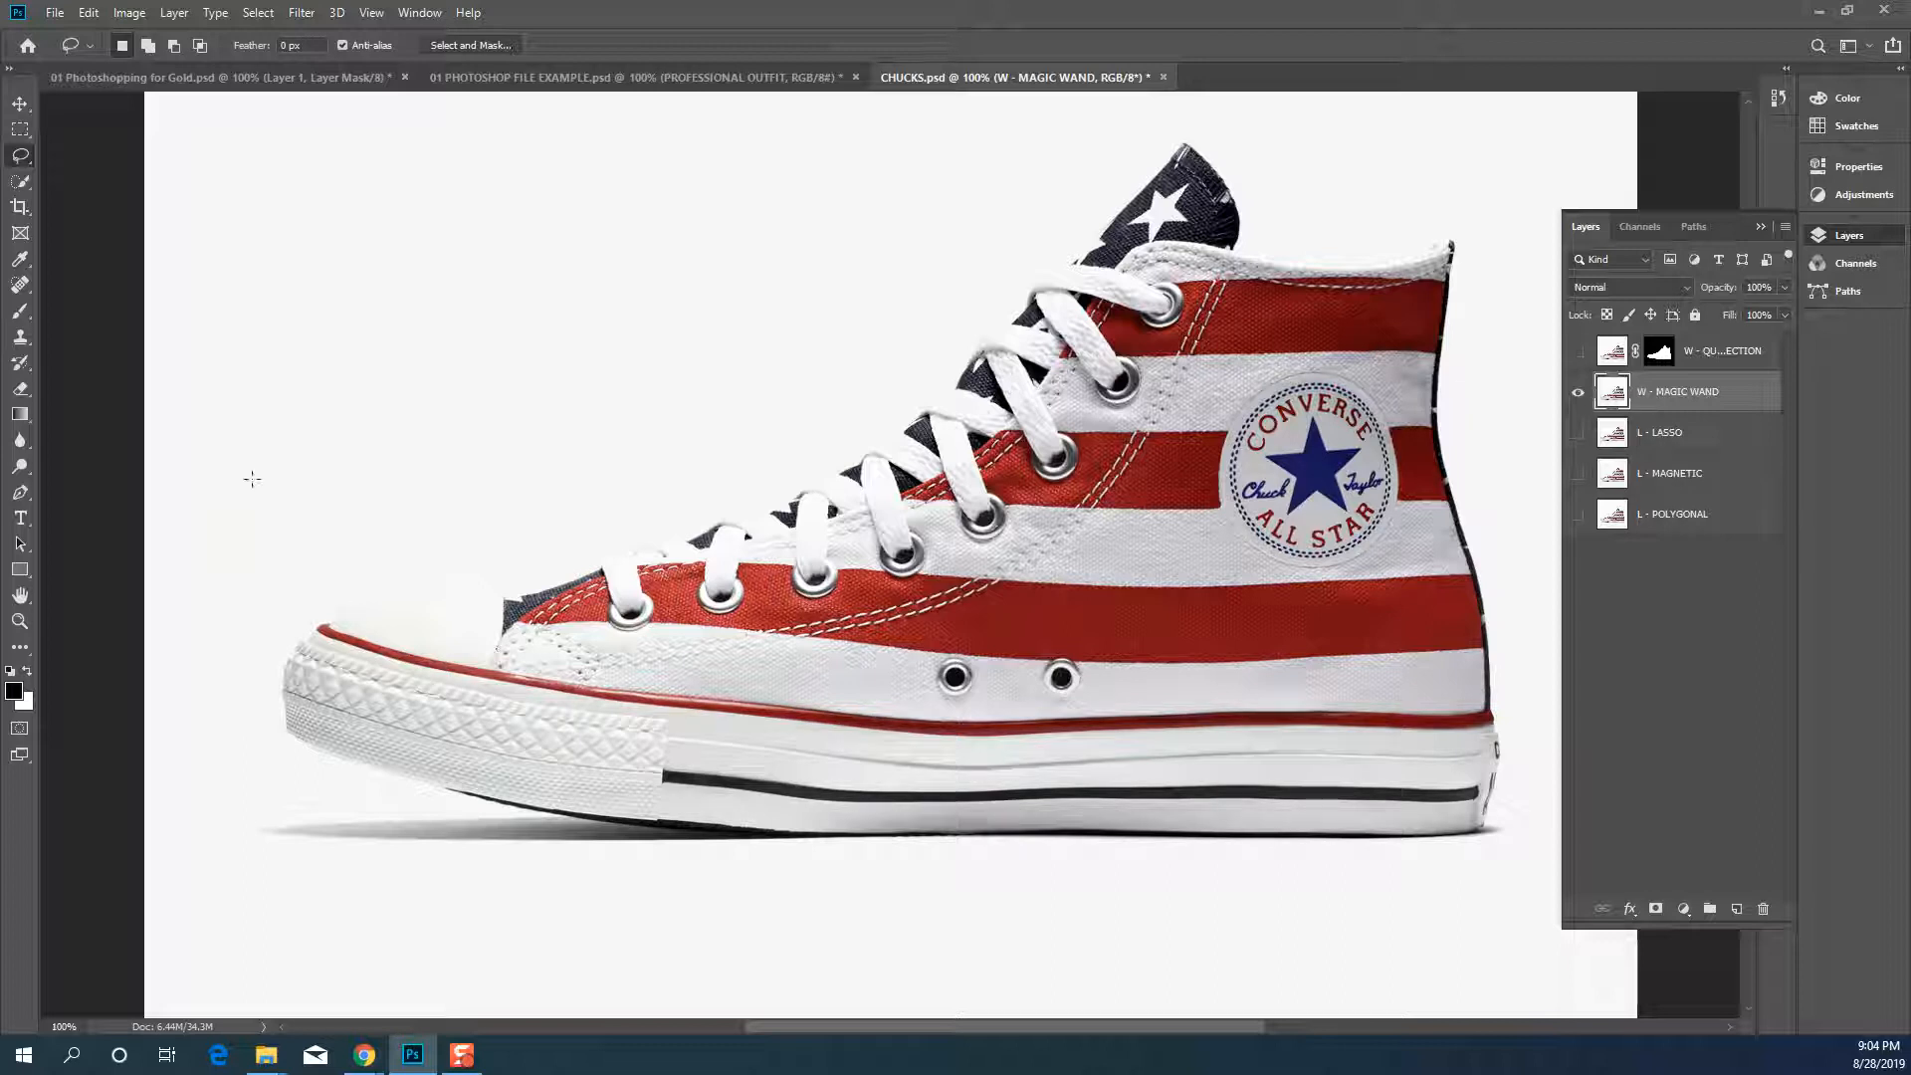
# Switch to the Magic Wand at tolerance 32 and try selecting the shoe's white sole and toe cap
pyautogui.rightClick(26, 159)
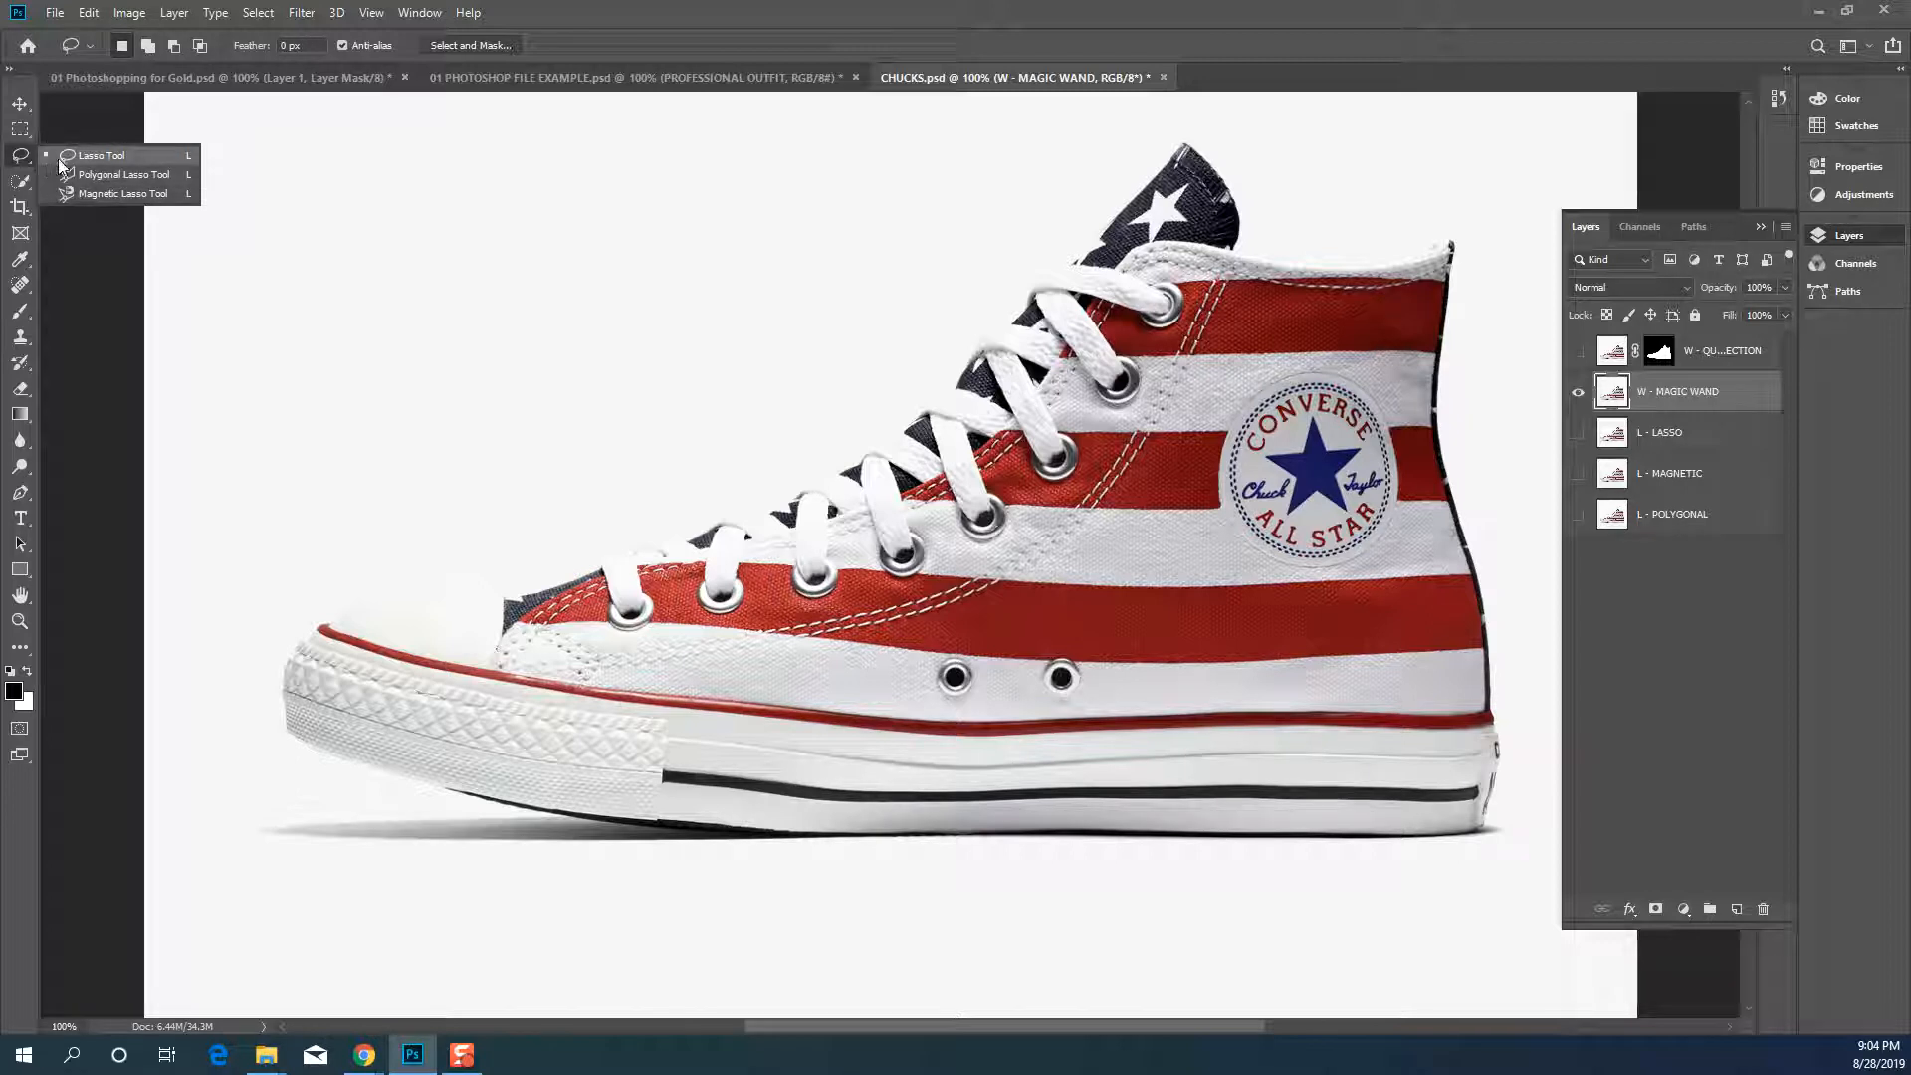
pyautogui.click(24, 181)
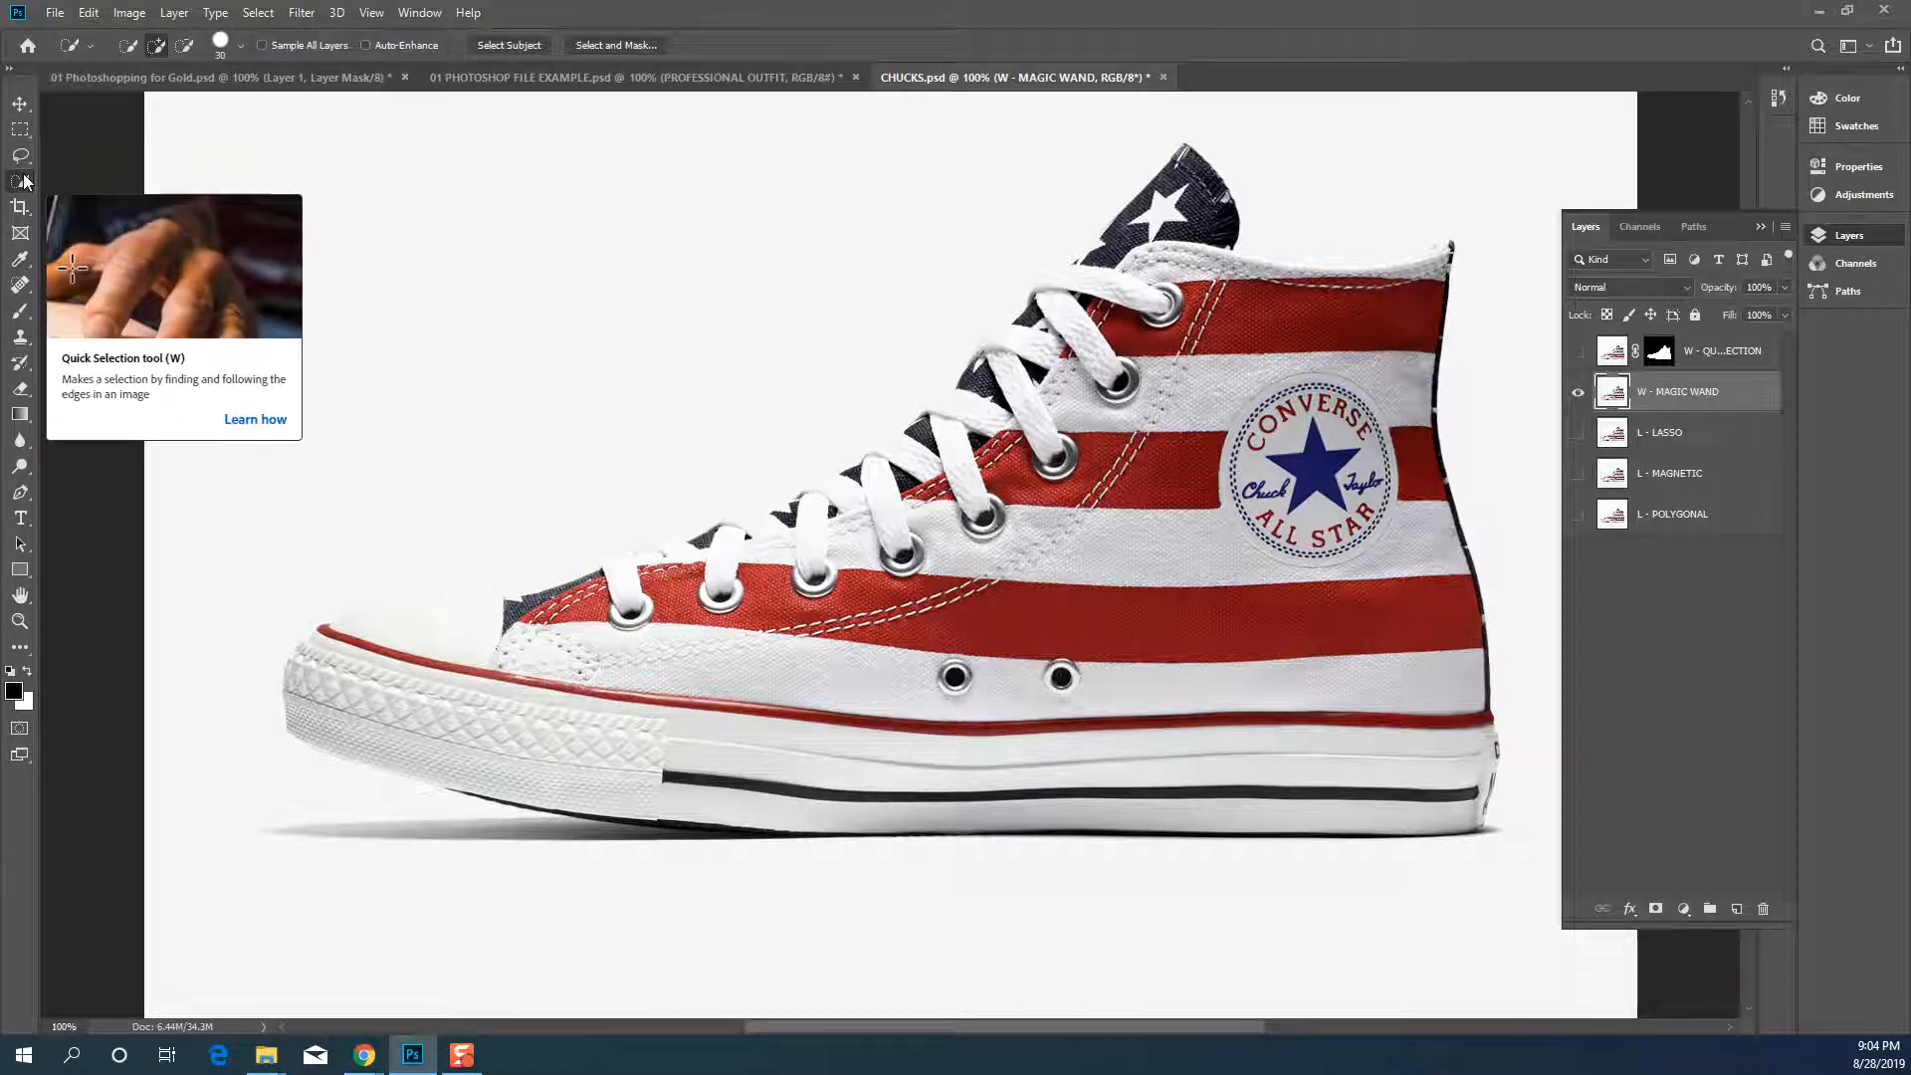
pyautogui.rightClick(23, 181)
pyautogui.click(99, 202)
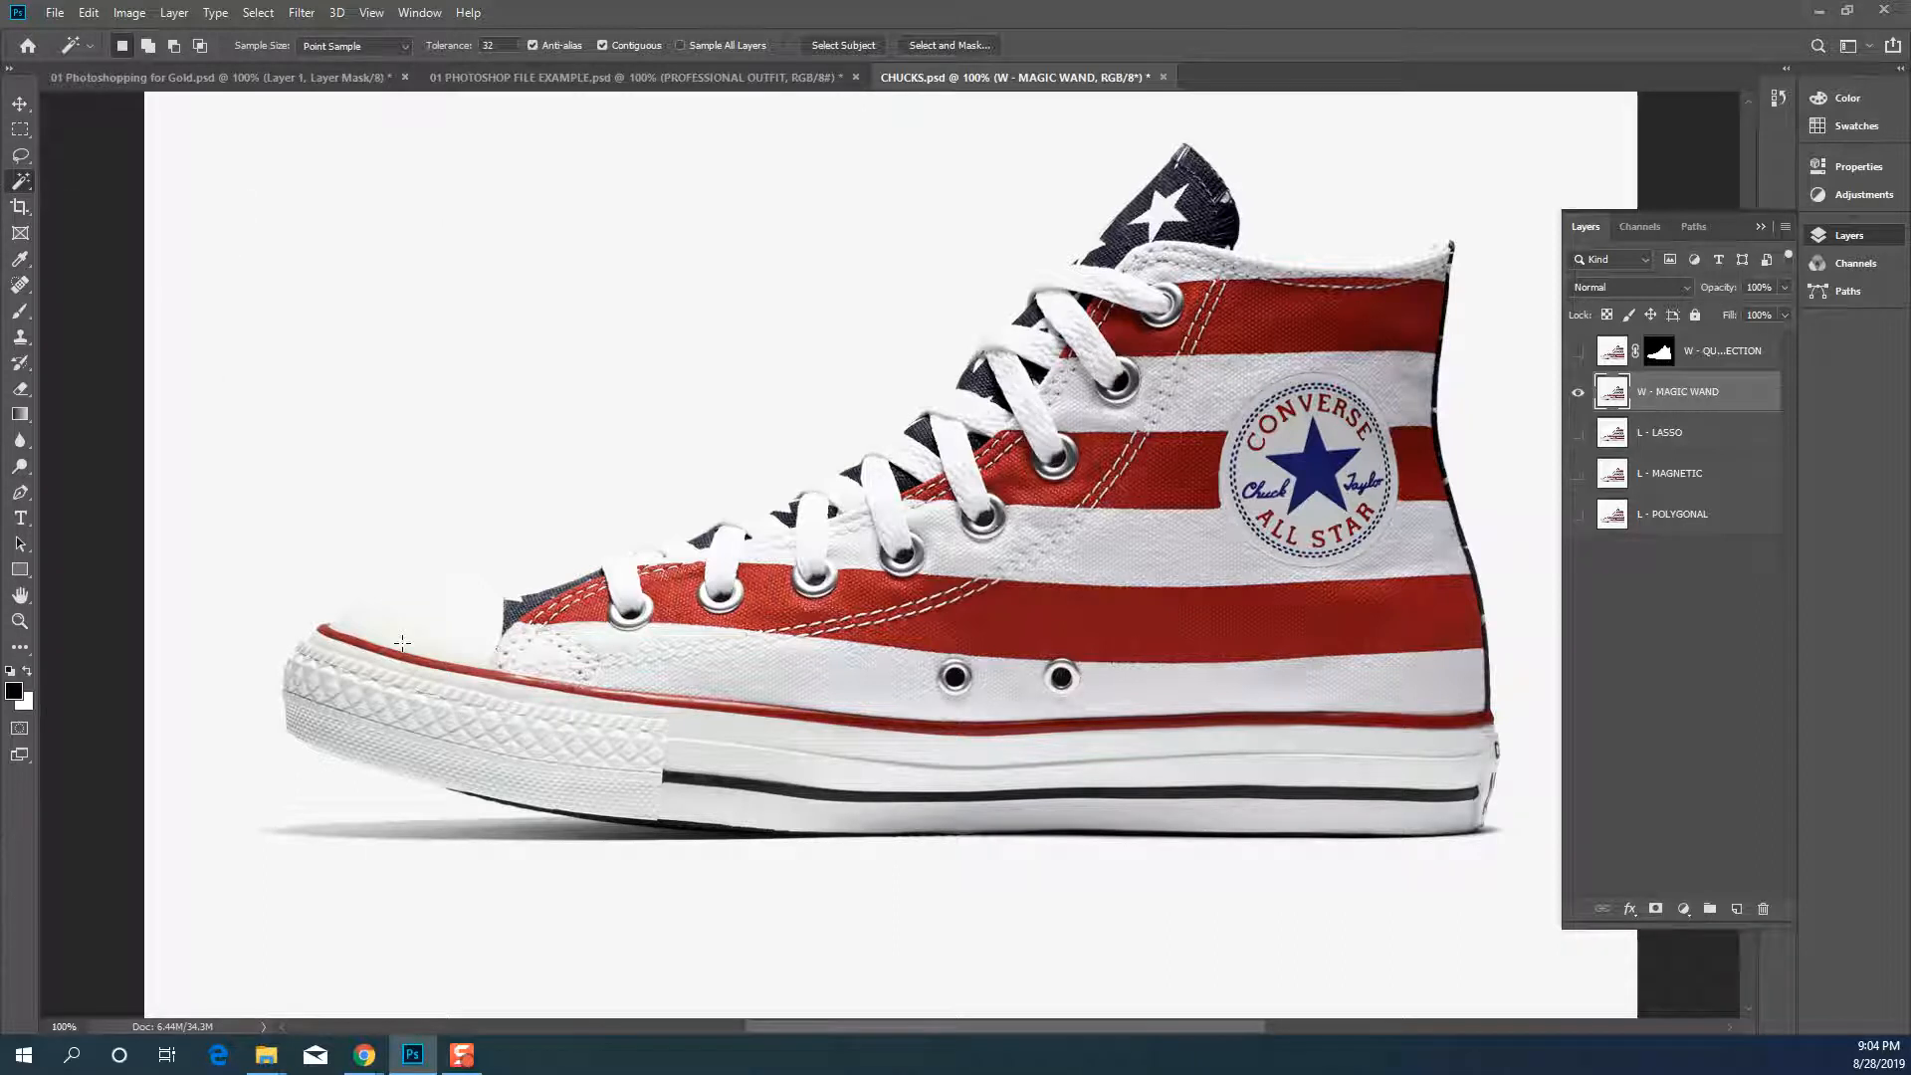
pyautogui.scroll(-1, 405, 641)
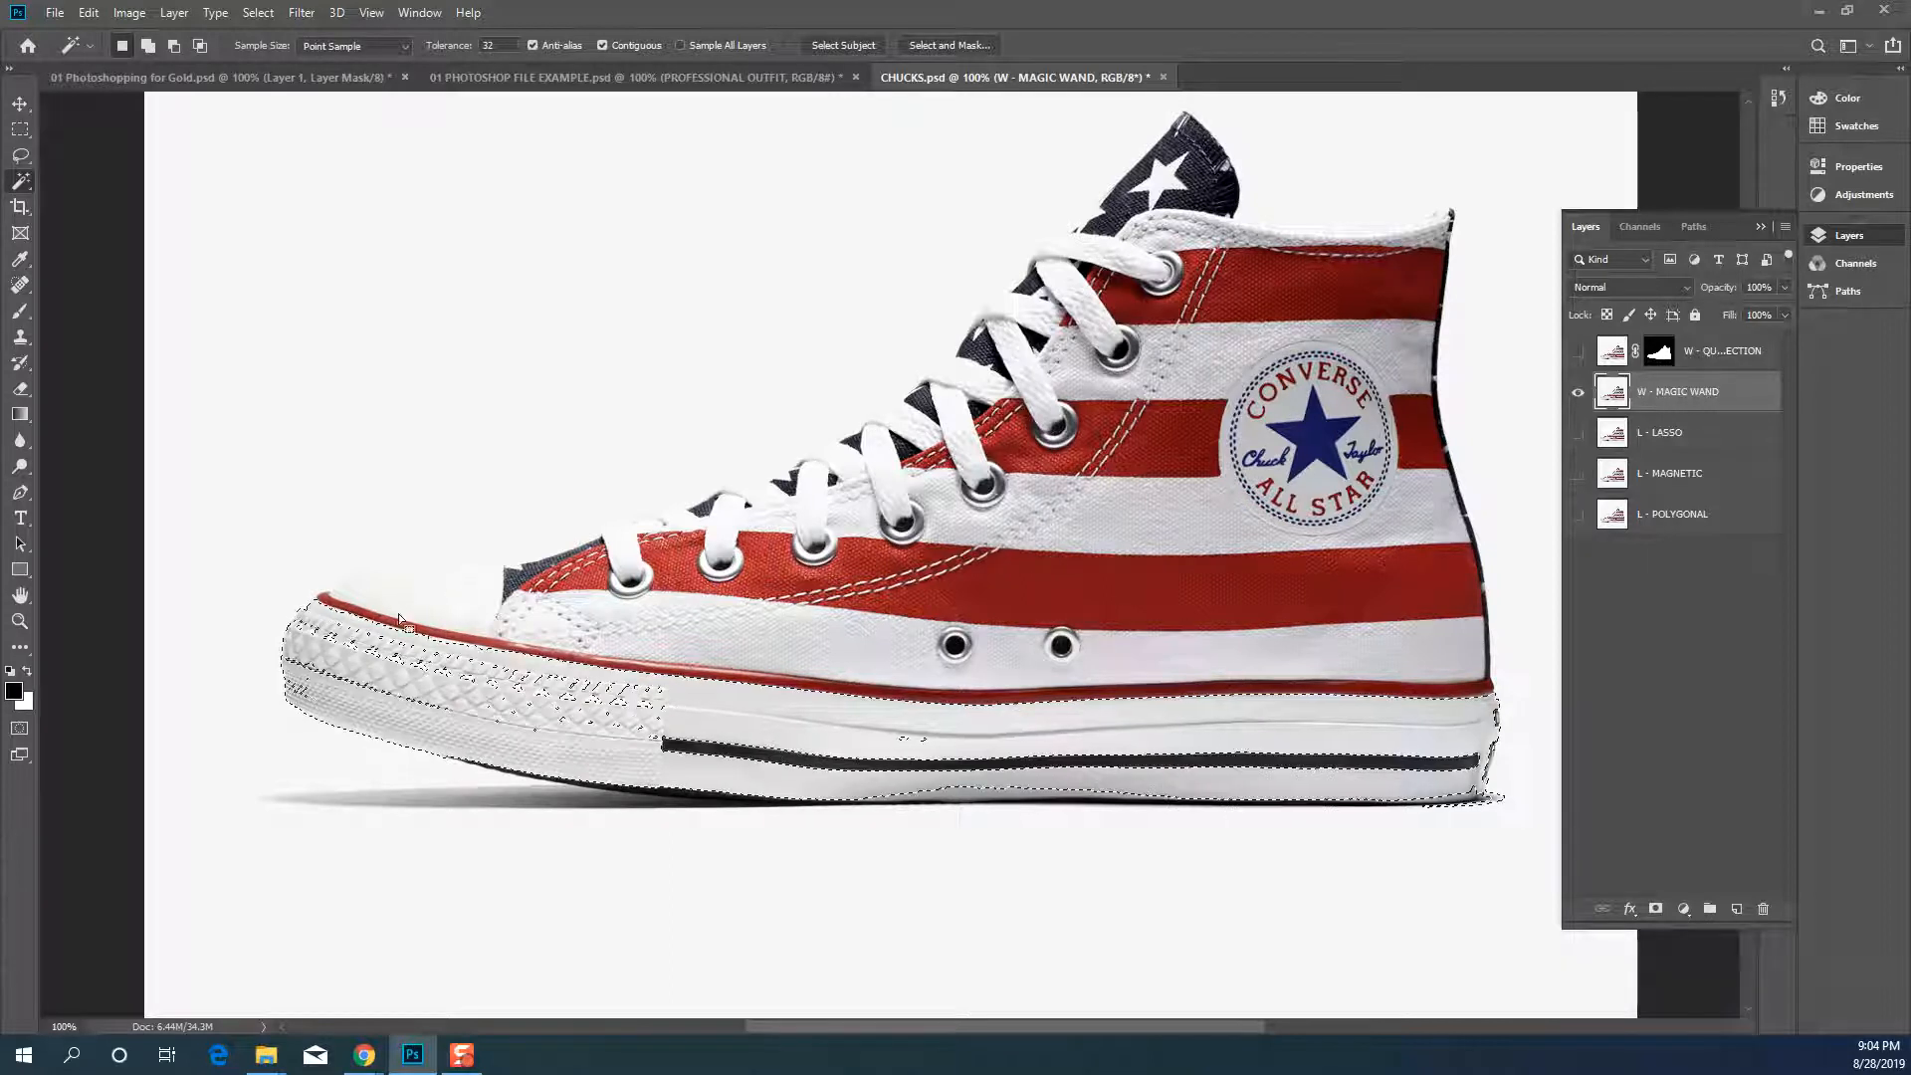
pyautogui.click(441, 586)
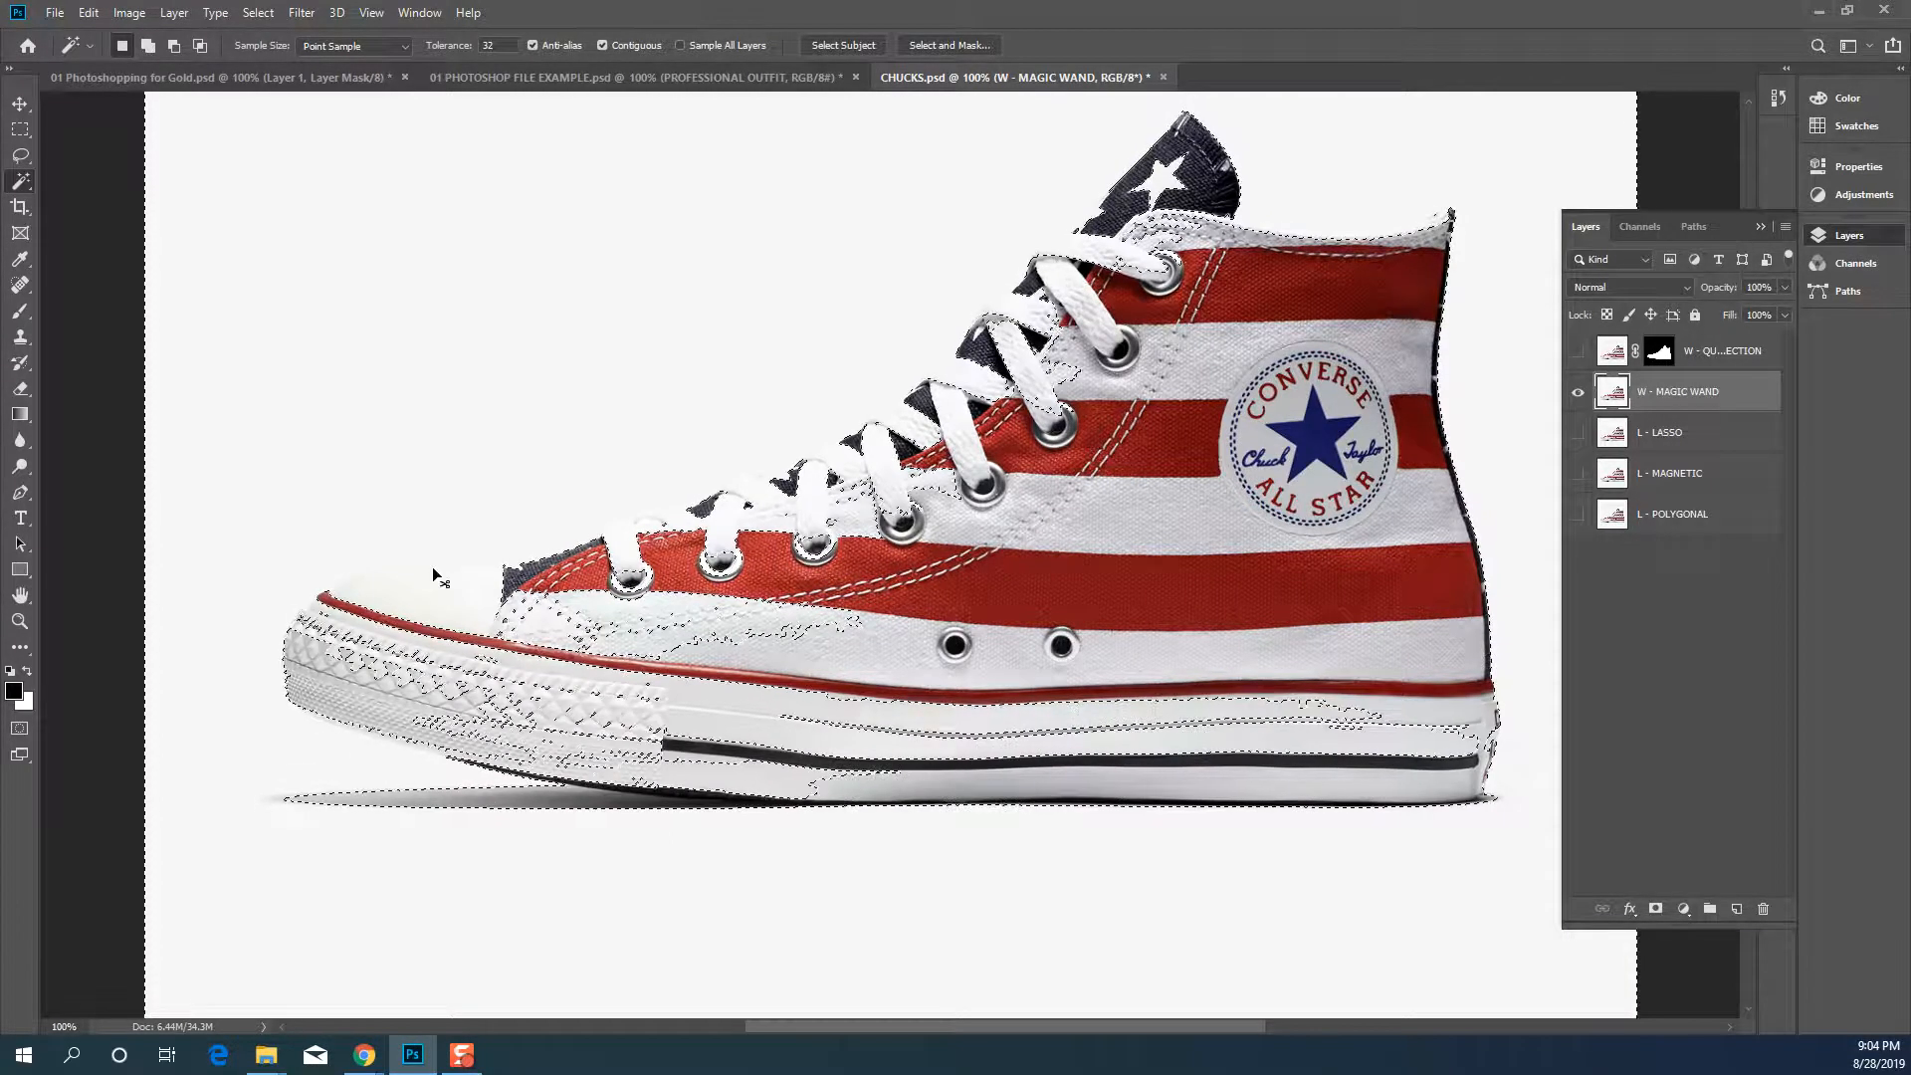
# Magic-wand the lower red stripe, extend the selection to the sole, and mask the W - MAGIC WAND layer with the resulting selection
pyautogui.click(1059, 603)
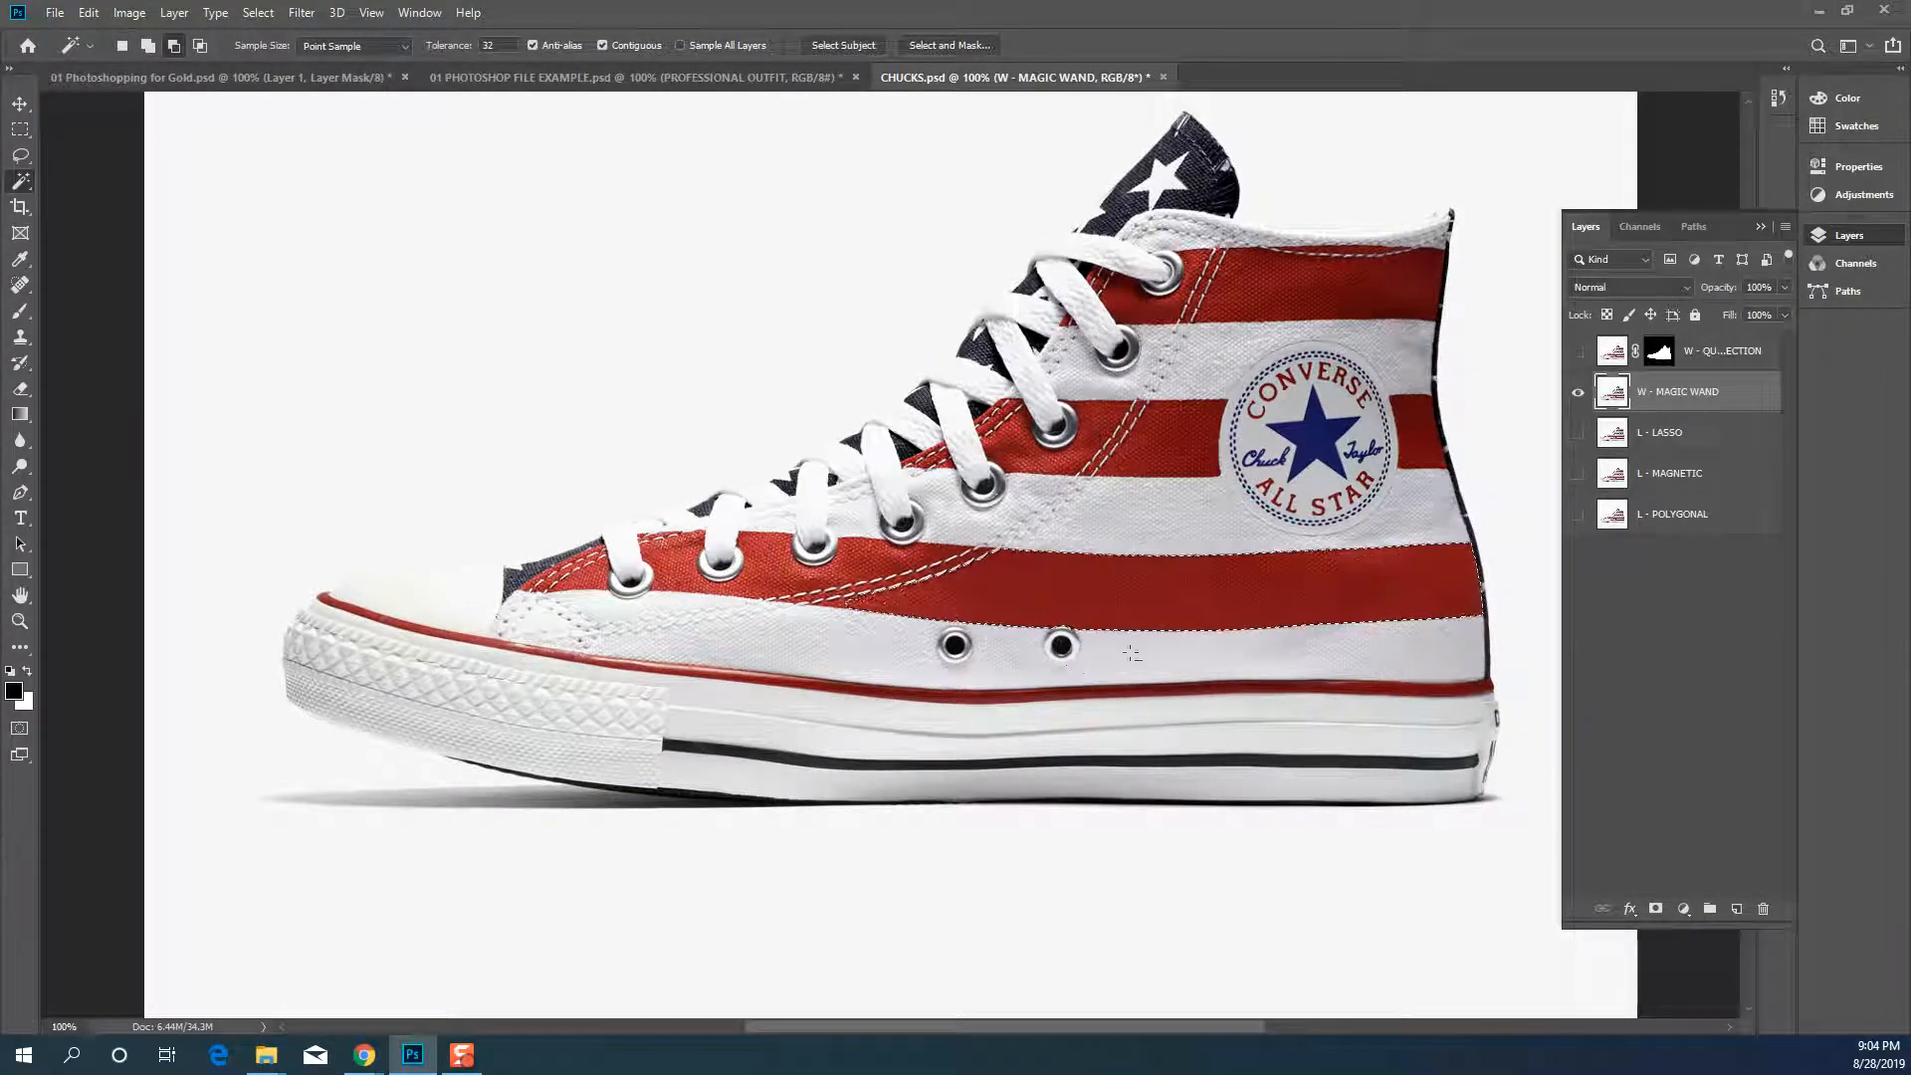
pyautogui.press('shift')
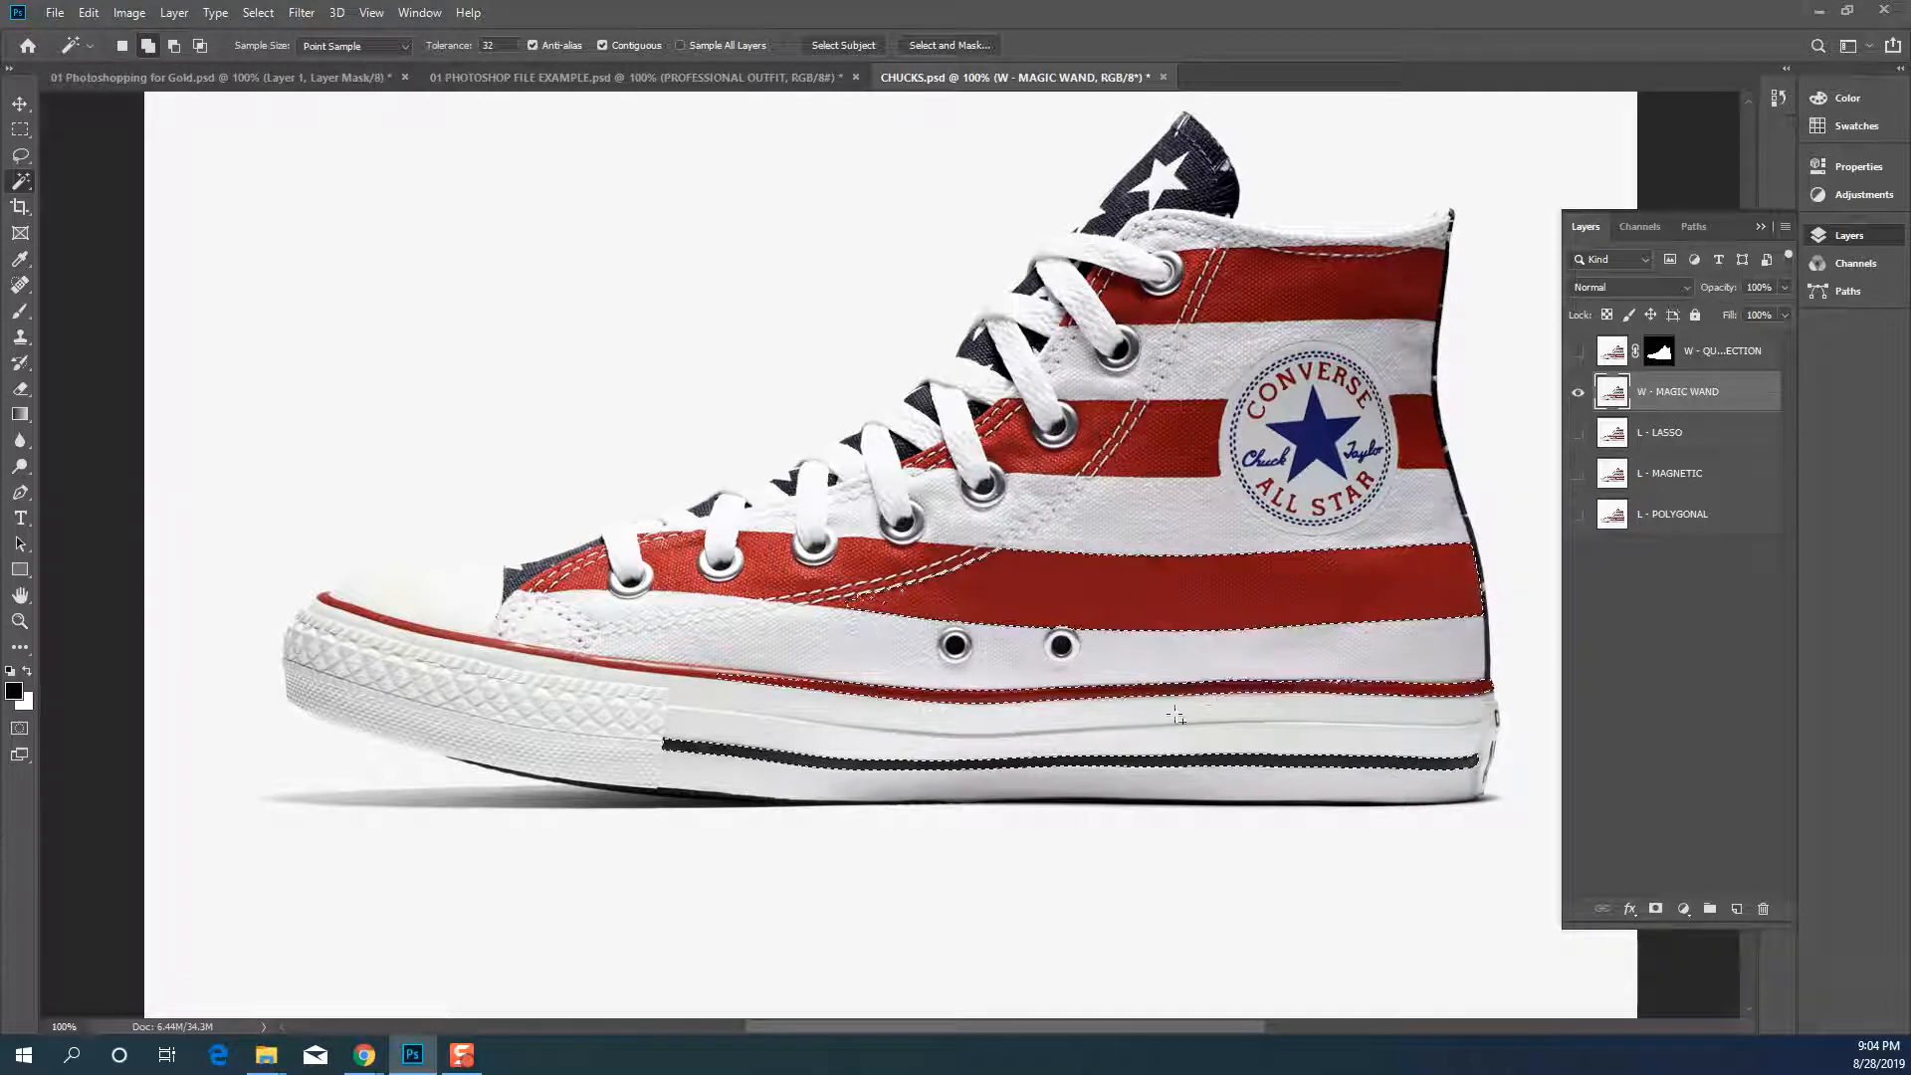
pyautogui.keyDown('shift'); pyautogui.click(1142, 721); pyautogui.keyUp('shift')
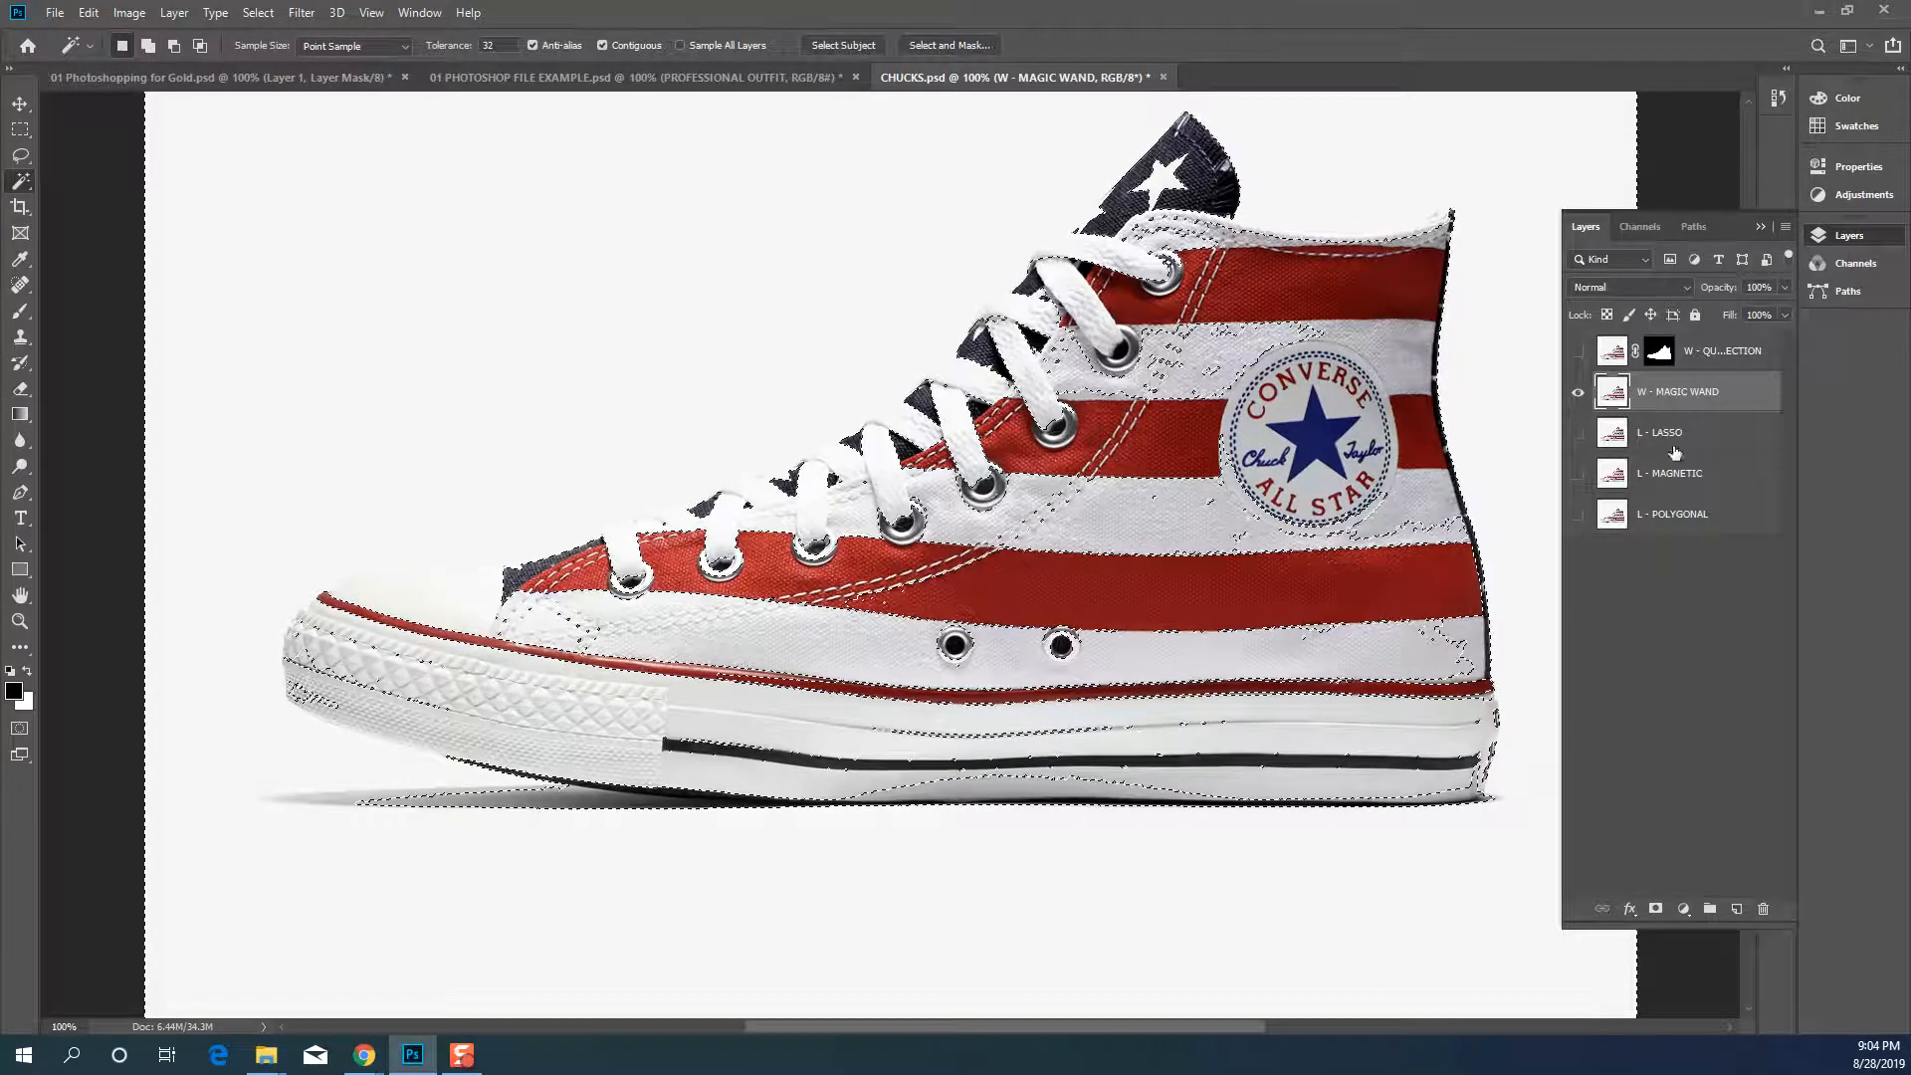
pyautogui.click(1655, 908)
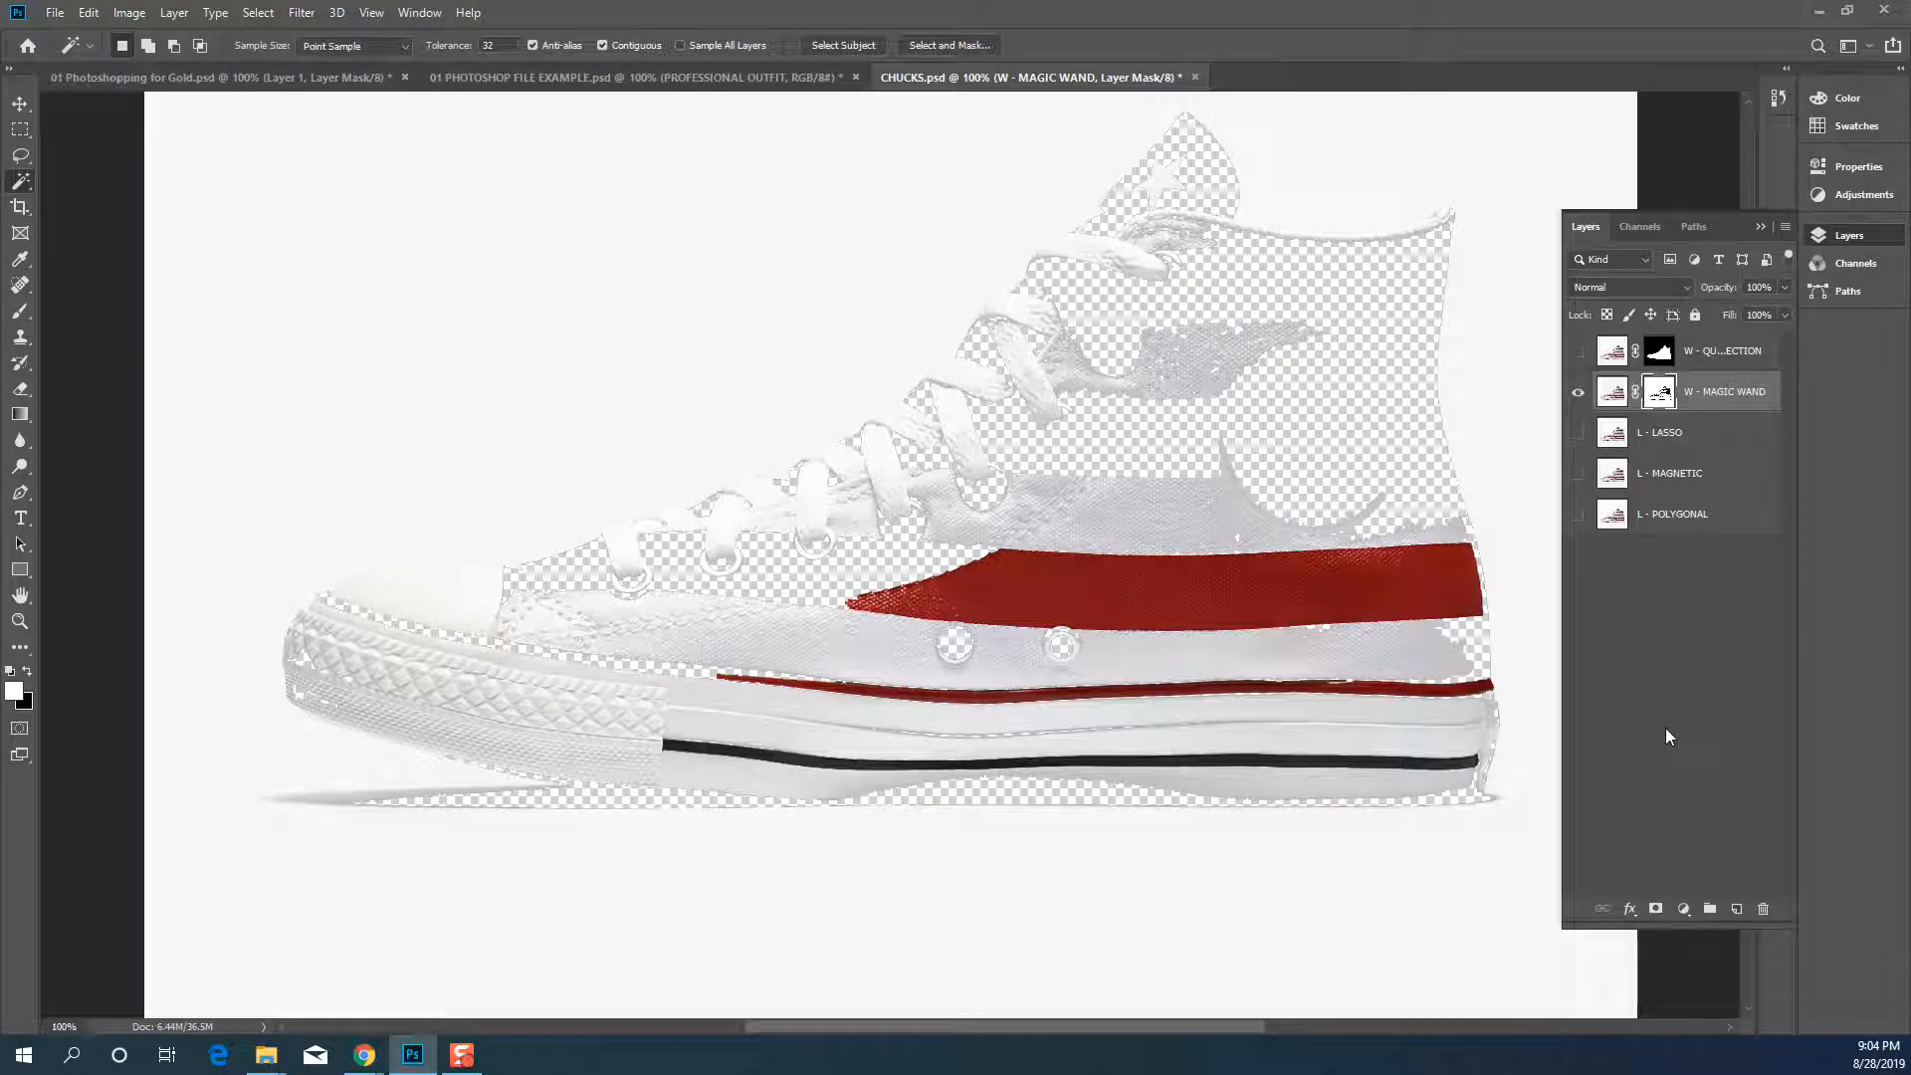
pyautogui.scroll(5, 1195, 612)
pyautogui.scroll(1, 1166, 607)
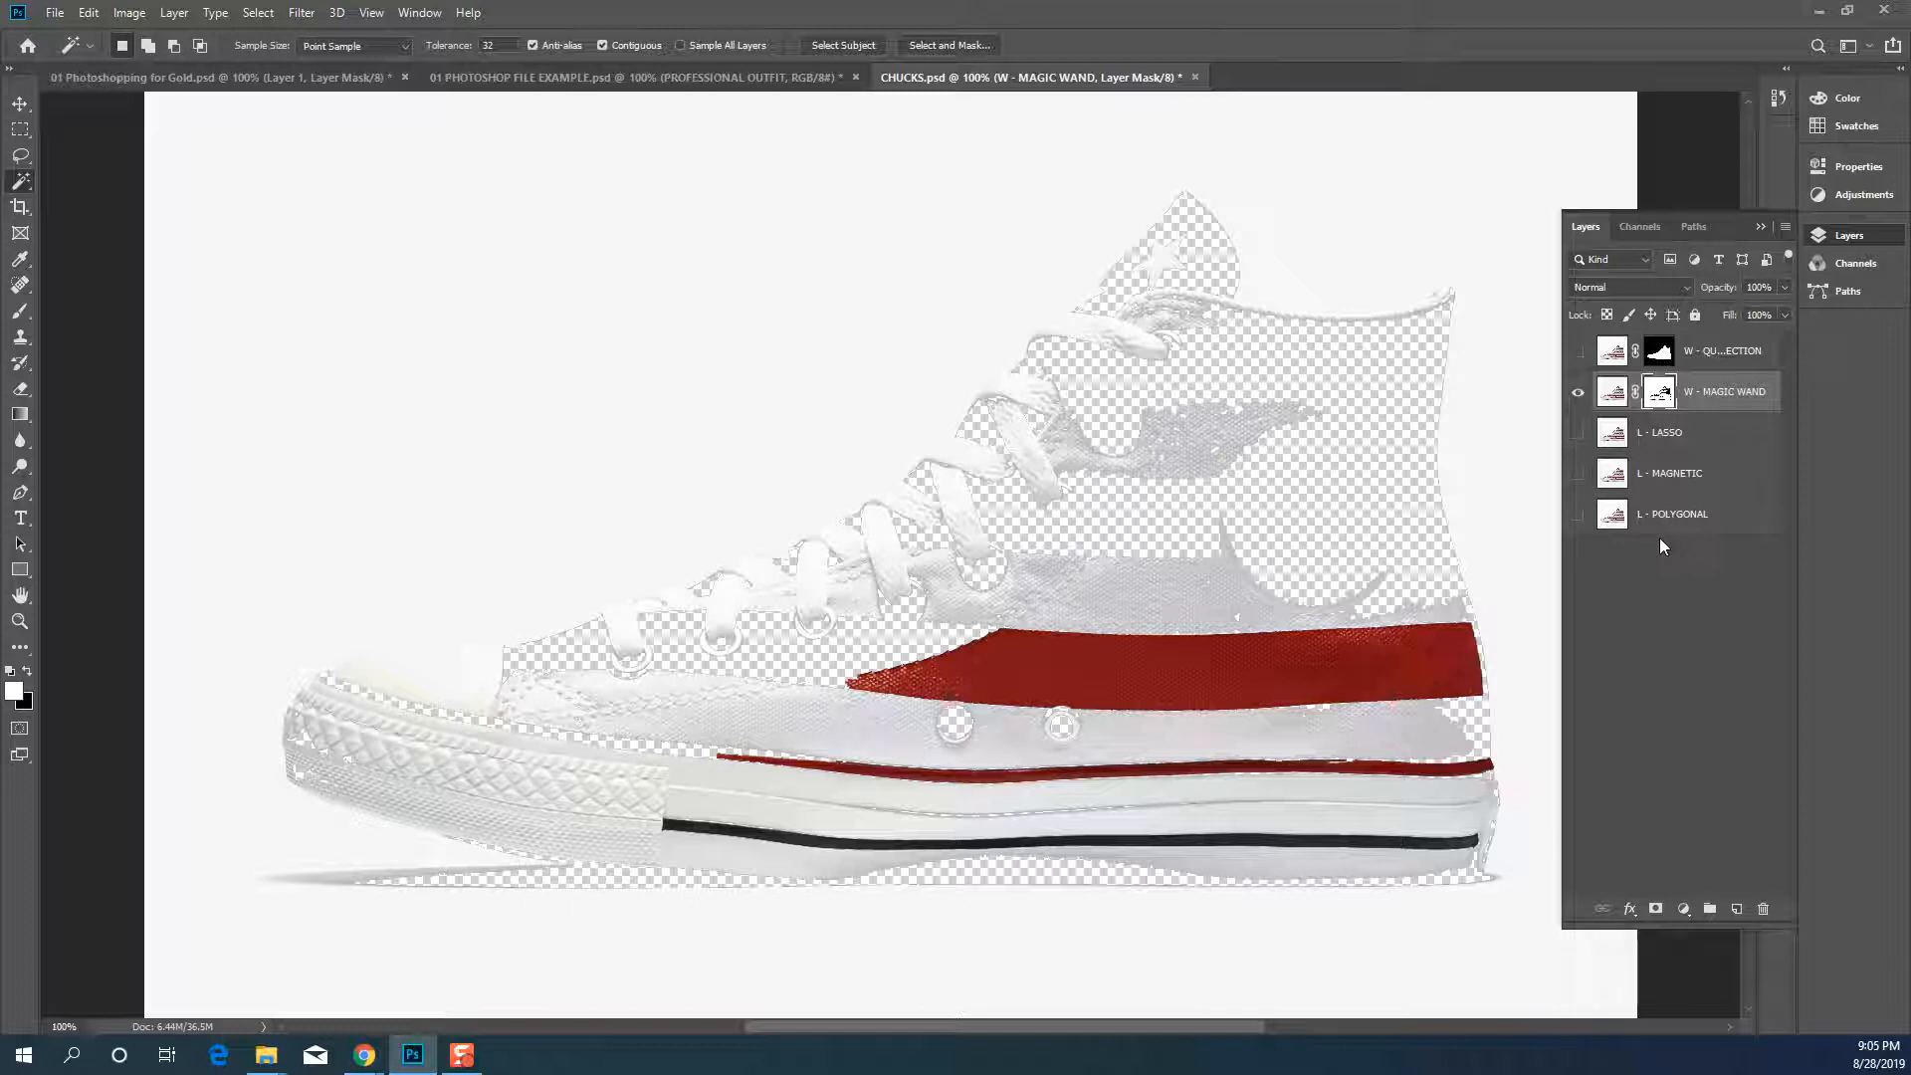
# Hide the W - MAGIC WAND layer, and show and activate the L - LASSO layer
pyautogui.click(1578, 392)
pyautogui.click(1579, 431)
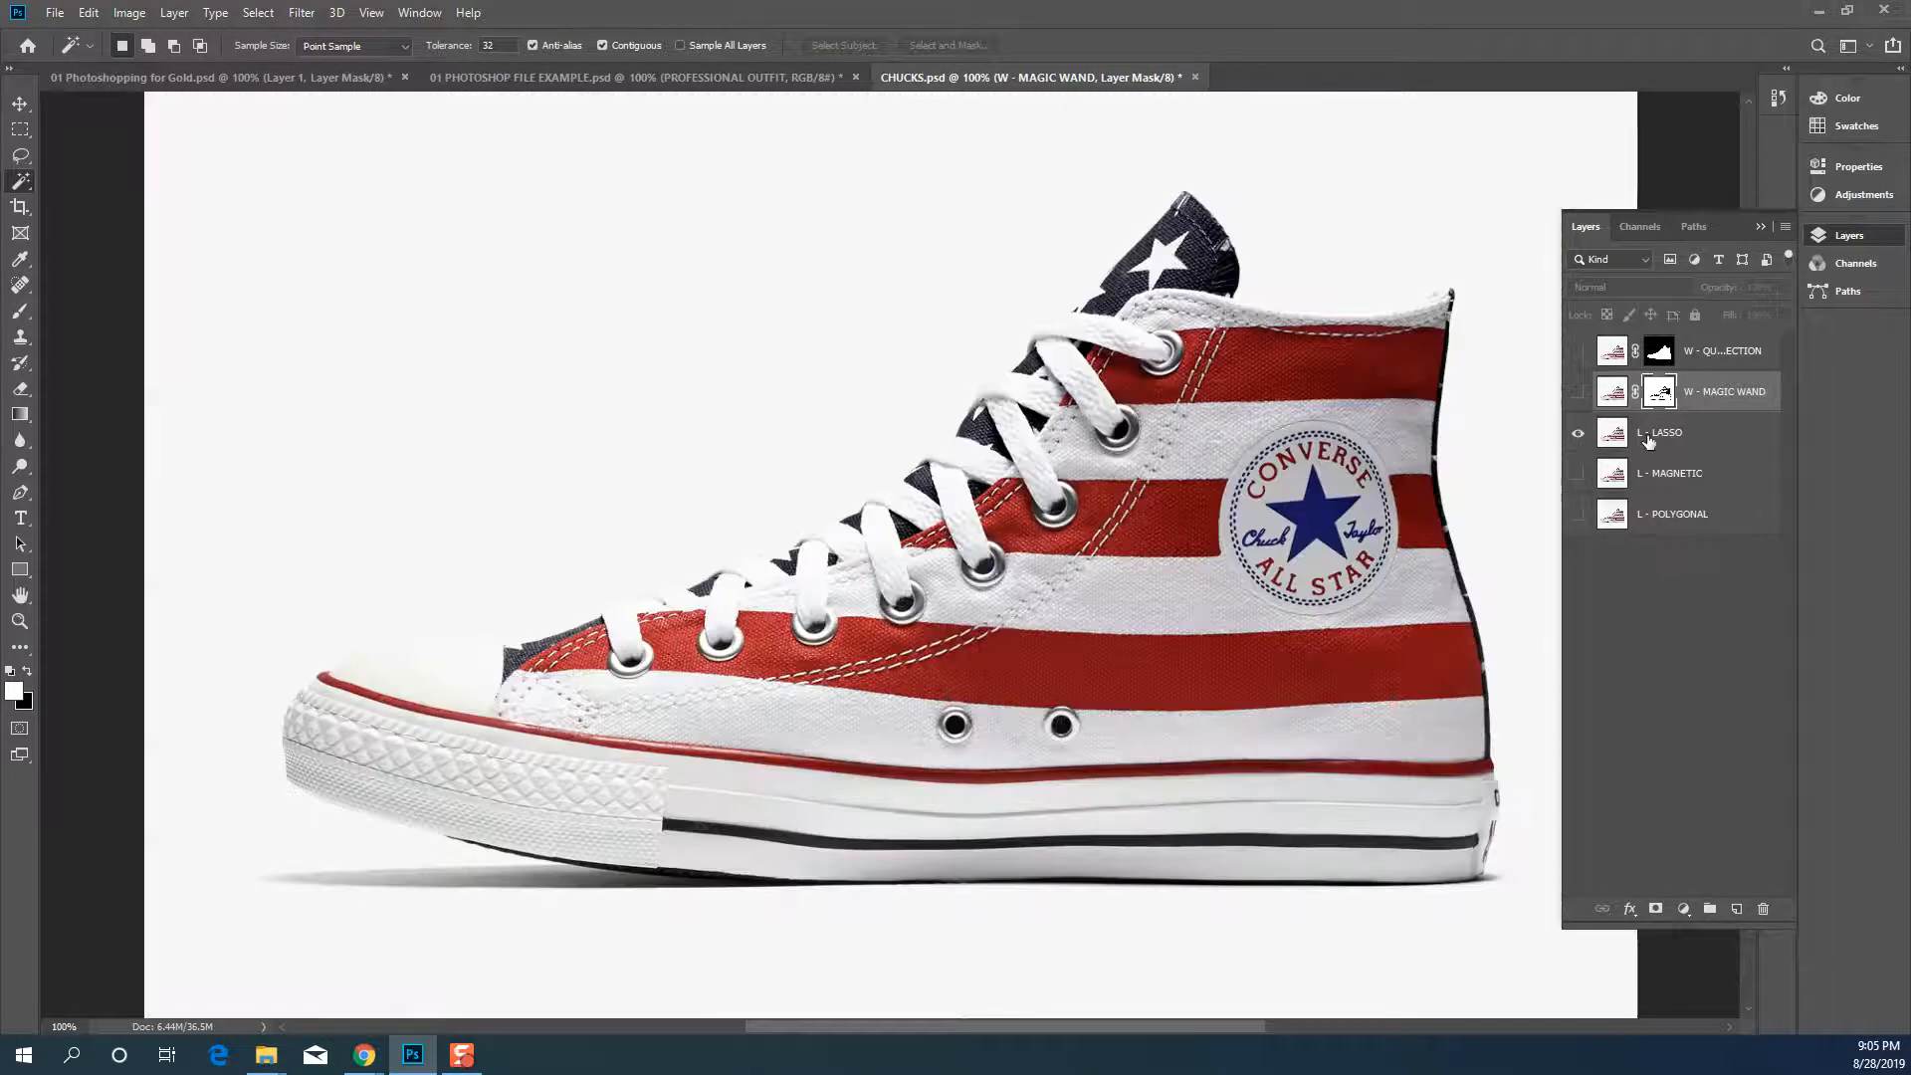
pyautogui.click(1588, 440)
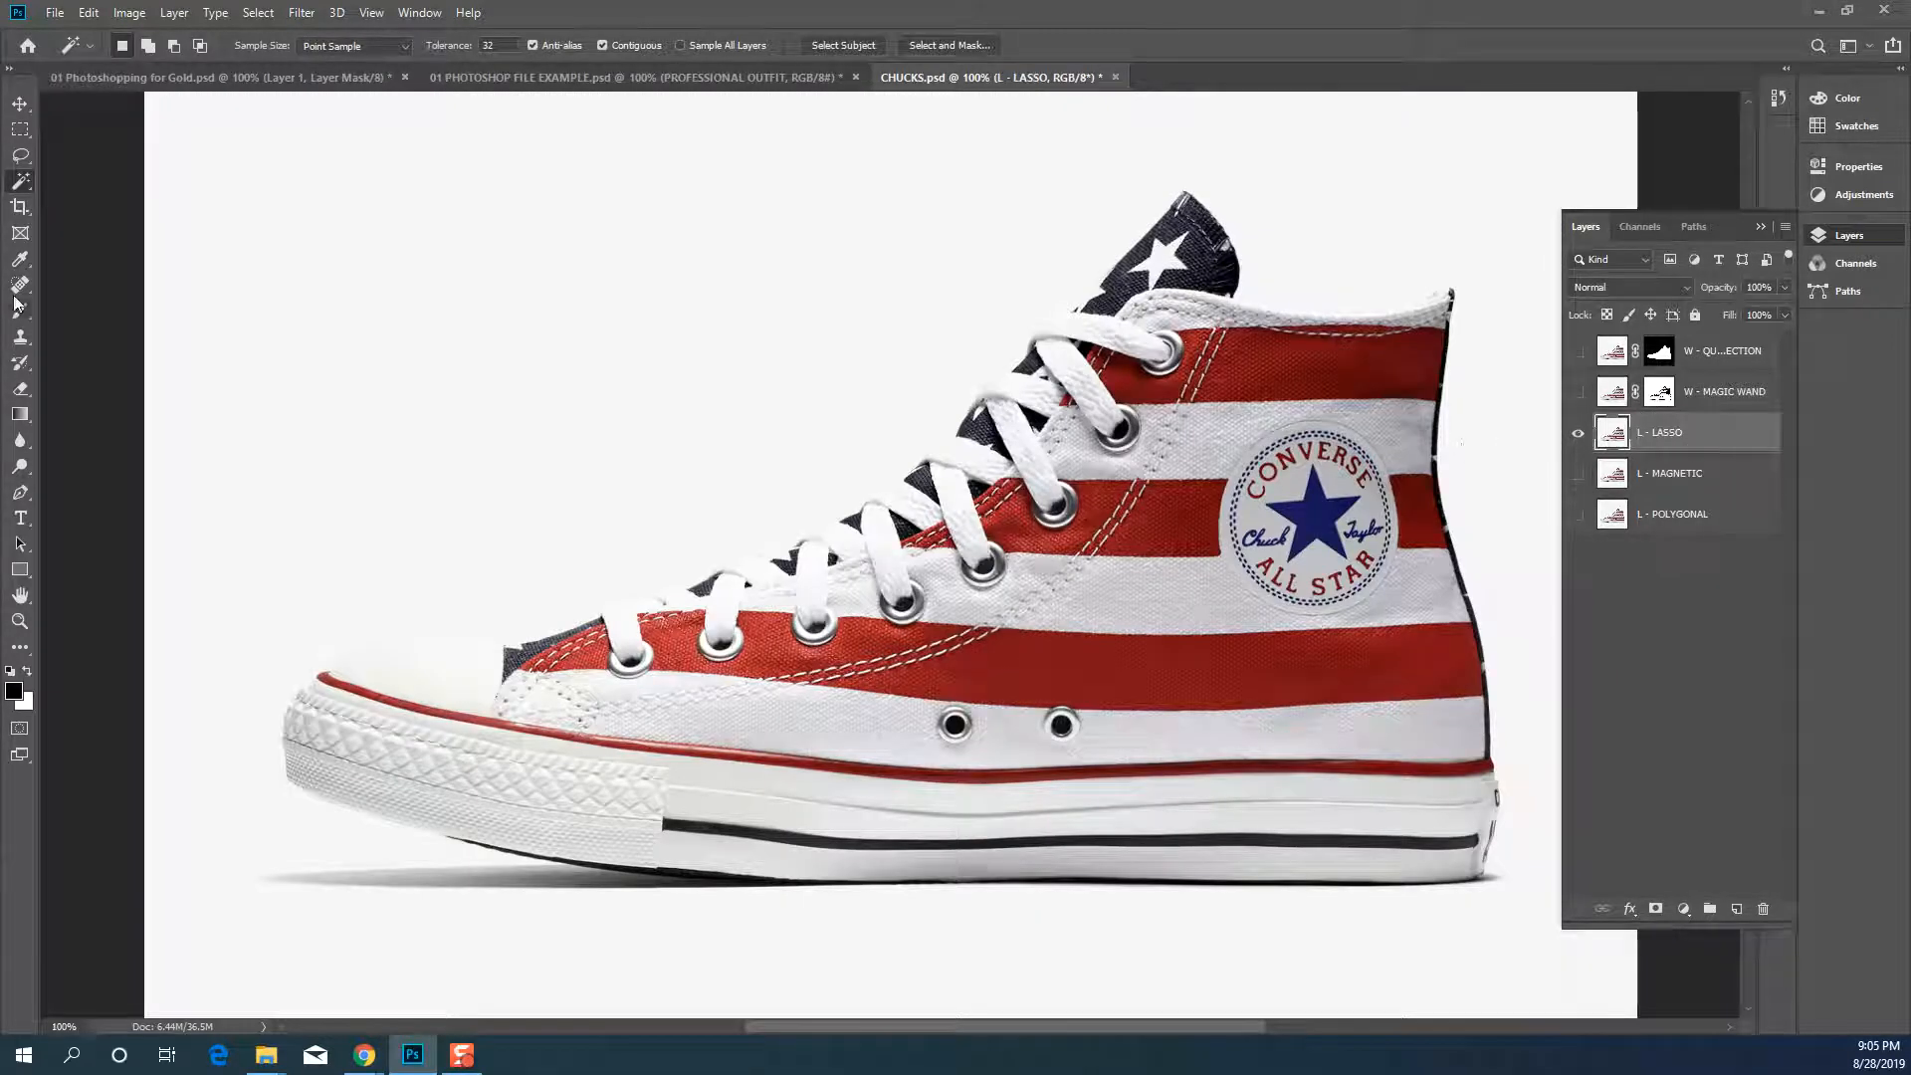
# Trace the whole shoe's outline freehand with the Lasso tool, and mask the L - LASSO layer with that selection
pyautogui.click(20, 155)
pyautogui.click(100, 157)
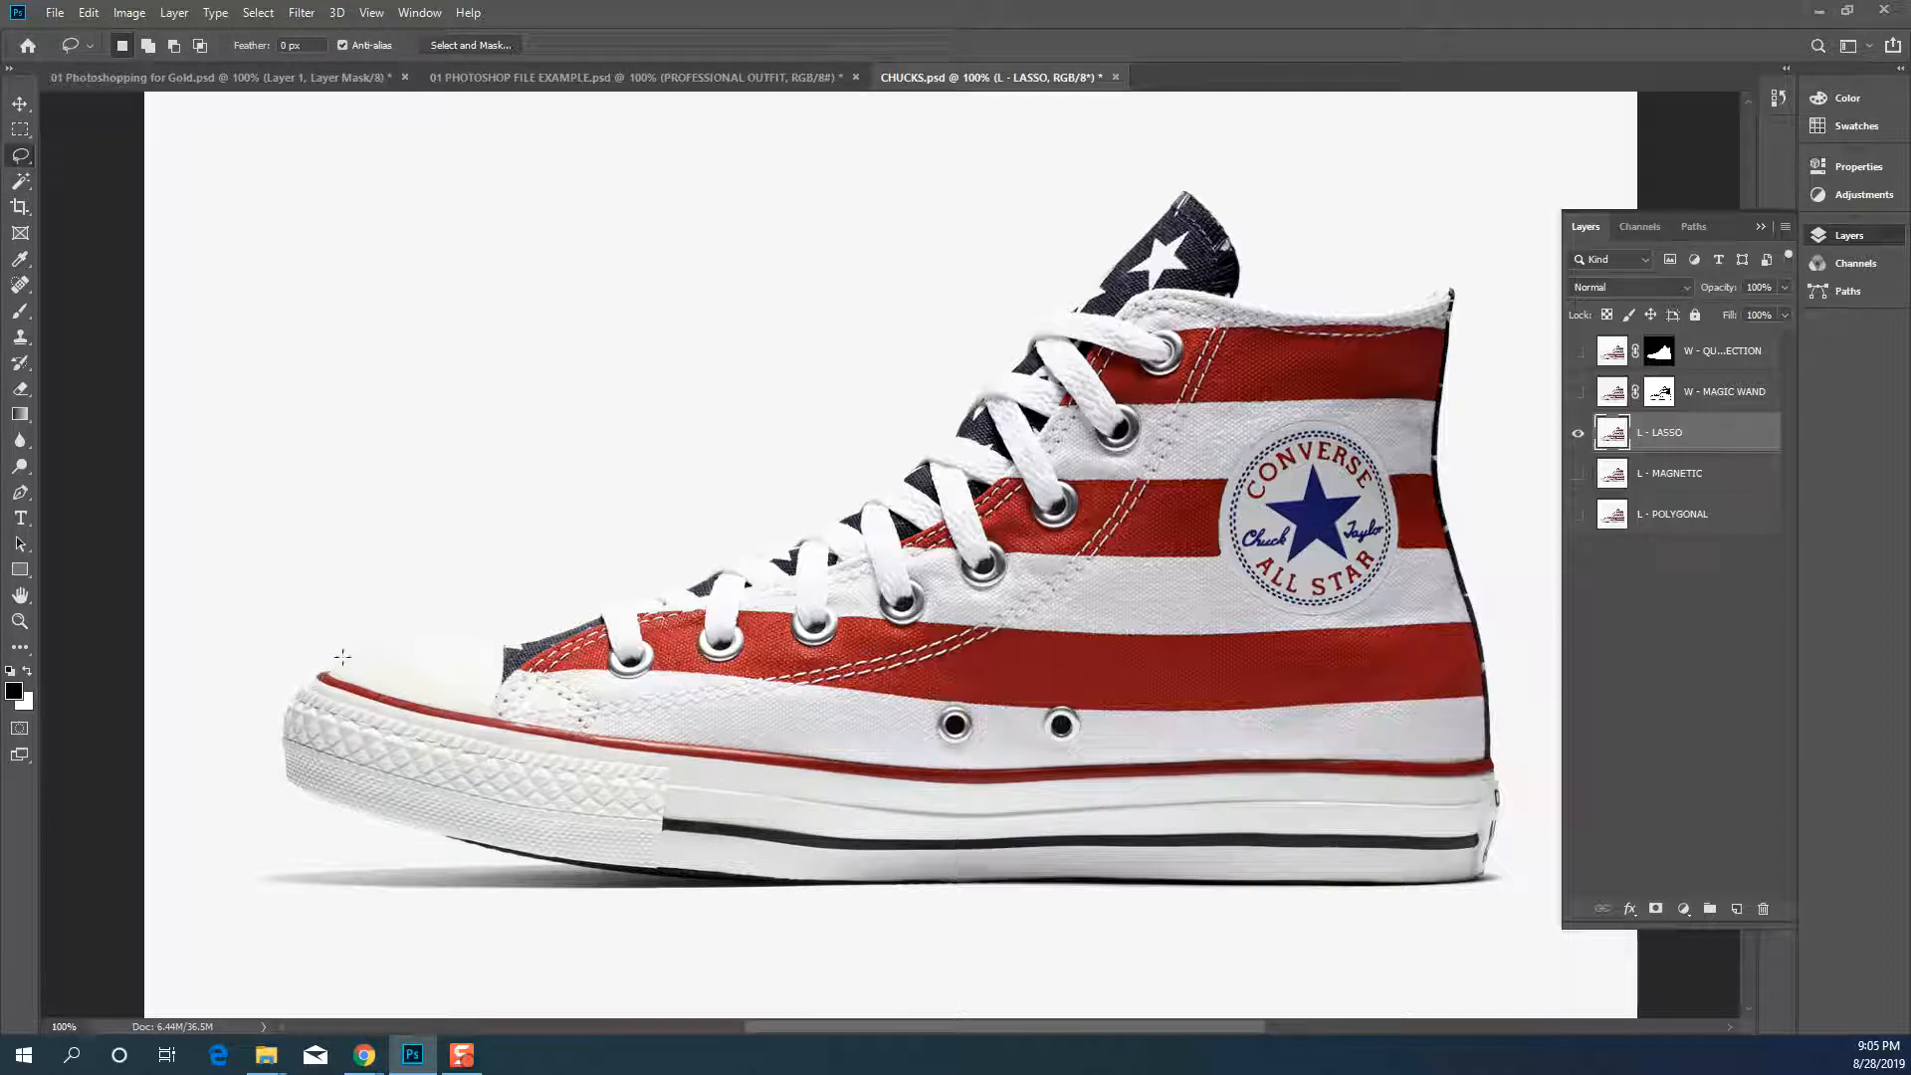
pyautogui.moveTo(369, 649)
pyautogui.mouseDown()
pyautogui.moveTo(784, 535)
pyautogui.moveTo(947, 425)
pyautogui.moveTo(1184, 190)
pyautogui.moveTo(1233, 223)
pyautogui.moveTo(1238, 293)
pyautogui.moveTo(1335, 310)
pyautogui.moveTo(1453, 288)
pyautogui.moveTo(1446, 511)
pyautogui.moveTo(1513, 805)
pyautogui.moveTo(1485, 874)
pyautogui.moveTo(859, 887)
pyautogui.moveTo(609, 874)
pyautogui.moveTo(276, 787)
pyautogui.moveTo(296, 692)
pyautogui.moveTo(701, 561)
pyautogui.mouseUp()
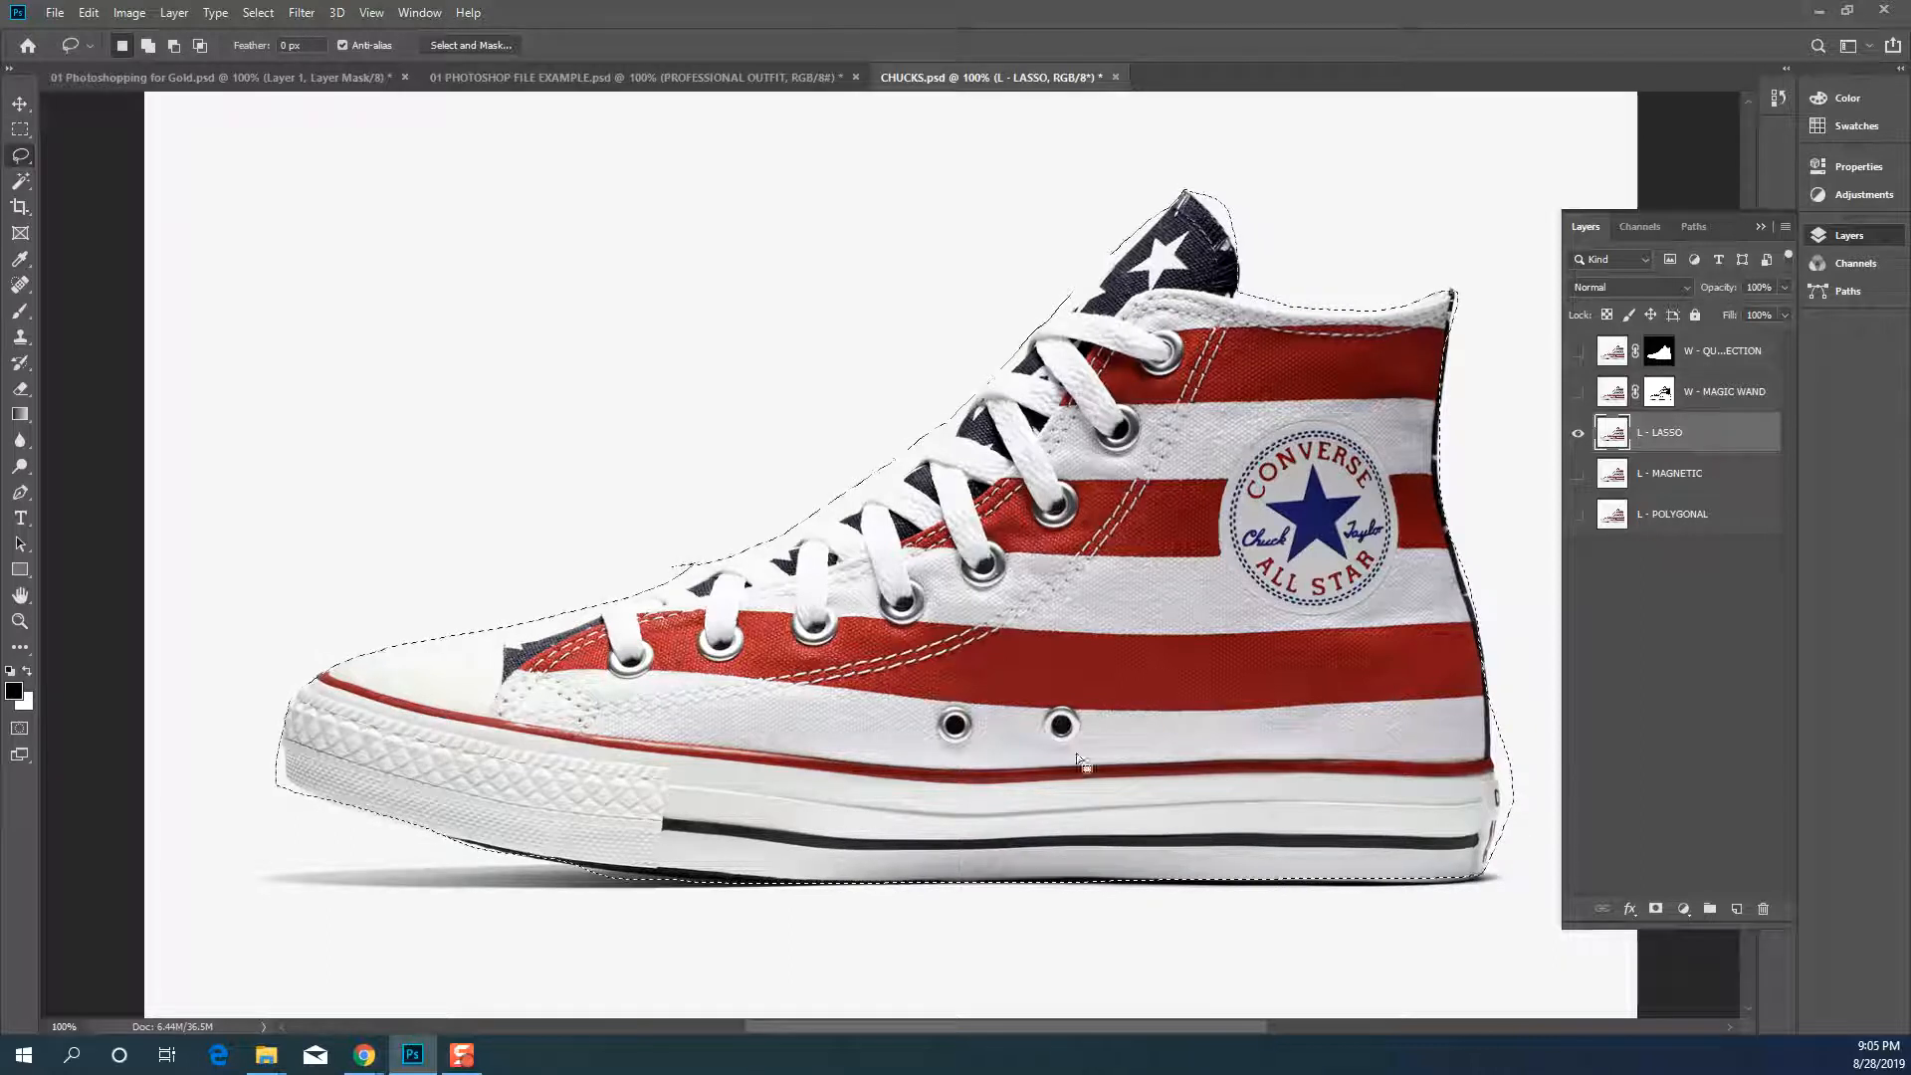
pyautogui.click(1655, 908)
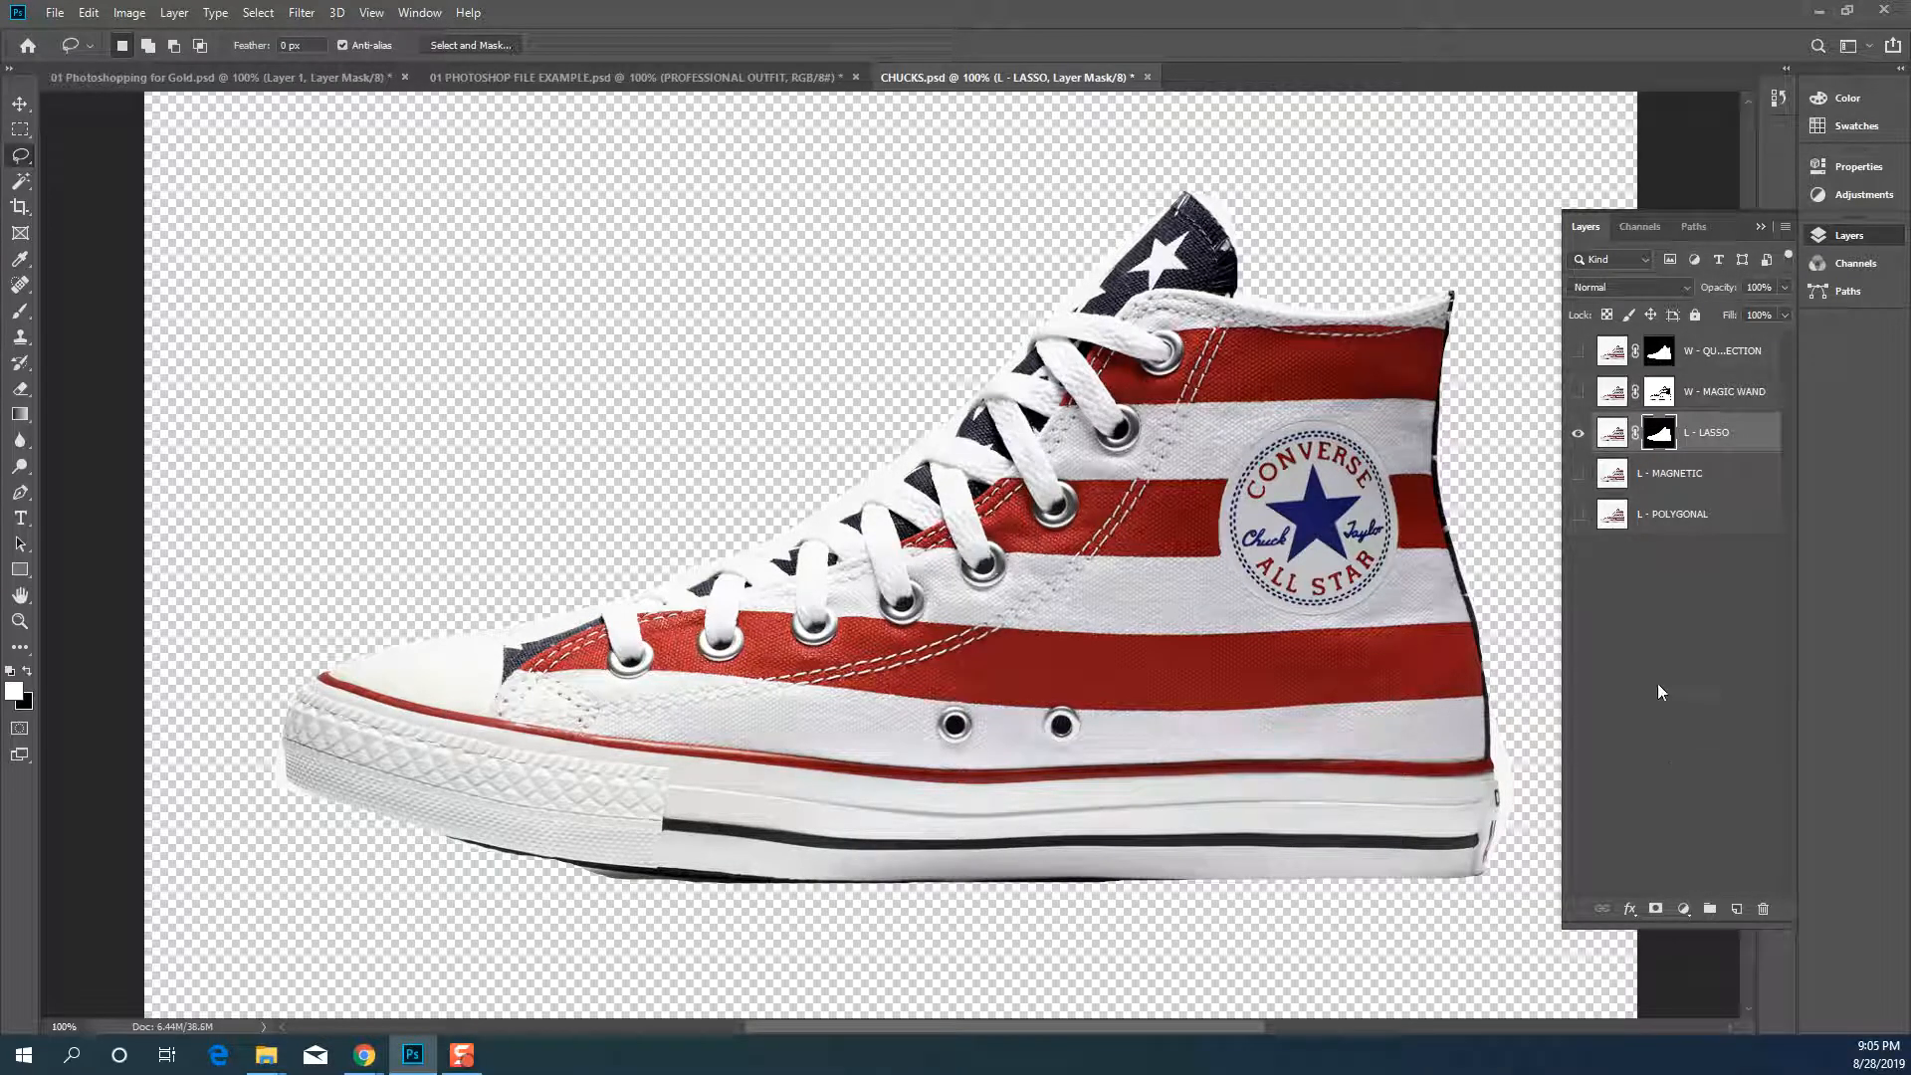
# Activate and show the L - MAGNETIC layer, and hide the L - LASSO layer
pyautogui.click(1672, 472)
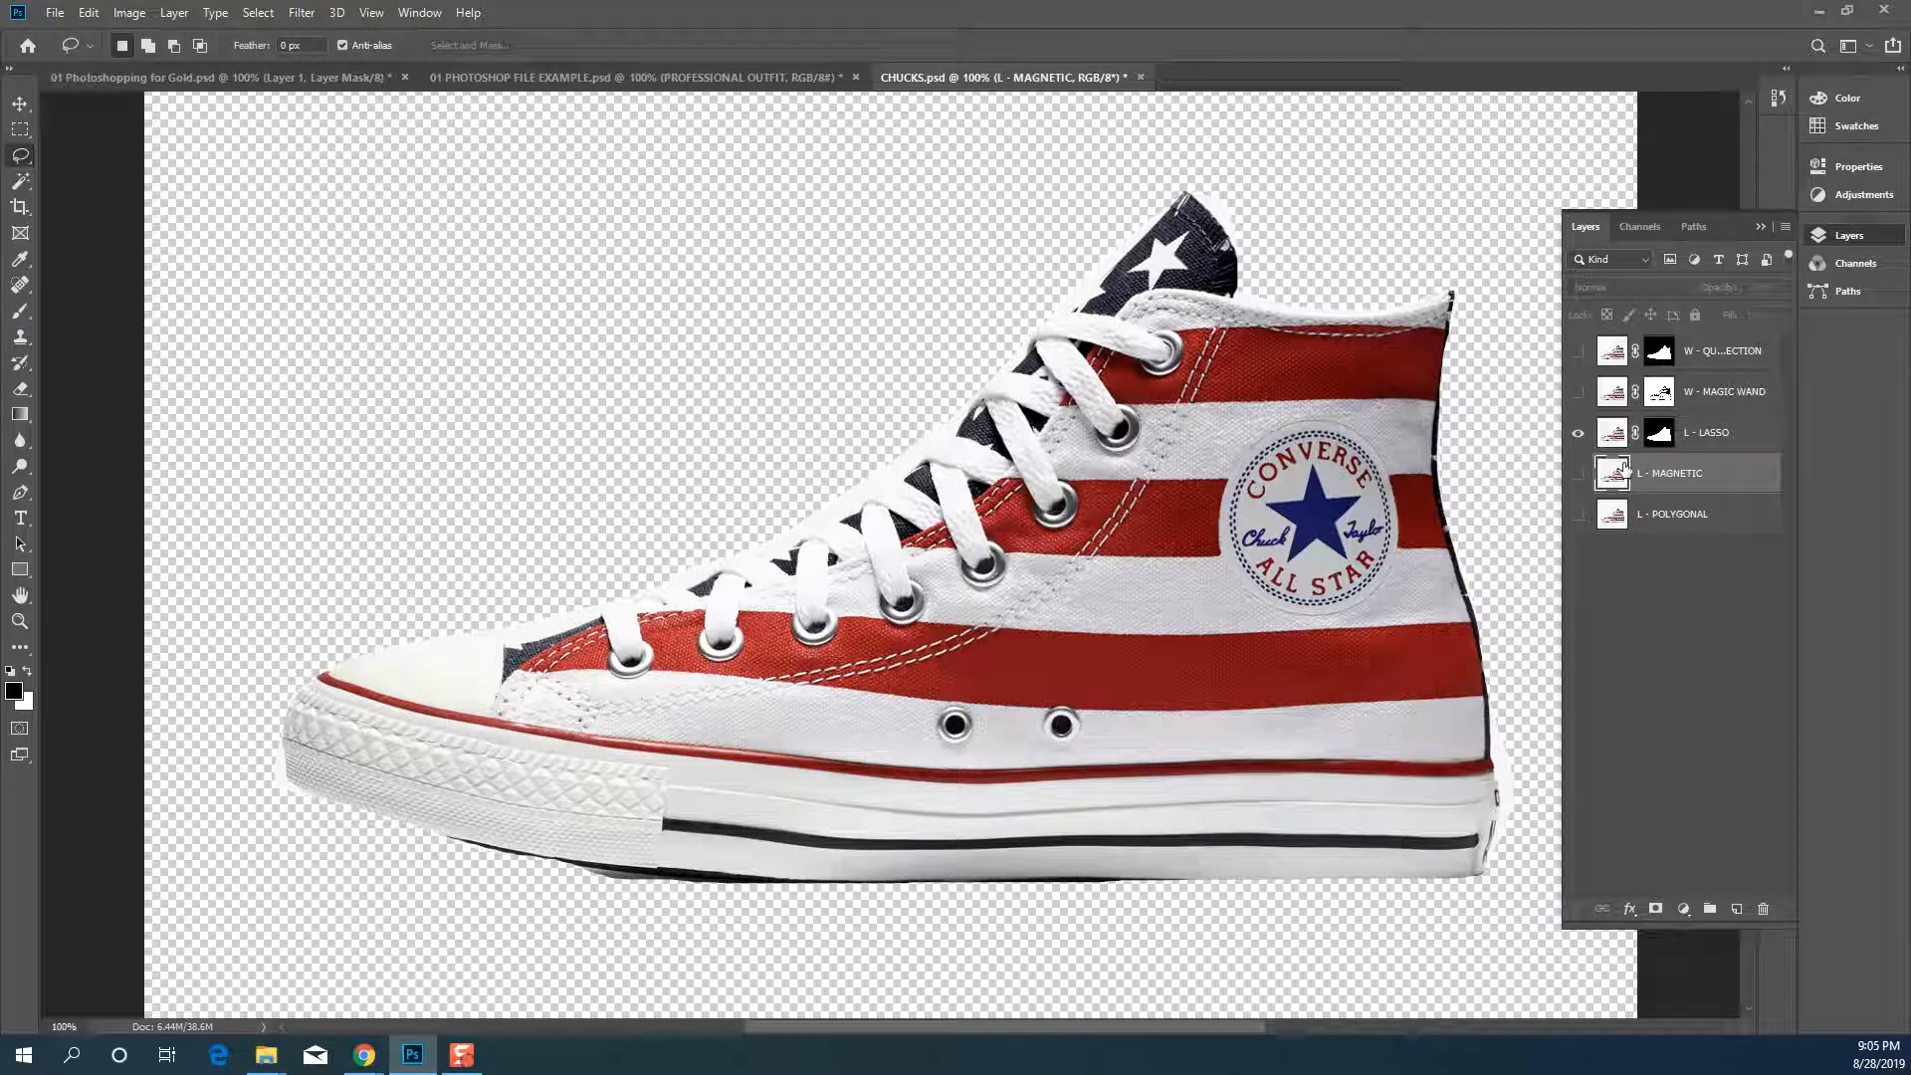
pyautogui.click(1581, 438)
pyautogui.click(1577, 473)
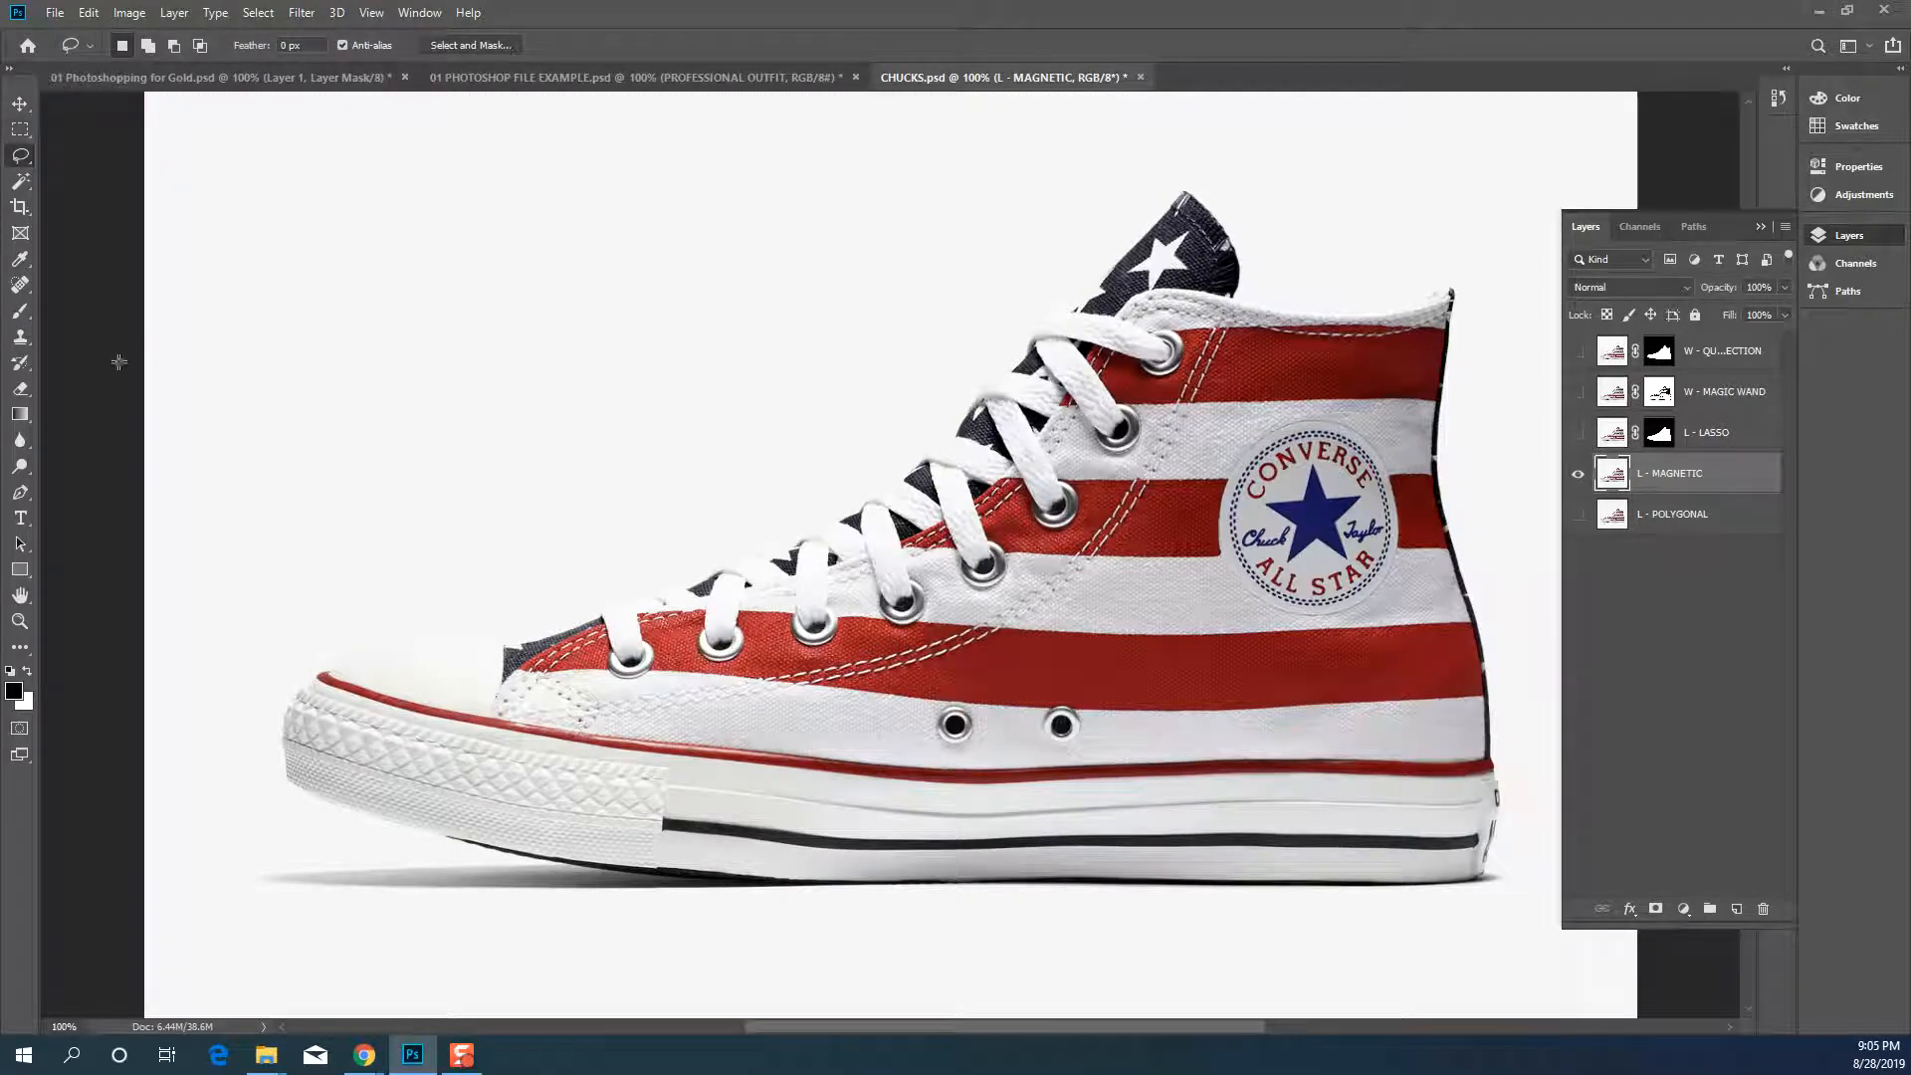
# Trace the whole shoe's outline with the Magnetic Lasso tool, and mask the L - MAGNETIC layer with that selection
pyautogui.rightClick(20, 155)
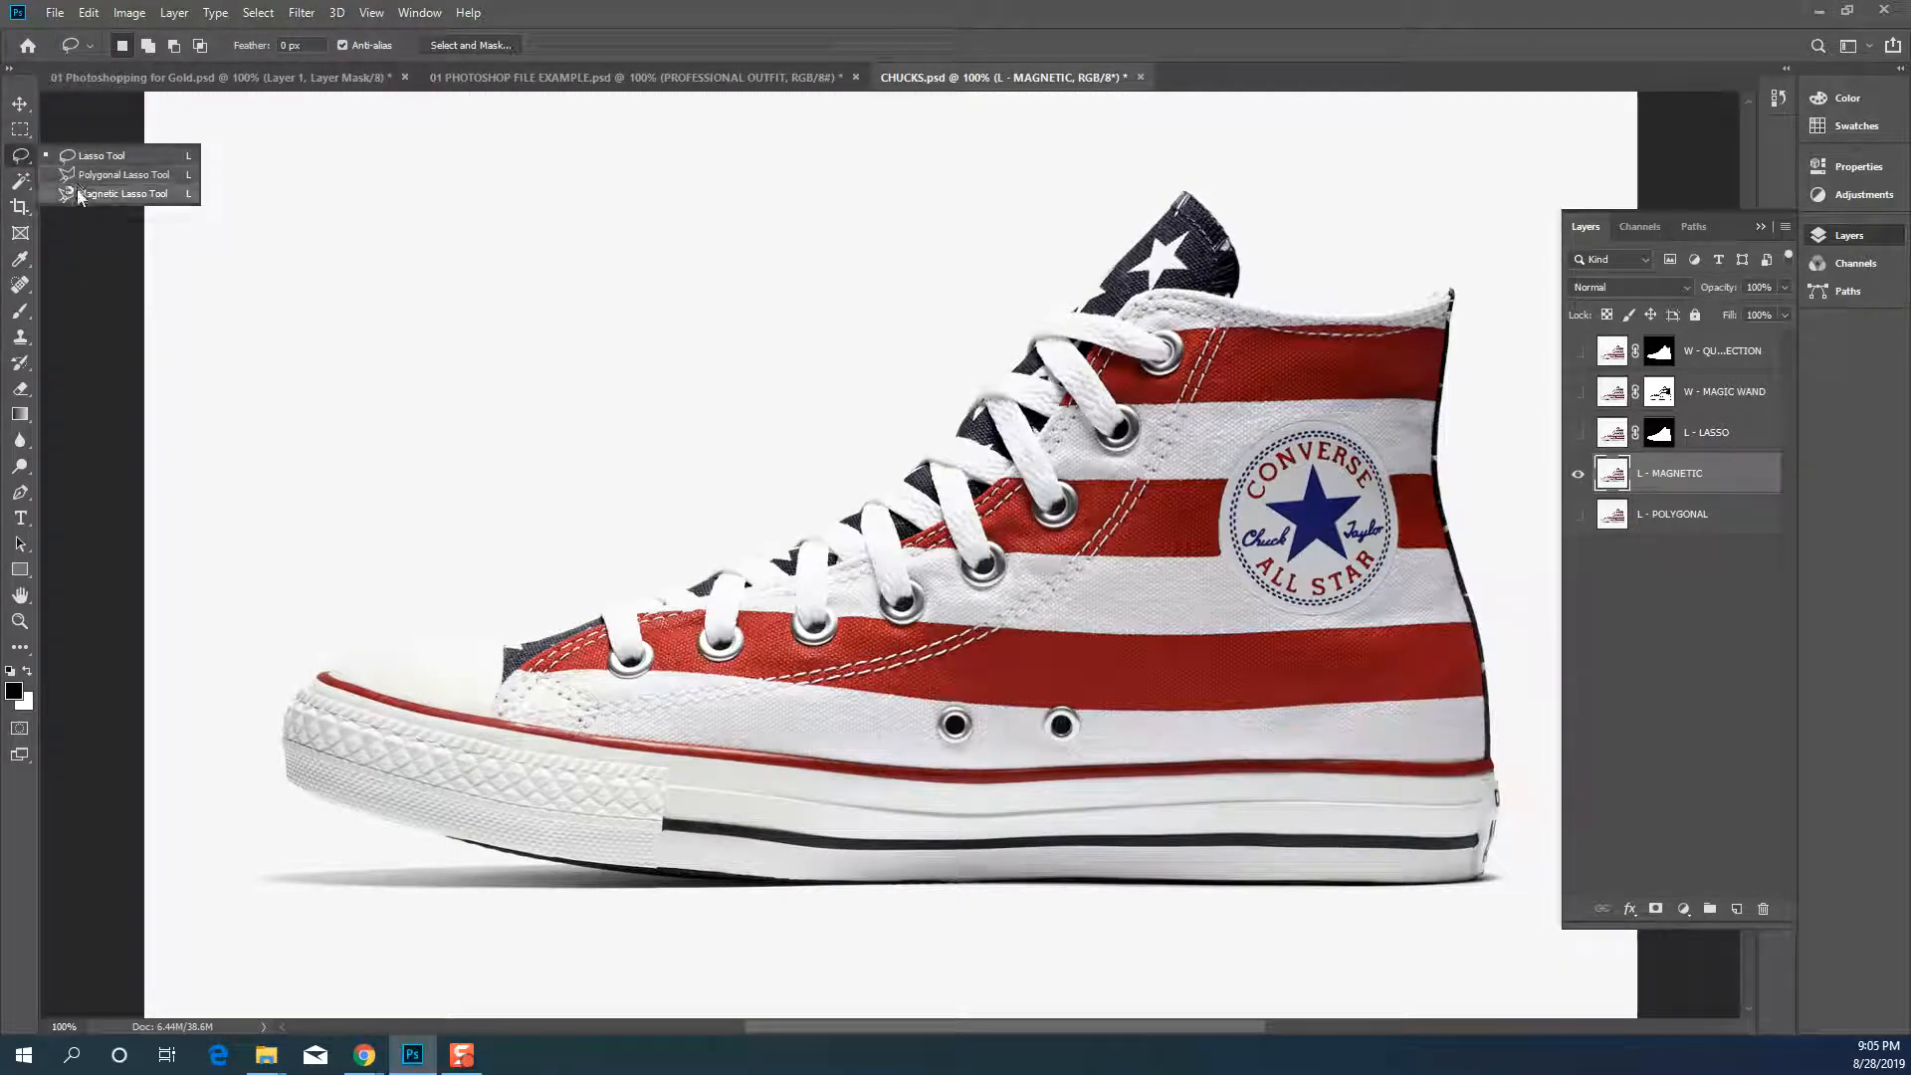
pyautogui.click(75, 189)
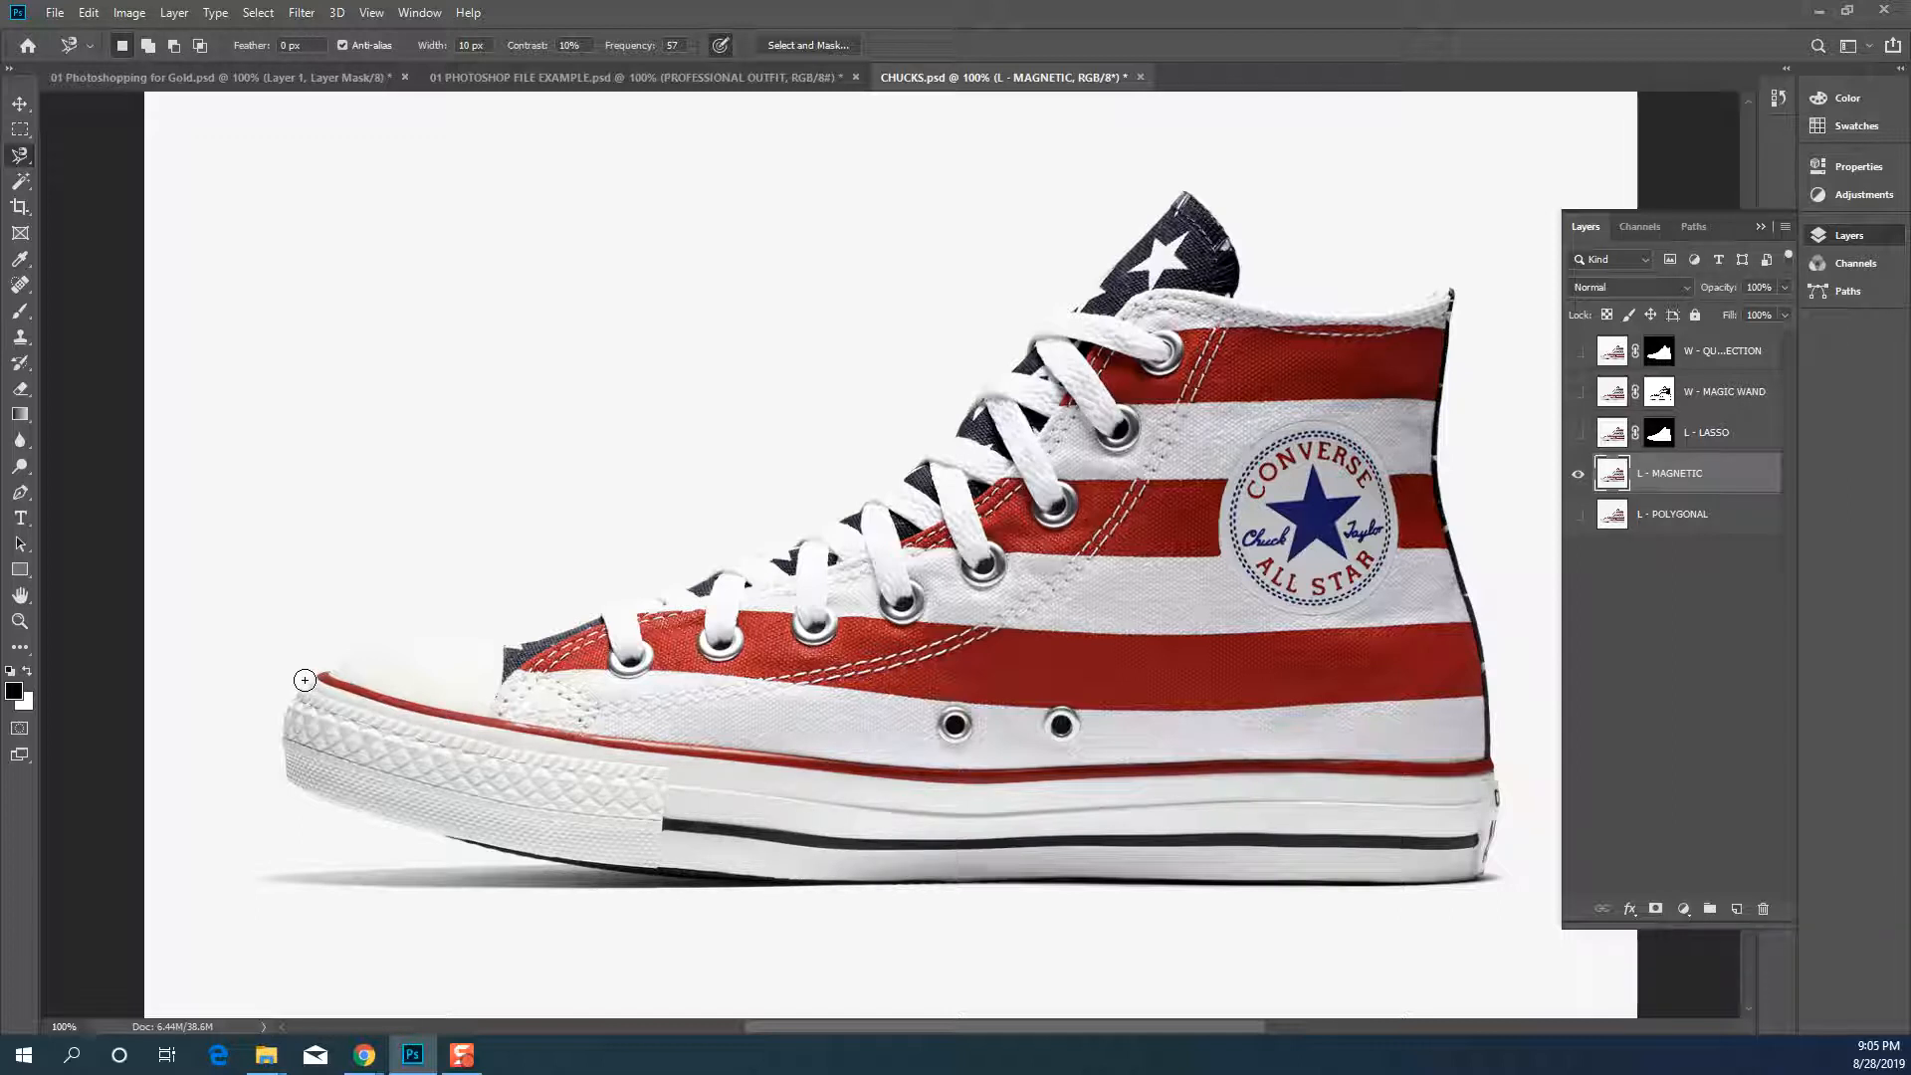
pyautogui.click(304, 680)
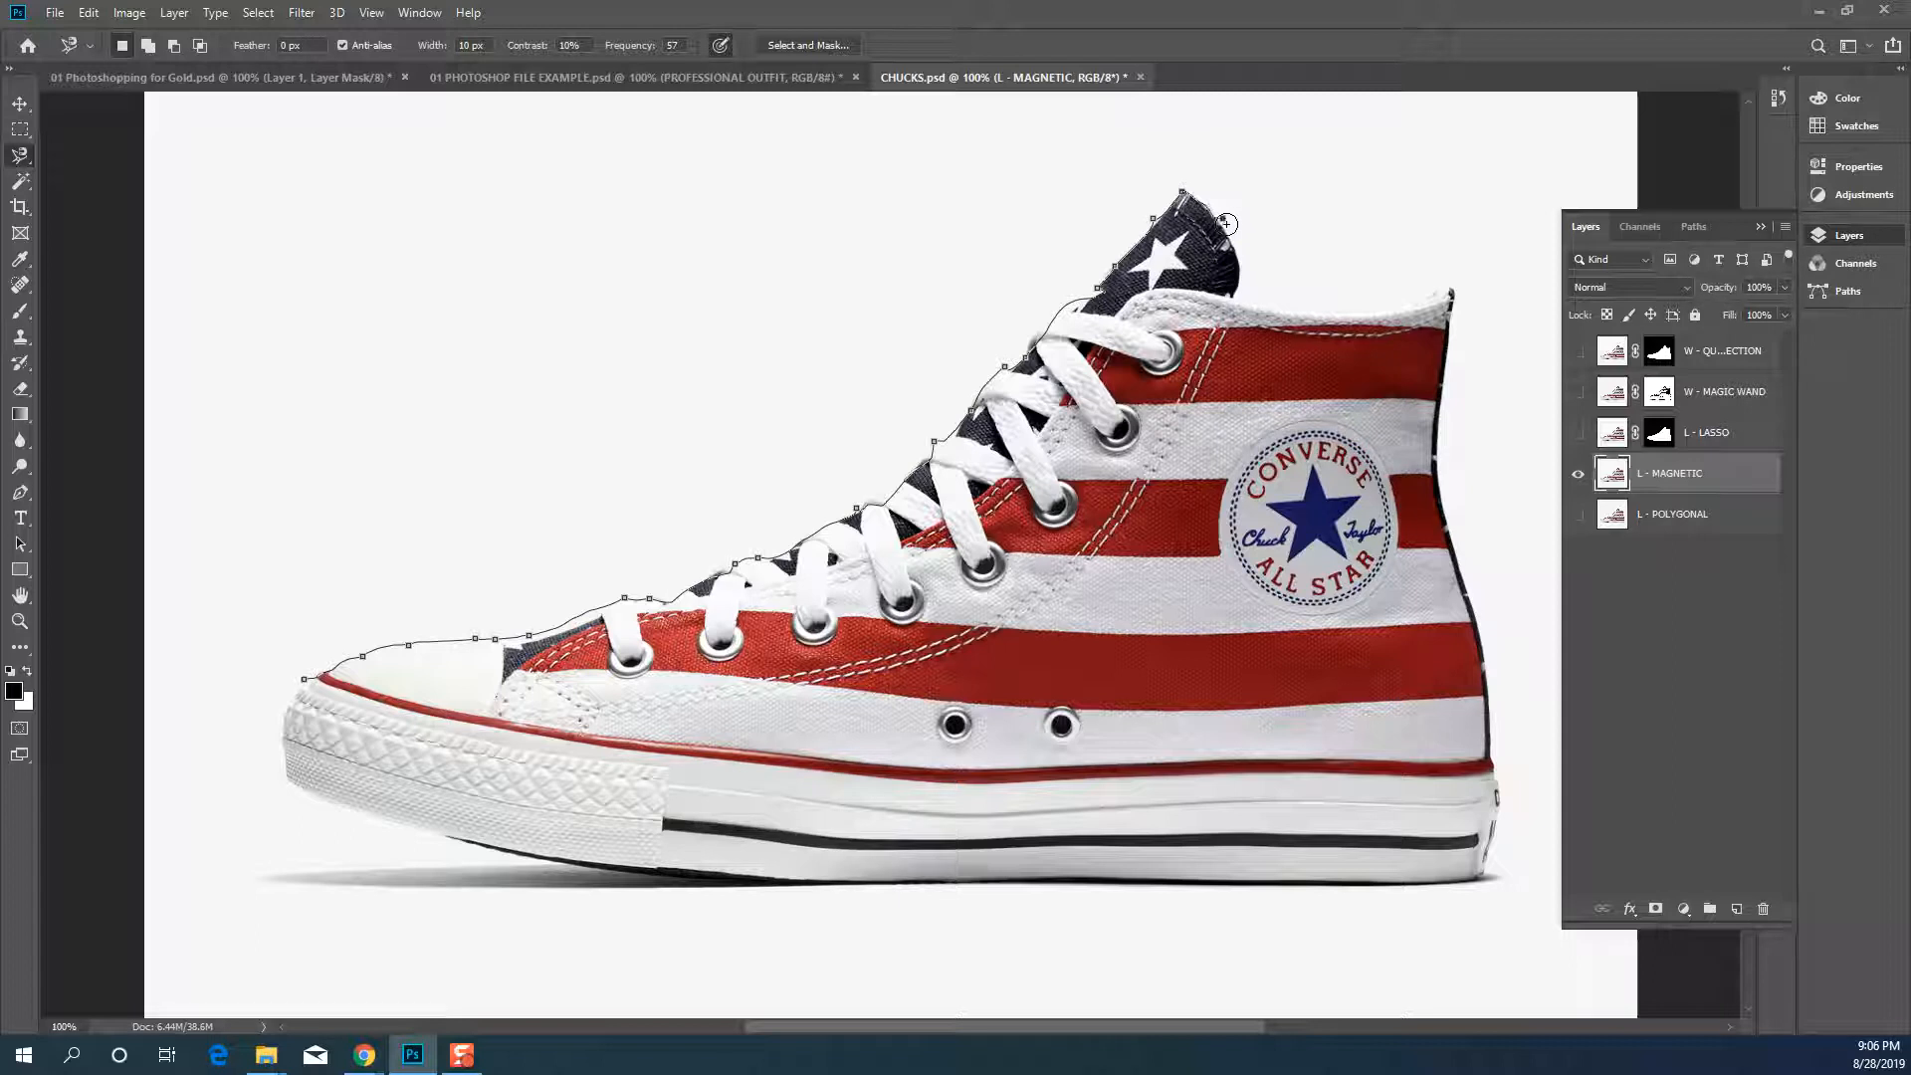
pyautogui.press('Delete')
pyautogui.press('Delete')
pyautogui.click(1249, 302)
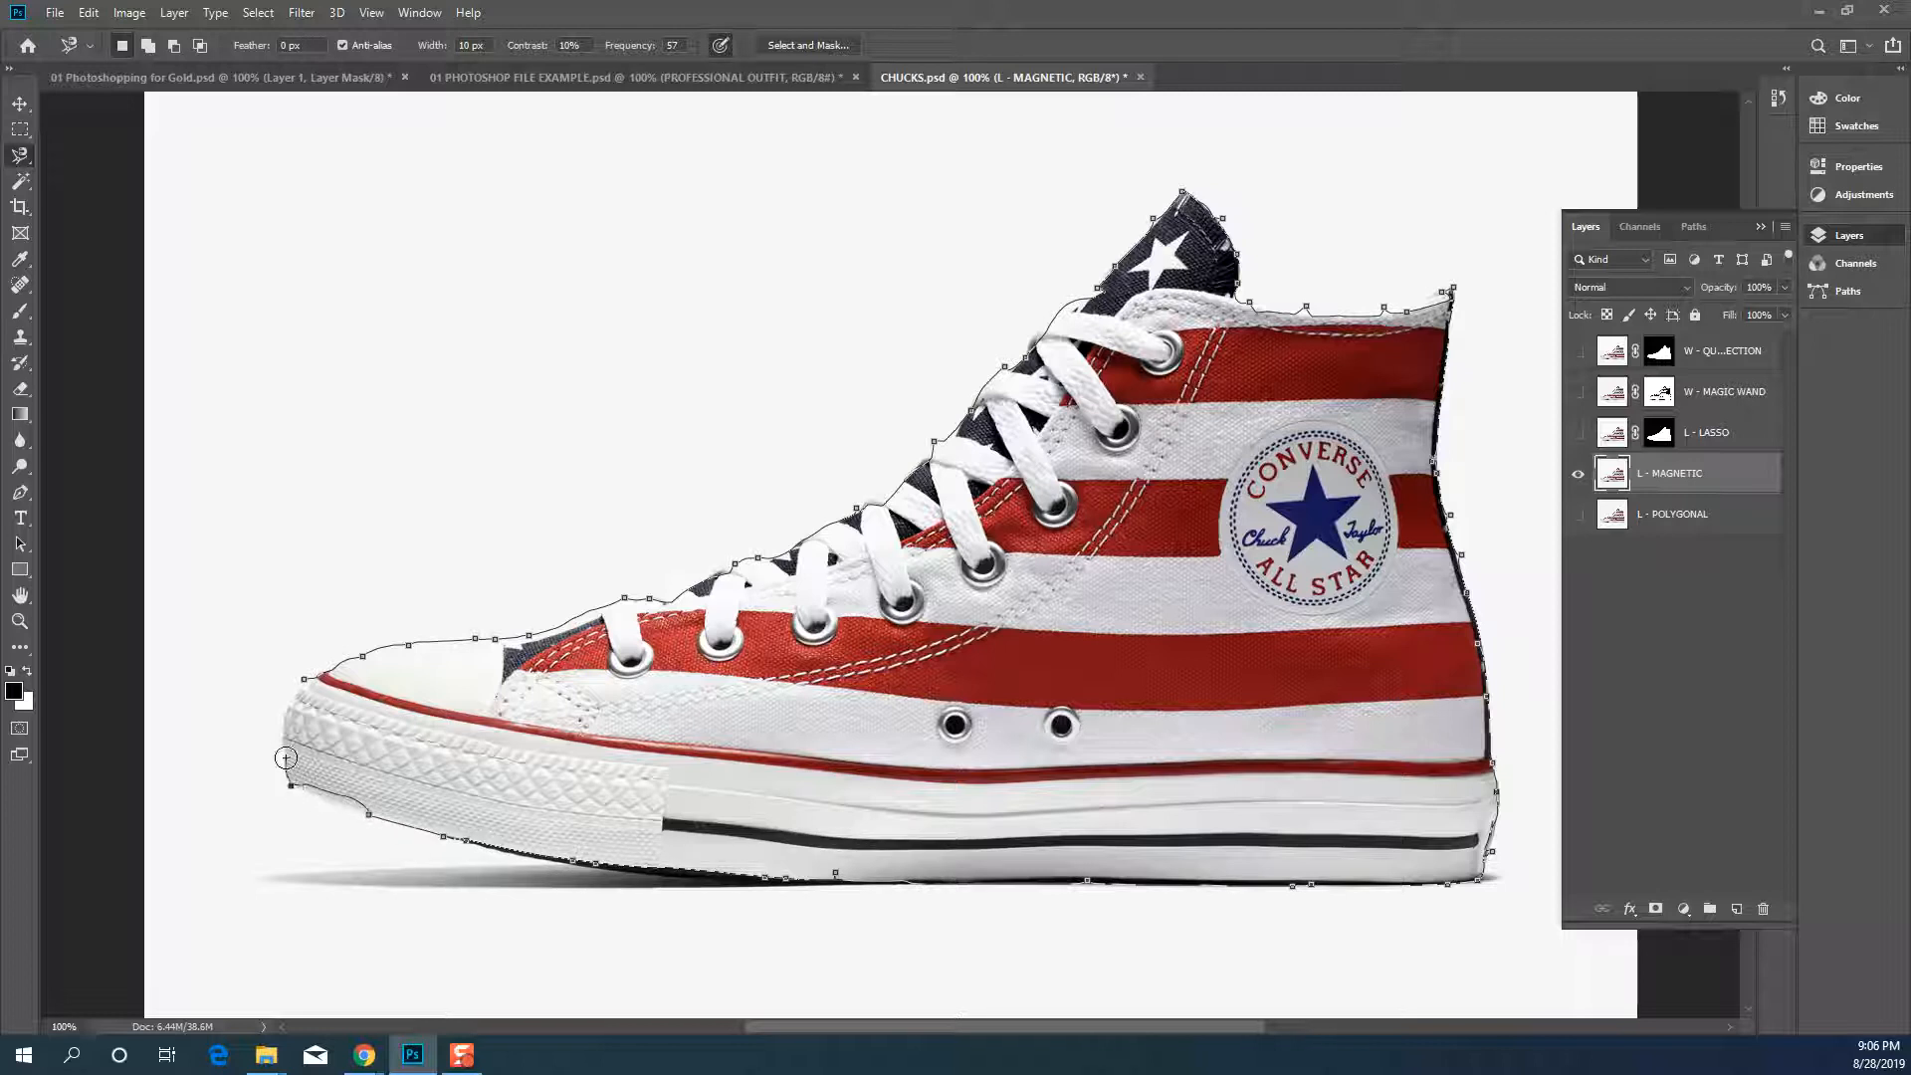
pyautogui.click(304, 678)
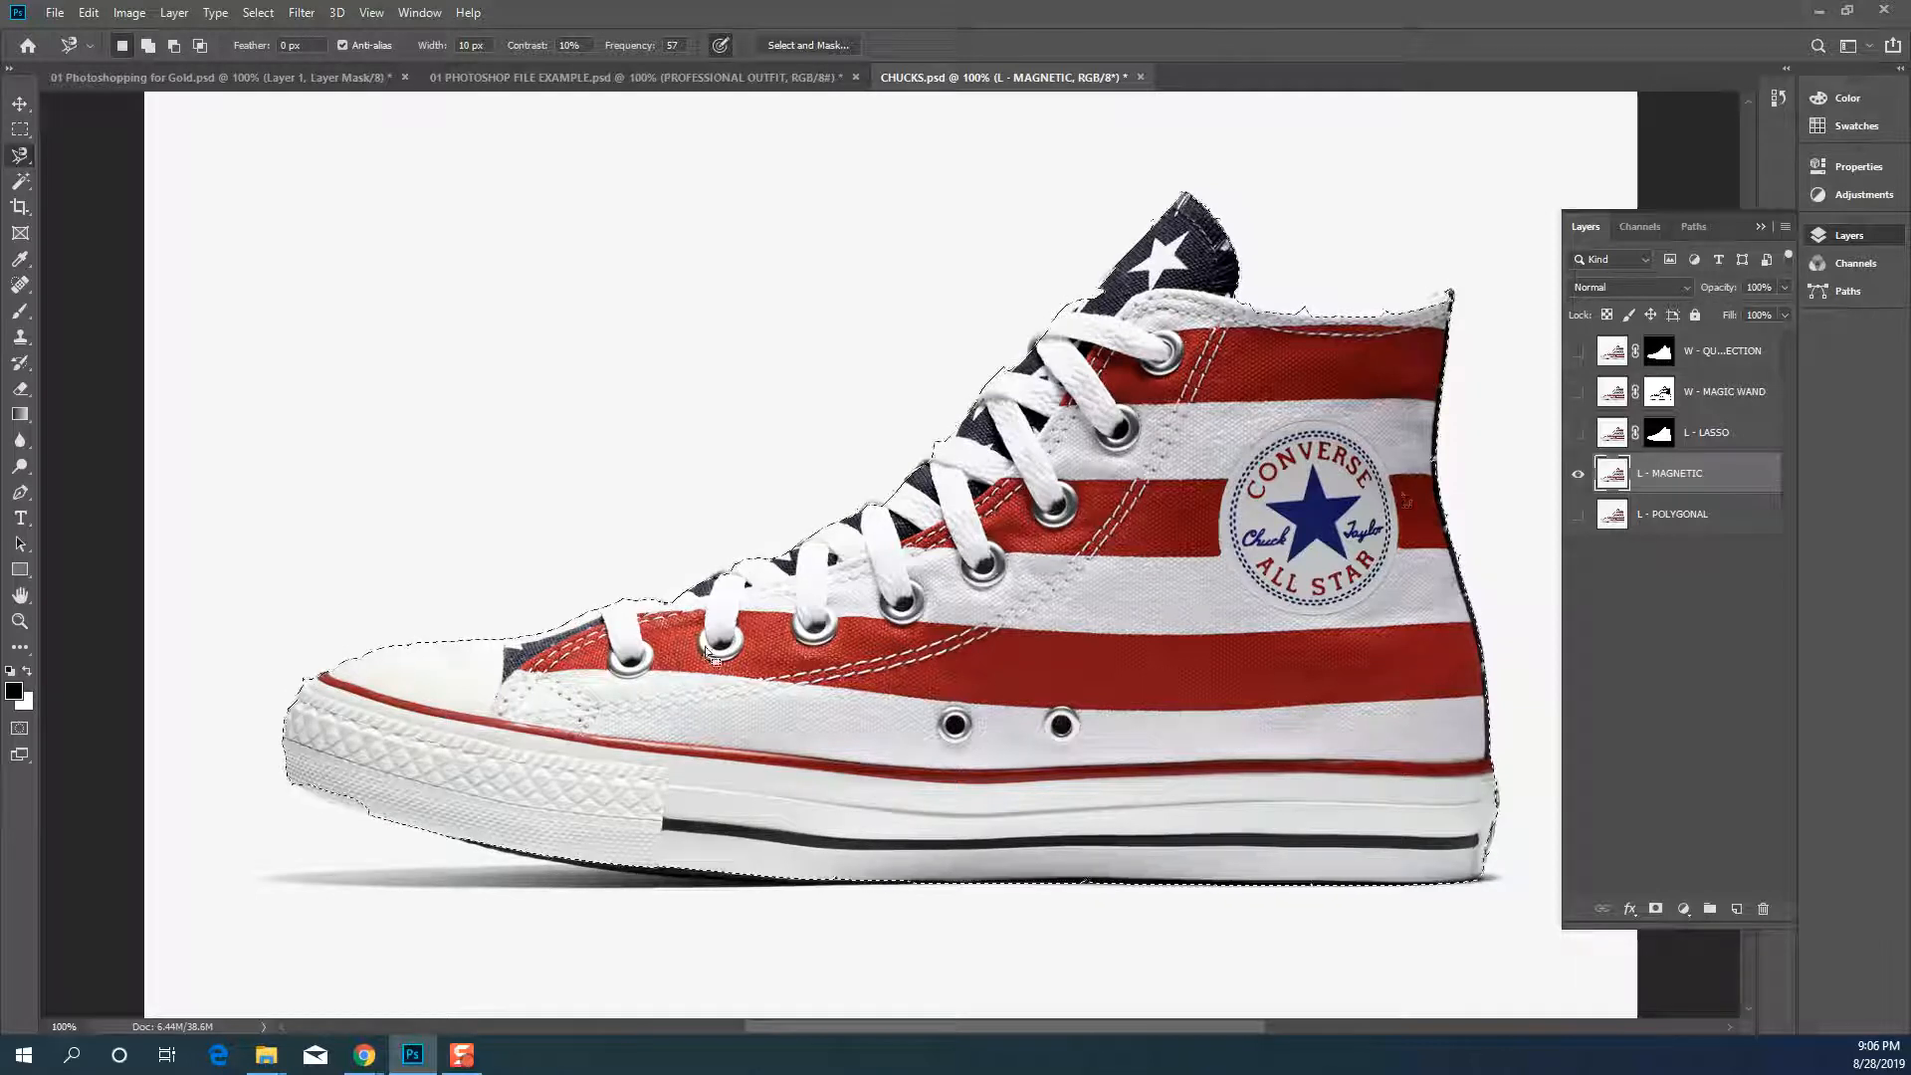
pyautogui.click(1657, 909)
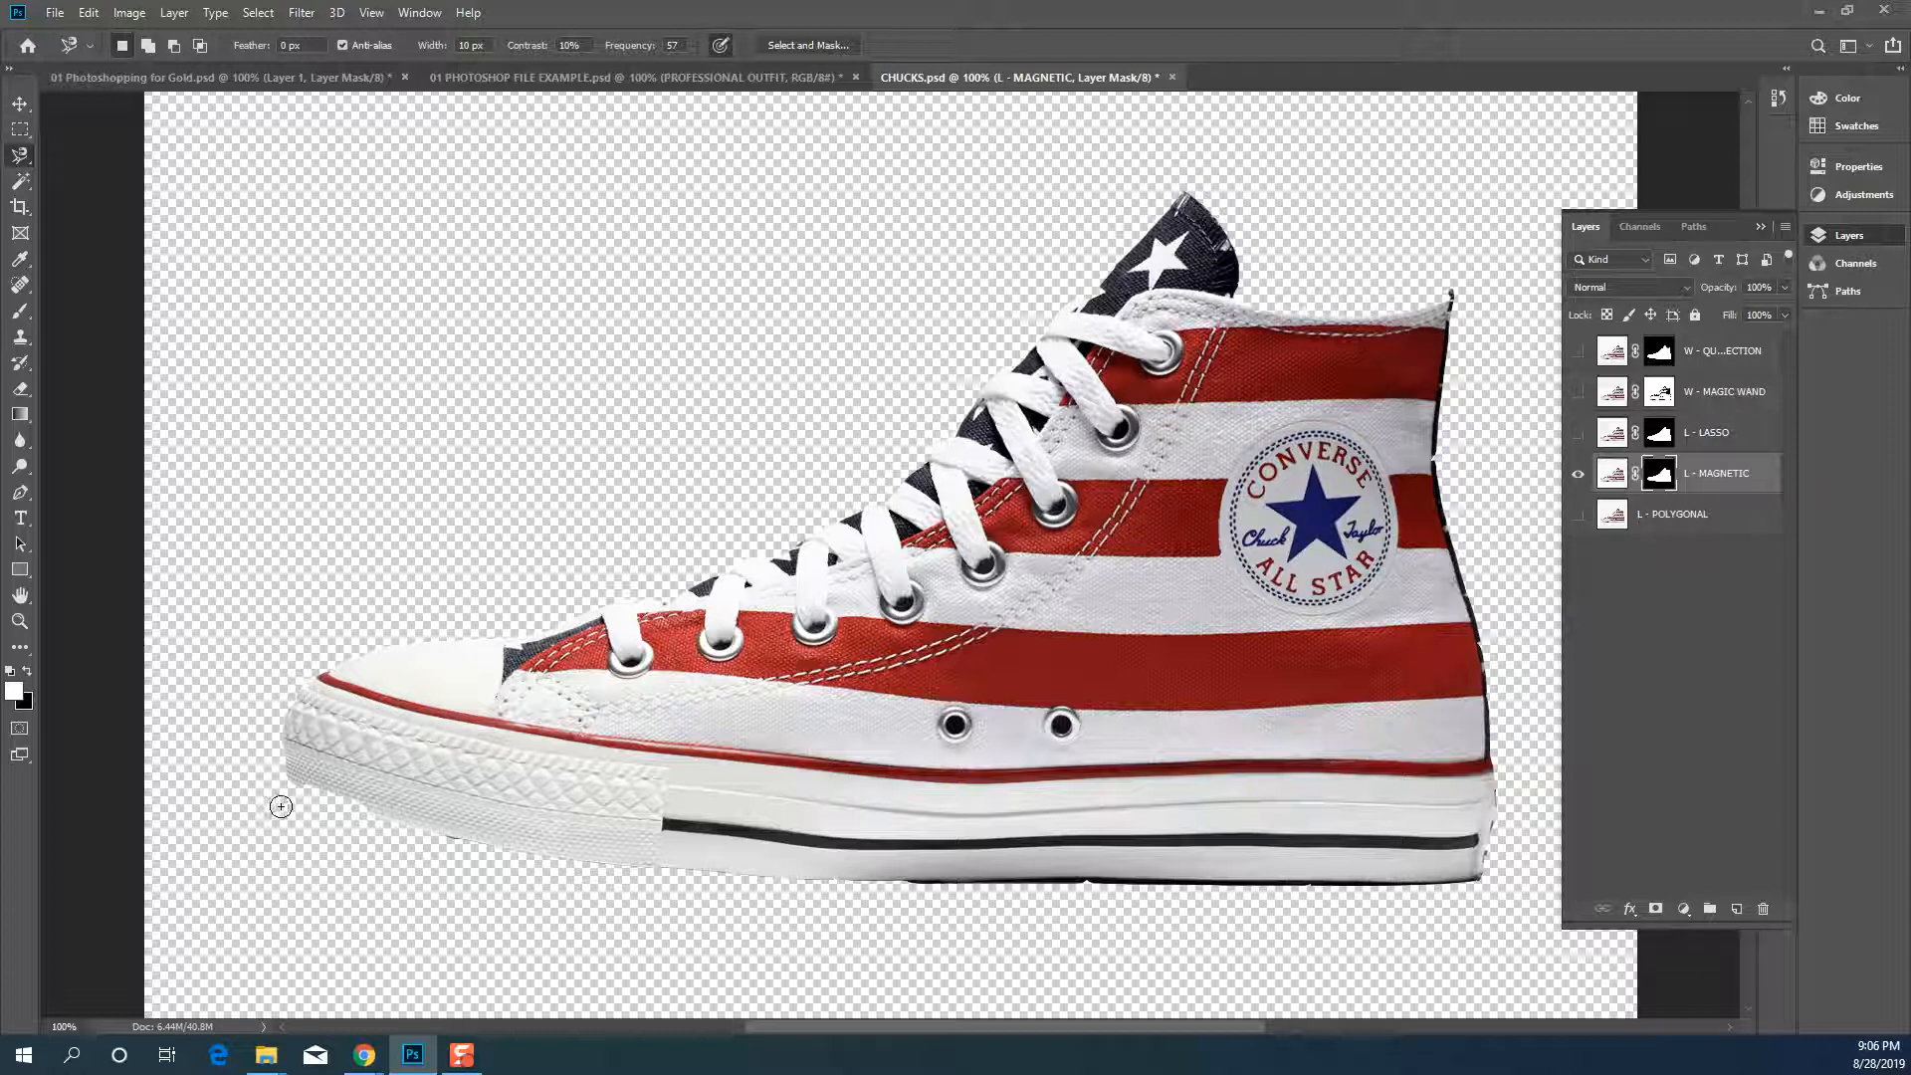
# Hide the L - MAGNETIC layer, show L - POLYGONAL, and select the whole shoe's outline with the Polygonal Lasso tool
pyautogui.click(1577, 476)
pyautogui.click(1578, 515)
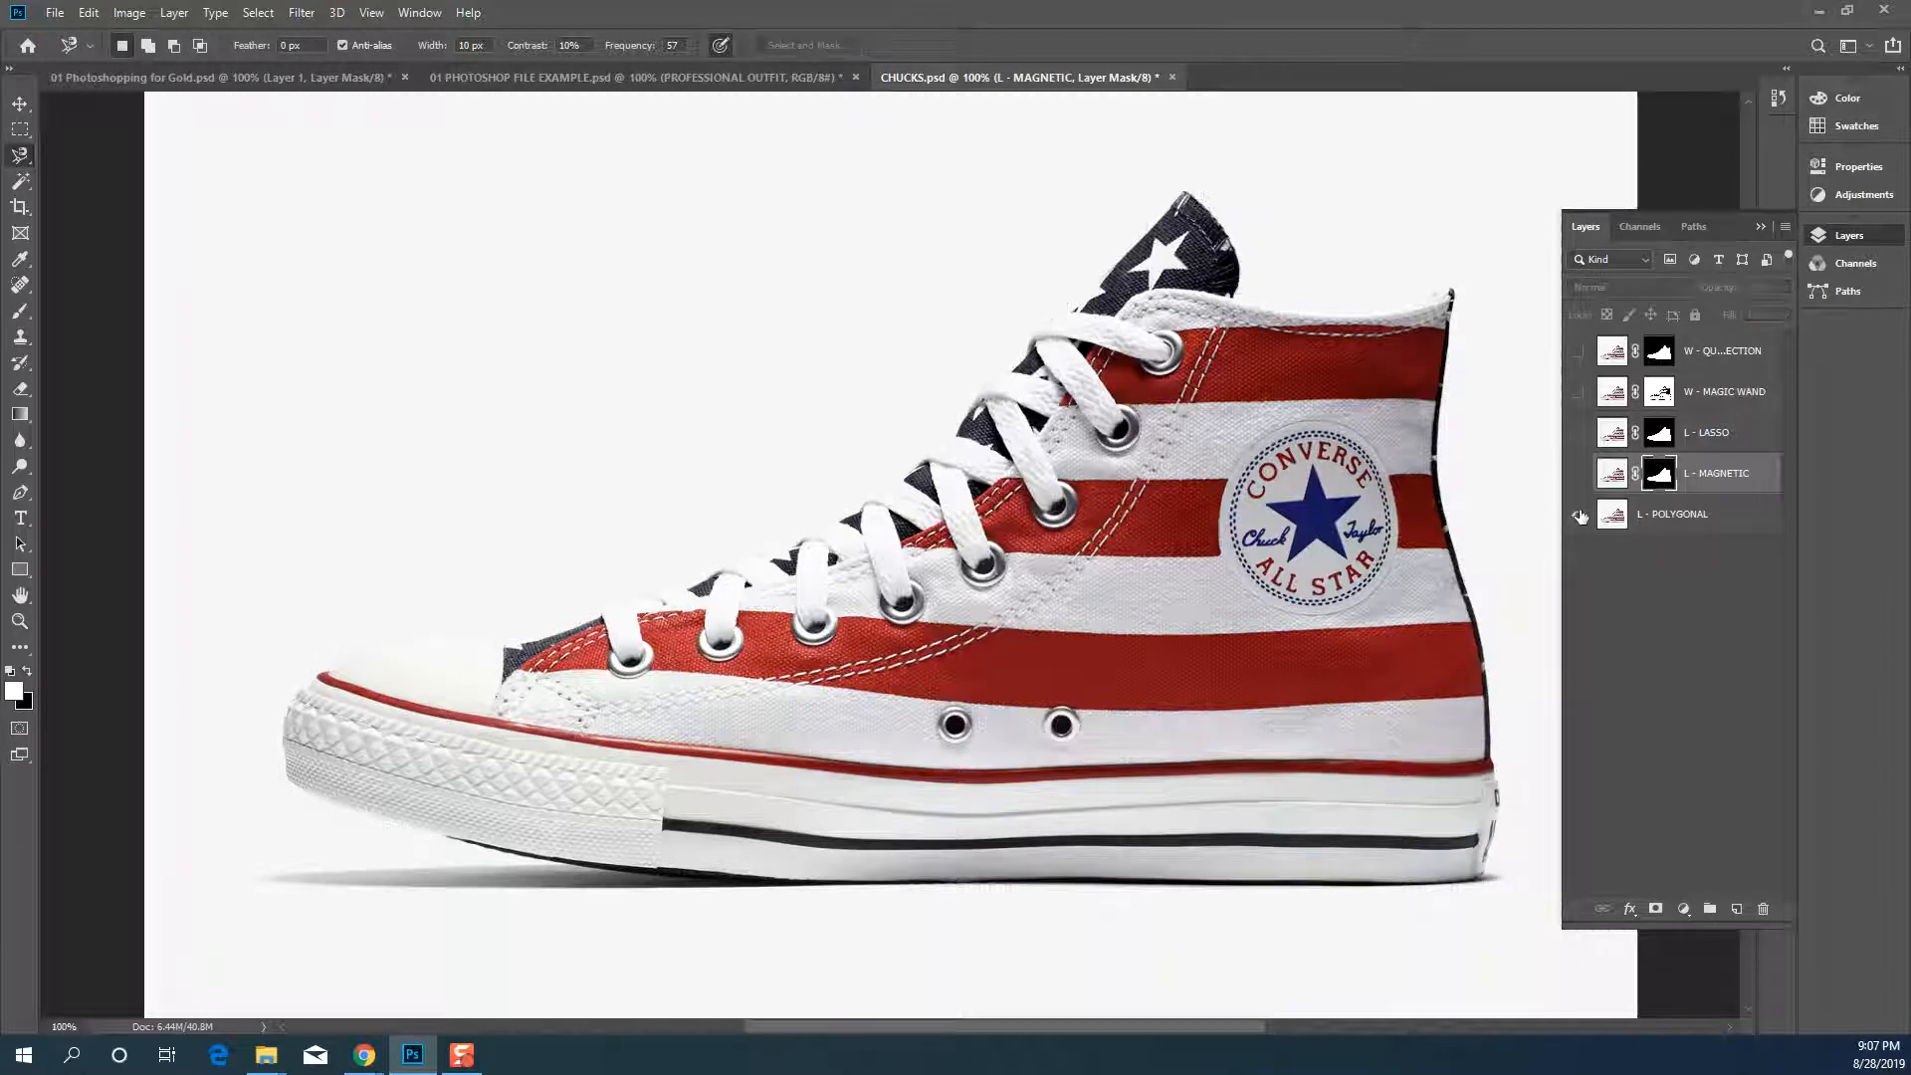
pyautogui.rightClick(20, 155)
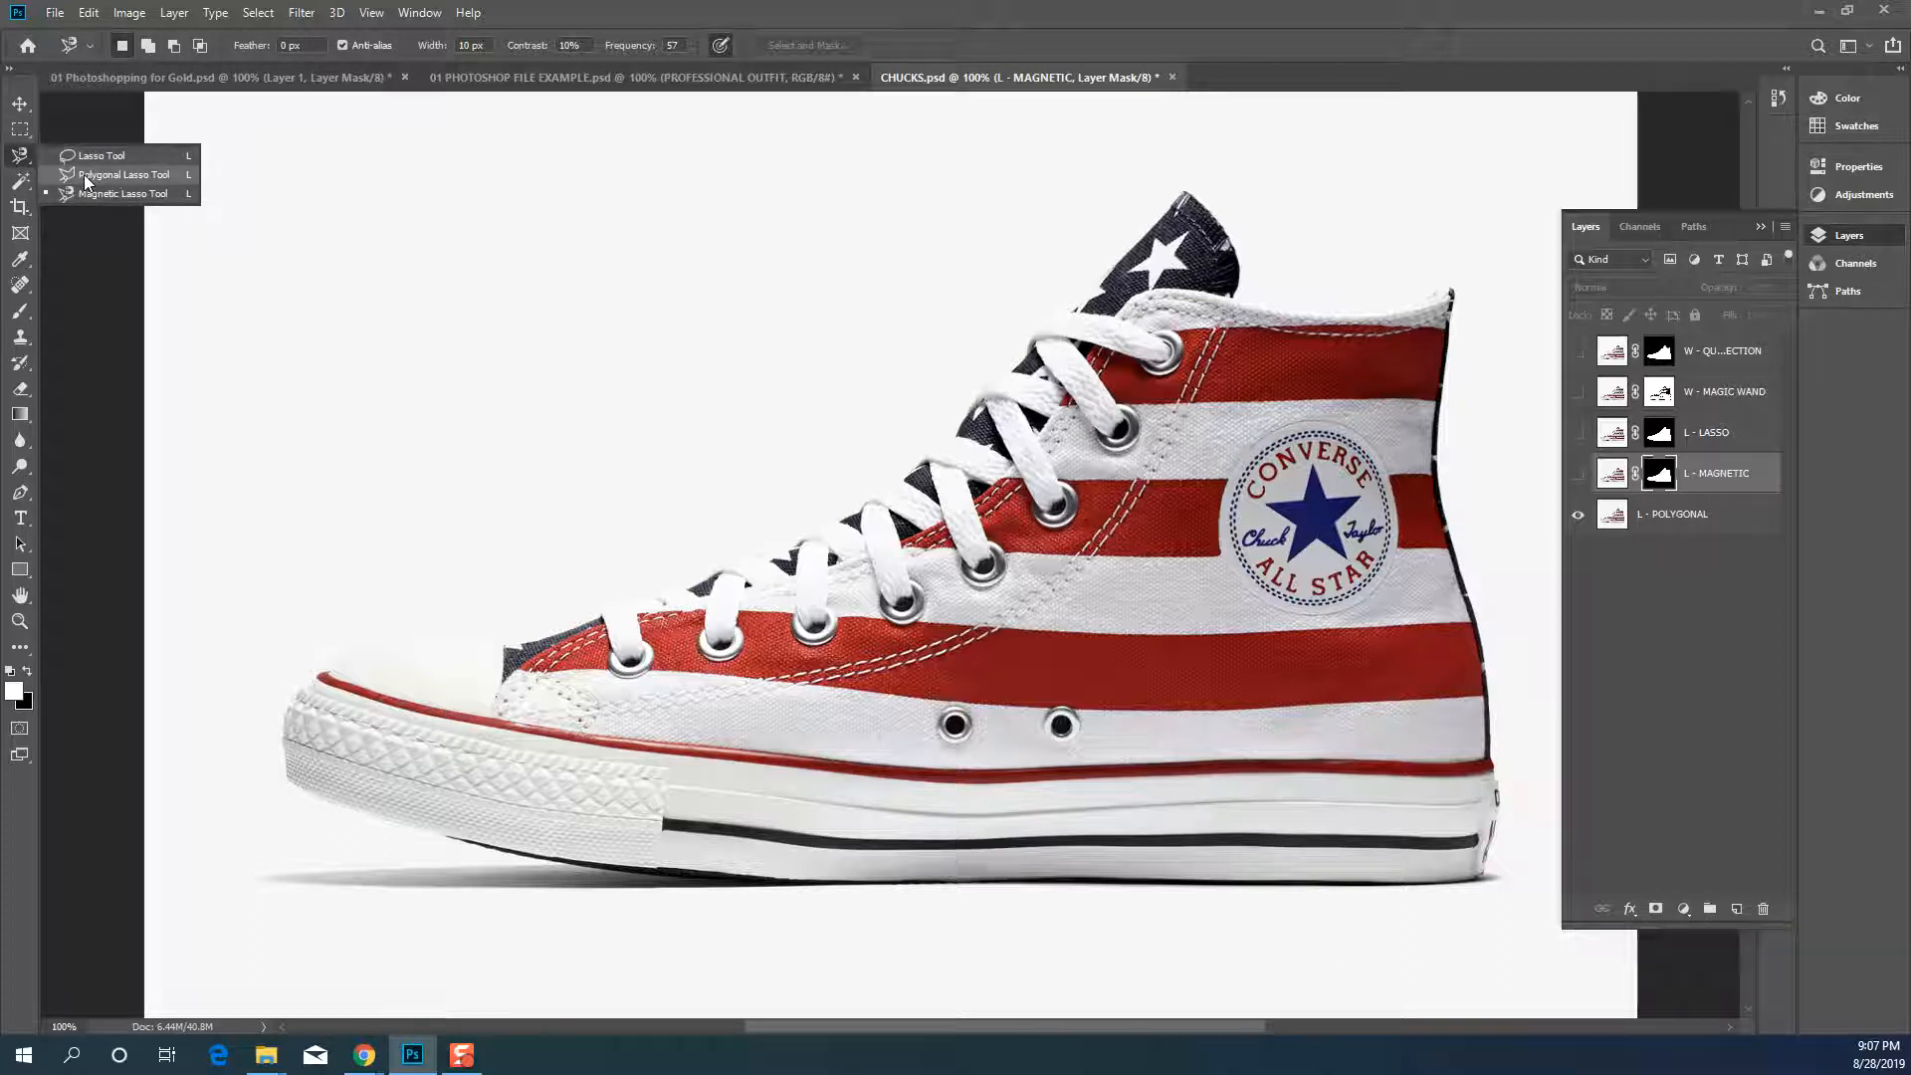
pyautogui.click(120, 176)
pyautogui.click(384, 642)
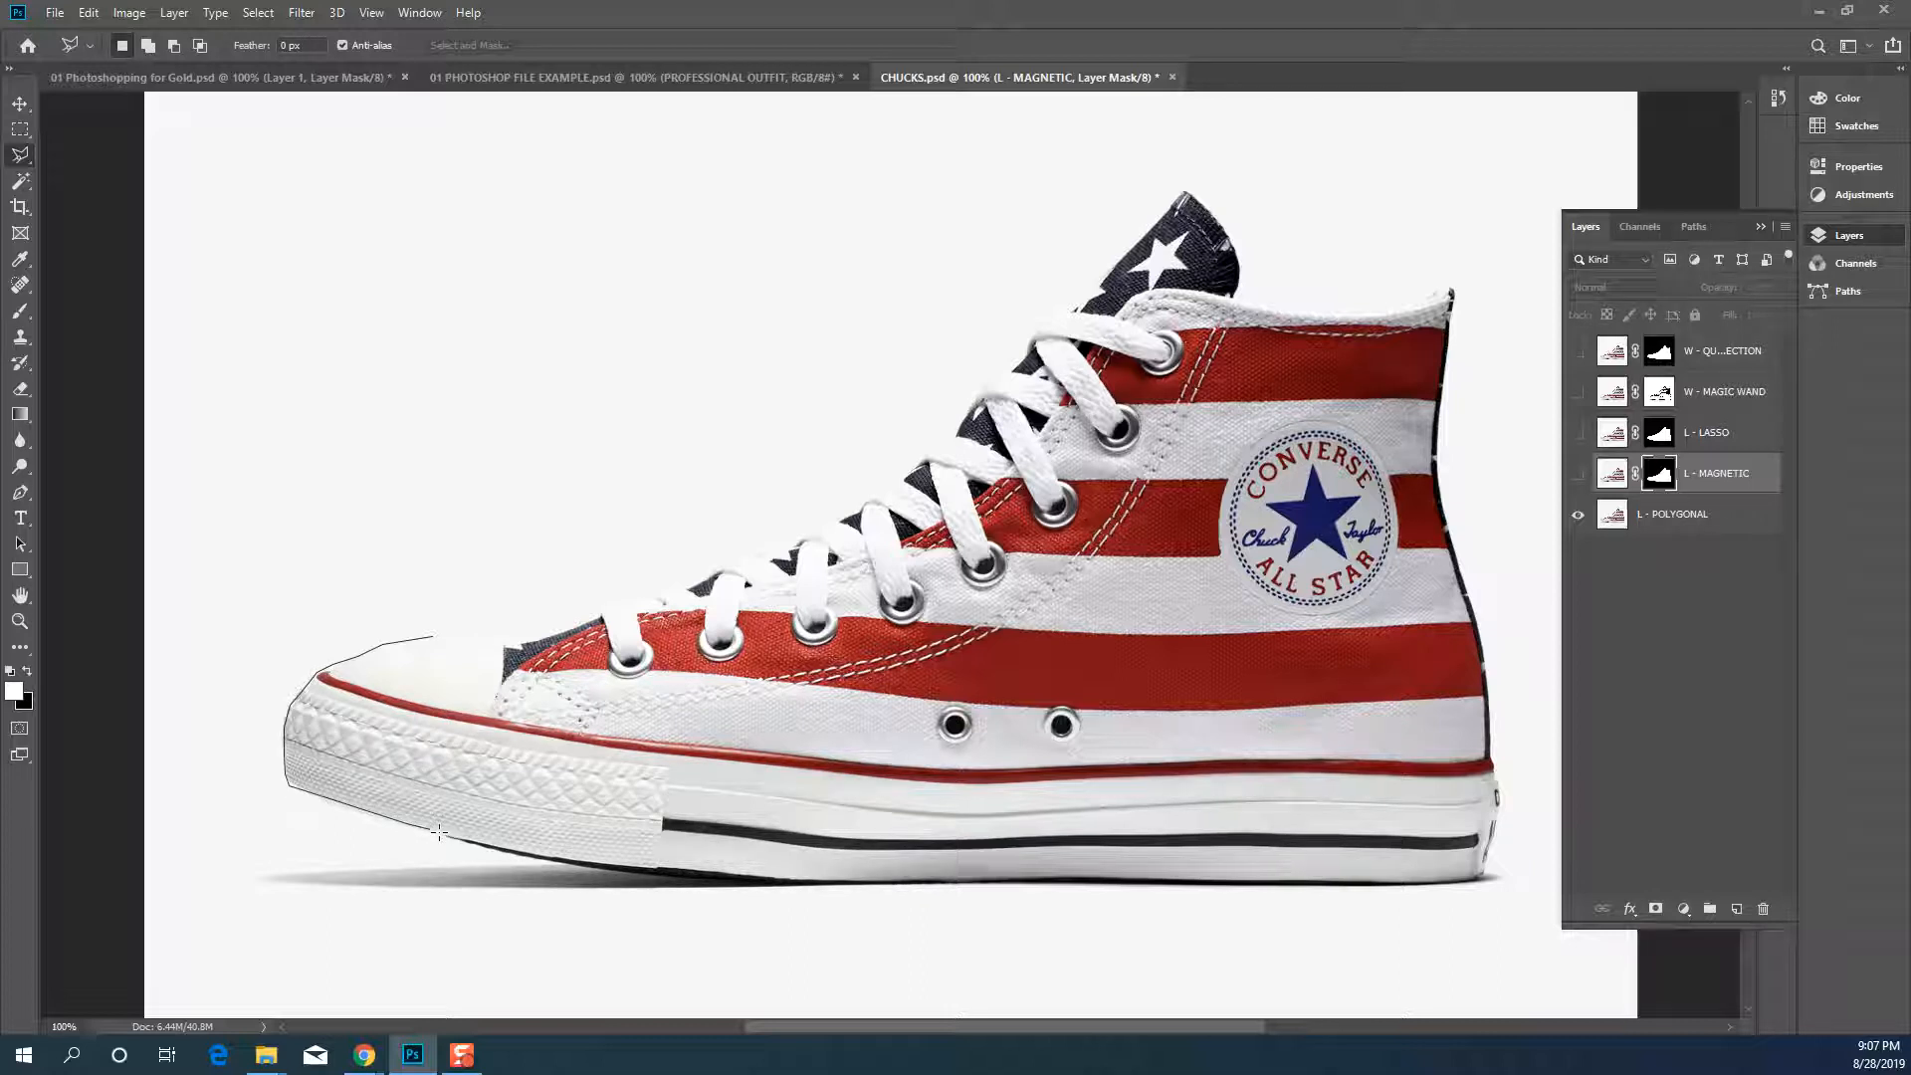
pyautogui.click(486, 848)
pyautogui.click(564, 864)
pyautogui.click(610, 871)
pyautogui.click(688, 881)
pyautogui.click(884, 884)
pyautogui.click(1119, 886)
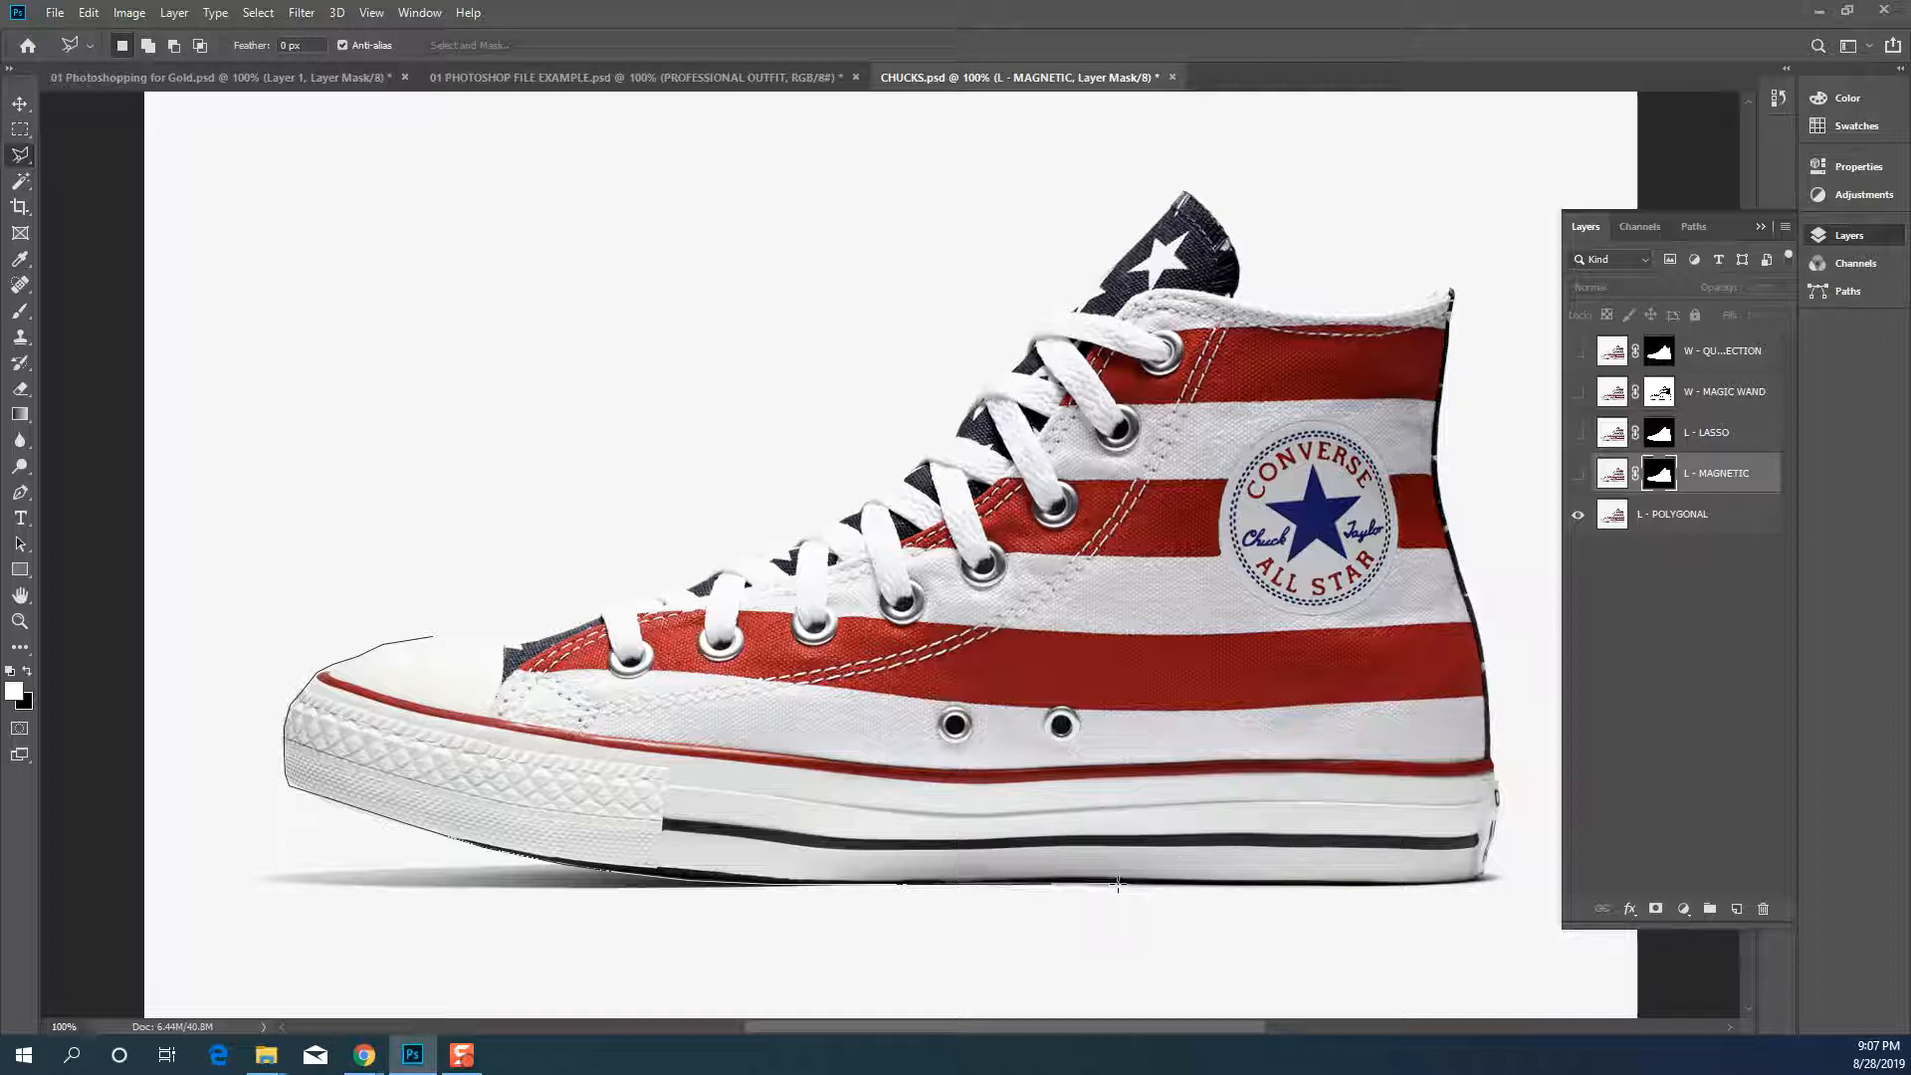
pyautogui.click(1185, 886)
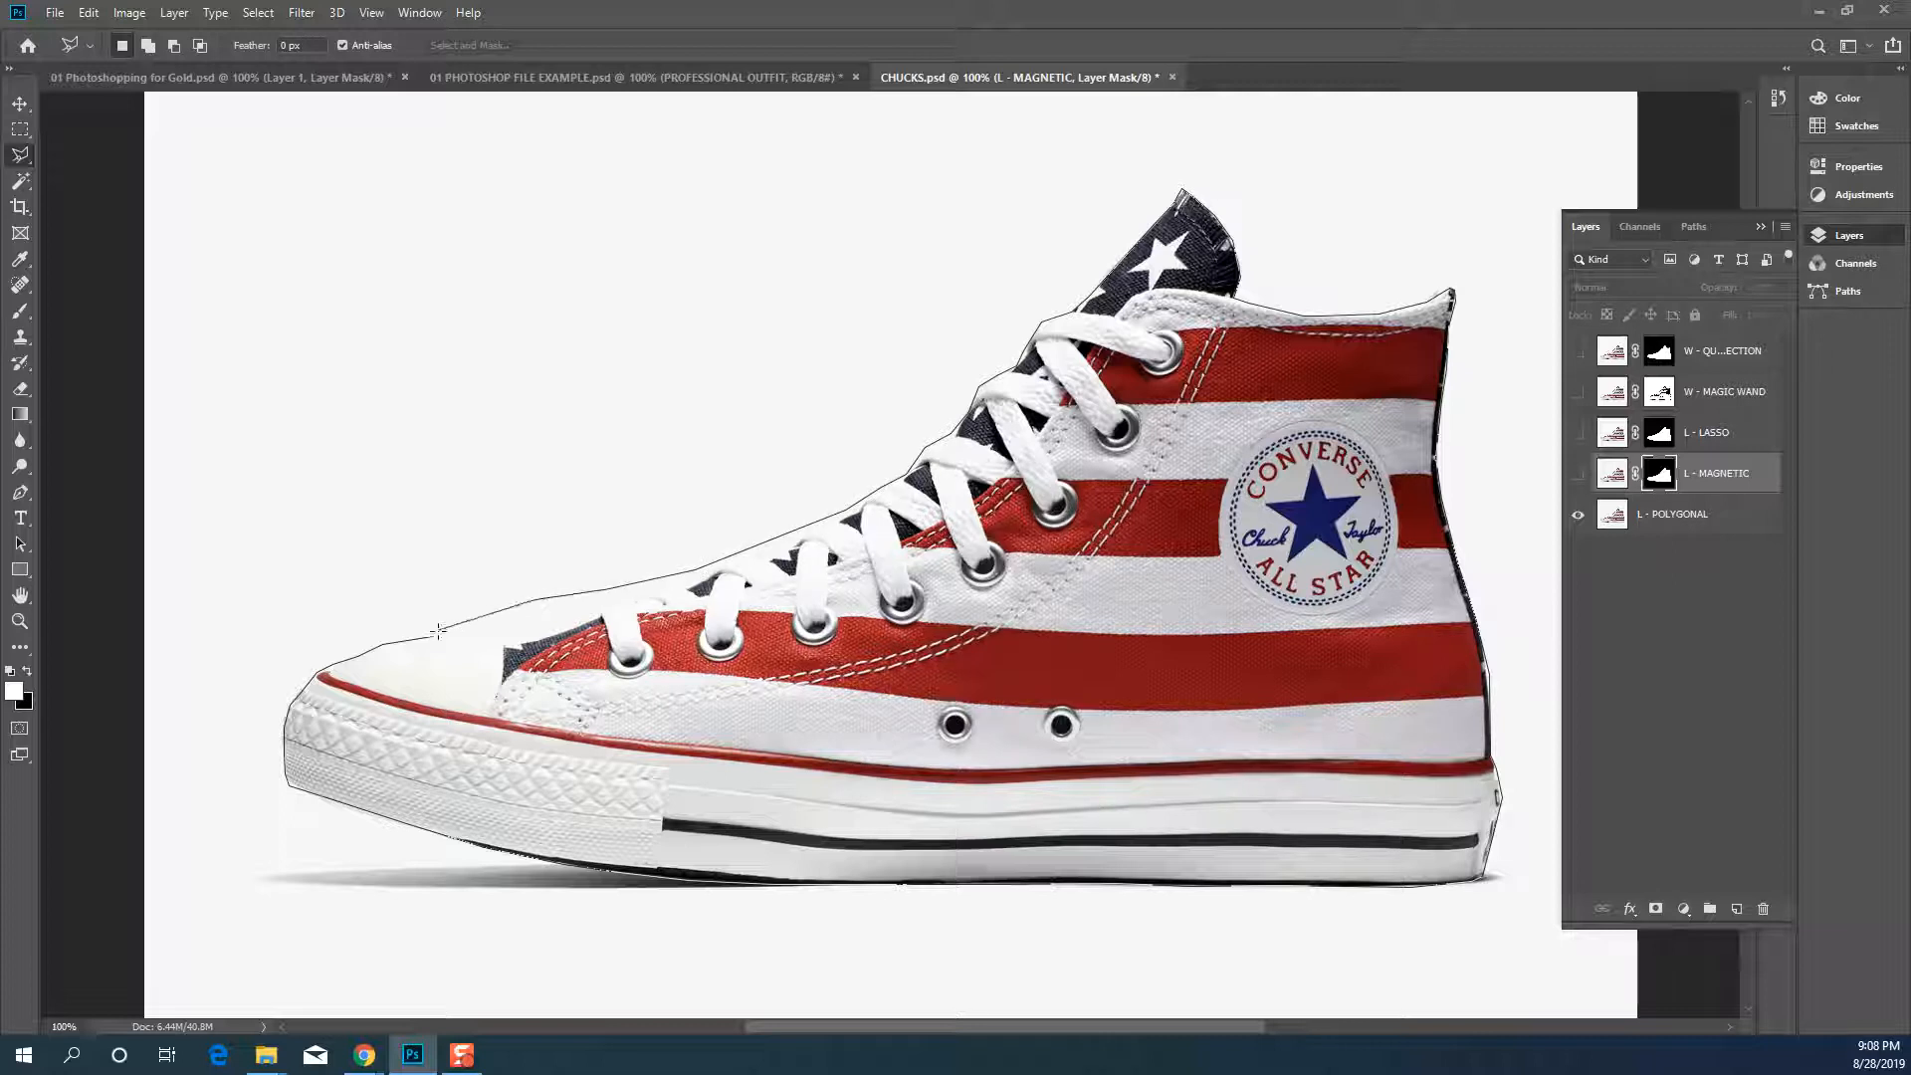
pyautogui.click(445, 649)
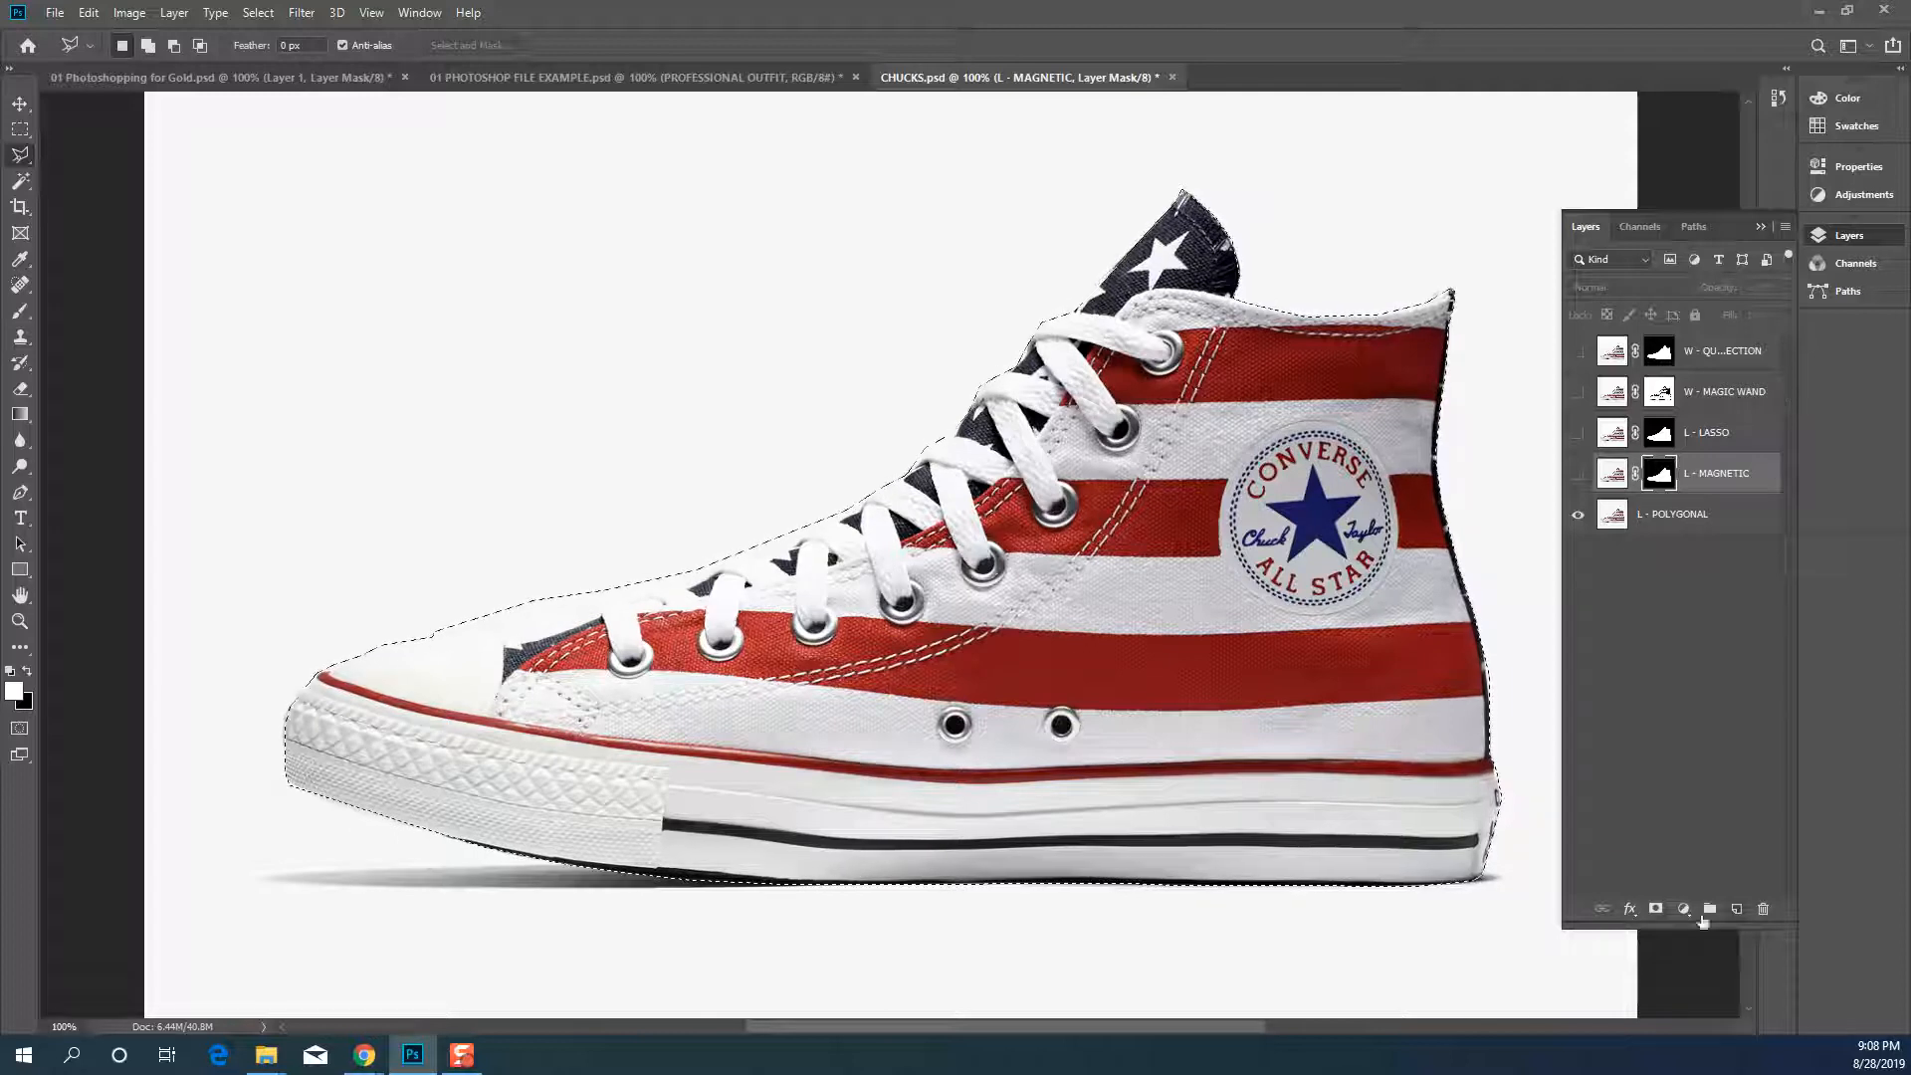
# Activate the L - POLYGONAL layer and mask it with the polygonal selection of the shoe
pyautogui.click(1656, 909)
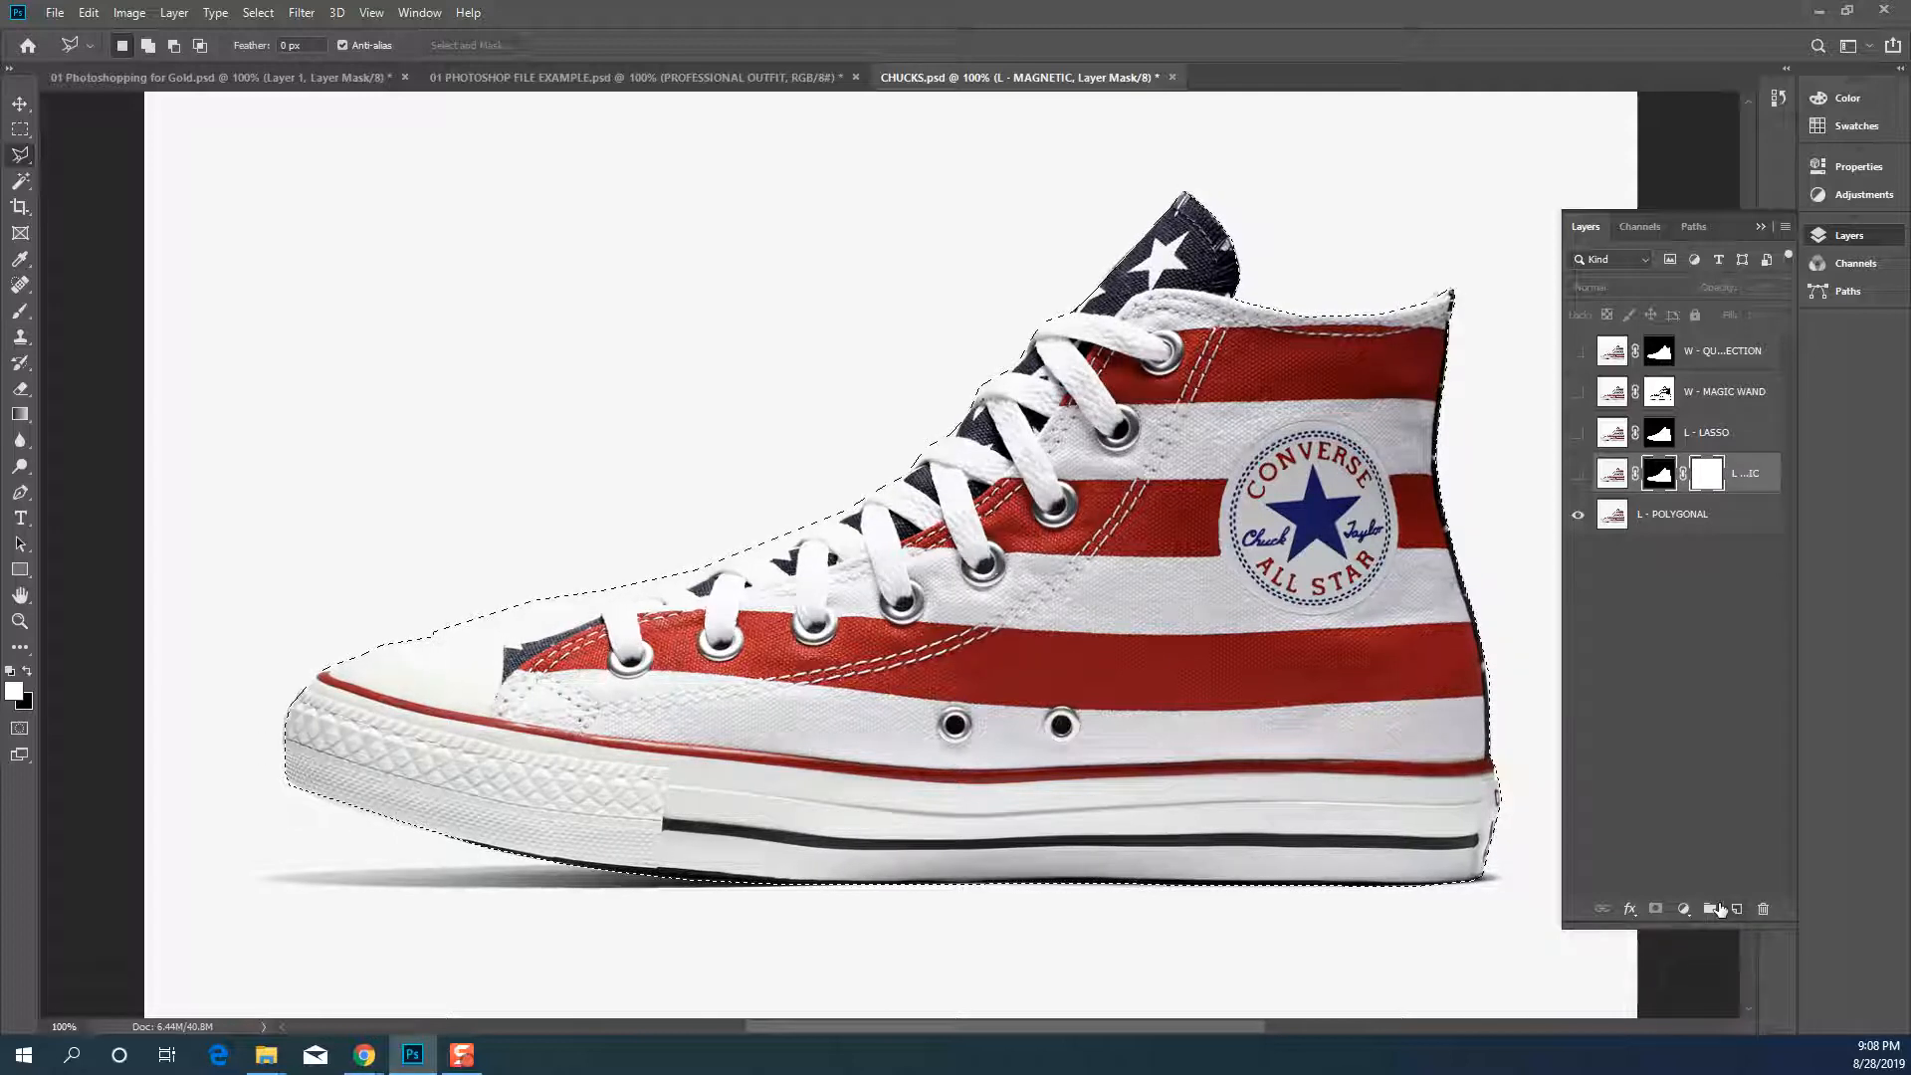
pyautogui.click(1703, 517)
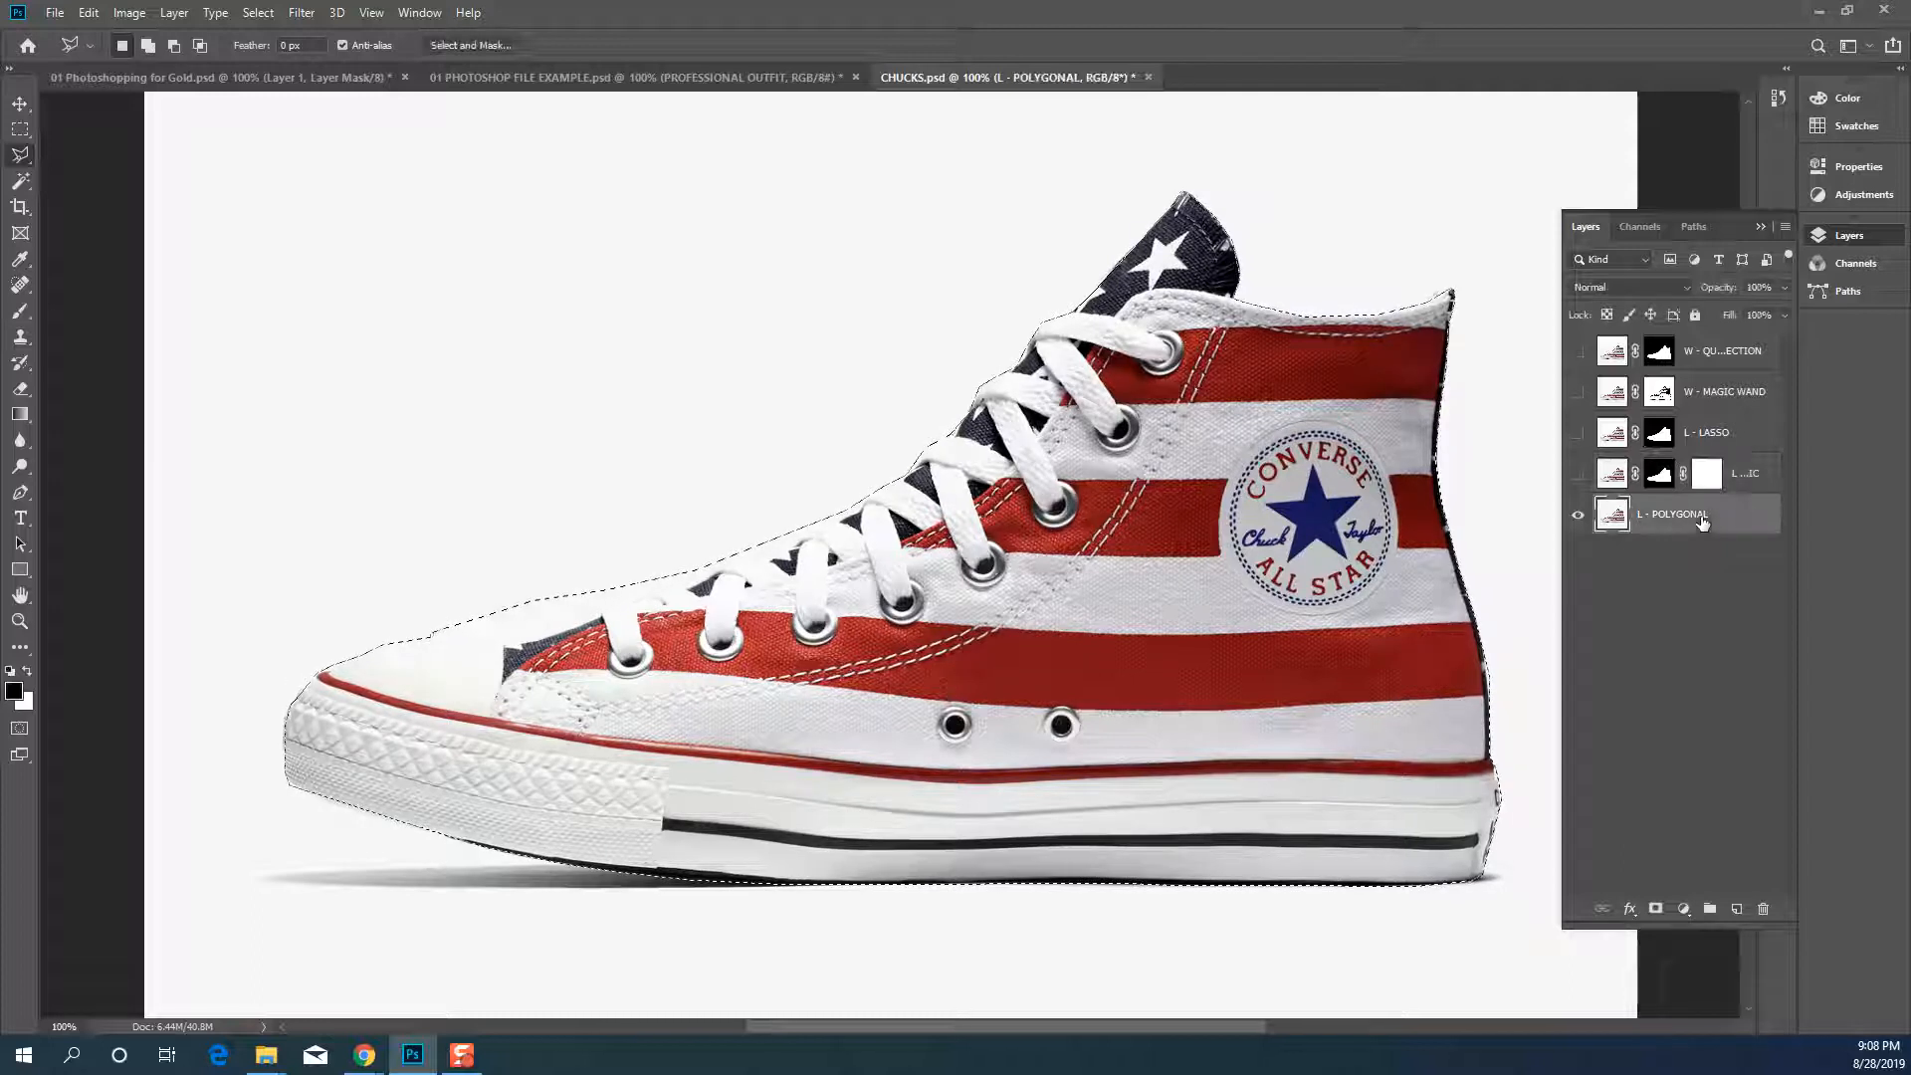
pyautogui.click(1656, 909)
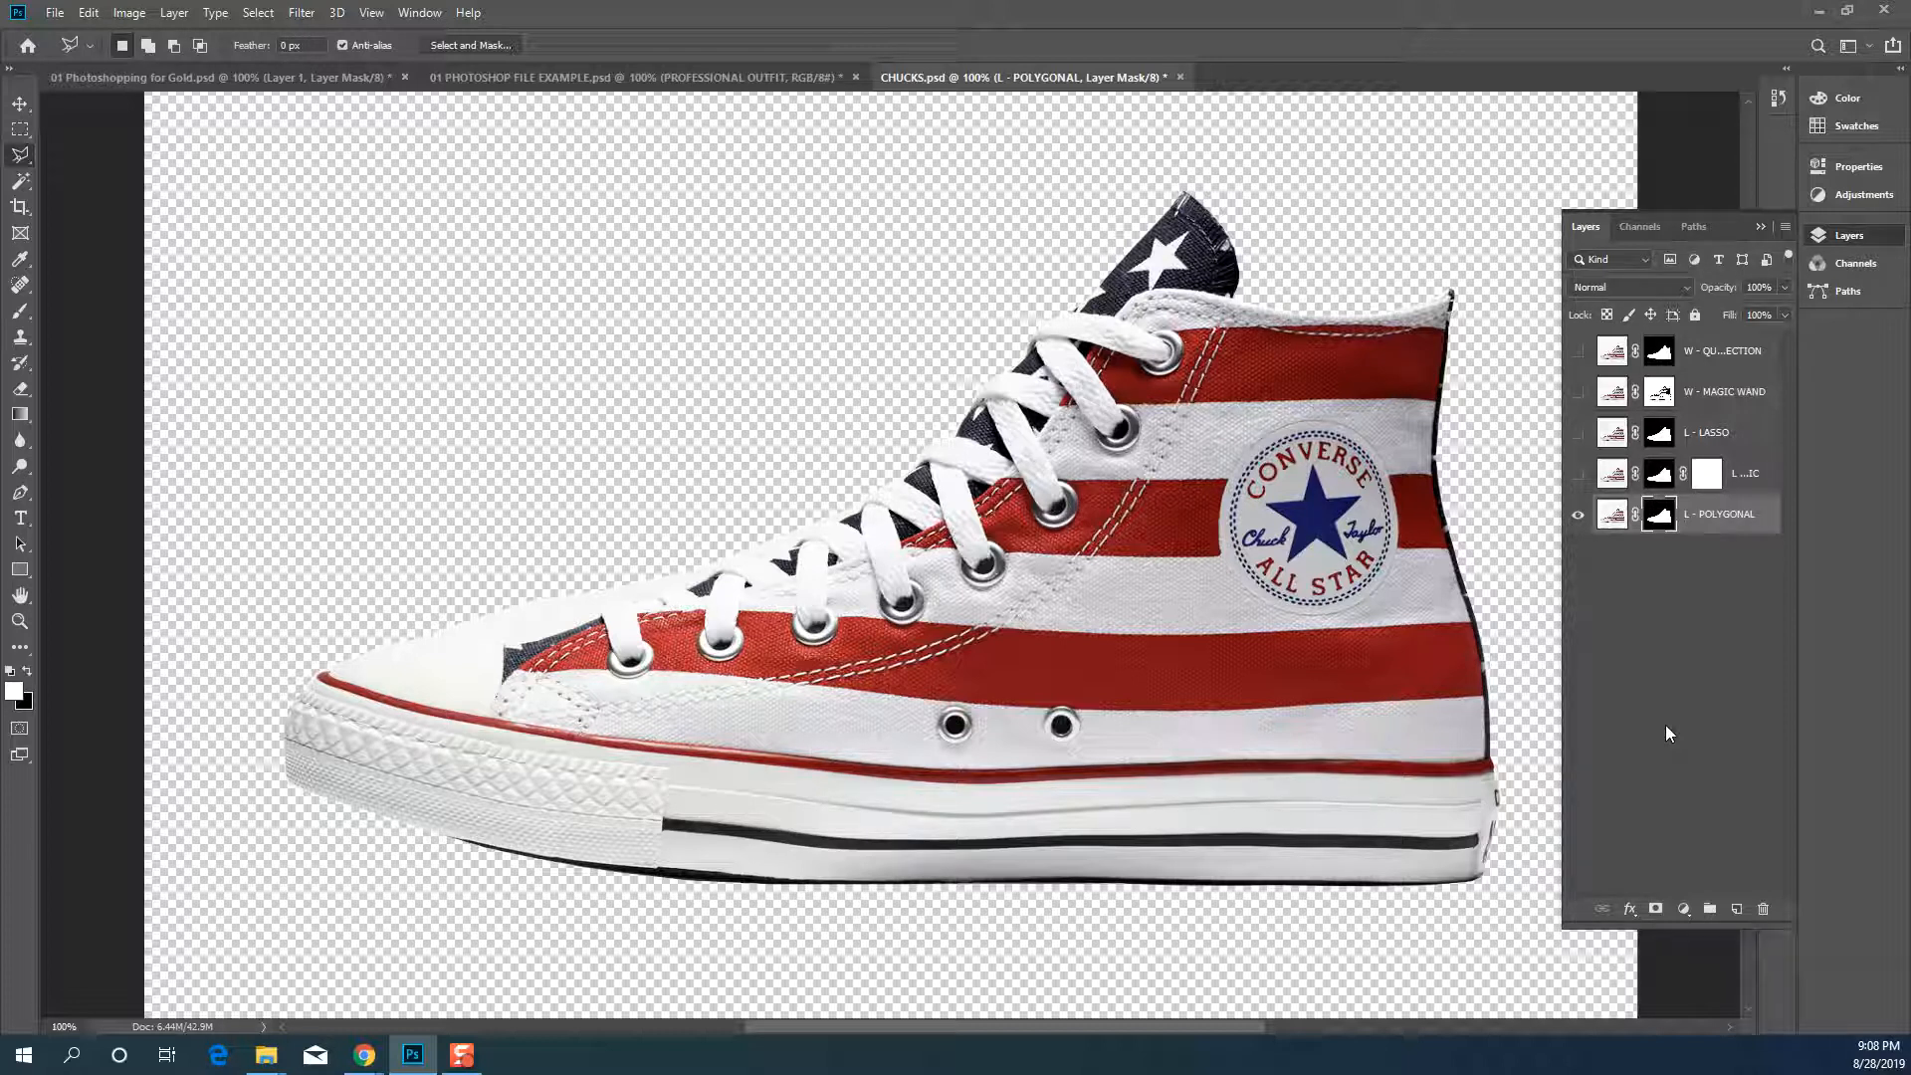
pyautogui.click(1704, 484)
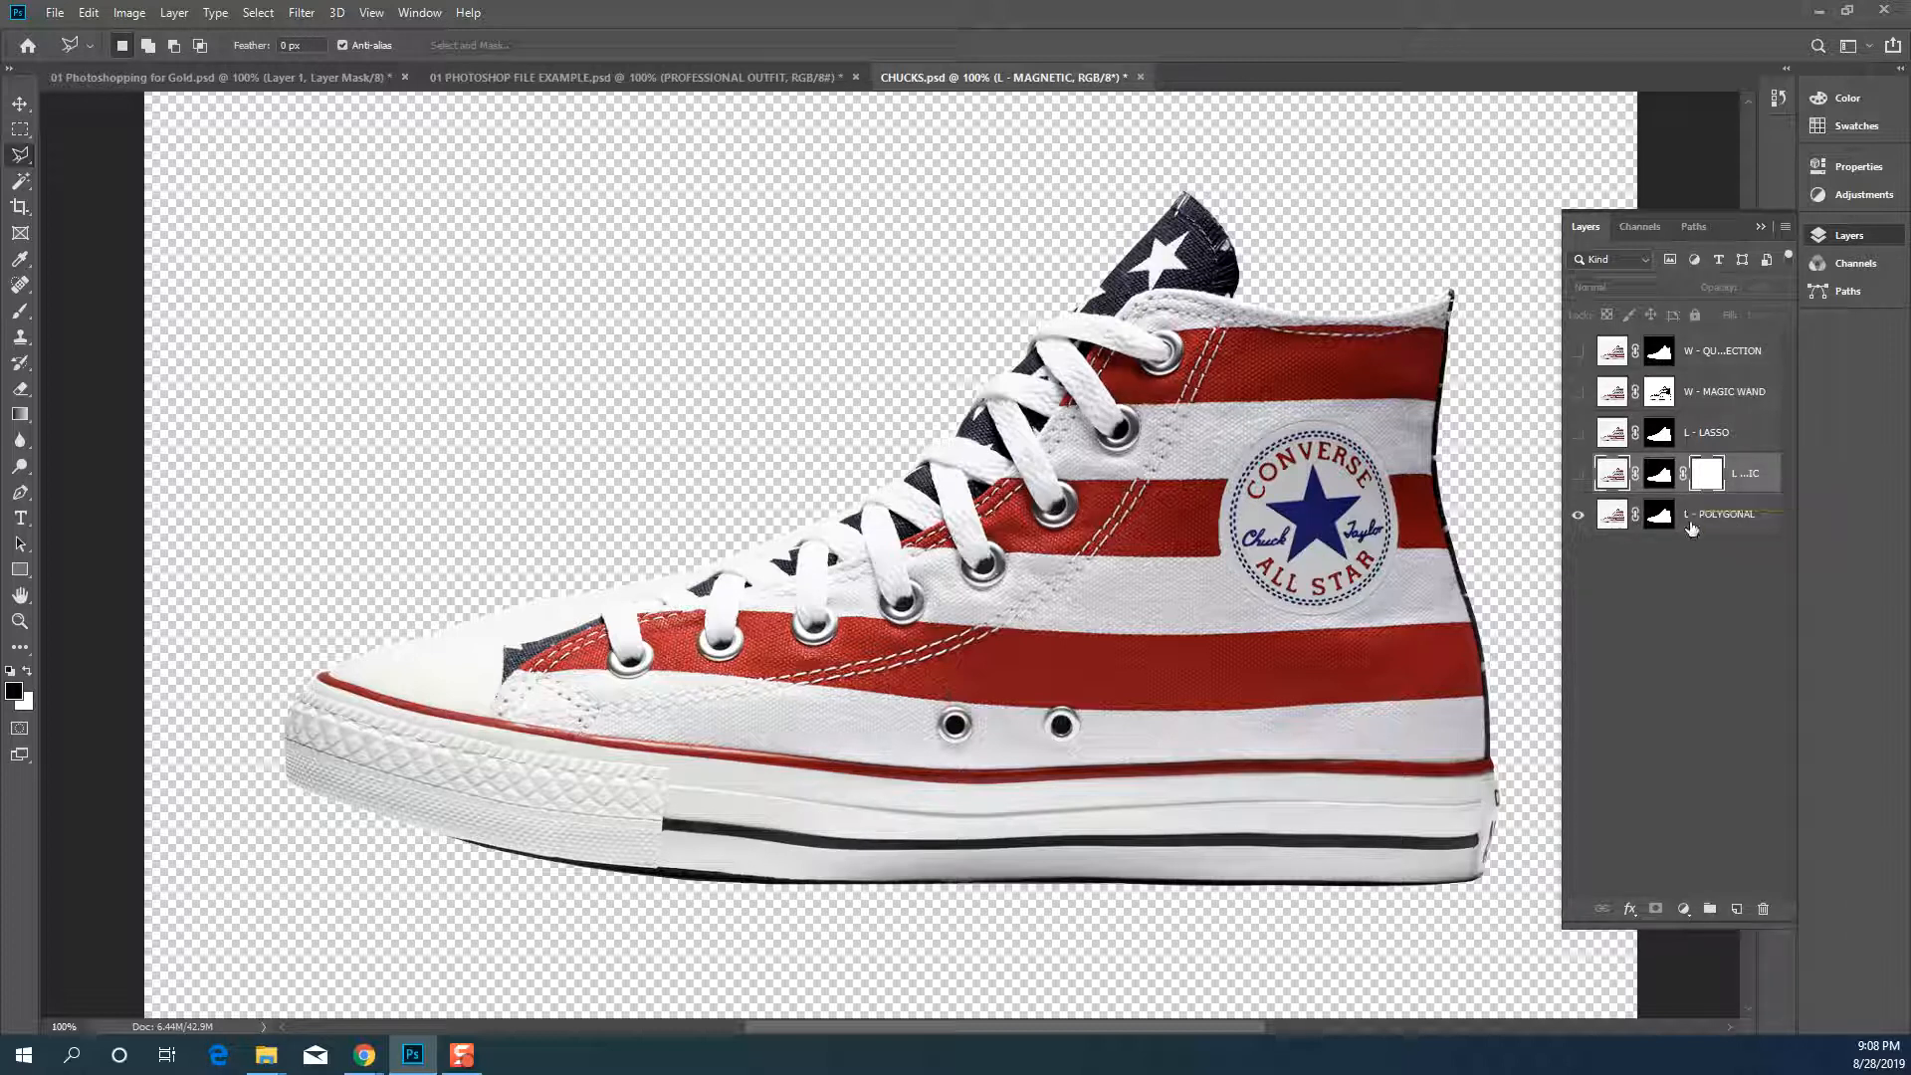
pyautogui.click(1698, 516)
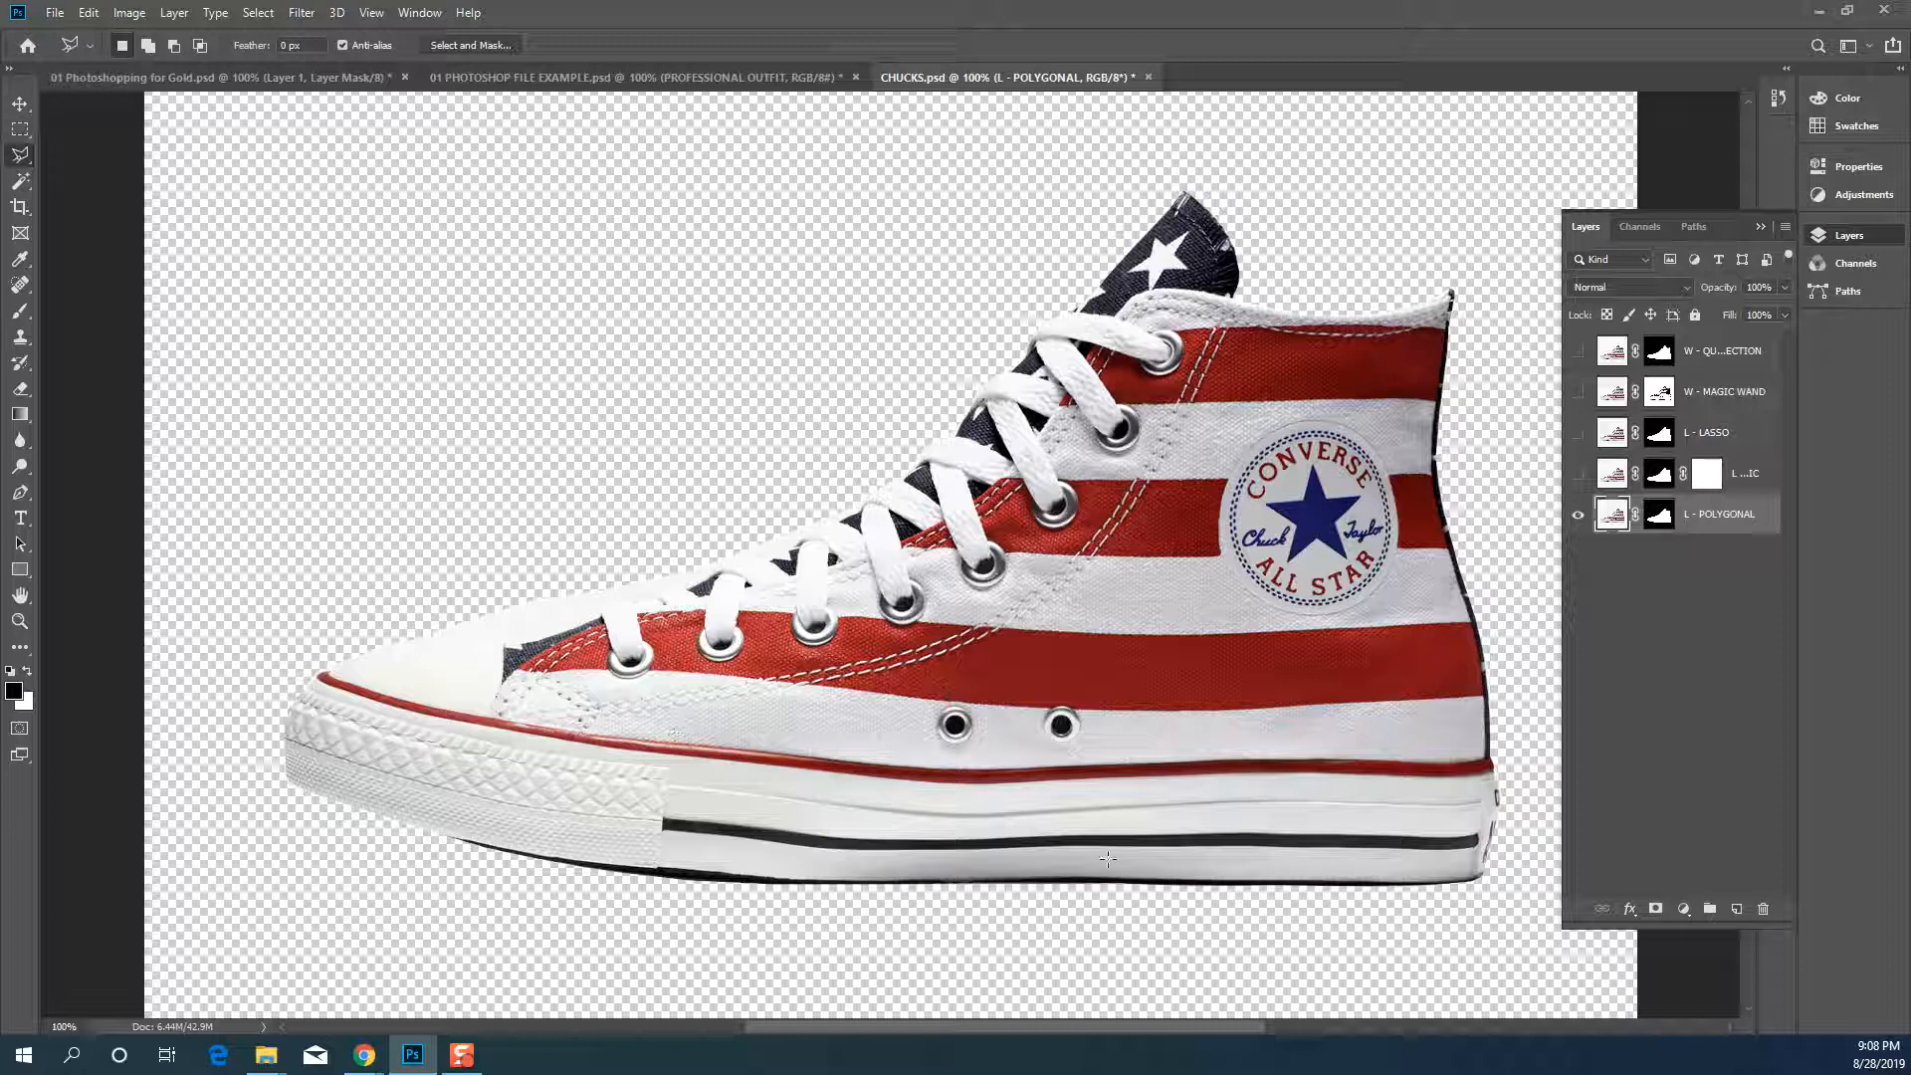
# Bring up the 1.2 folder in File Explorer and the 01 Selection and Masking Methods Exercise page in Chrome
pyautogui.moveTo(257, 1056)
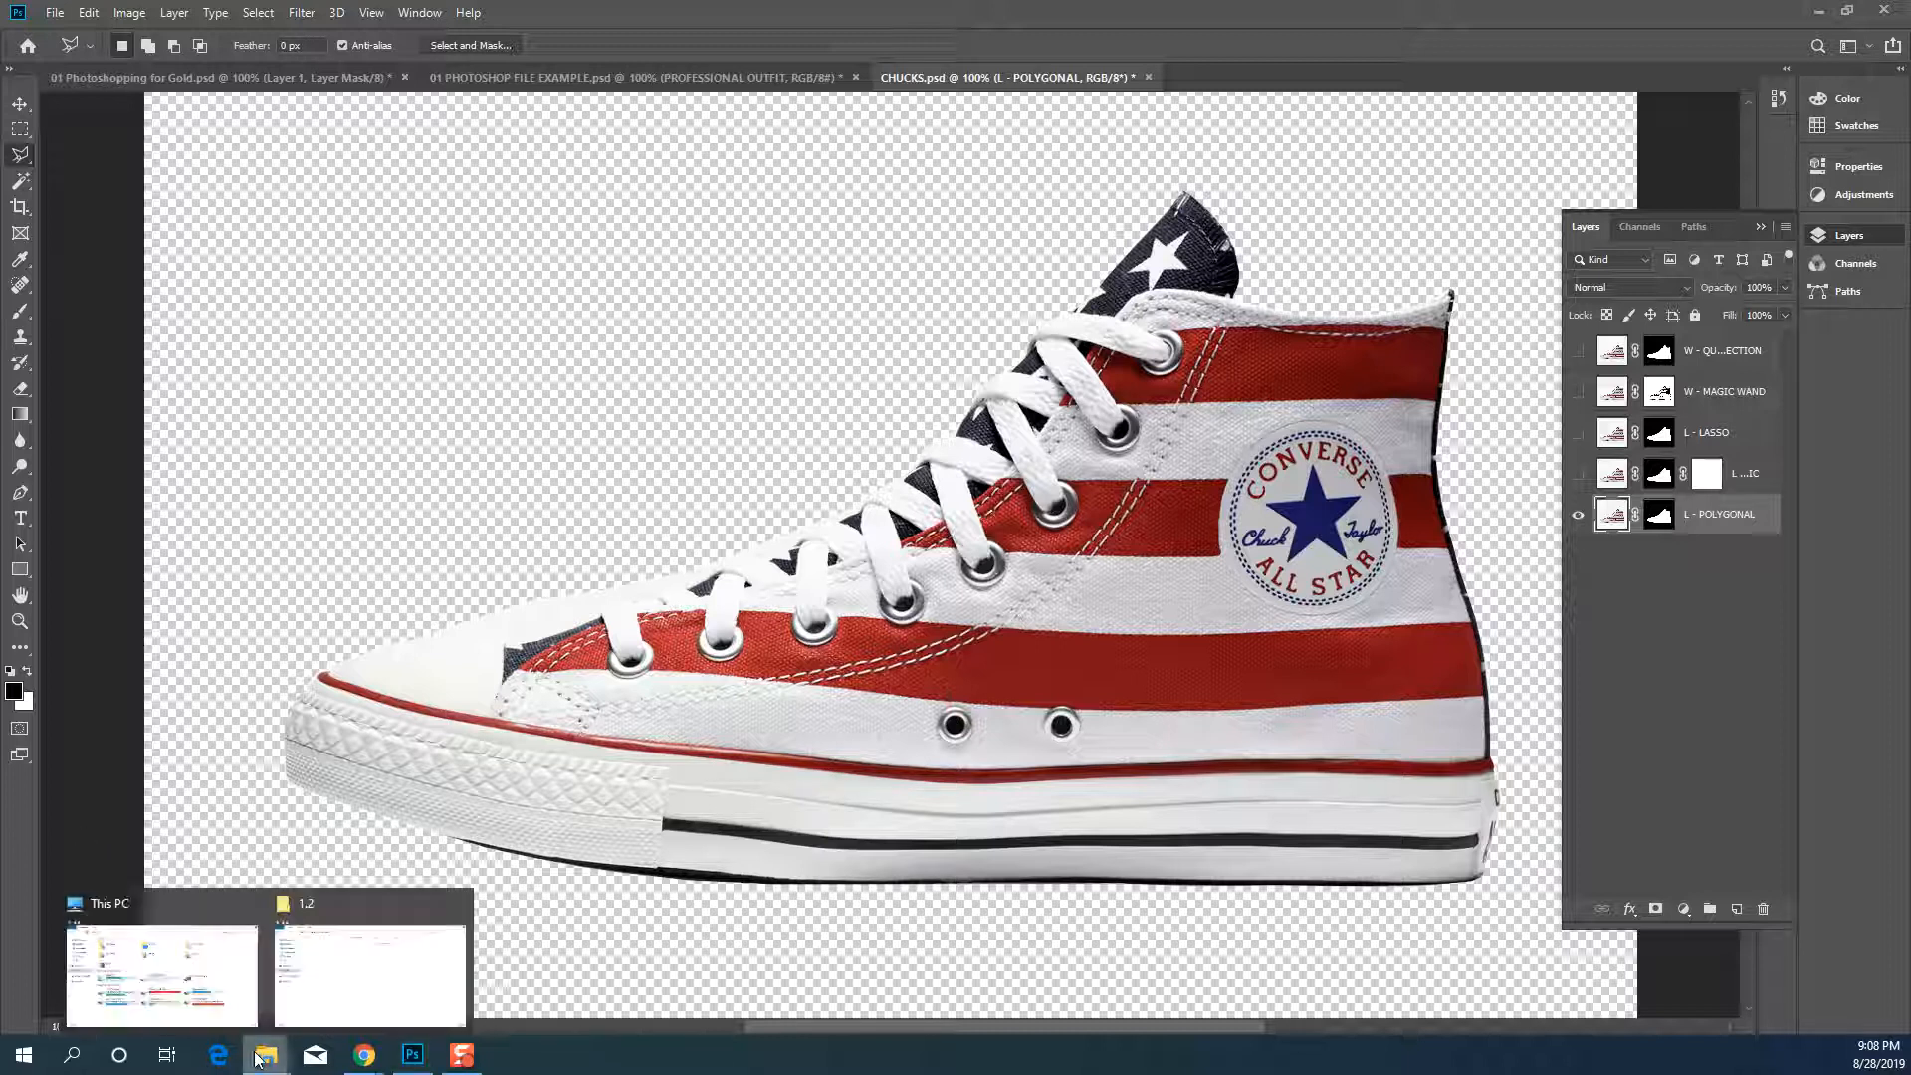
pyautogui.click(397, 982)
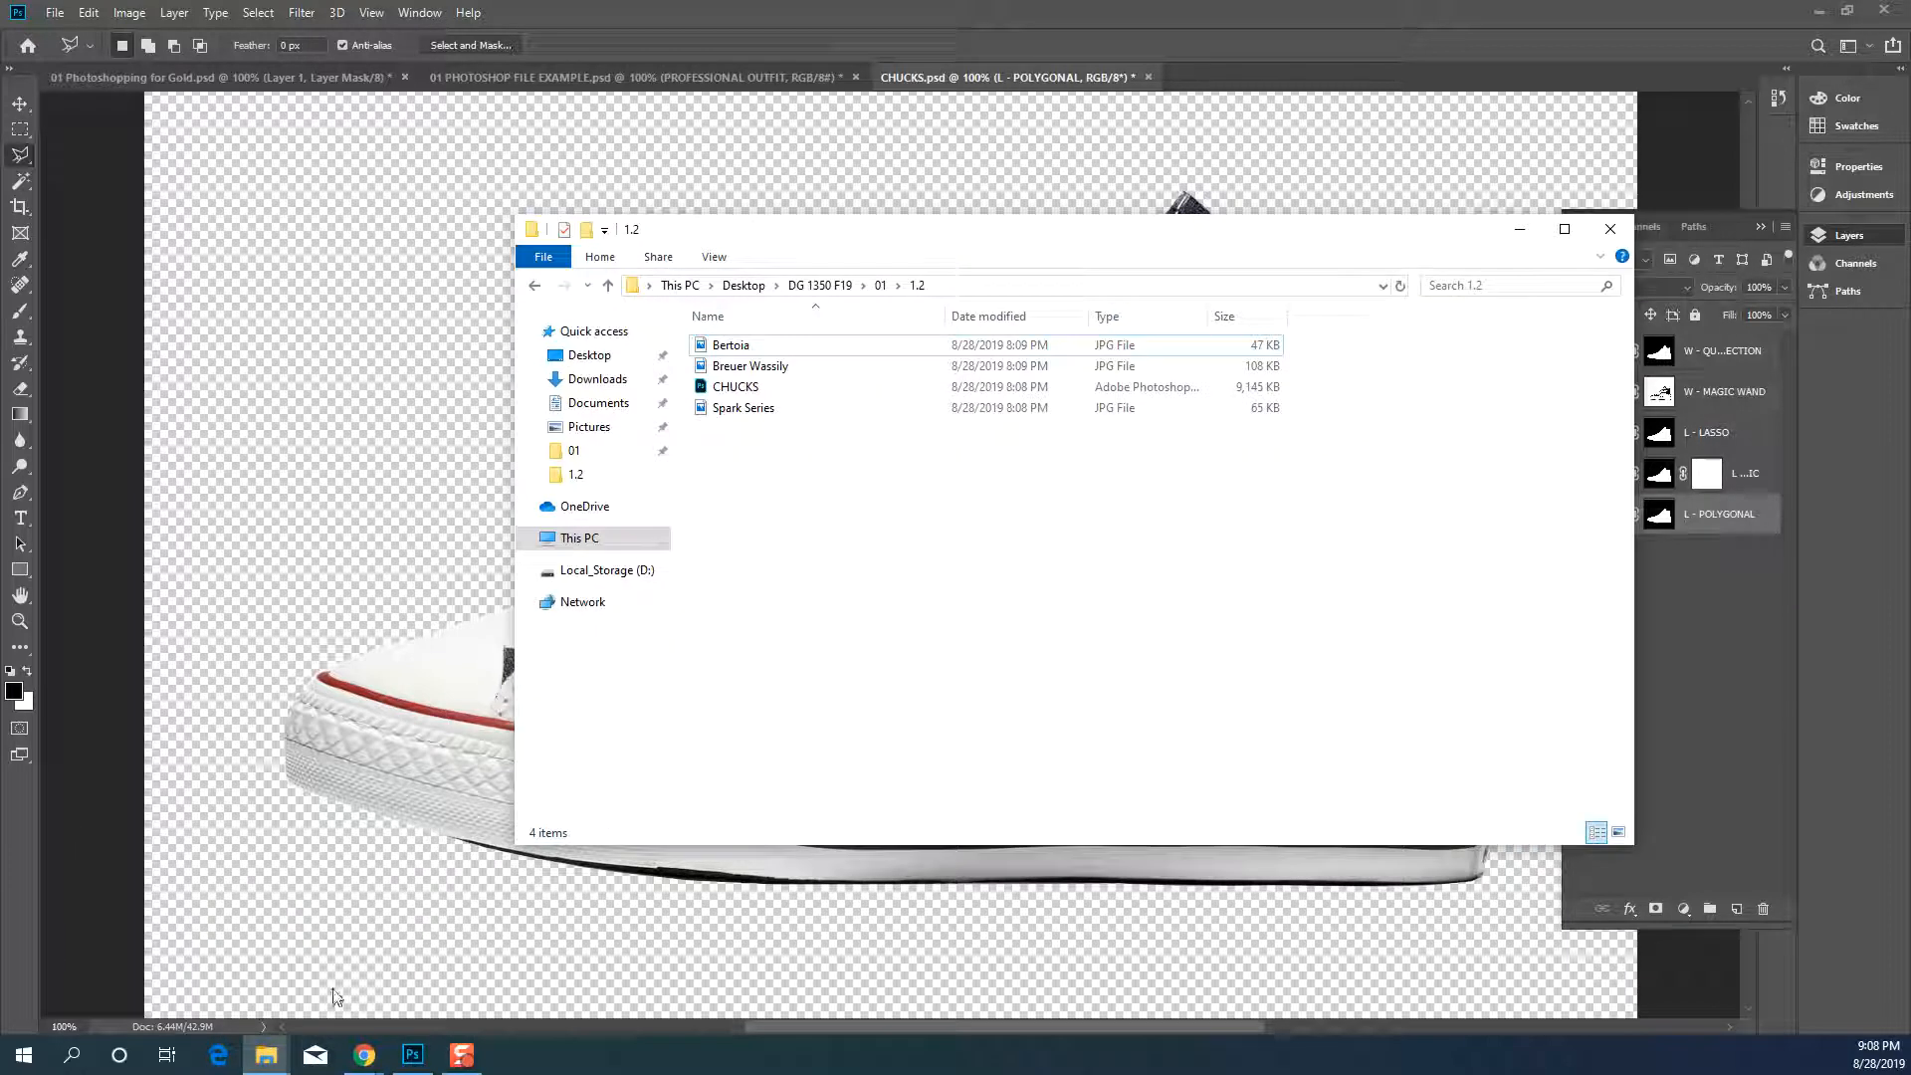
pyautogui.moveTo(364, 1054)
pyautogui.click(279, 991)
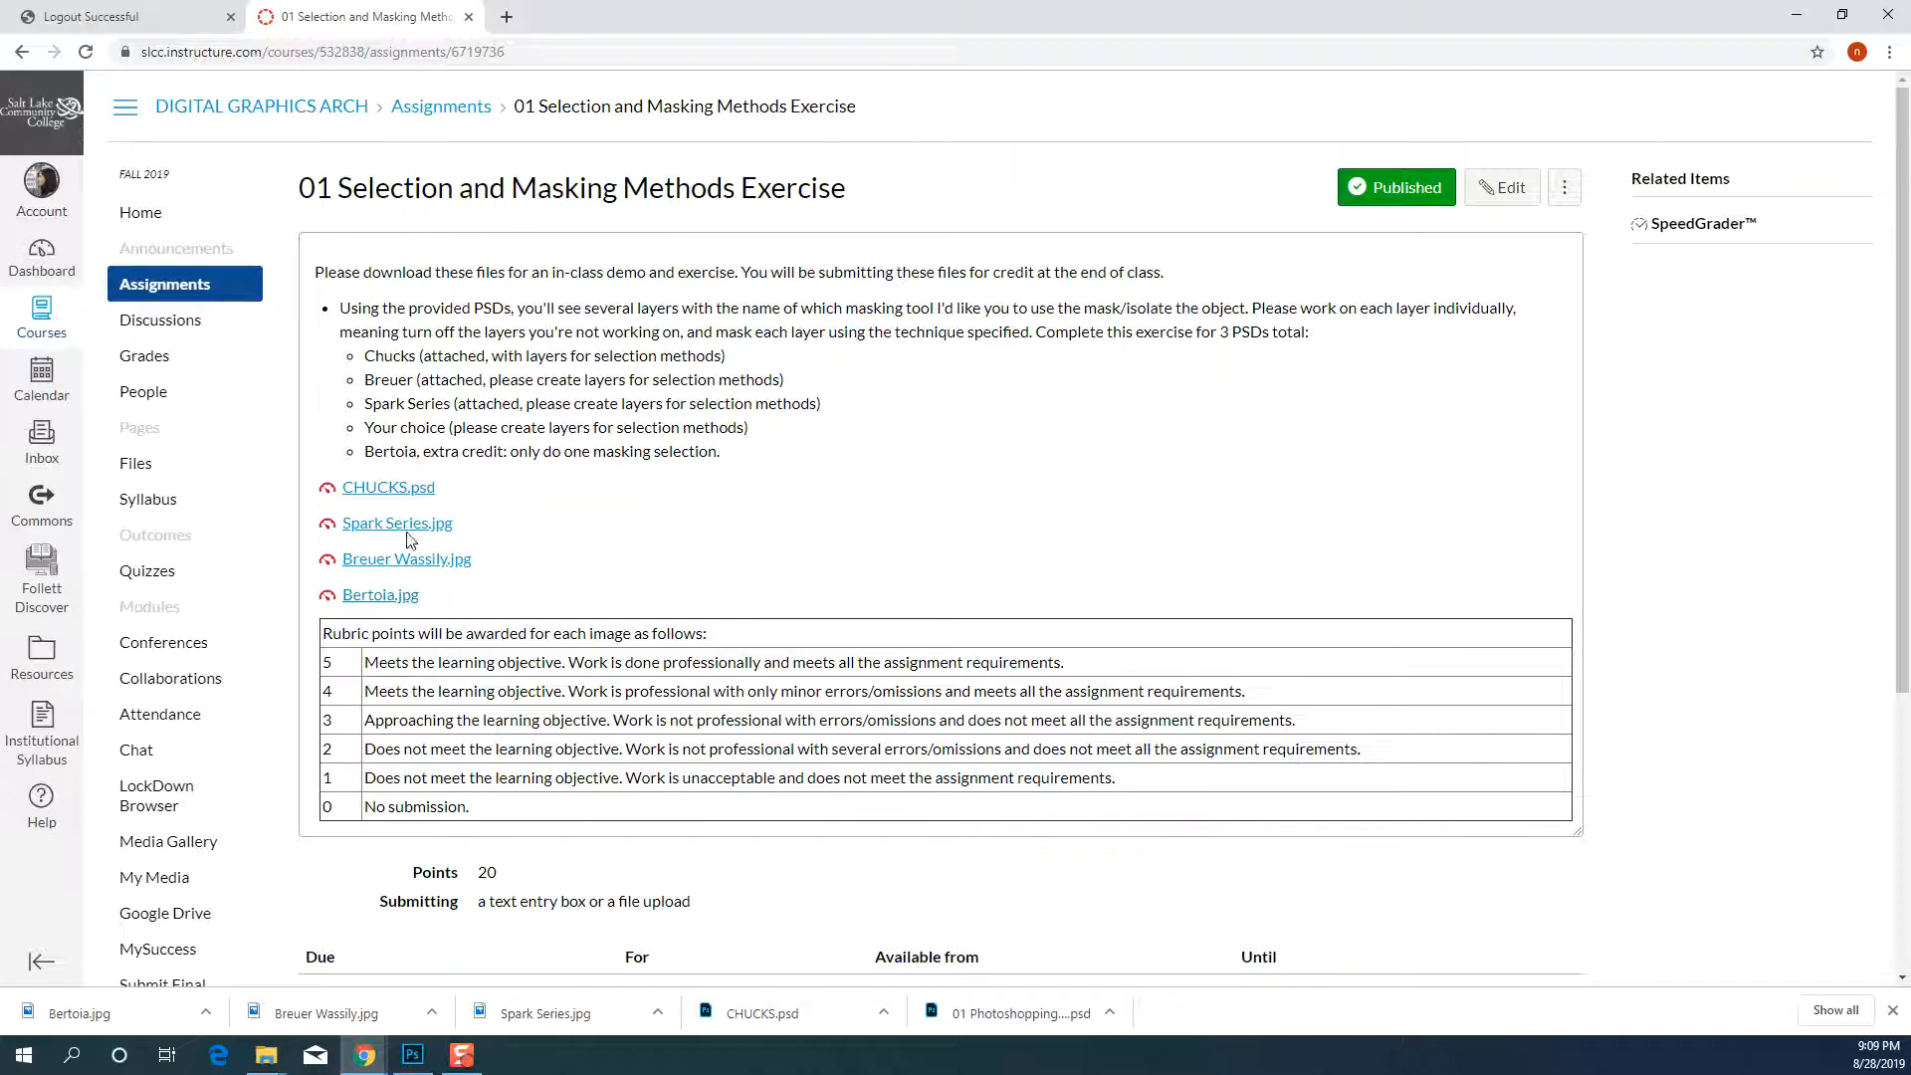
pyautogui.moveTo(371, 529); pyautogui.dragTo(640, 733)
# Look through the Bertoia, Breuer Wassily and Spark Series chair images in Photos, examining the Bertoia wire frame up close
pyautogui.doubleClick(736, 345)
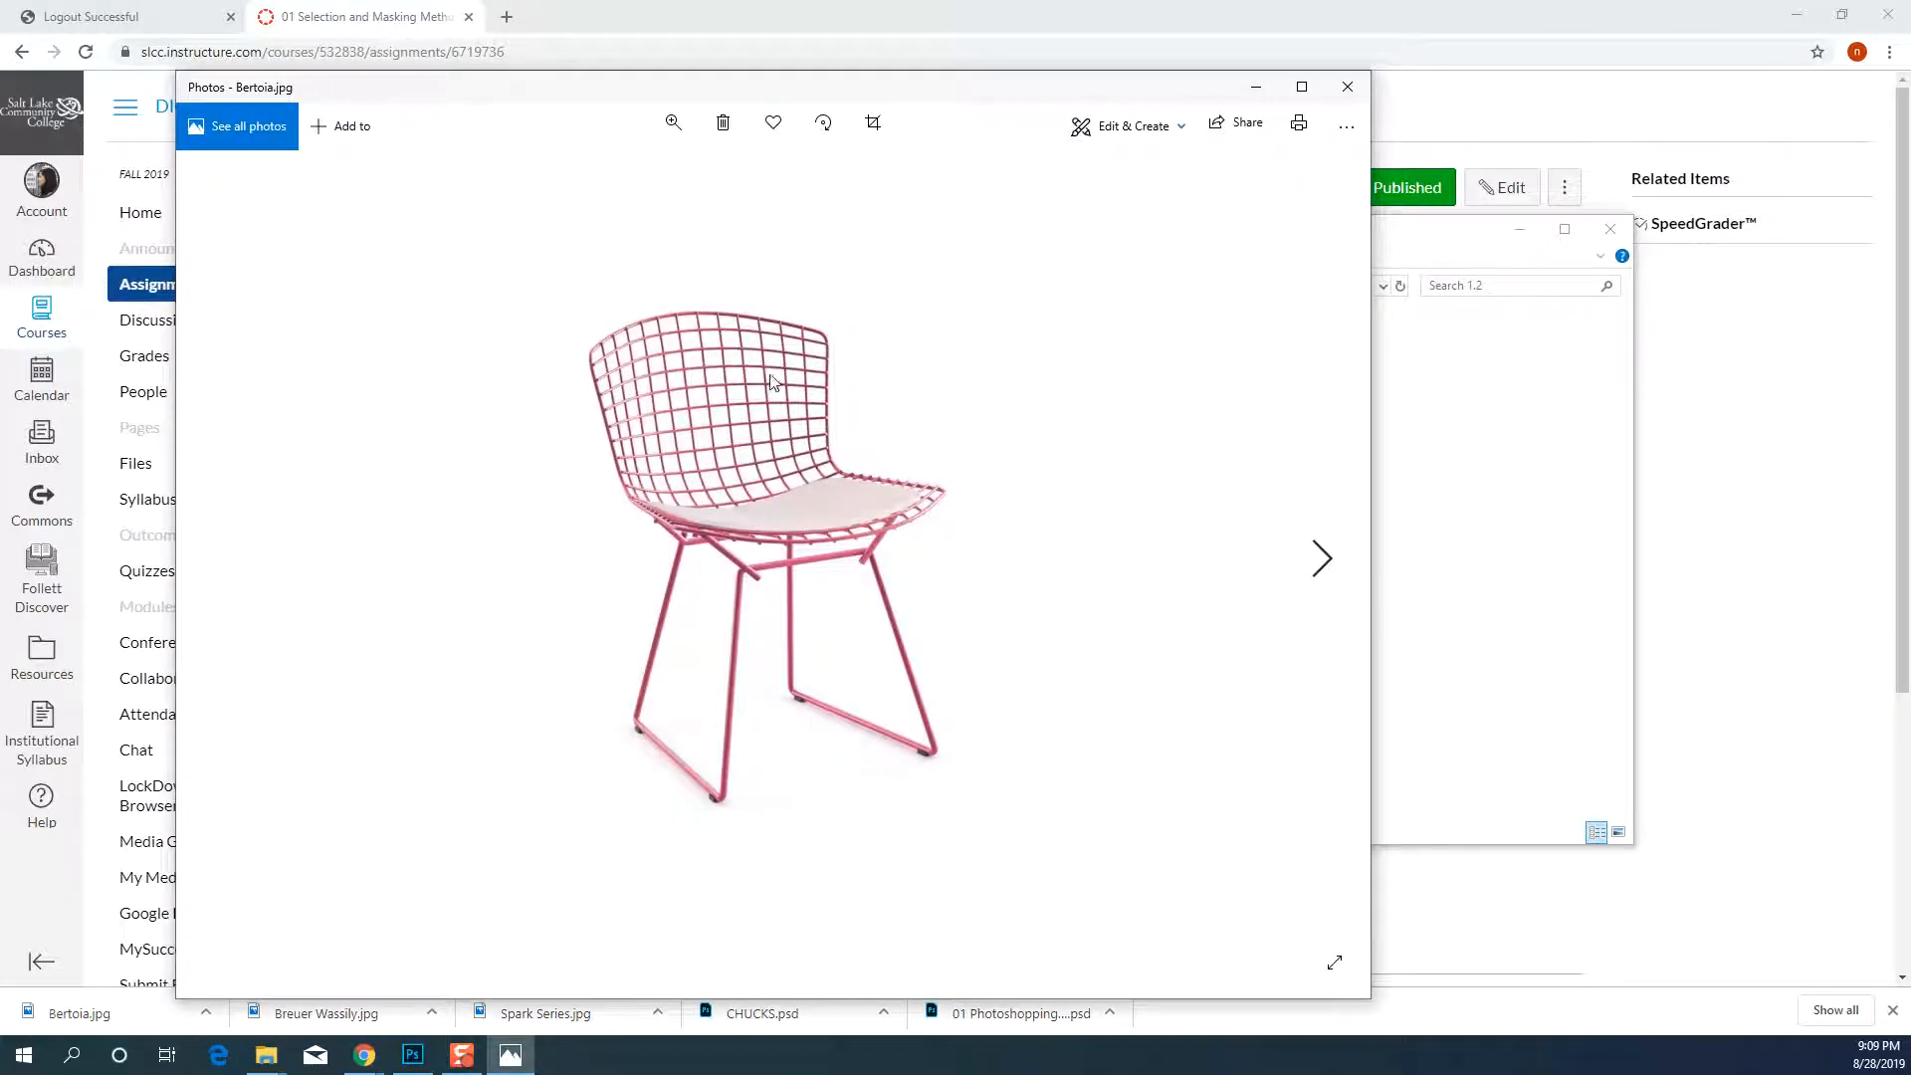
pyautogui.press('Right')
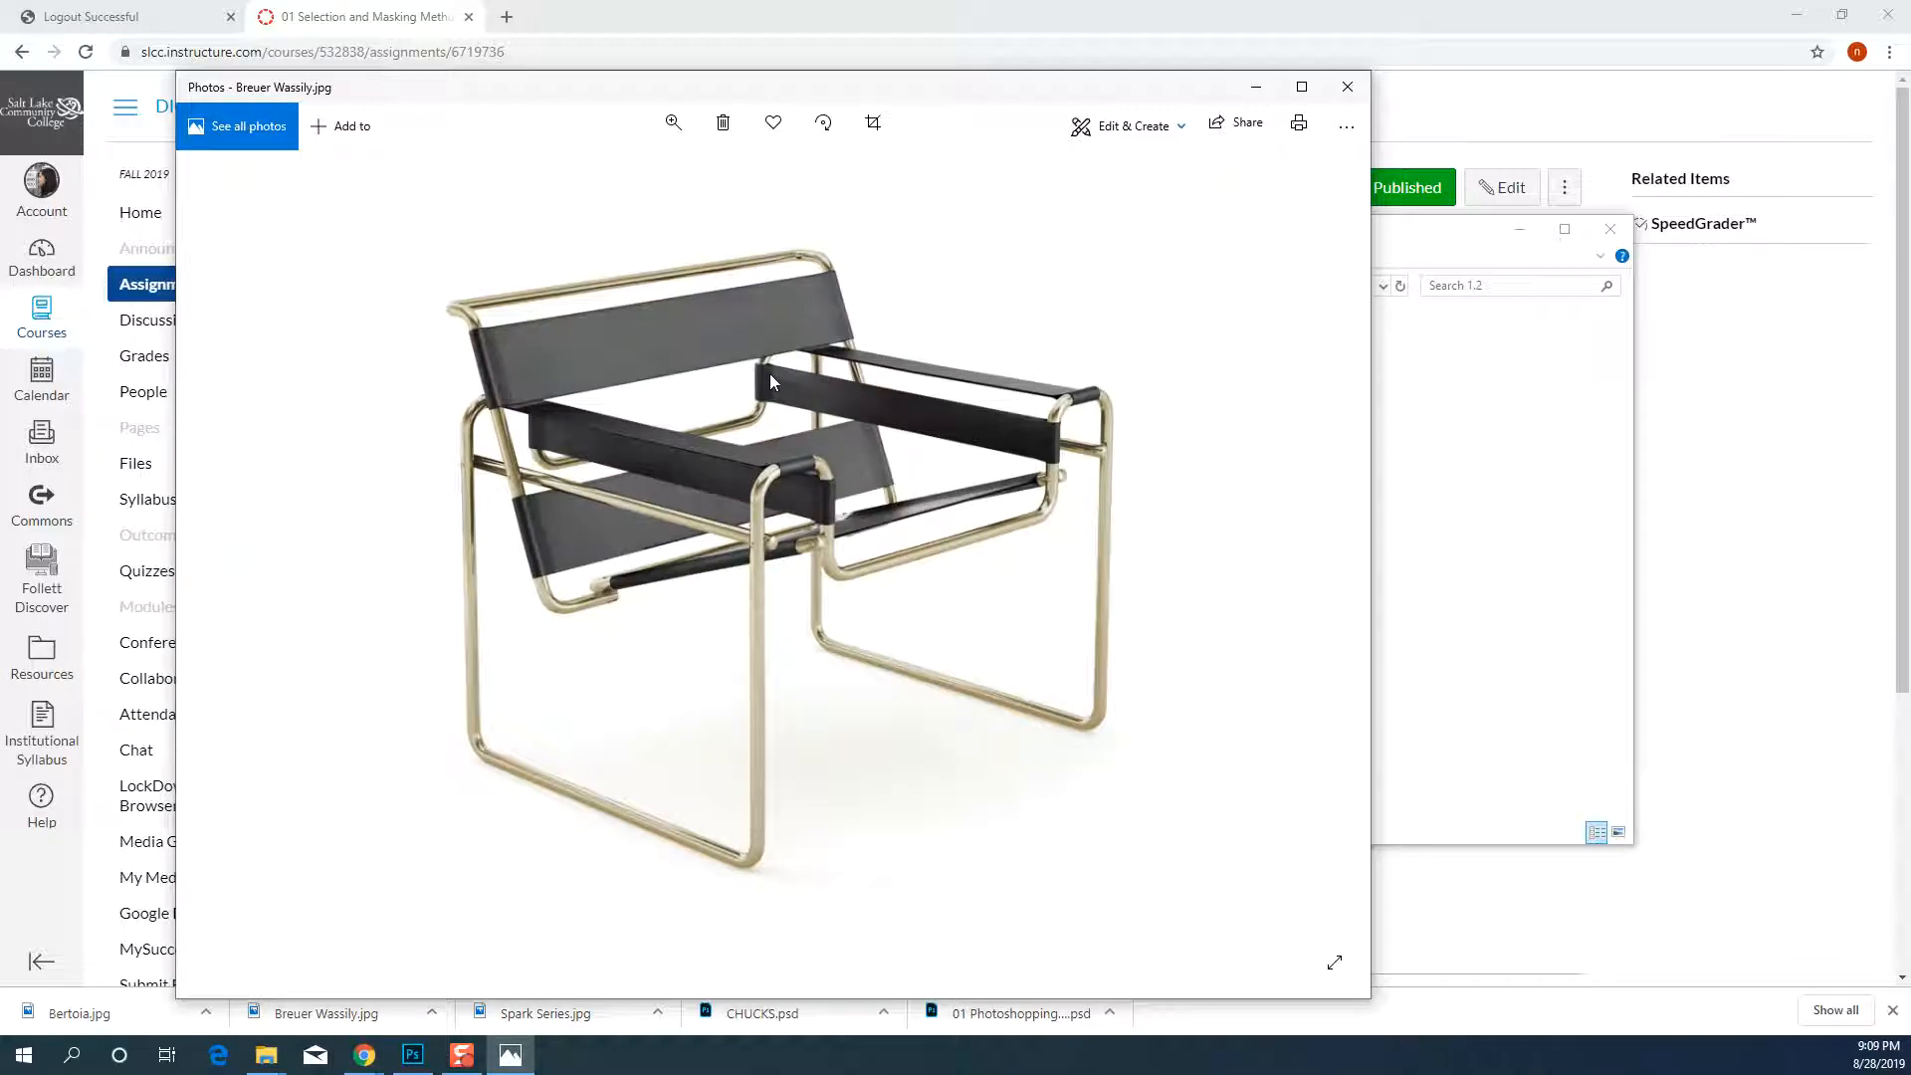
pyautogui.press('Right')
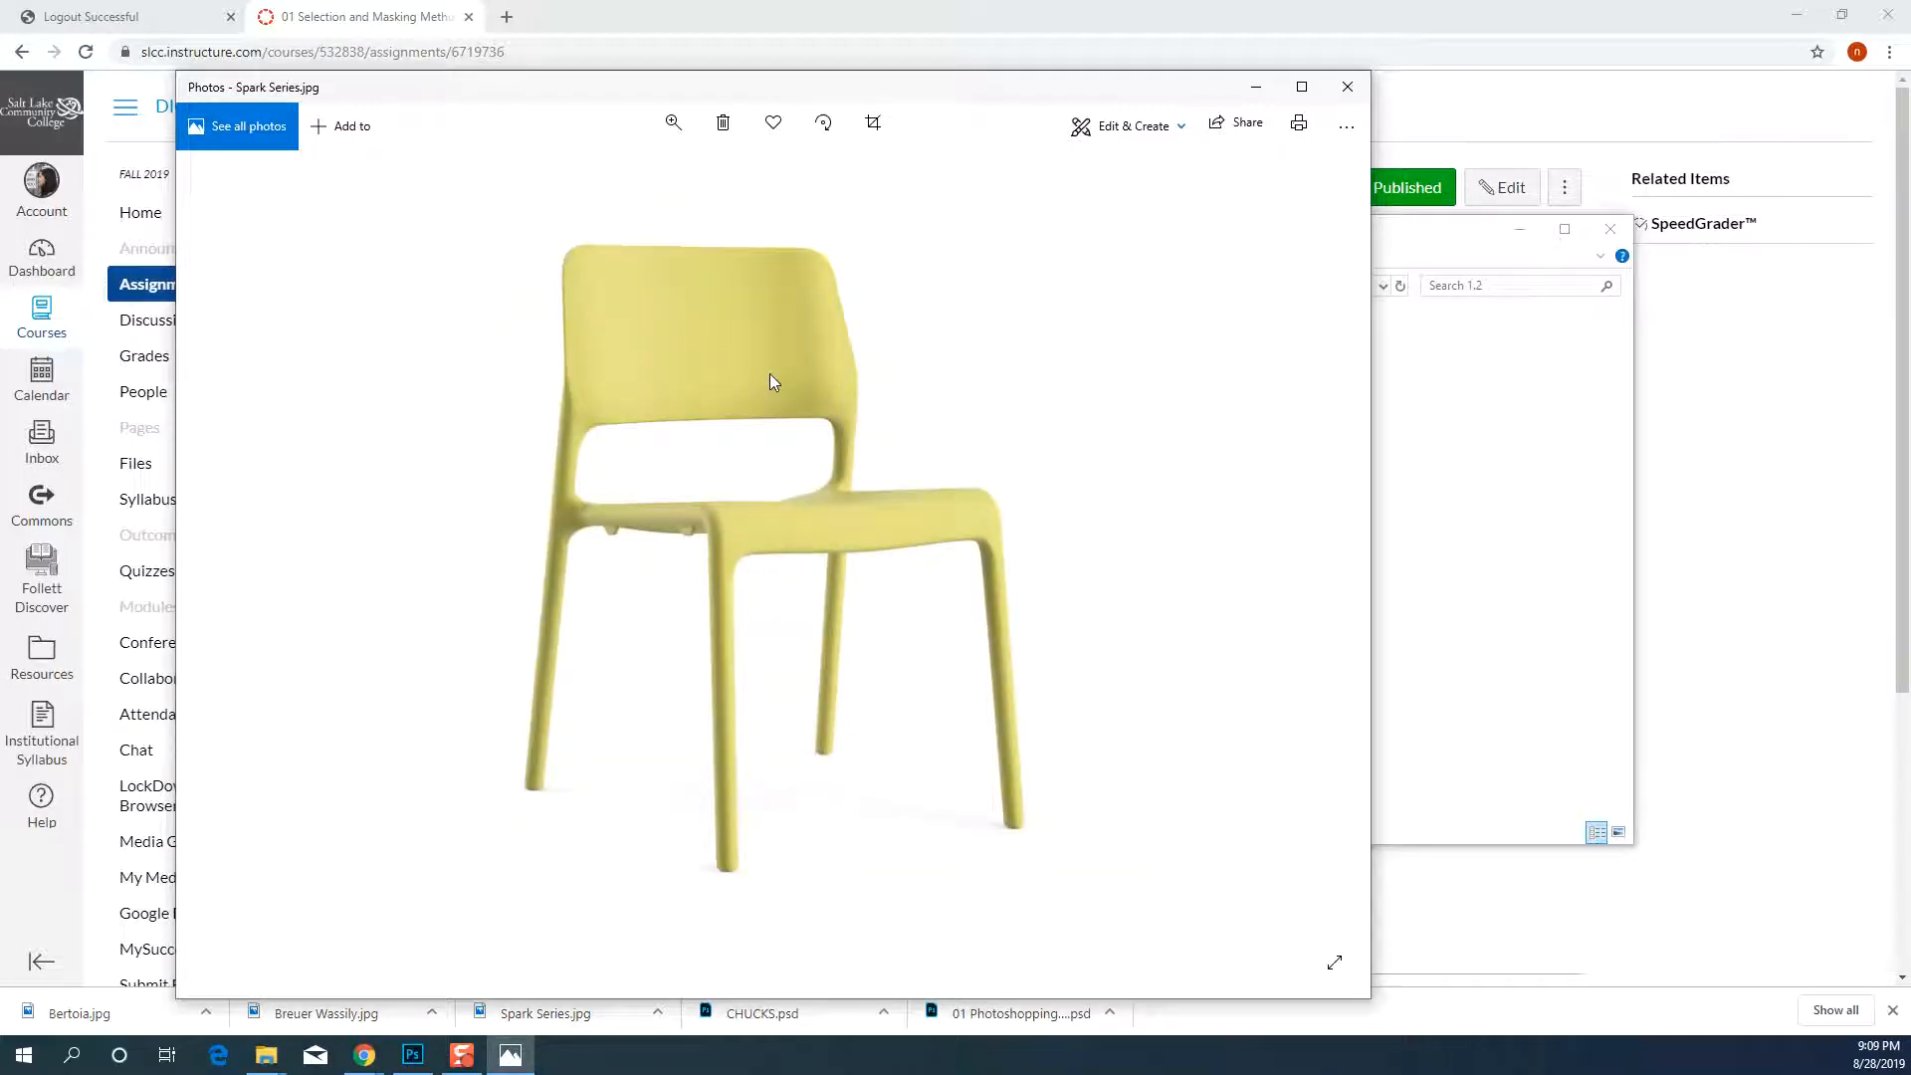
pyautogui.press('Right')
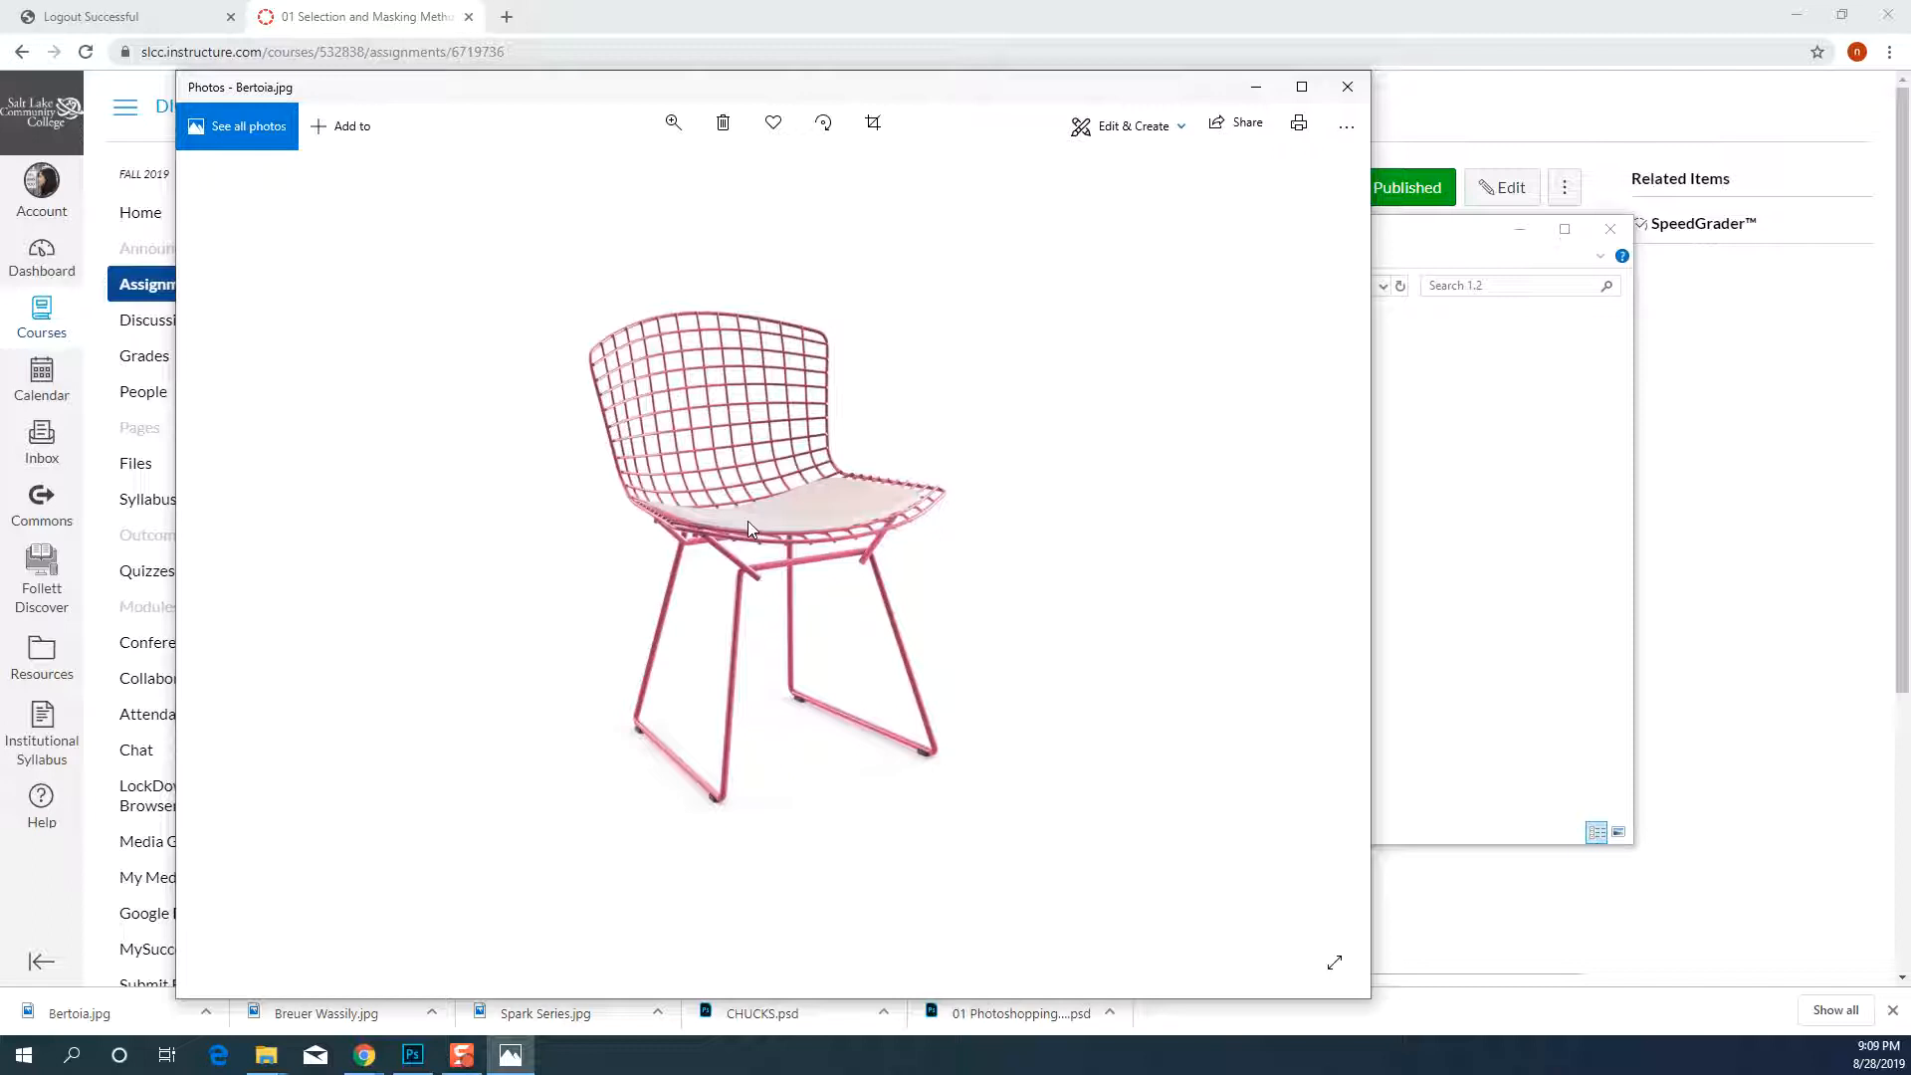
pyautogui.scroll(2, 748, 522)
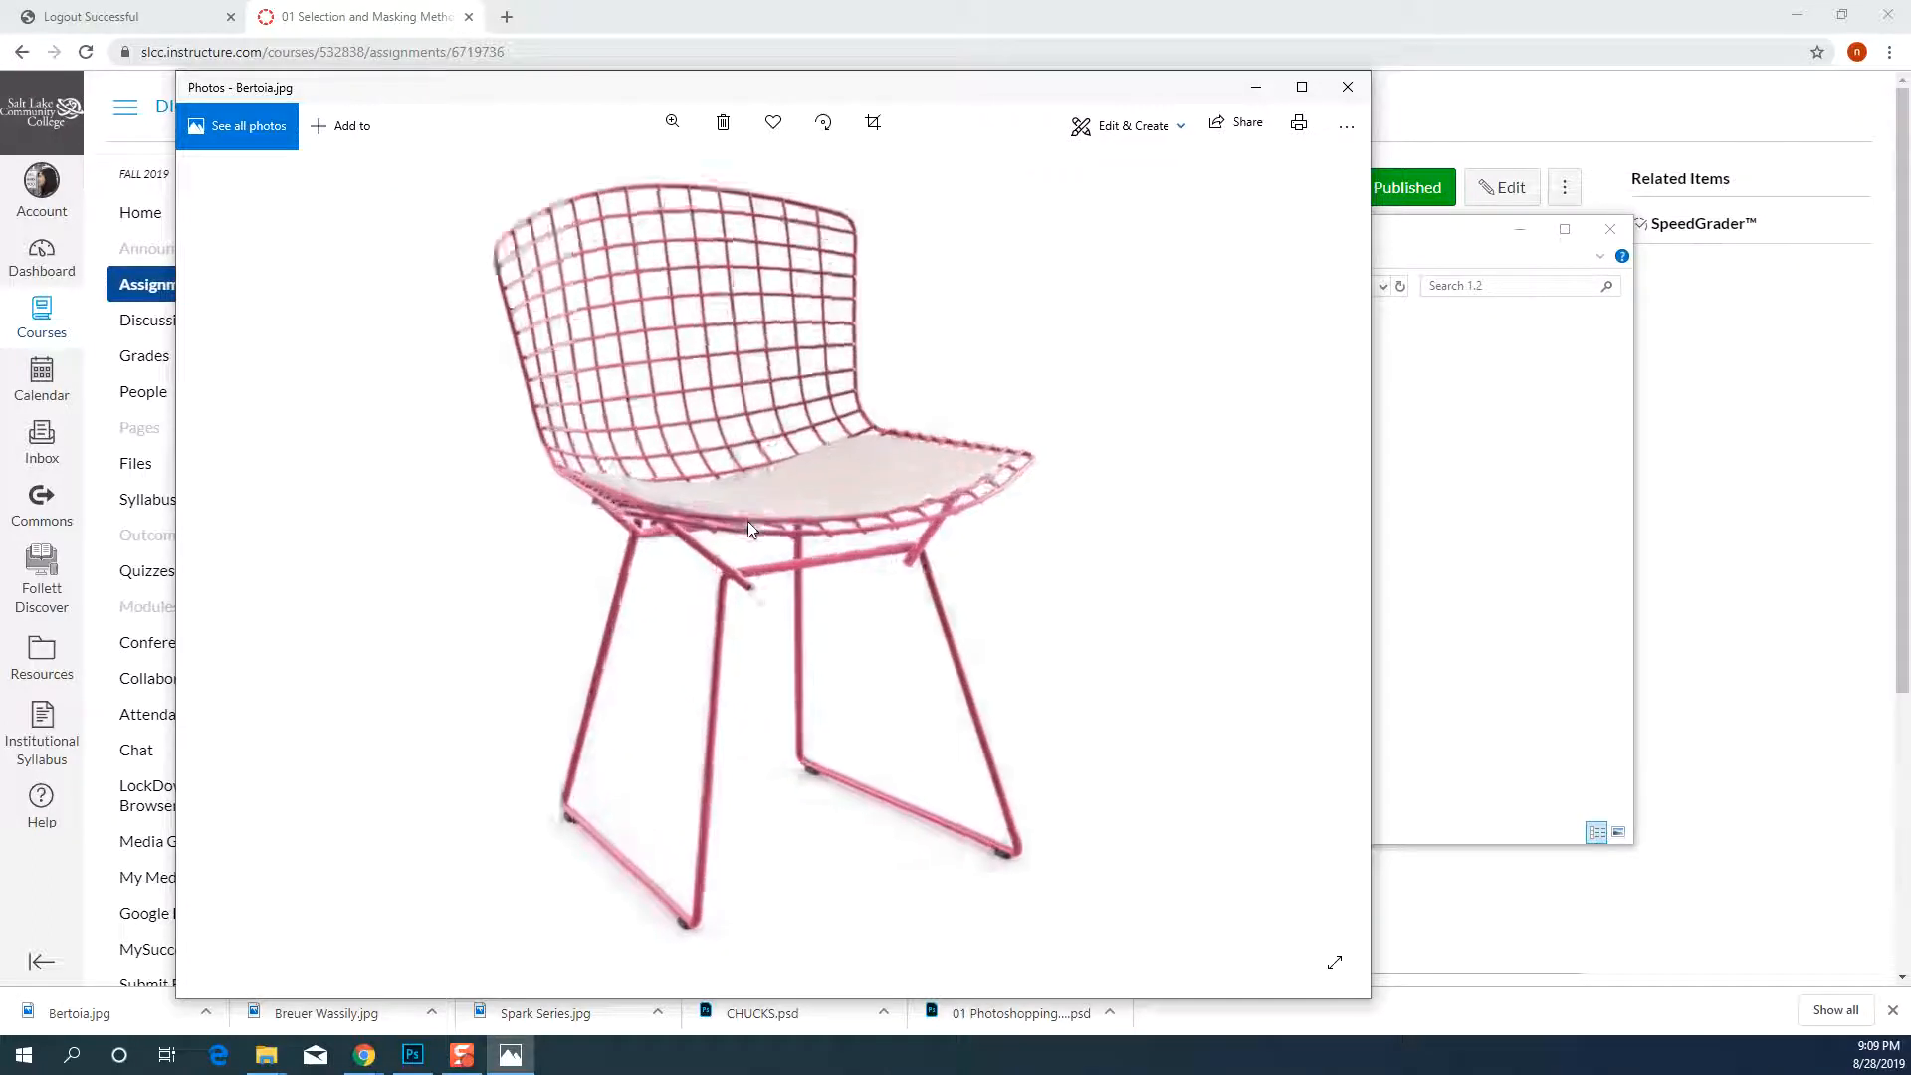
pyautogui.scroll(1, 749, 527)
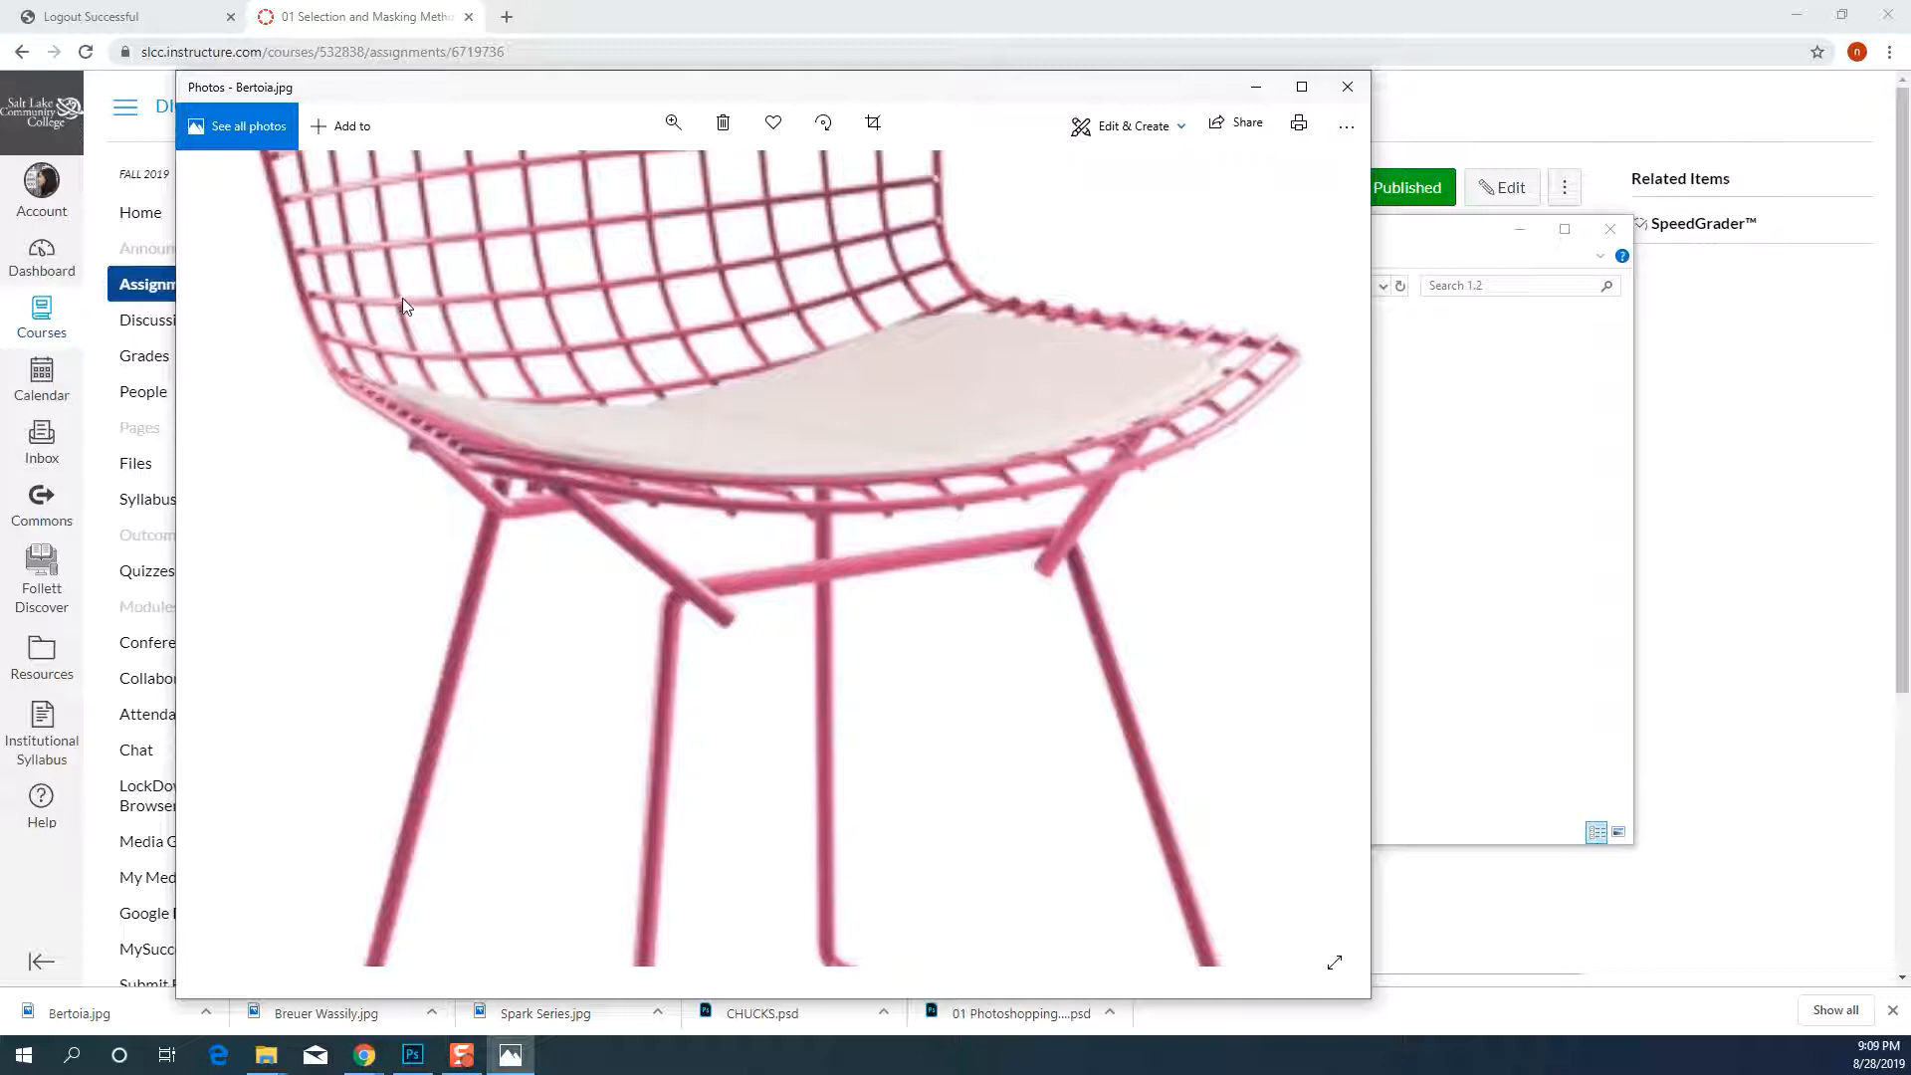
pyautogui.click(1256, 87)
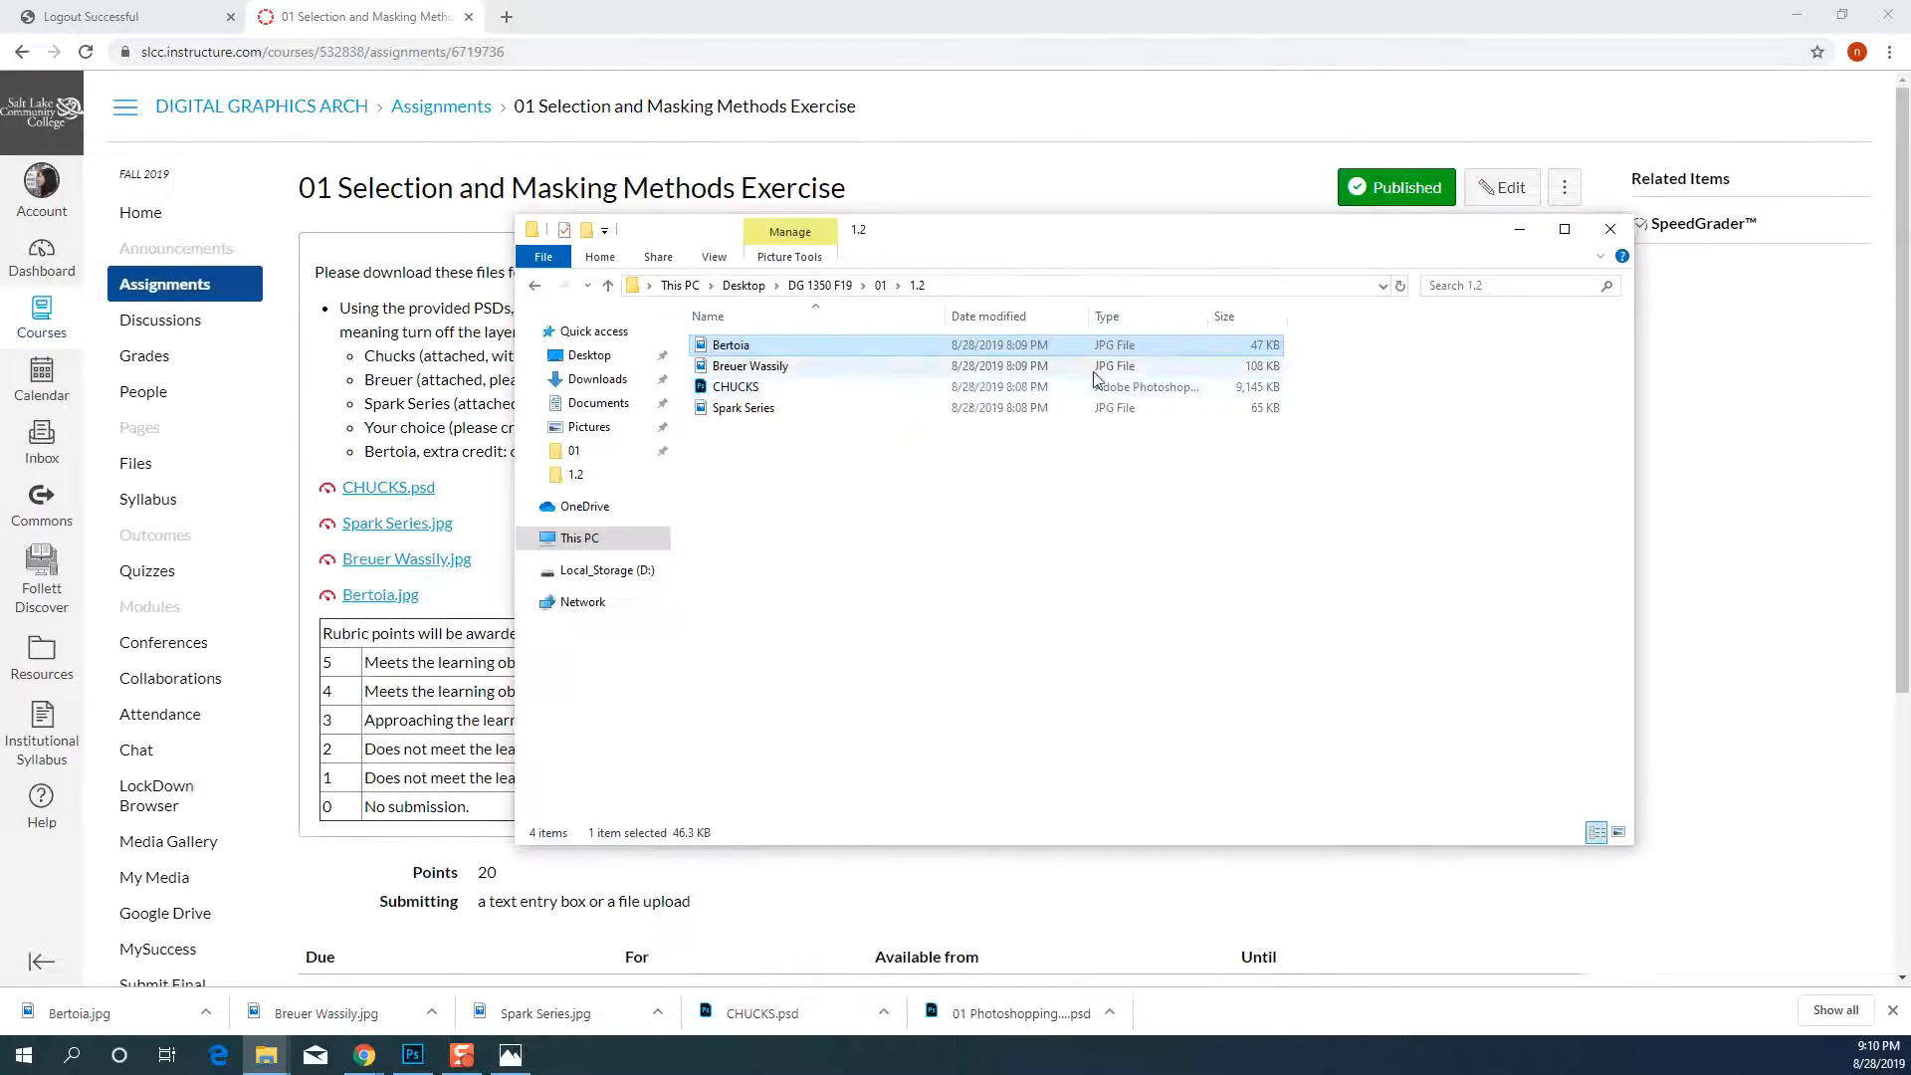
# View the Bertoia image once more, followed by the Spark Series image from the 1.2 folder
pyautogui.doubleClick(776, 345)
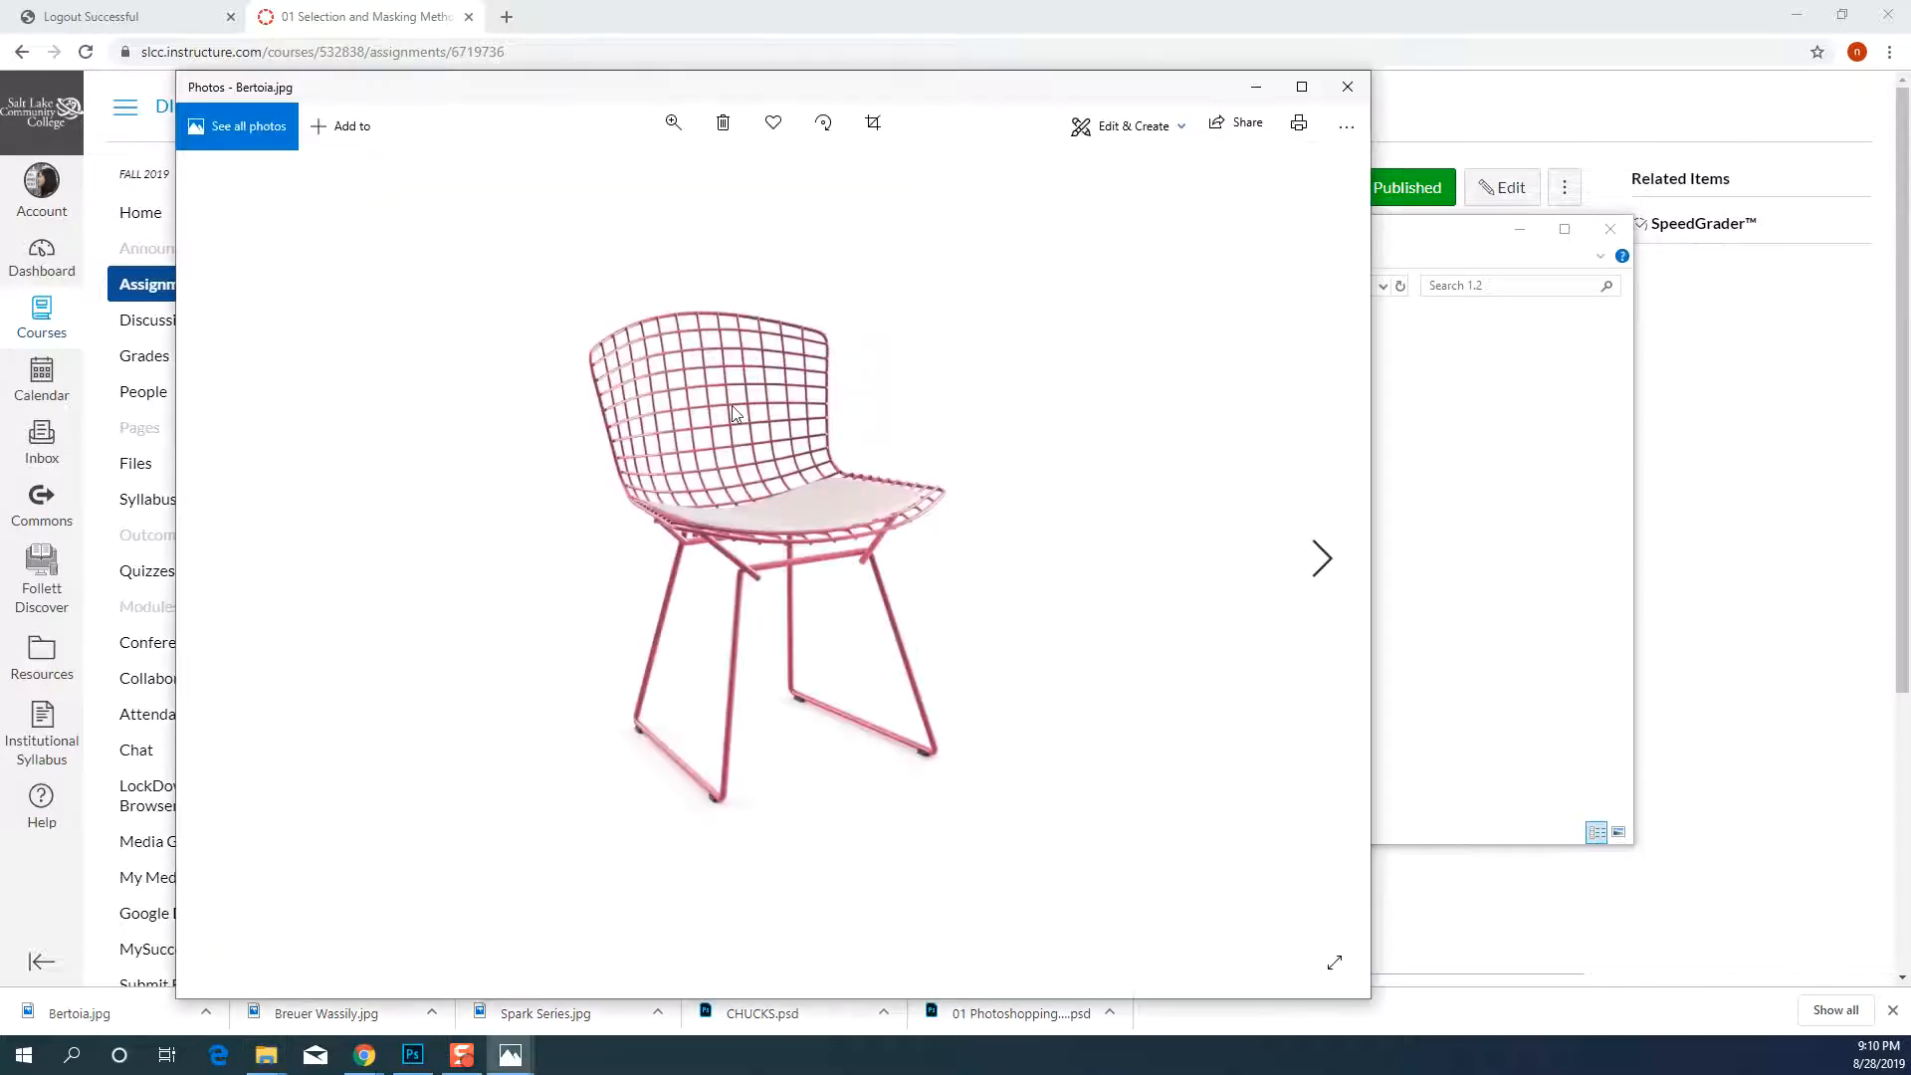
pyautogui.click(1425, 288)
pyautogui.doubleClick(766, 410)
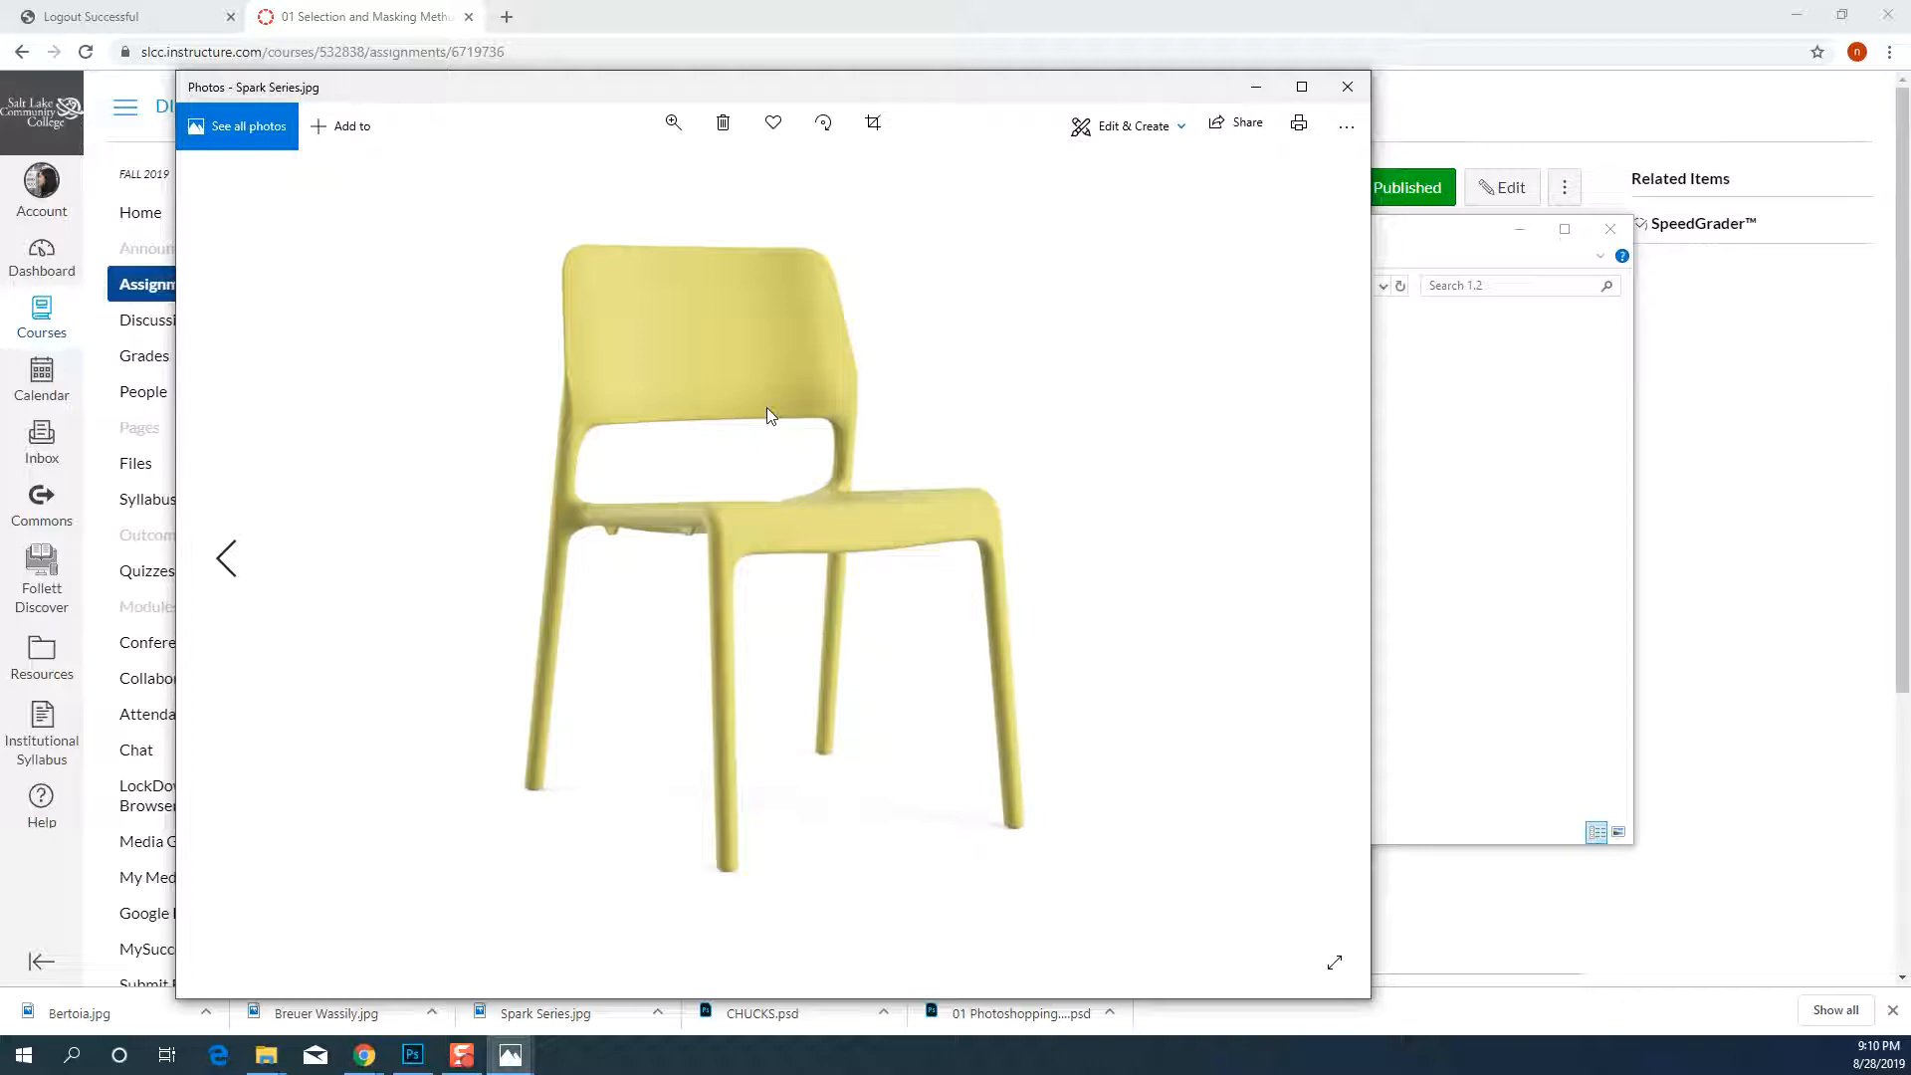
# Review the exercise's masking instructions, due date and grading criteria on the assignment page in Chrome
pyautogui.click(1701, 523)
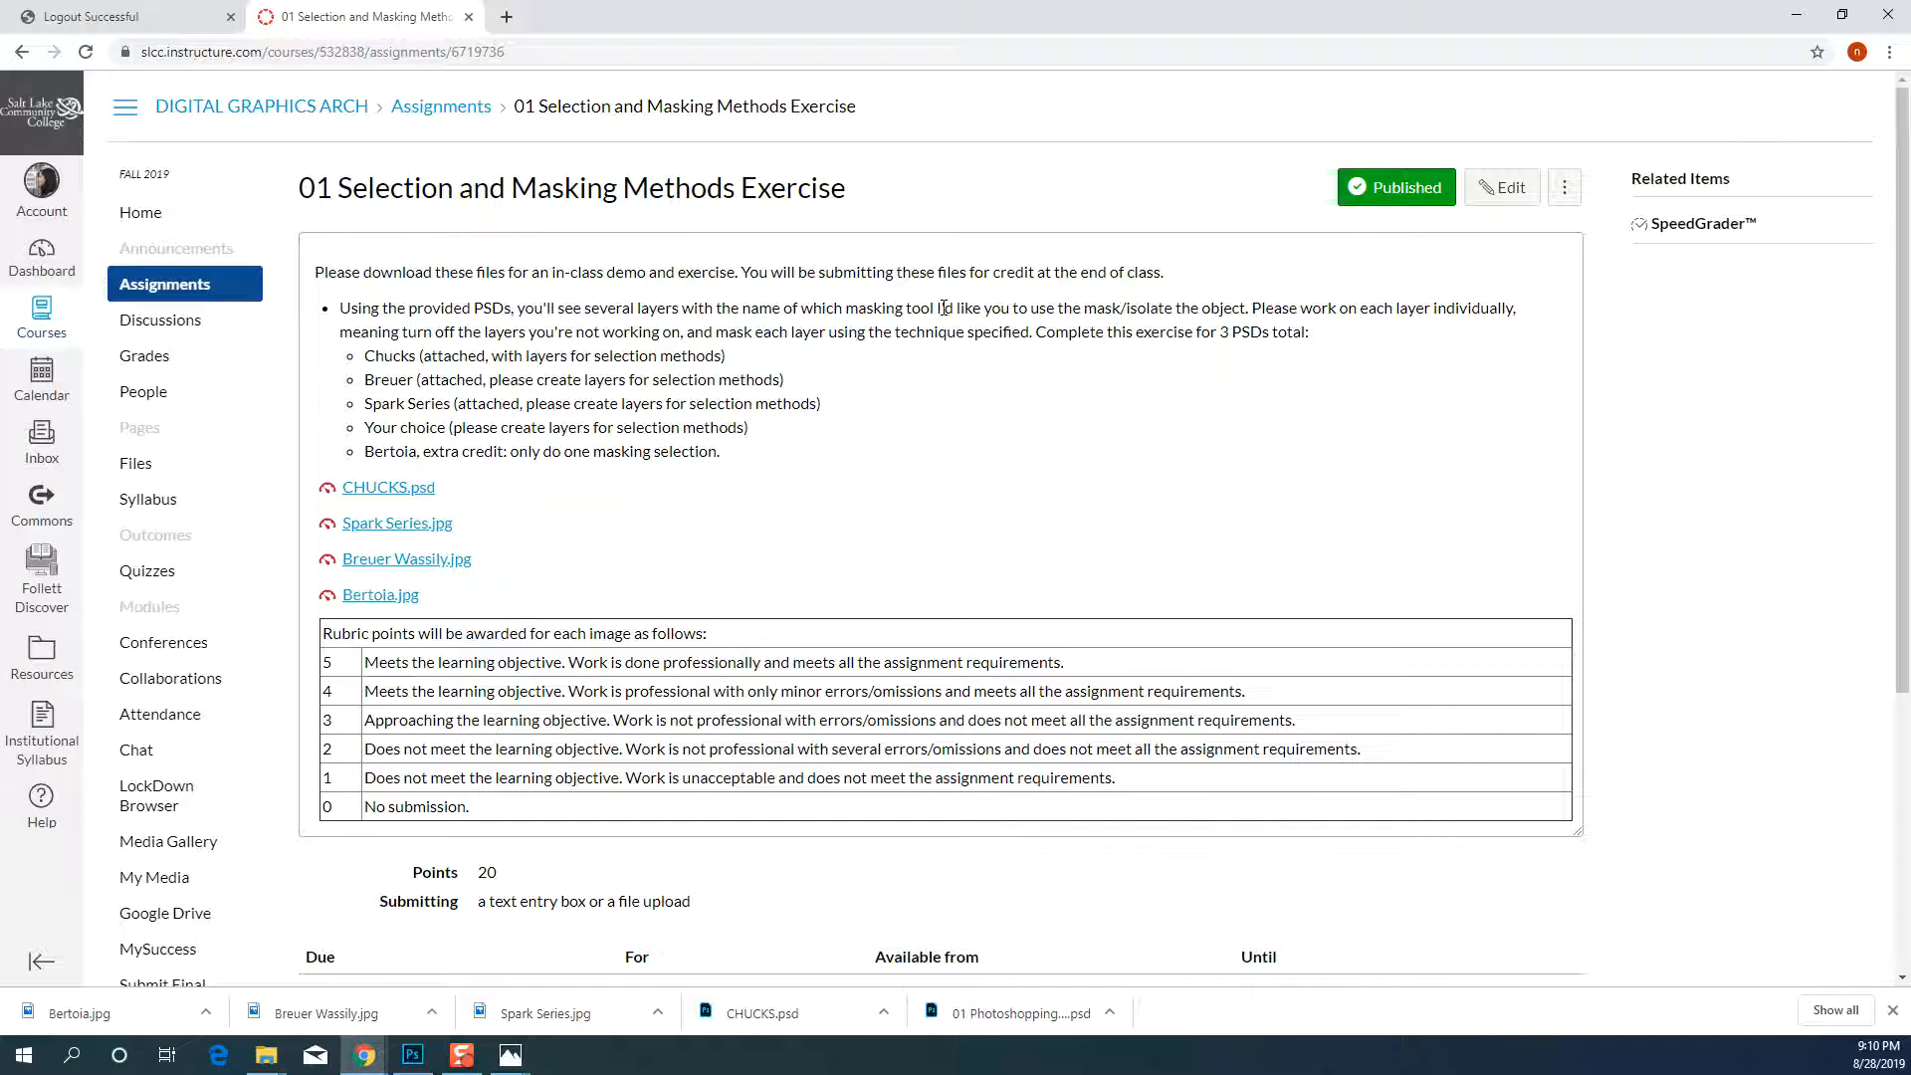
pyautogui.moveTo(943, 308); pyautogui.dragTo(1231, 303)
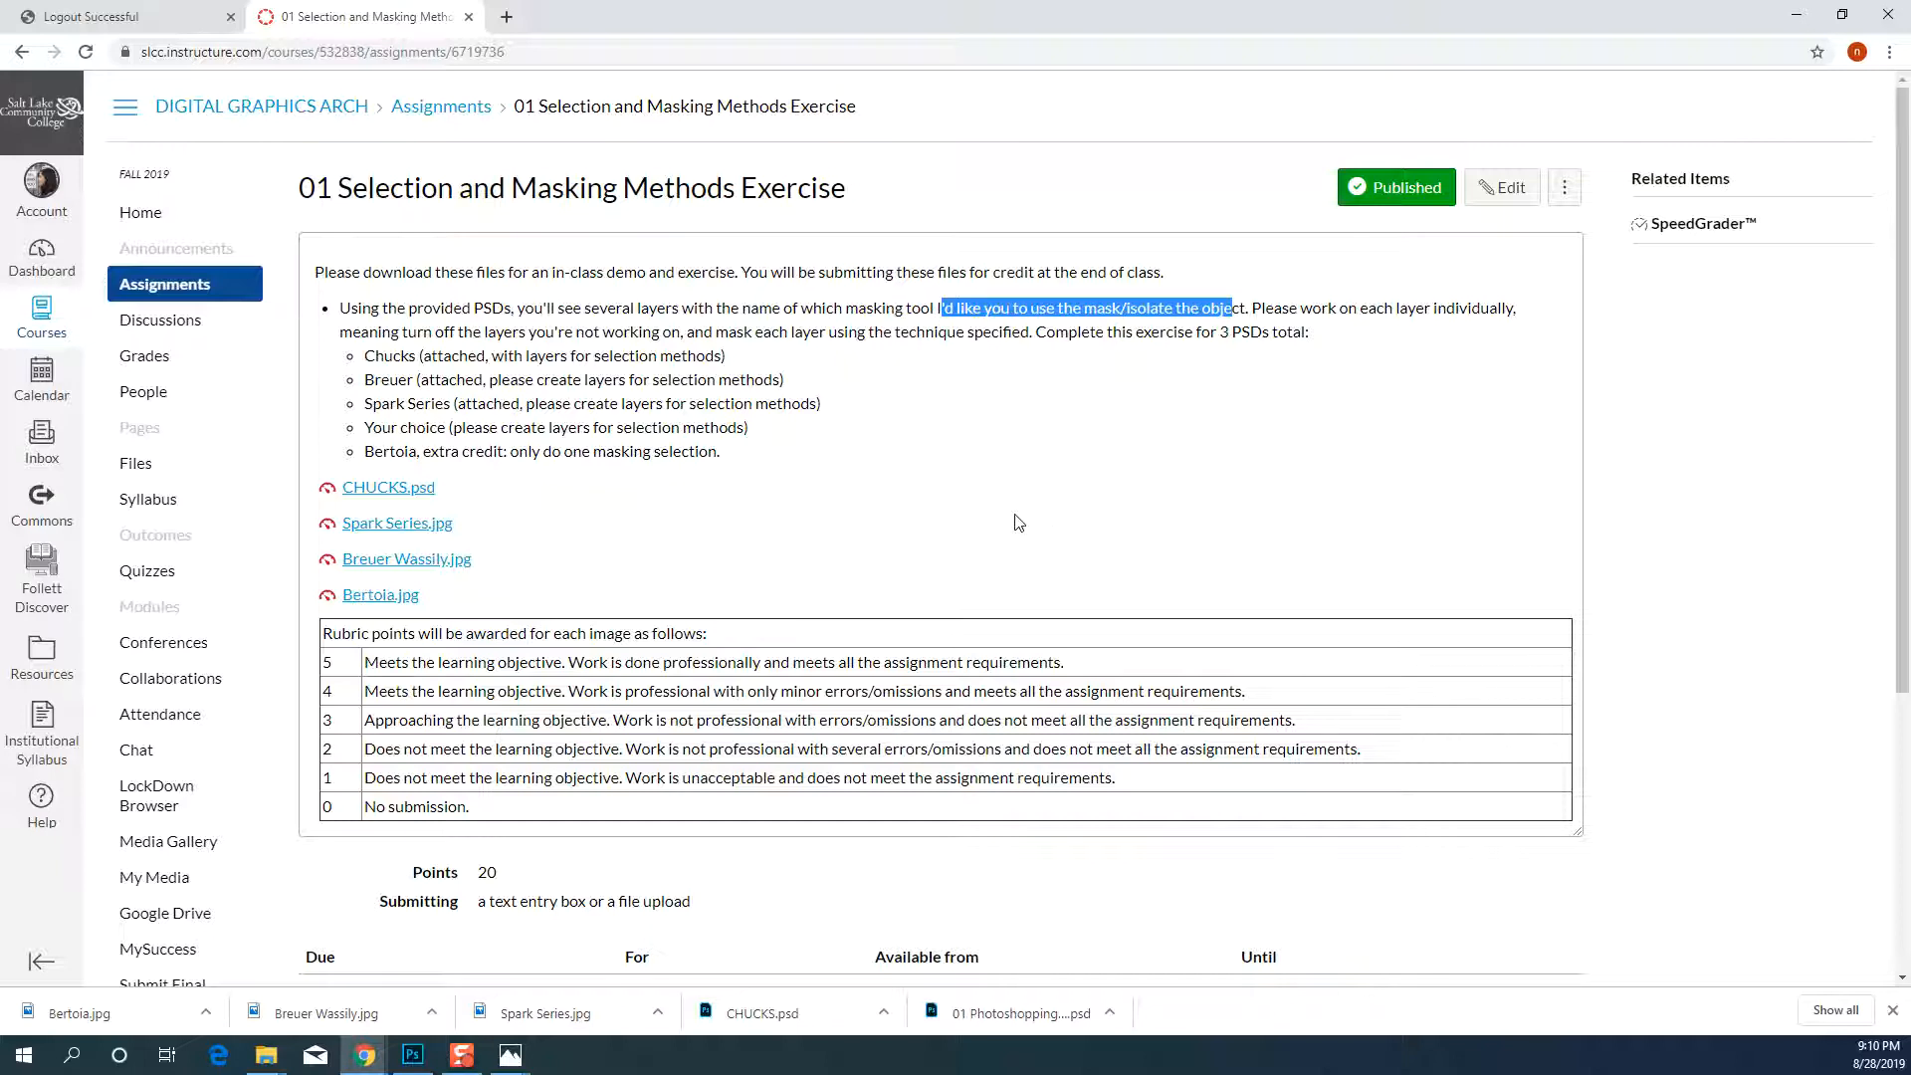
pyautogui.scroll(-4, 936, 602)
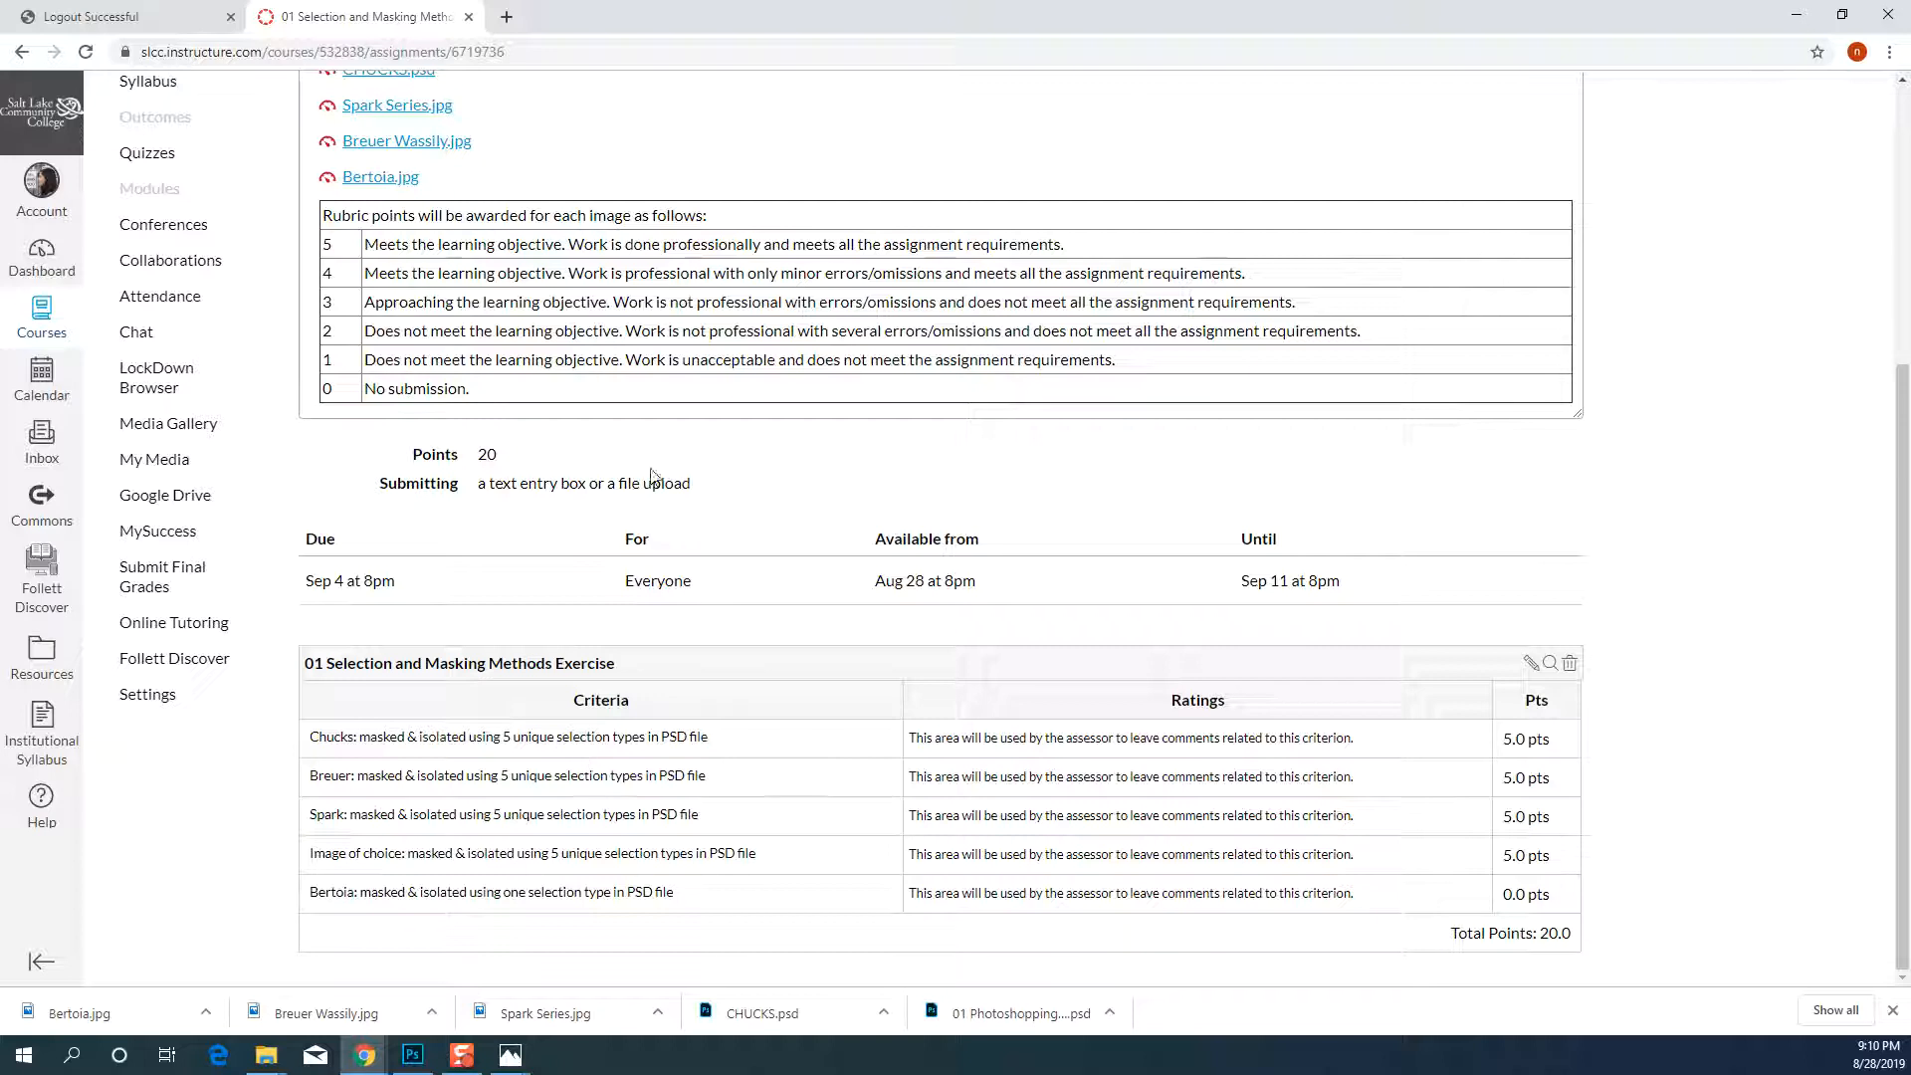
# Switch to Photoshop, open the Spark Series image from the 1.2 folder and unlock its background layer
pyautogui.click(434, 1065)
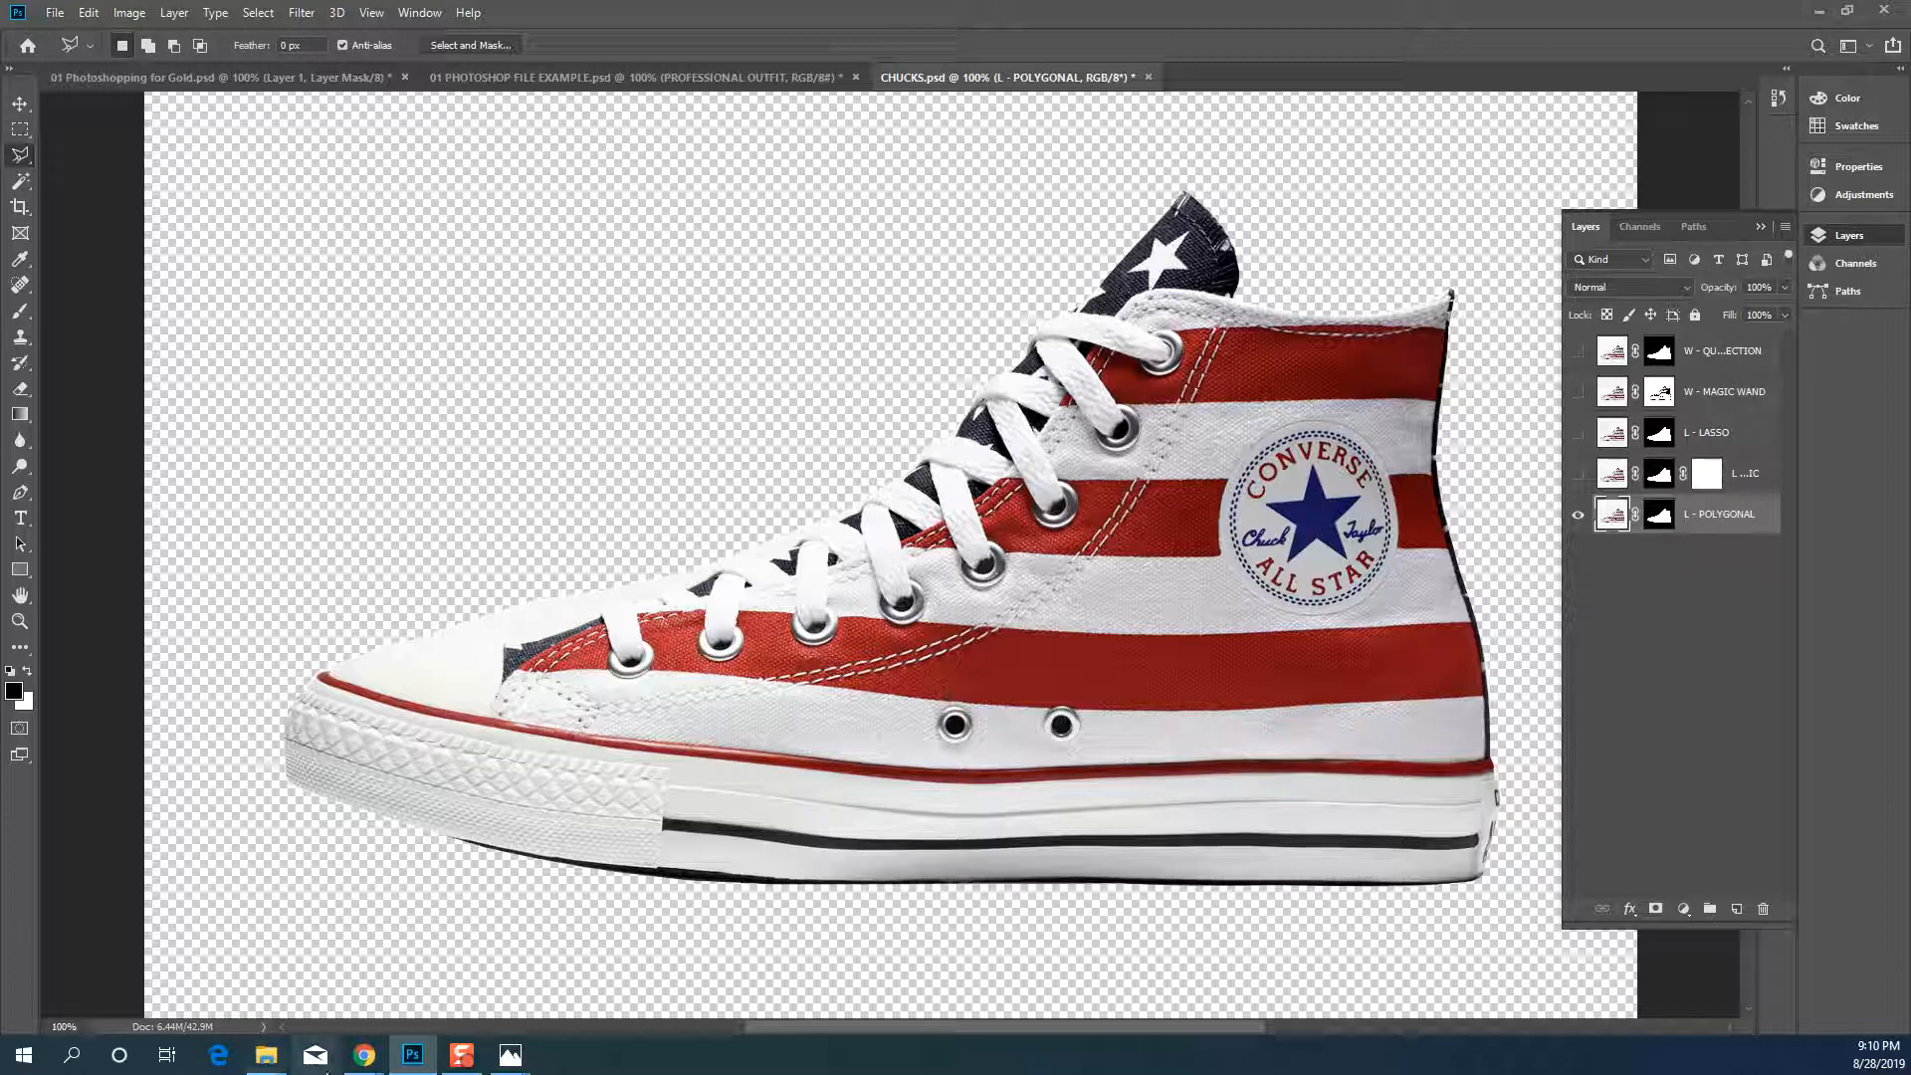
pyautogui.moveTo(363, 1061)
pyautogui.moveTo(311, 968)
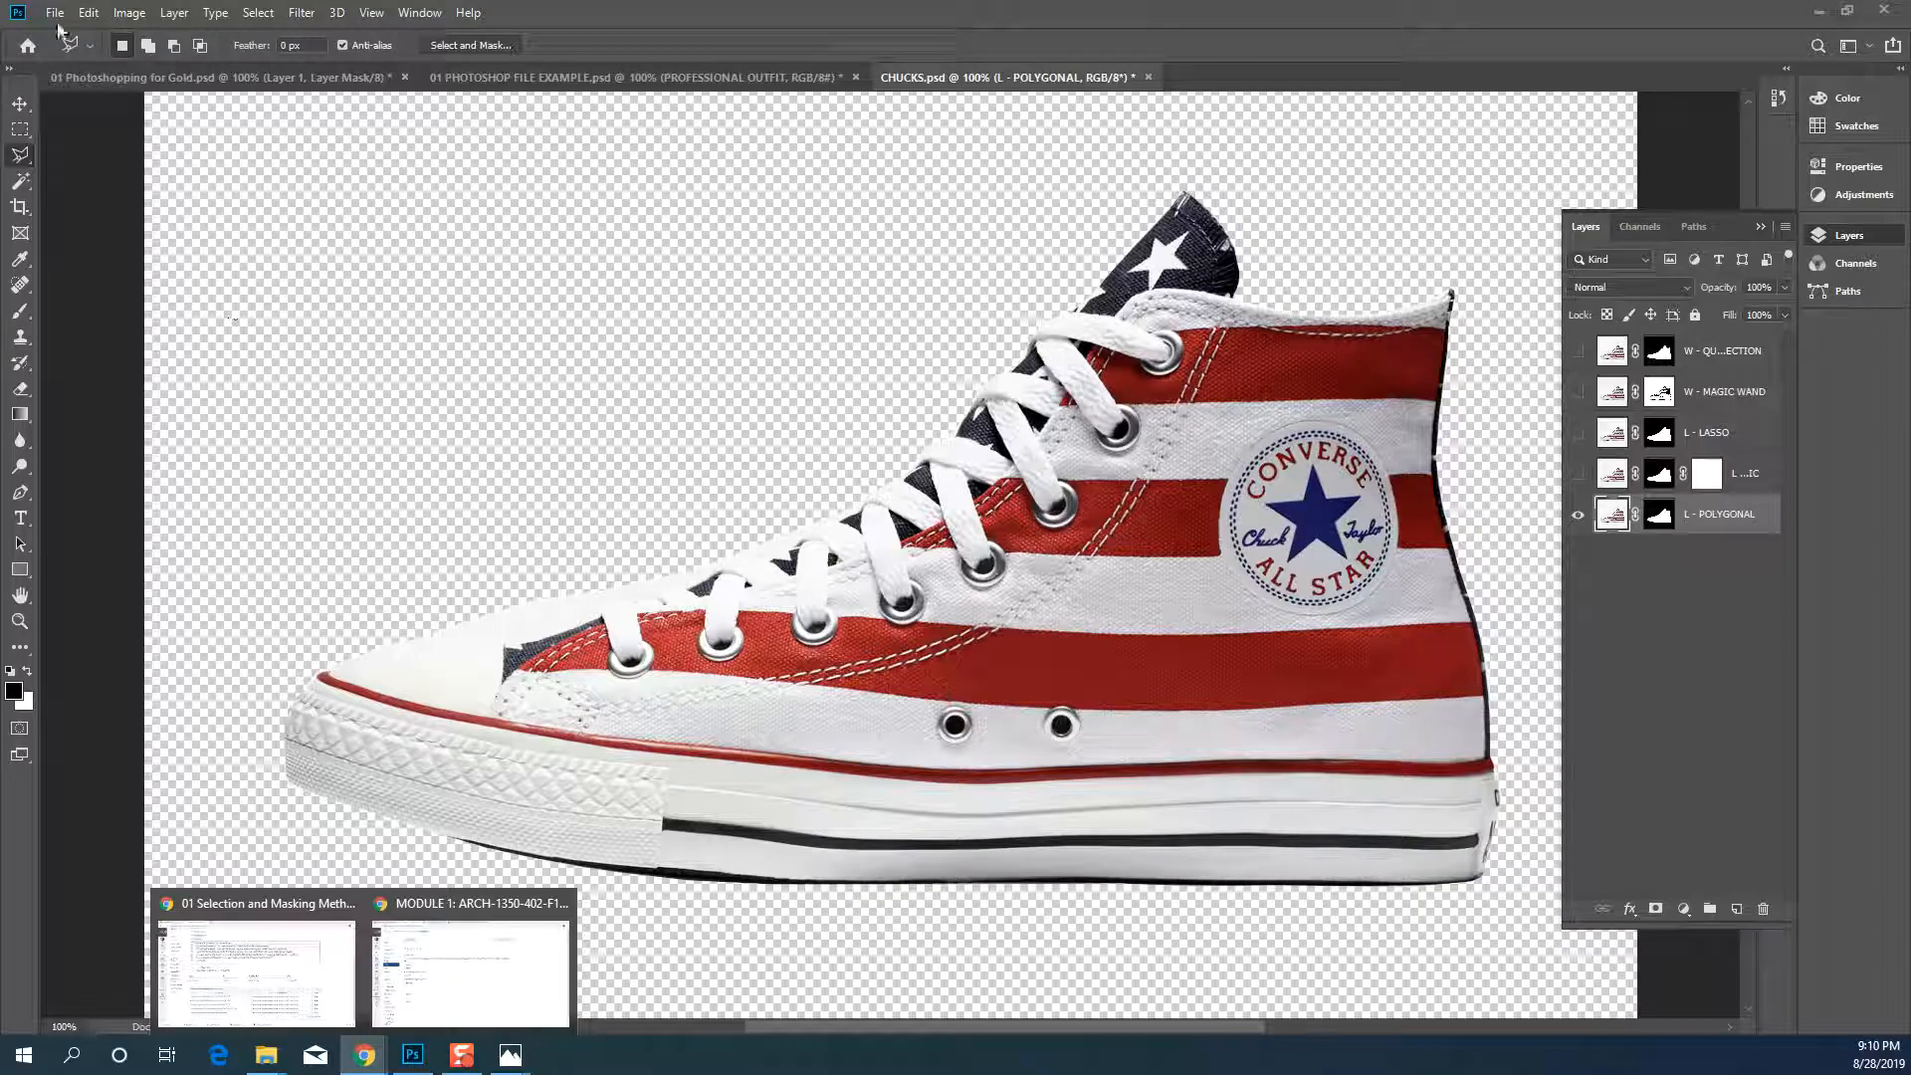
pyautogui.click(54, 12)
pyautogui.click(69, 54)
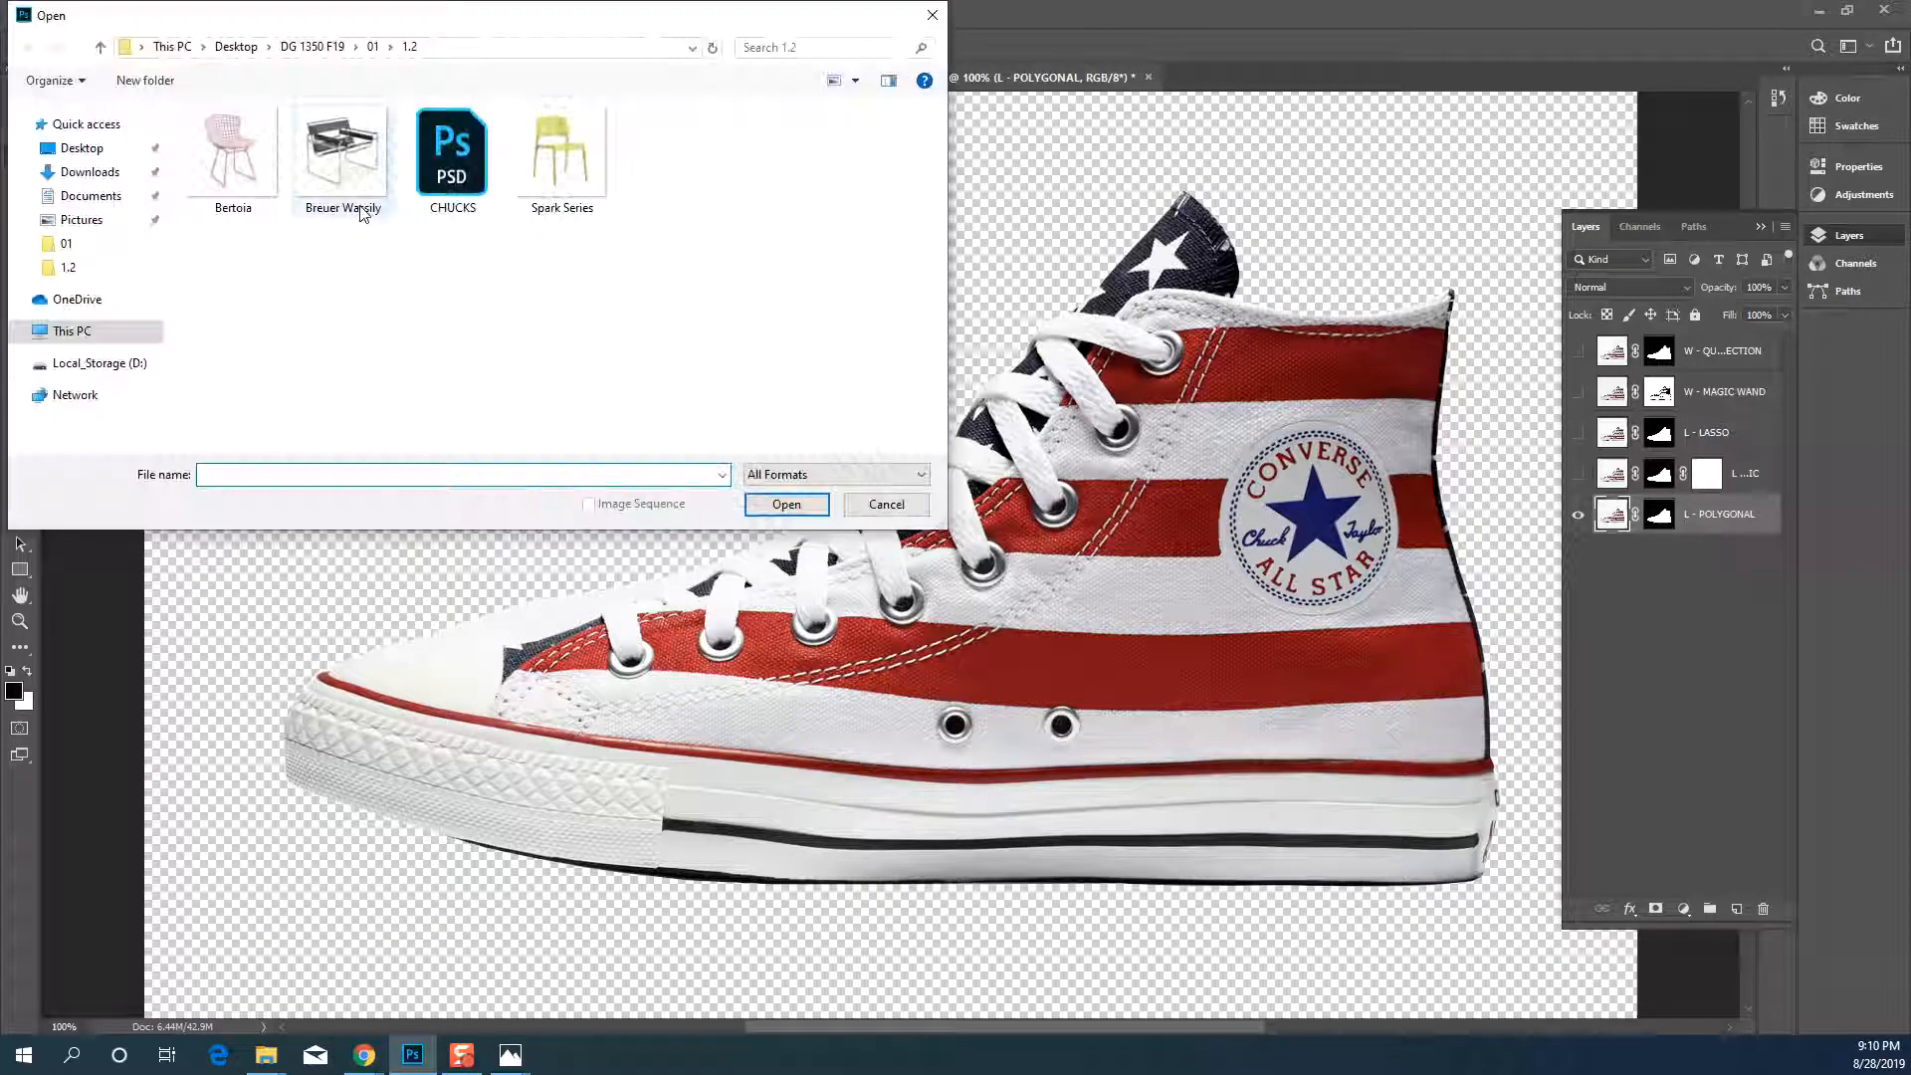
pyautogui.click(558, 159)
pyautogui.click(787, 504)
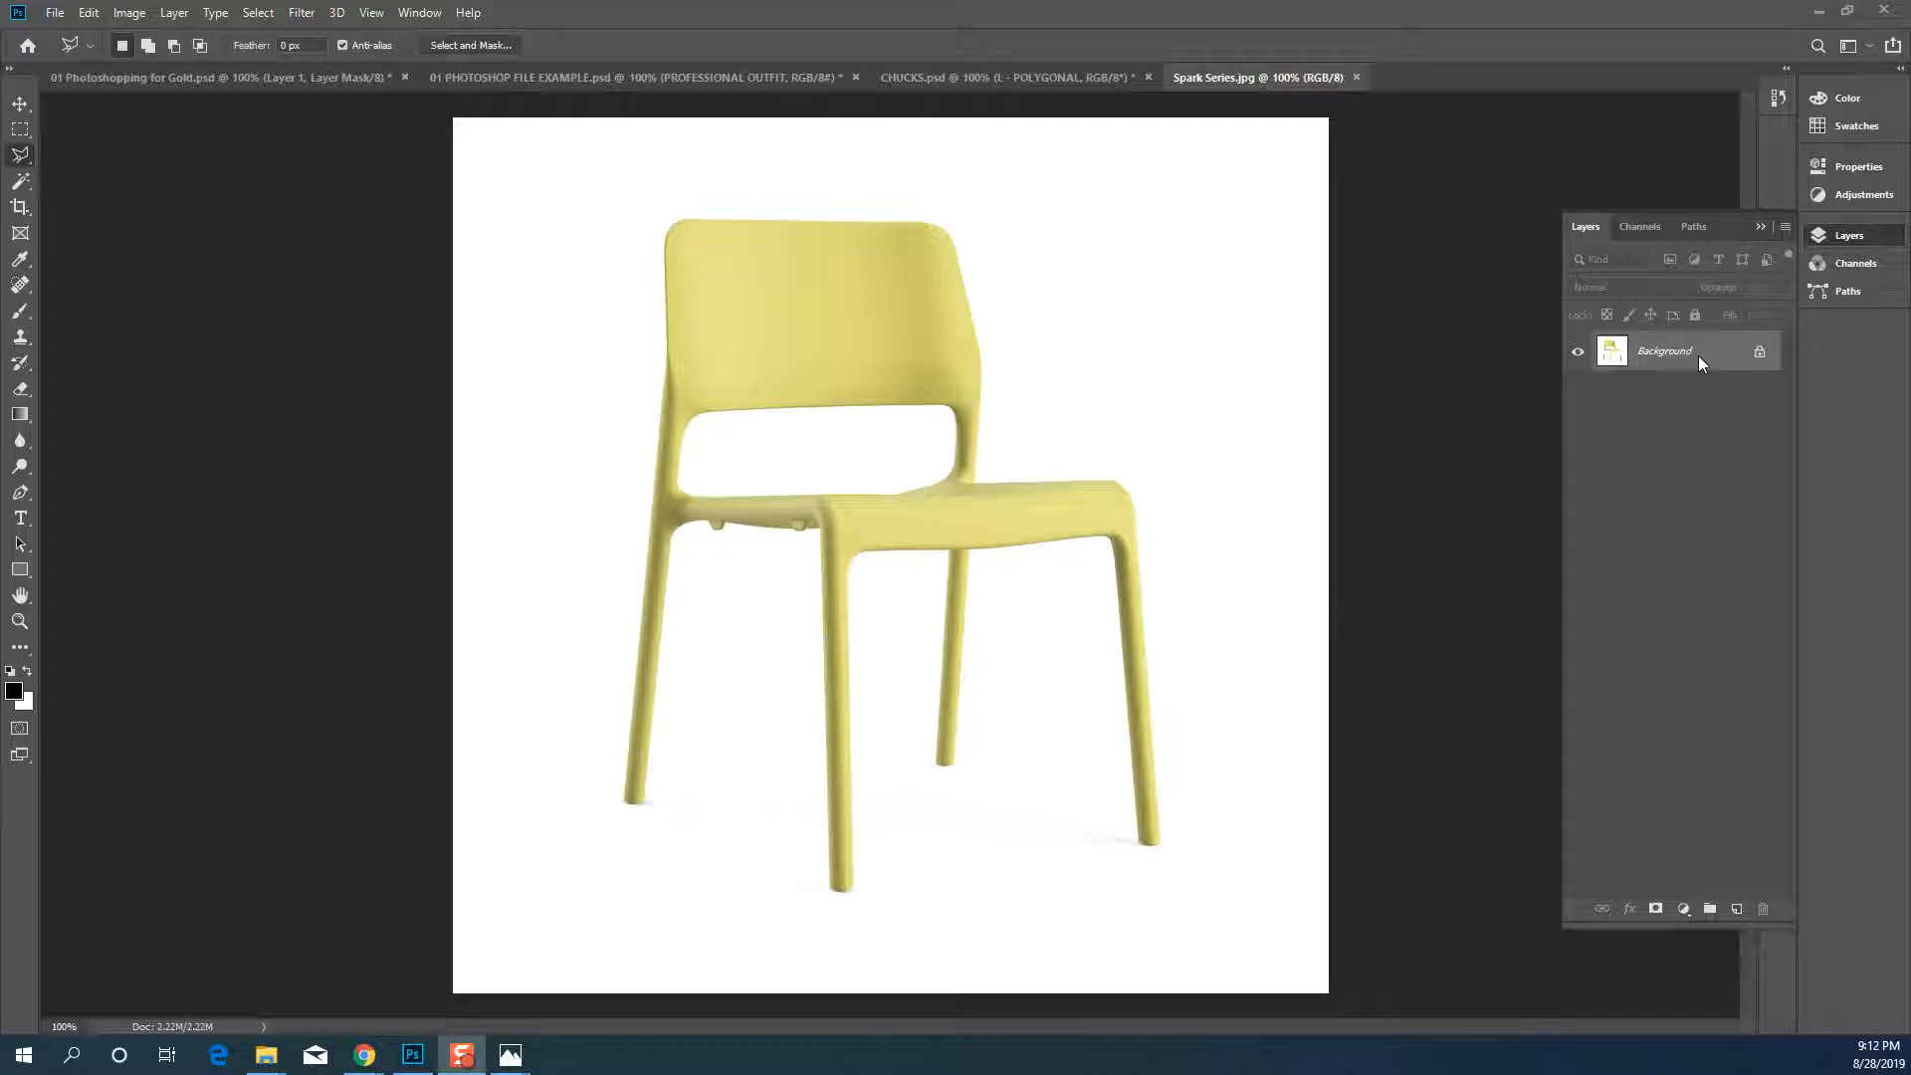
pyautogui.click(1758, 353)
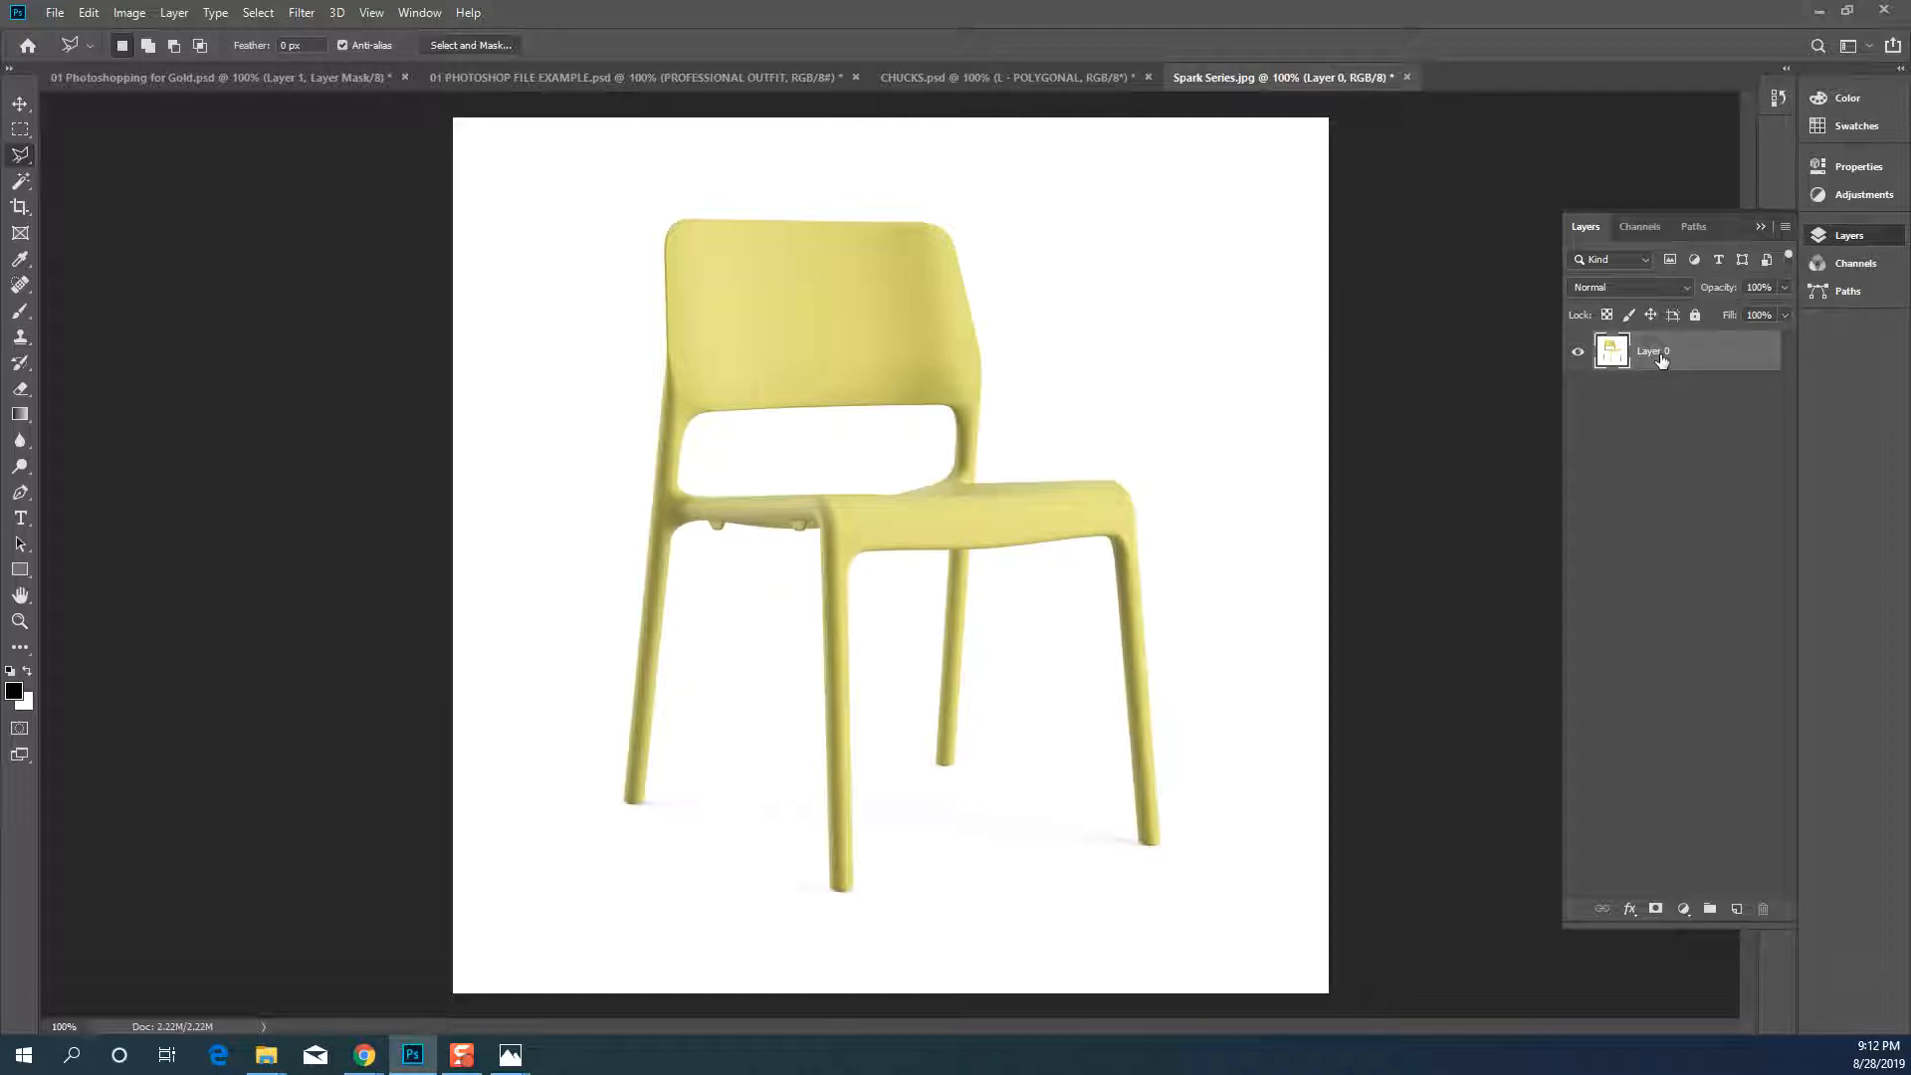
# Widen the Layers panel in CHUCKS.psd to read the full layer names, and select the W - QUICK SELECTION layer
pyautogui.click(910, 80)
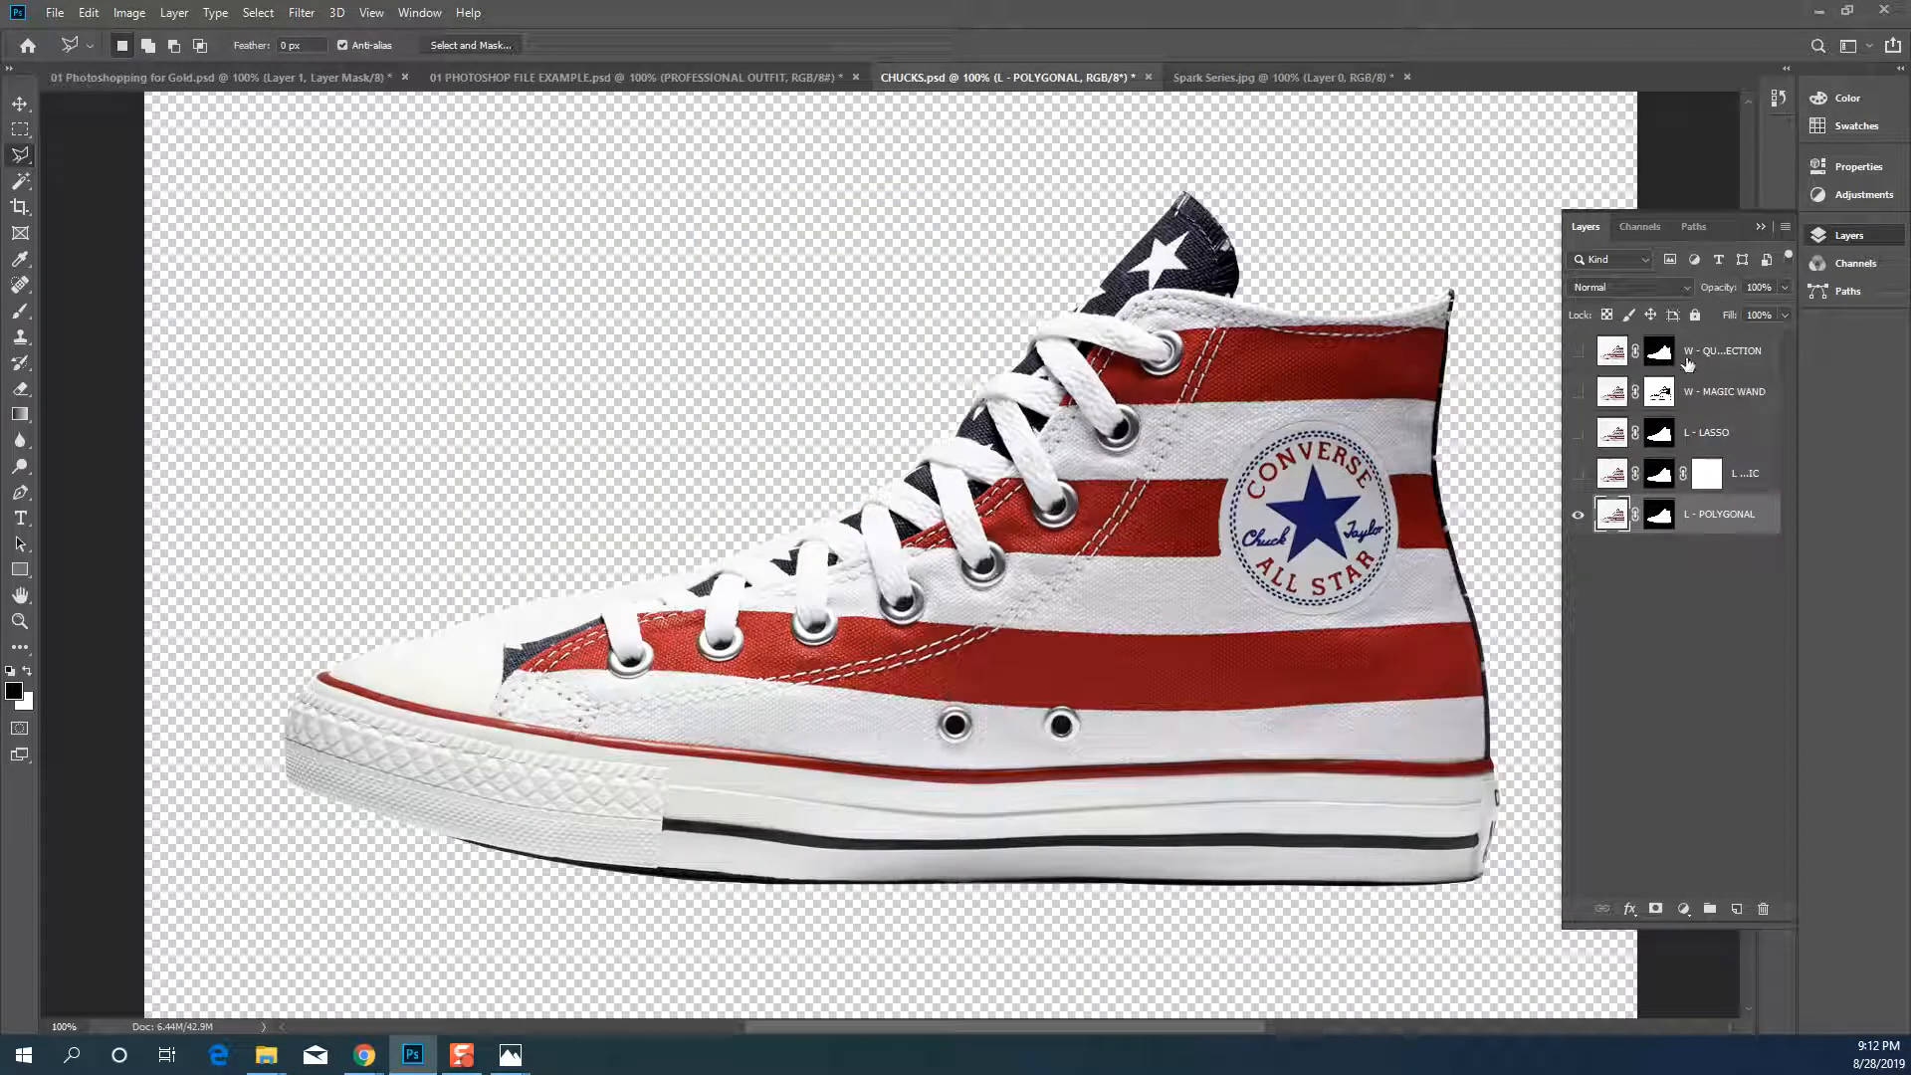
pyautogui.moveTo(1562, 431); pyautogui.dragTo(1363, 431)
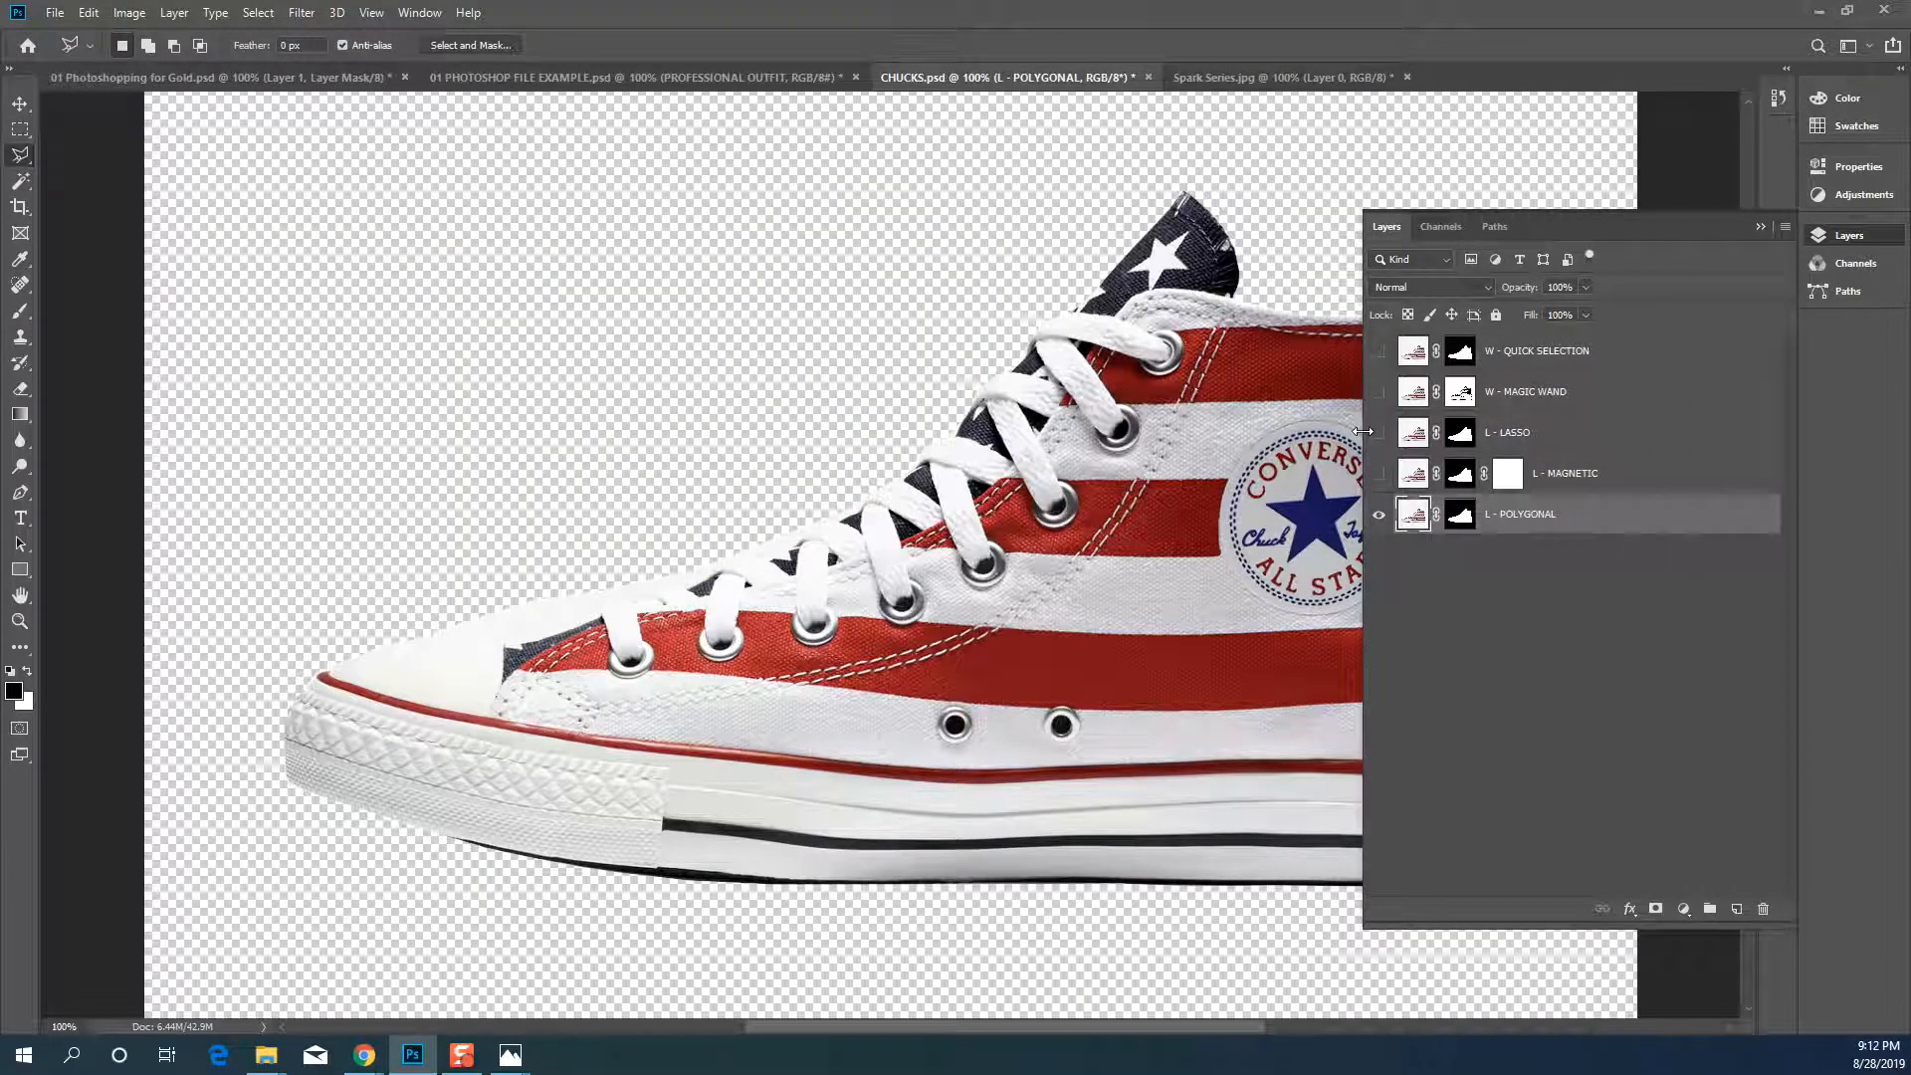
pyautogui.click(1598, 367)
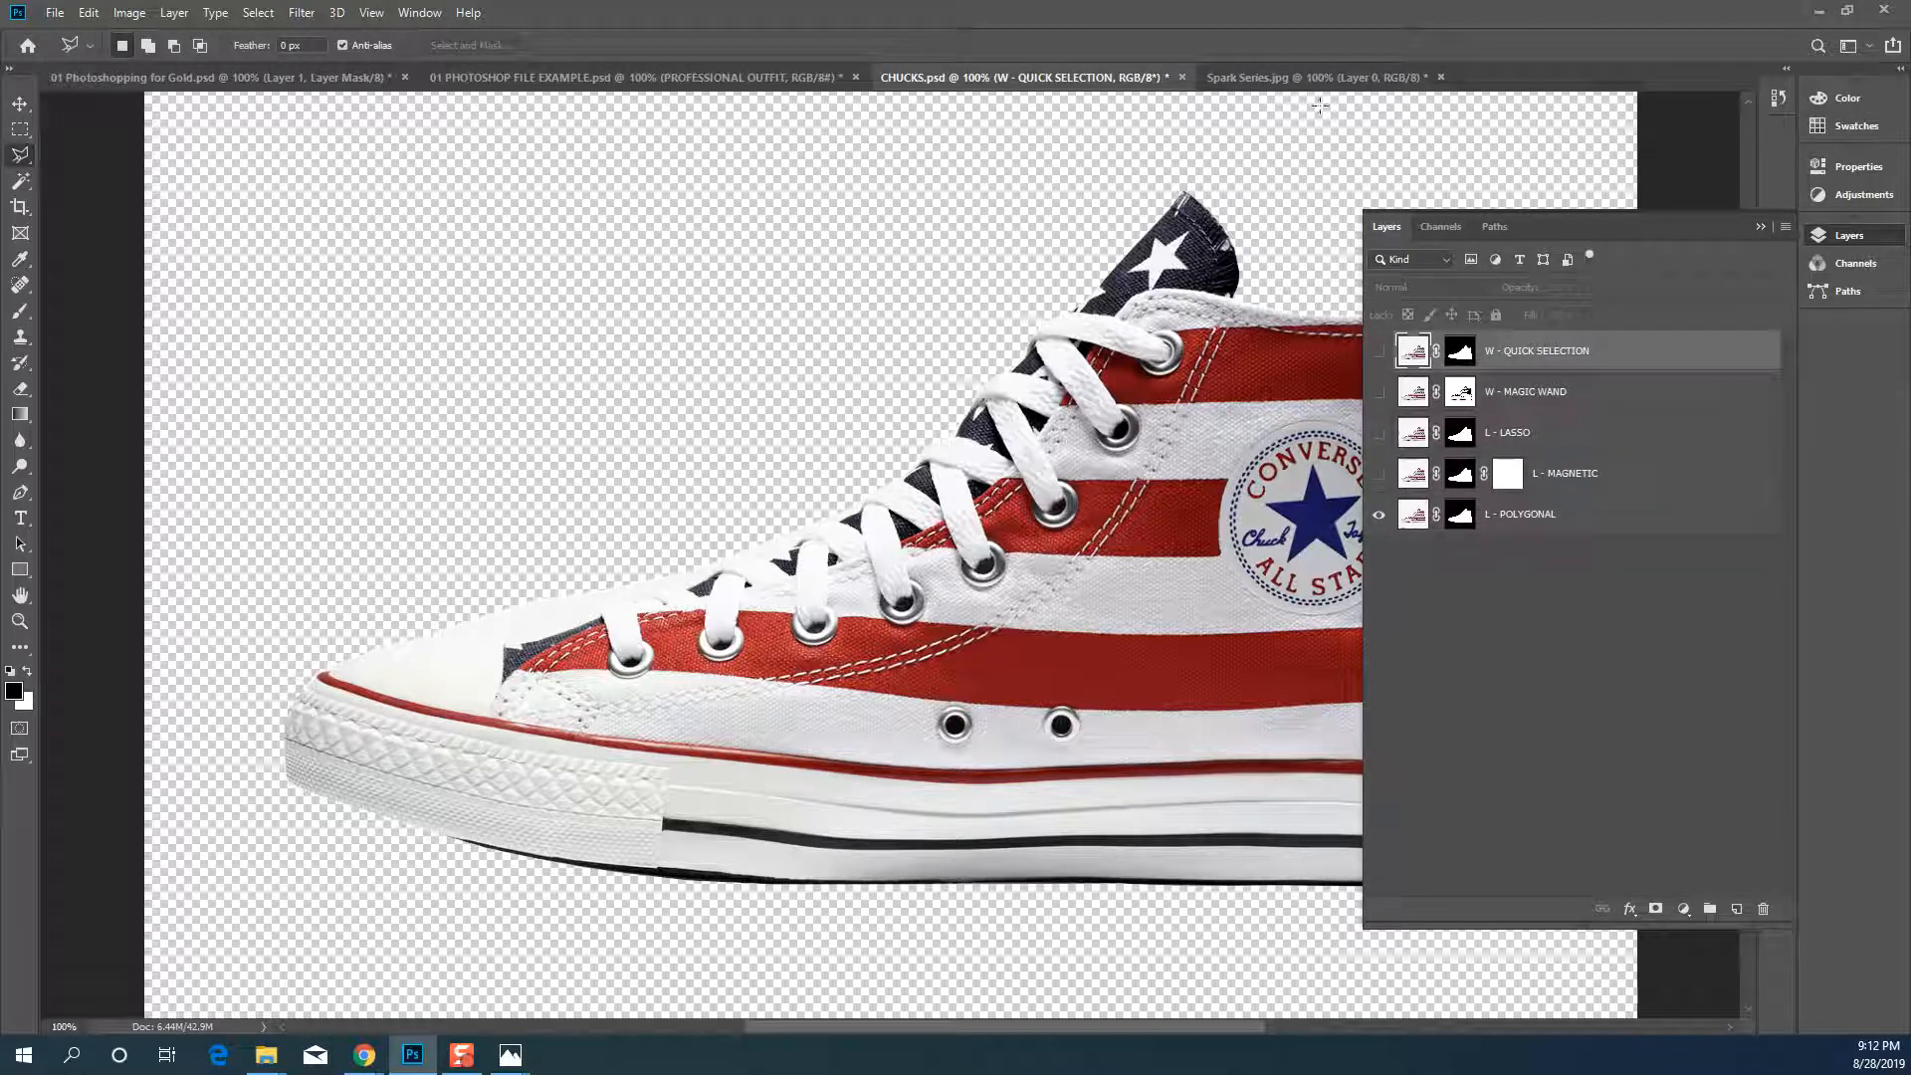
# Rename the chair layer in the Spark Series document as W - QUICK SLECTION
pyautogui.click(1299, 80)
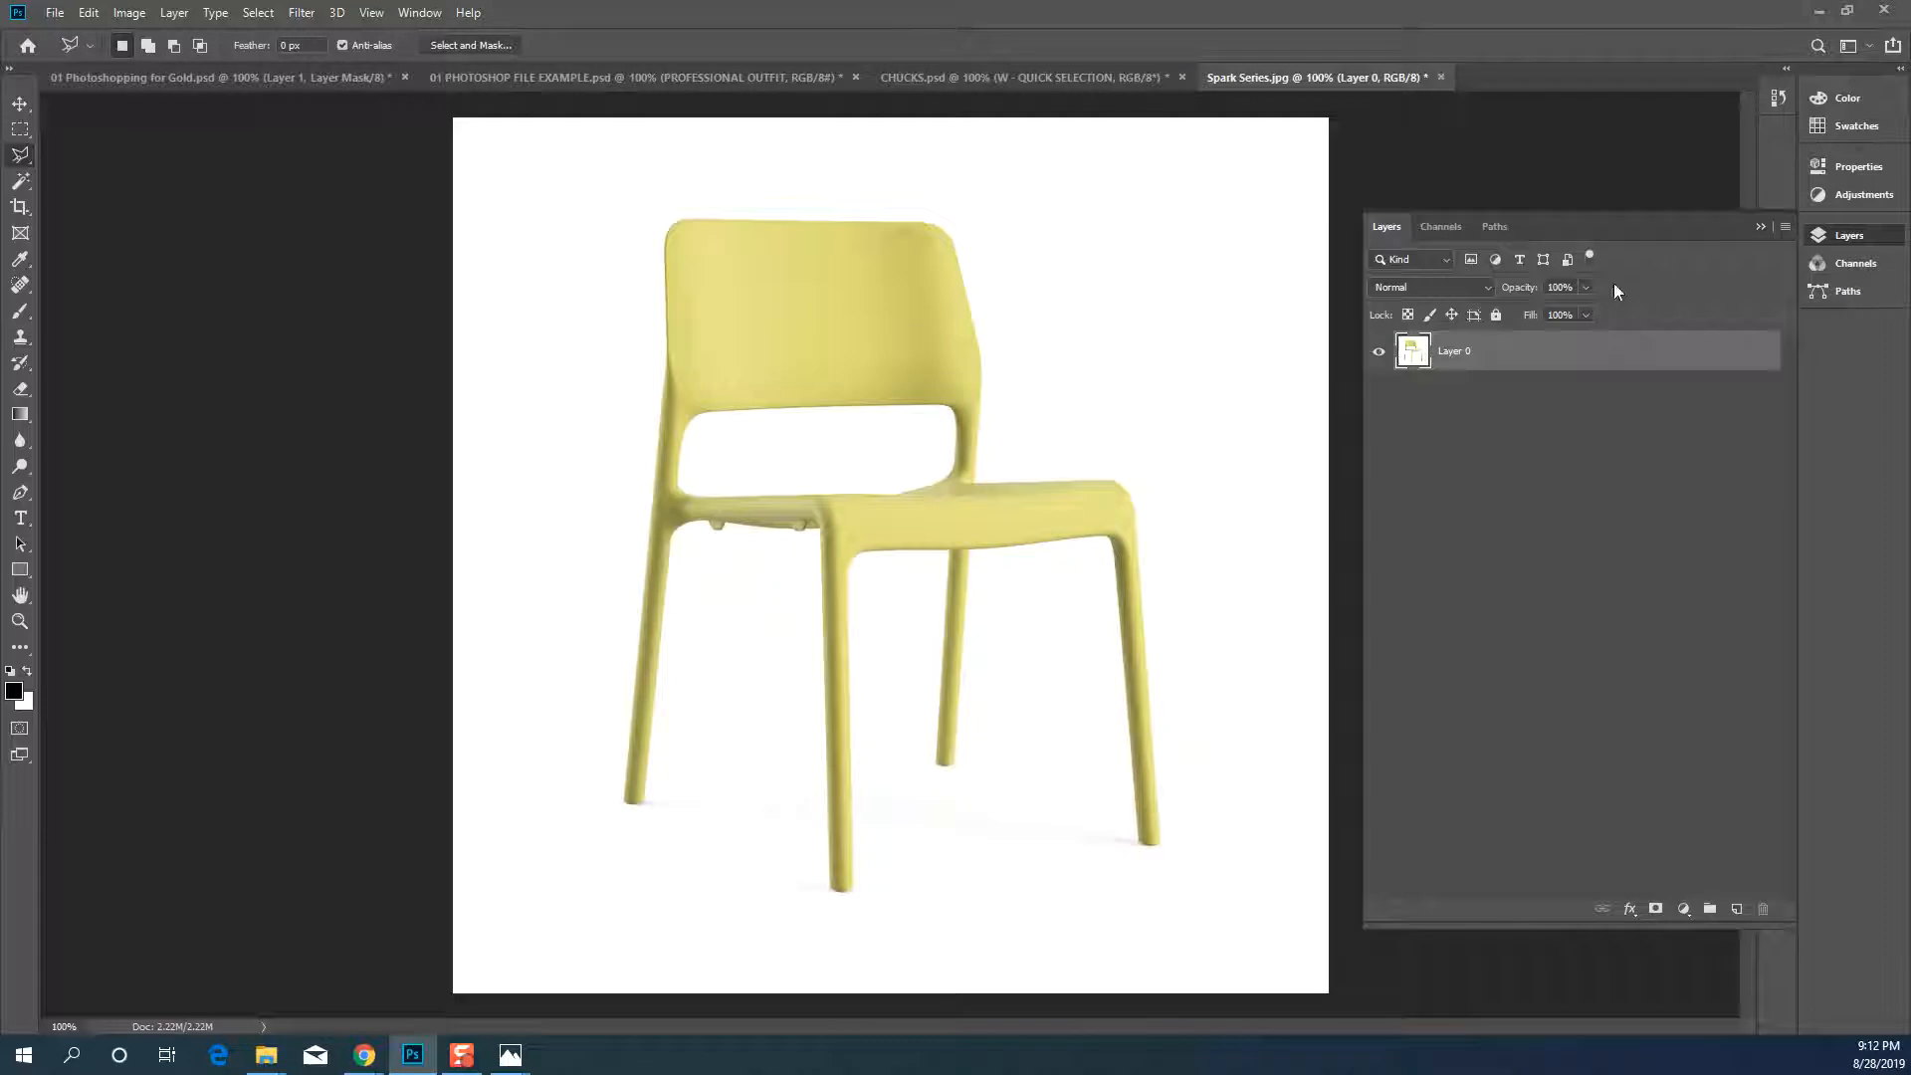
pyautogui.doubleClick(1454, 351)
pyautogui.write('W - QUICK SLECTION')
pyautogui.press('Return')
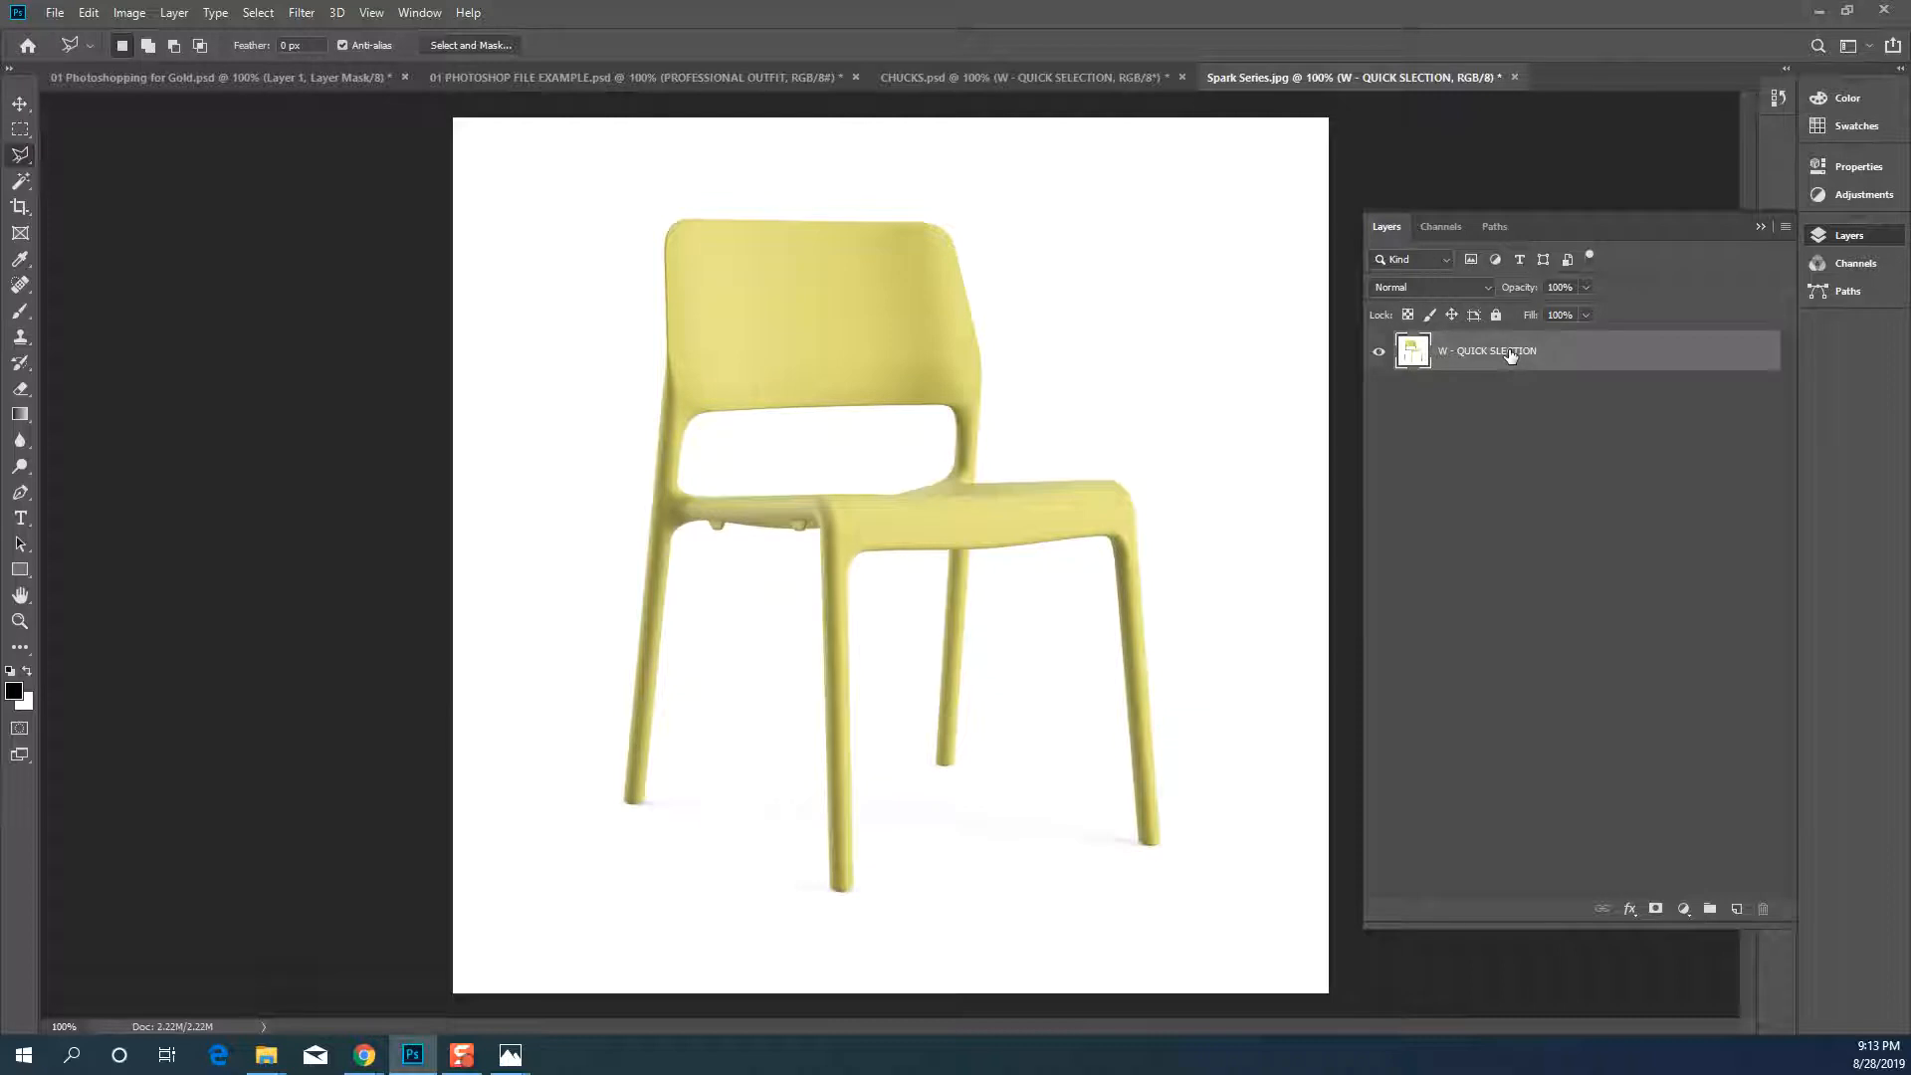
# Make four duplicates of the W - QUICK SLECTION chair layer and add one empty layer at the top of the stack
pyautogui.moveTo(1510, 355); pyautogui.dragTo(1736, 909)
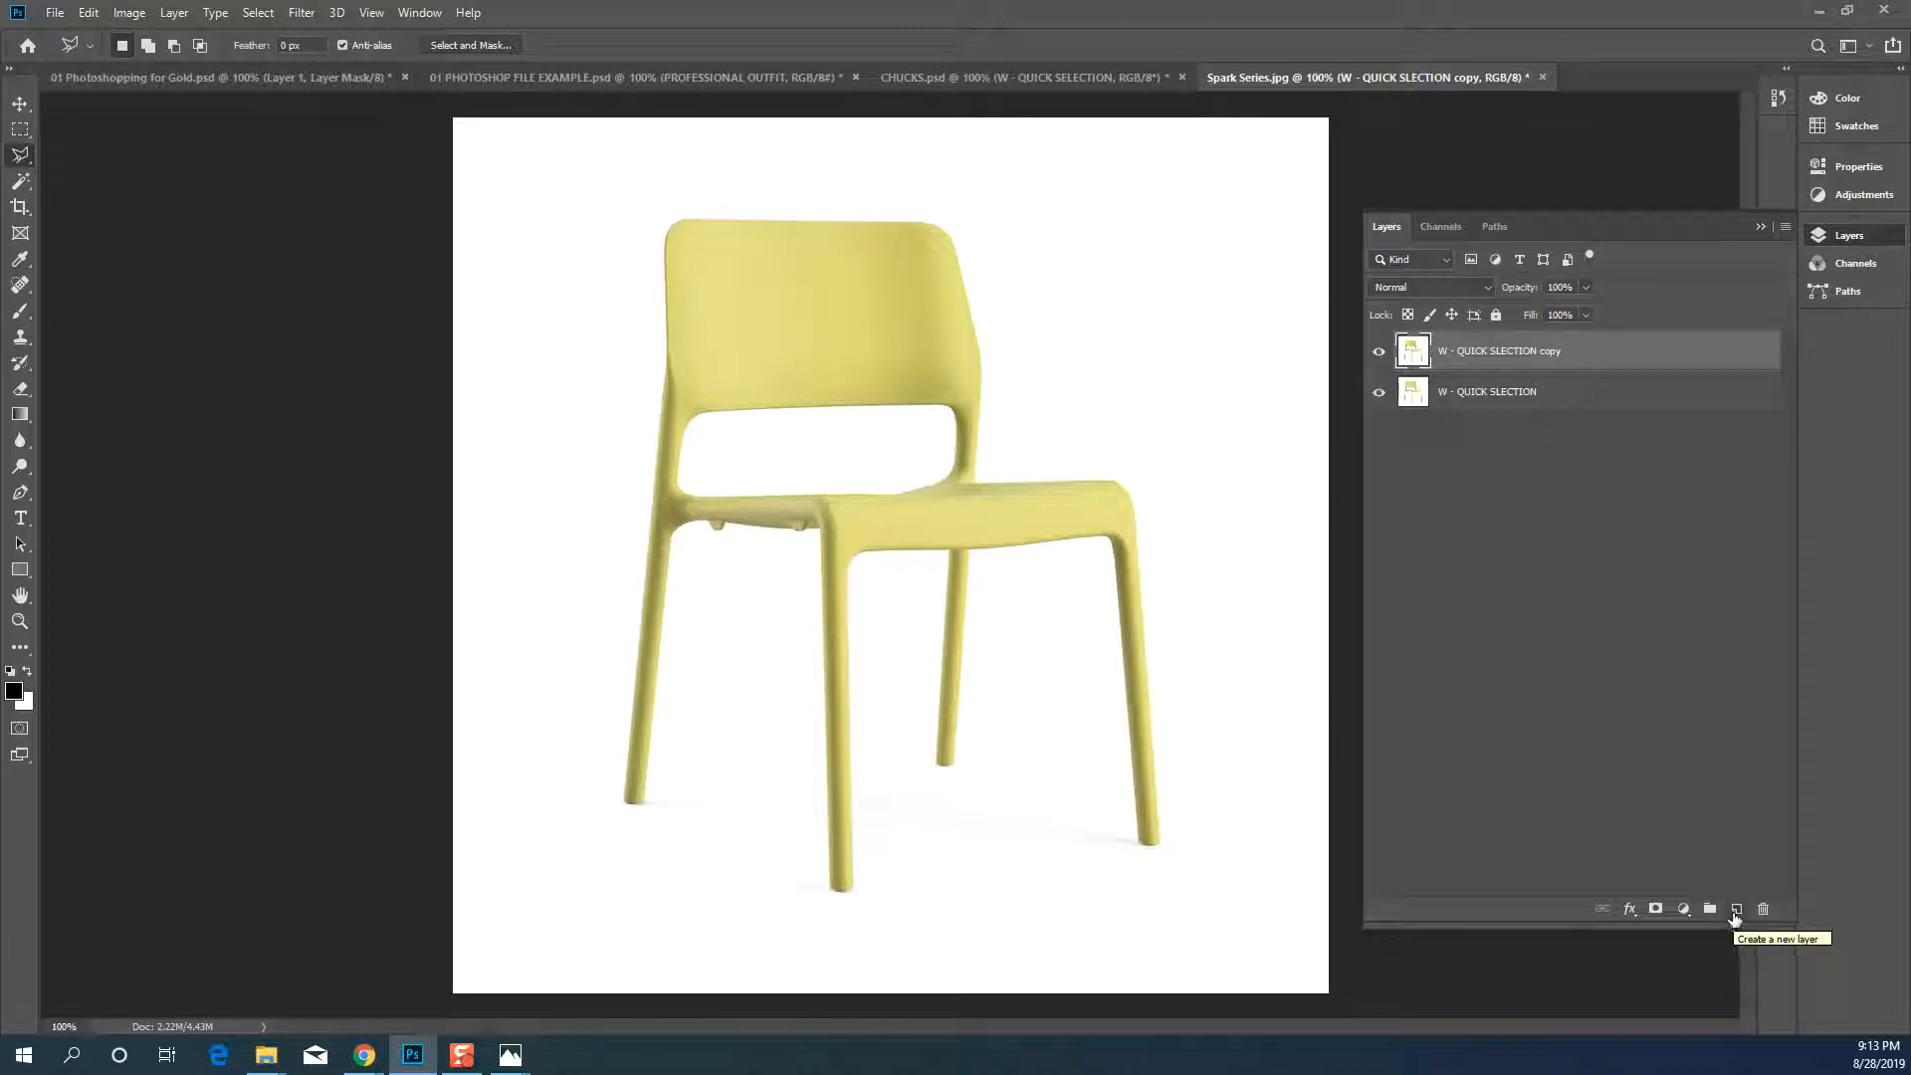
pyautogui.click(1736, 910)
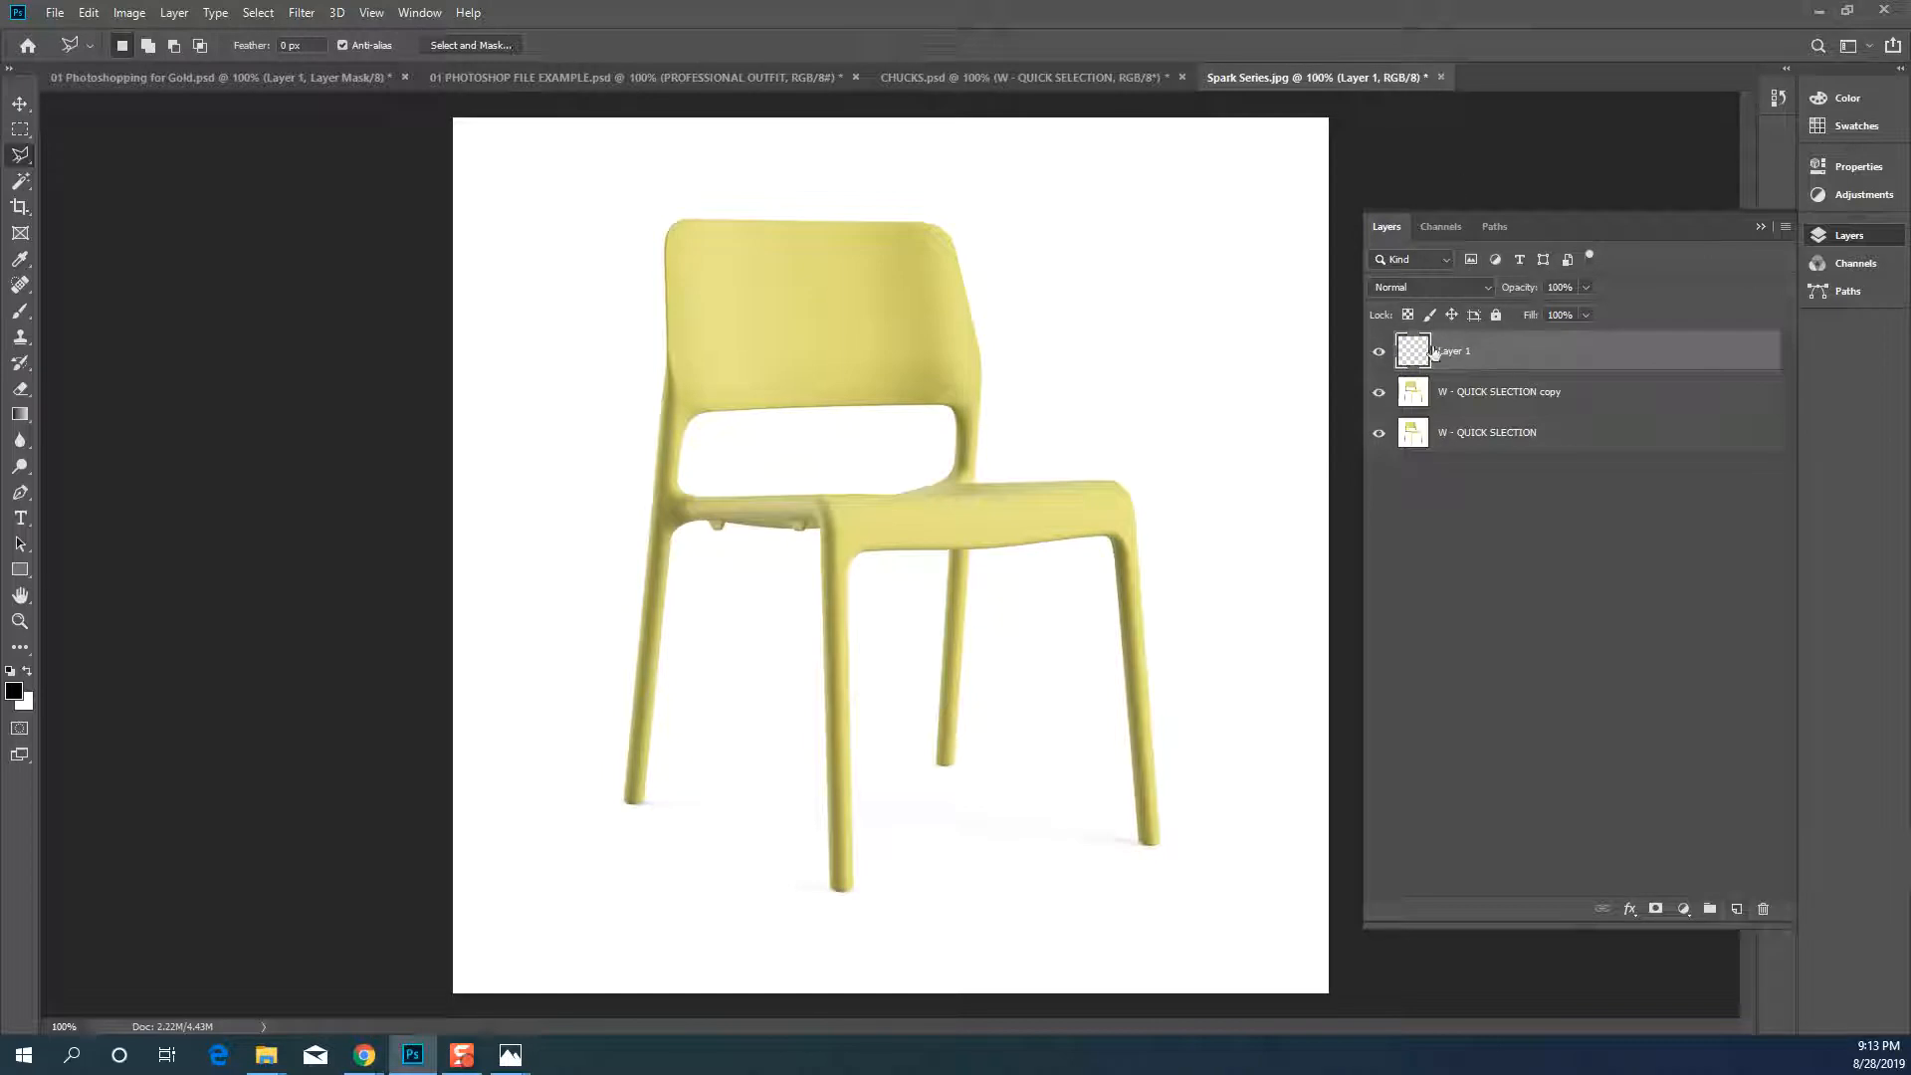
pyautogui.click(1486, 436)
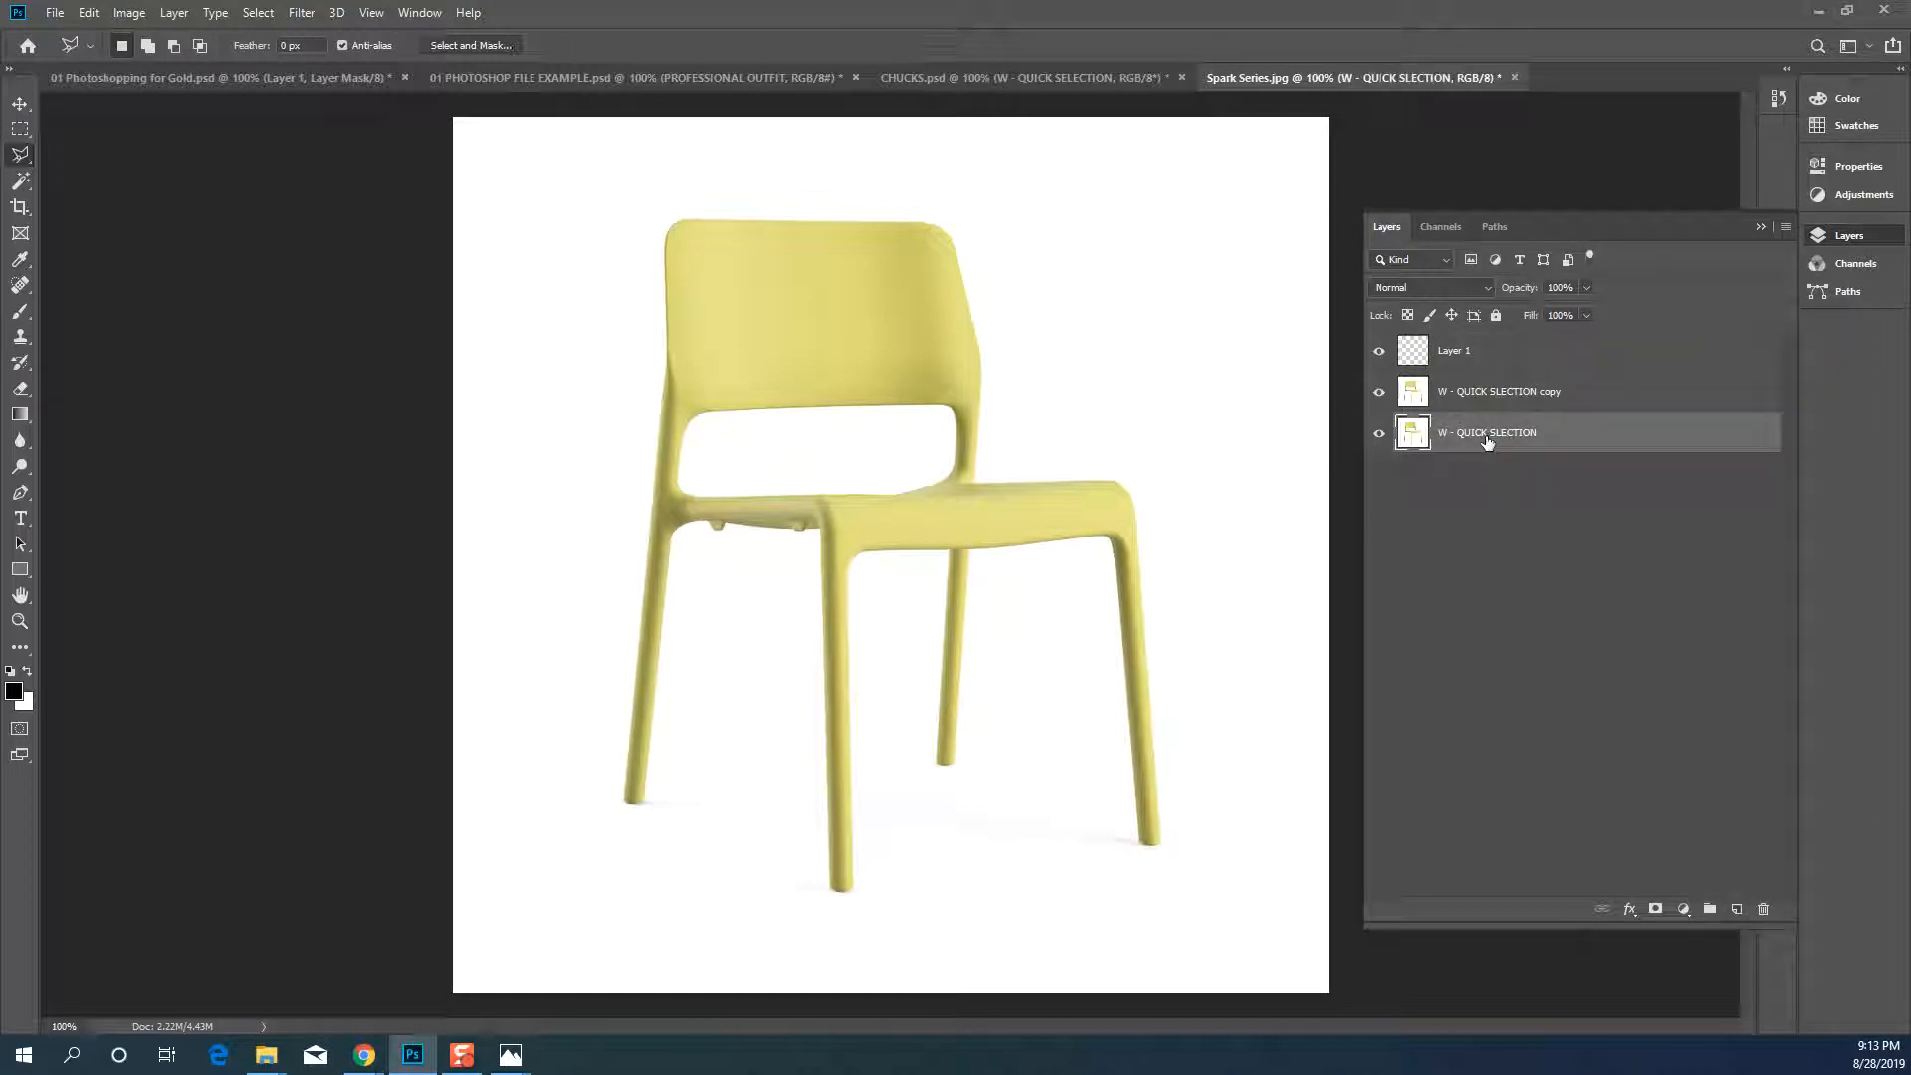
pyautogui.moveTo(1500, 403)
pyautogui.mouseDown()
pyautogui.moveTo(1512, 393)
pyautogui.moveTo(1736, 910)
pyautogui.mouseUp()
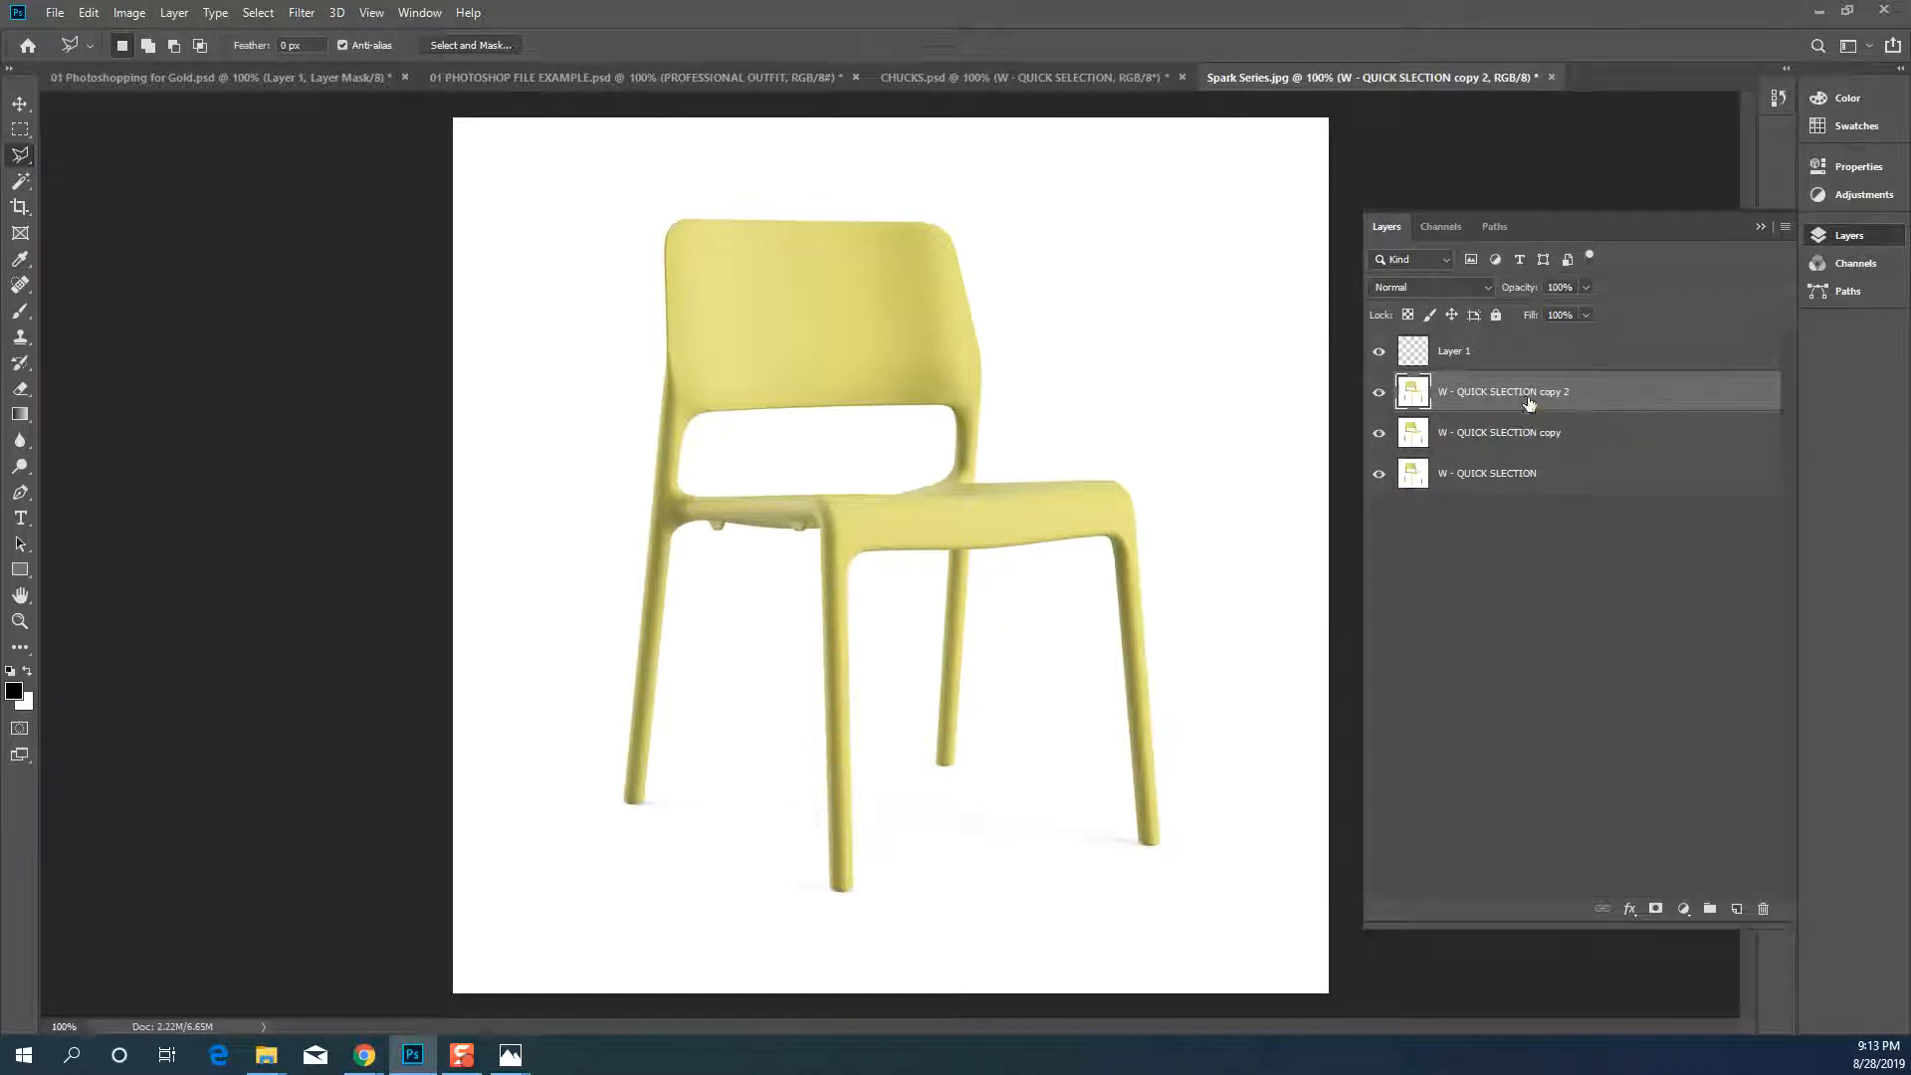
pyautogui.rightClick(1529, 400)
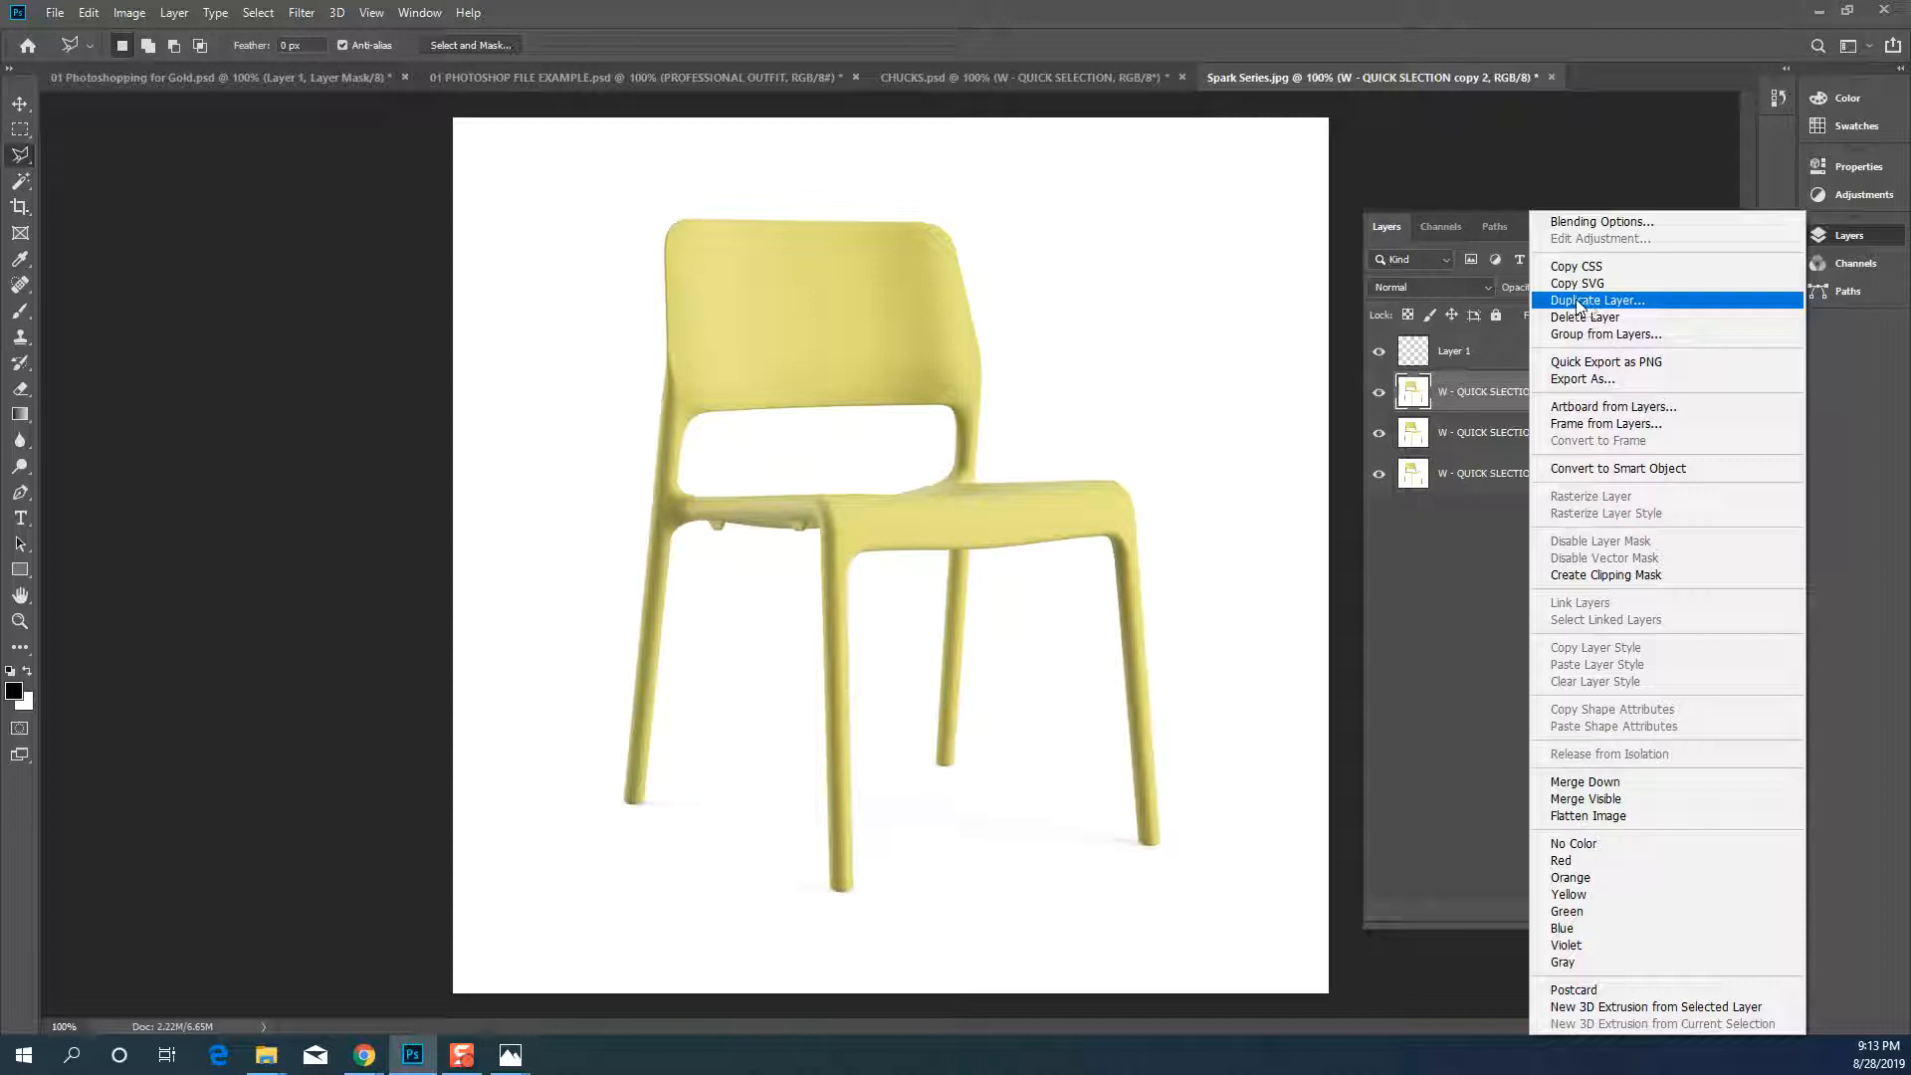
pyautogui.click(1493, 454)
pyautogui.moveTo(1496, 408)
pyautogui.mouseDown()
pyautogui.moveTo(1642, 612)
pyautogui.moveTo(1708, 898)
pyautogui.moveTo(1733, 908)
pyautogui.mouseUp()
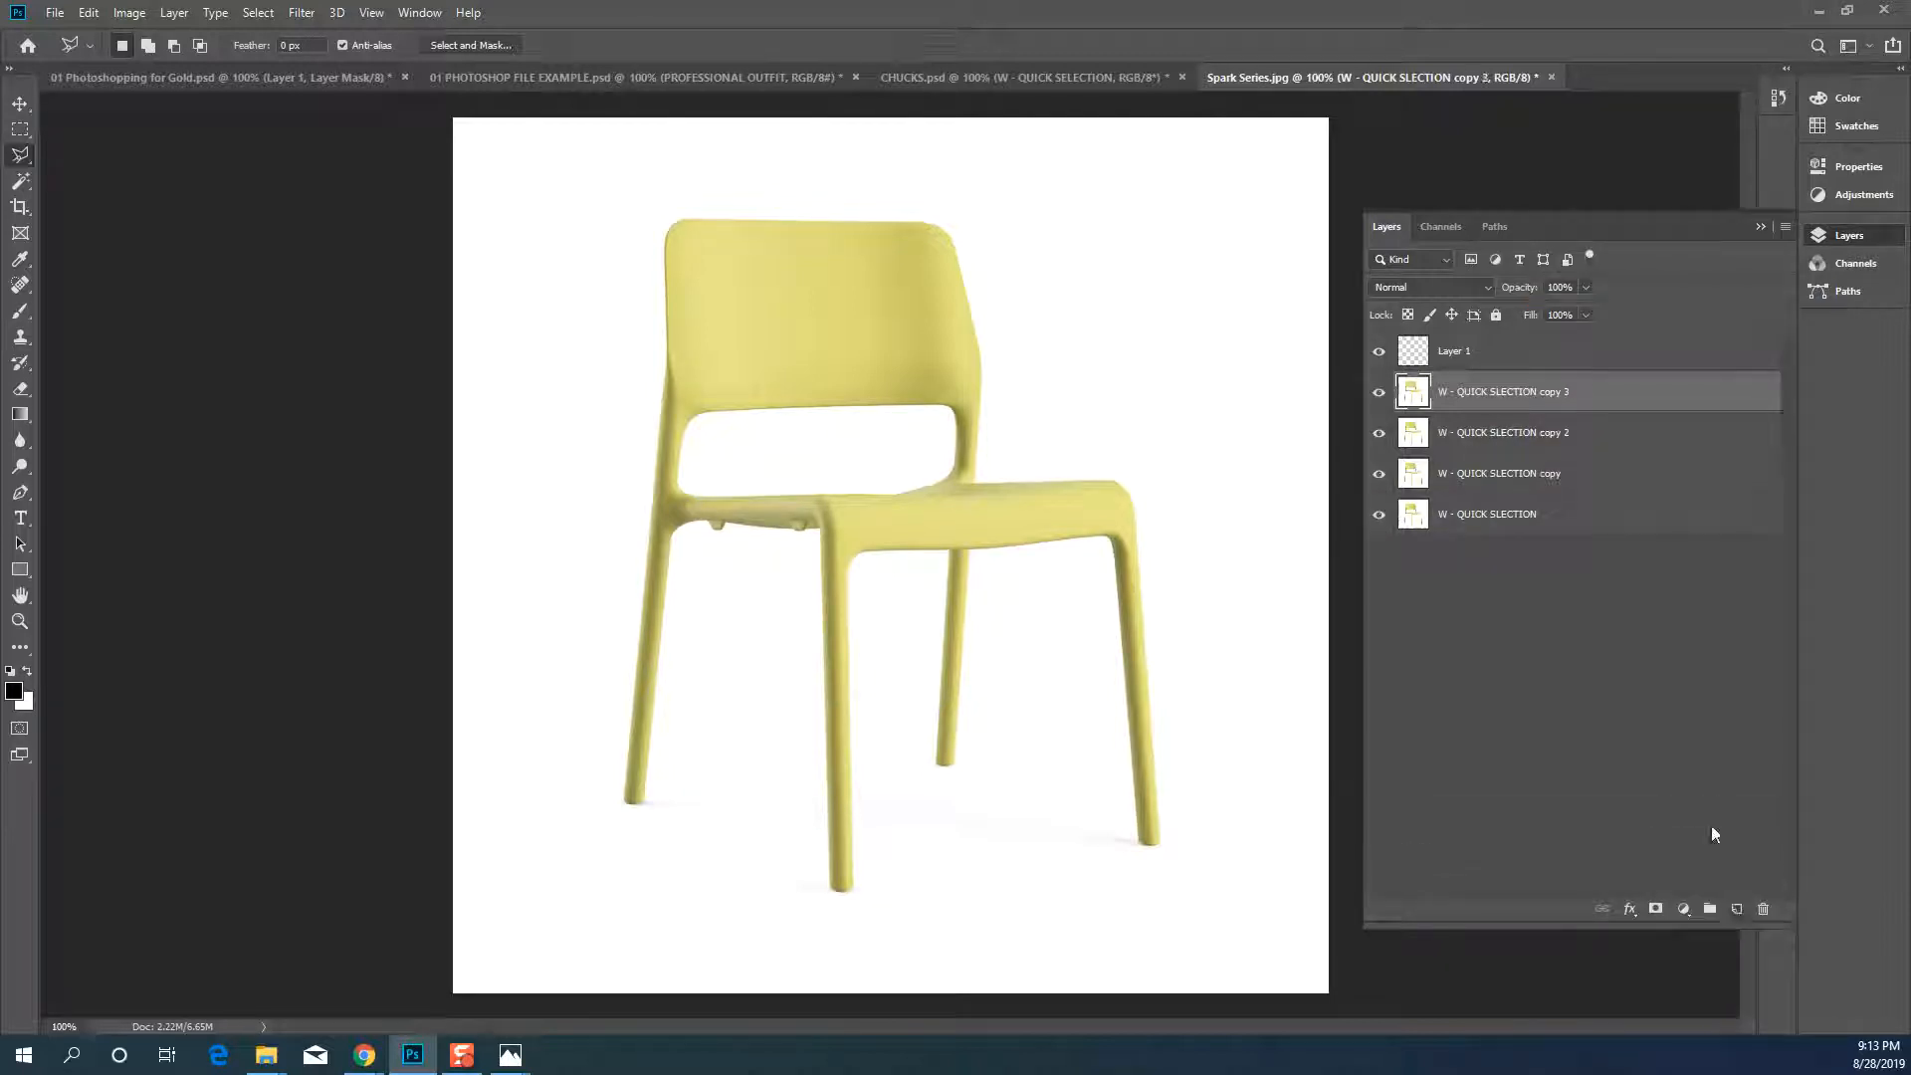
pyautogui.rightClick(1513, 392)
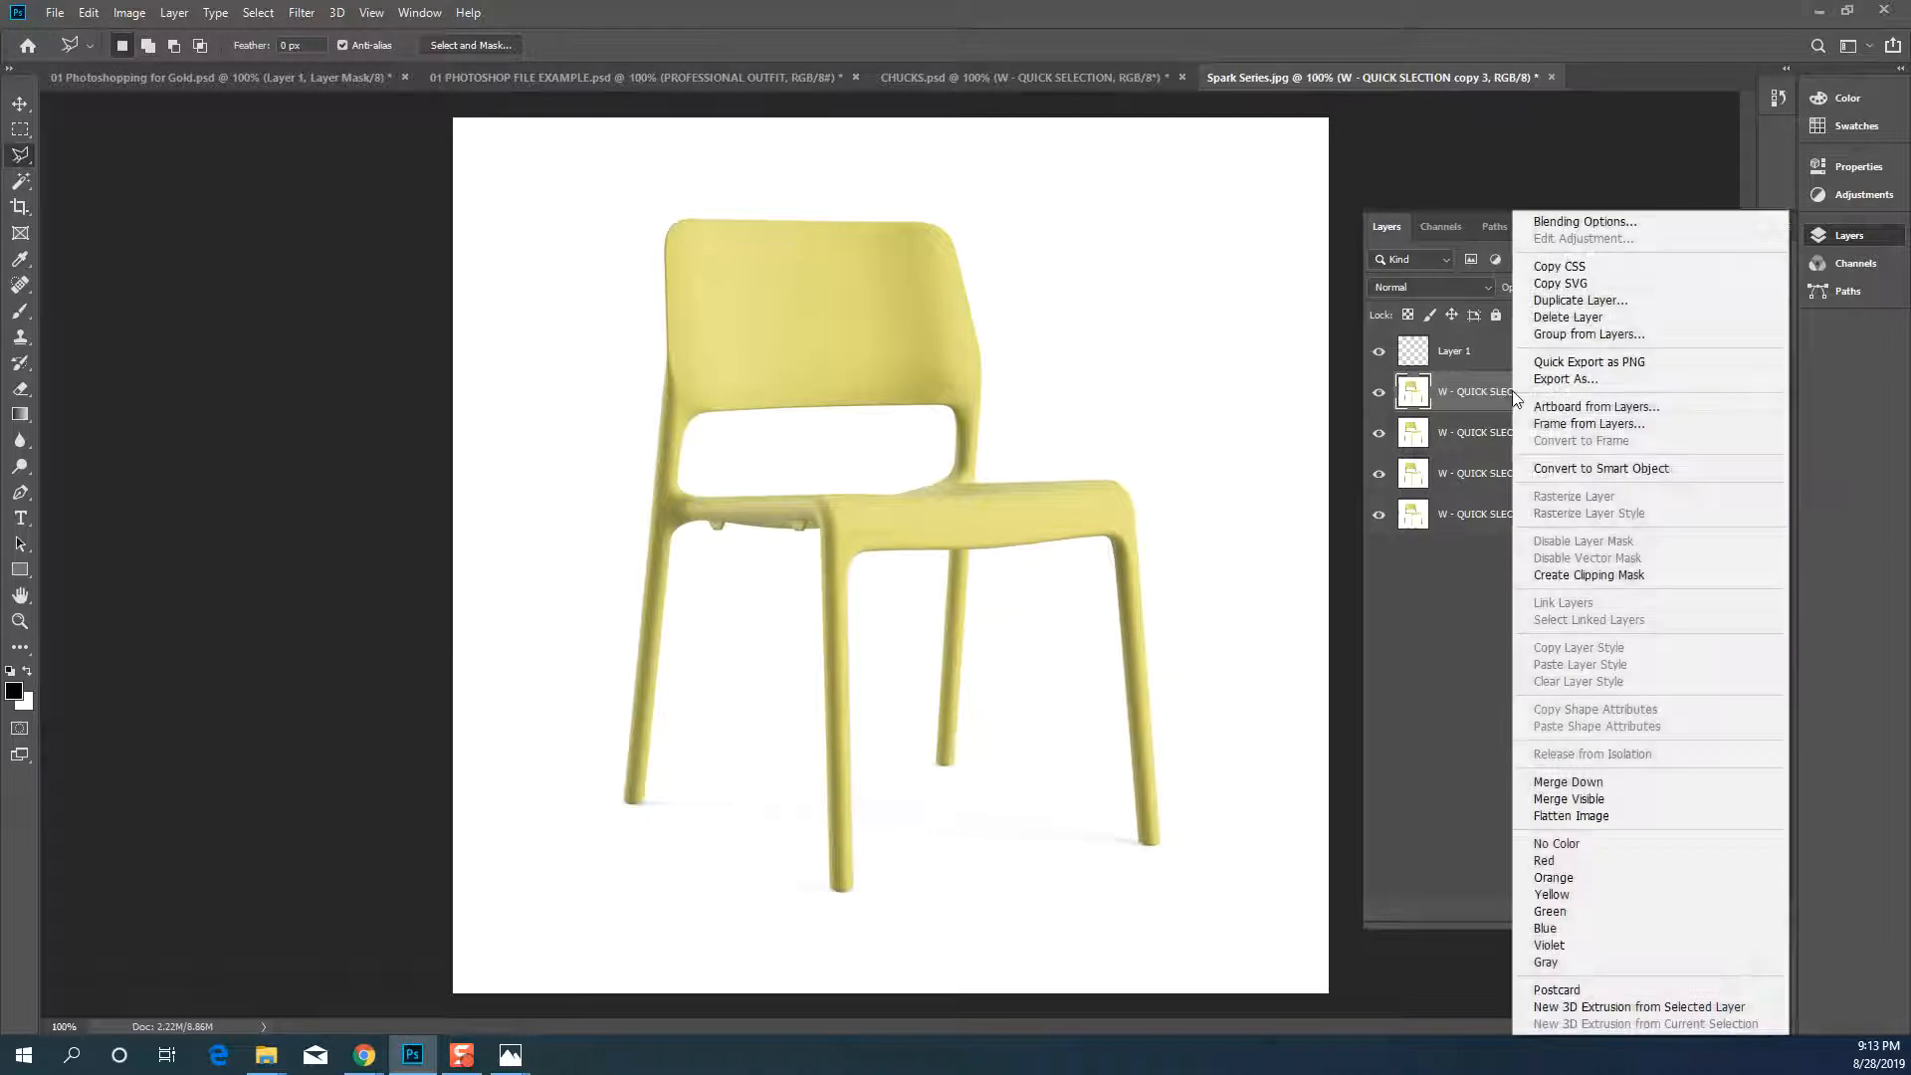
pyautogui.click(1565, 302)
pyautogui.click(1113, 297)
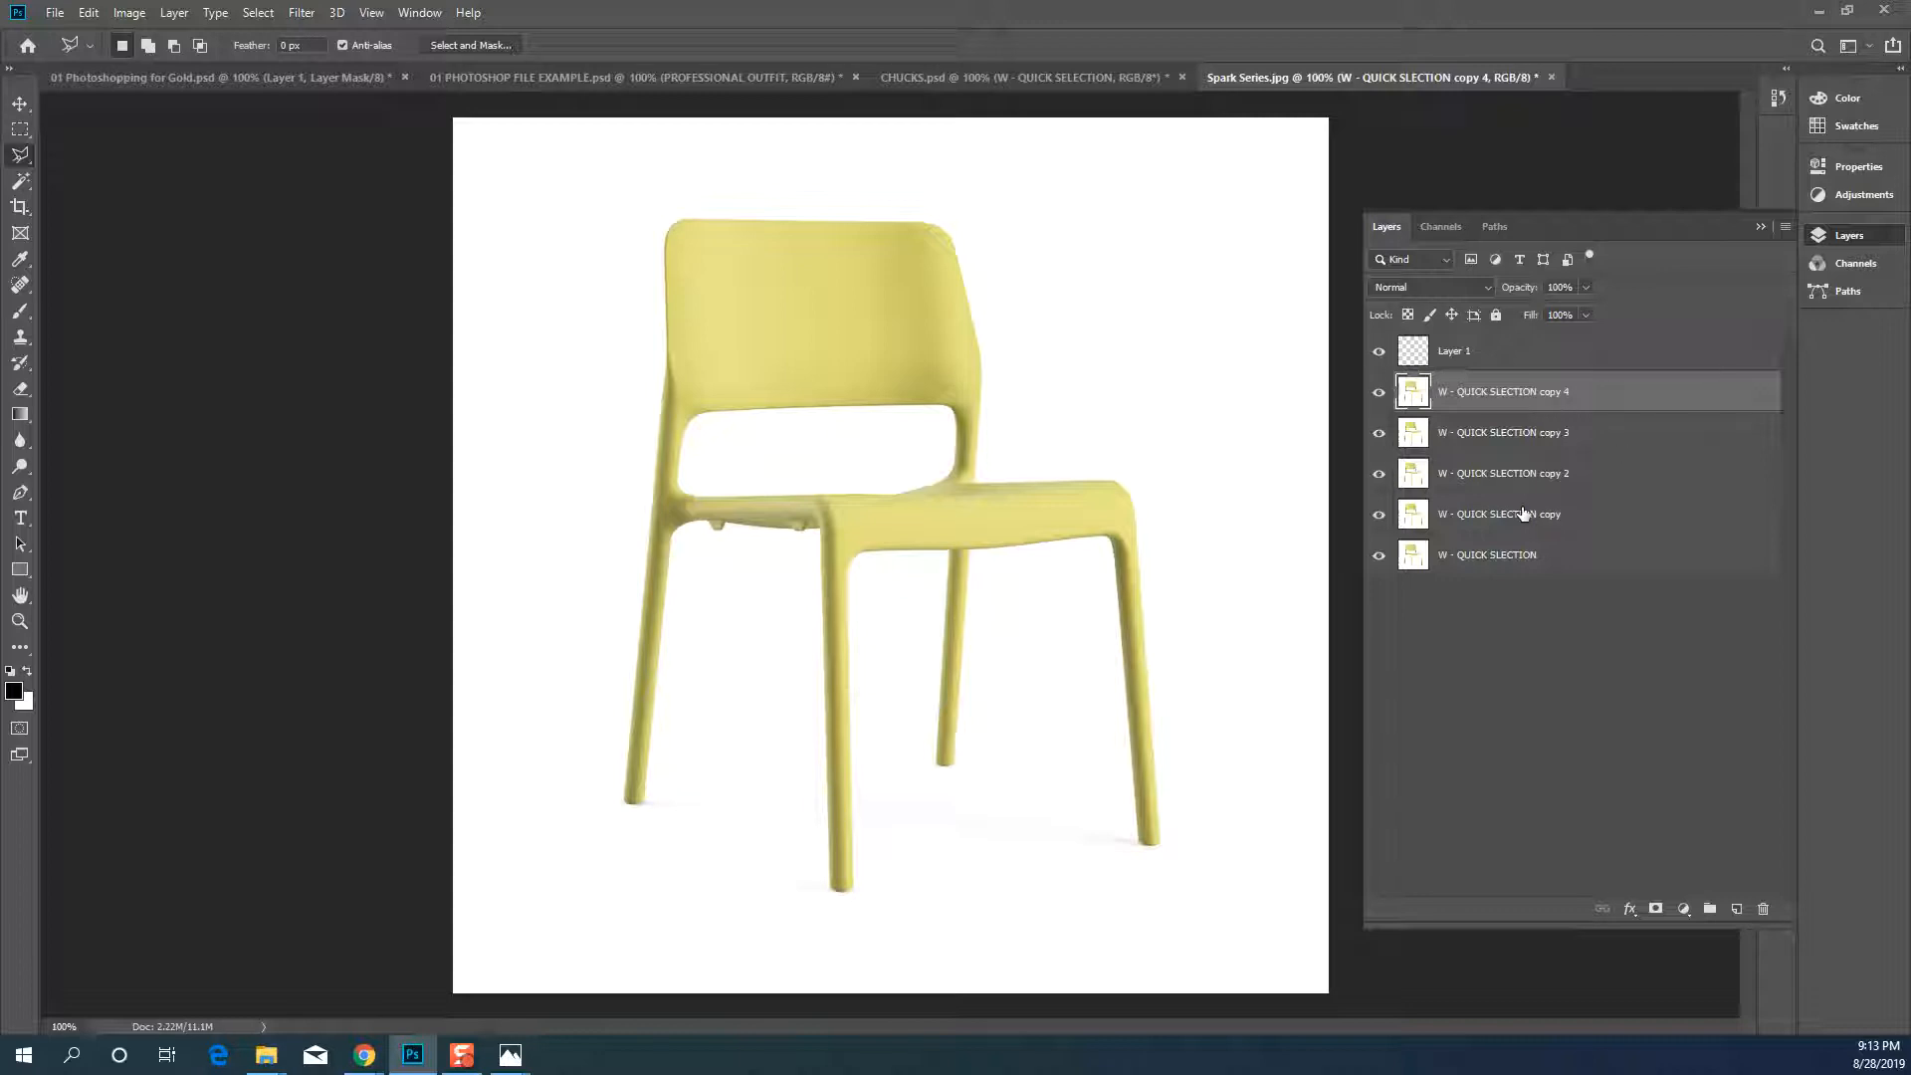
# Delete the blank vector mask from the L - MAGNETIC layer in CHUCKS.psd and deselect the layer
pyautogui.click(1014, 80)
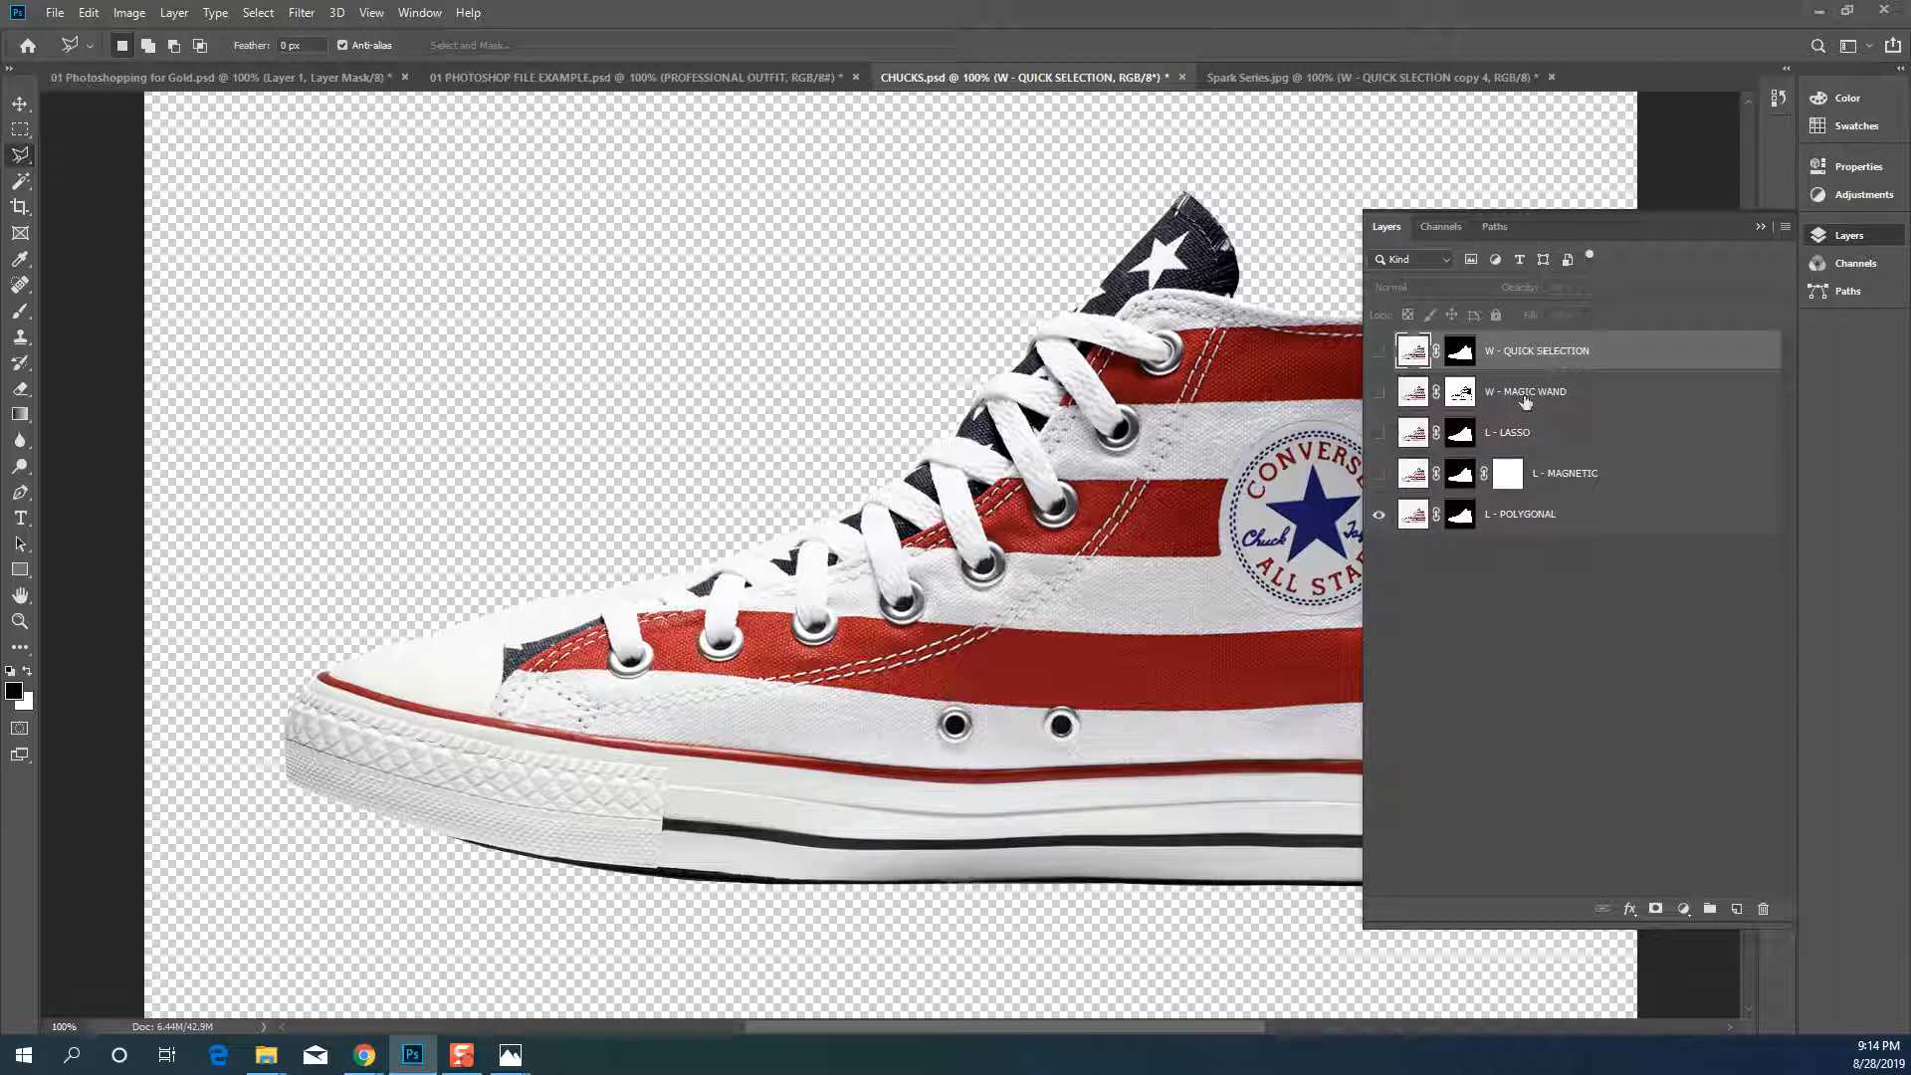
pyautogui.click(1511, 477)
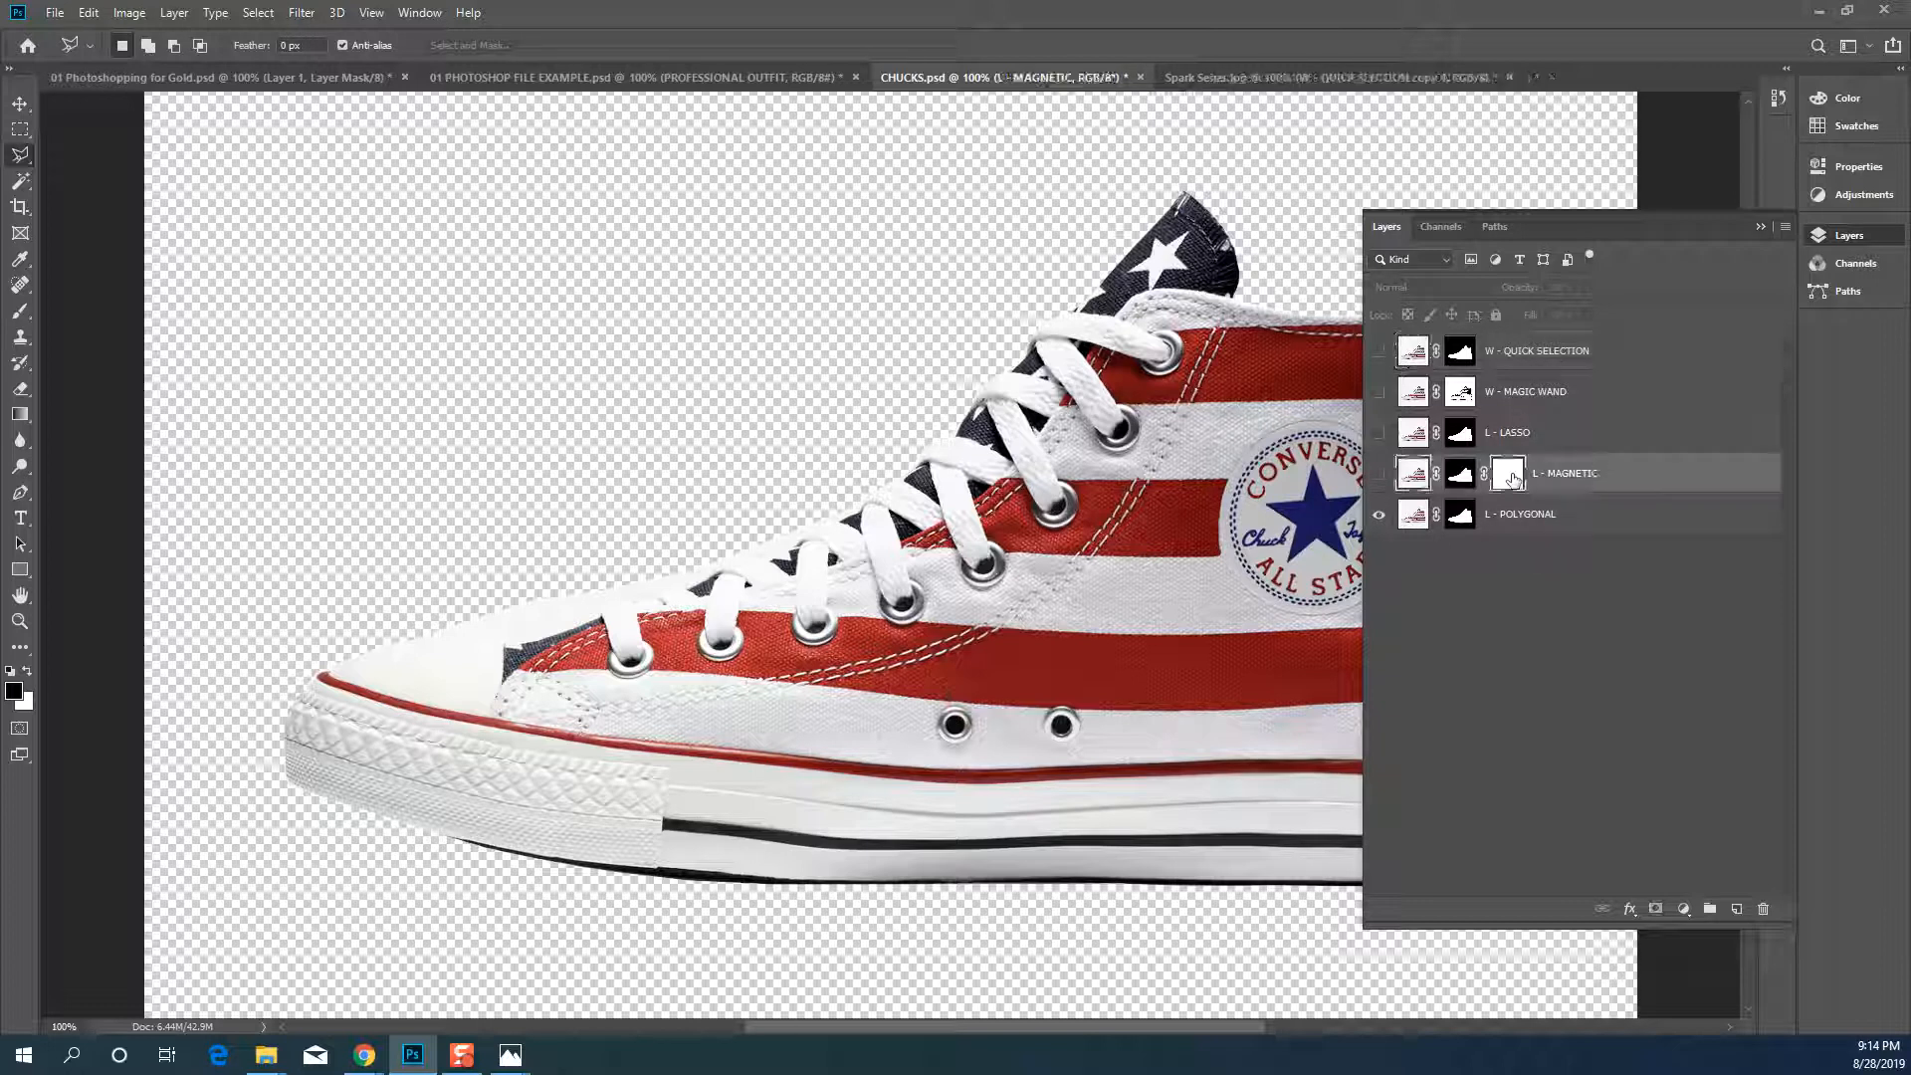
pyautogui.rightClick(1513, 478)
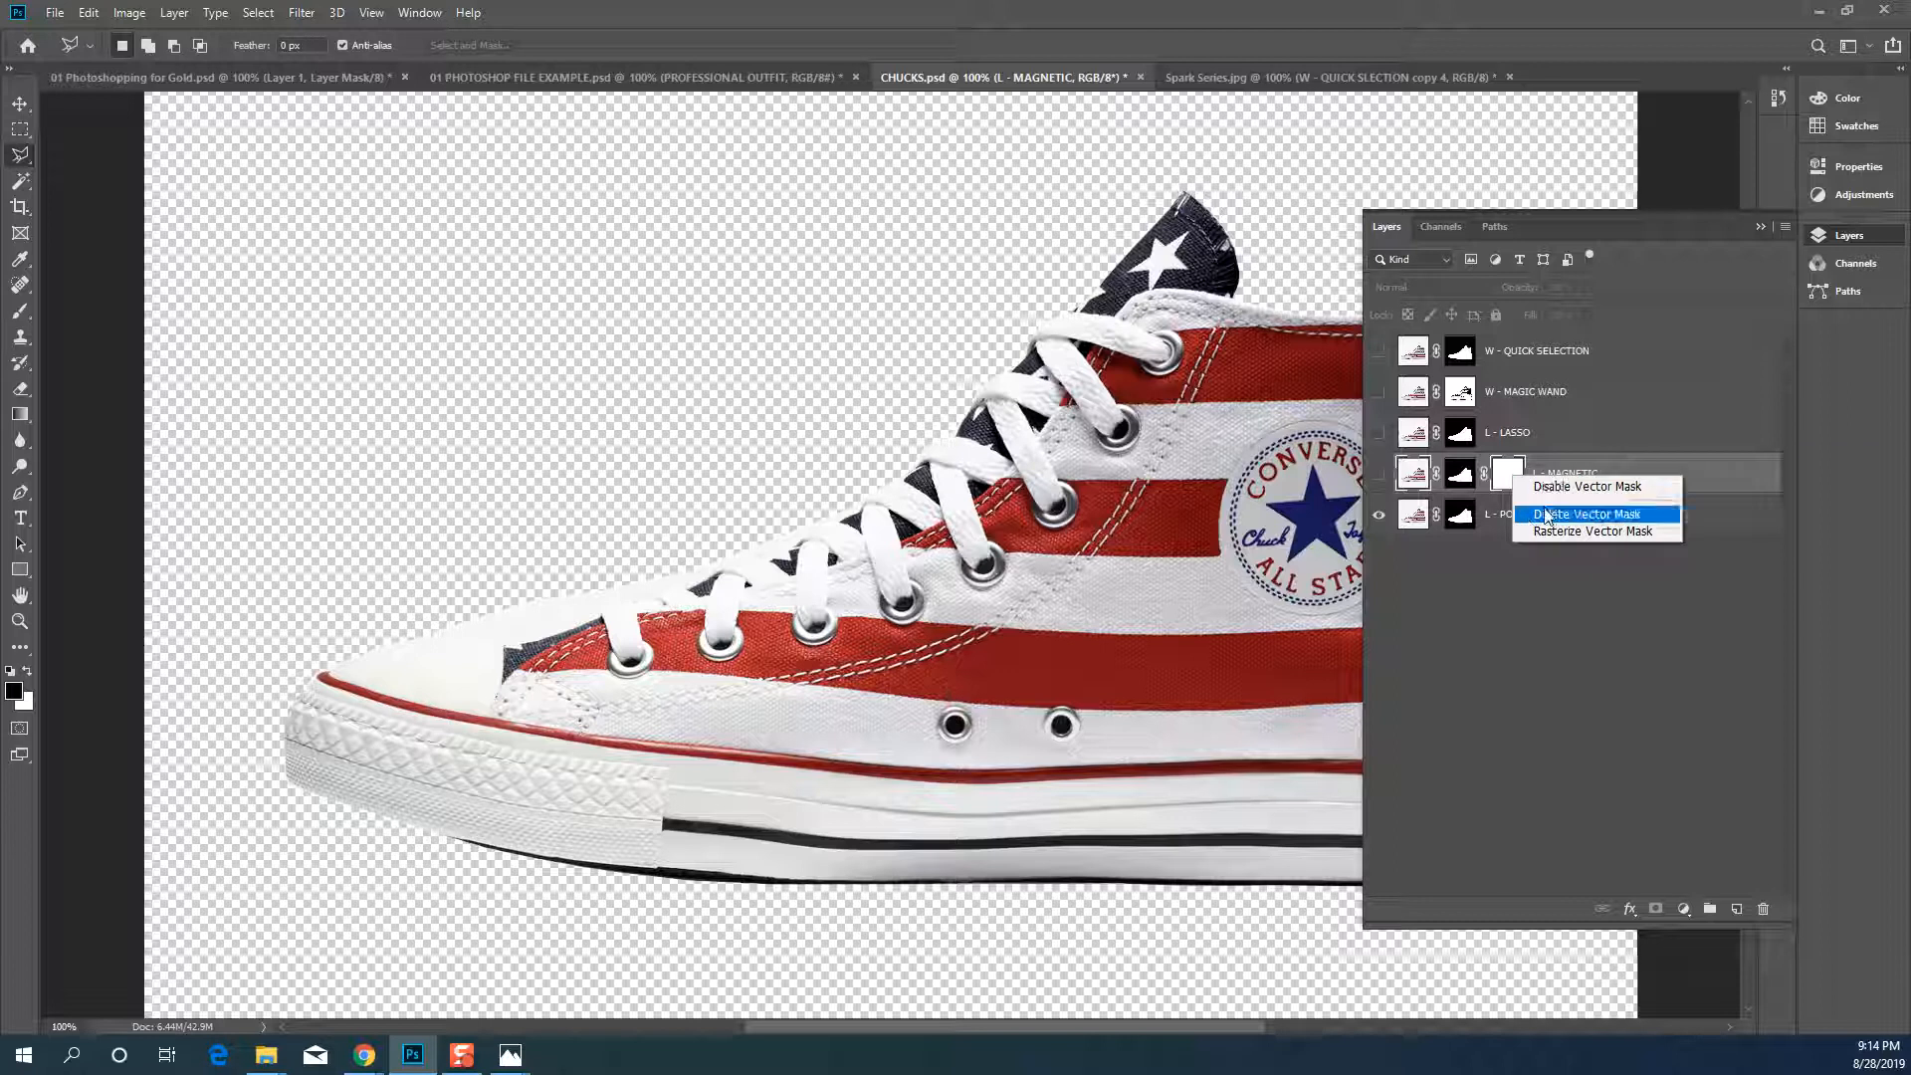
pyautogui.click(1557, 504)
pyautogui.click(1561, 575)
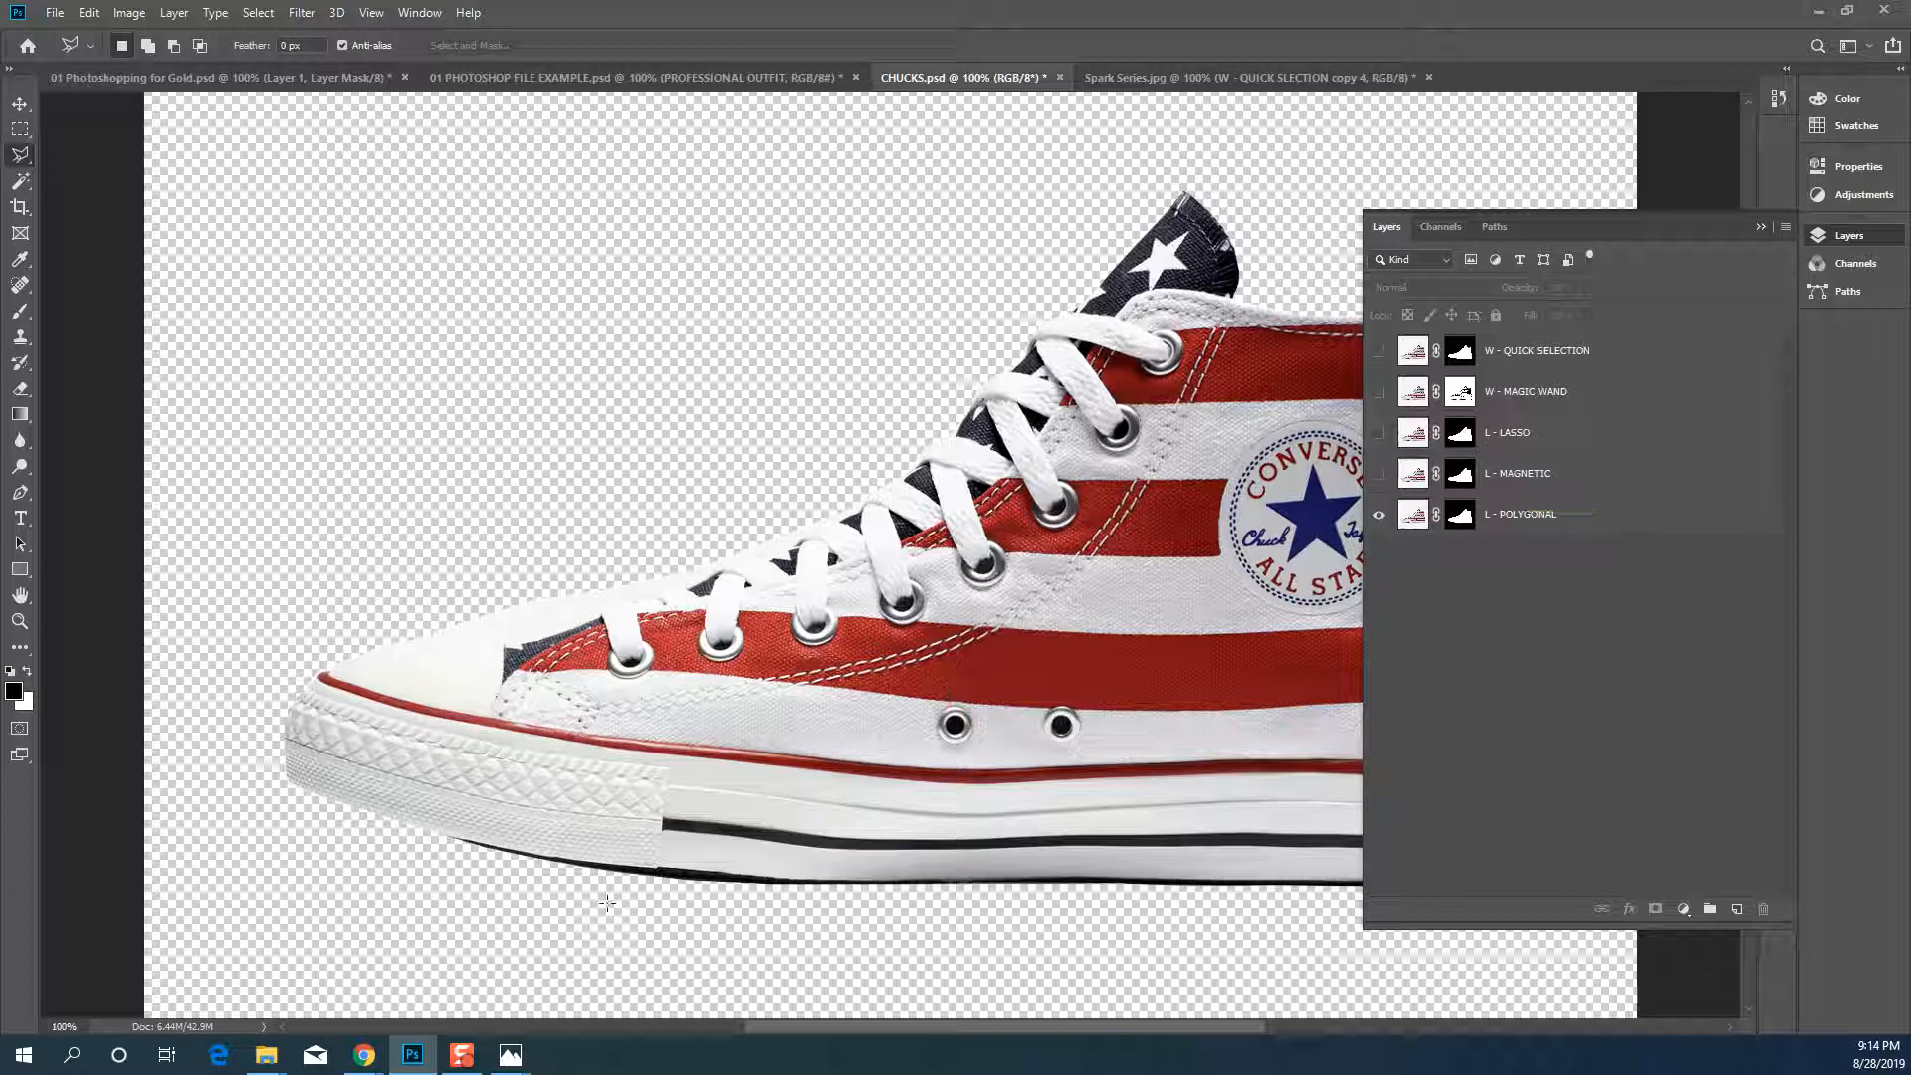
# Switch to the exercise page in Chrome and review the grading criteria and points for Chucks, Breuer, Spark, the image of choice and Bertoia
pyautogui.moveTo(358, 1063)
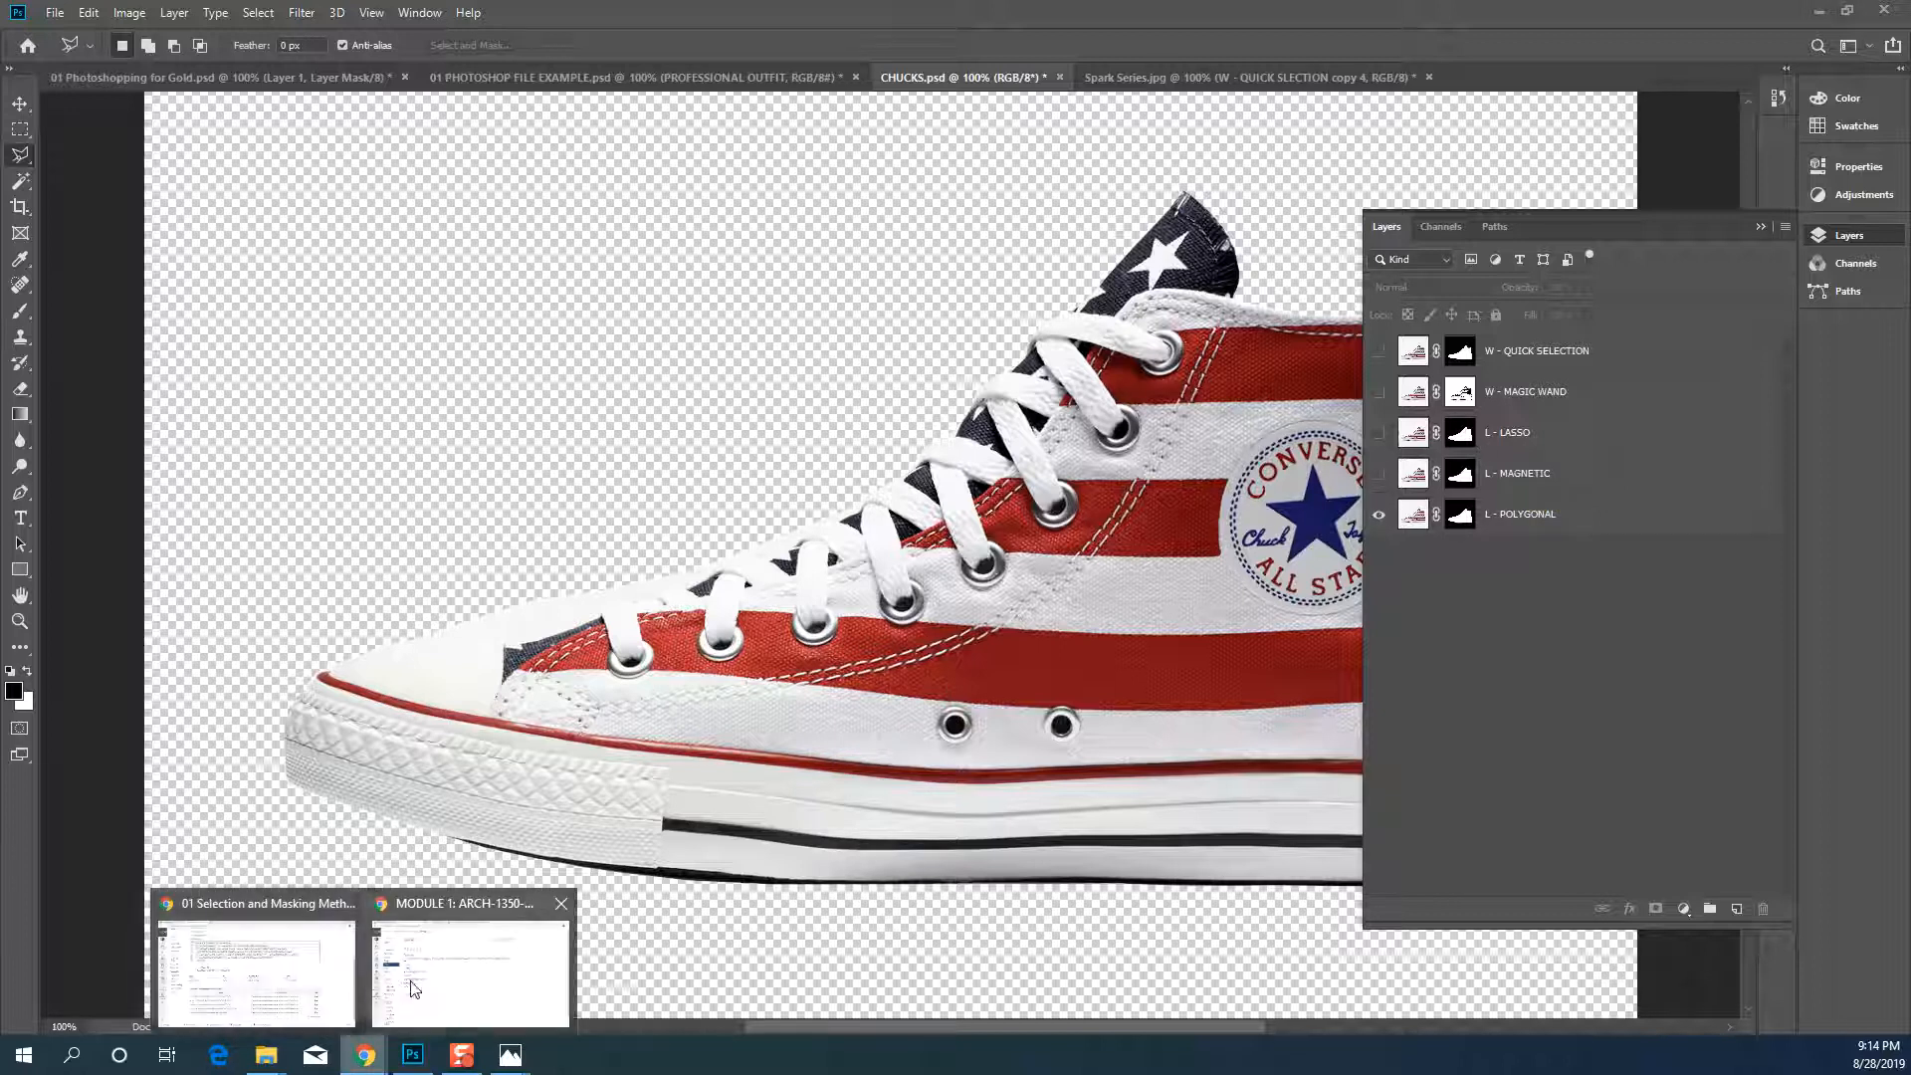
pyautogui.click(256, 971)
pyautogui.scroll(4, 453, 438)
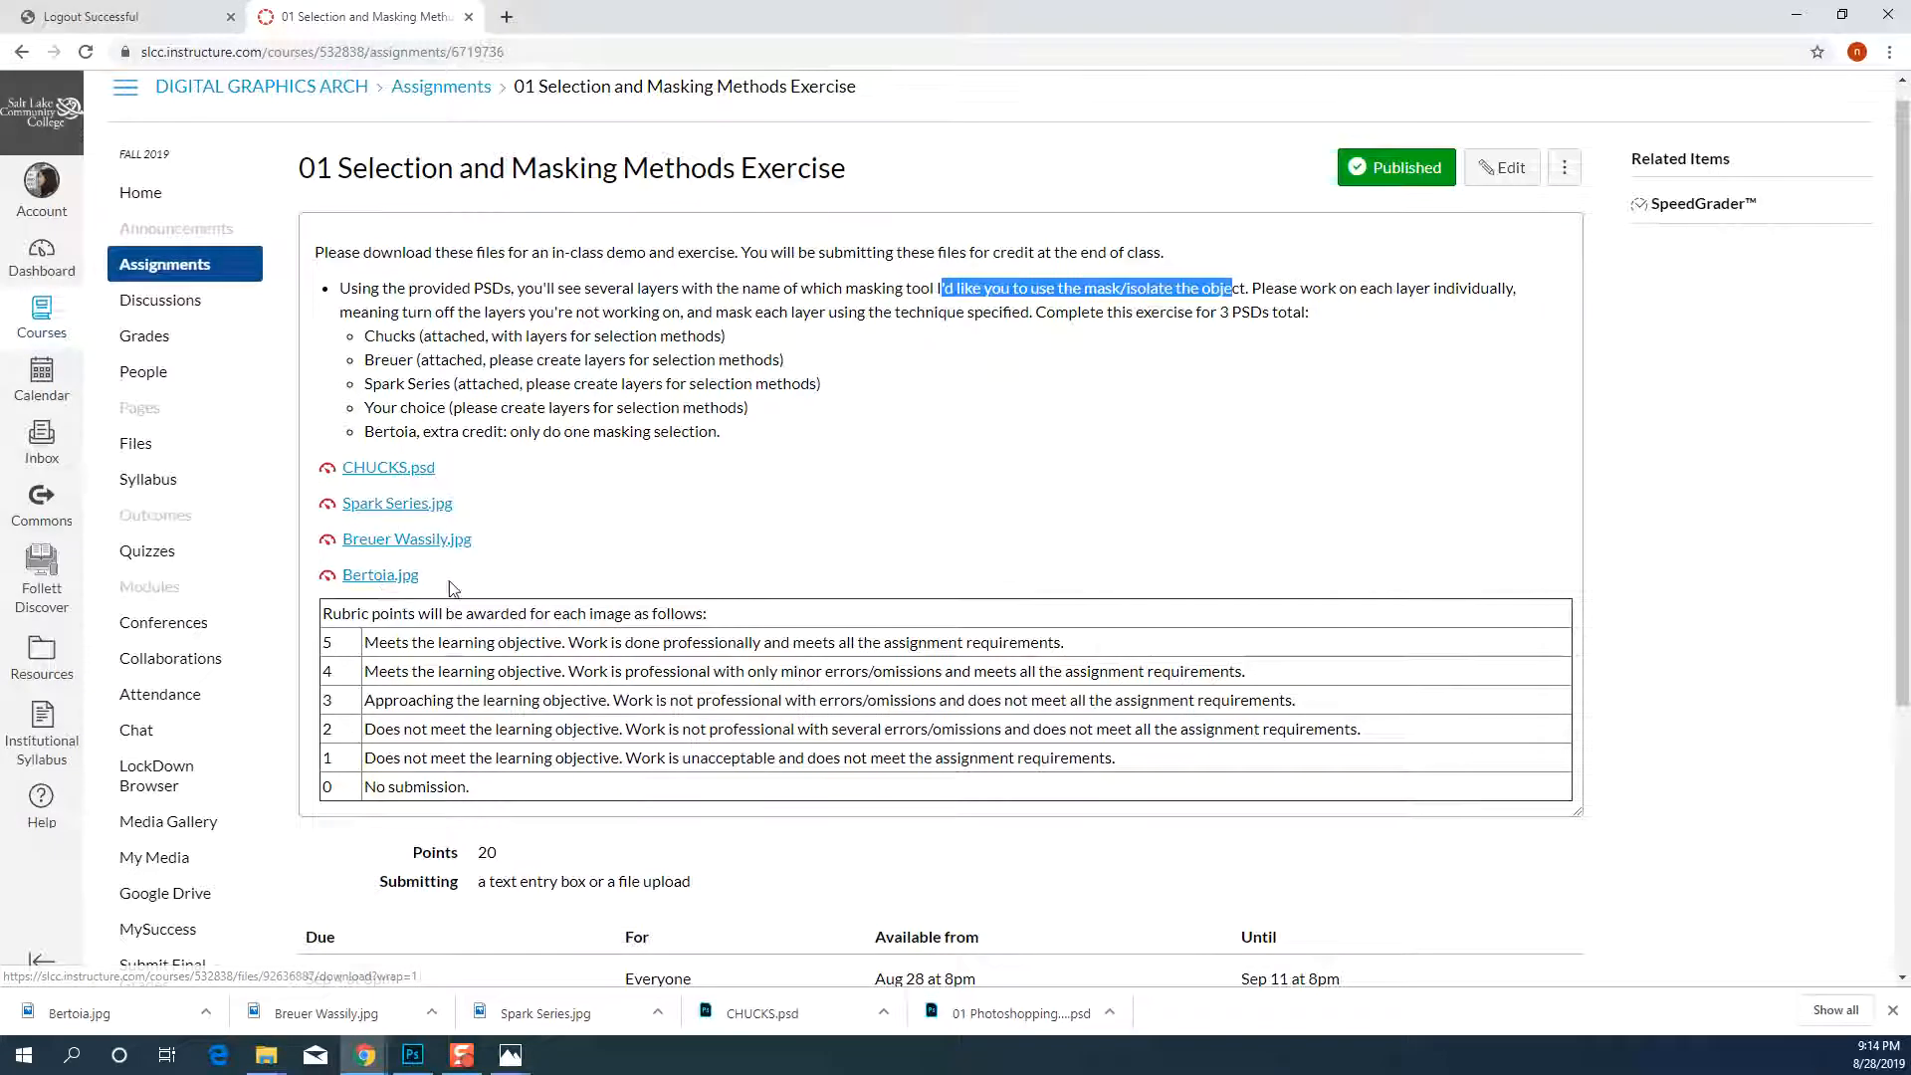
pyautogui.scroll(-4, 389, 594)
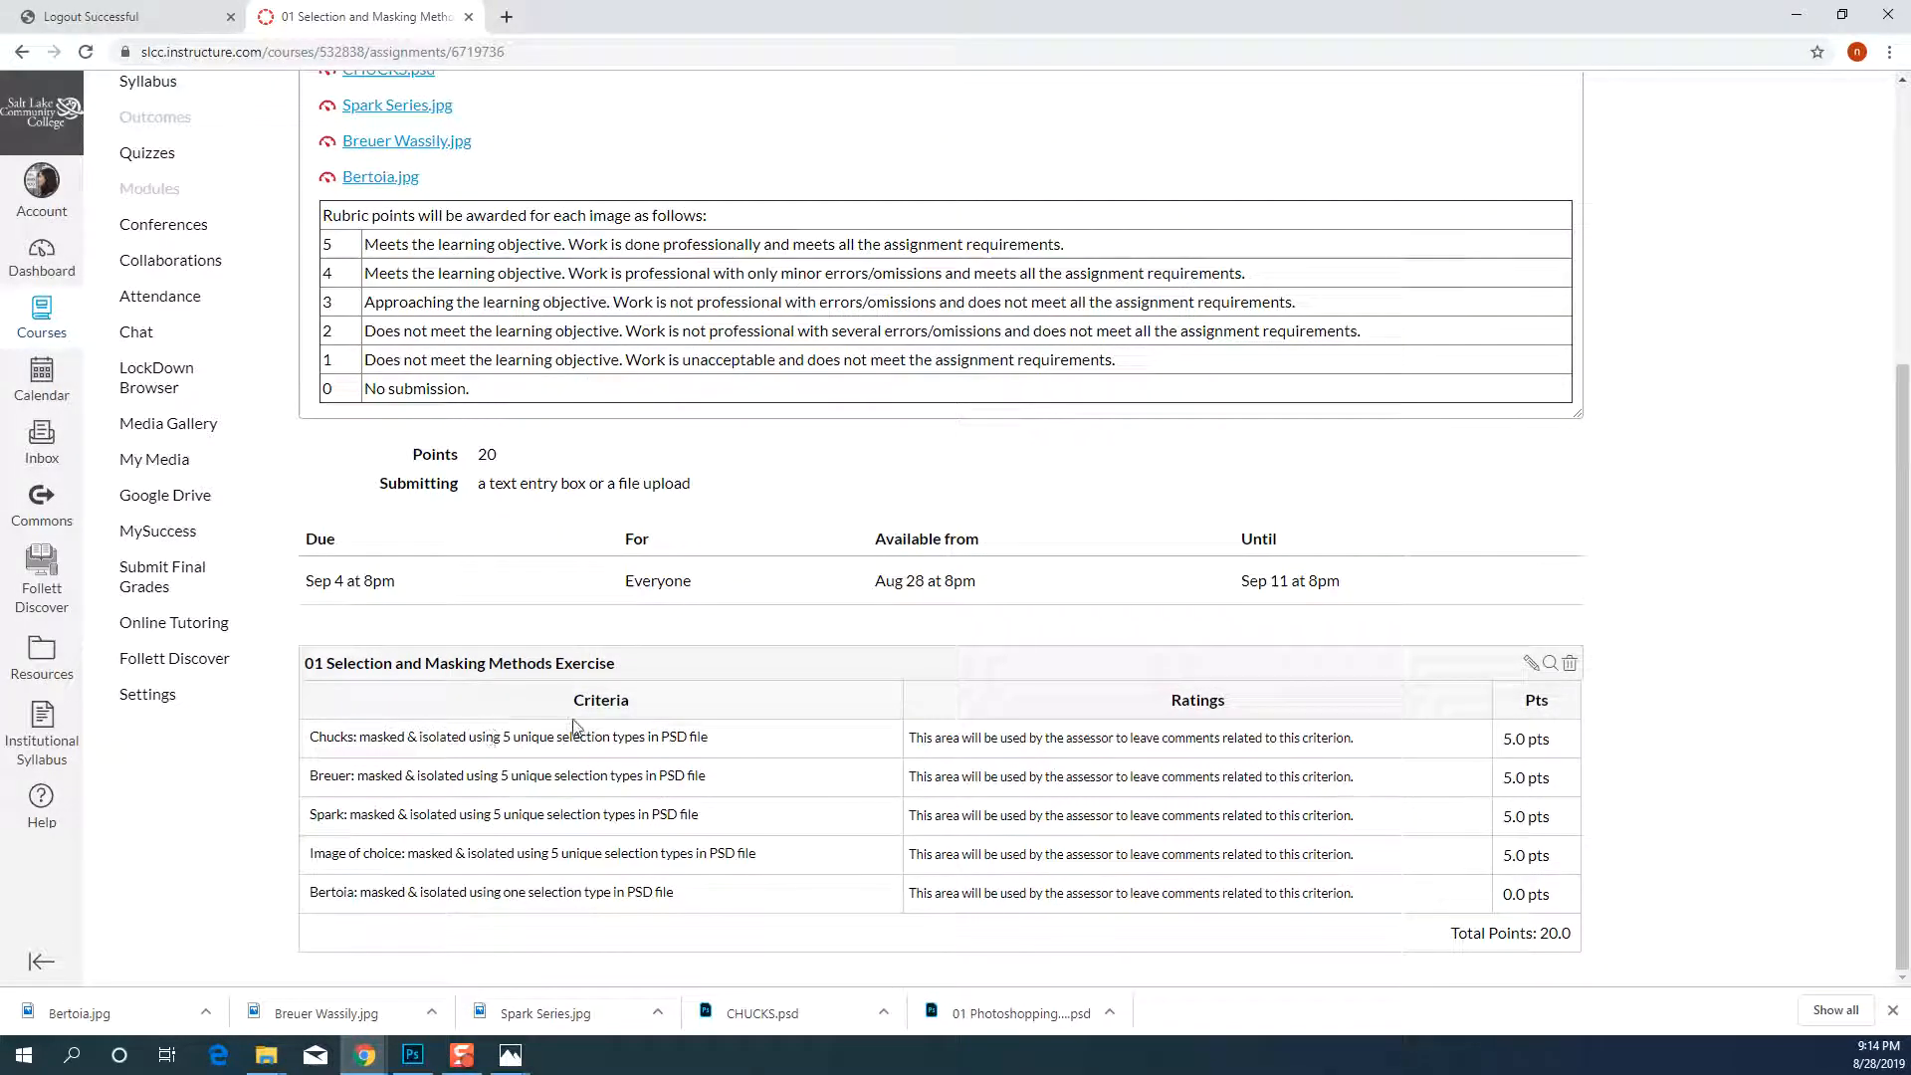
pyautogui.moveTo(307, 737); pyautogui.dragTo(350, 777)
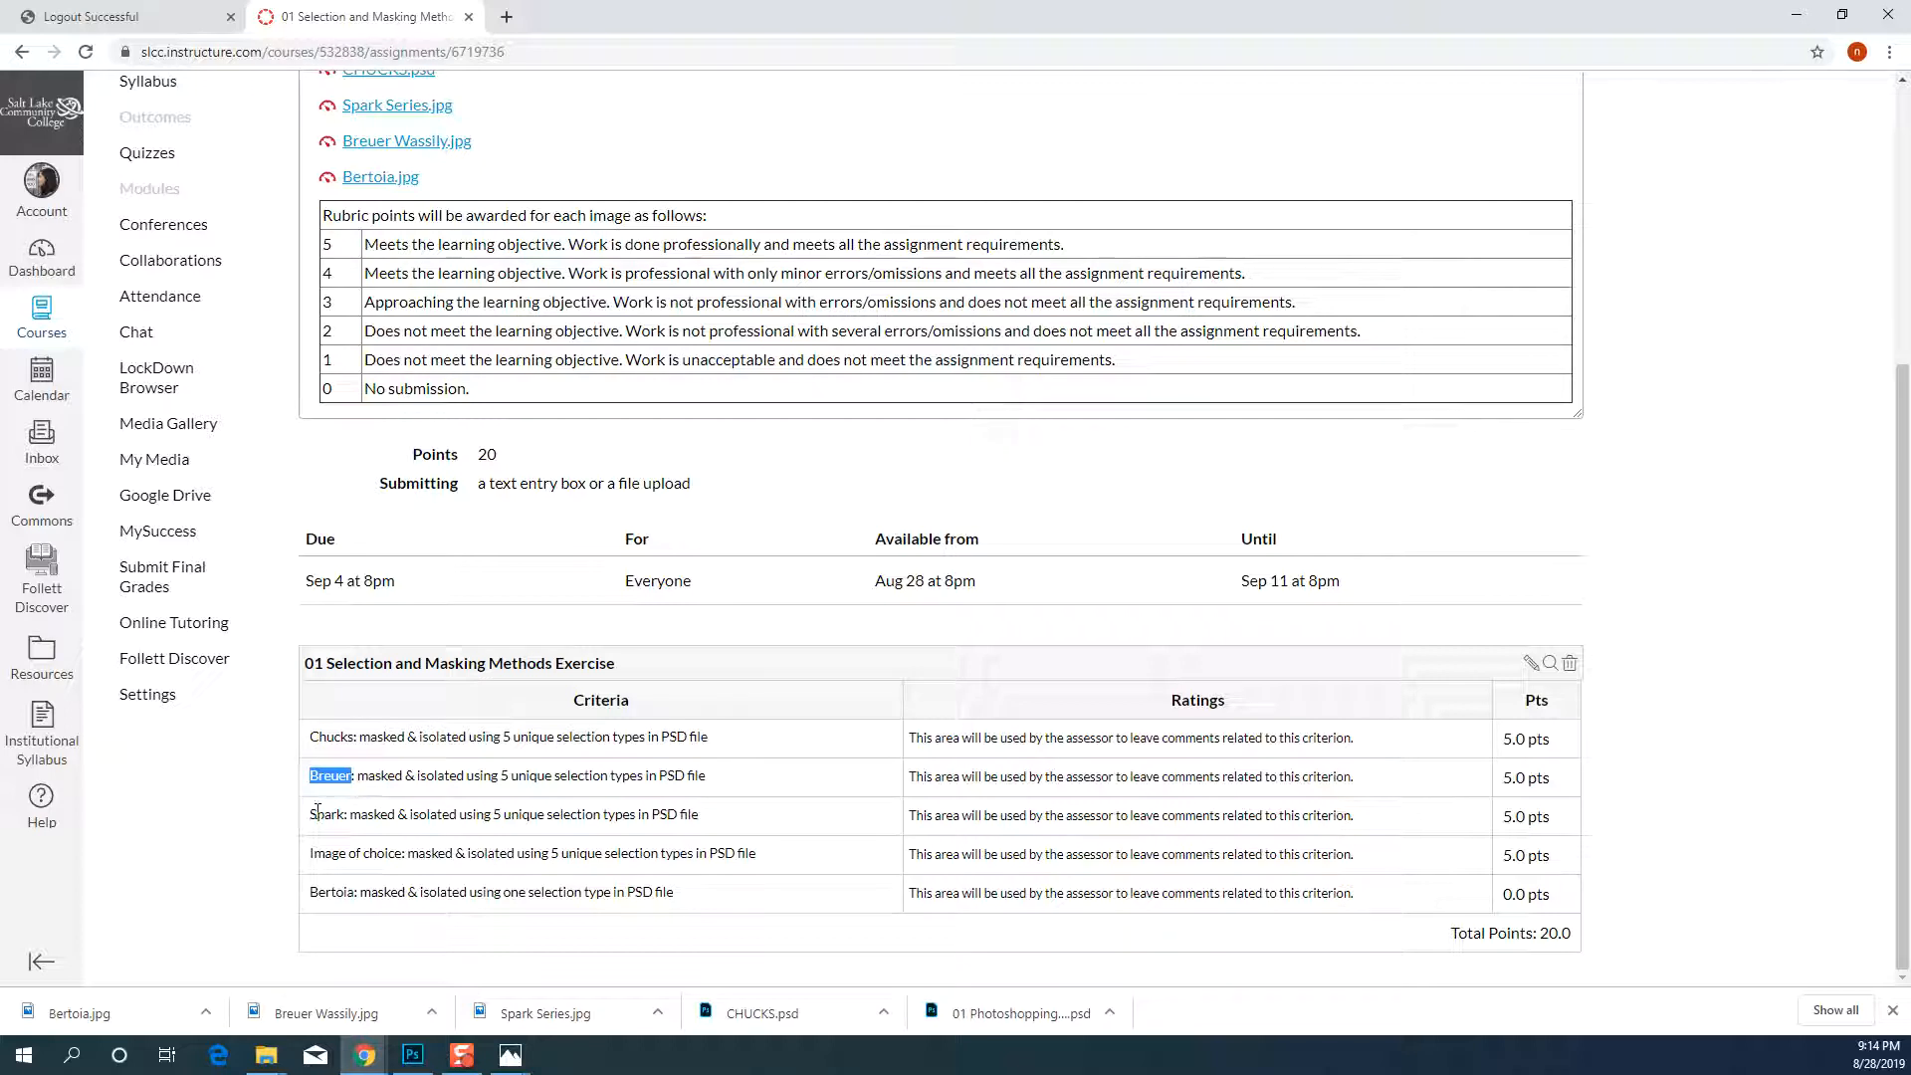
pyautogui.moveTo(312, 812); pyautogui.dragTo(351, 815)
pyautogui.moveTo(310, 854); pyautogui.dragTo(759, 905)
pyautogui.click(755, 889)
pyautogui.scroll(2, 656, 885)
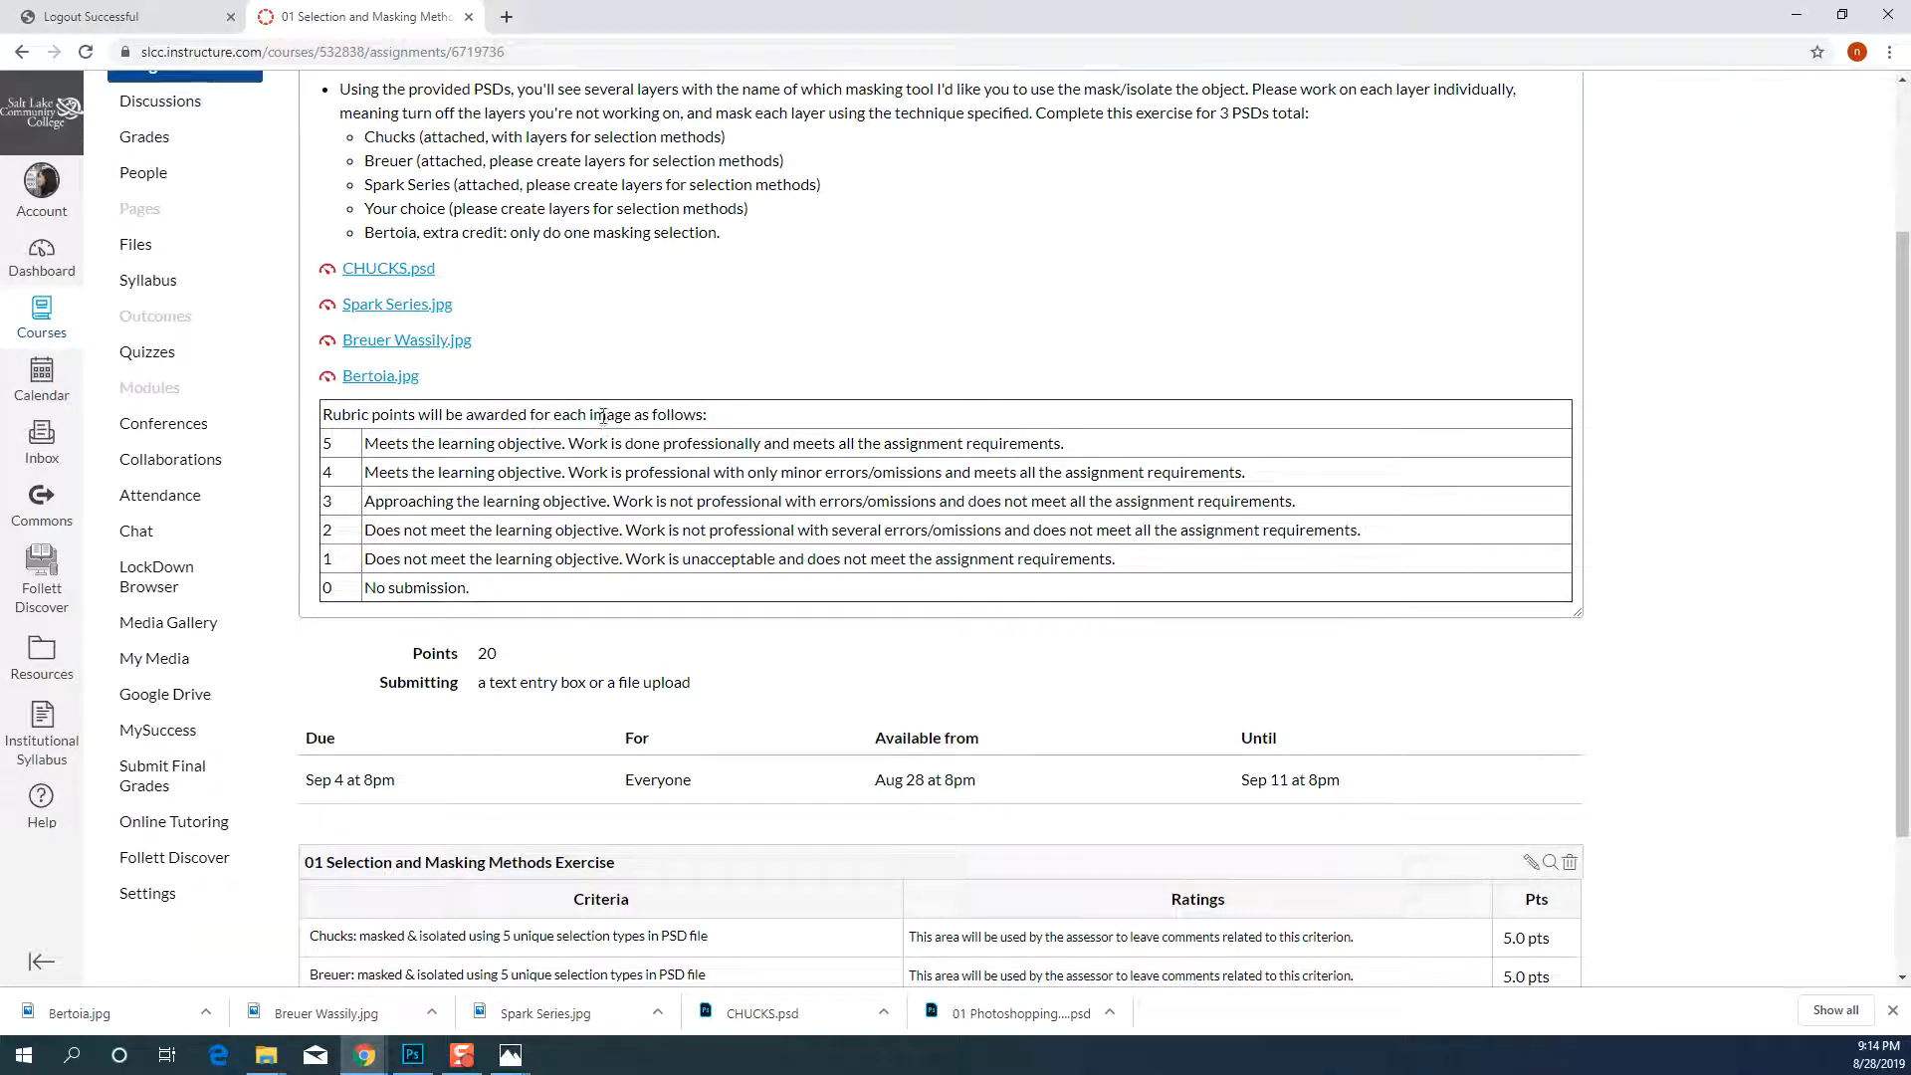
pyautogui.scroll(-2, 736, 410)
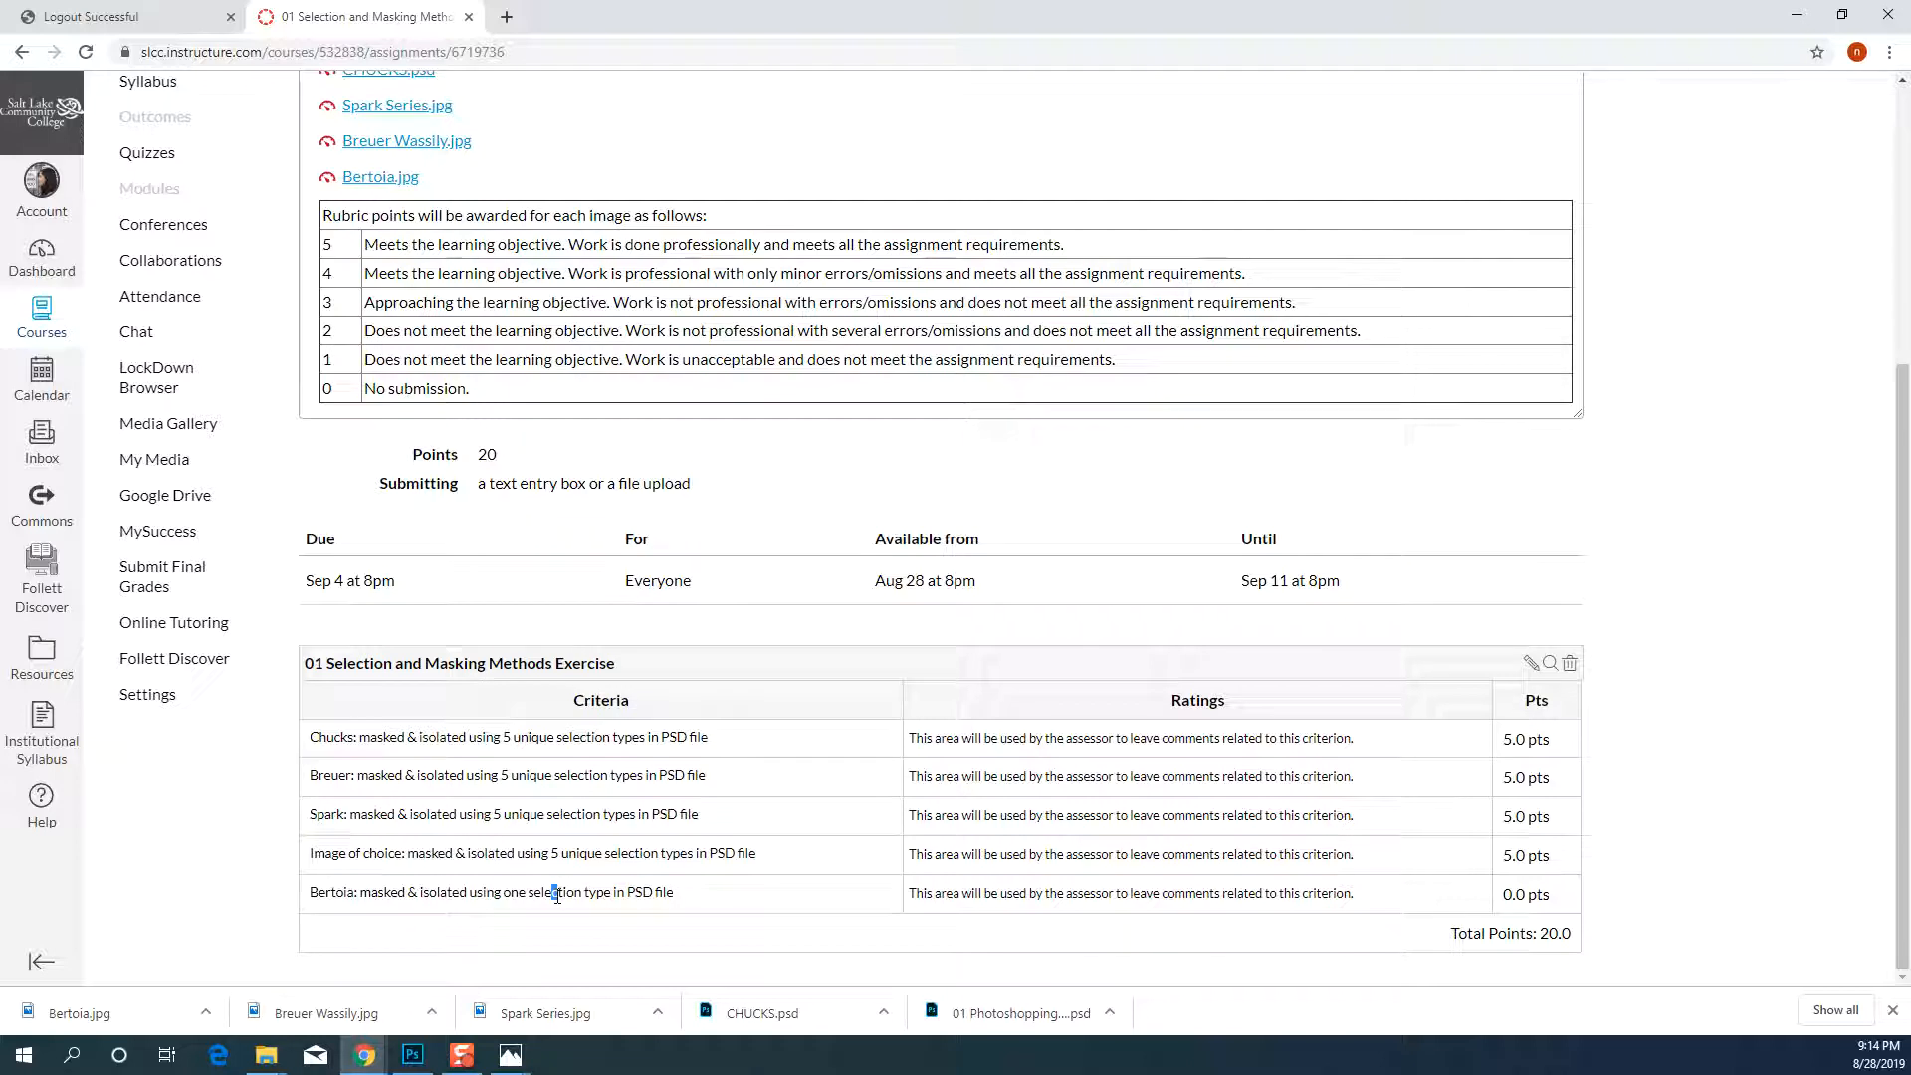
pyautogui.moveTo(1501, 895); pyautogui.dragTo(1548, 902)
# Examine the Bertoia extra credit note in the instructions and the rubric description for a 5-point score
pyautogui.scroll(3, 959, 632)
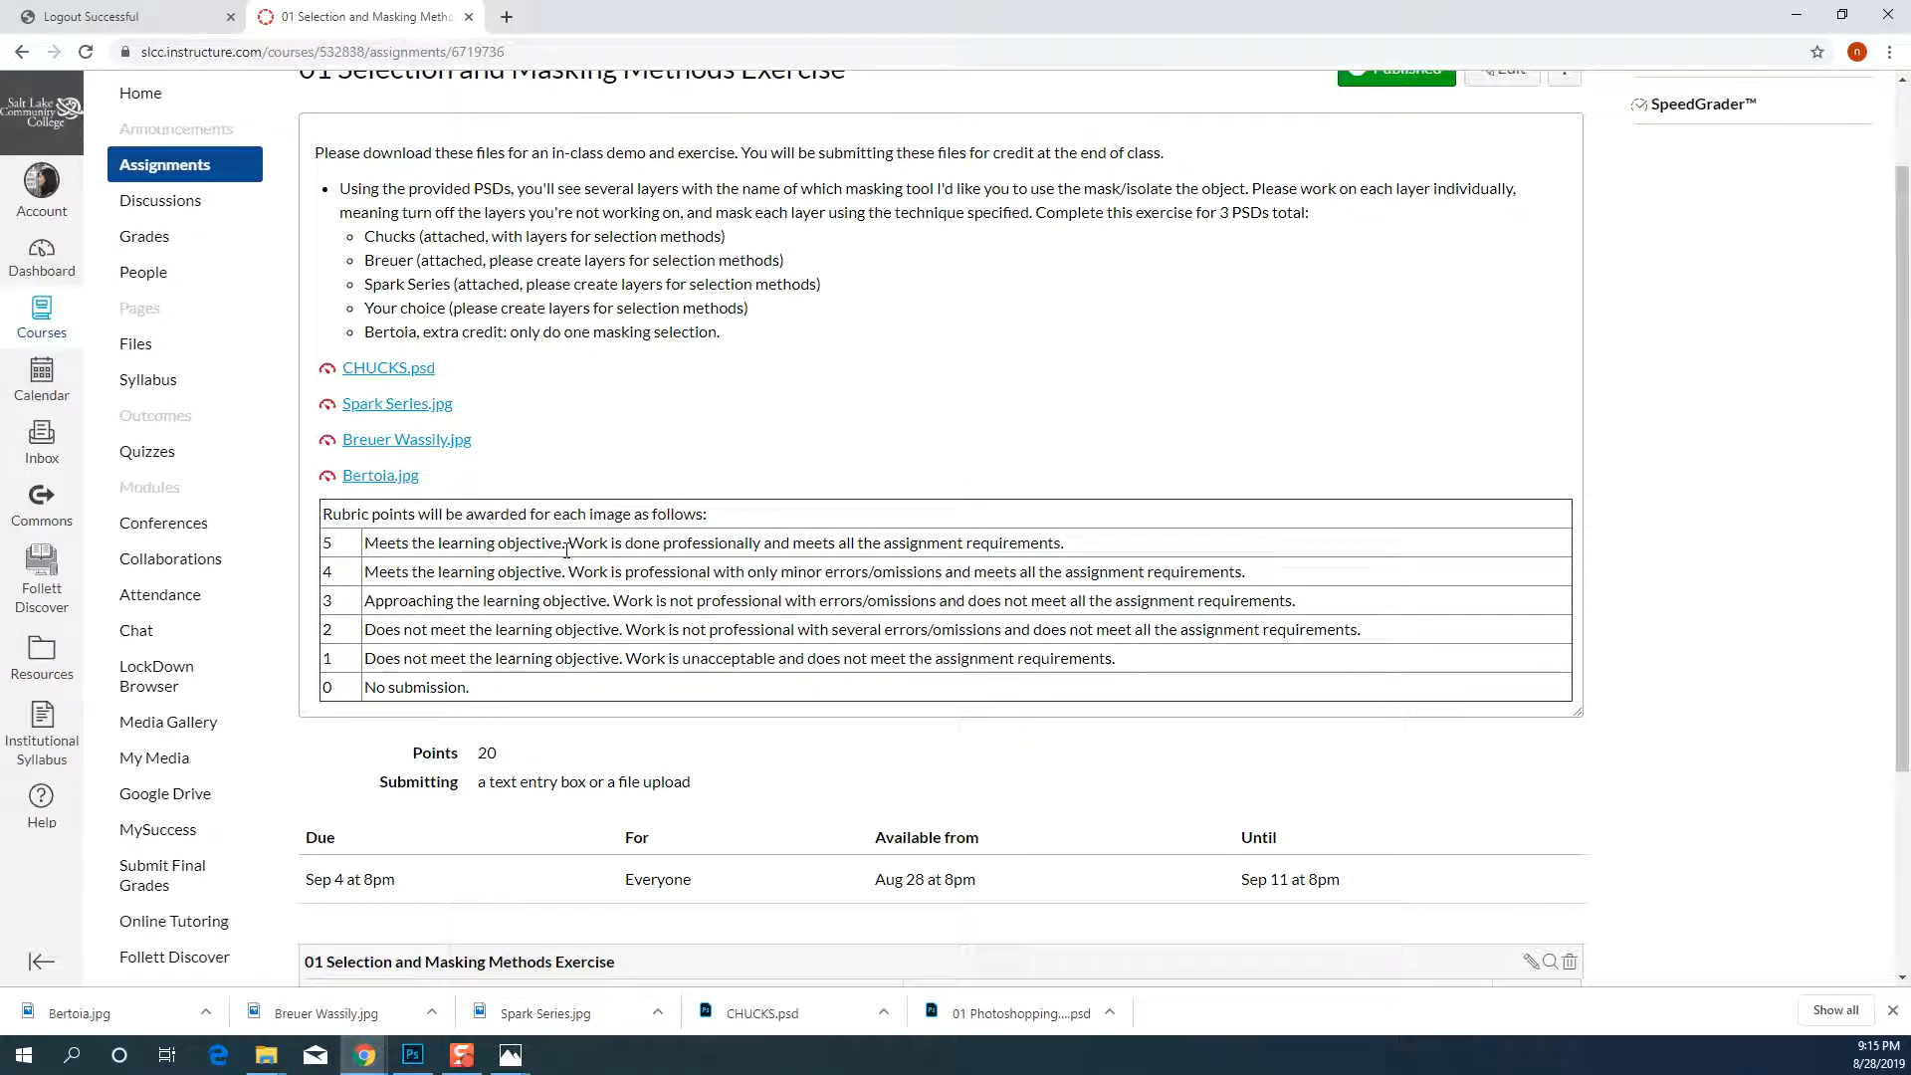
pyautogui.moveTo(723, 332); pyautogui.dragTo(367, 329)
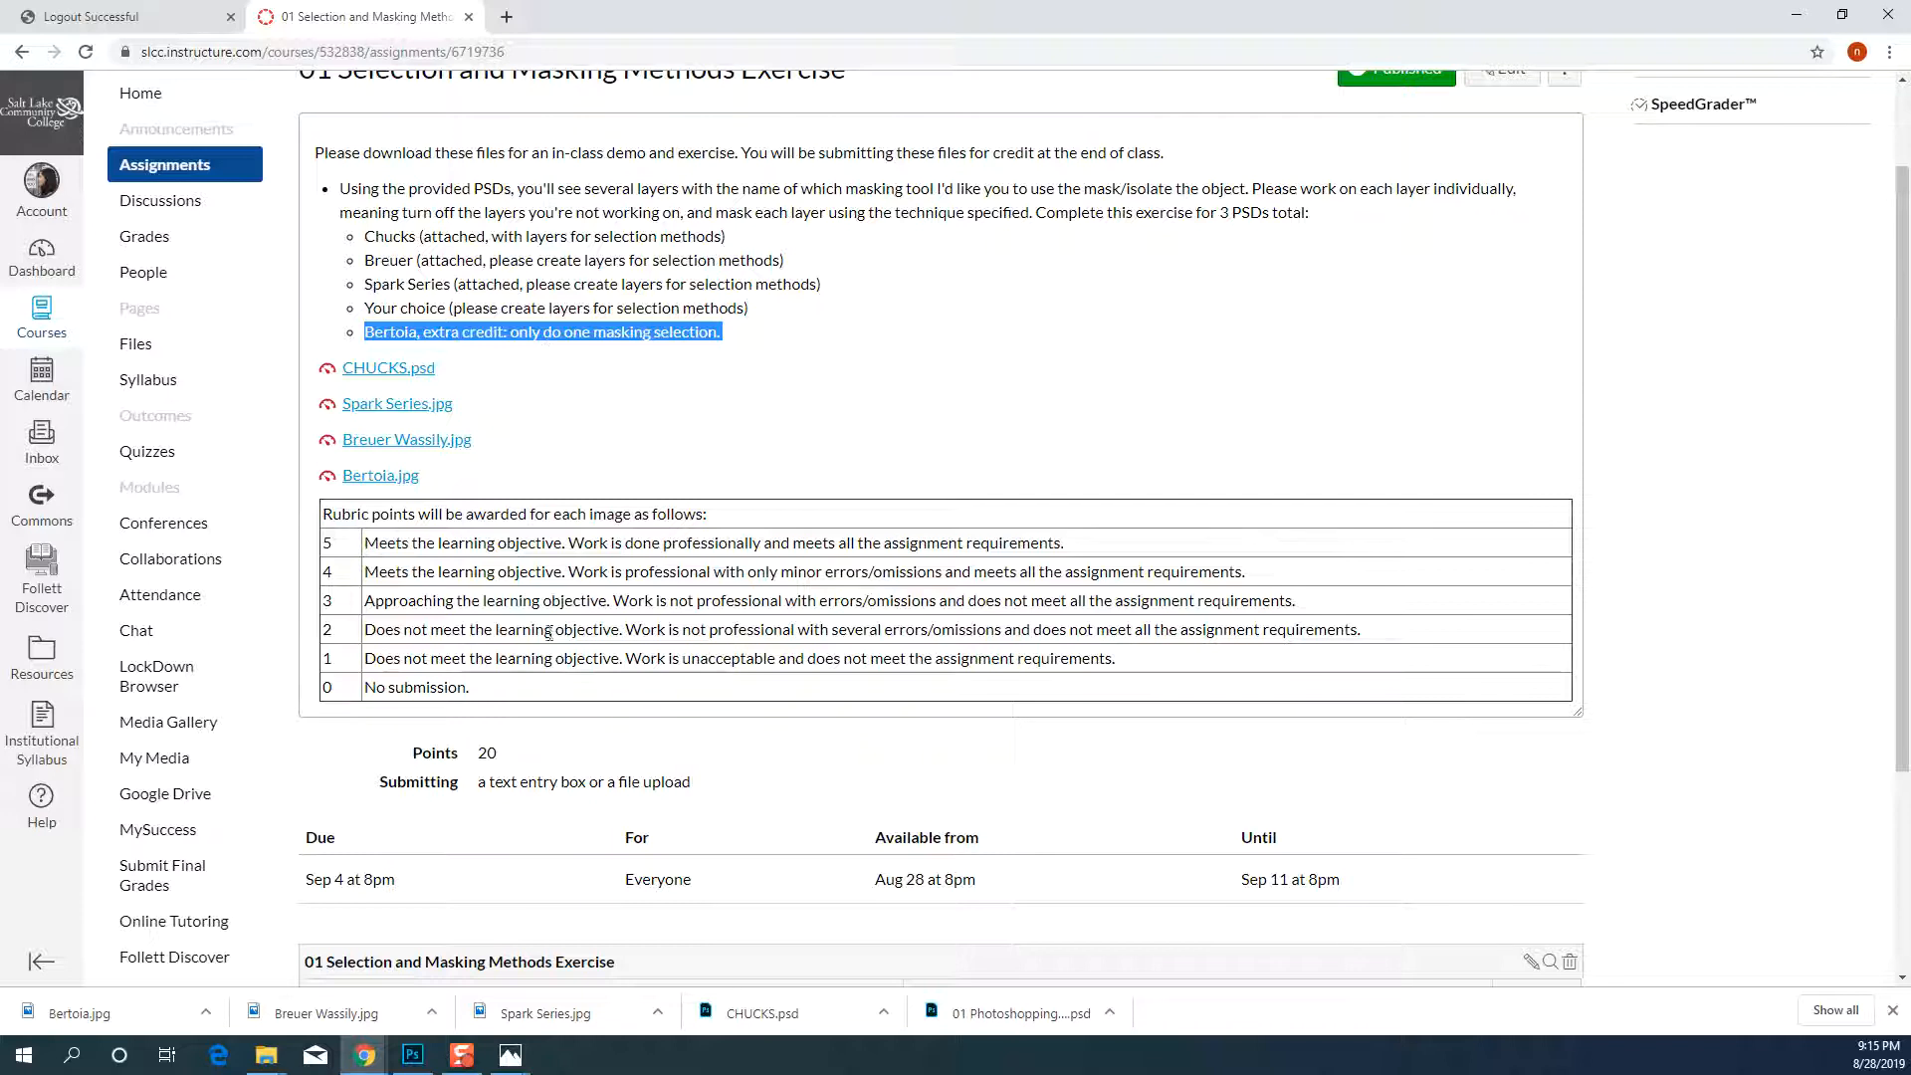
pyautogui.scroll(-2, 408, 539)
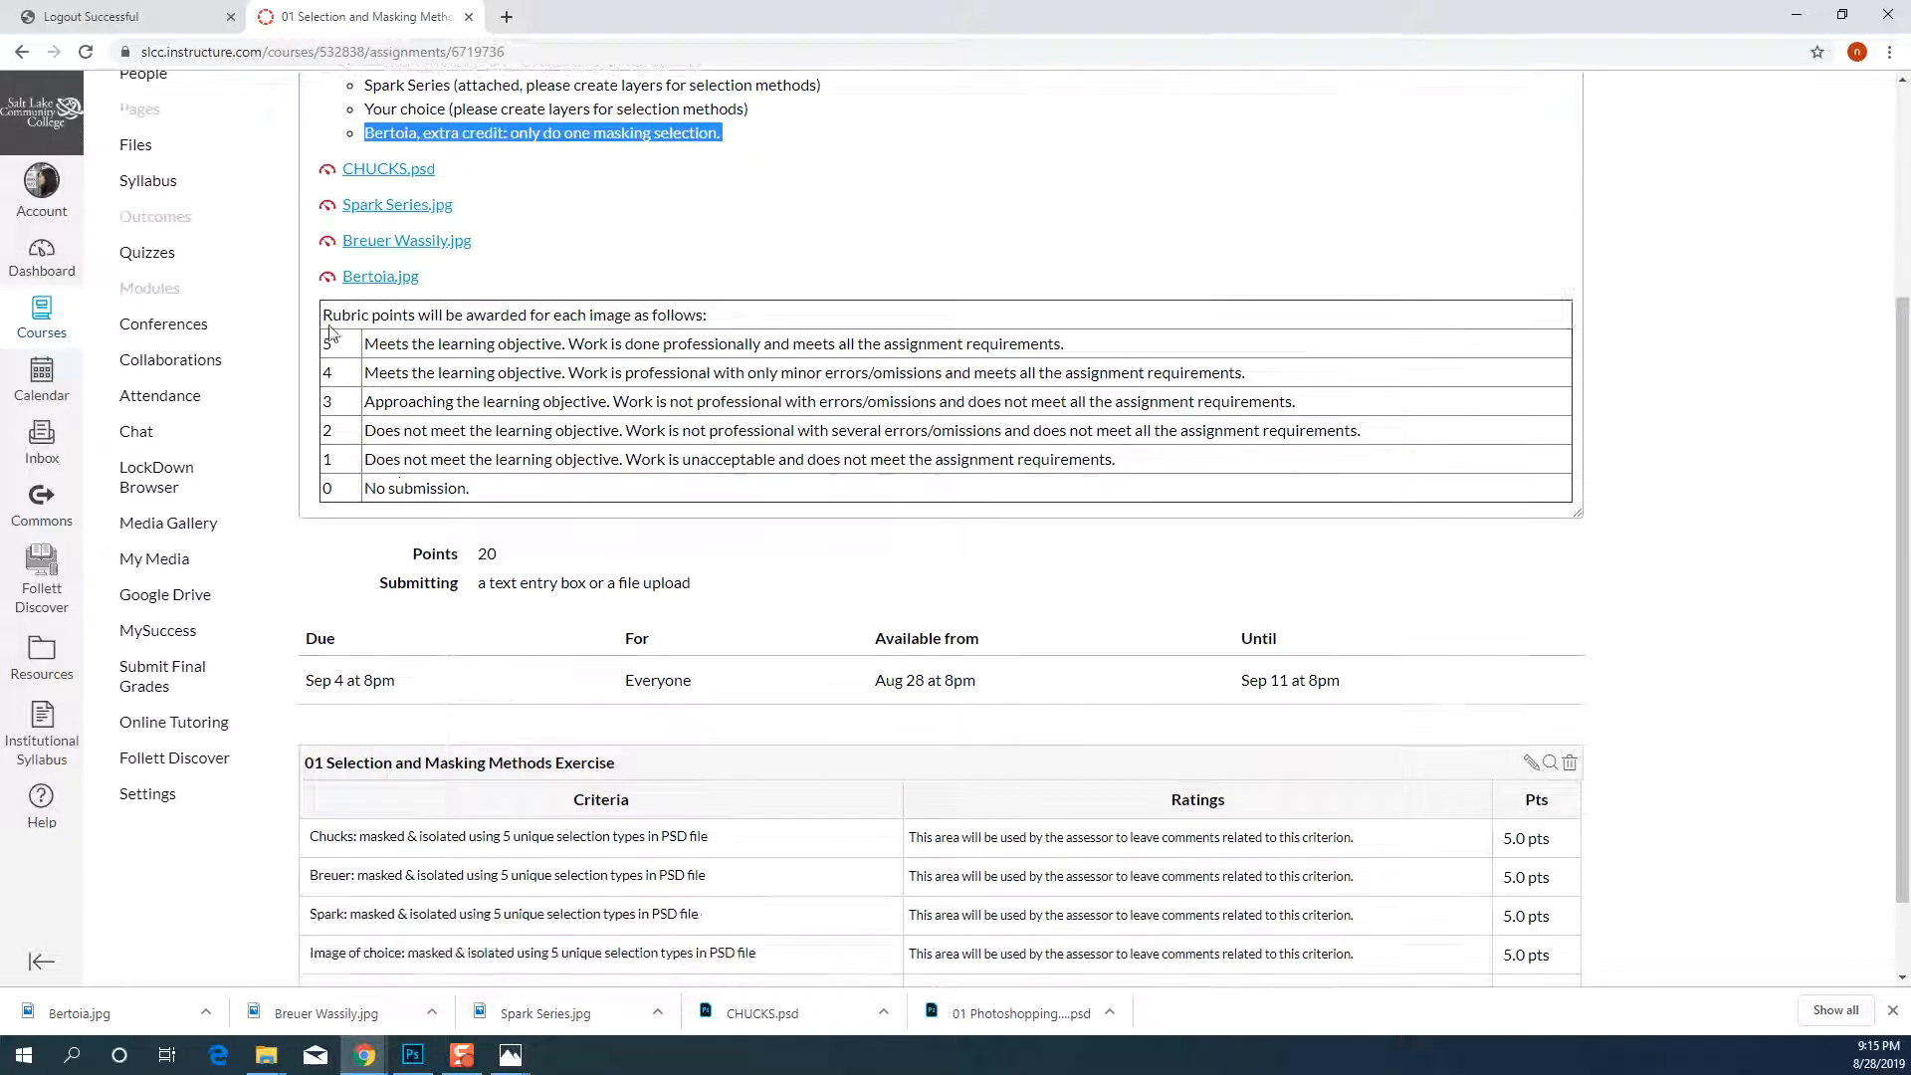
pyautogui.moveTo(367, 343); pyautogui.dragTo(1125, 356)
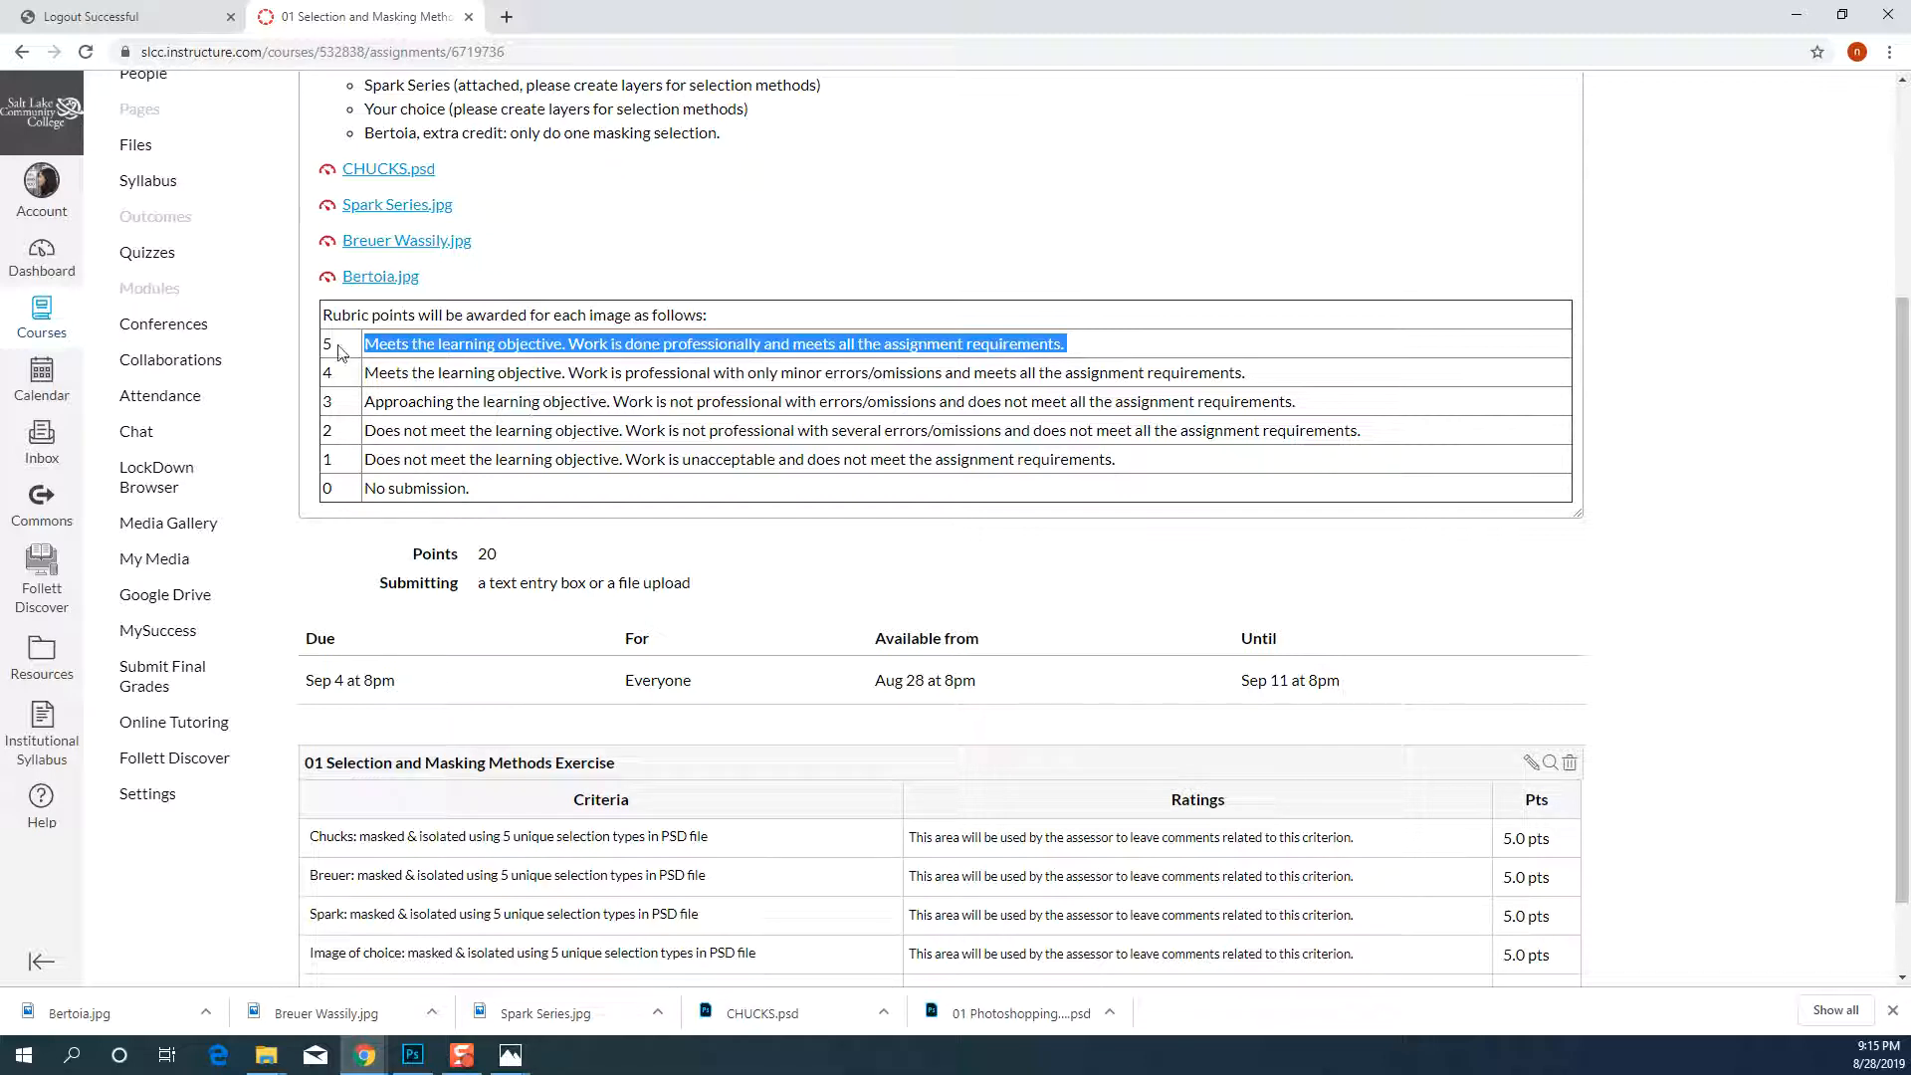
pyautogui.scroll(3, 574, 493)
pyautogui.click(641, 503)
pyautogui.scroll(-3, 701, 497)
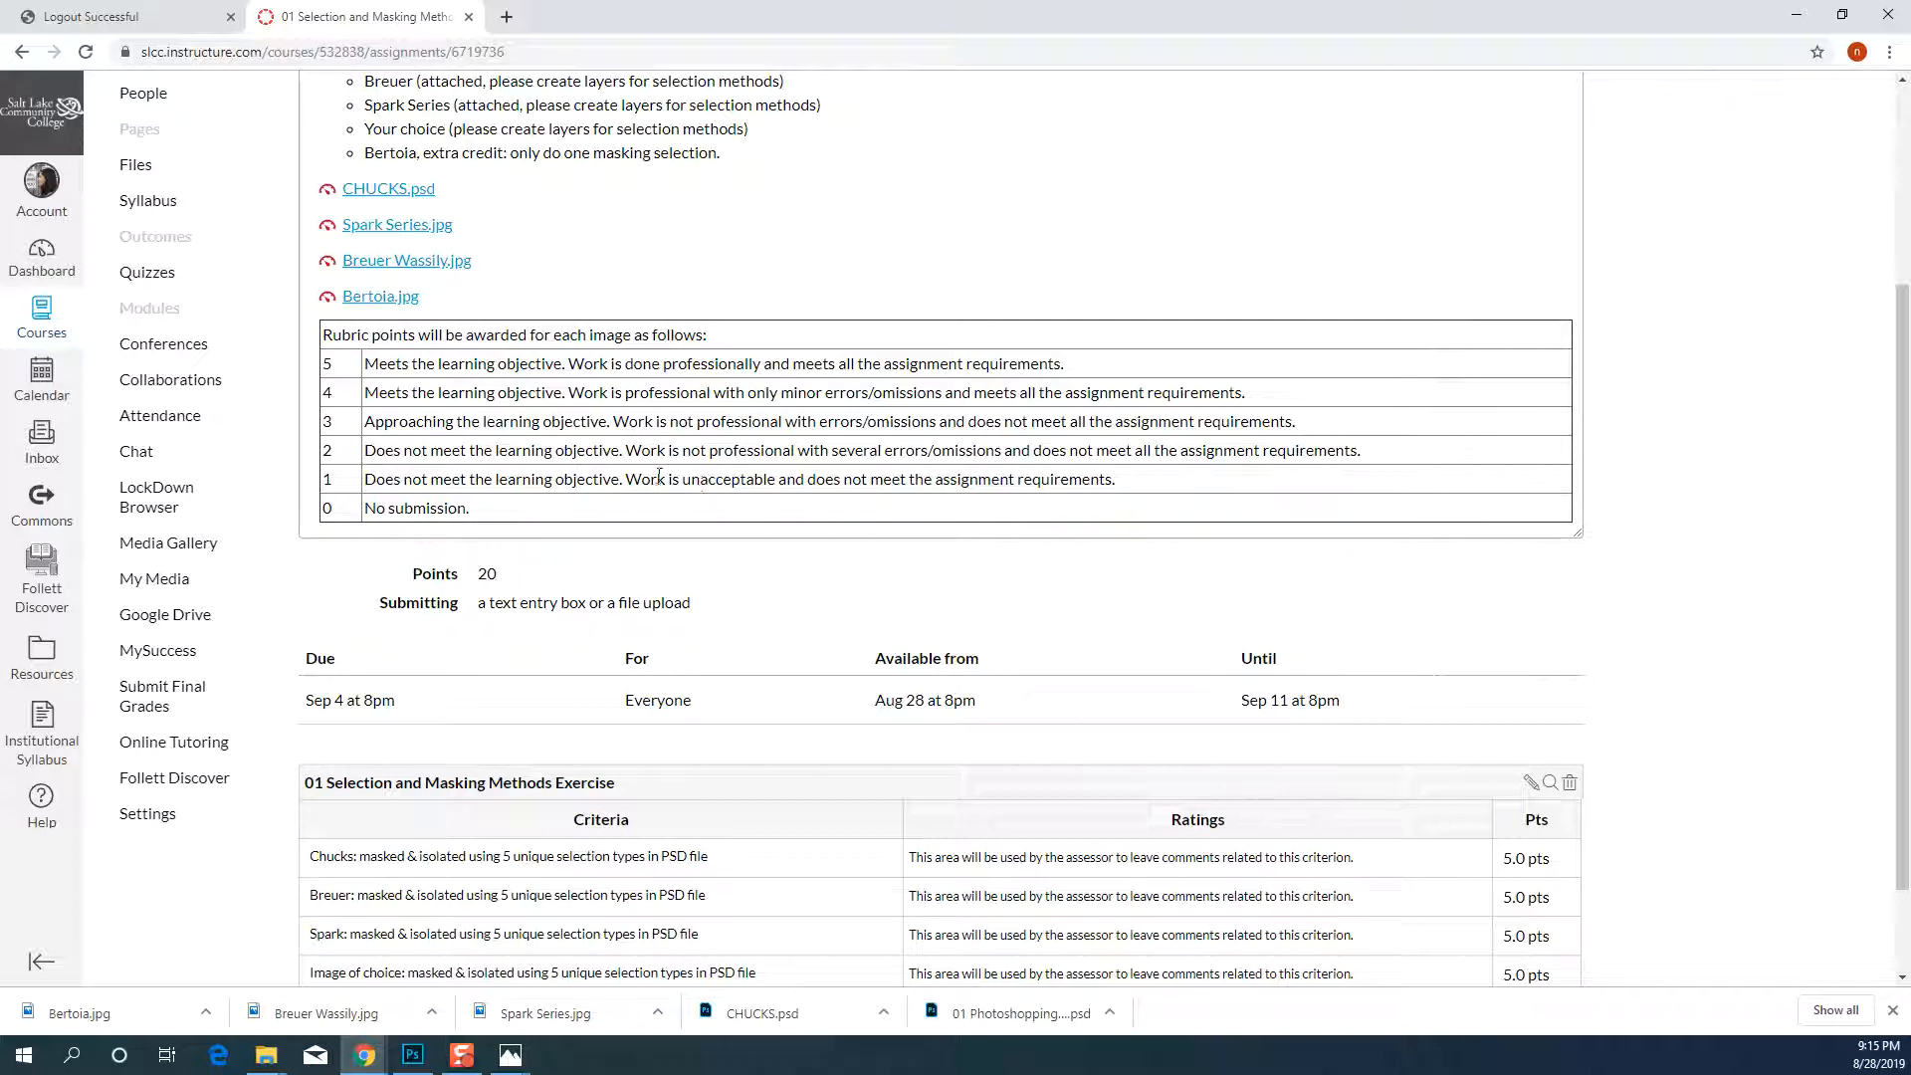
# Return to the course's Assignments list and publish the 01 Selection and Masking Methods assignment
pyautogui.scroll(3, 744, 360)
pyautogui.click(192, 293)
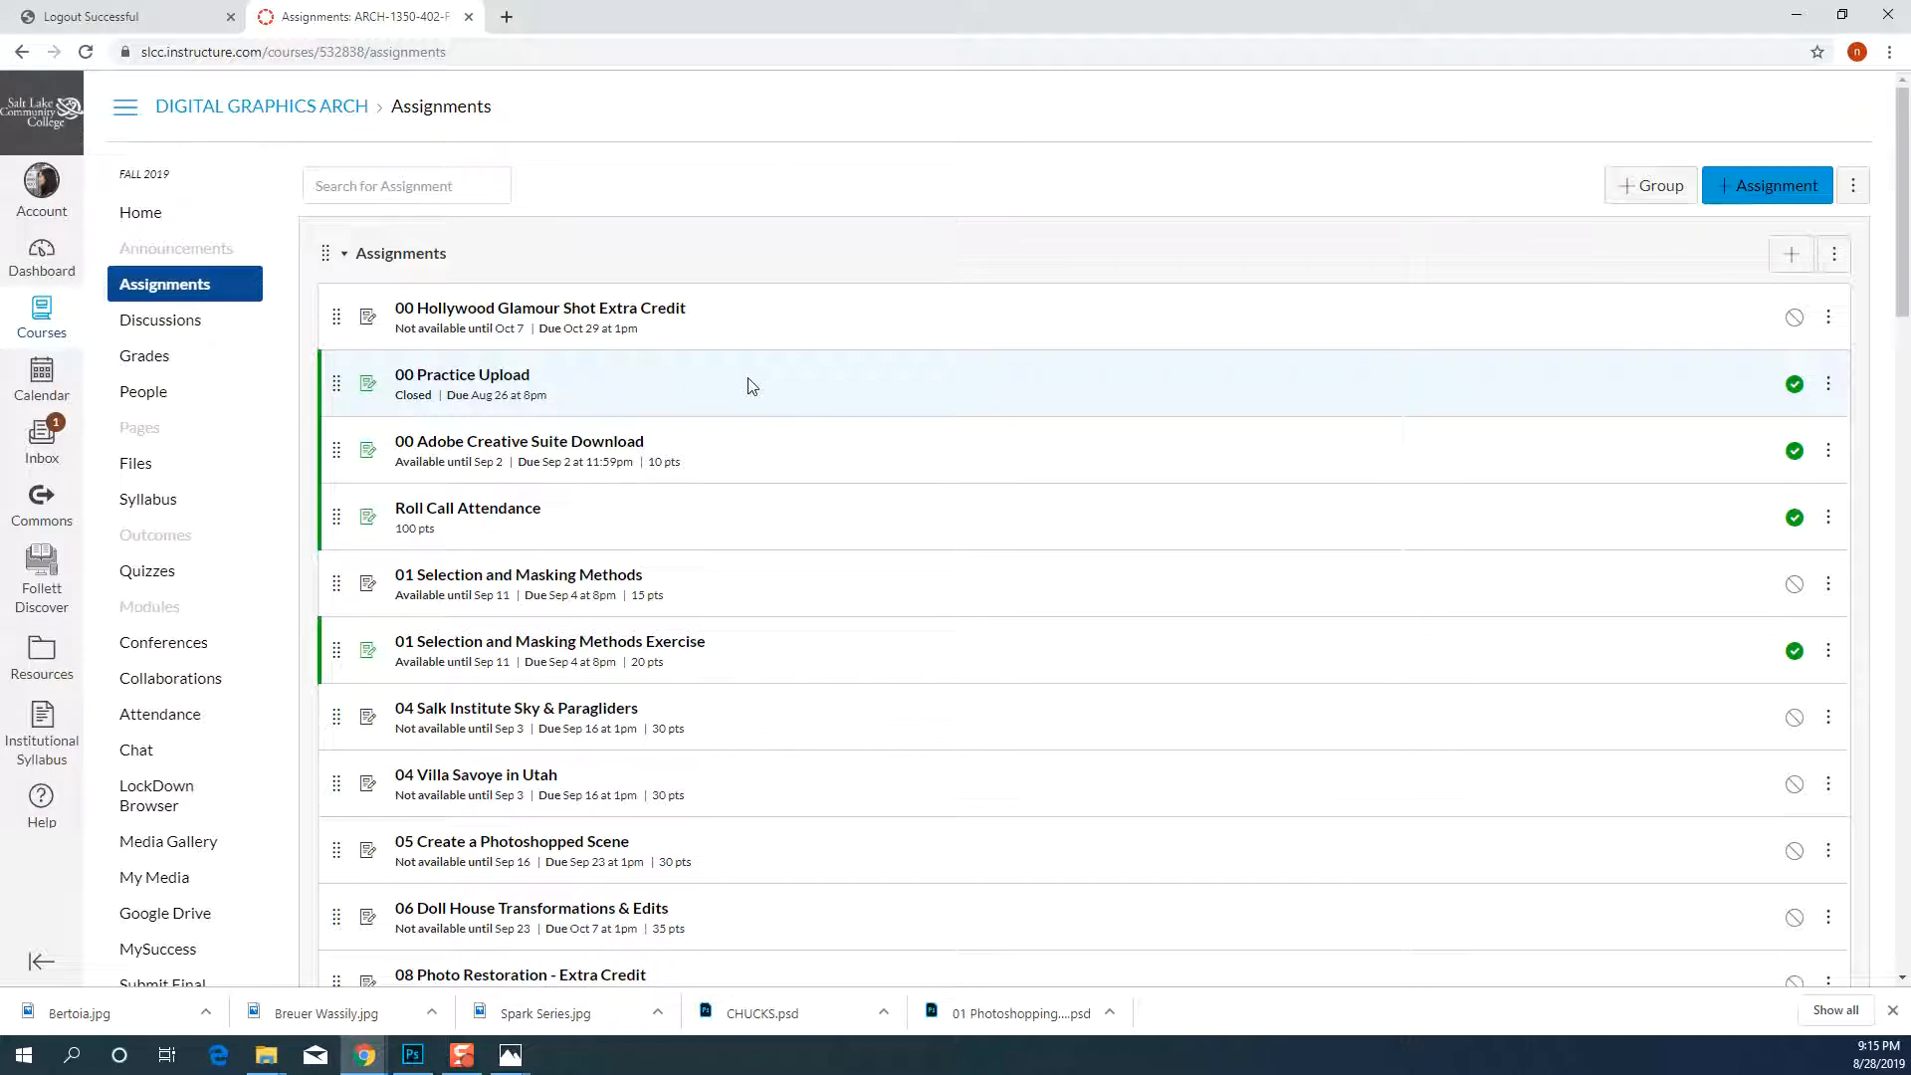
pyautogui.click(1793, 584)
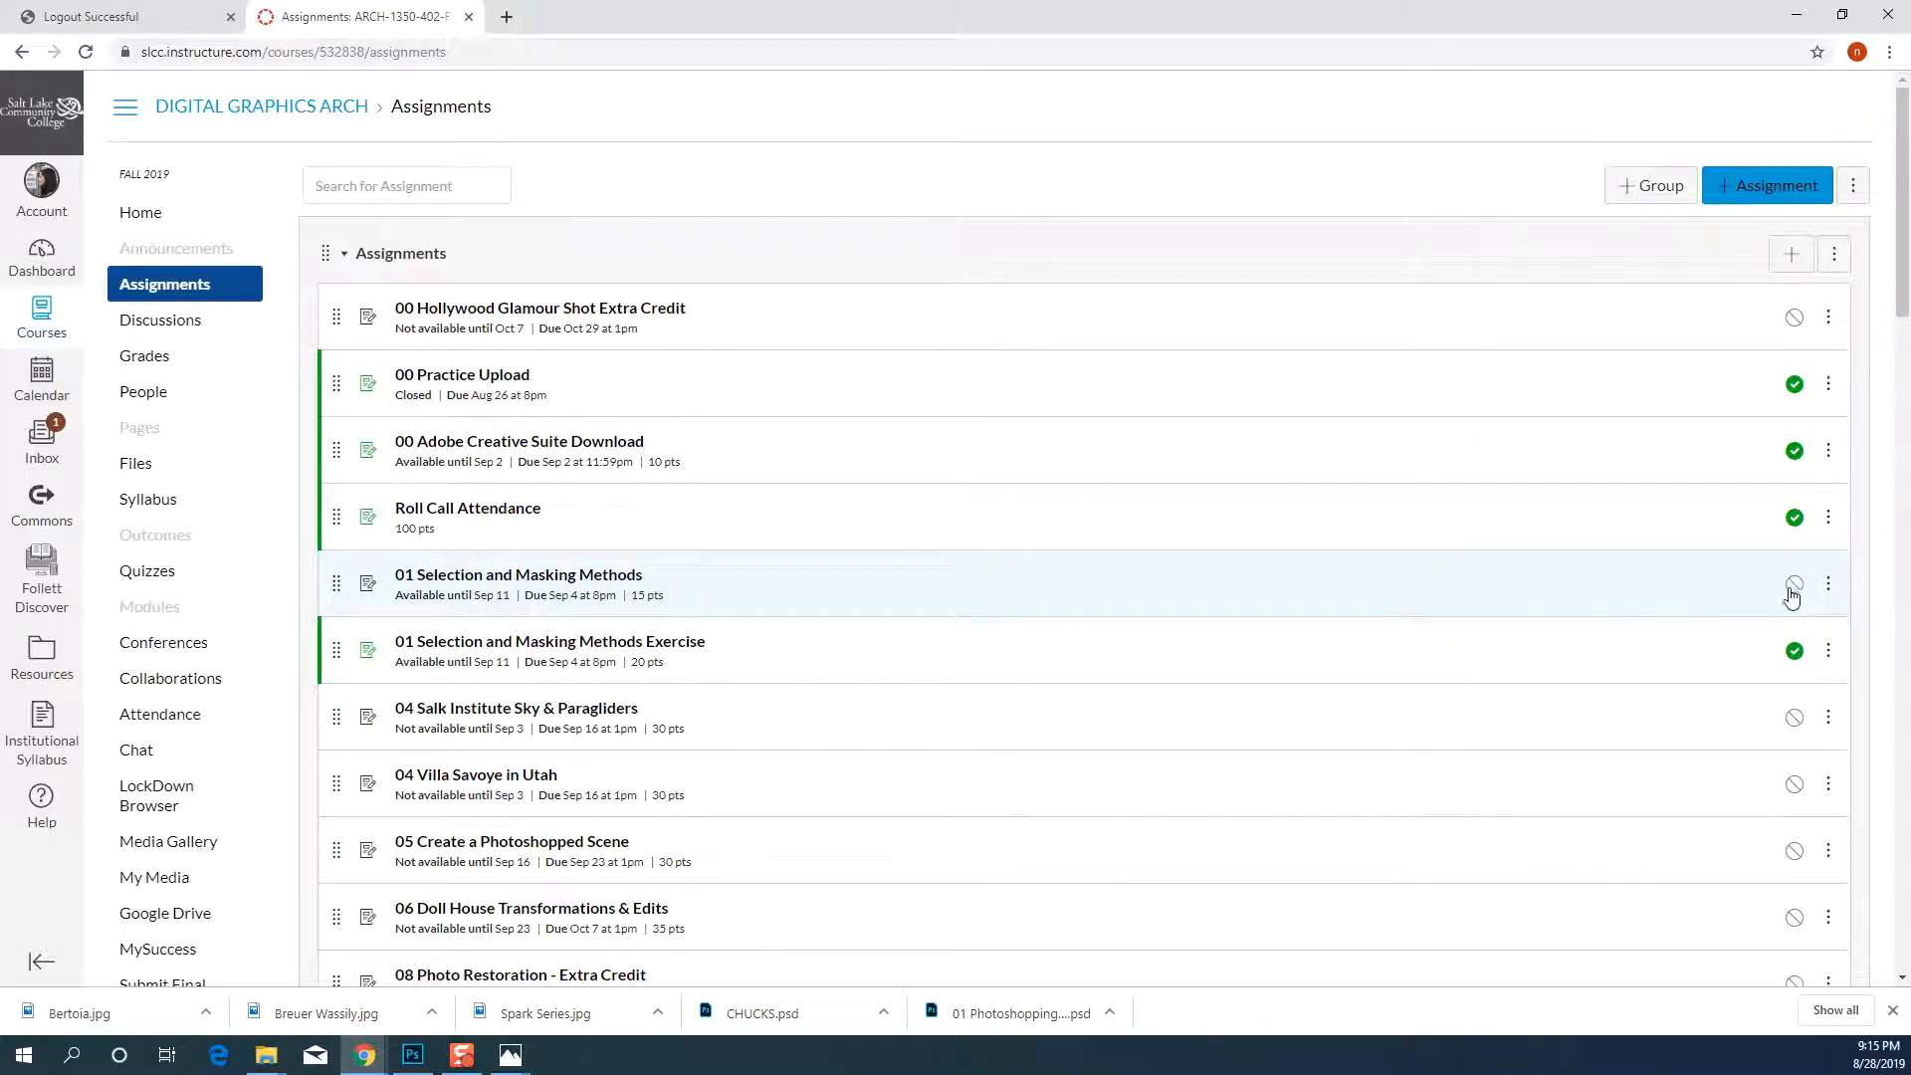
# Open the 01 Selection and Masking Methods assignment and review its image-of-choice requirement, rubric criteria and points
pyautogui.click(595, 578)
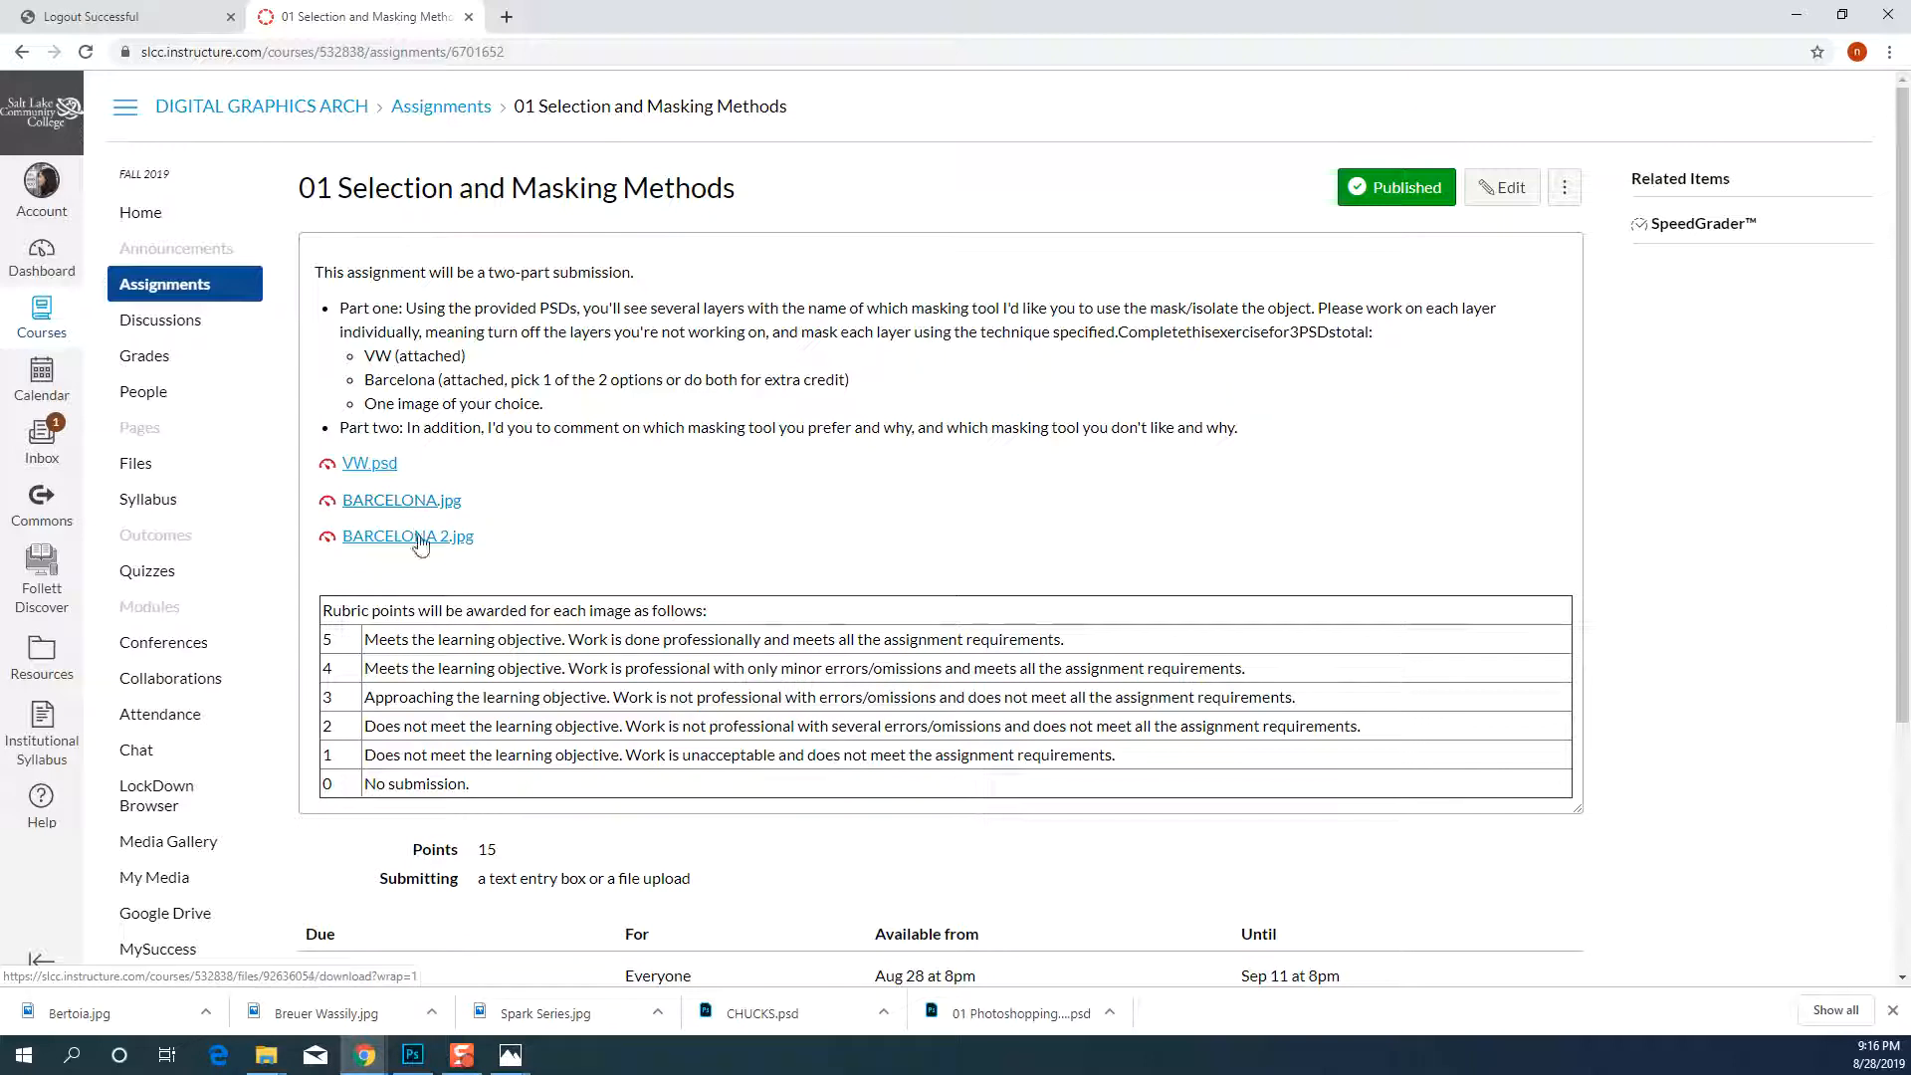
pyautogui.moveTo(547, 404); pyautogui.dragTo(364, 403)
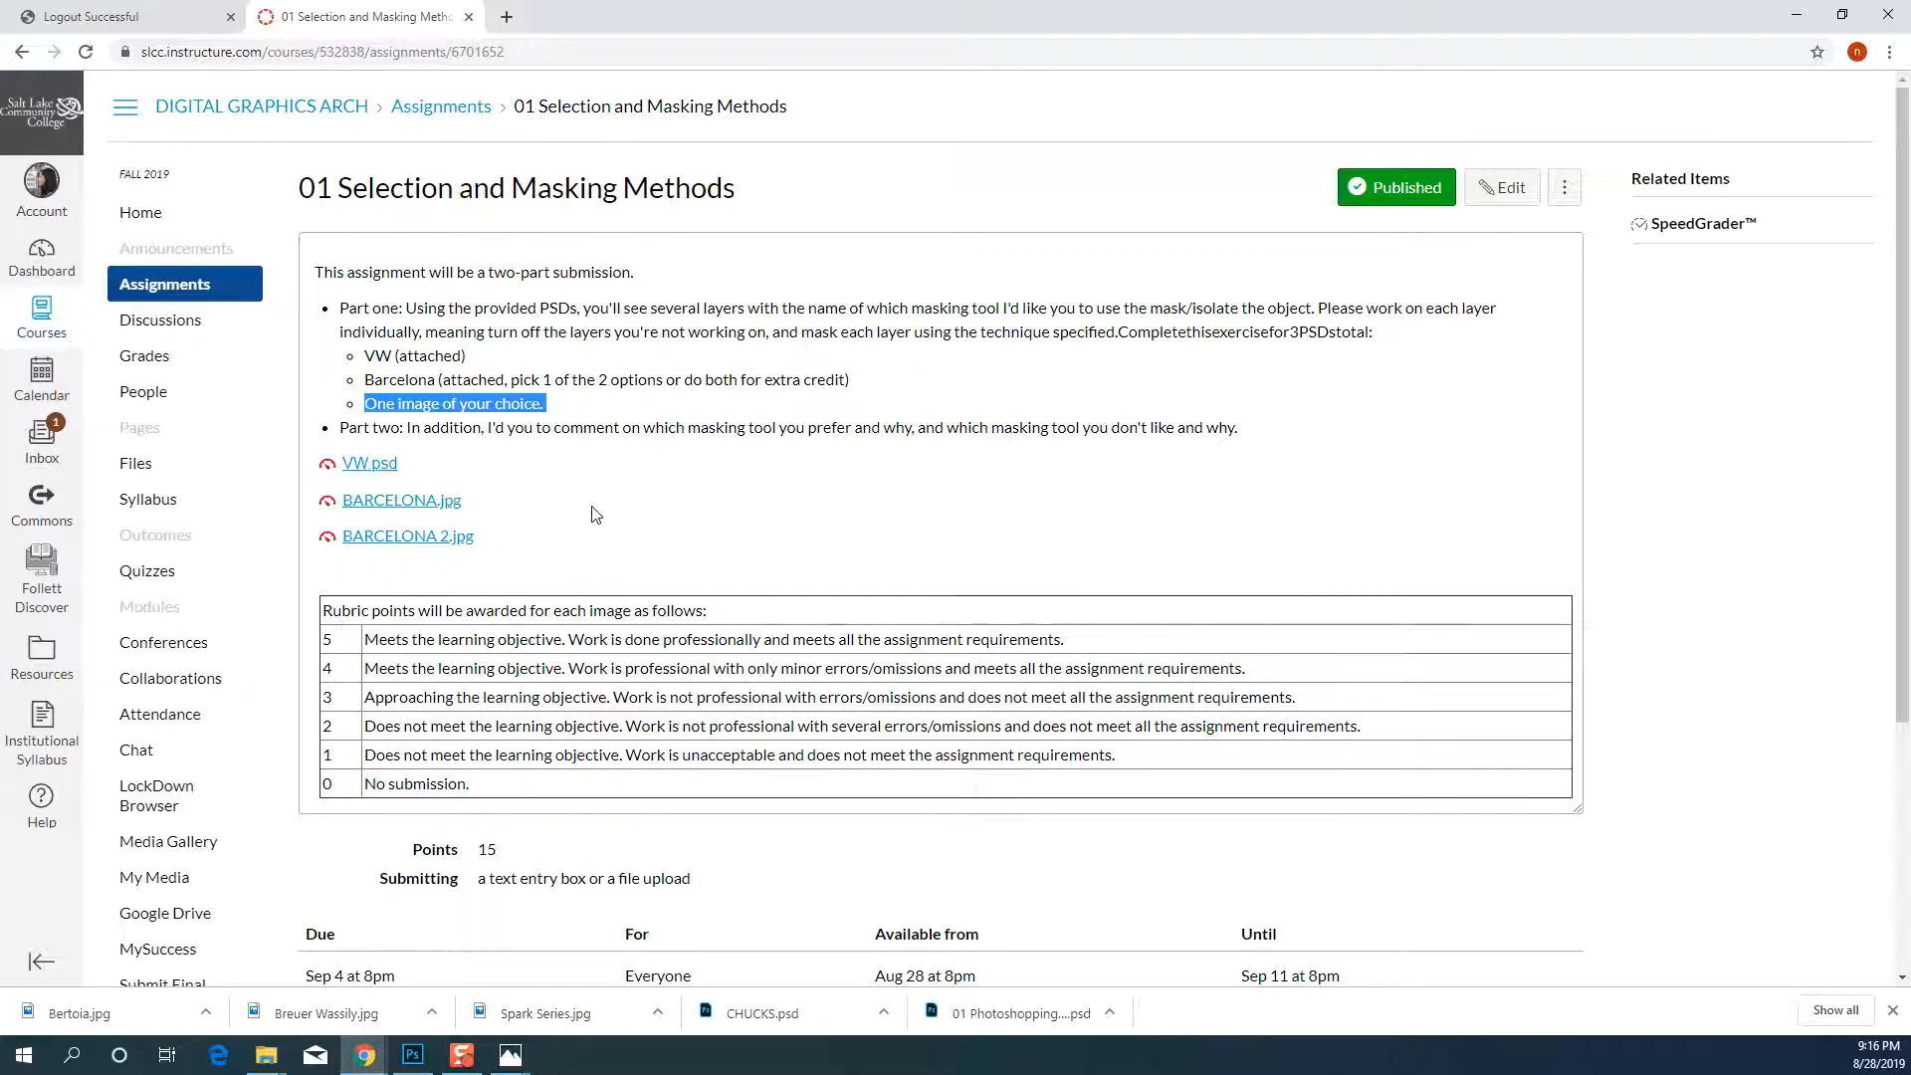
pyautogui.scroll(-4, 832, 733)
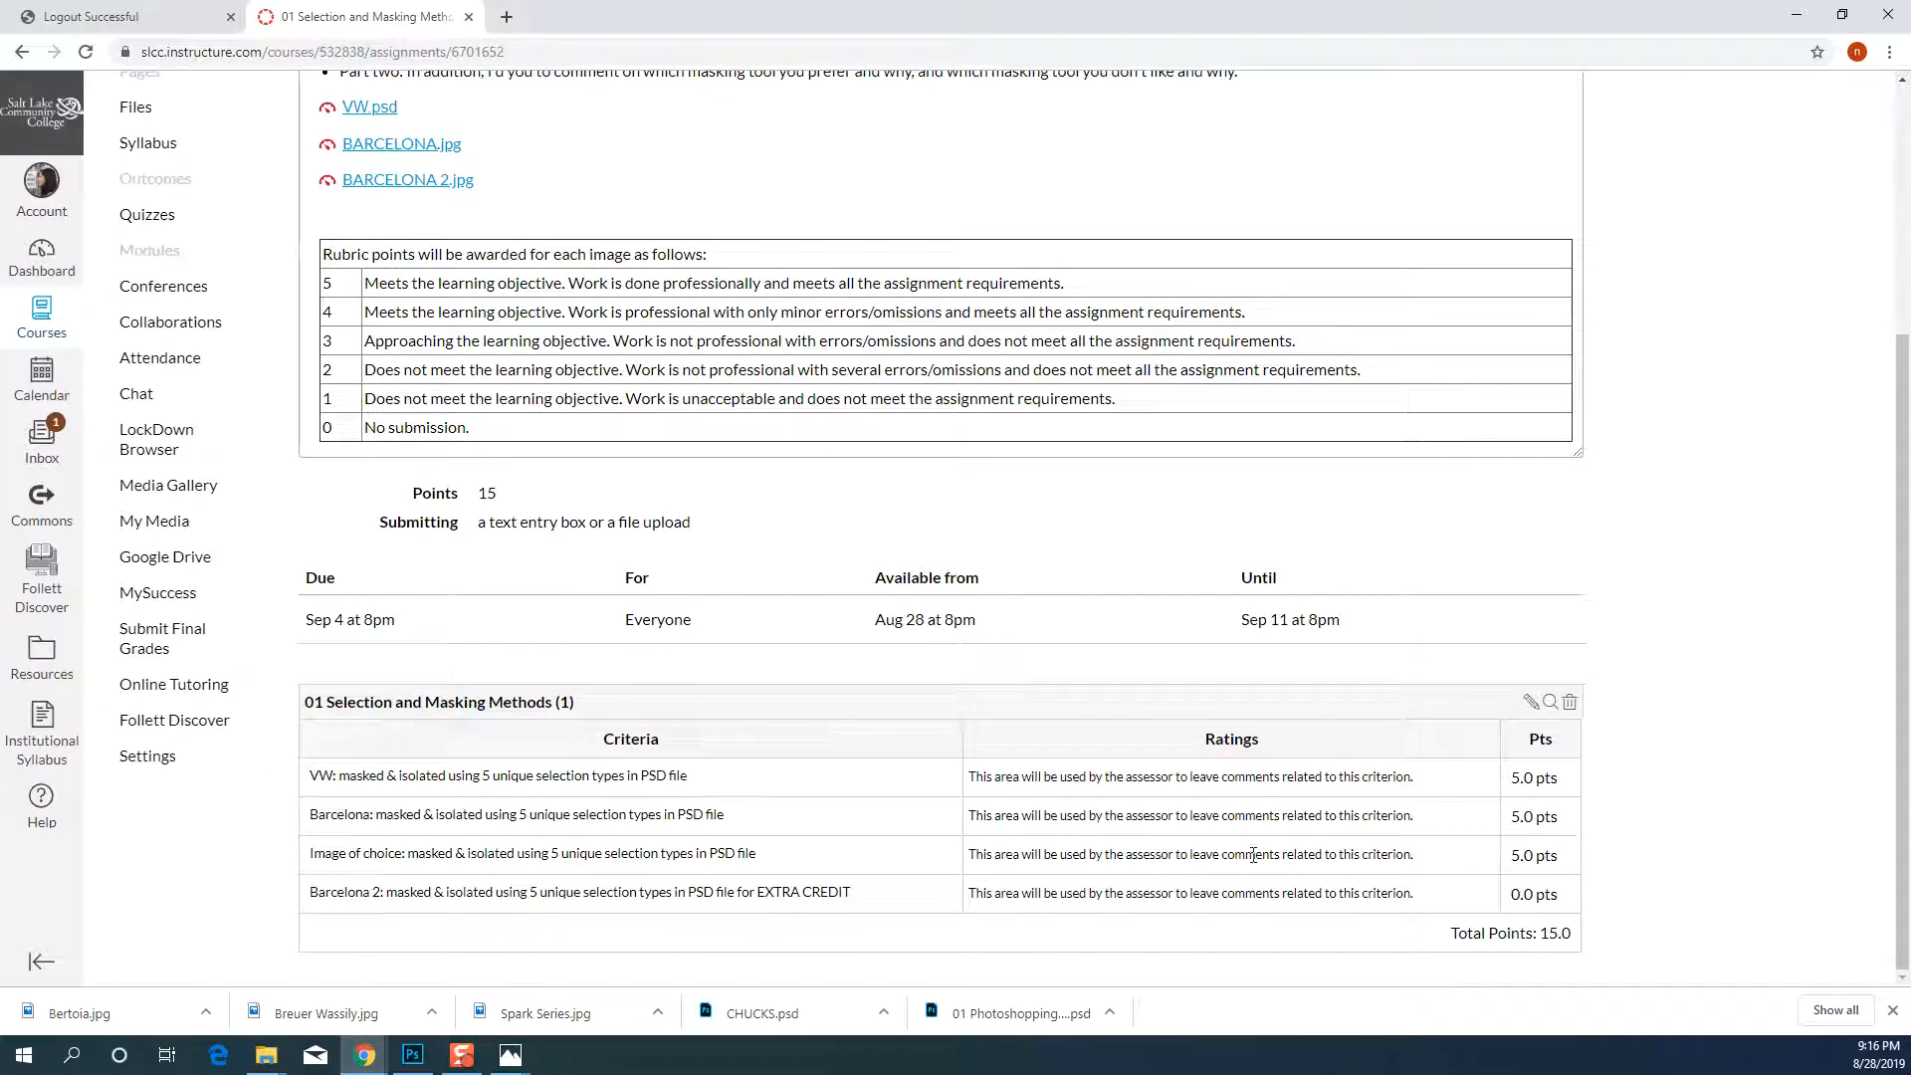
pyautogui.scroll(3, 822, 490)
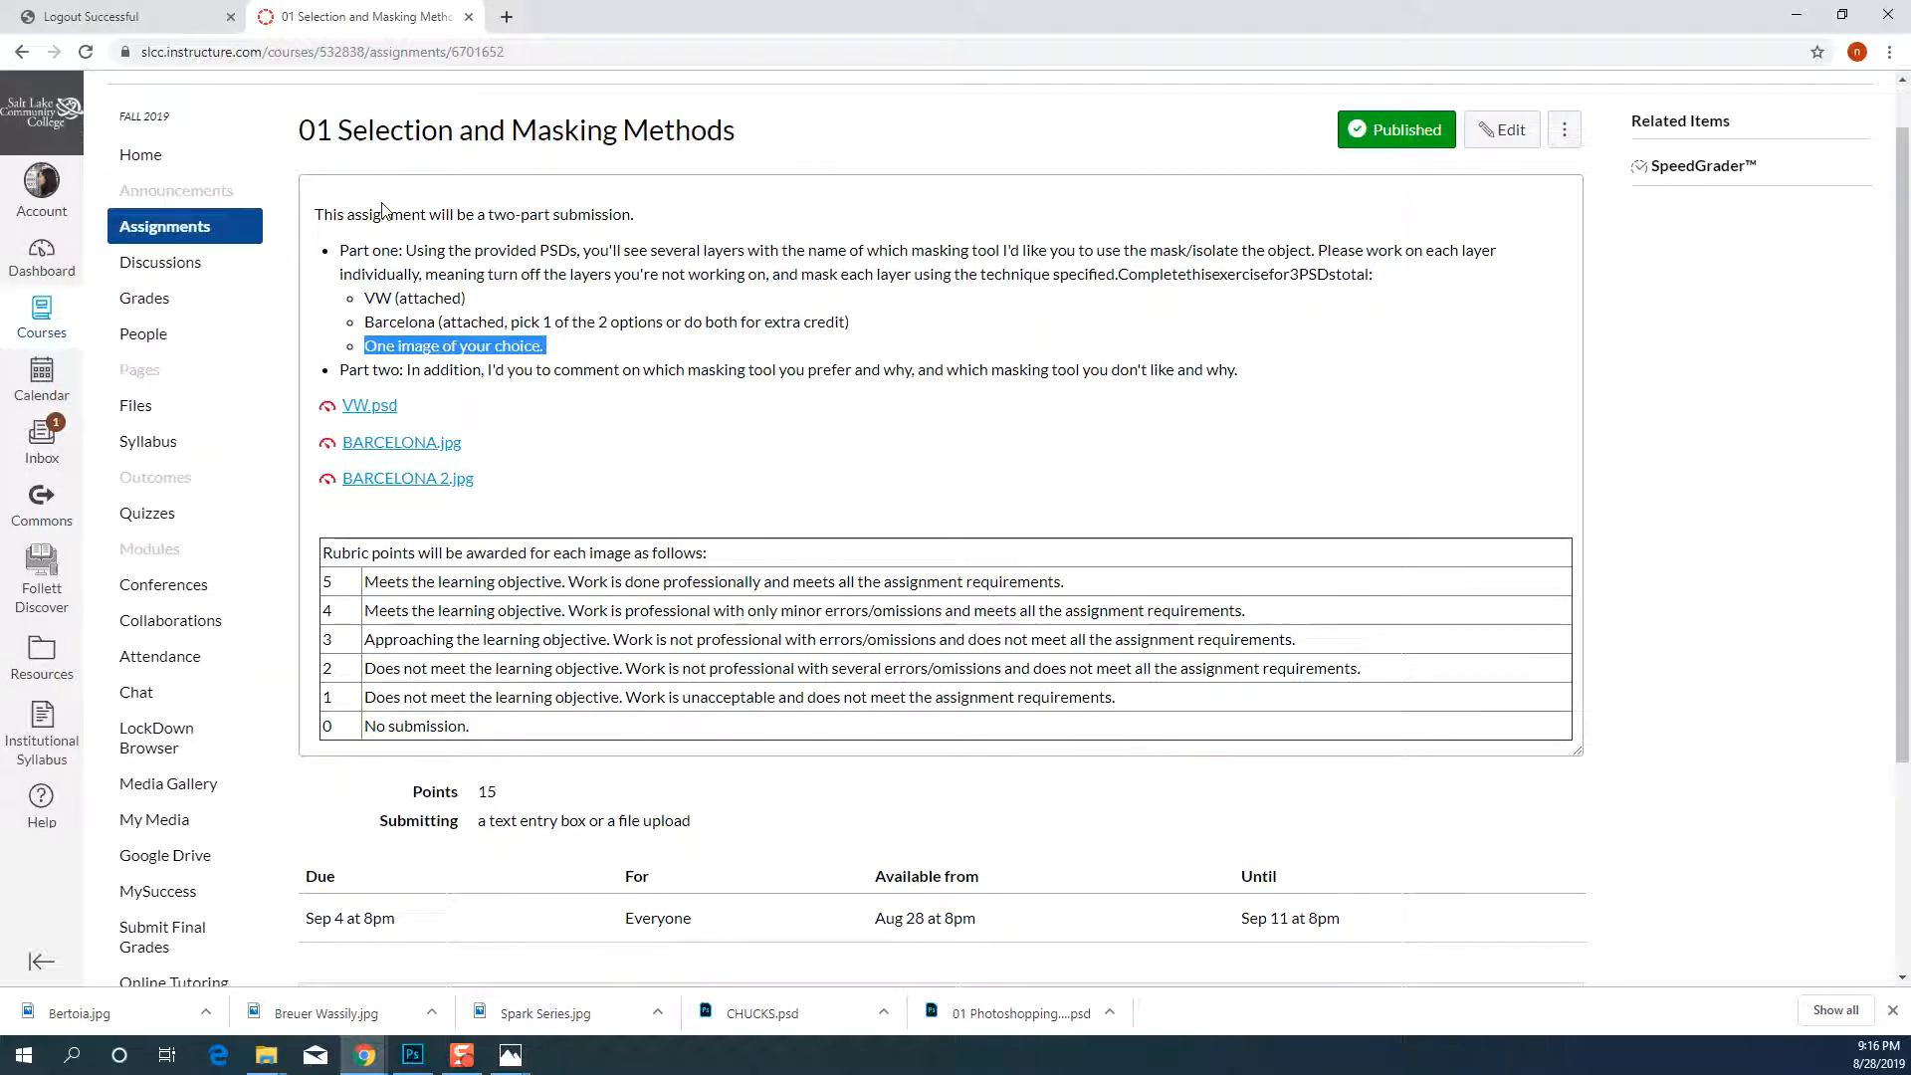
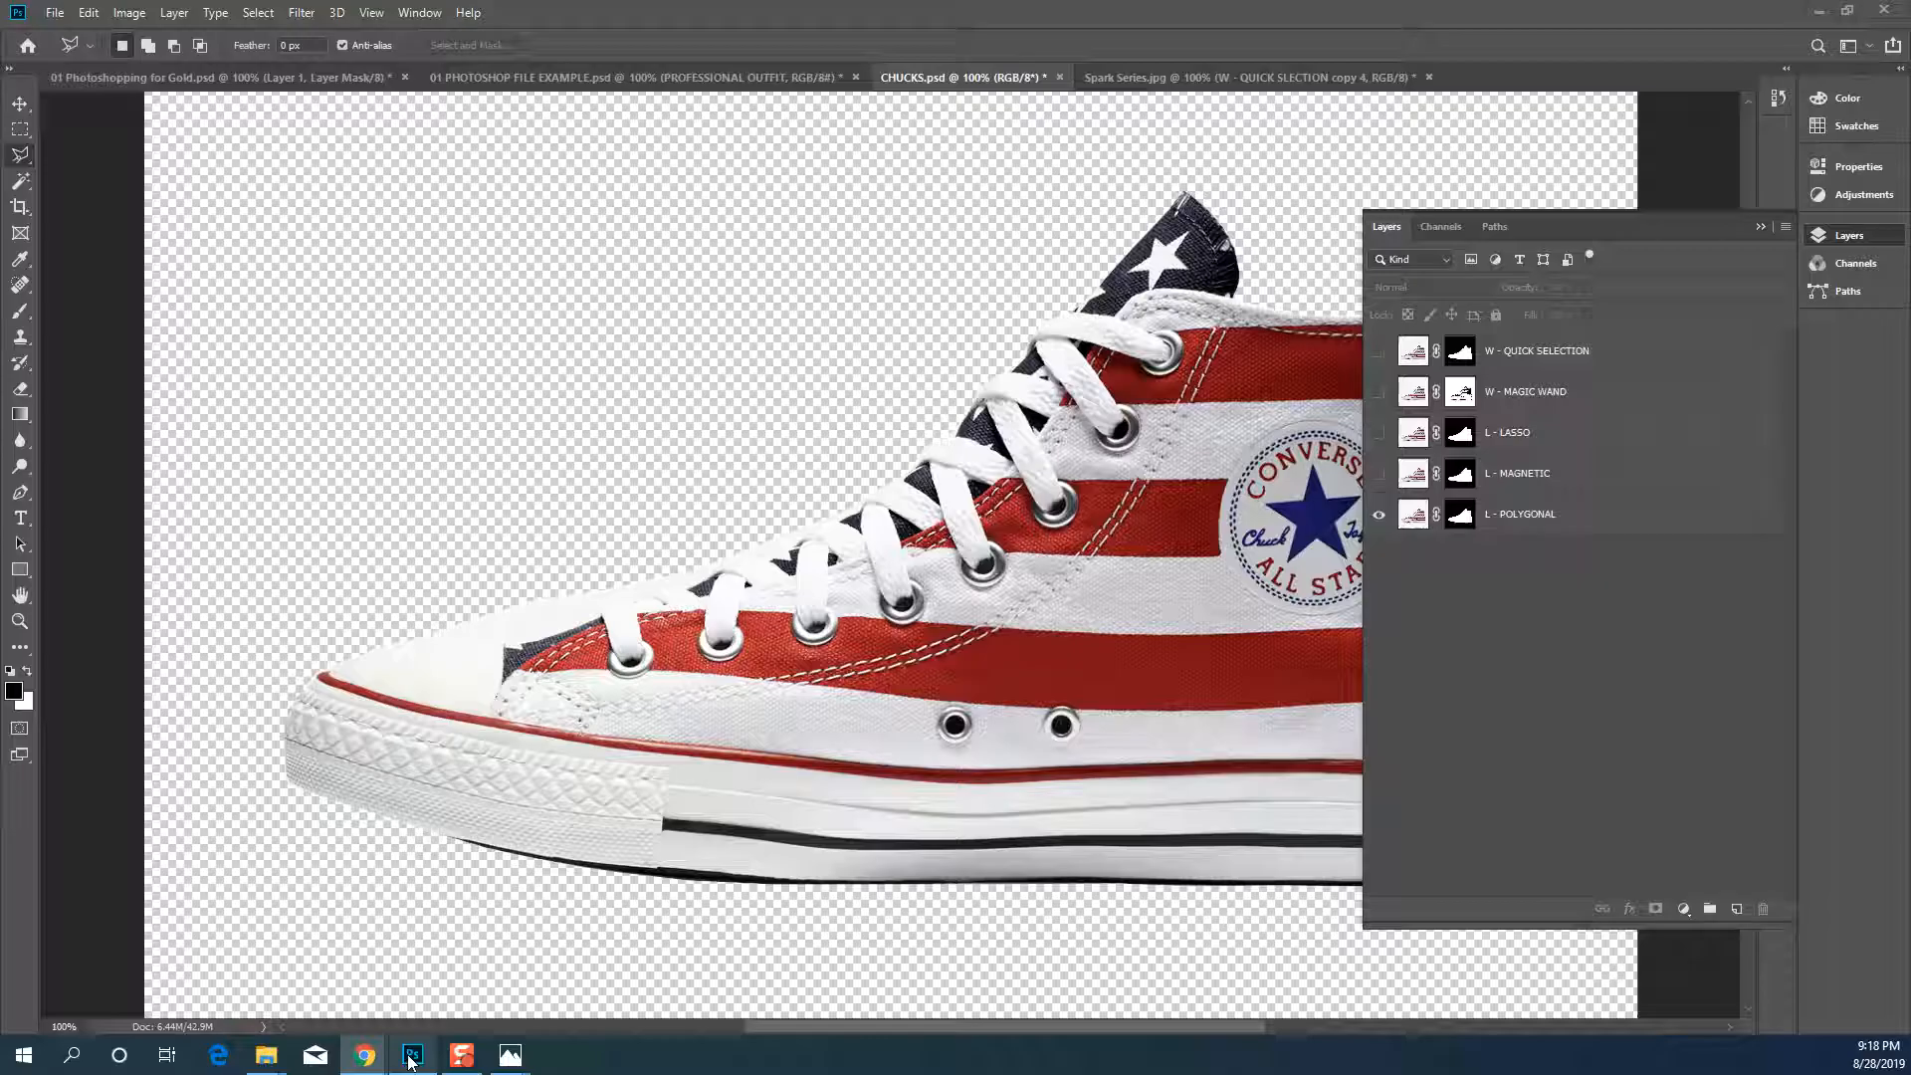
# Switch to Photoshop, step CHUCKS.psd back through its history to the original snapshot, and deselect the layer
pyautogui.click(412, 1055)
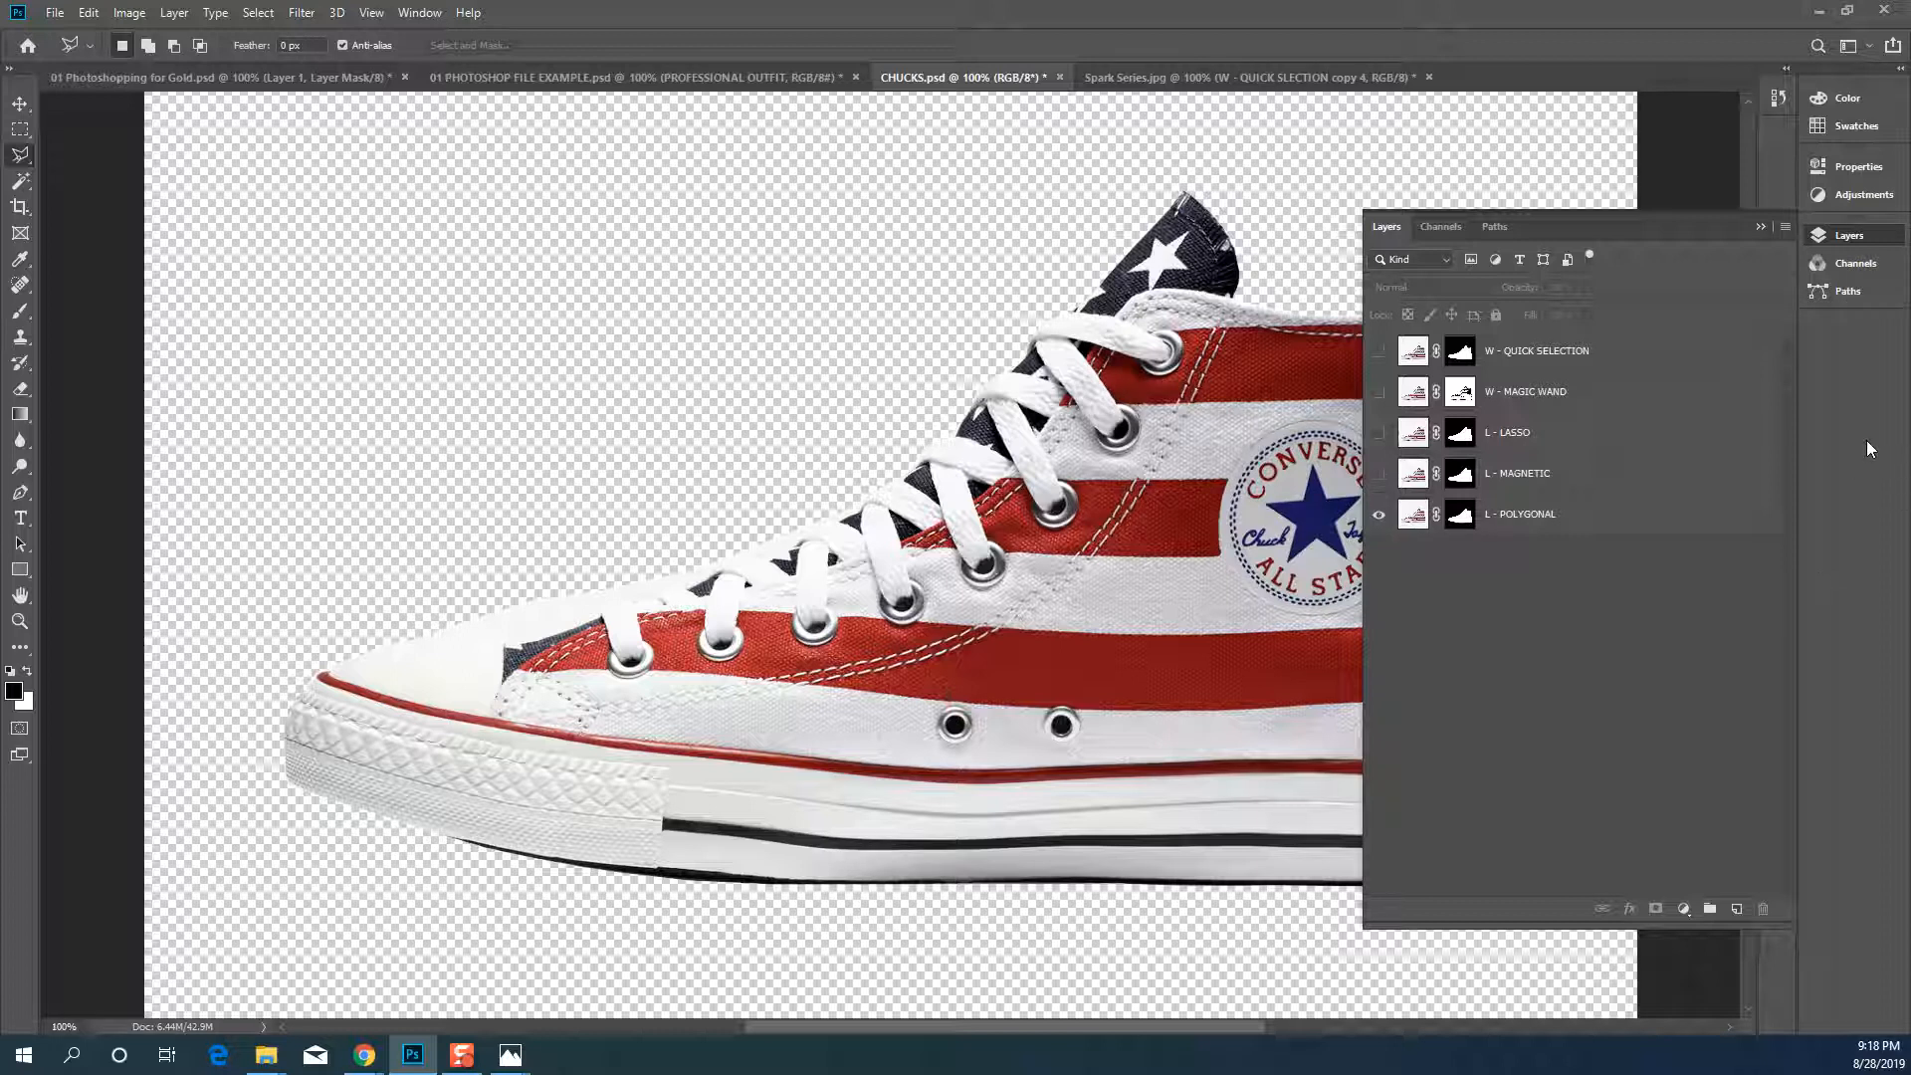
pyautogui.click(1777, 104)
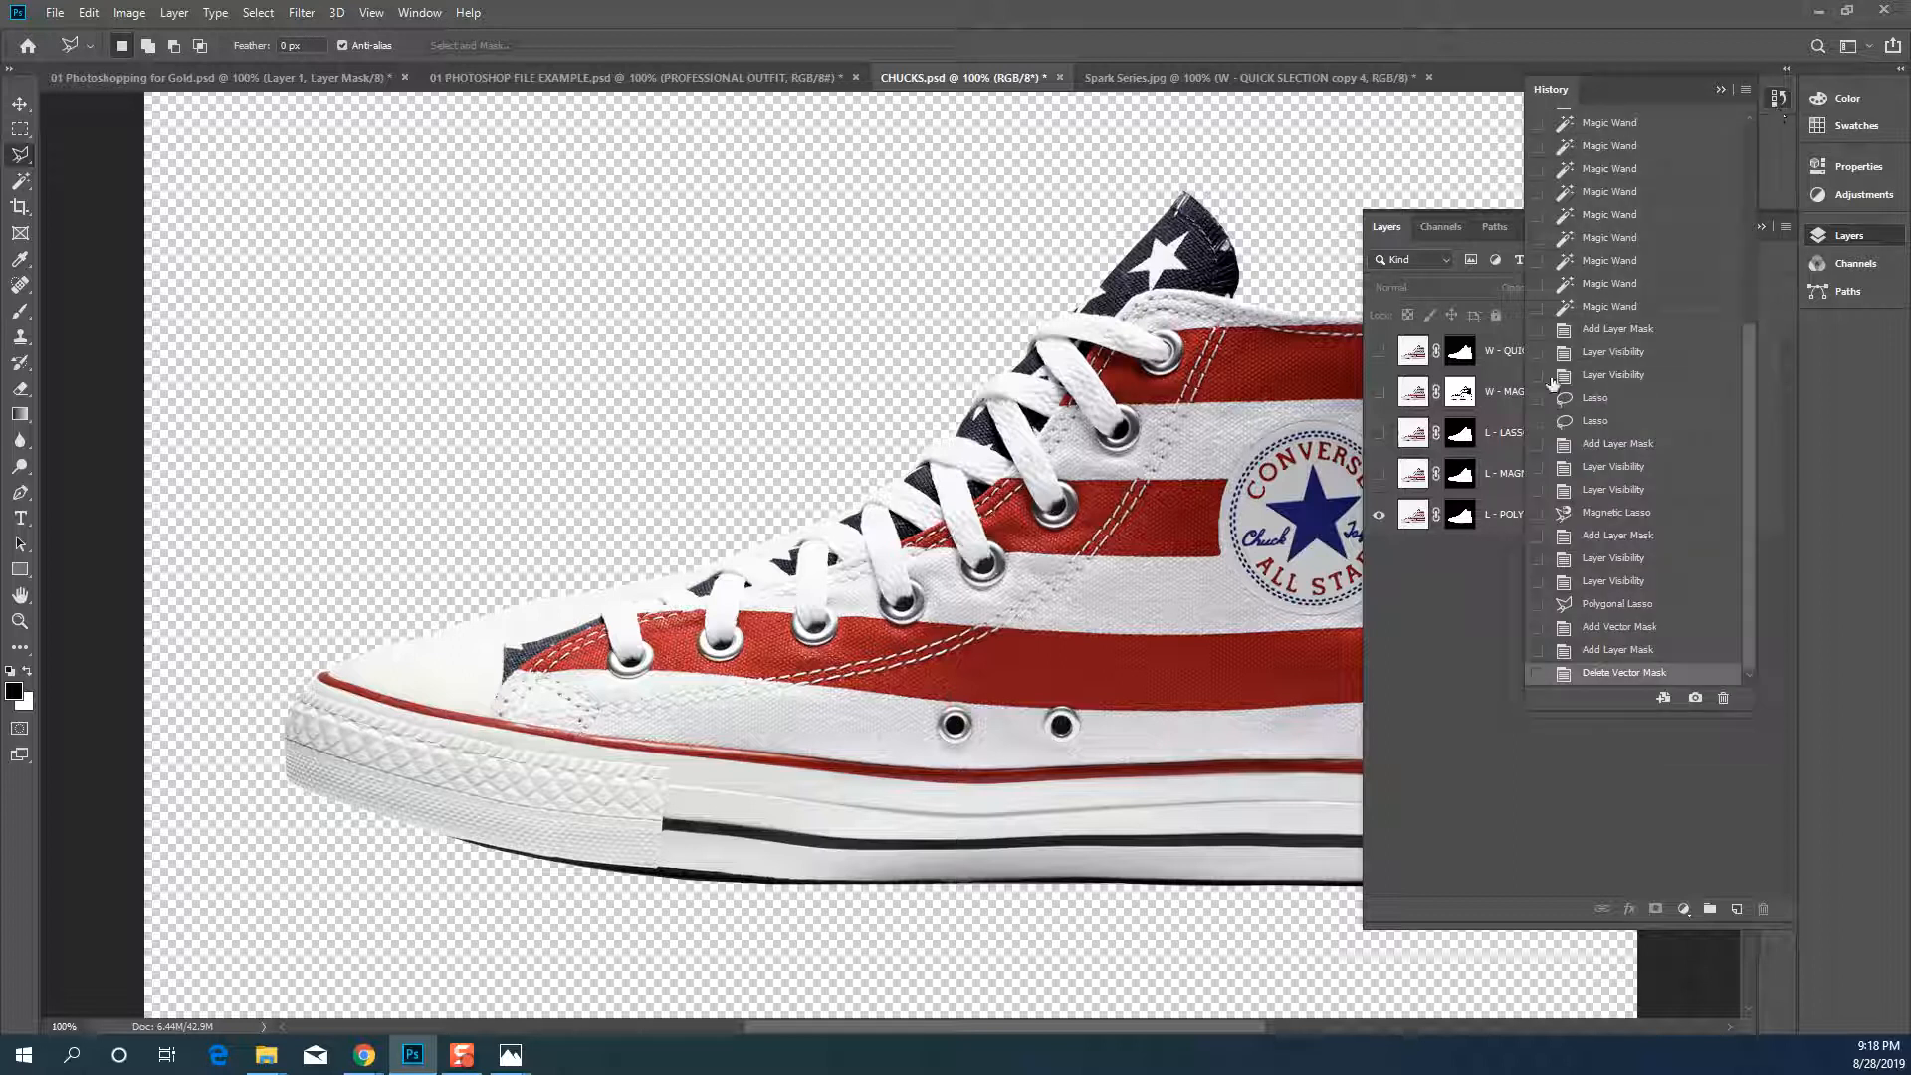
pyautogui.click(1680, 289)
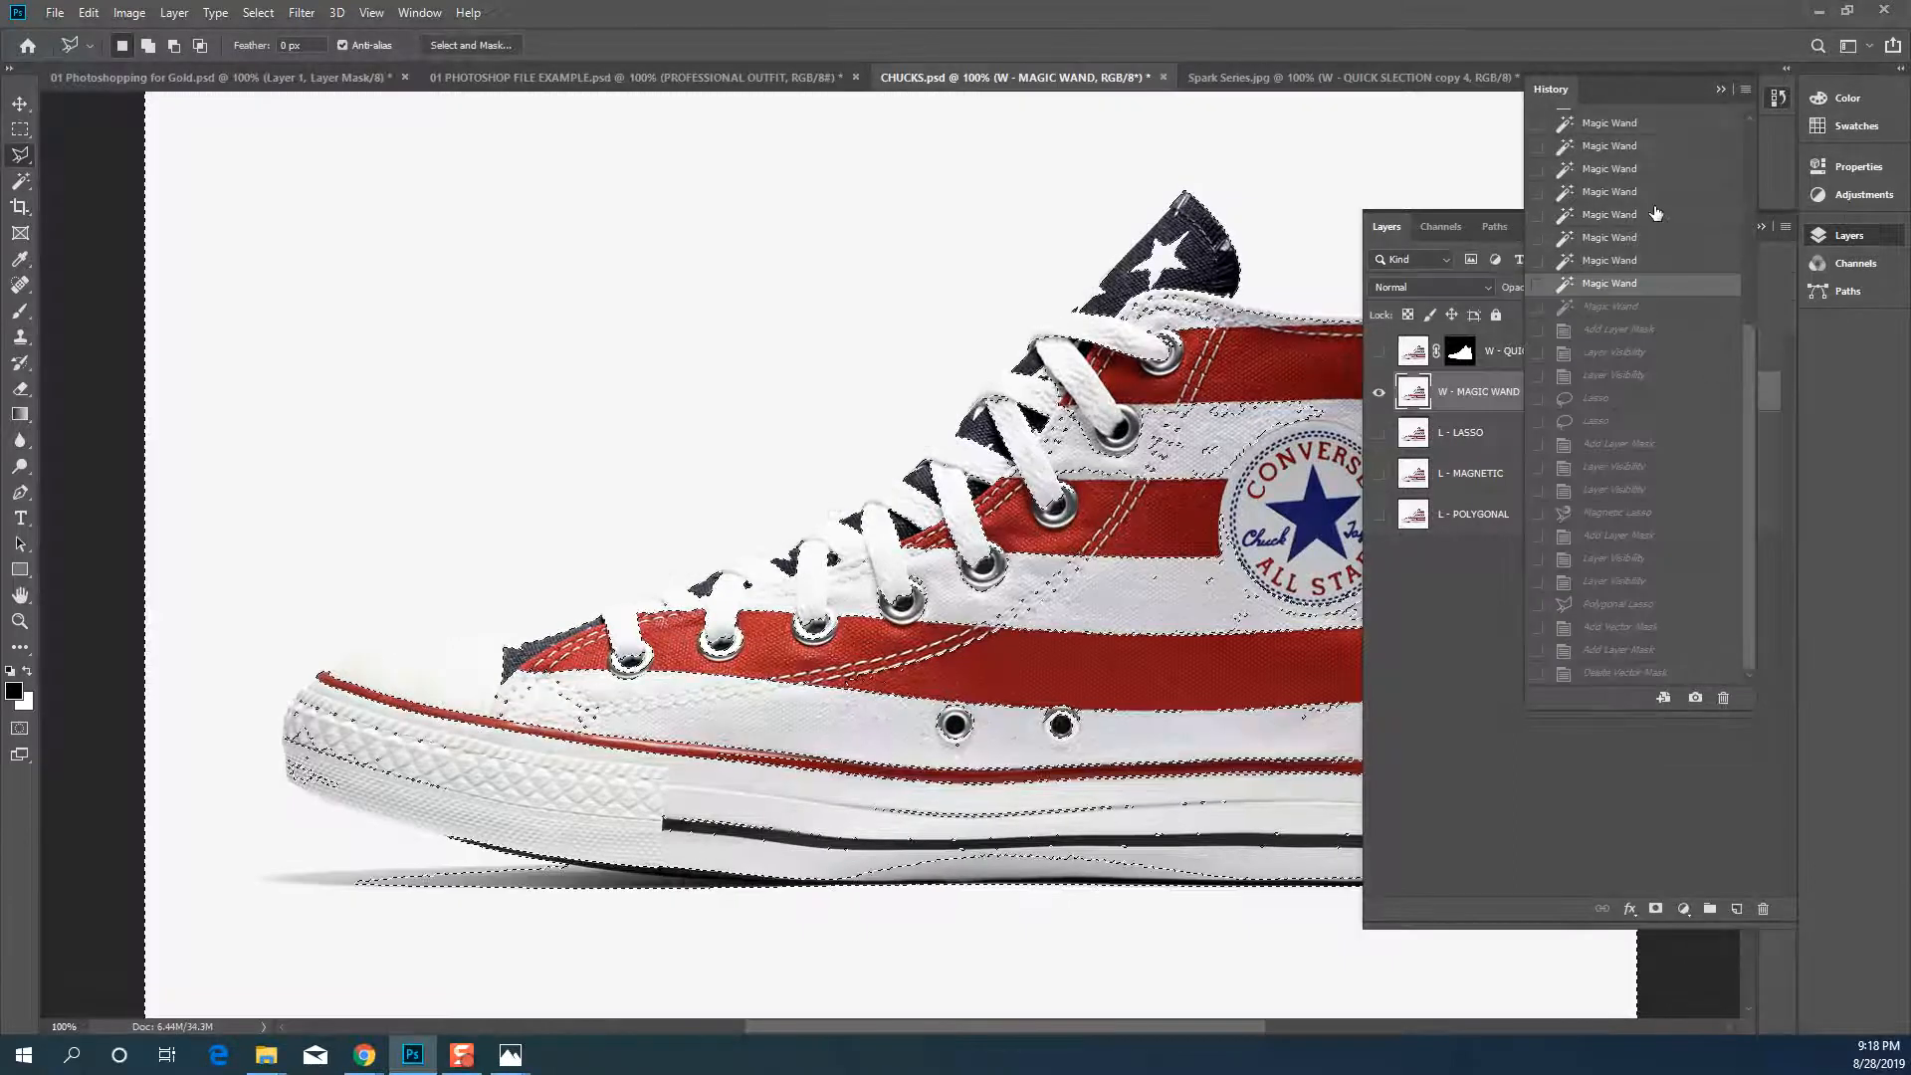
pyautogui.click(1654, 212)
pyautogui.scroll(2, 1654, 207)
pyautogui.click(1622, 203)
pyautogui.scroll(3, 1635, 226)
pyautogui.click(1617, 227)
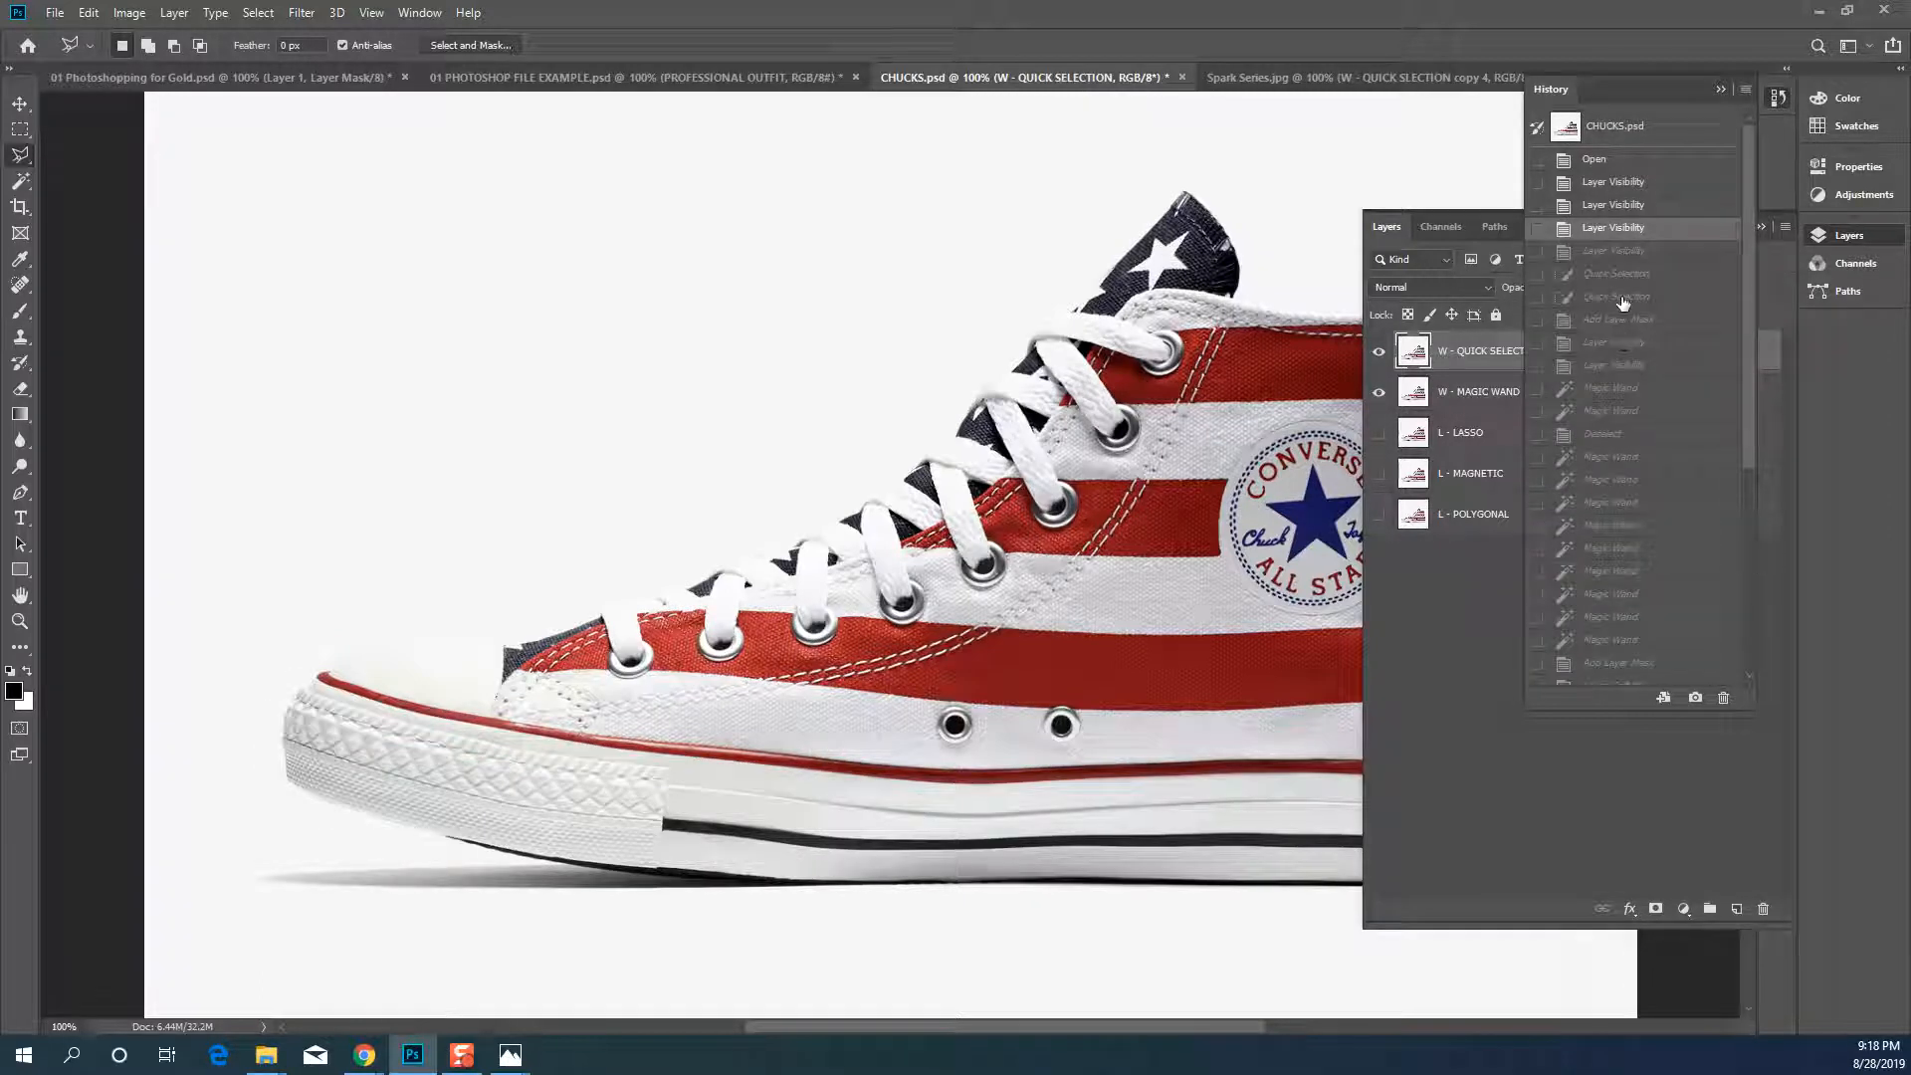
pyautogui.click(1569, 131)
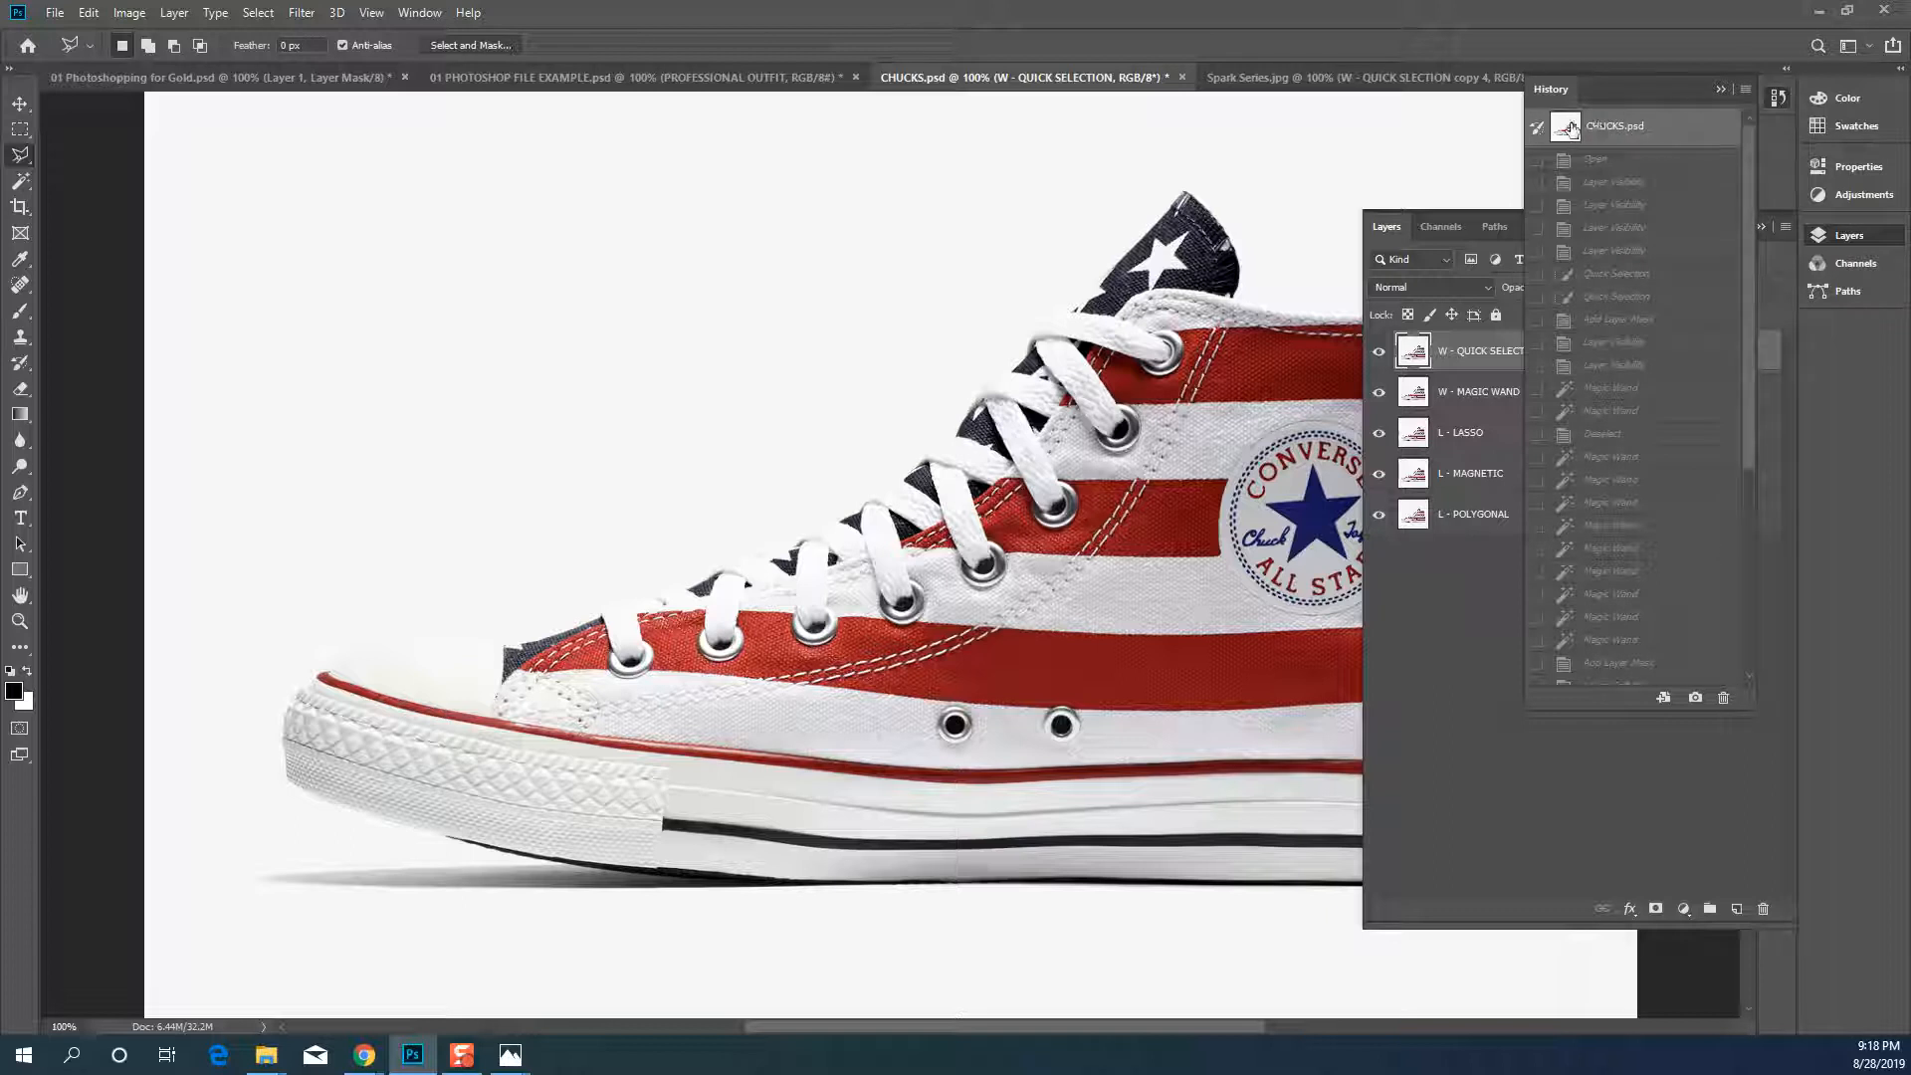
pyautogui.click(1507, 571)
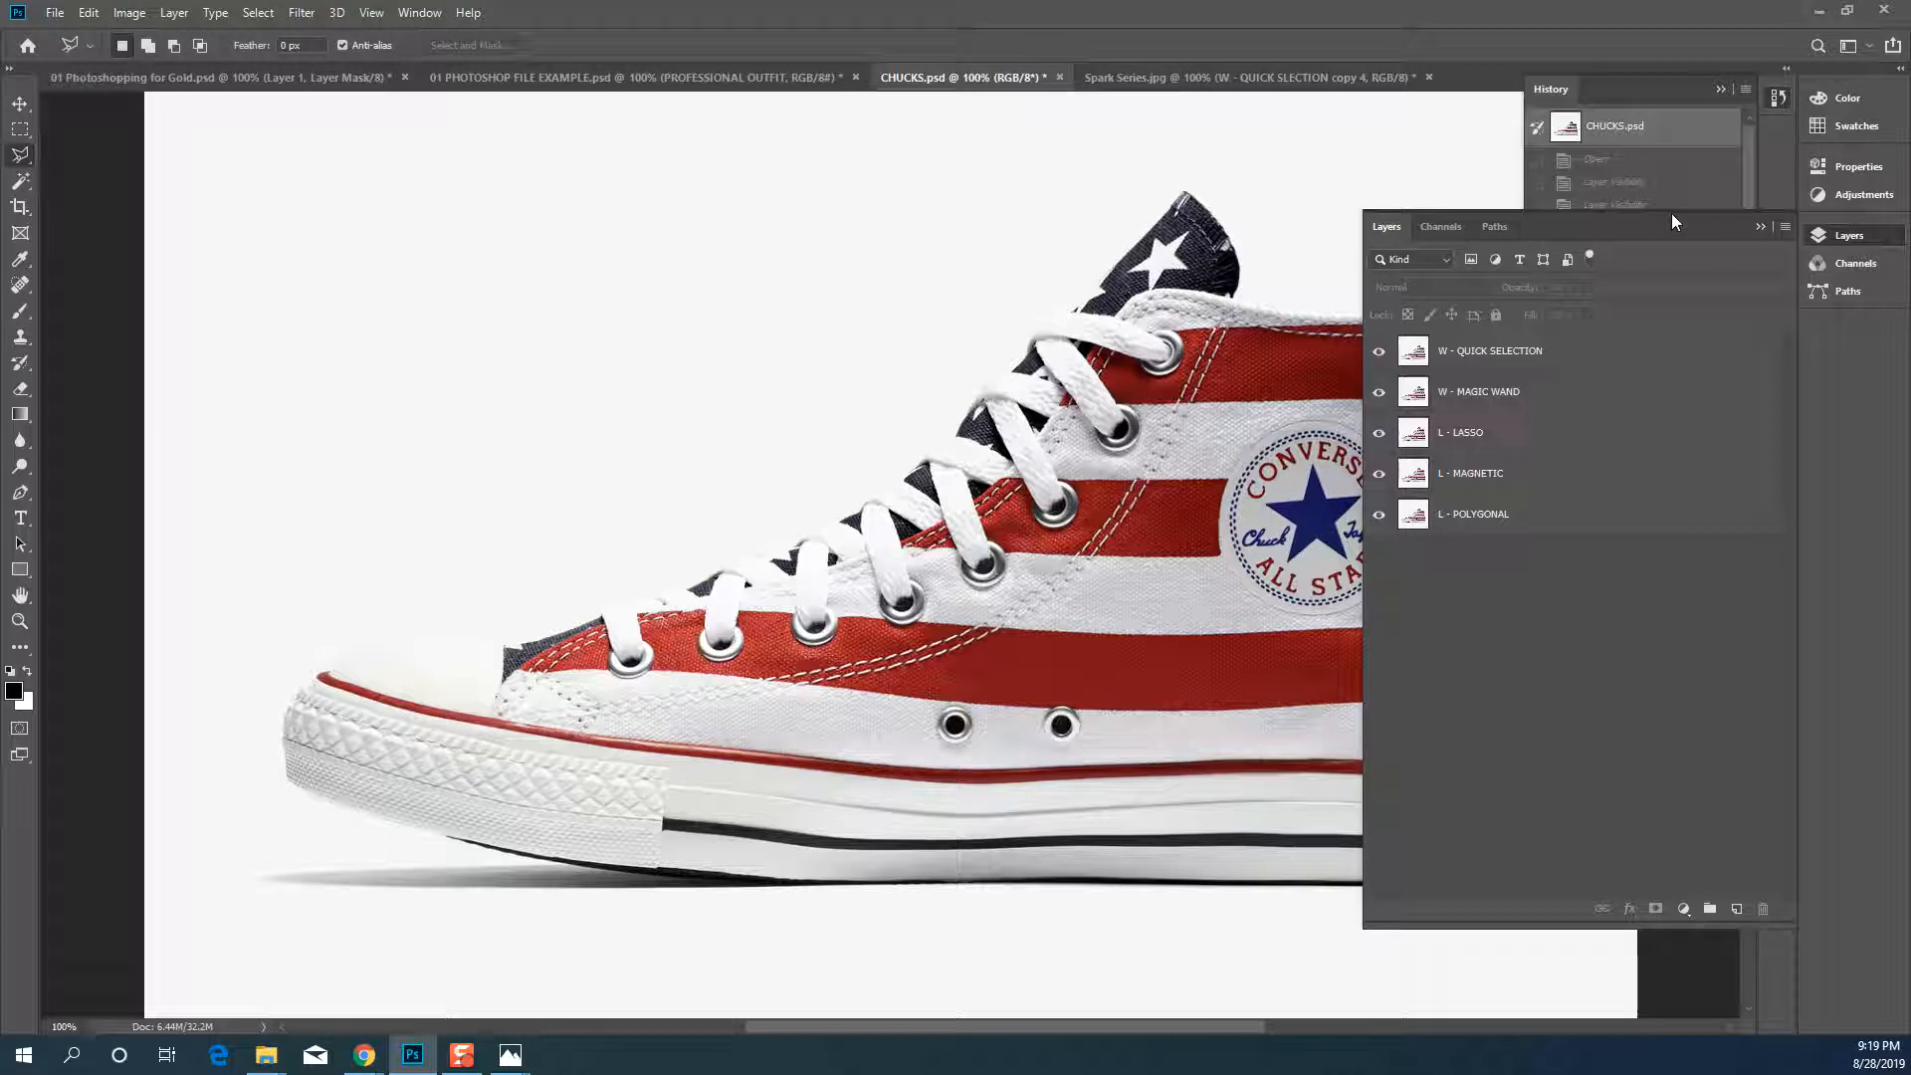
# Move the history forward to the Deselect state following the first Magic Wand selections and deselect the layer
pyautogui.click(1647, 204)
pyautogui.click(1641, 322)
pyautogui.click(1638, 434)
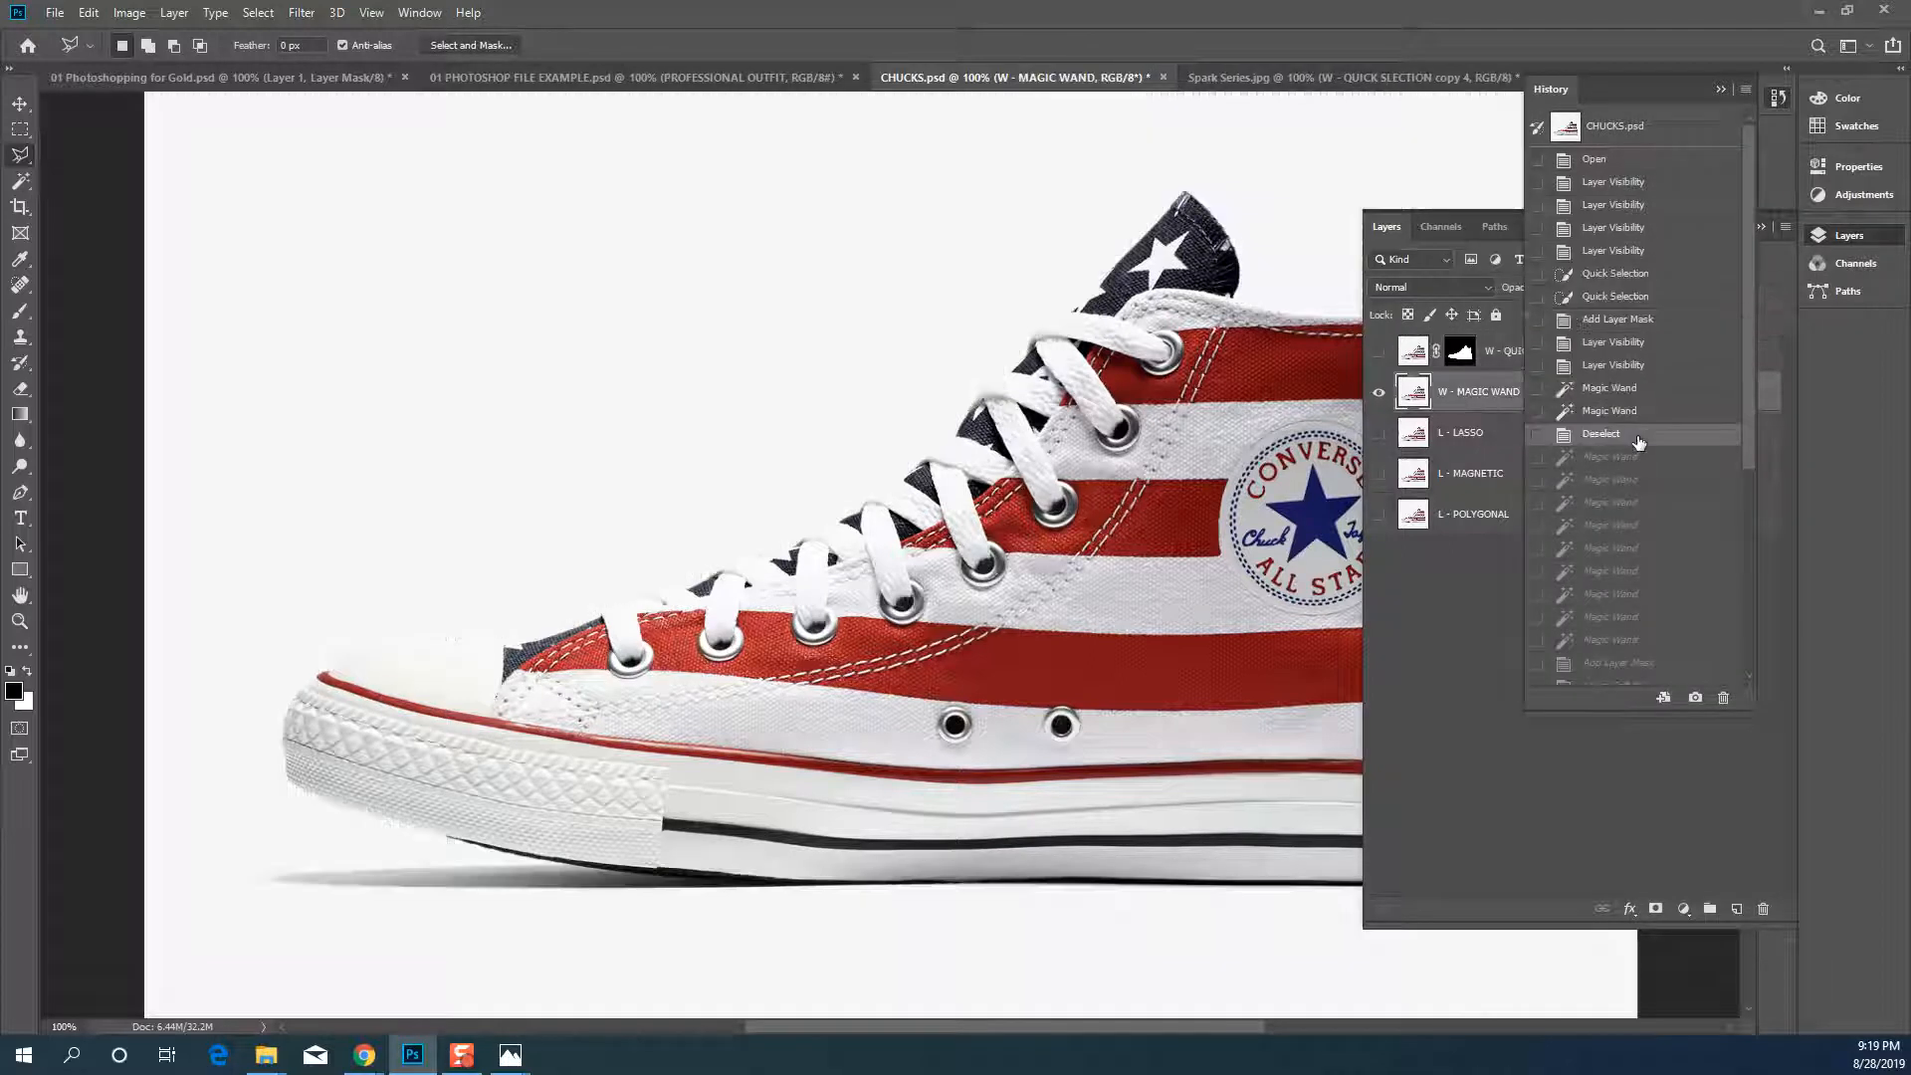
pyautogui.click(1500, 589)
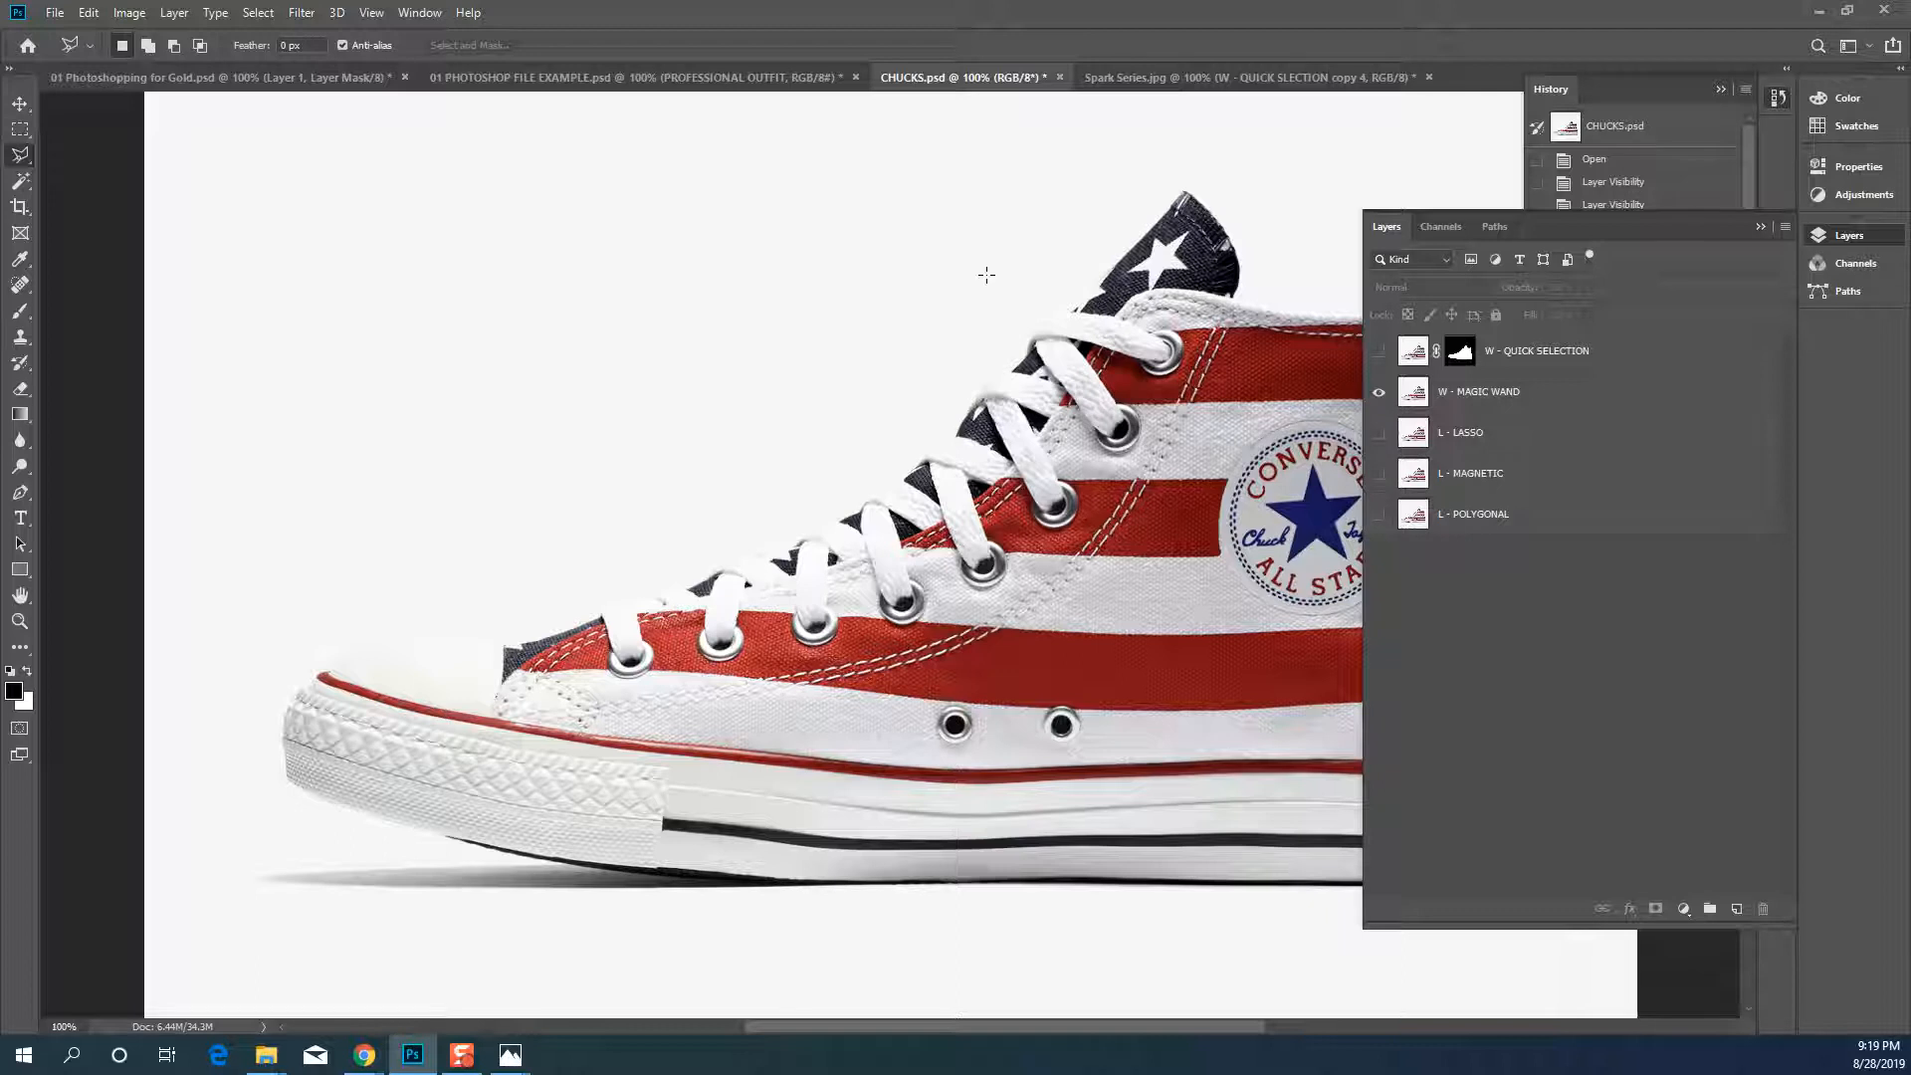
# Switch to the Brush tool and try to paint on the background above the shoe with no layer selected
pyautogui.press('b')
pyautogui.click(794, 277)
pyautogui.click(931, 393)
# Return the history to the last Layer Visibility state before the Quick Selection, with the W - QUICK SELECTION layer active
pyautogui.click(1617, 182)
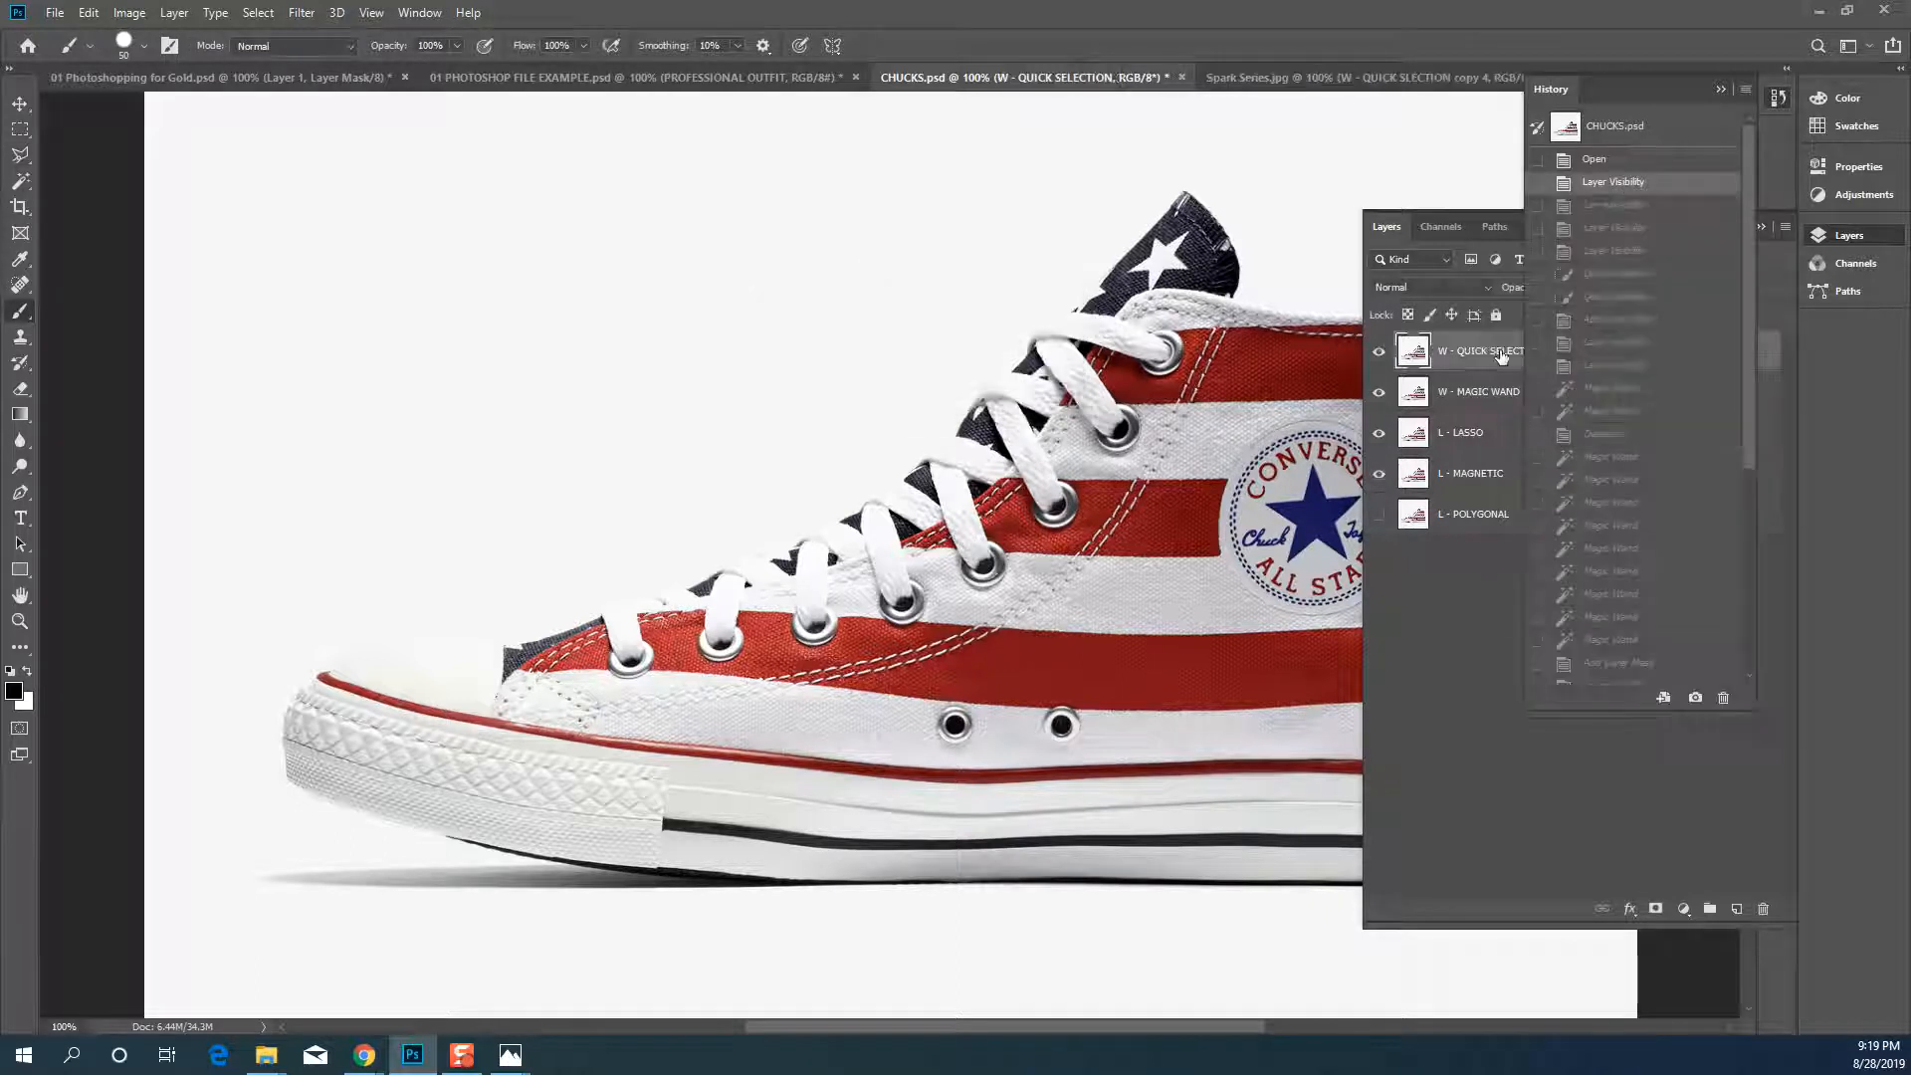
pyautogui.click(1503, 349)
pyautogui.click(1624, 189)
pyautogui.click(1617, 250)
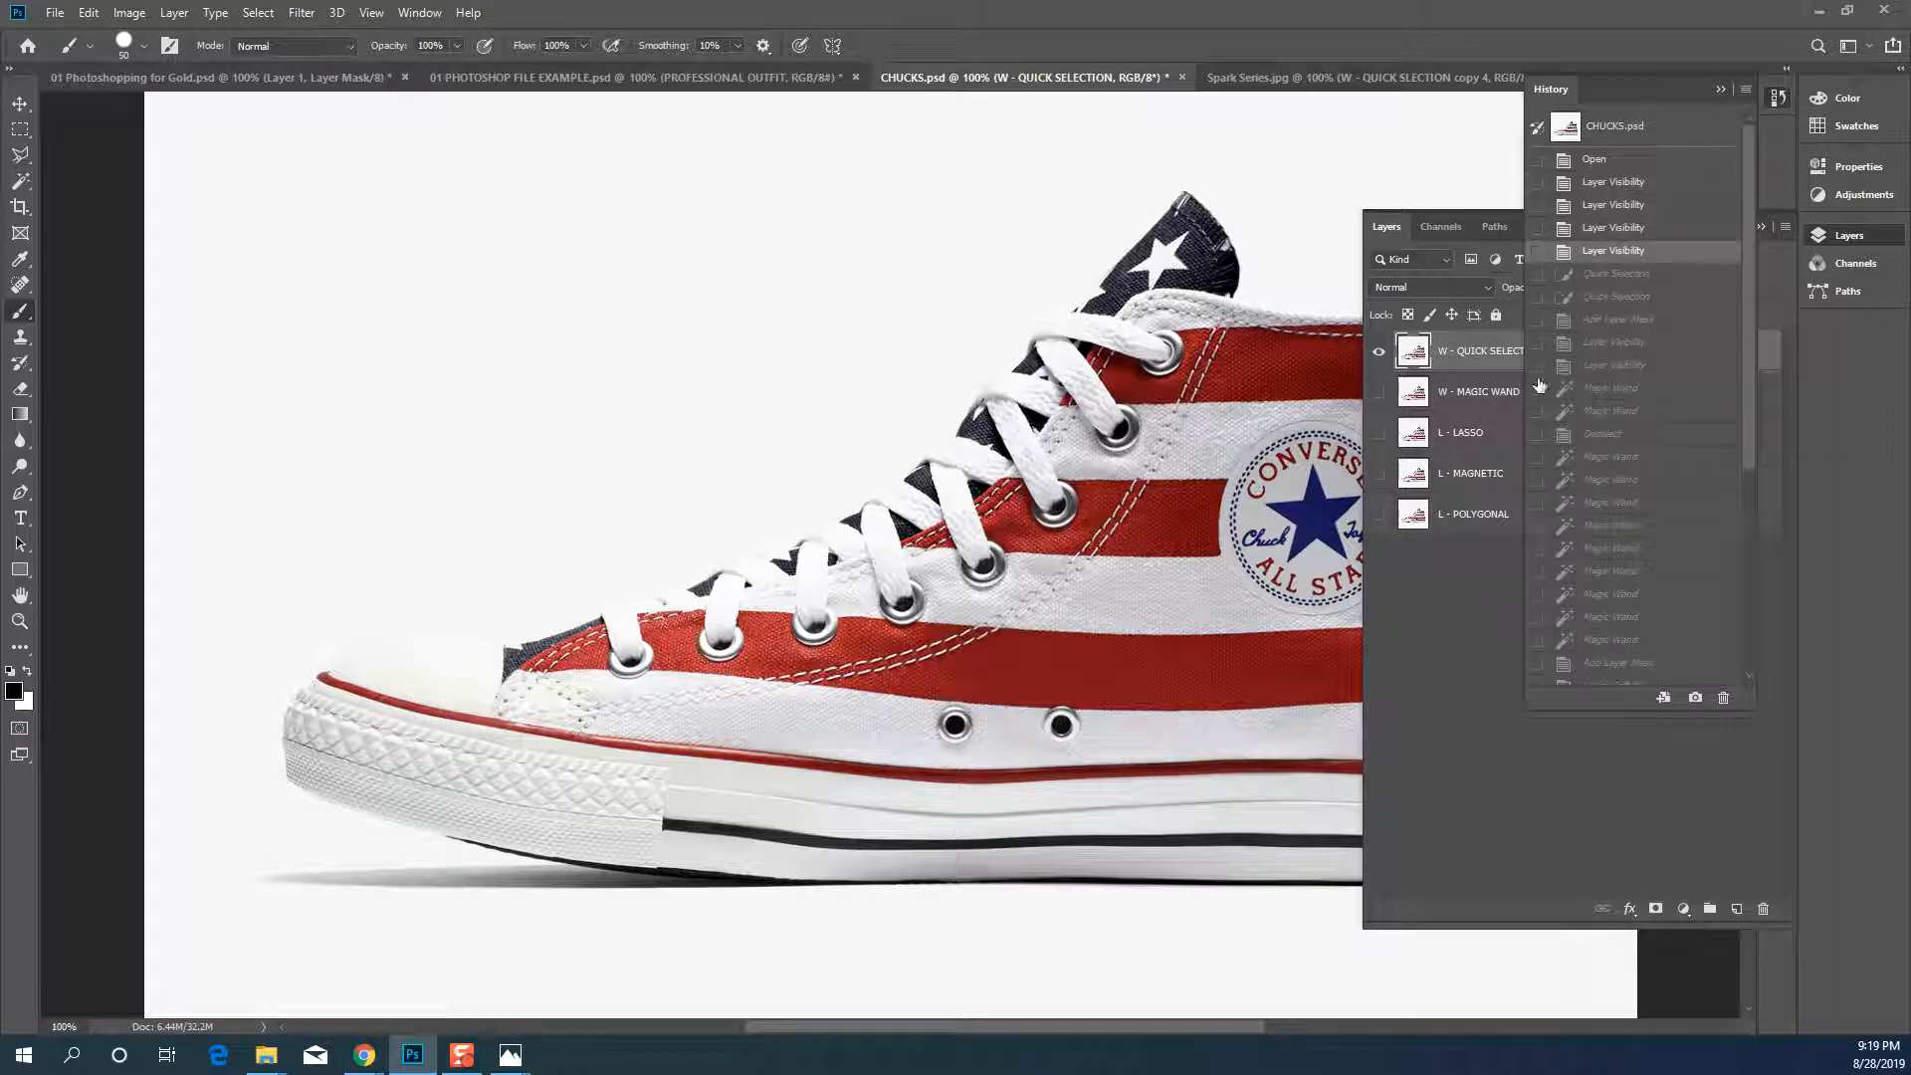